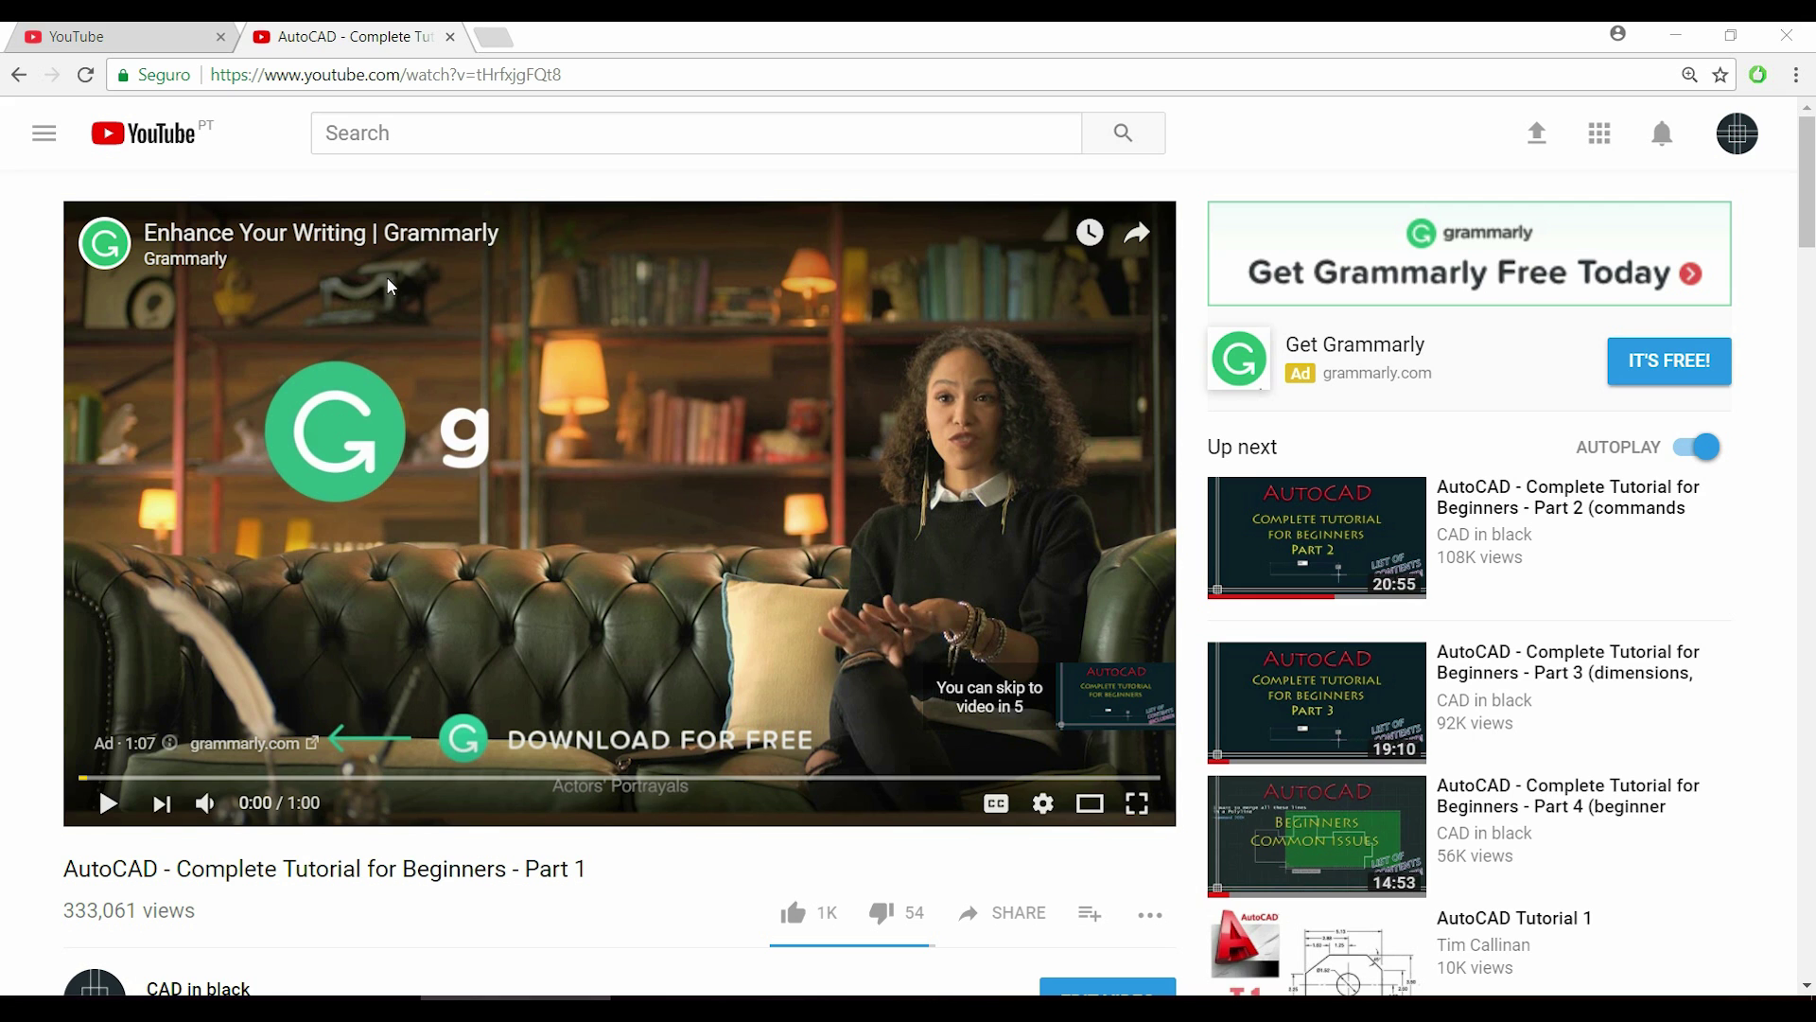
{"action": "scroll", "coordinate": [386, 276], "scroll_direction": "down", "scroll_amount": 10}
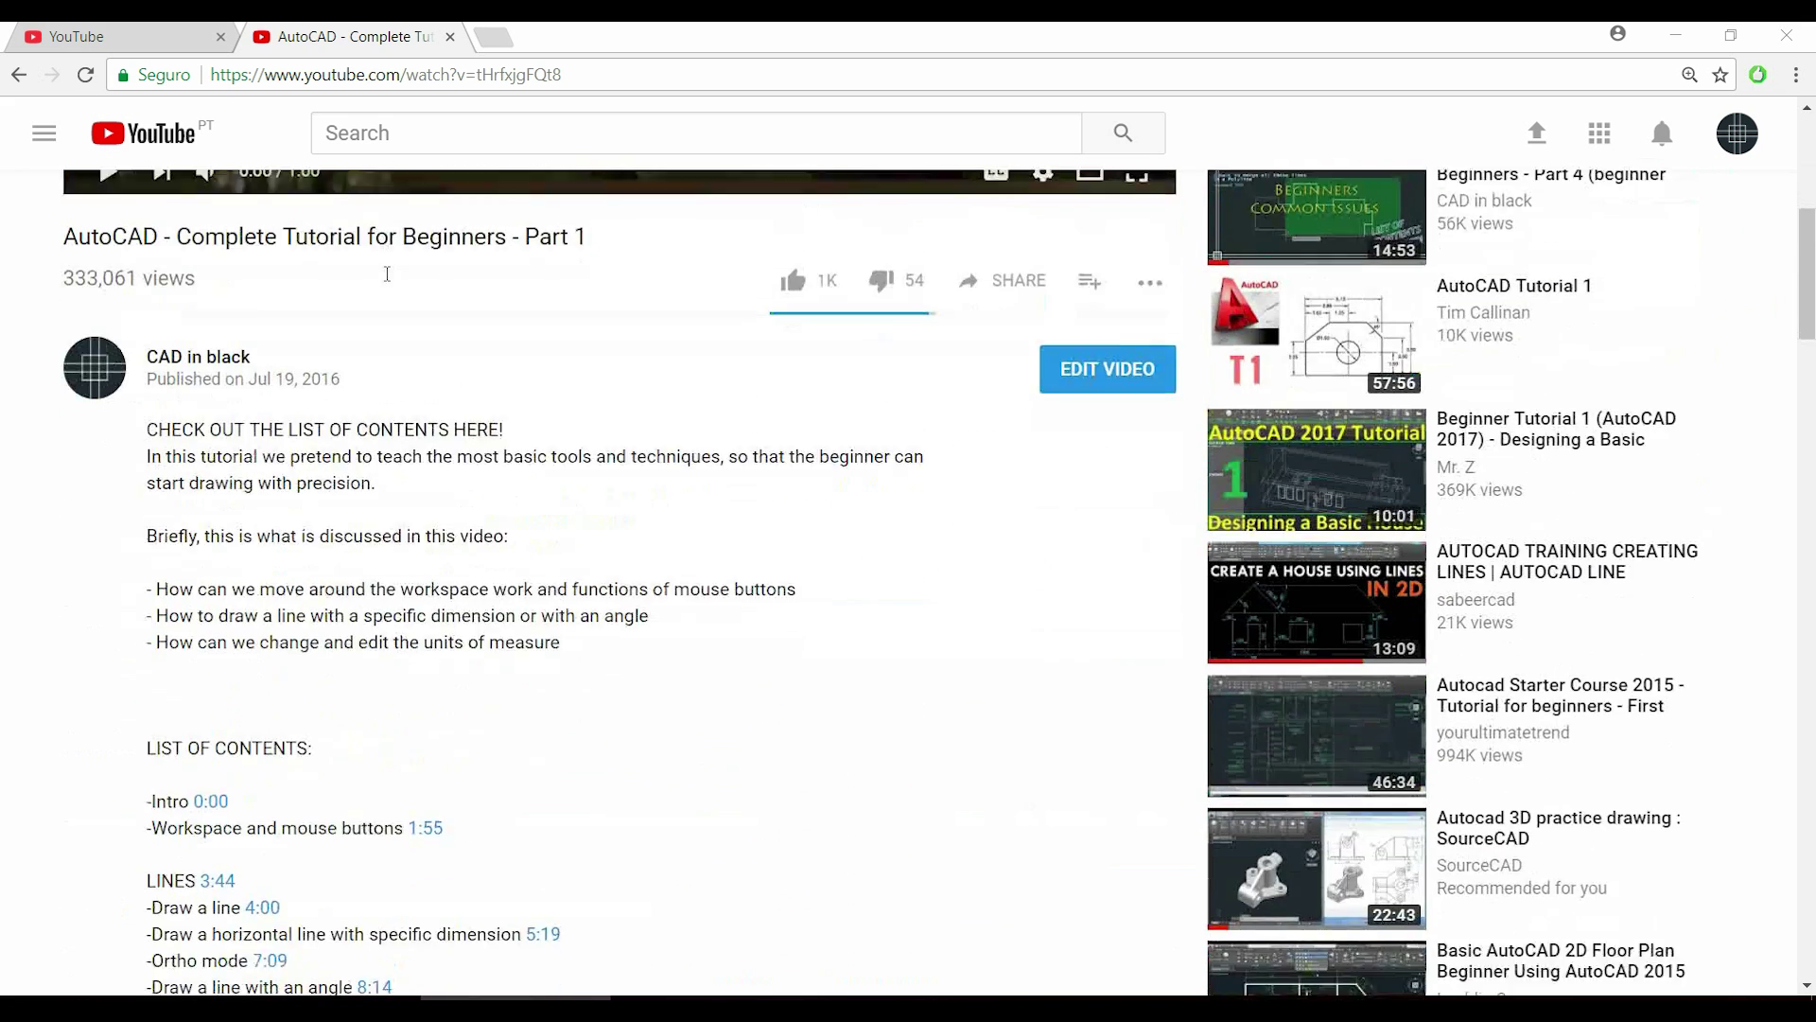
{"action": "scroll", "coordinate": [559, 332], "scroll_direction": "down", "scroll_amount": 1}
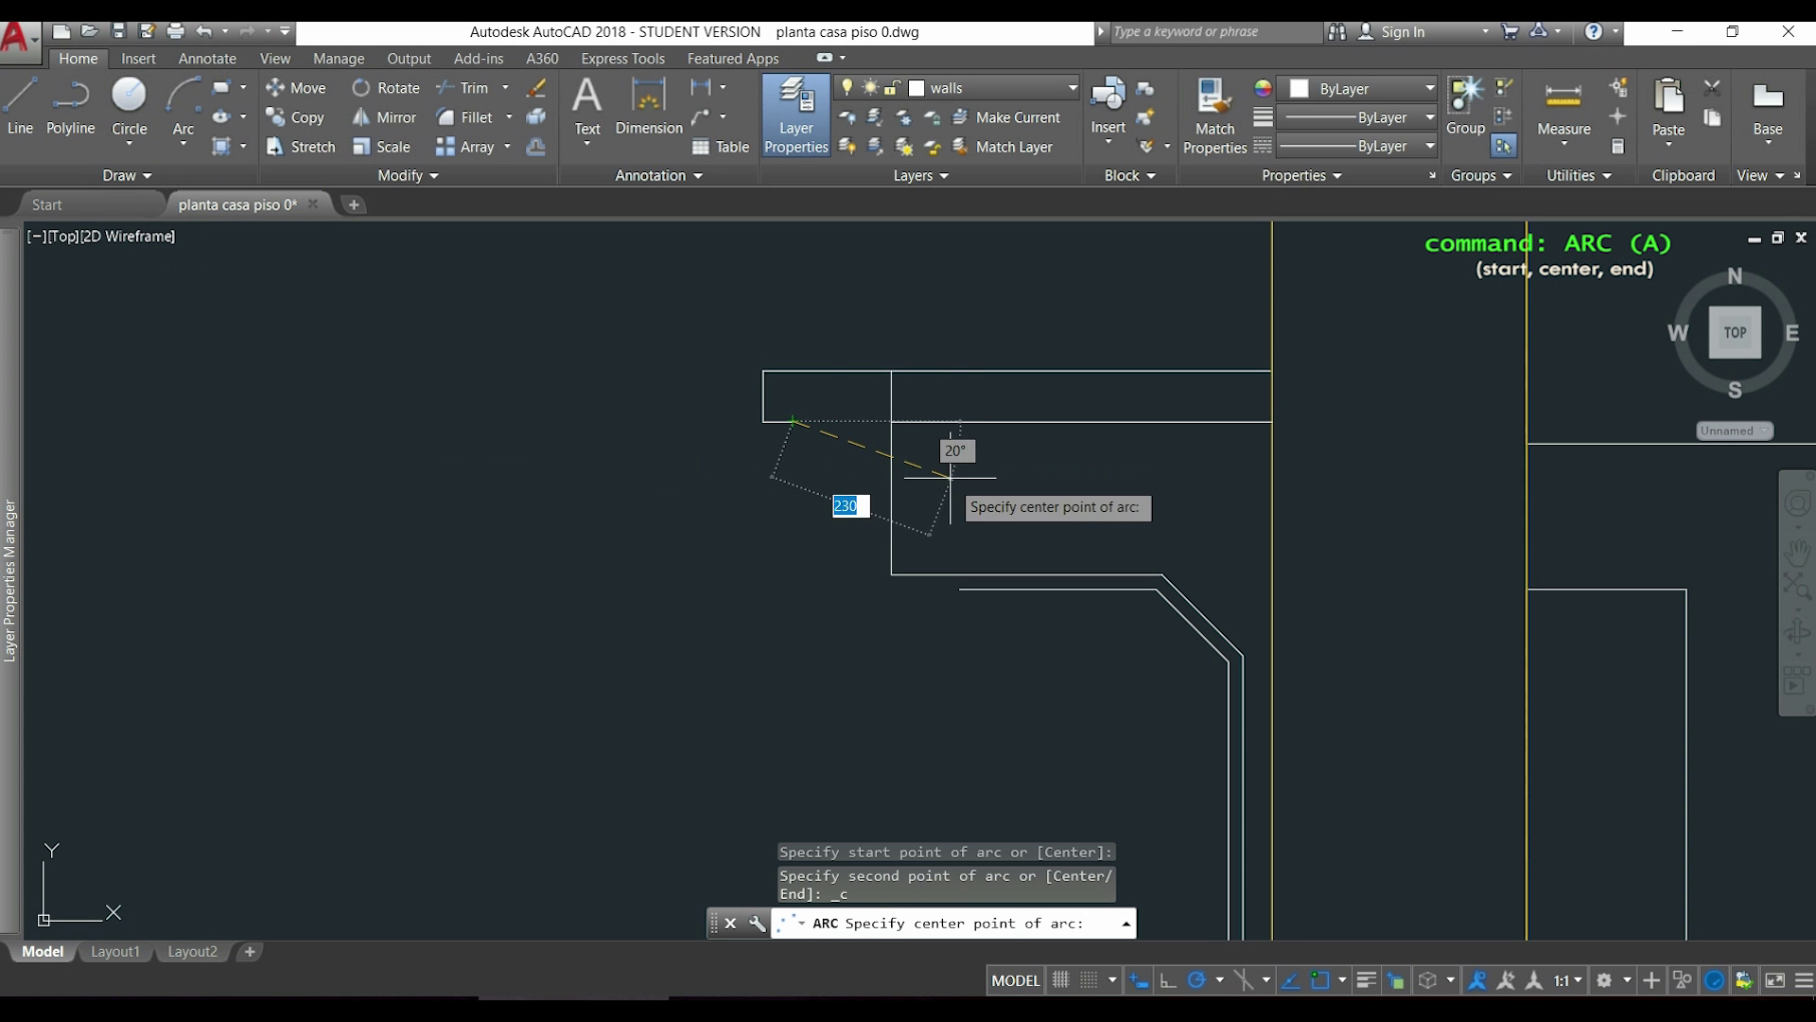
- Complete the start-center-end arc as a 90° curve, centered level with its start point and ending at the lower inner wall line's endpoint
{"action": "left_click", "coordinate": [959, 421]}
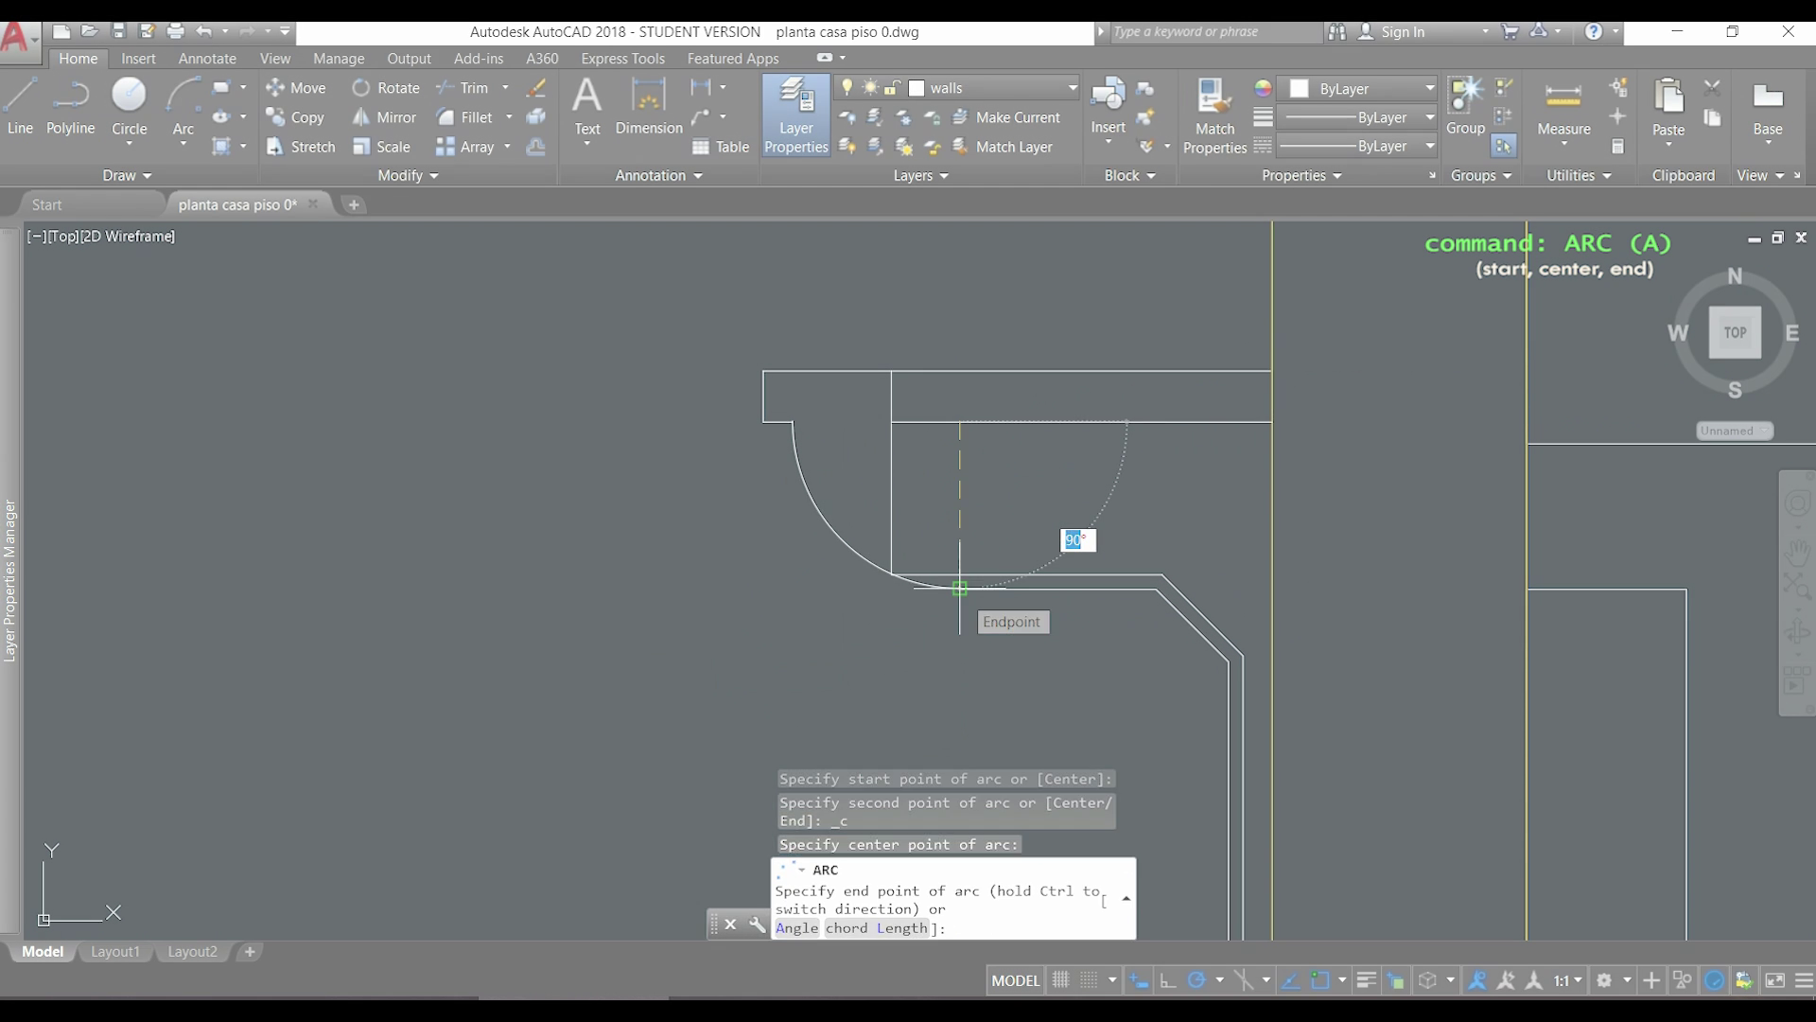
{"action": "key", "text": "Escape"}
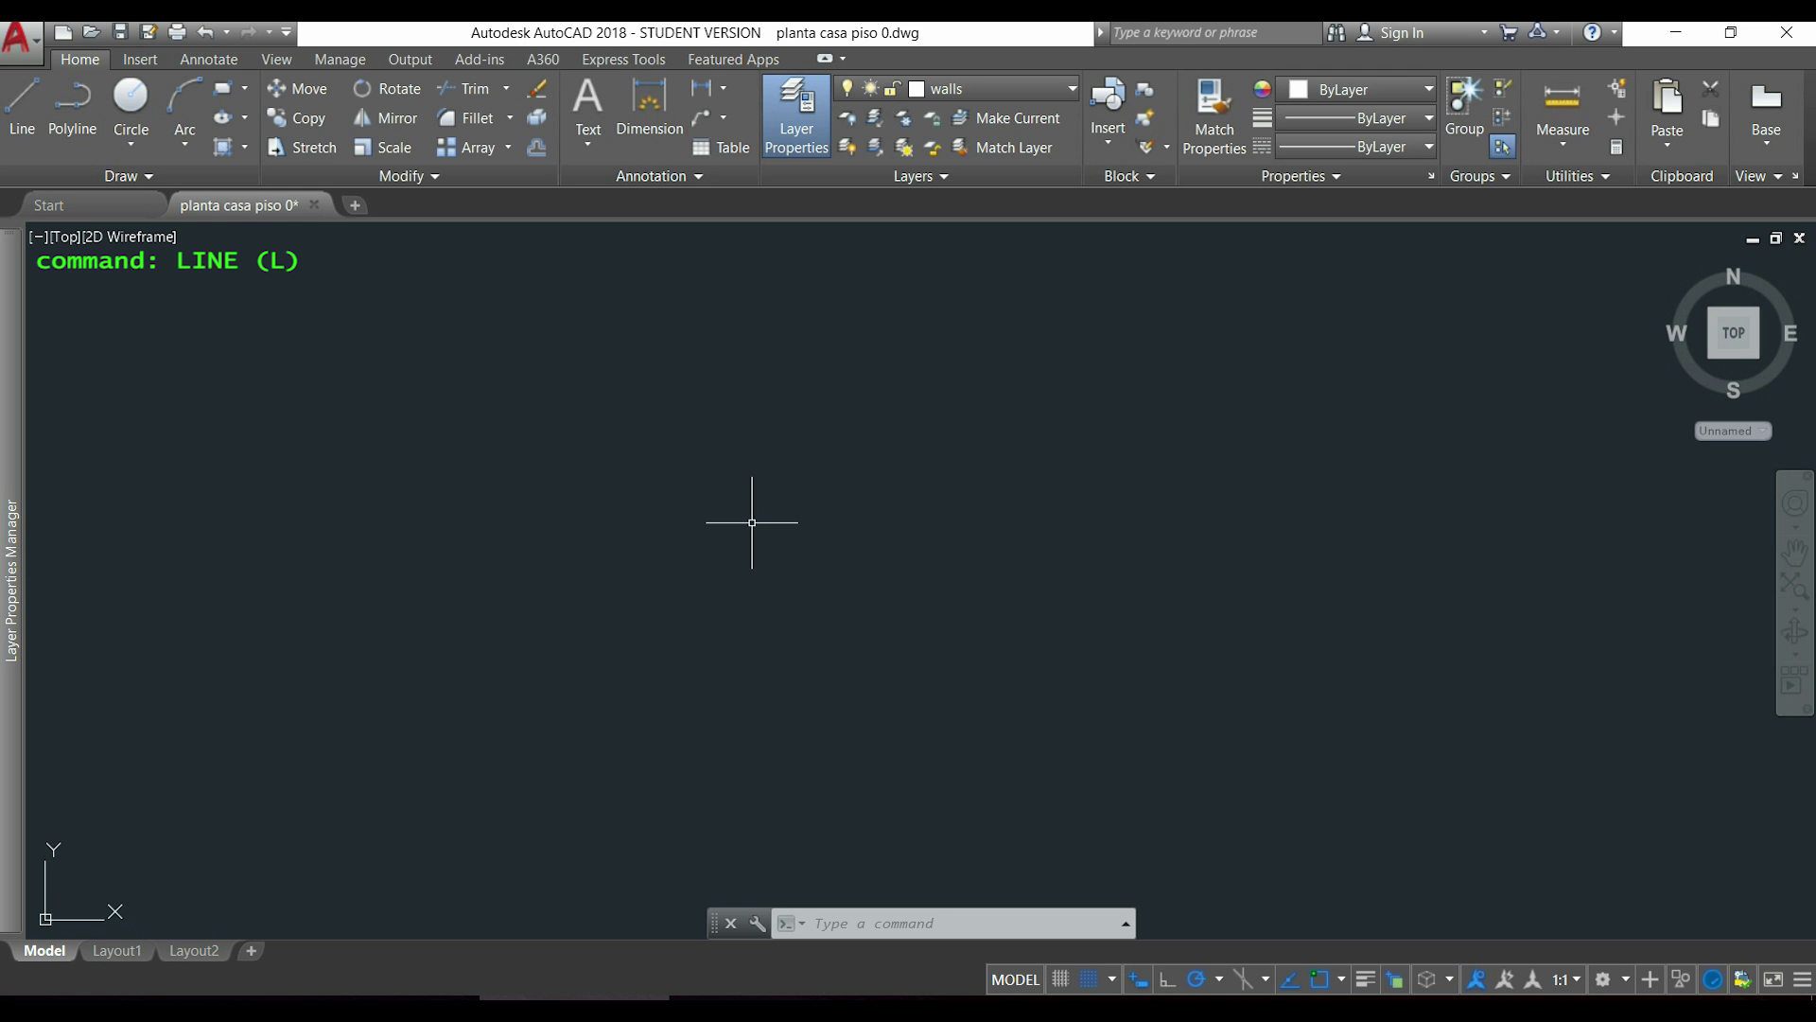
- Draw a single 500-unit line in the empty area, sloping down to the right at about 18°
{"action": "left_click", "coordinate": [31, 111]}
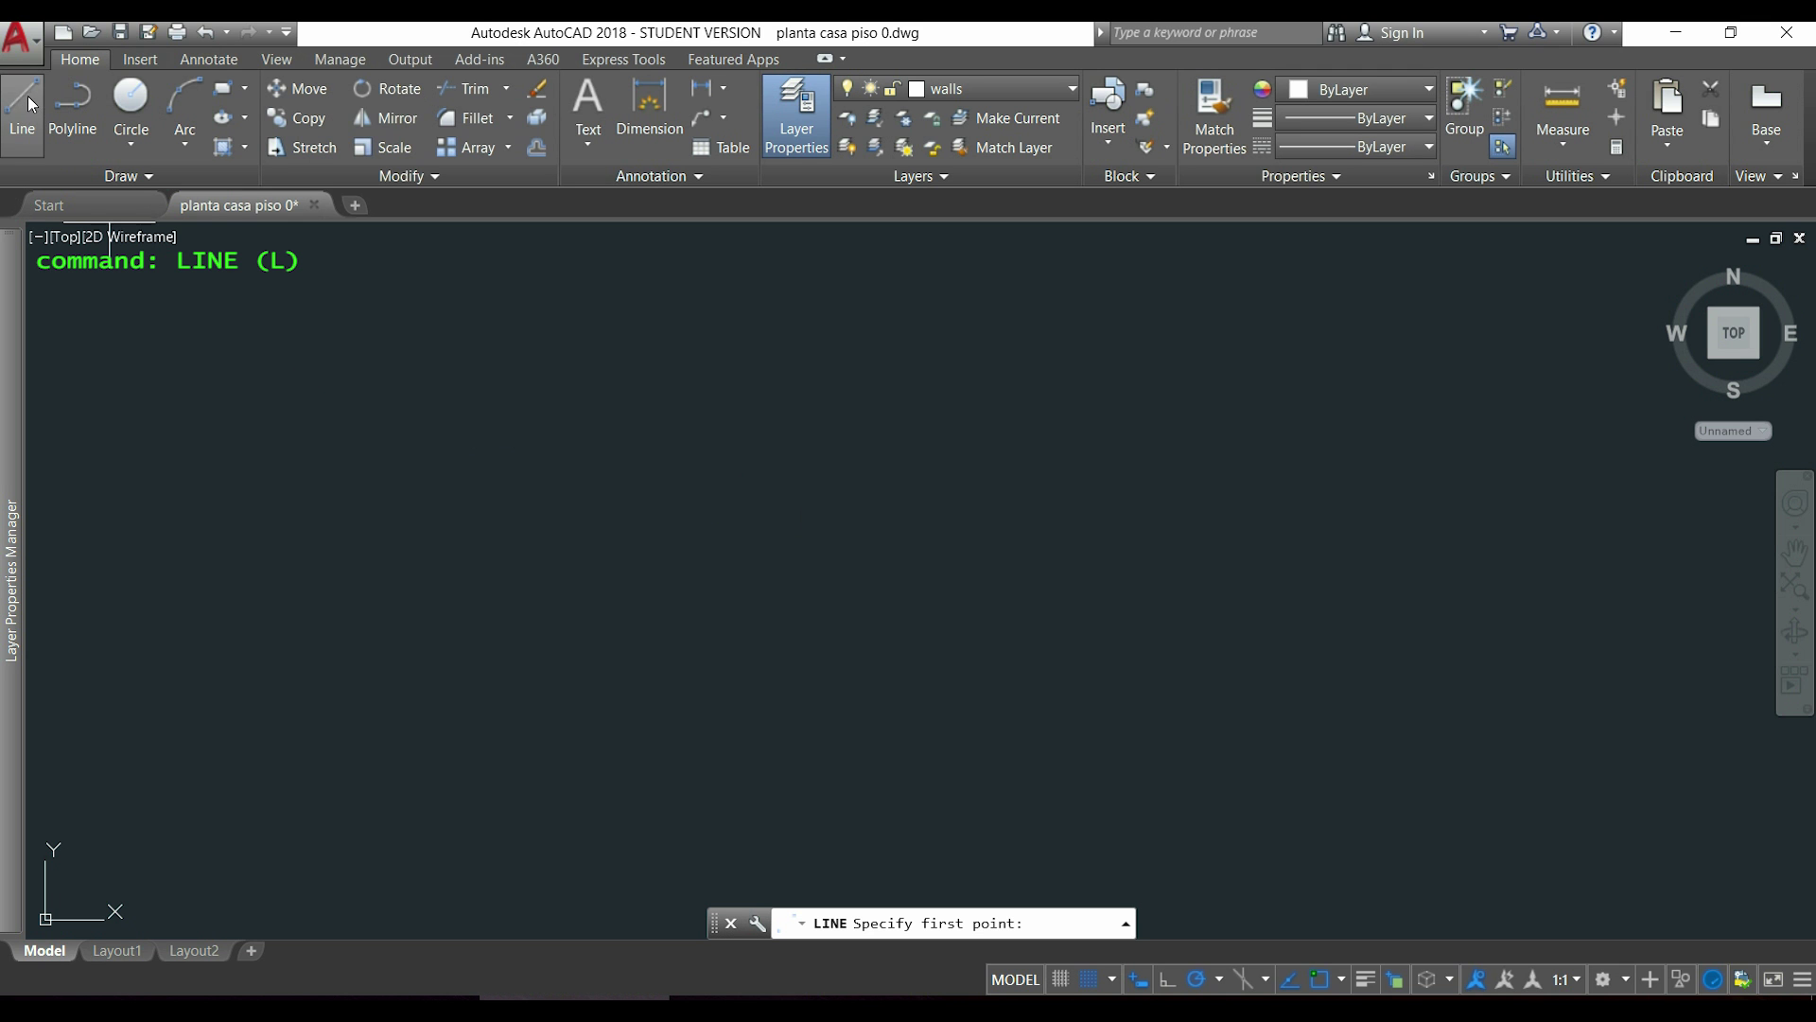
{"action": "left_click", "coordinate": [577, 539]}
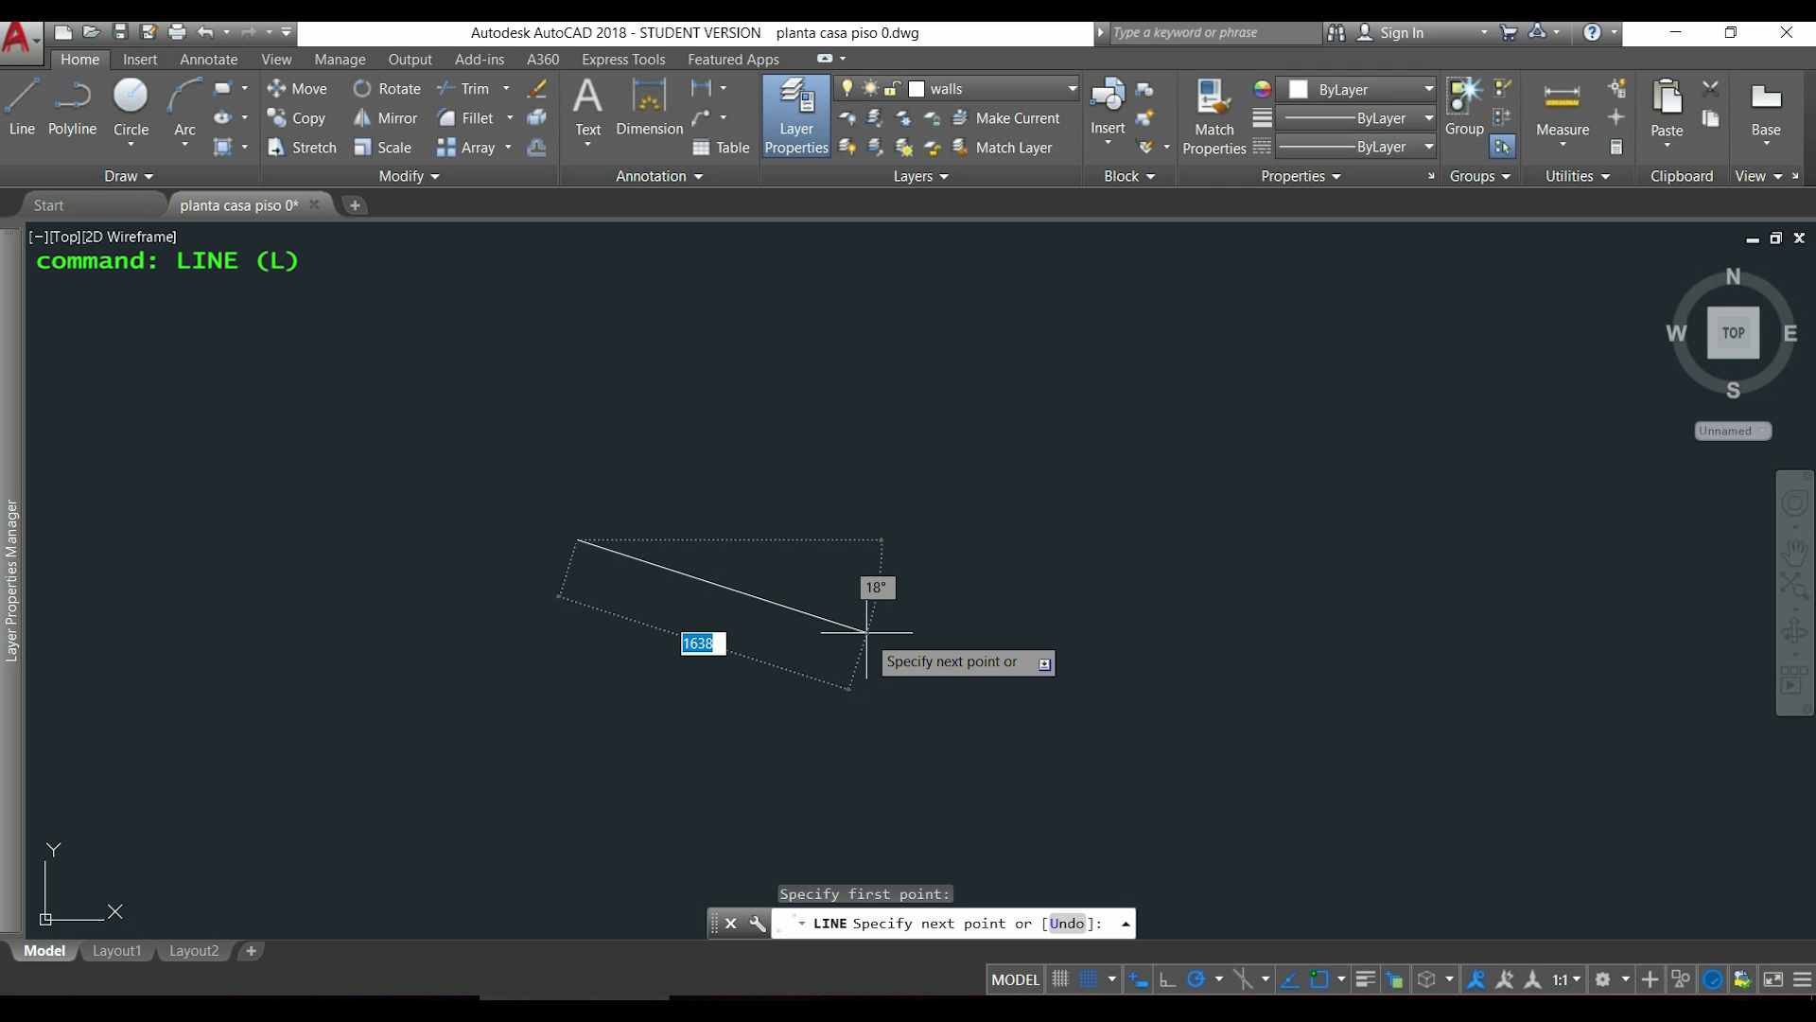
{"action": "type", "text": "5"}
{"action": "key", "text": "BackSpace"}
{"action": "type", "text": "5"}
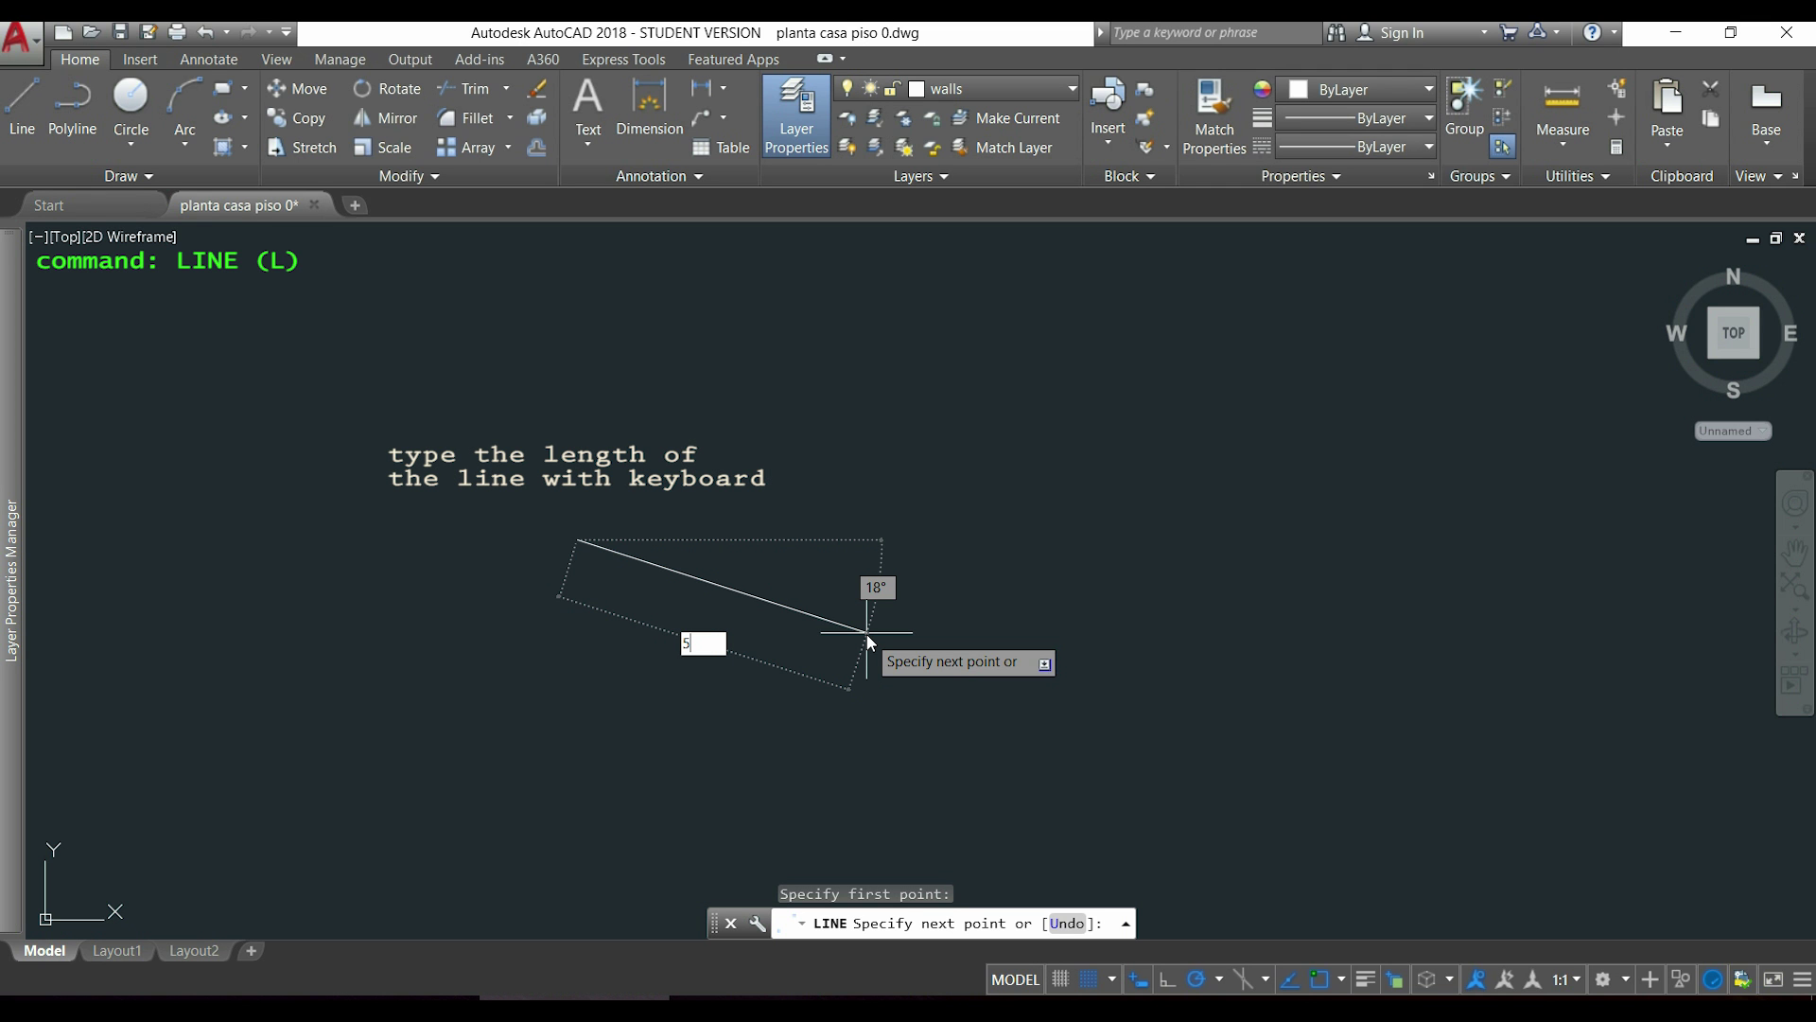
{"action": "type", "text": "00"}
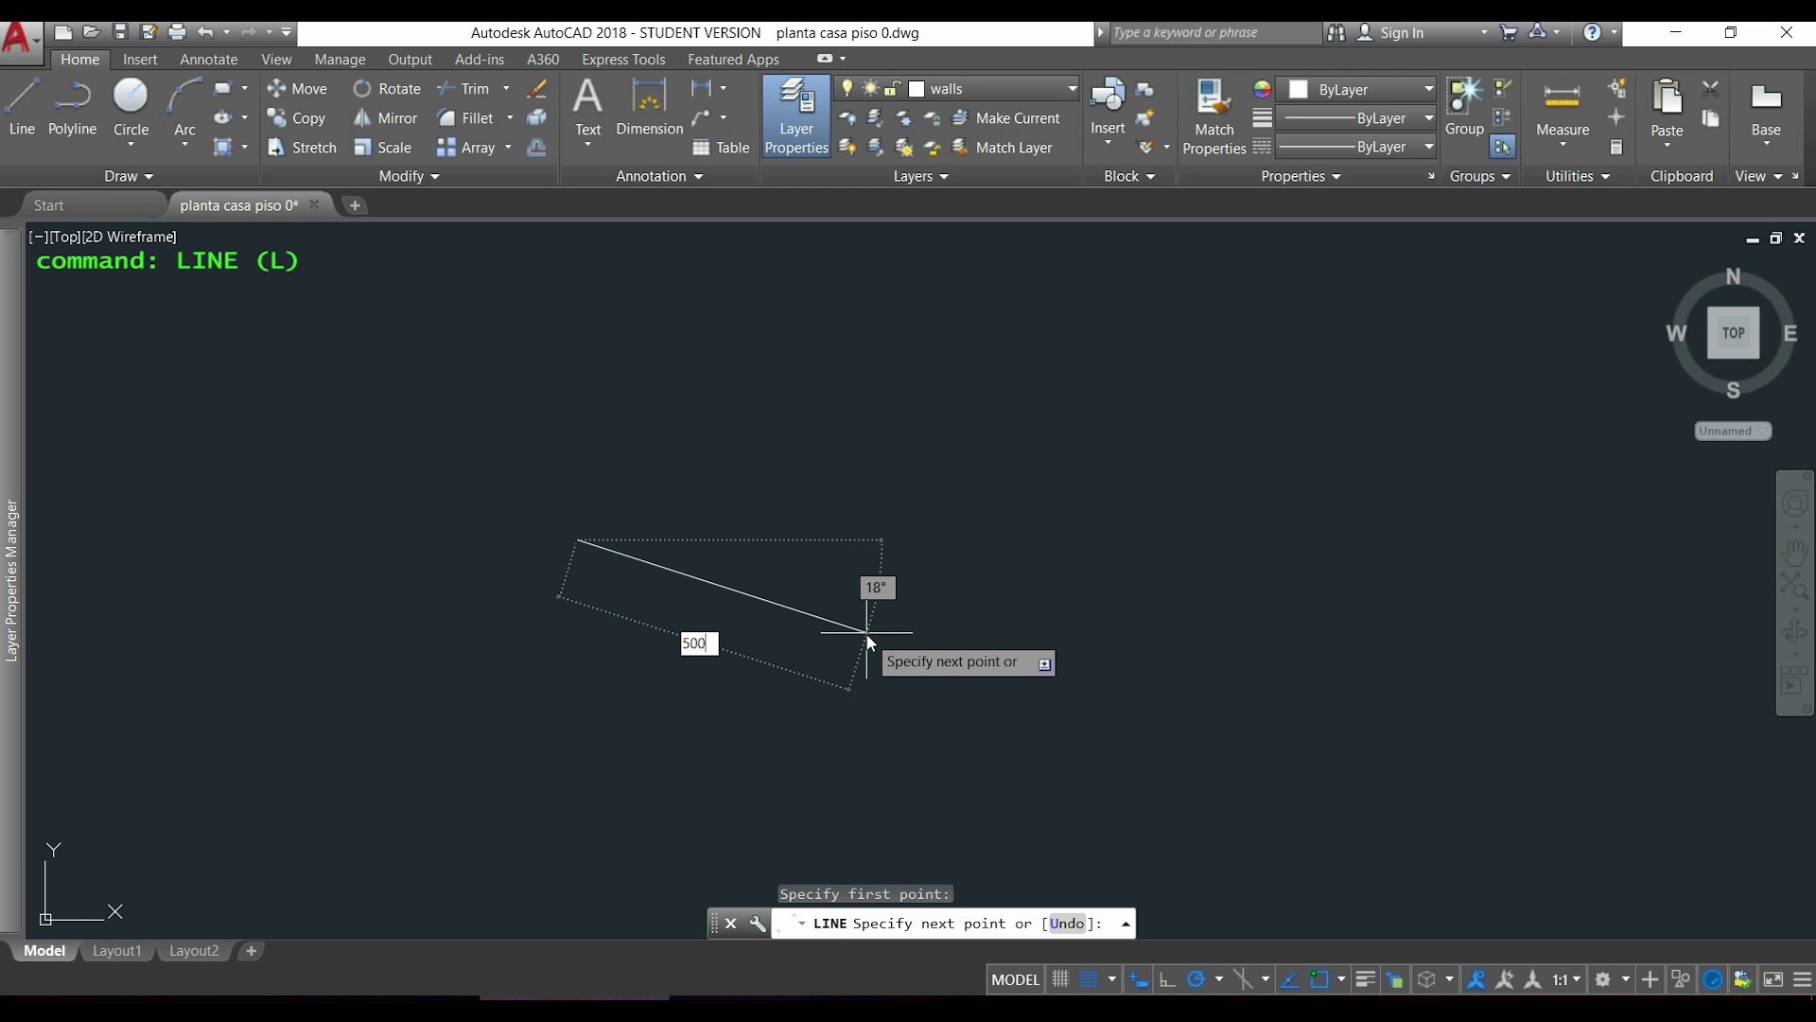
{"action": "key", "text": "Return"}
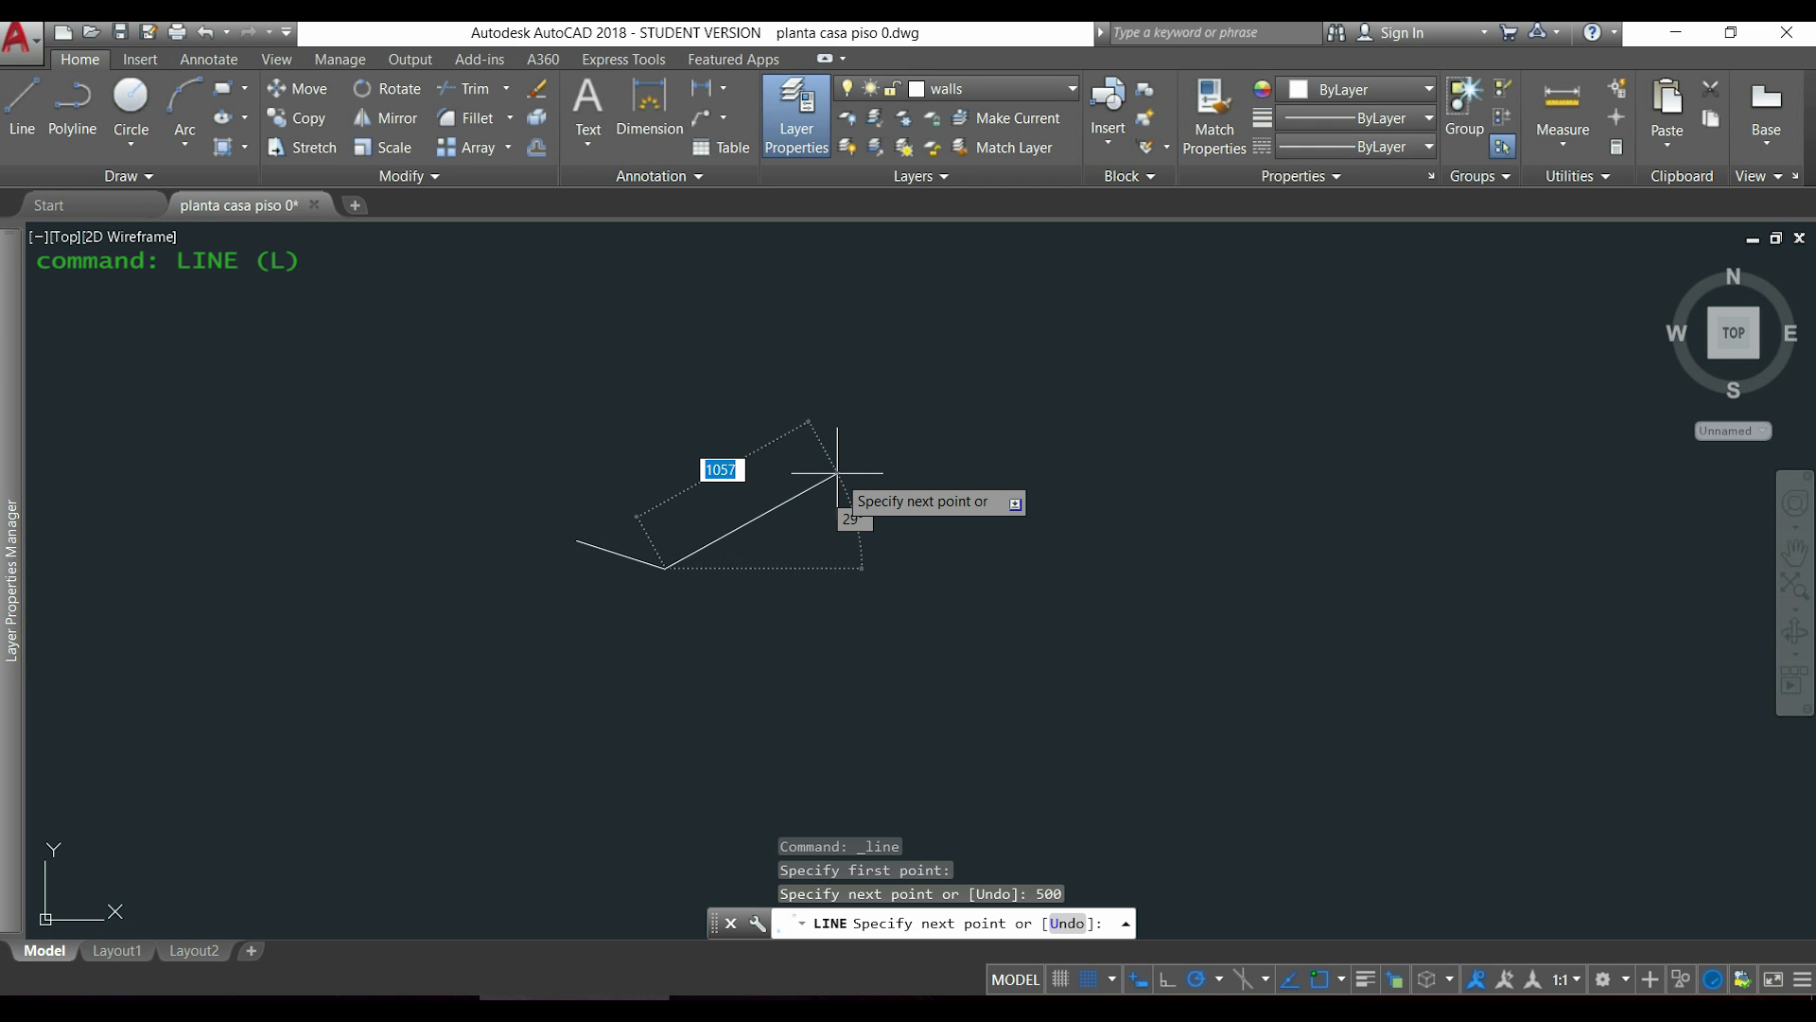
{"action": "key", "text": "Escape"}
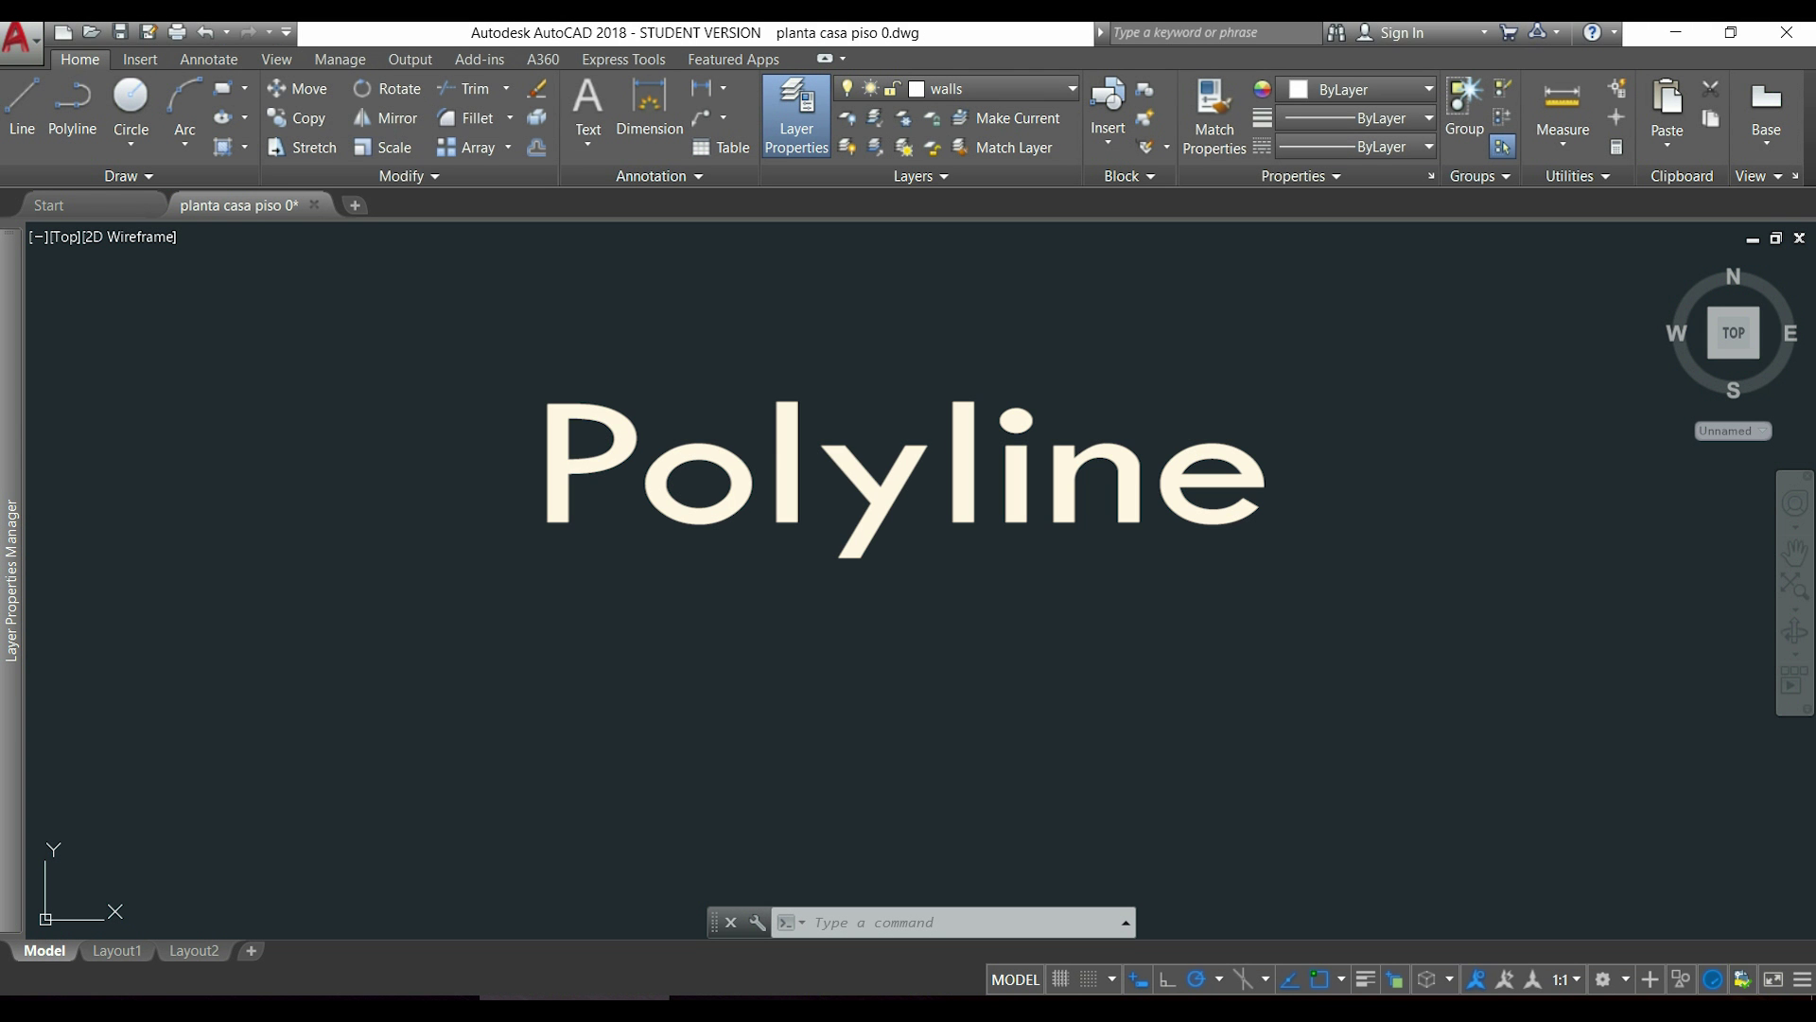
- Start a polyline with a horizontal segment, a vertical rise, a short horizontal segment to the right, and a diagonal up-left to an apex
{"action": "left_click", "coordinate": [70, 104]}
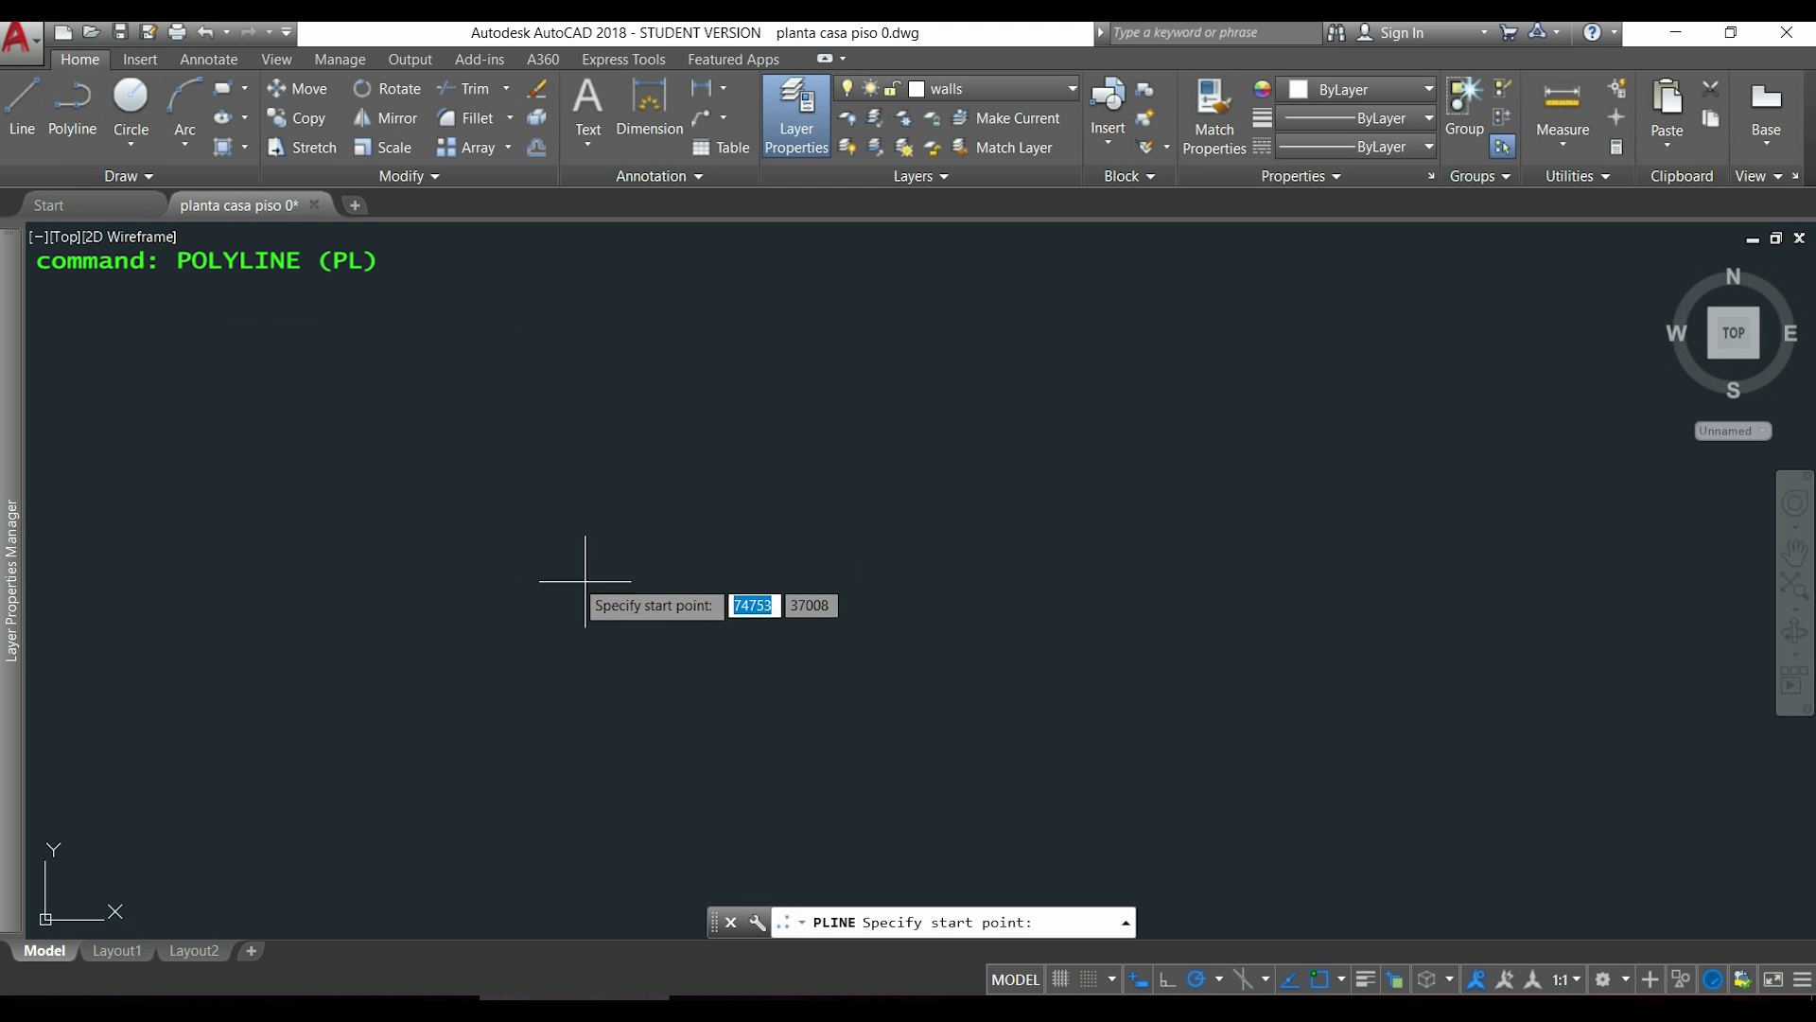
{"action": "left_click", "coordinate": [640, 586]}
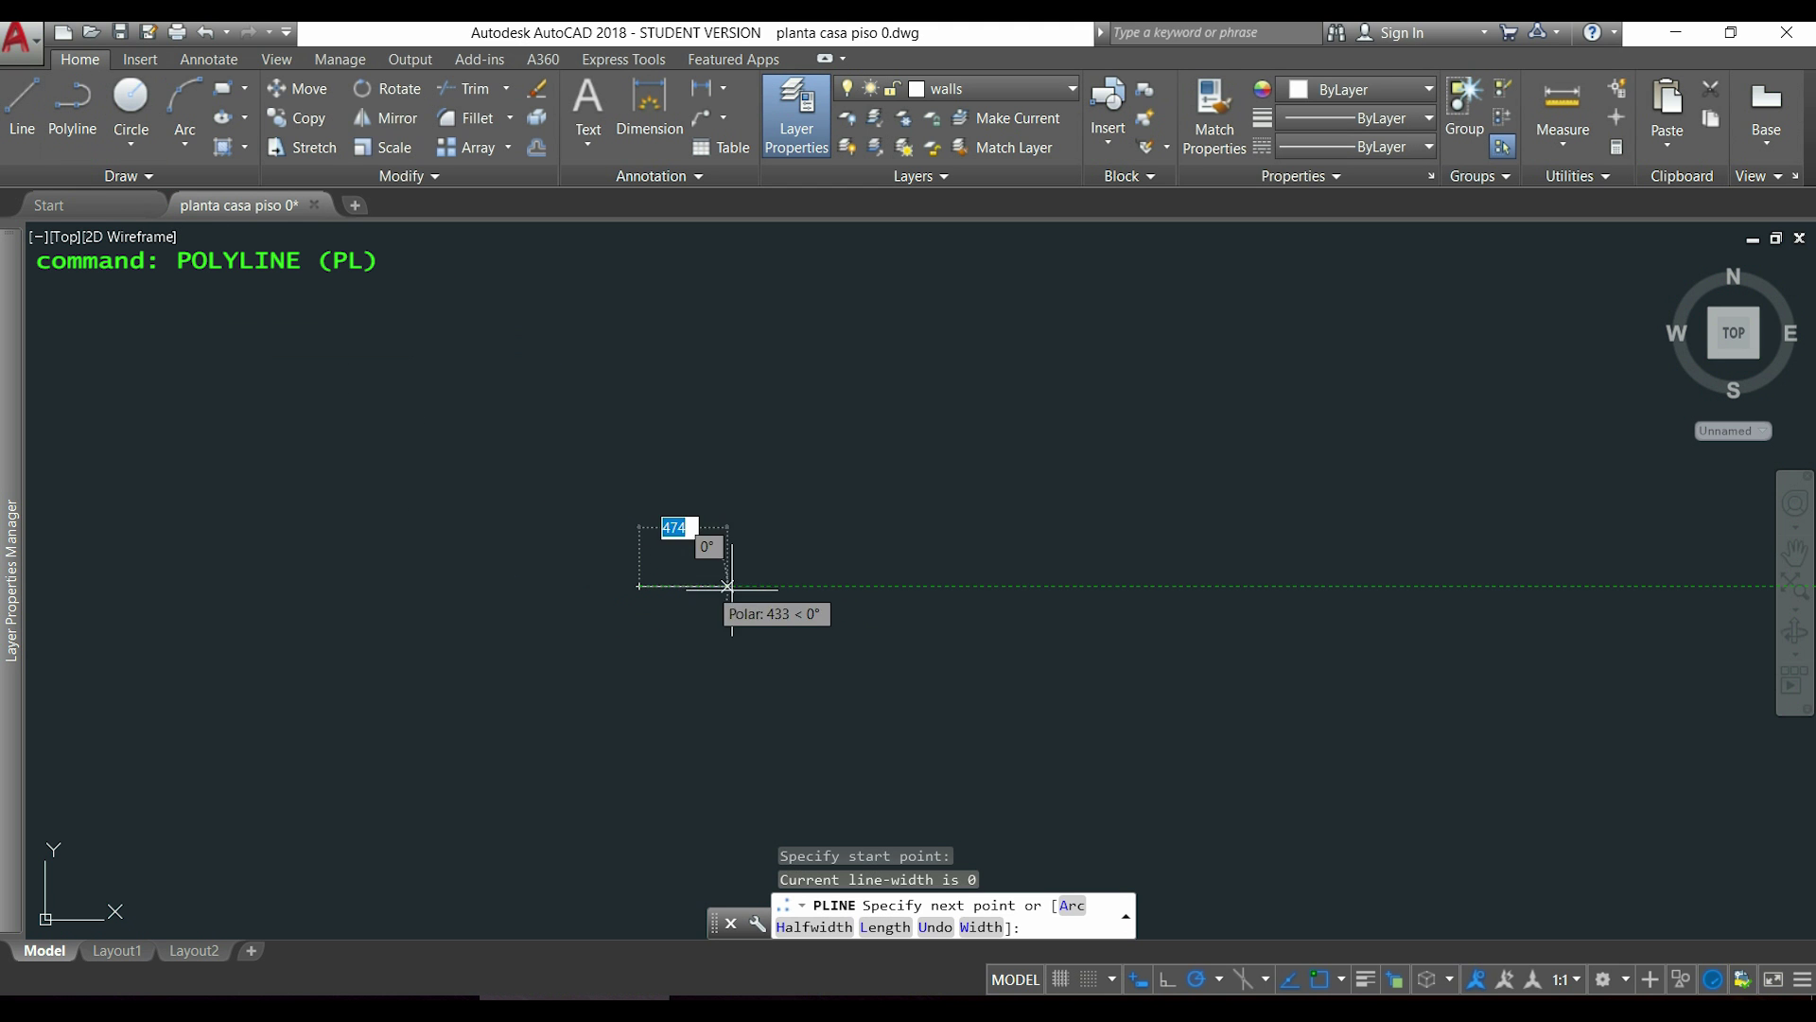
{"action": "left_click", "coordinate": [841, 585]}
{"action": "left_click", "coordinate": [841, 479]}
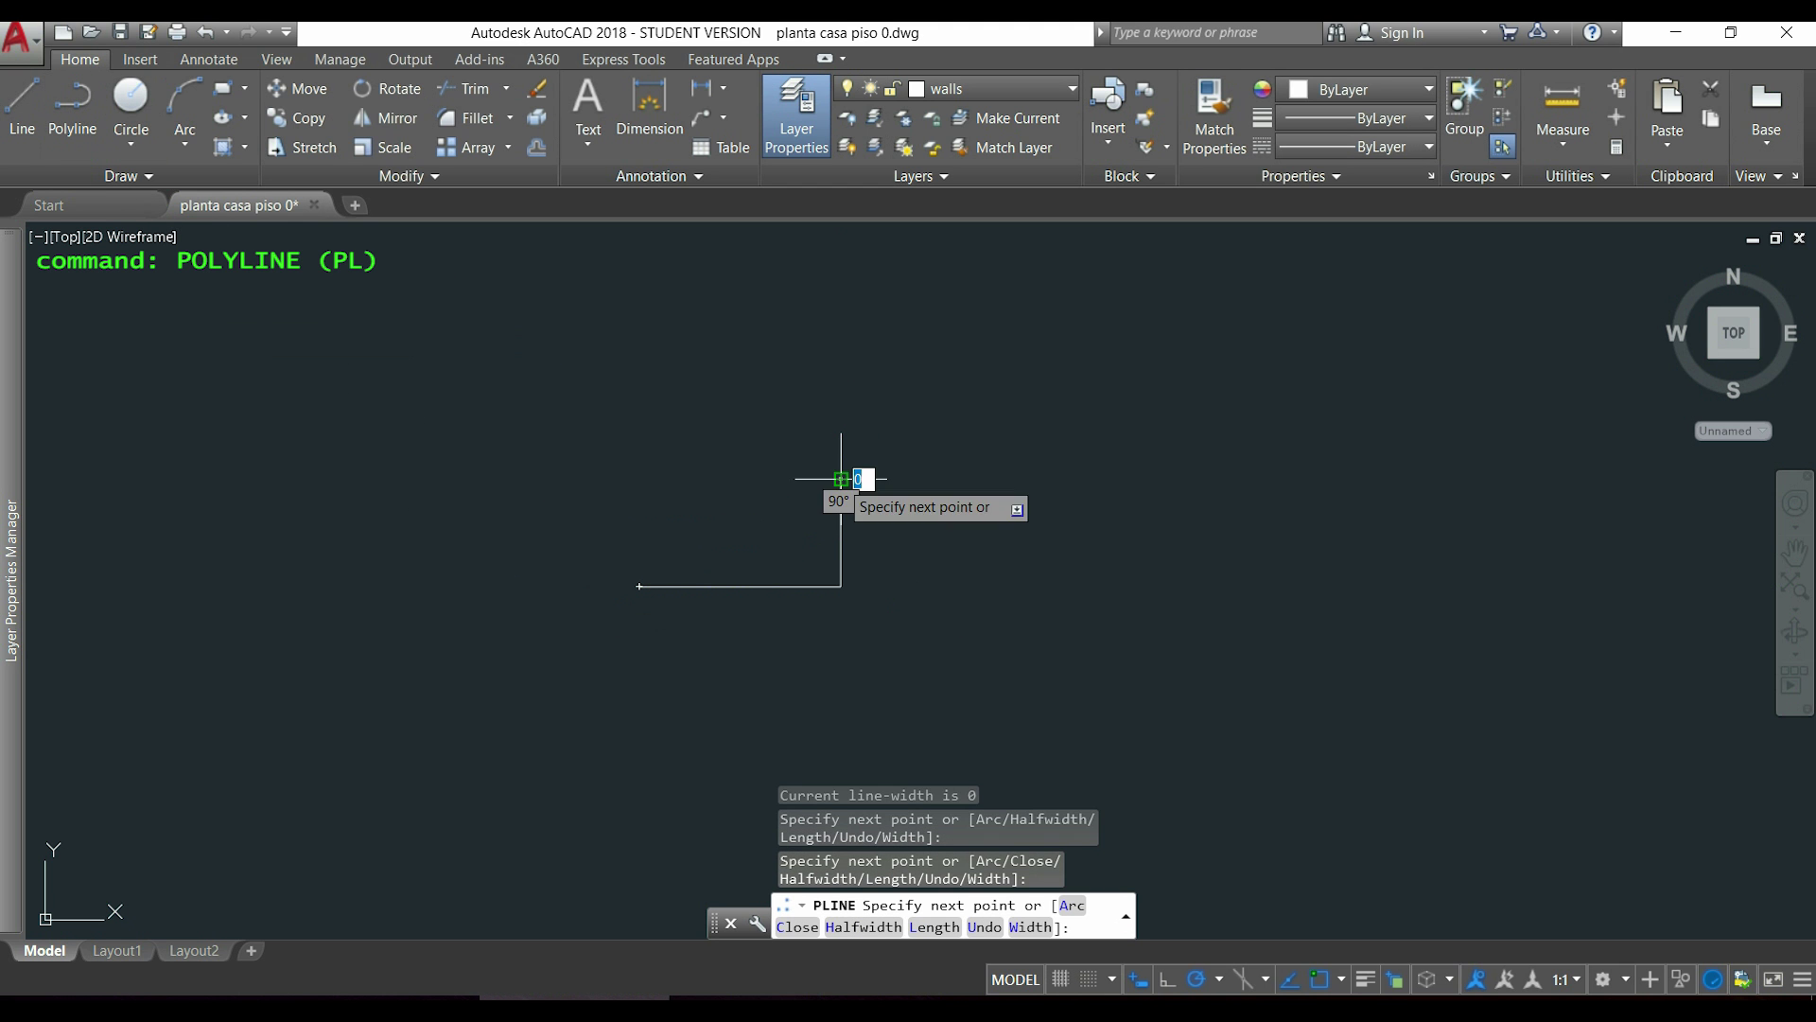
{"action": "left_click", "coordinate": [941, 480]}
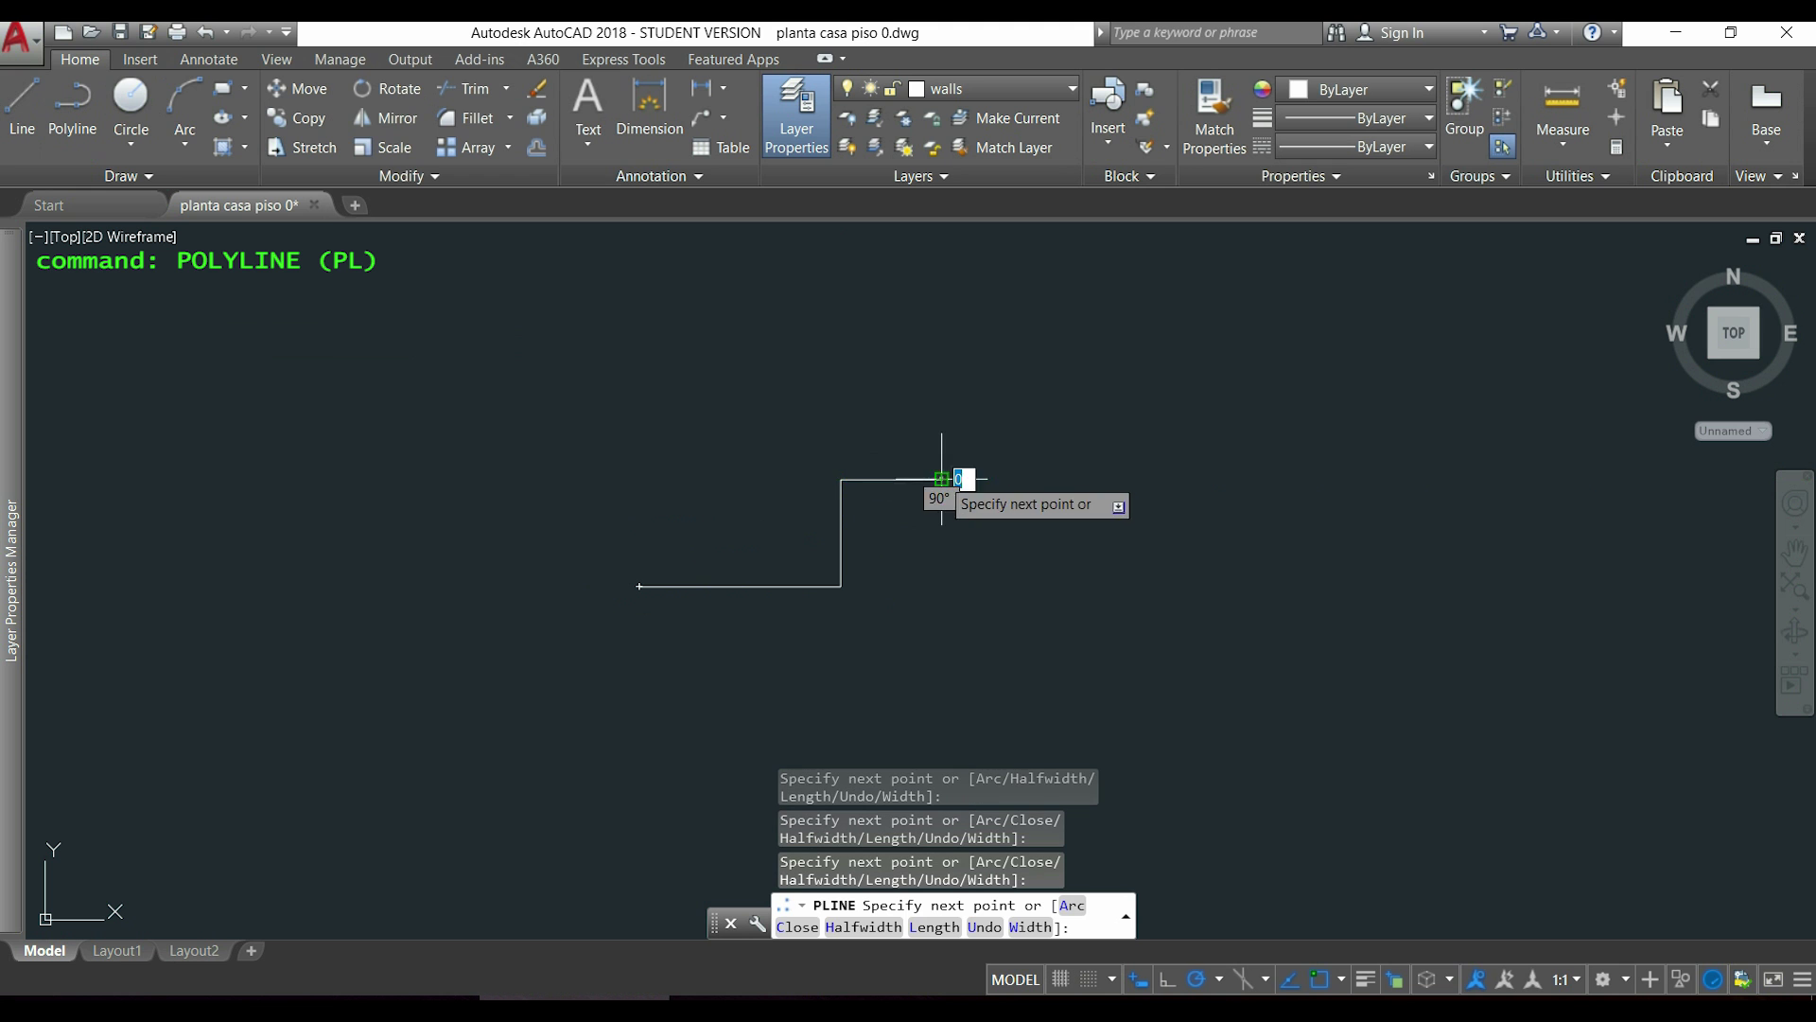
{"action": "left_click", "coordinate": [735, 335]}
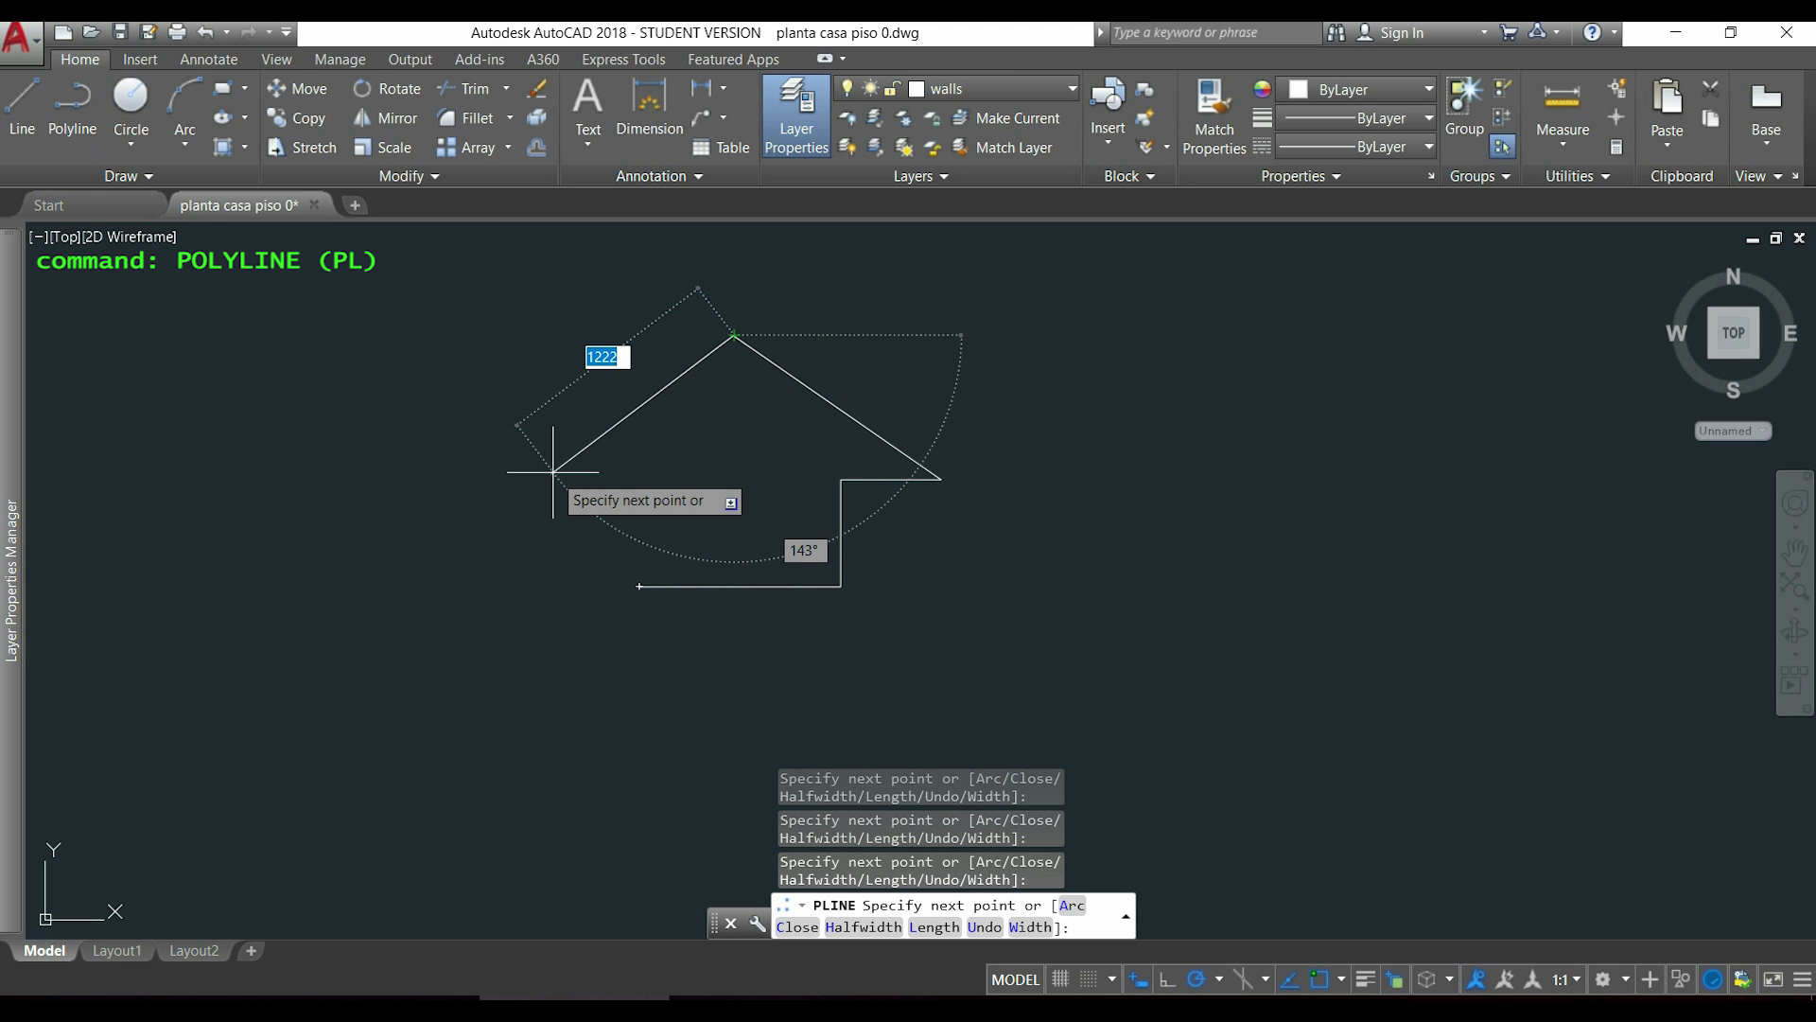
- Add a 1000-unit segment down-left from the polyline's apex, close the shape to its first point, and select it
{"action": "type", "text": "1000"}
{"action": "key", "text": "Return"}
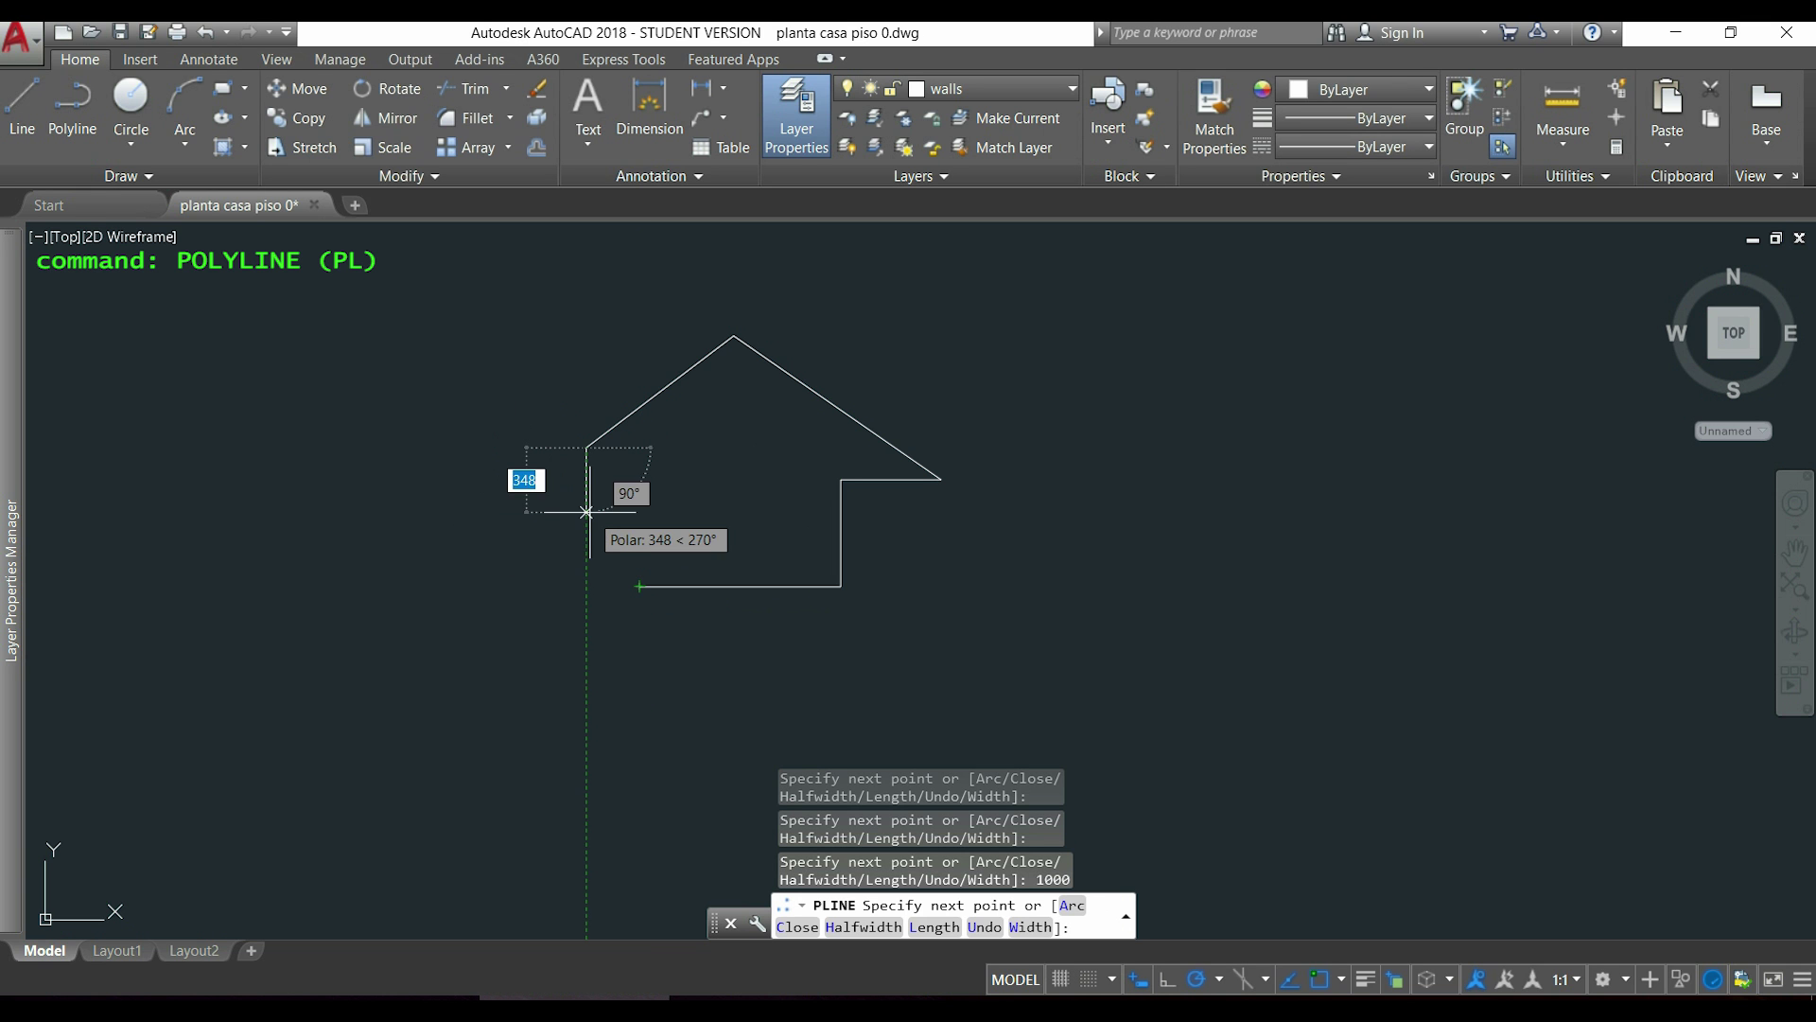
{"action": "type", "text": "cl"}
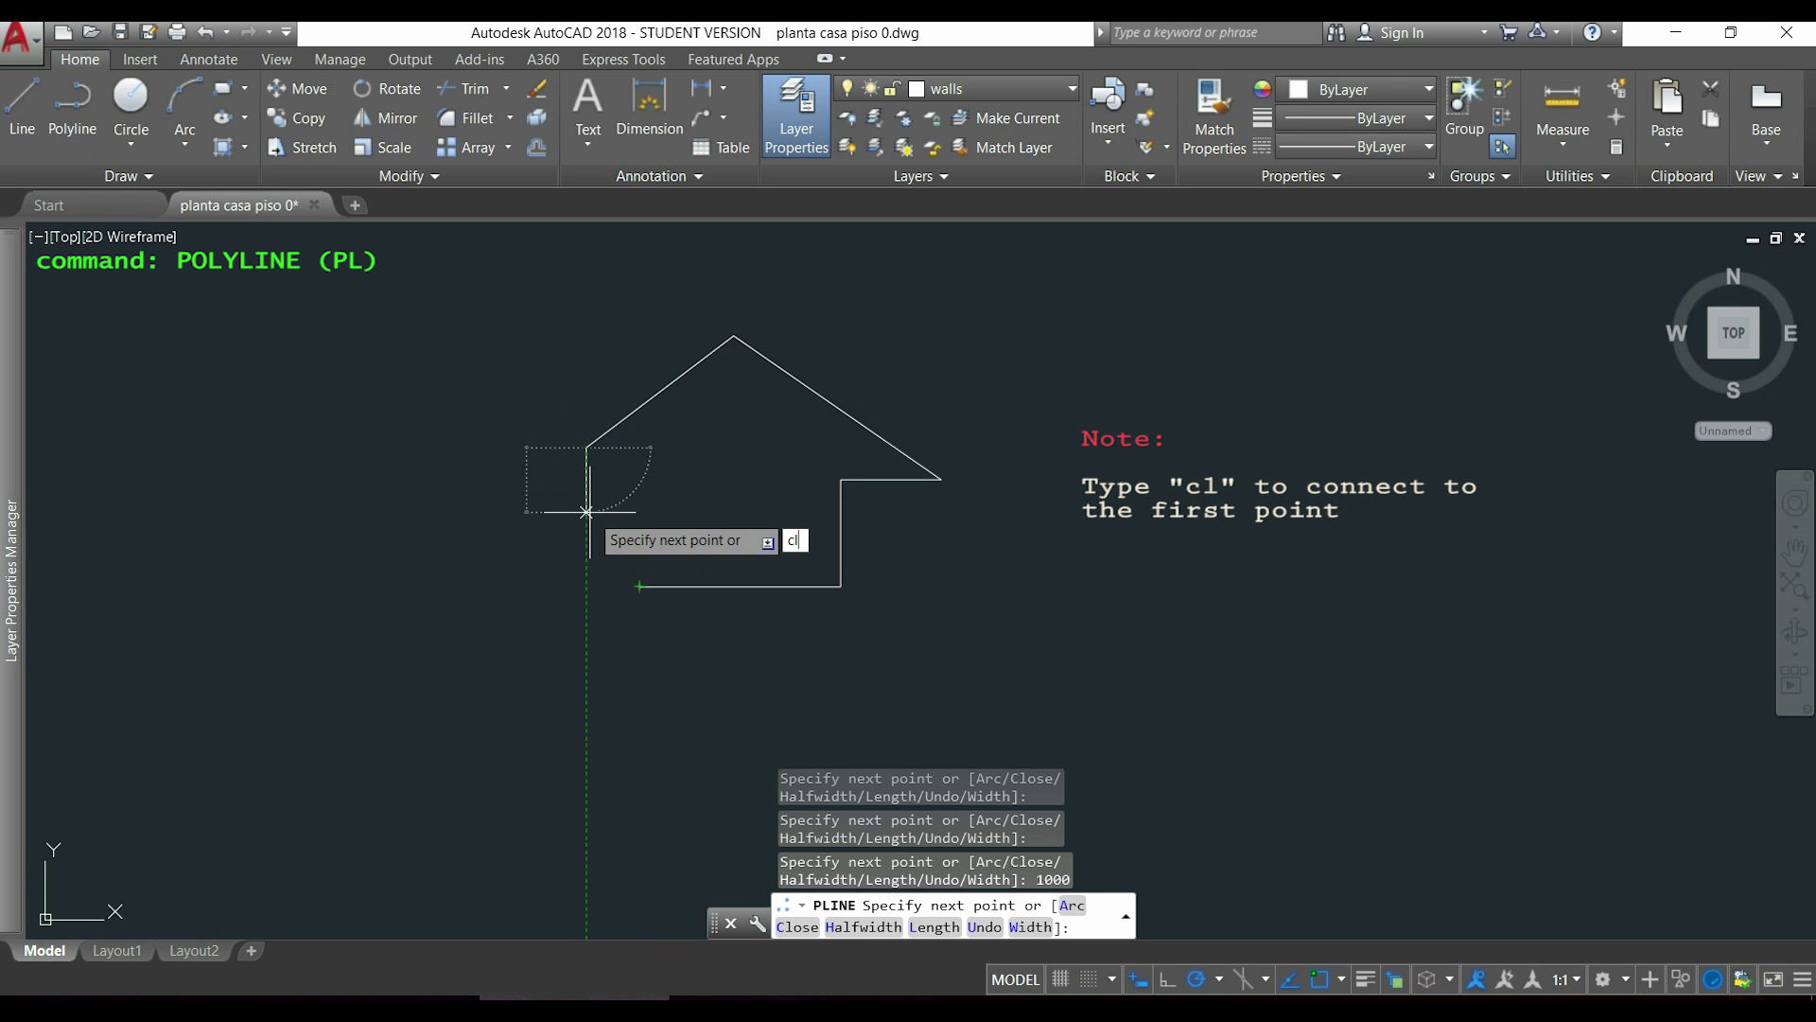
{"action": "key", "text": "Return"}
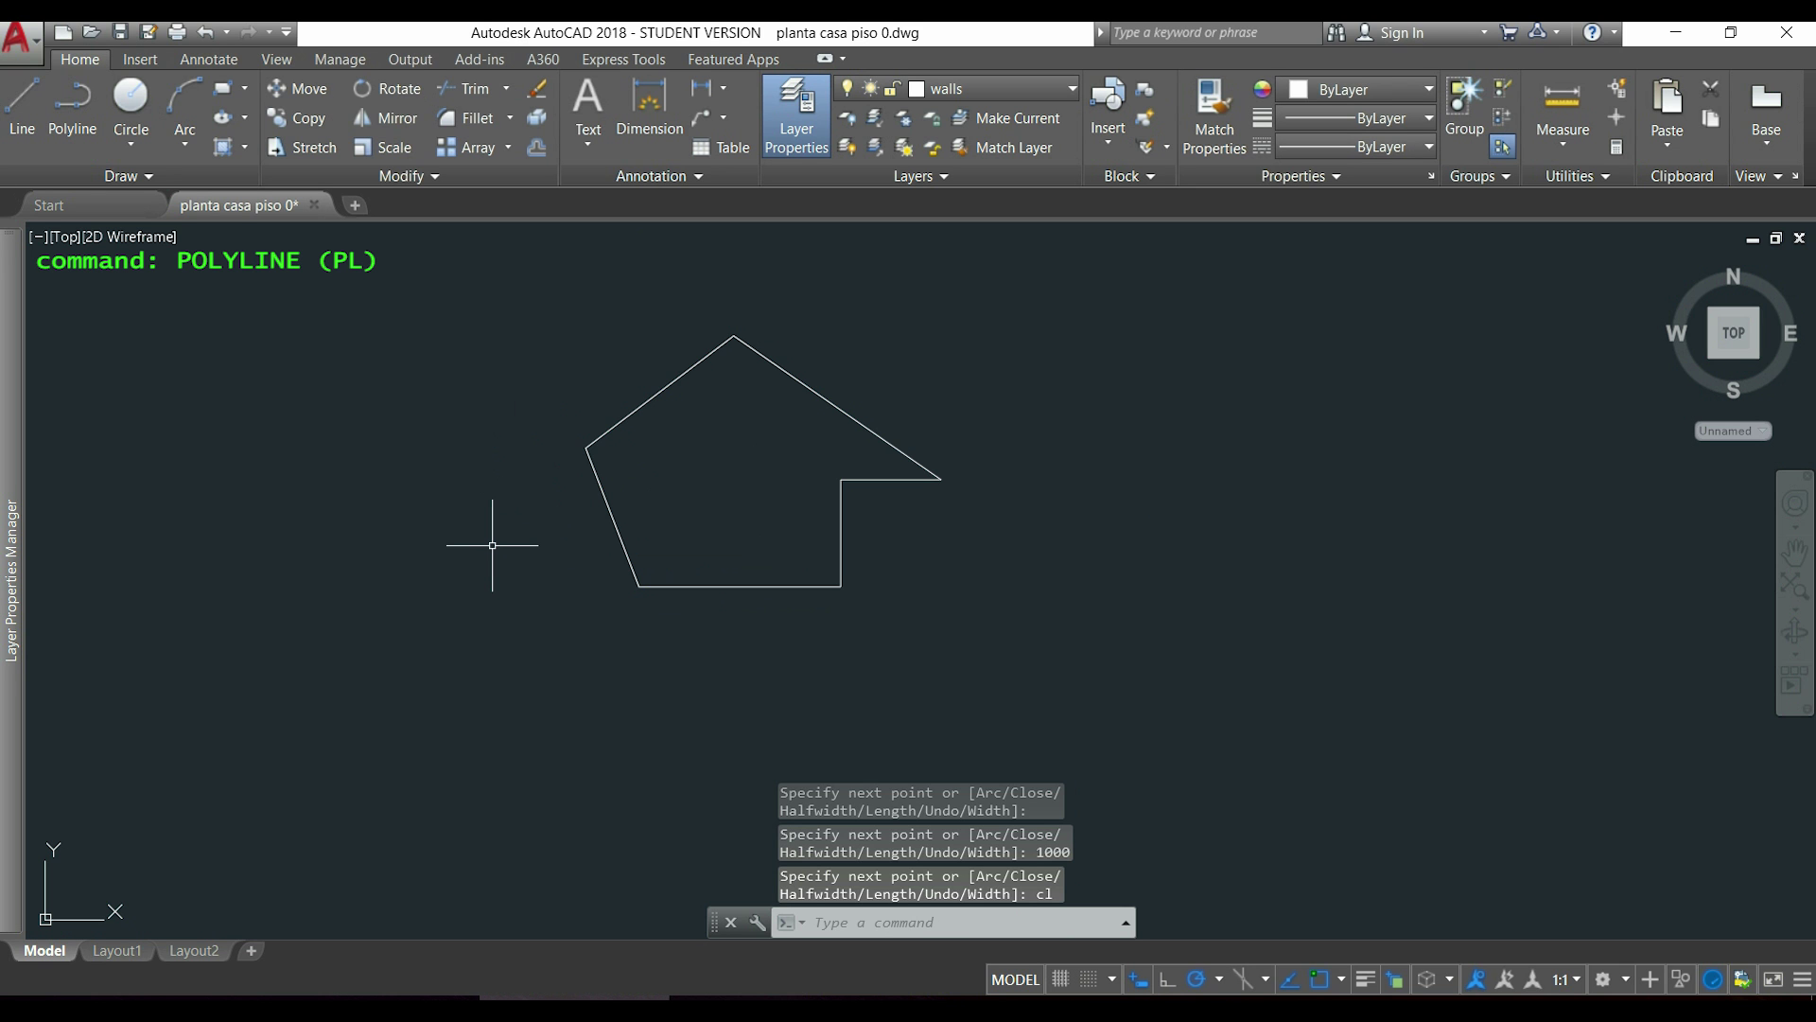
{"action": "left_click", "coordinate": [616, 516]}
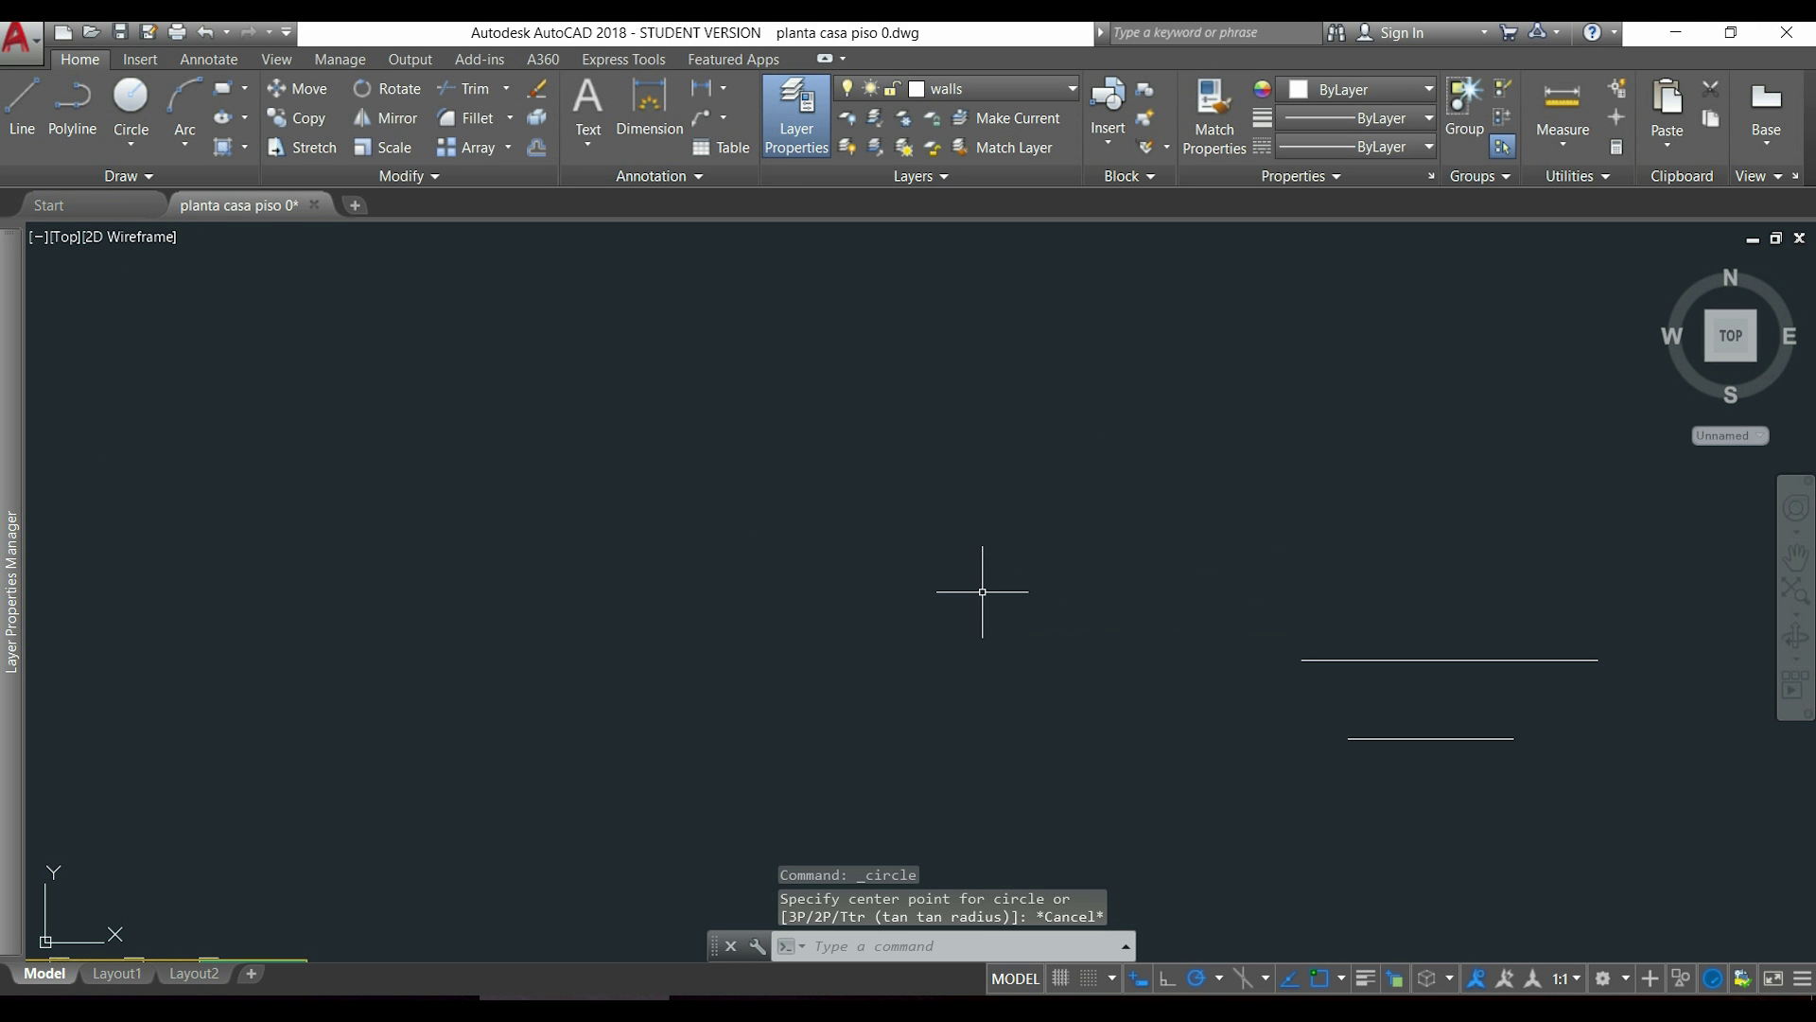
- Draw a circle with a radius of 1200 in the empty area by center and radius
{"action": "left_click", "coordinate": [130, 99]}
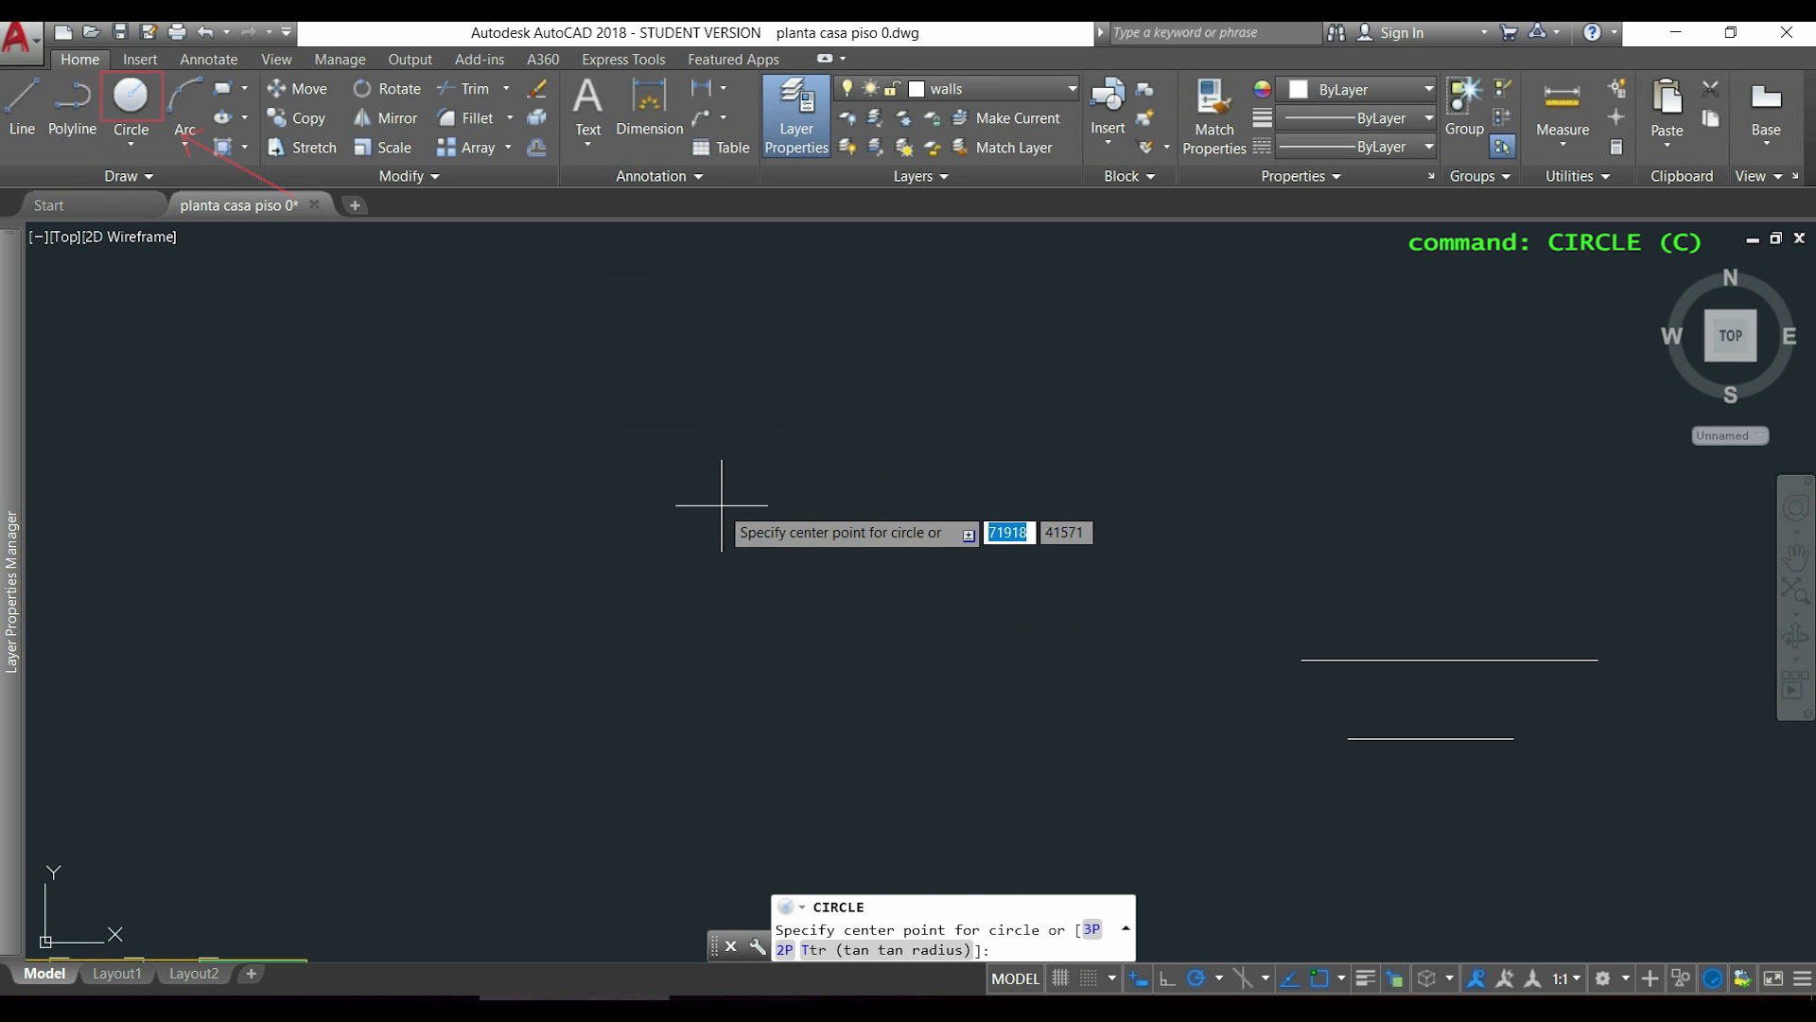
{"action": "left_click", "coordinate": [750, 527]}
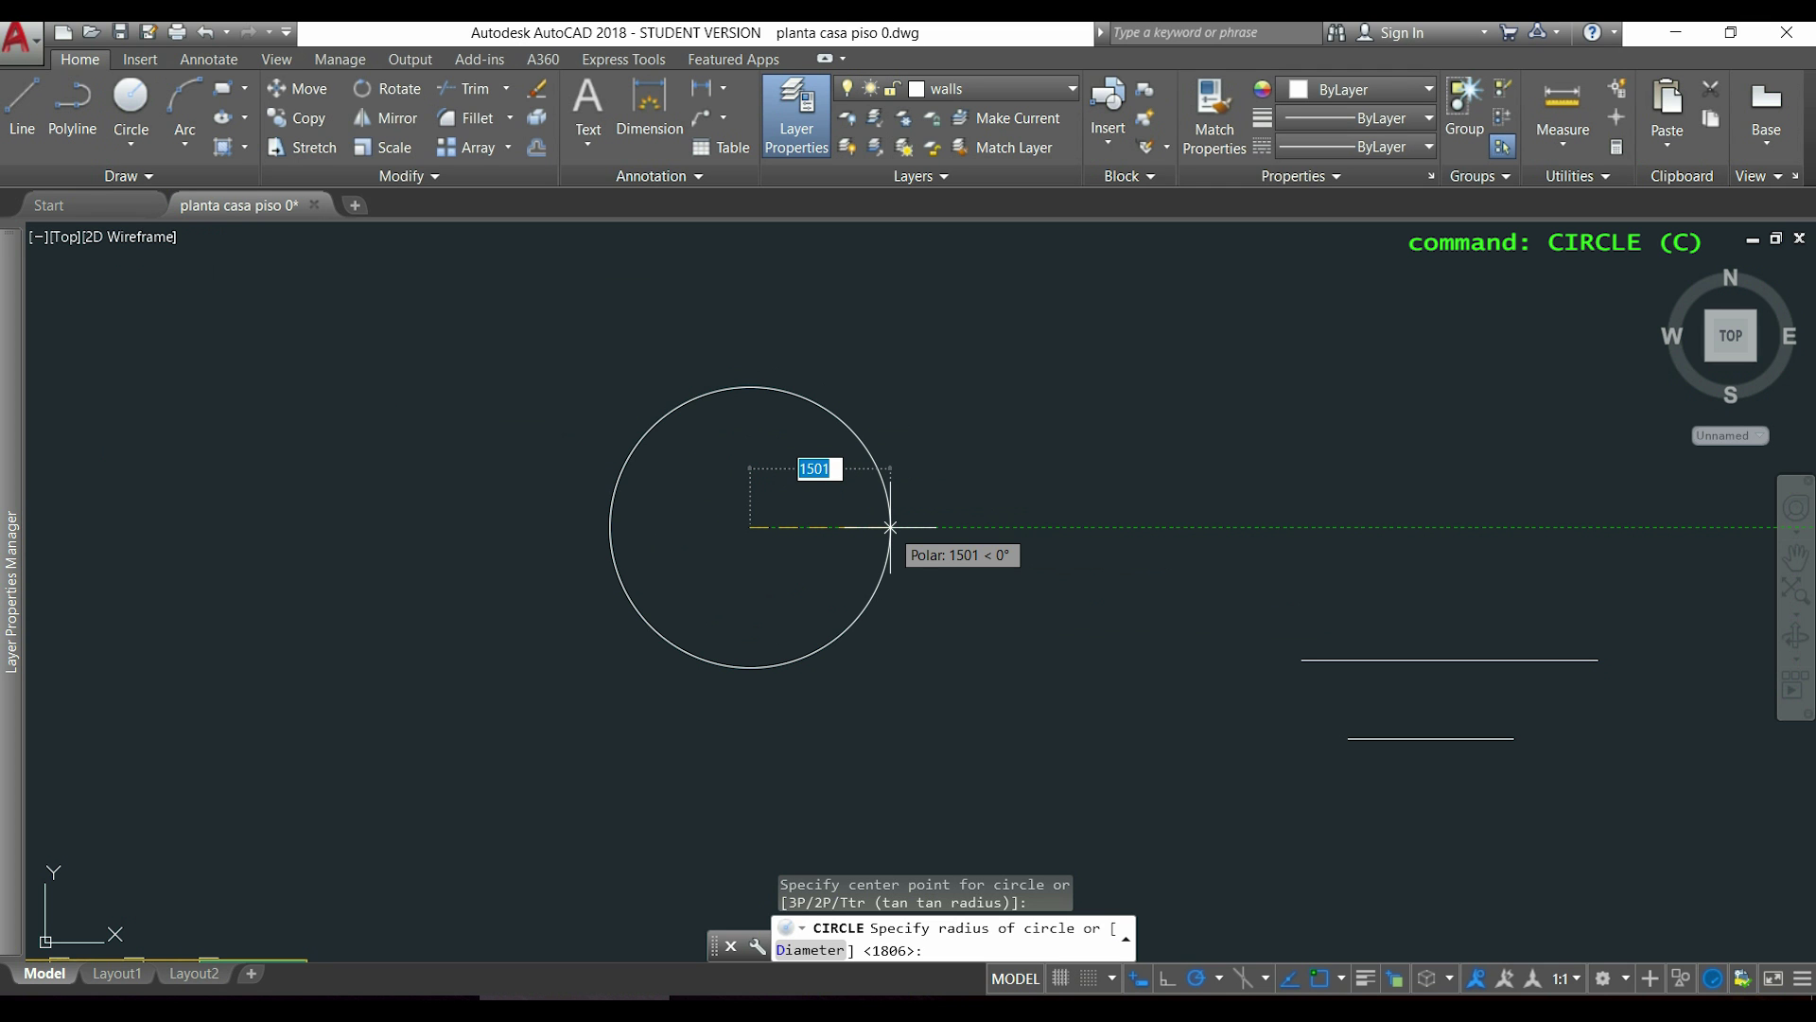
{"action": "type", "text": "1200"}
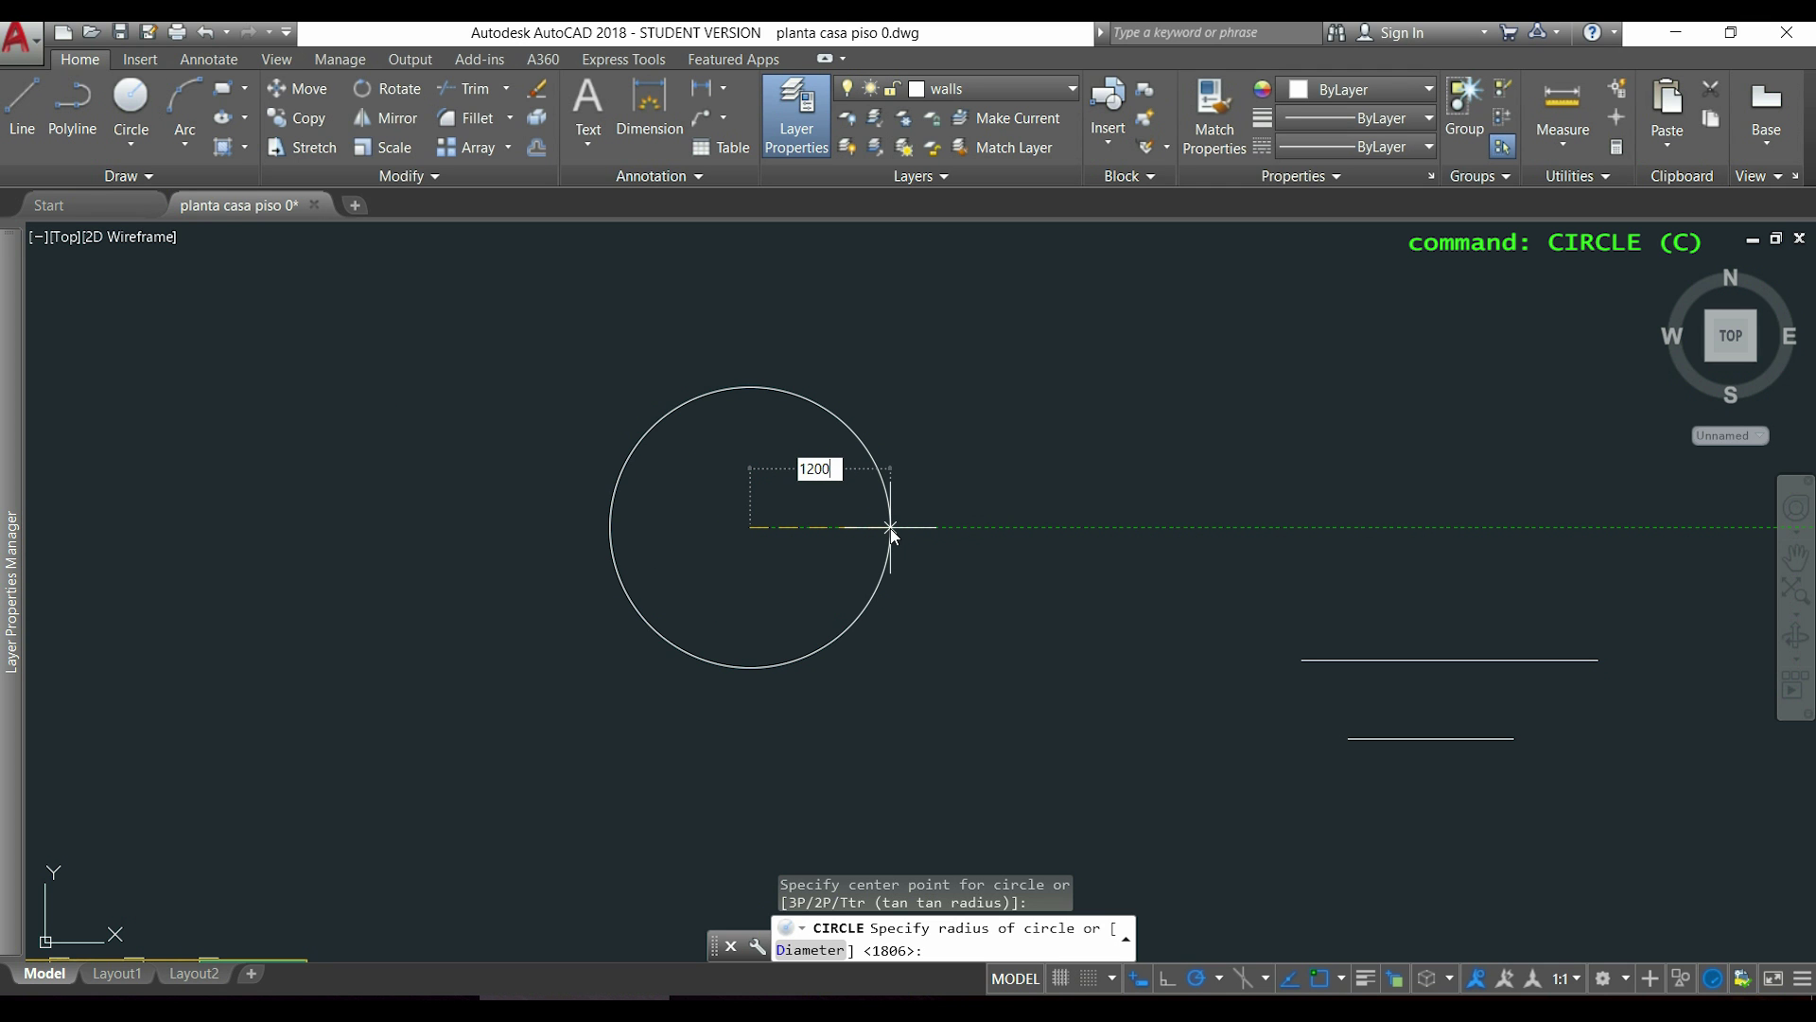
{"action": "key", "text": "Return"}
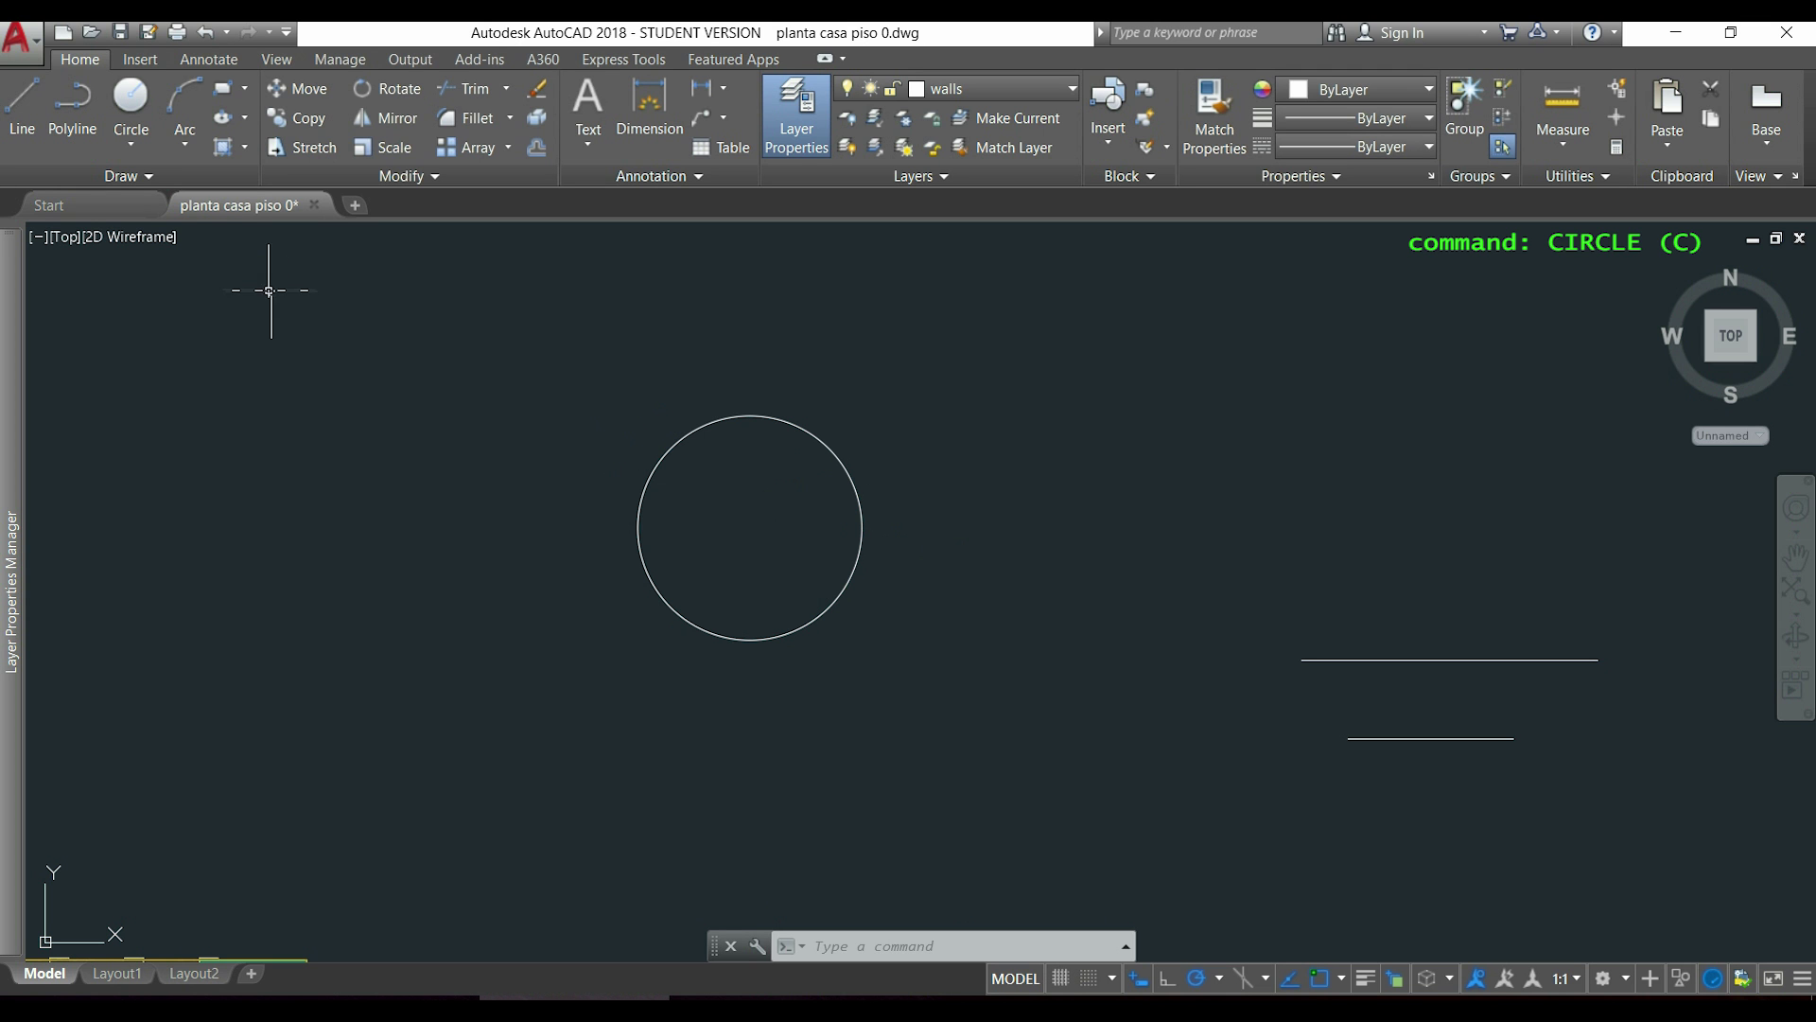
- Draw a second circle with a diameter of 1200 to the right of the first, by center and diameter
{"action": "left_click", "coordinate": [139, 140]}
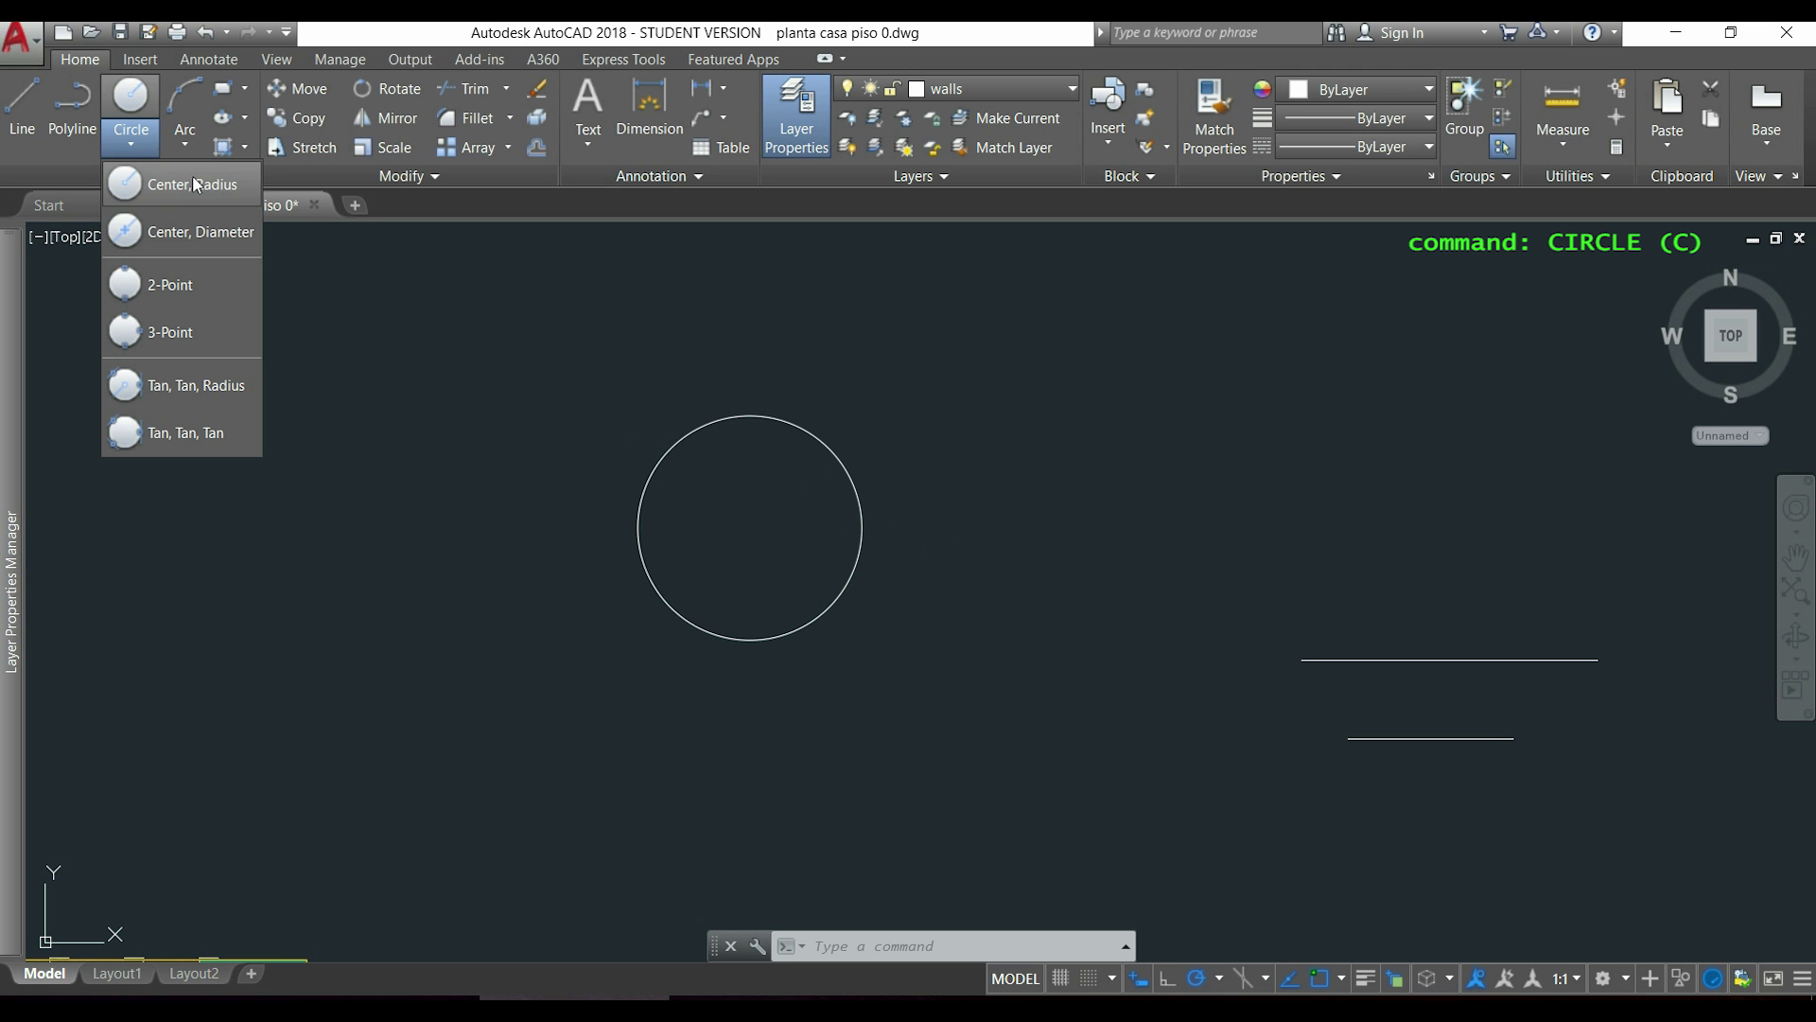
{"action": "left_click", "coordinate": [200, 230]}
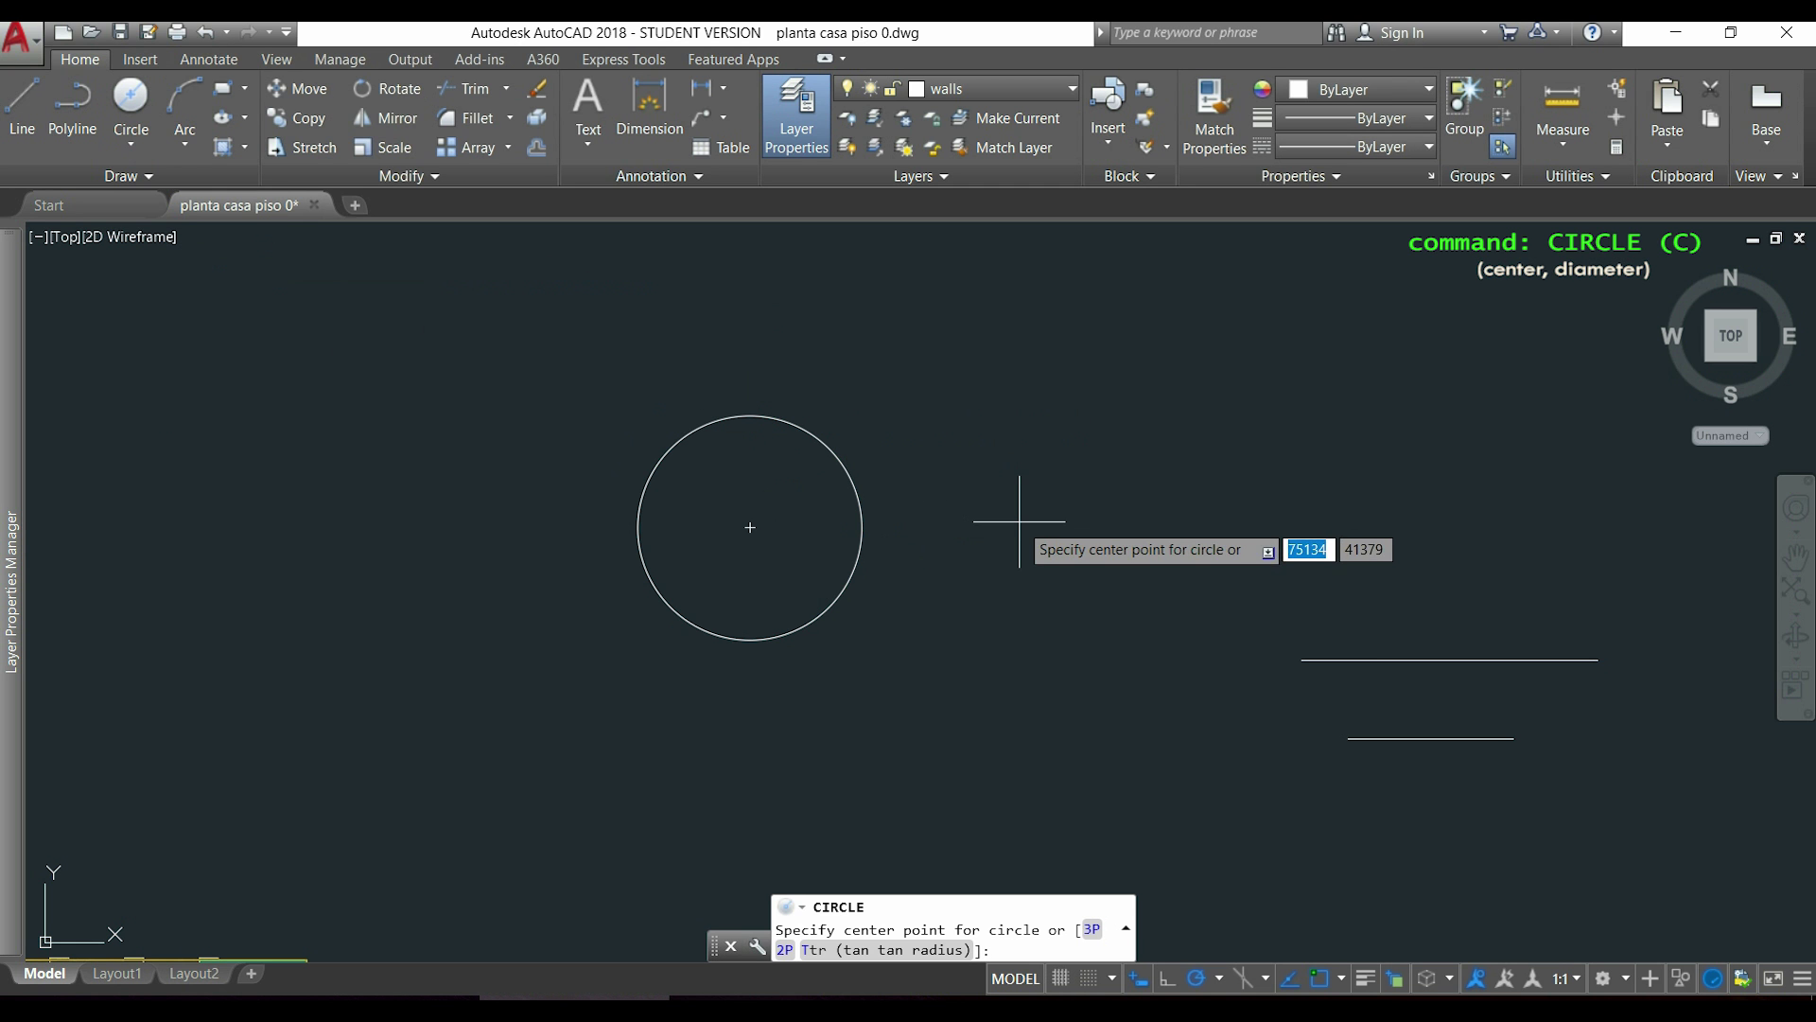
{"action": "left_click", "coordinate": [1117, 535]}
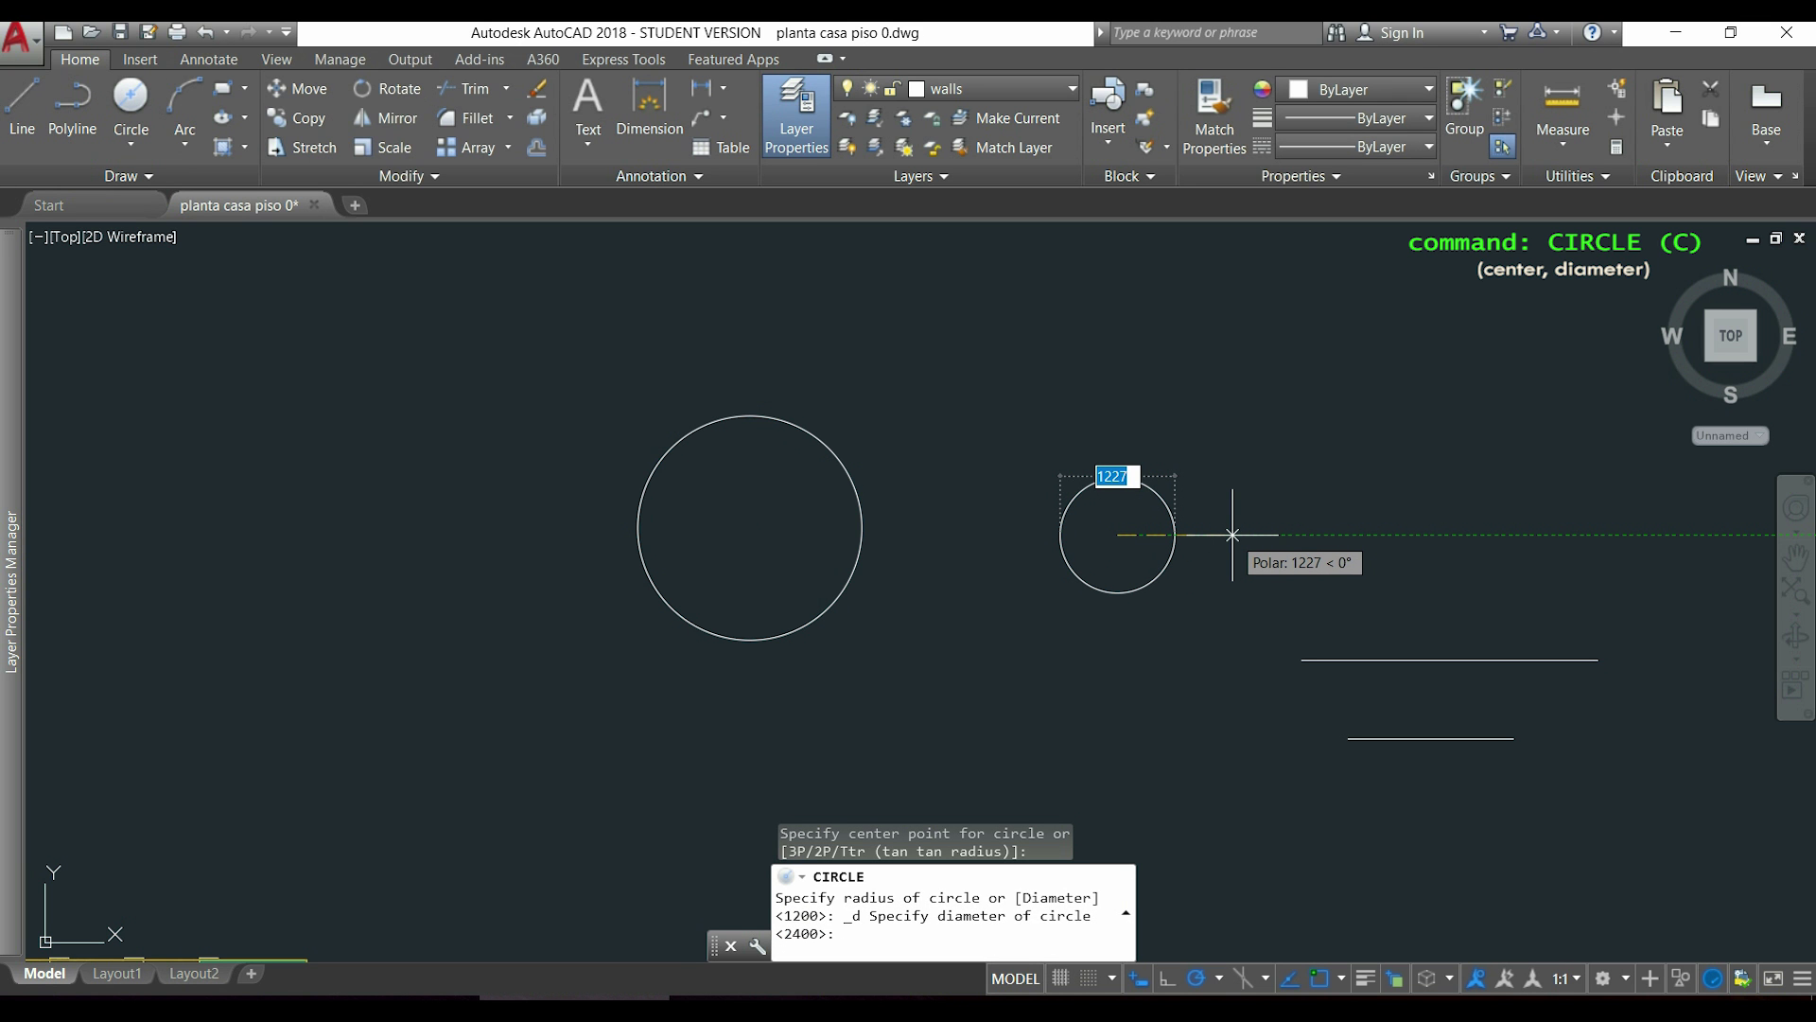
{"action": "type", "text": "1200"}
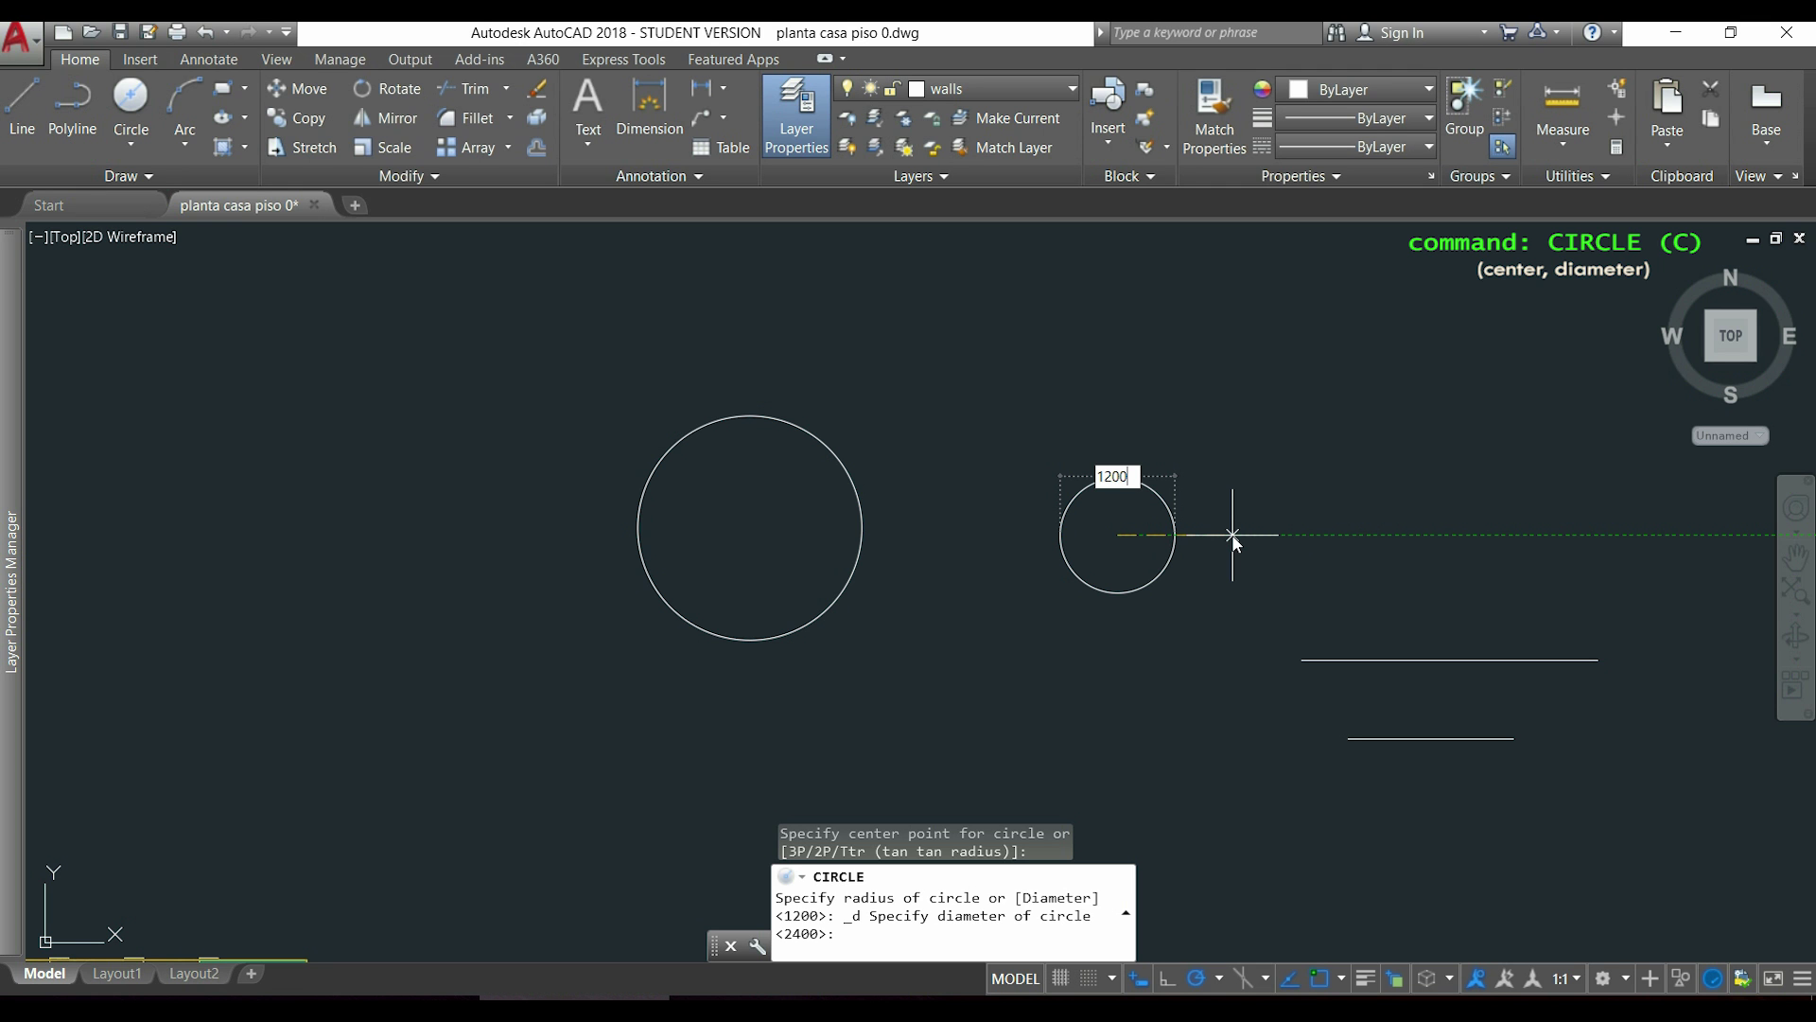
{"action": "key", "text": "Return"}
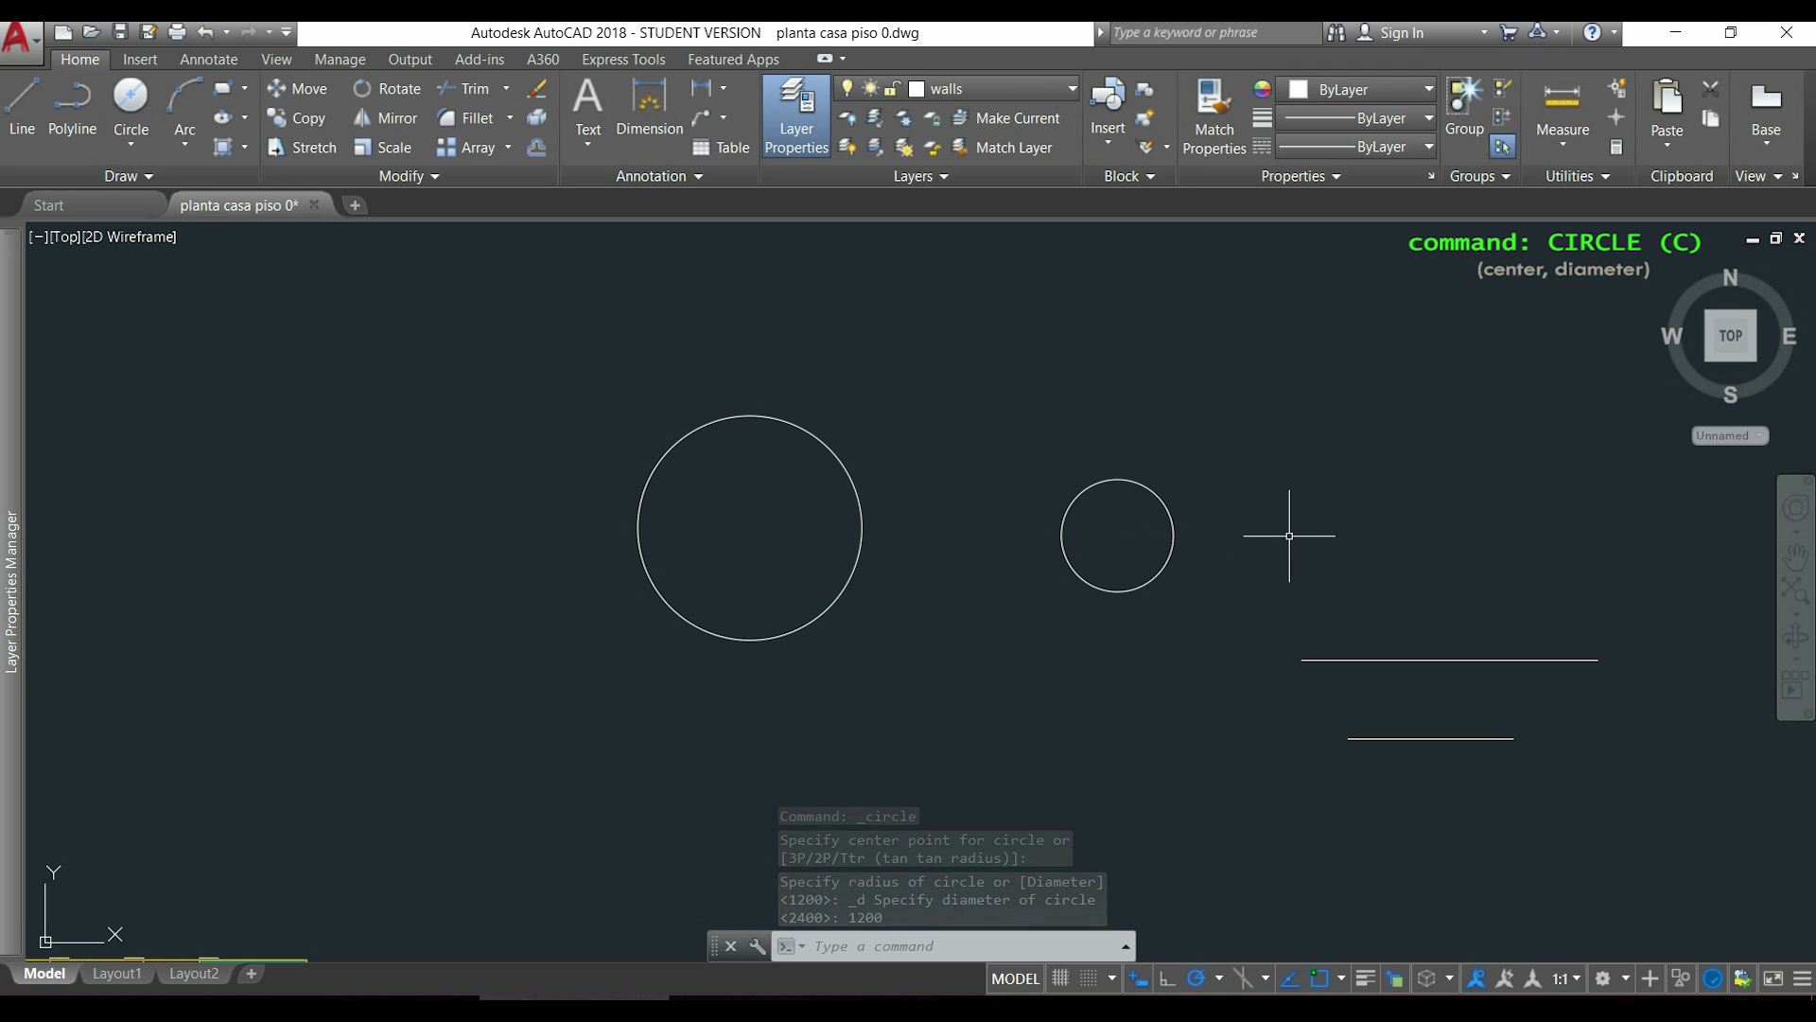
- Draw a 2-point circle, about 820 in diameter, from the left end of the lower horizontal line straight up to the upper line
{"action": "left_click", "coordinate": [133, 145]}
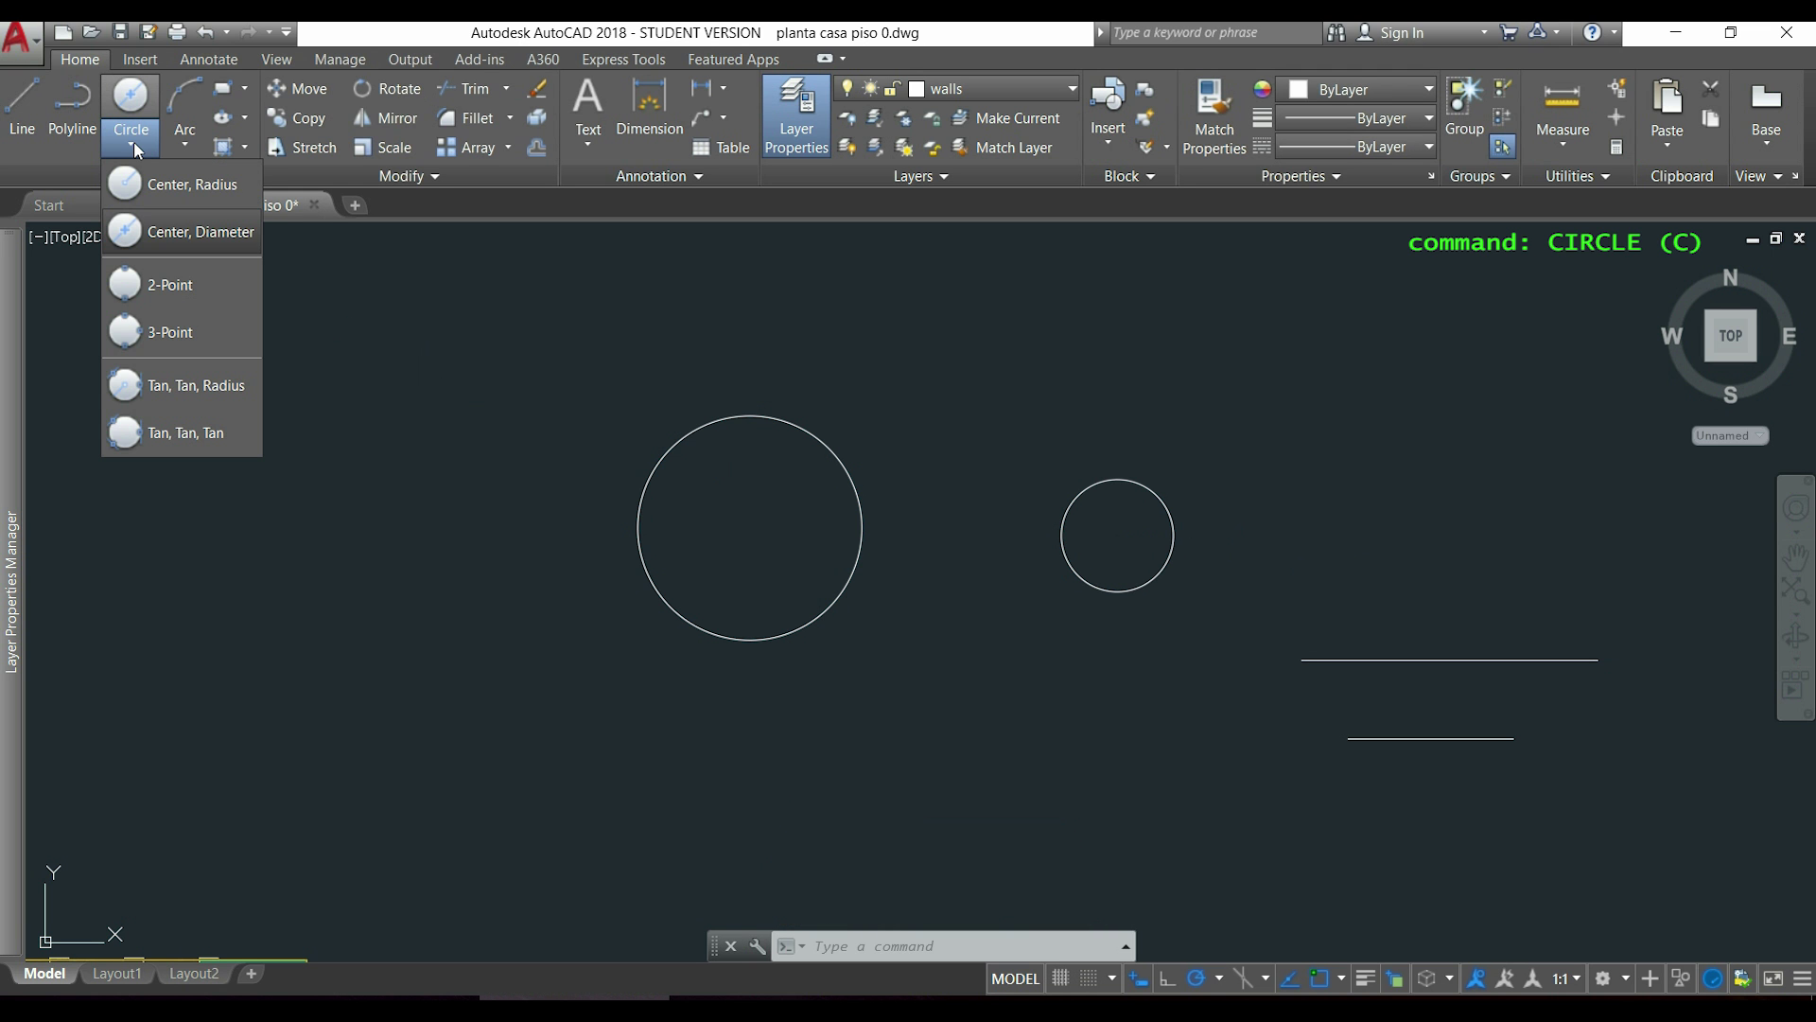
{"action": "left_click", "coordinate": [196, 284]}
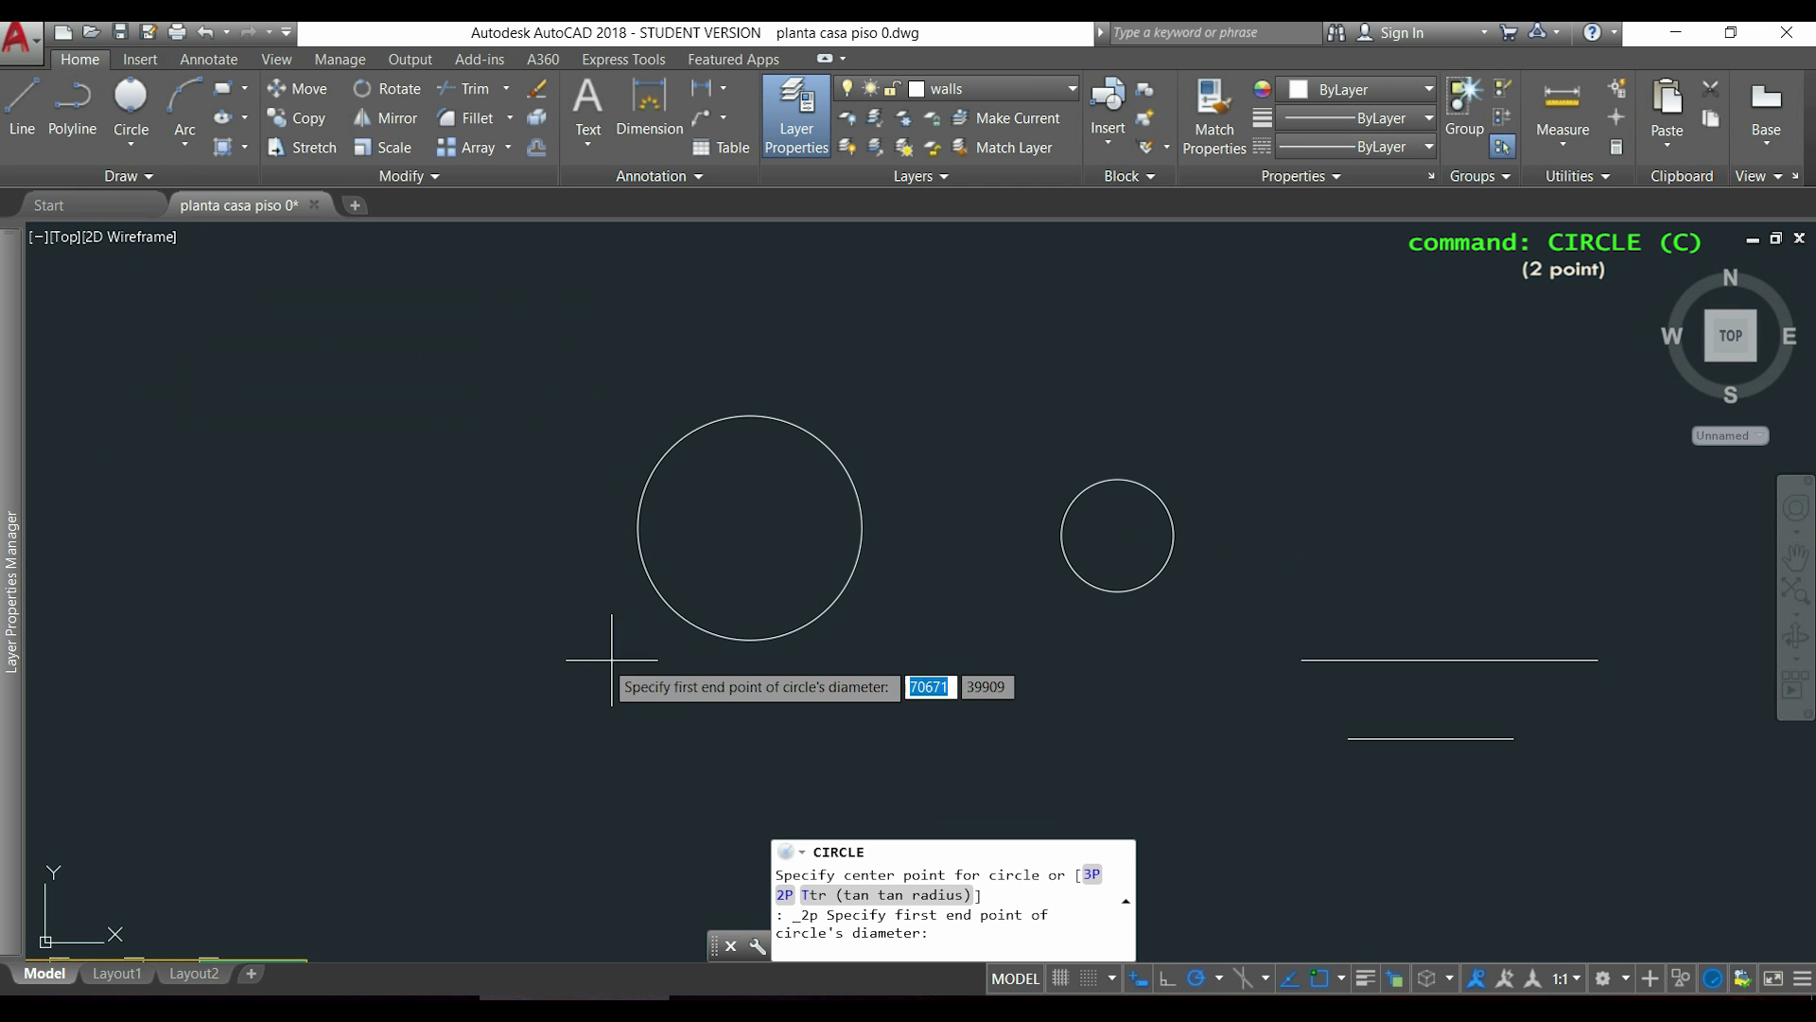
{"action": "scroll", "coordinate": [1324, 763], "scroll_direction": "up", "scroll_amount": 4}
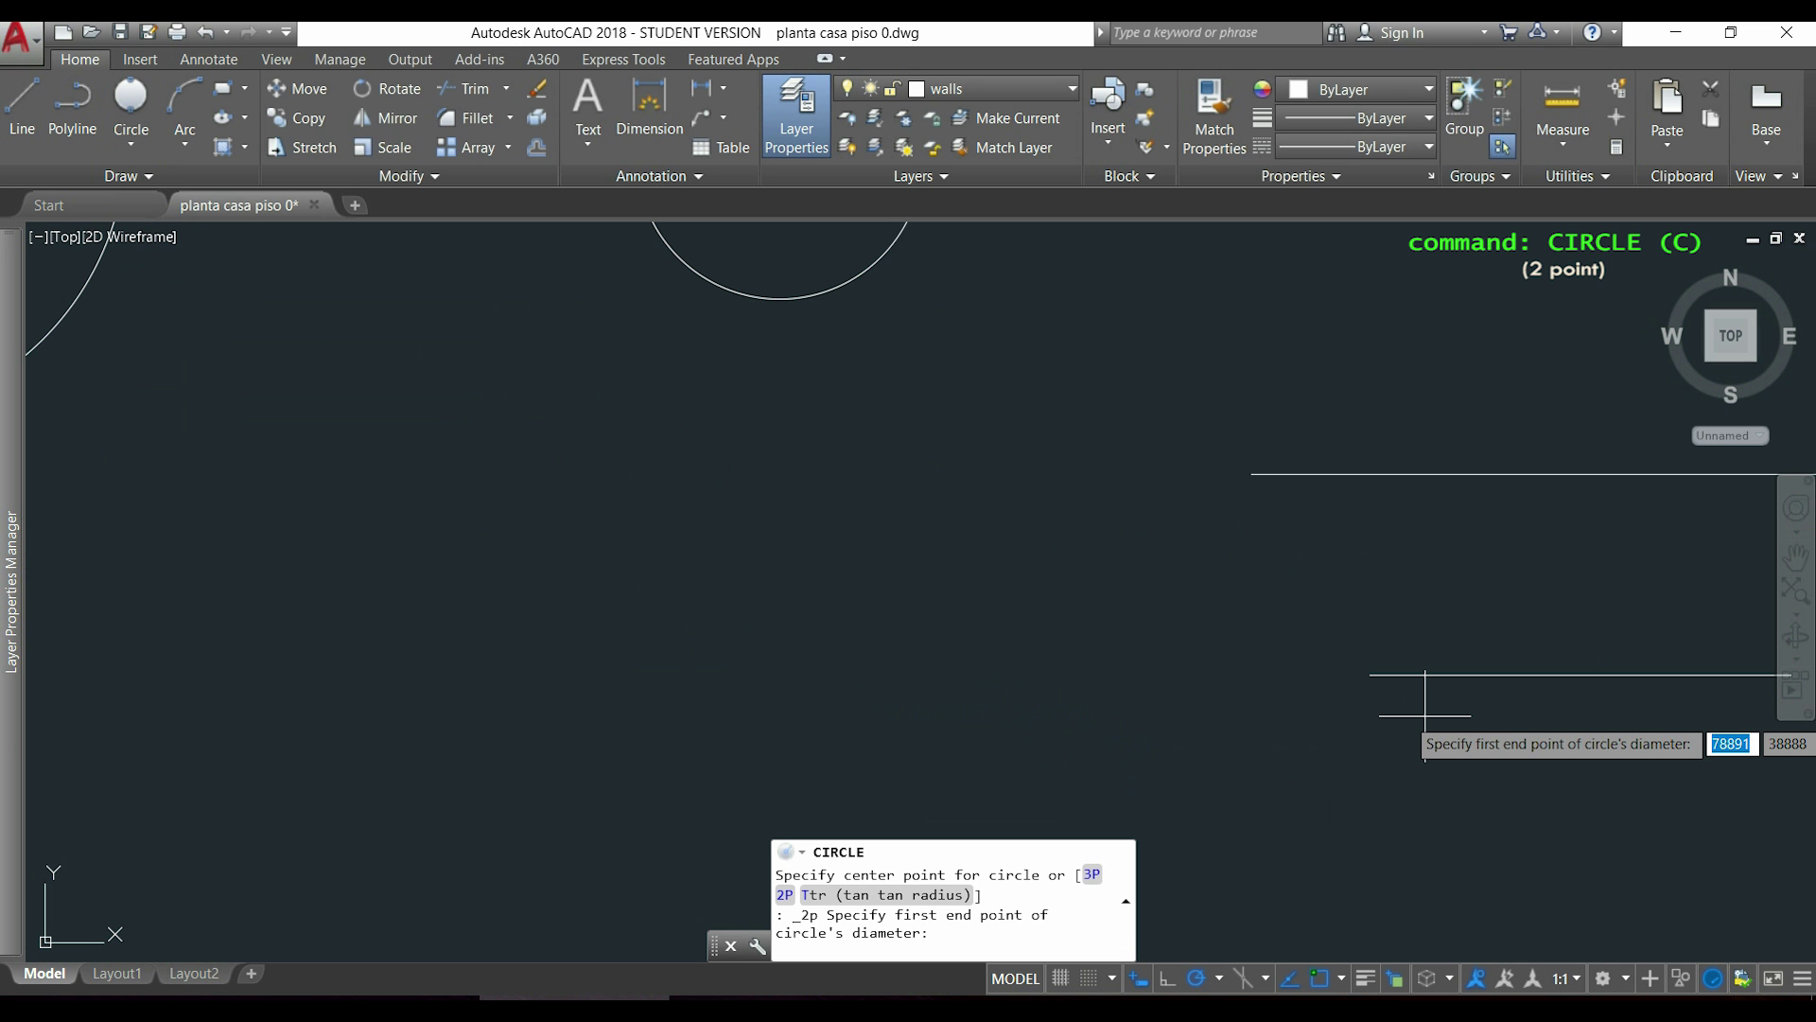
{"action": "left_click", "coordinate": [1372, 667]}
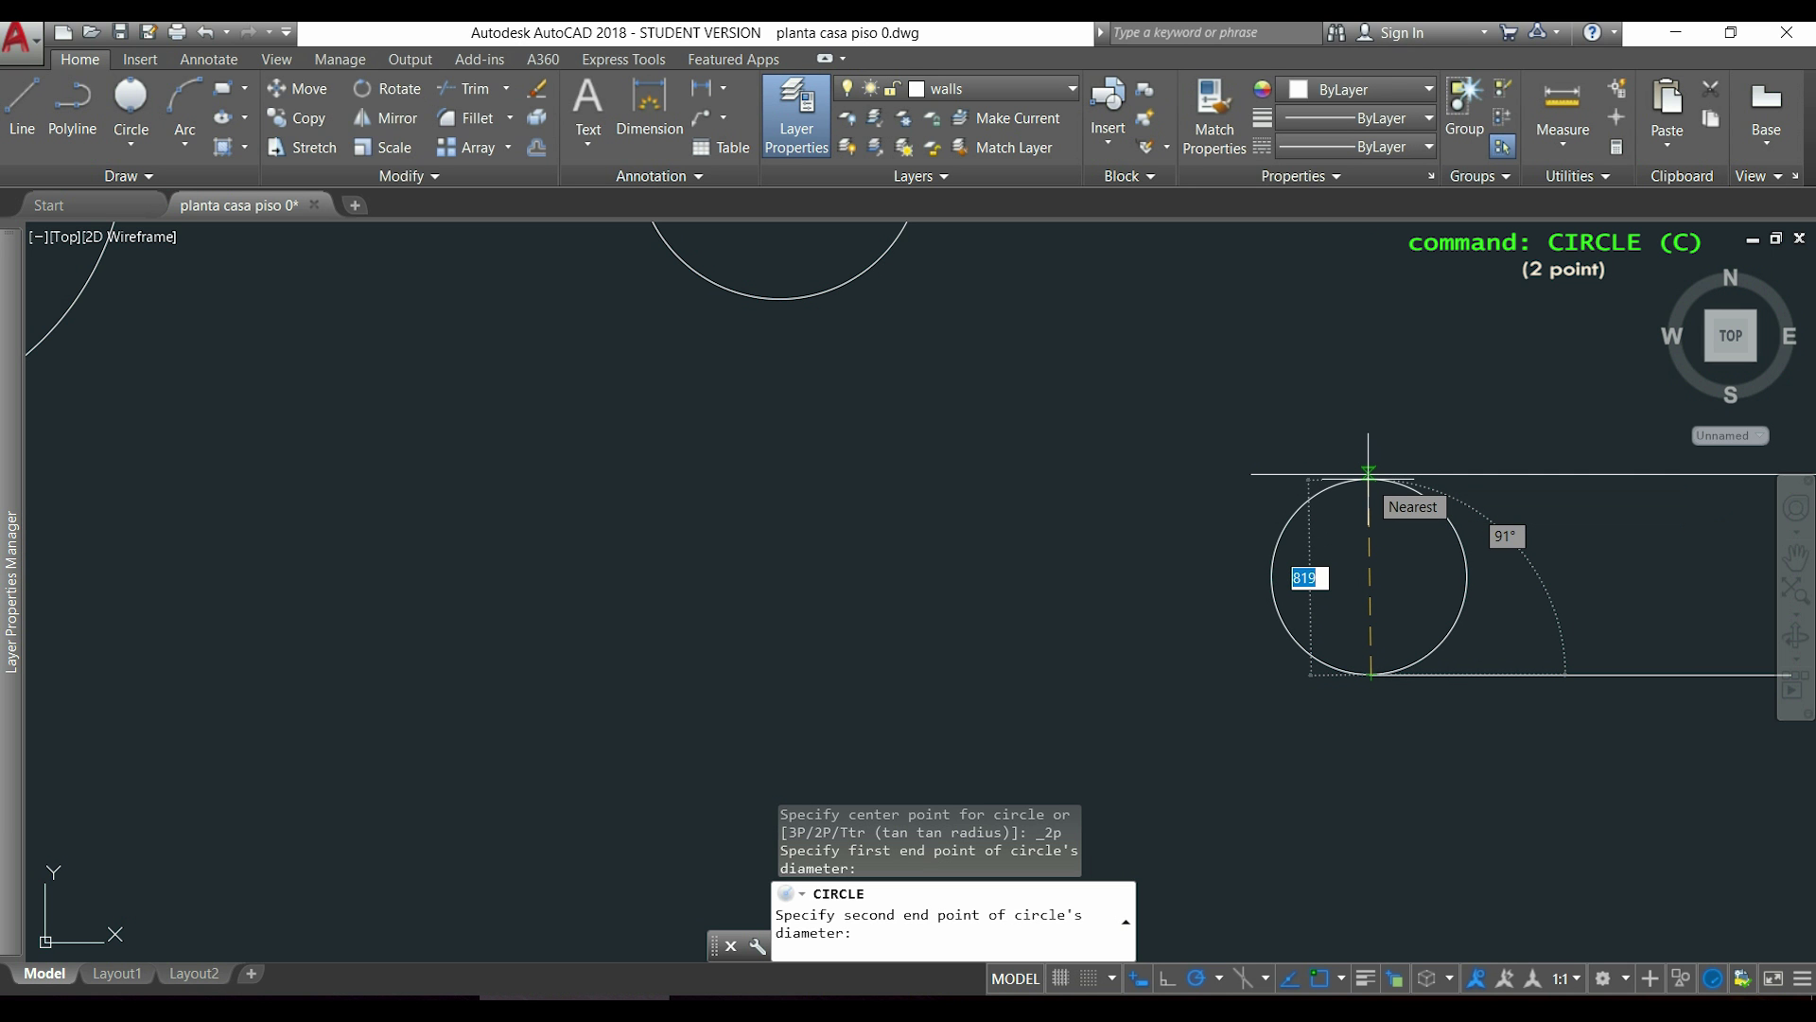
{"action": "left_click", "coordinate": [1369, 470]}
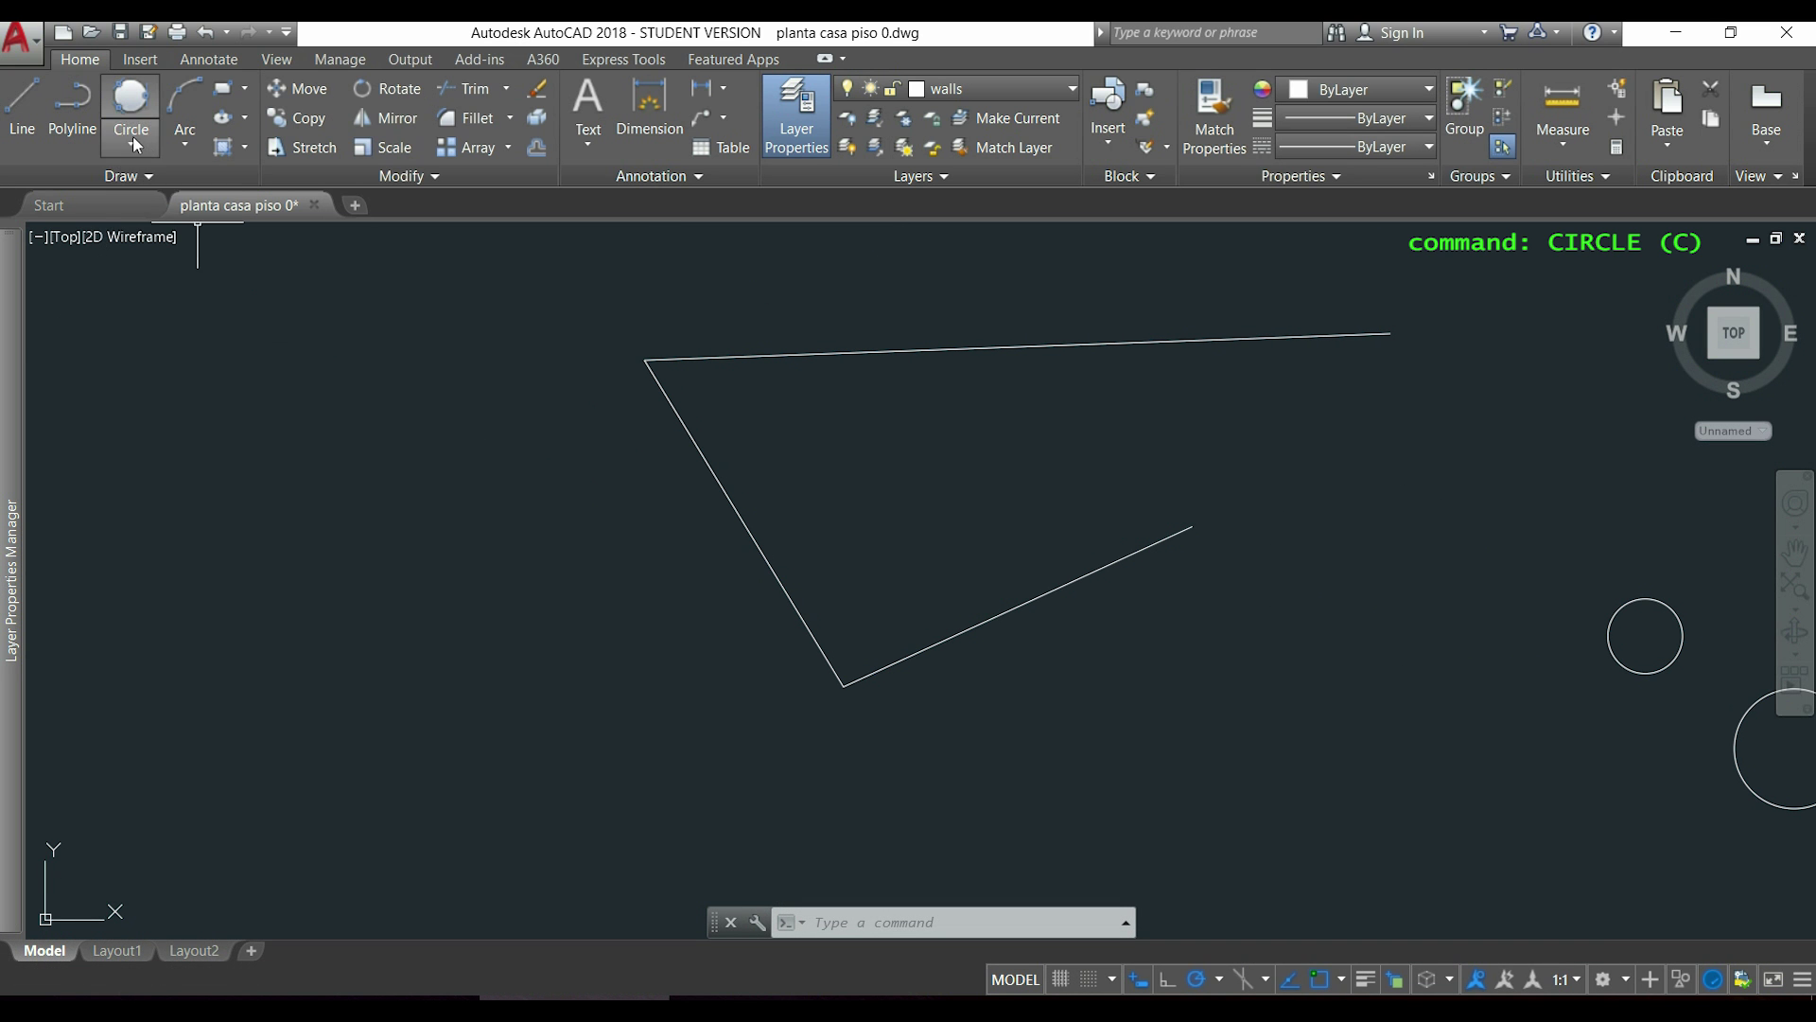
- Draw a Tan, Tan, Tan circle touching the upper, slanted and lower connected lines, and erase it
{"action": "left_click", "coordinate": [133, 138]}
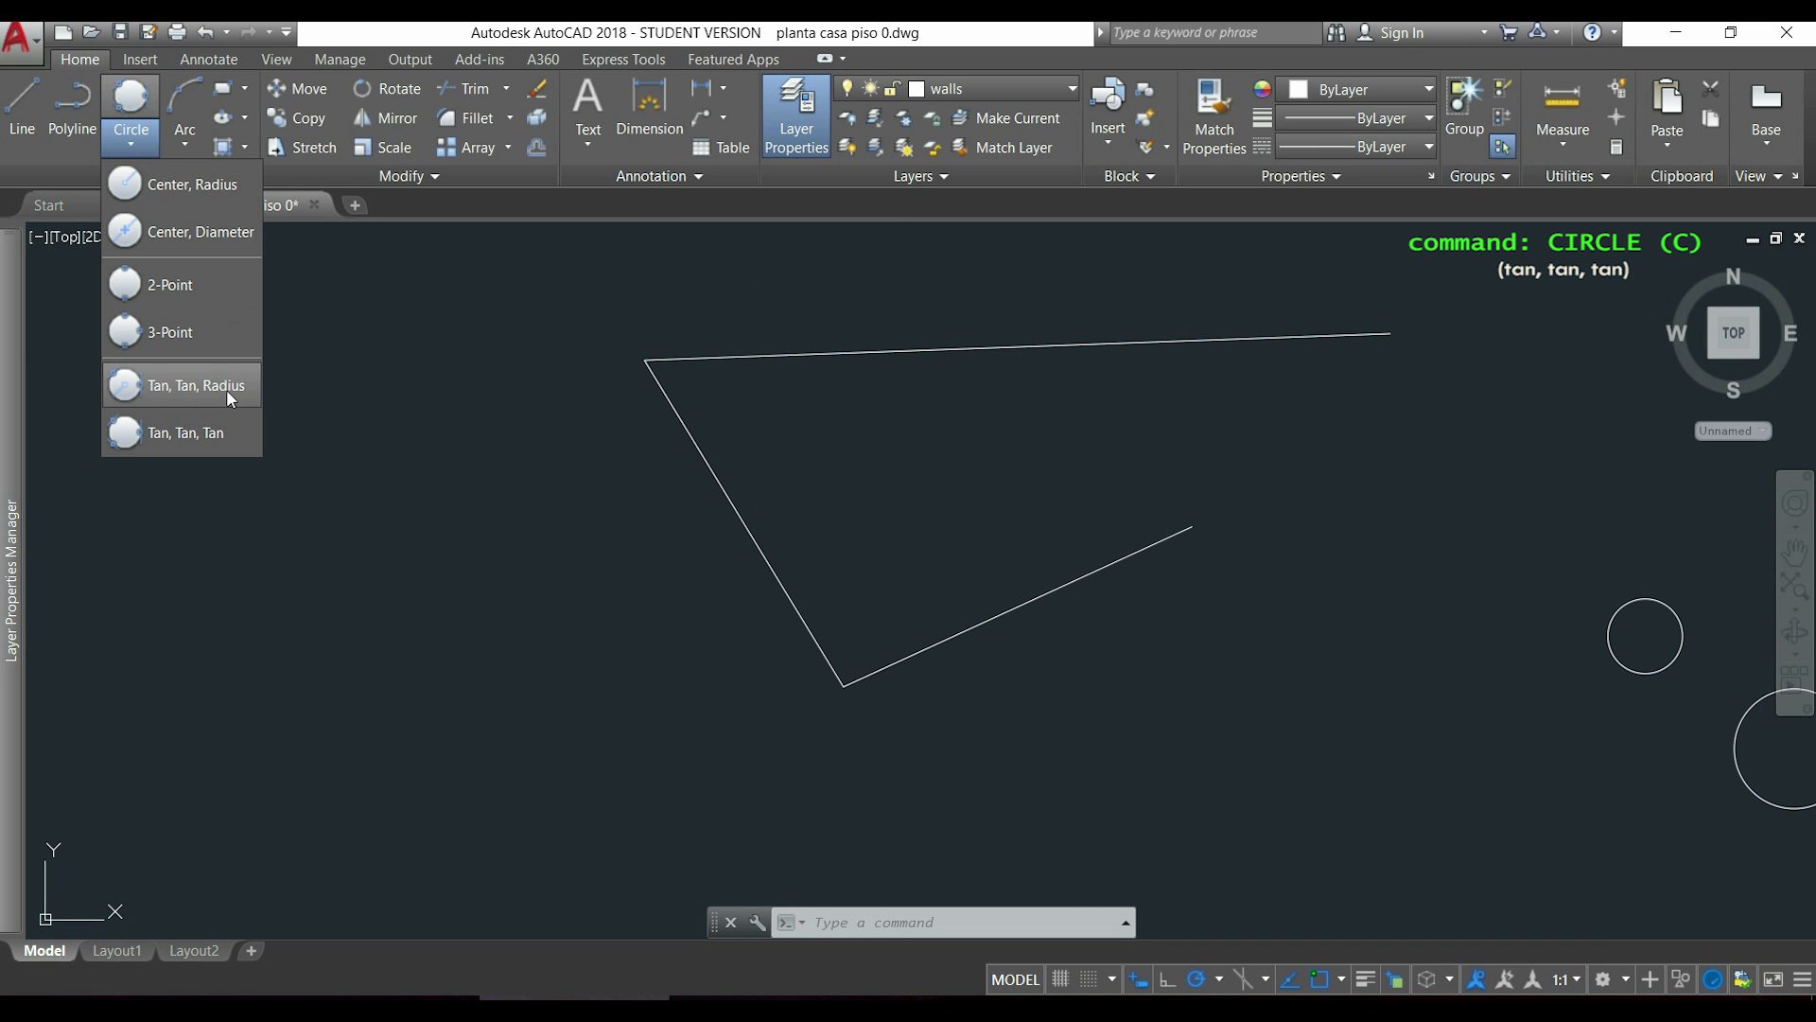
{"action": "left_click", "coordinate": [235, 435]}
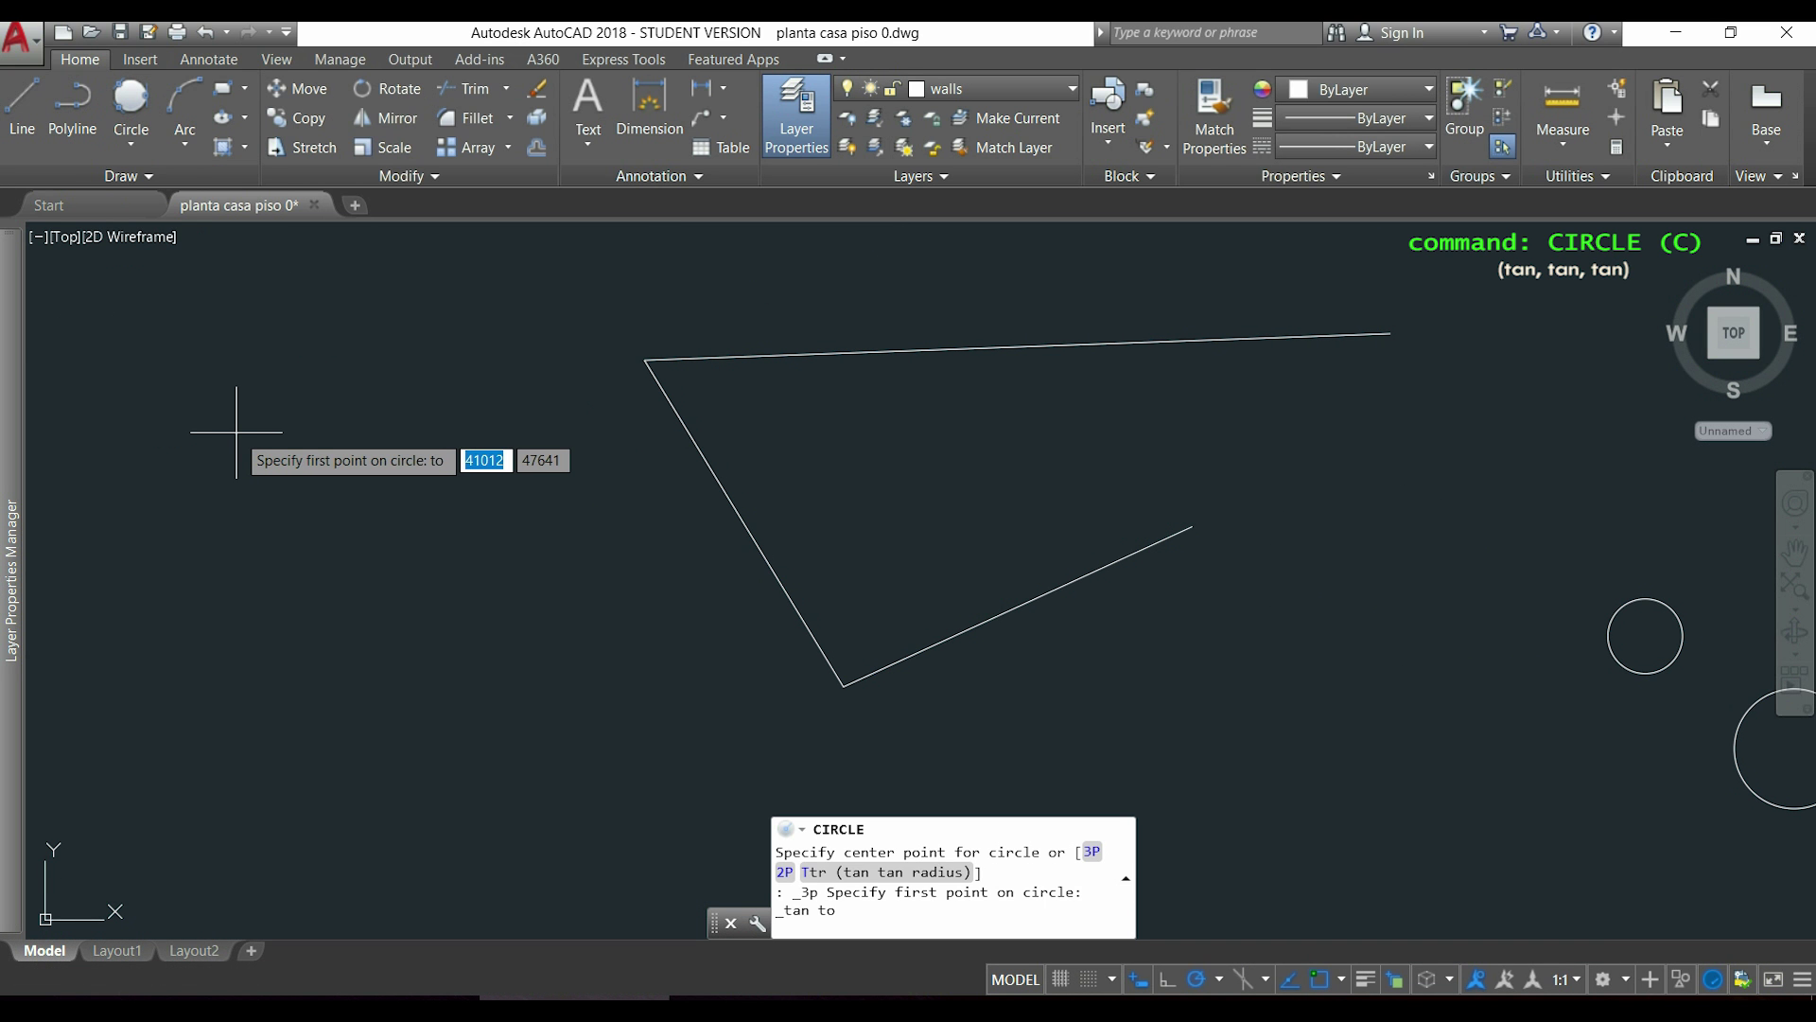
{"action": "left_click", "coordinate": [708, 467]}
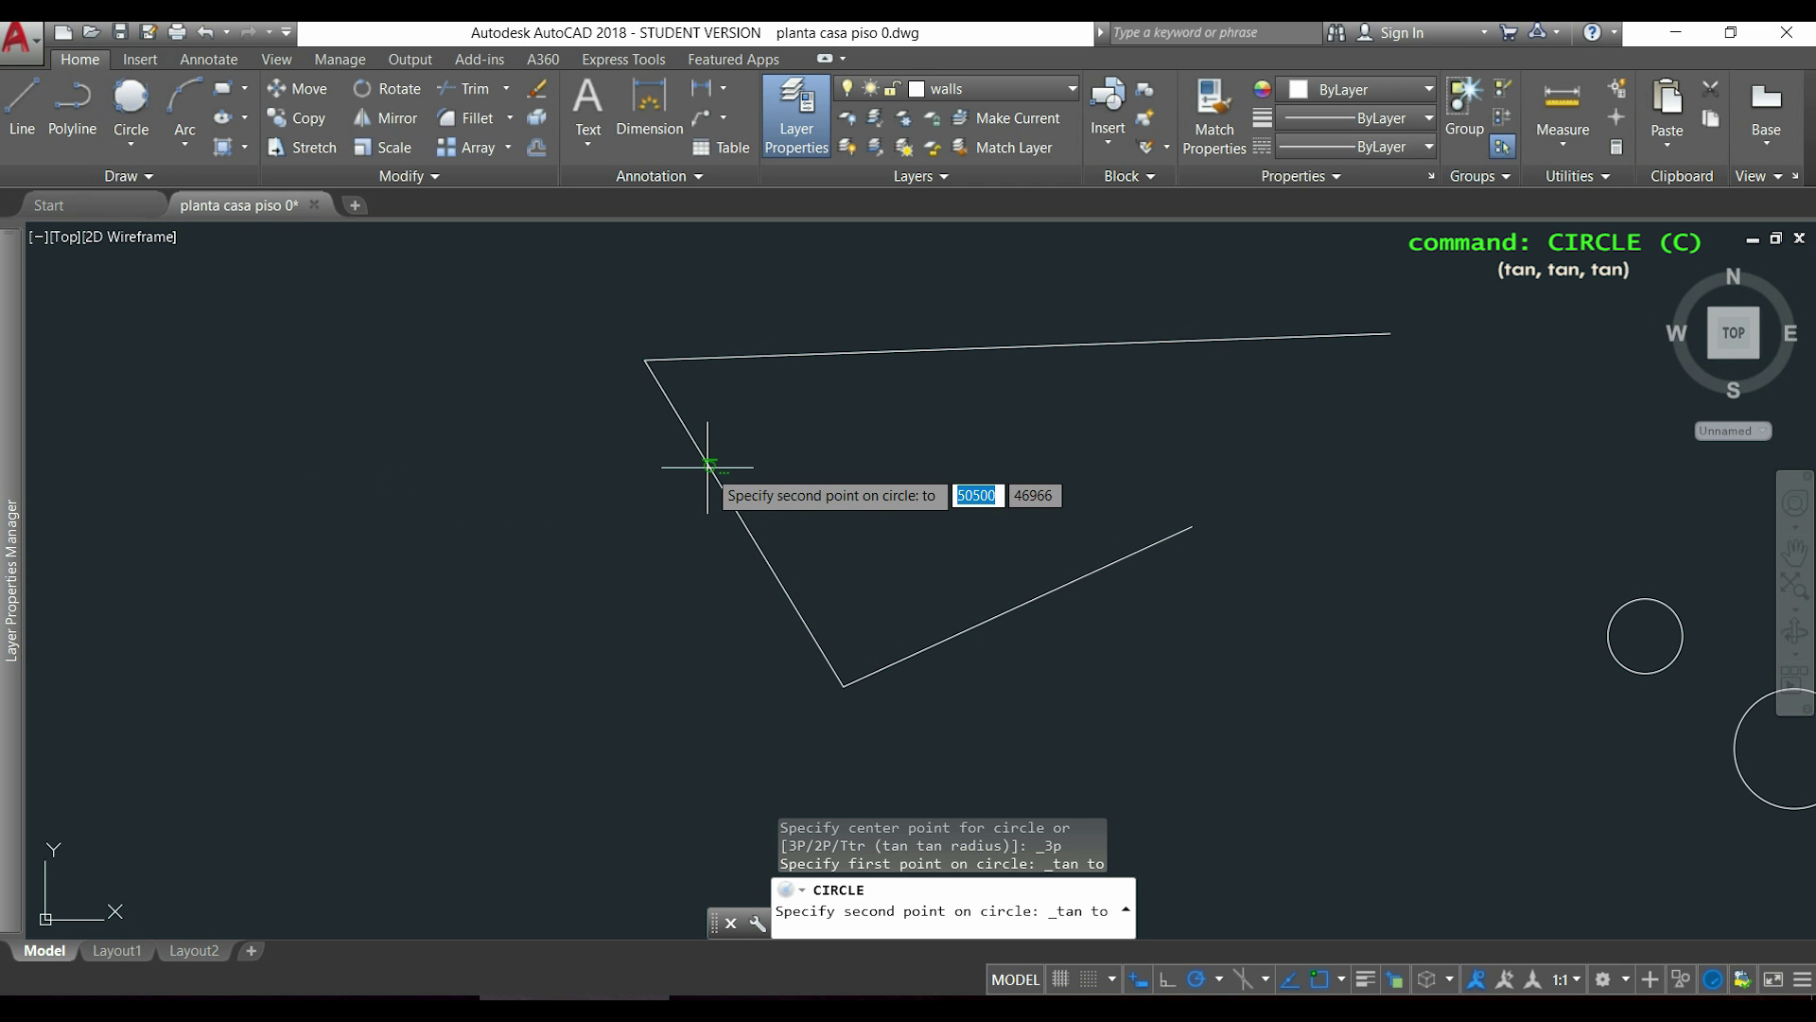
{"action": "left_click", "coordinate": [774, 353]}
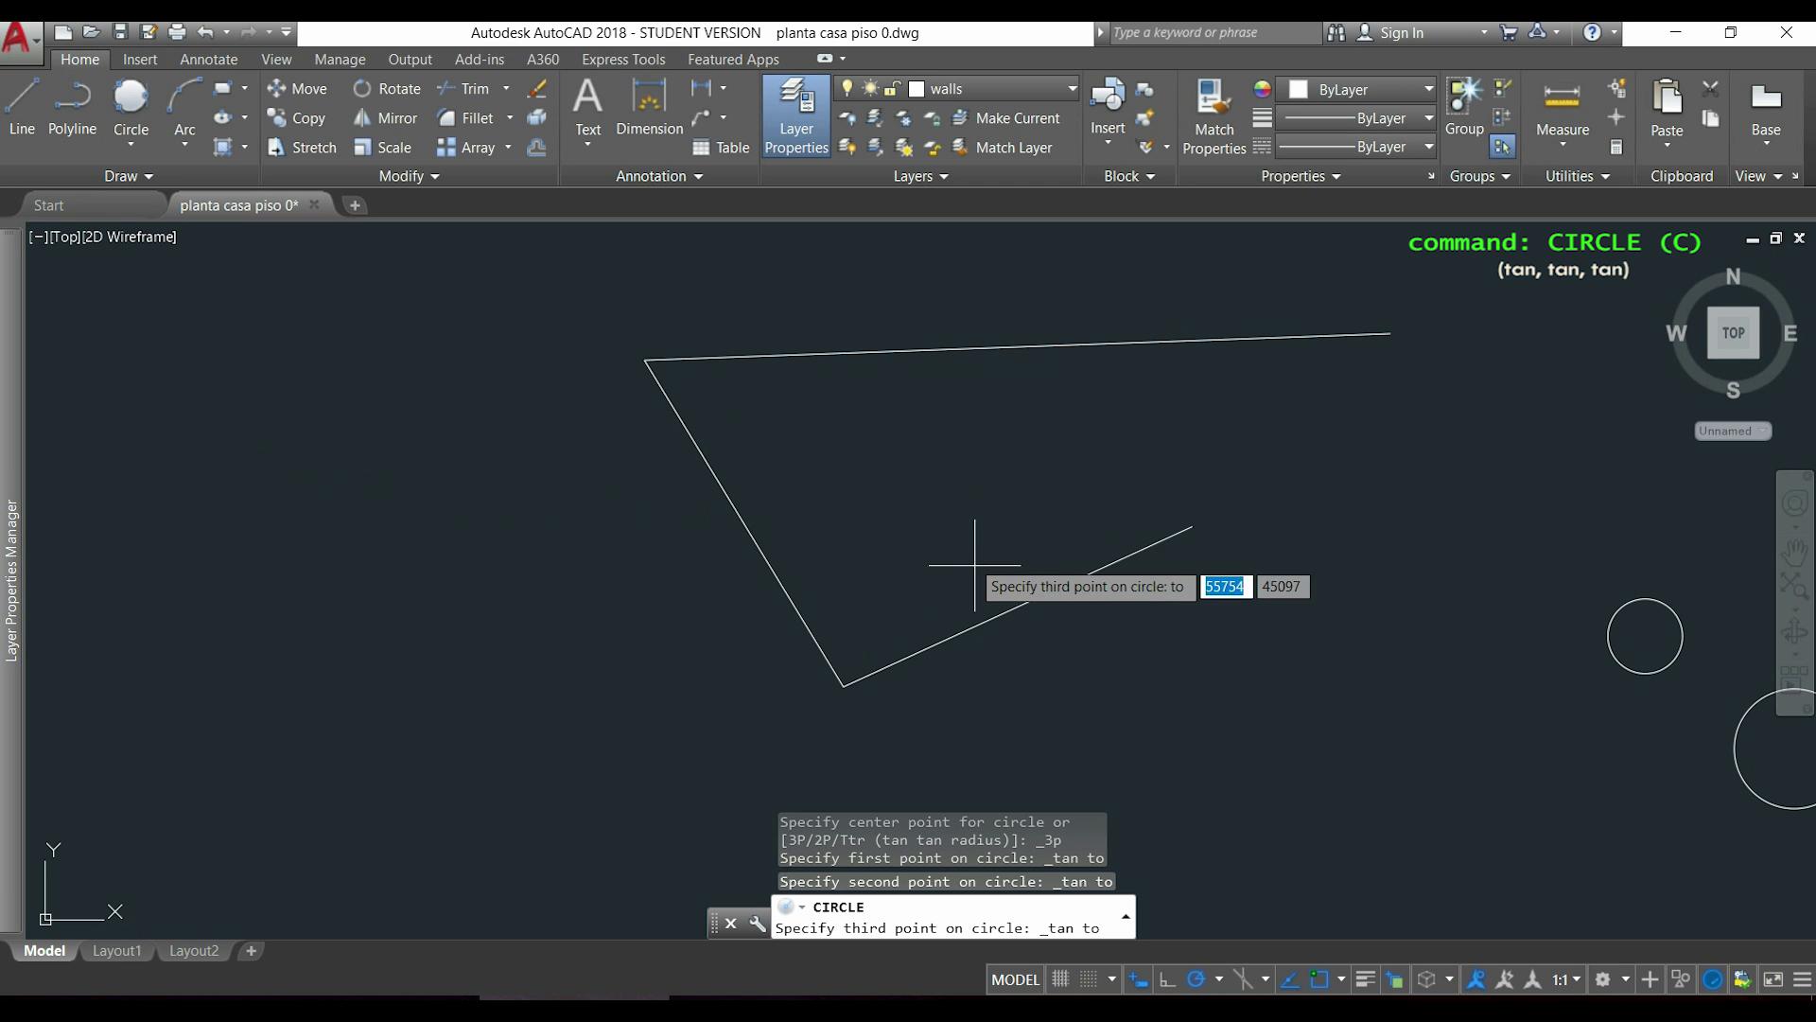
{"action": "left_click", "coordinate": [1027, 603]}
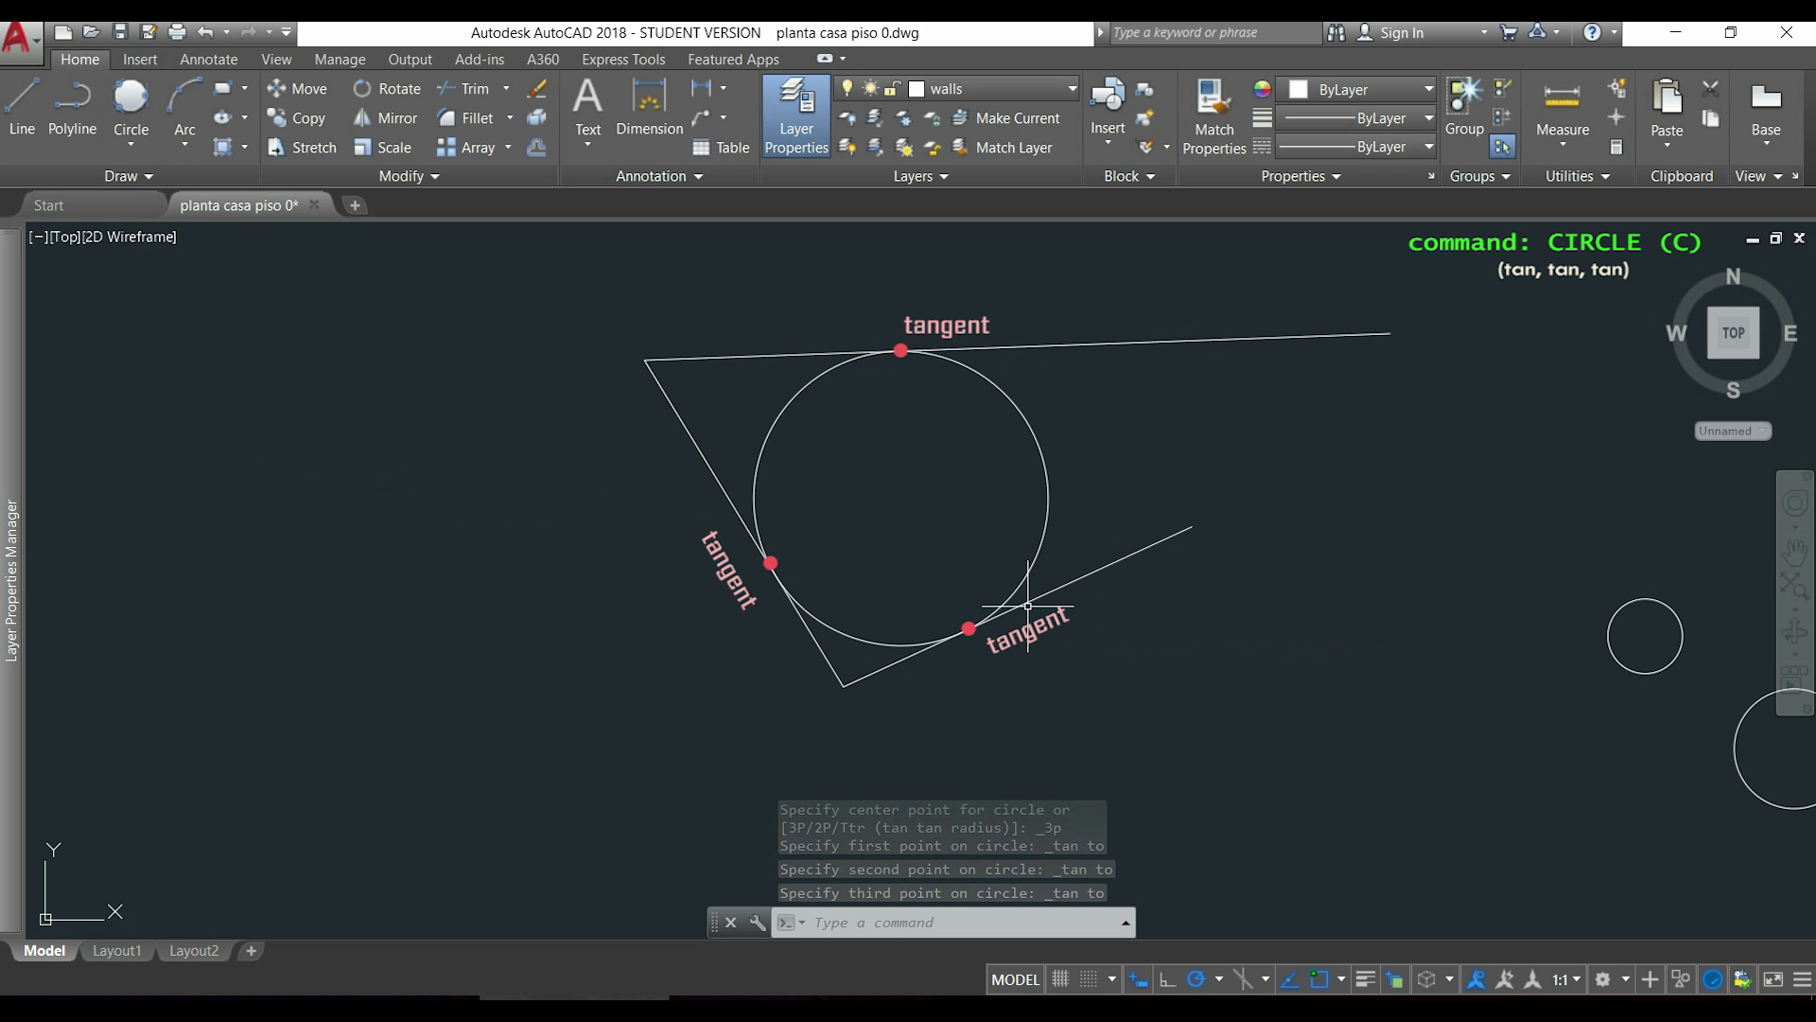
{"action": "left_click", "coordinate": [1028, 606]}
{"action": "key", "text": "Delete"}
- Draw a circle with a radius of 200 tangent to the lower line and the slanted line, using Tan, Tan, Radius
{"action": "left_click", "coordinate": [132, 140]}
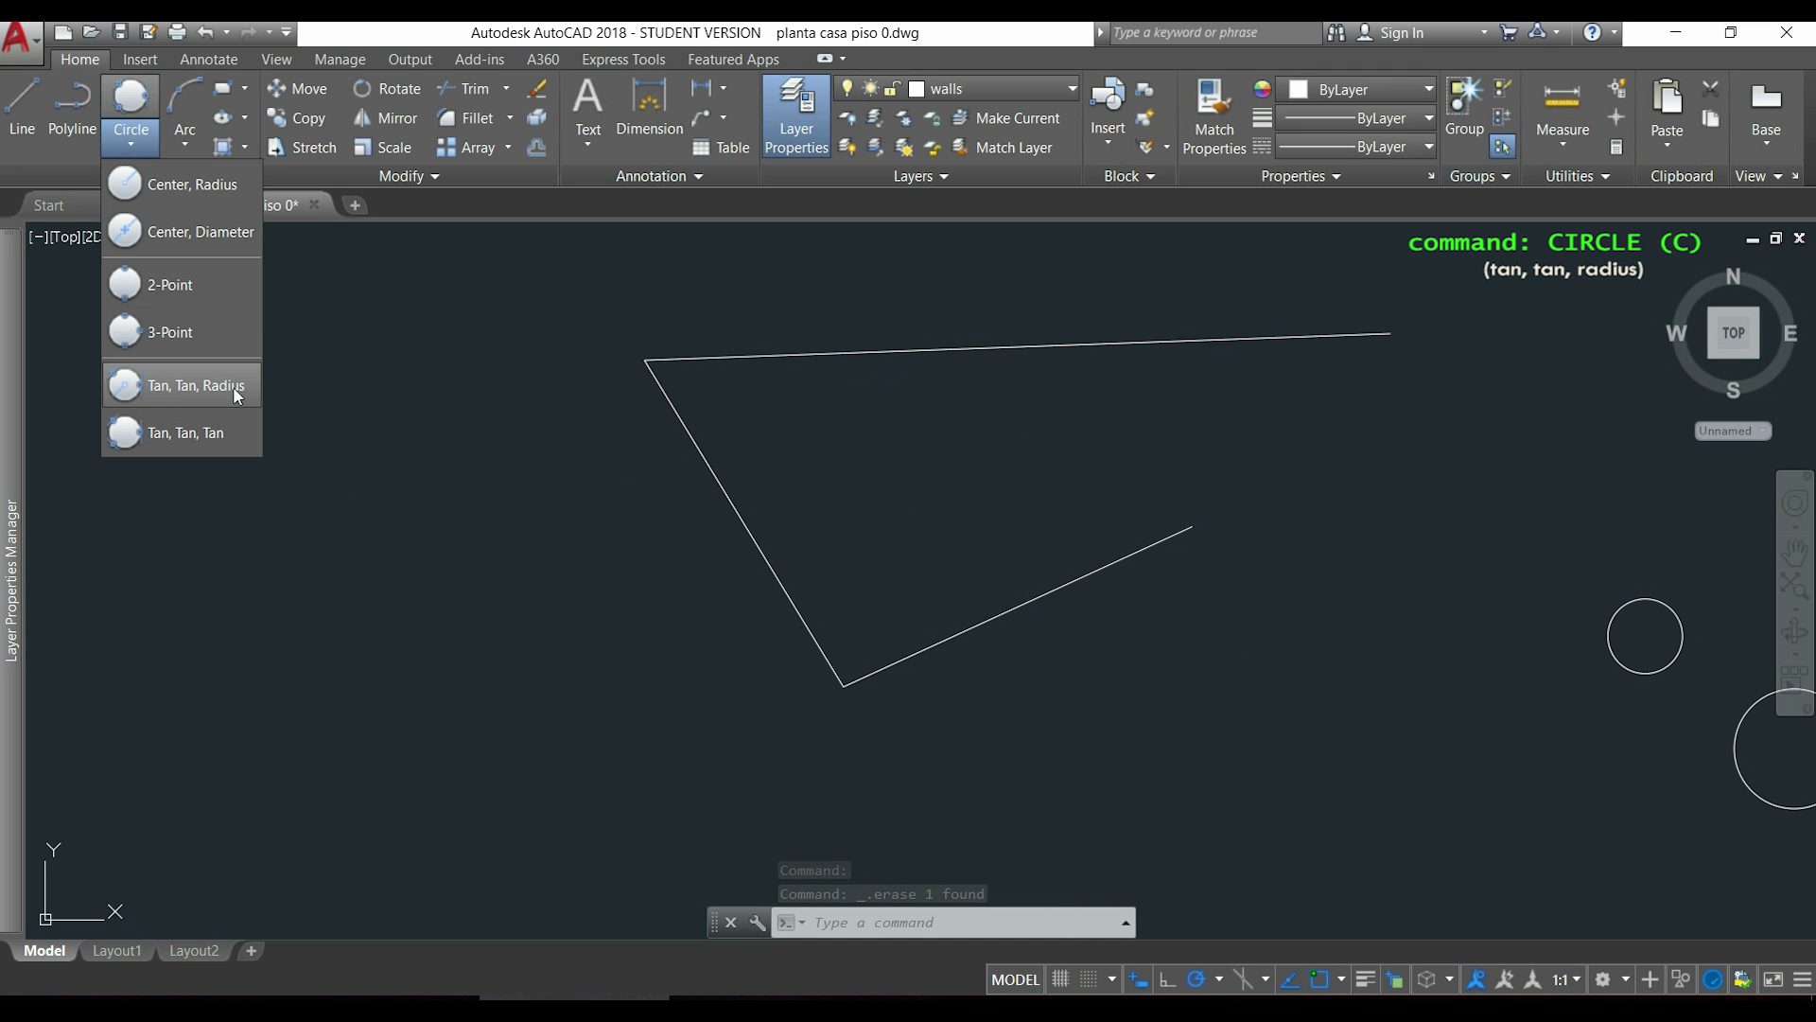
{"action": "left_click", "coordinate": [196, 385]}
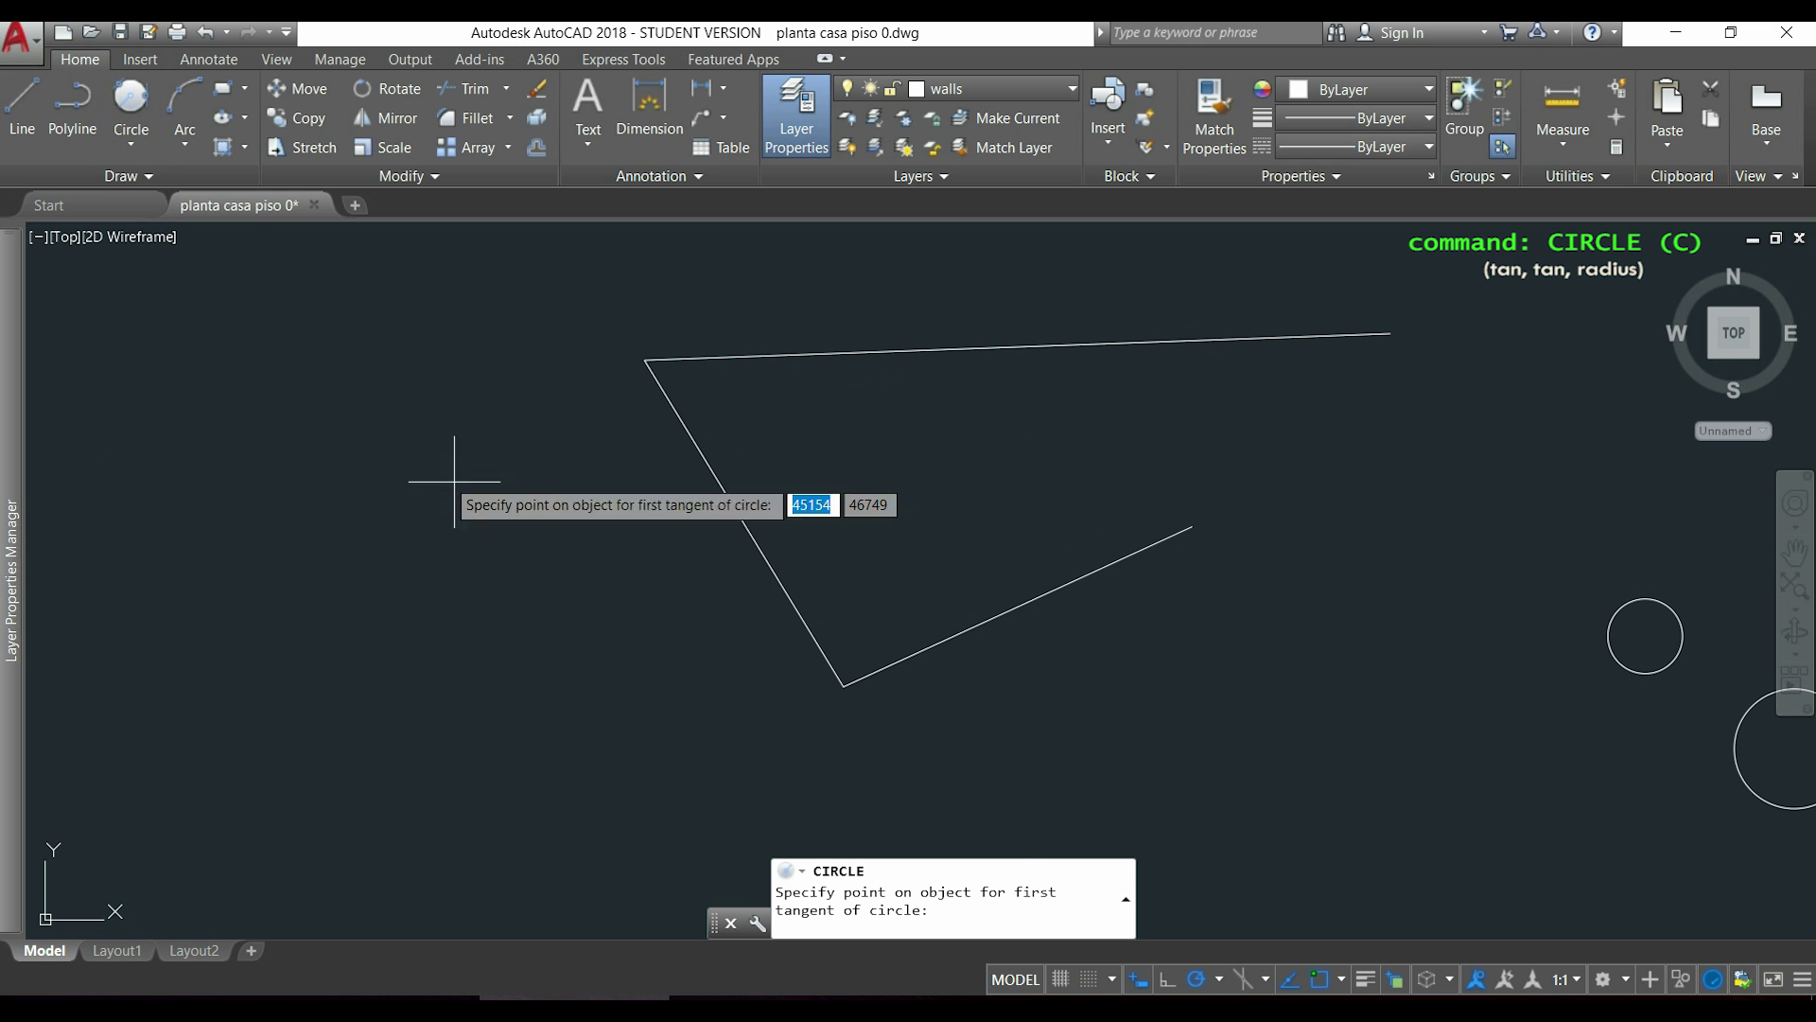
{"action": "left_click", "coordinate": [960, 629]}
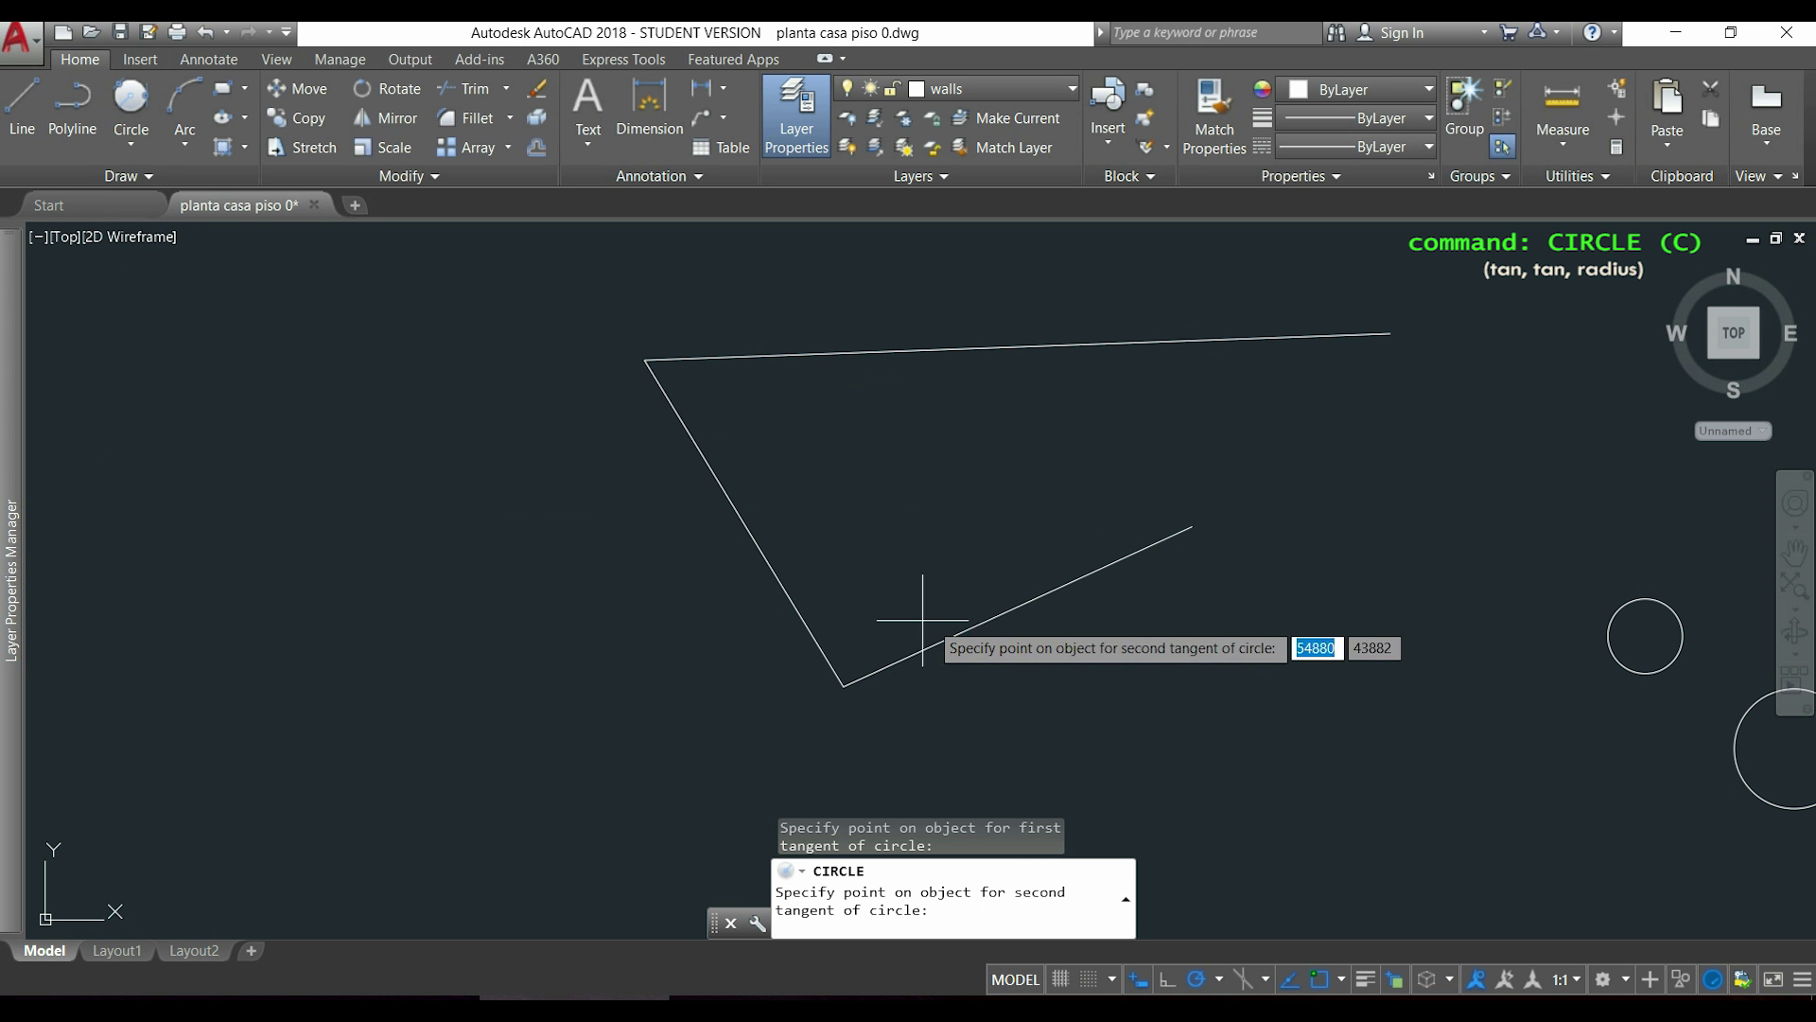
{"action": "left_click", "coordinate": [784, 584]}
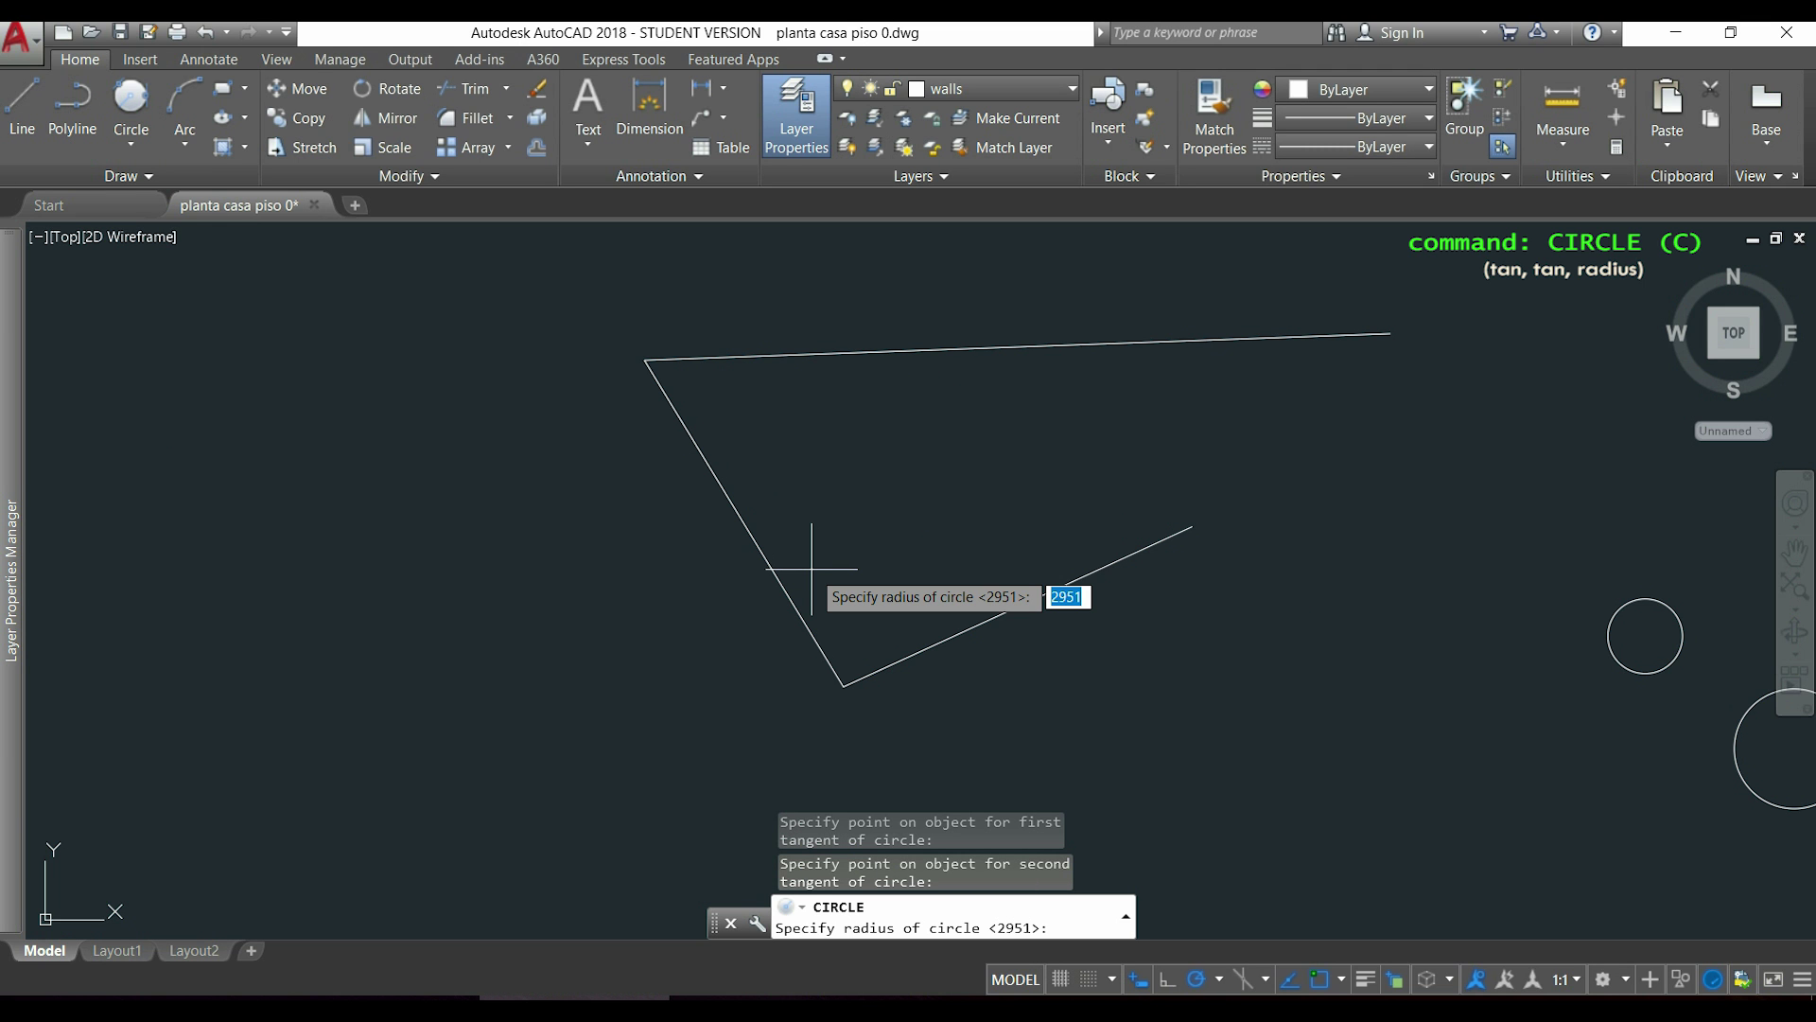
{"action": "key", "text": "Return"}
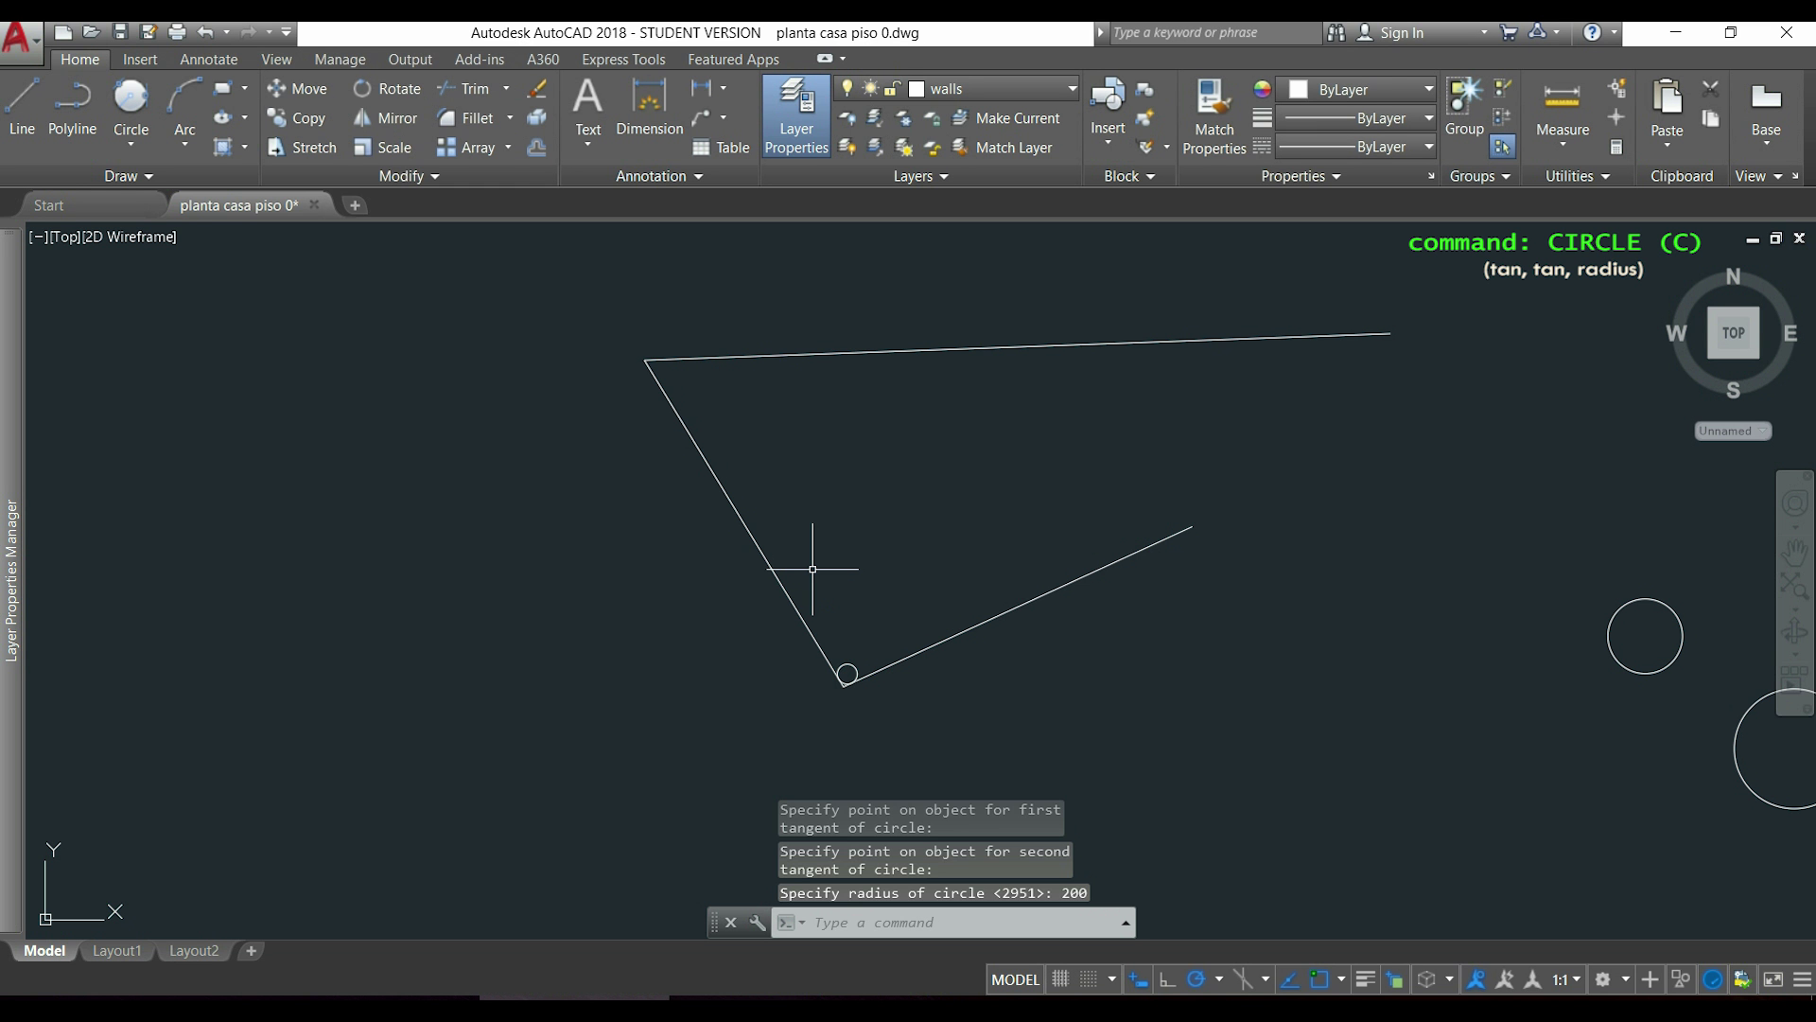
- Draw a start-center-end arc anticlockwise from the short upper line's free end to the left end of the lower offset line
{"action": "scroll", "coordinate": [844, 704], "scroll_direction": "up", "scroll_amount": 5}
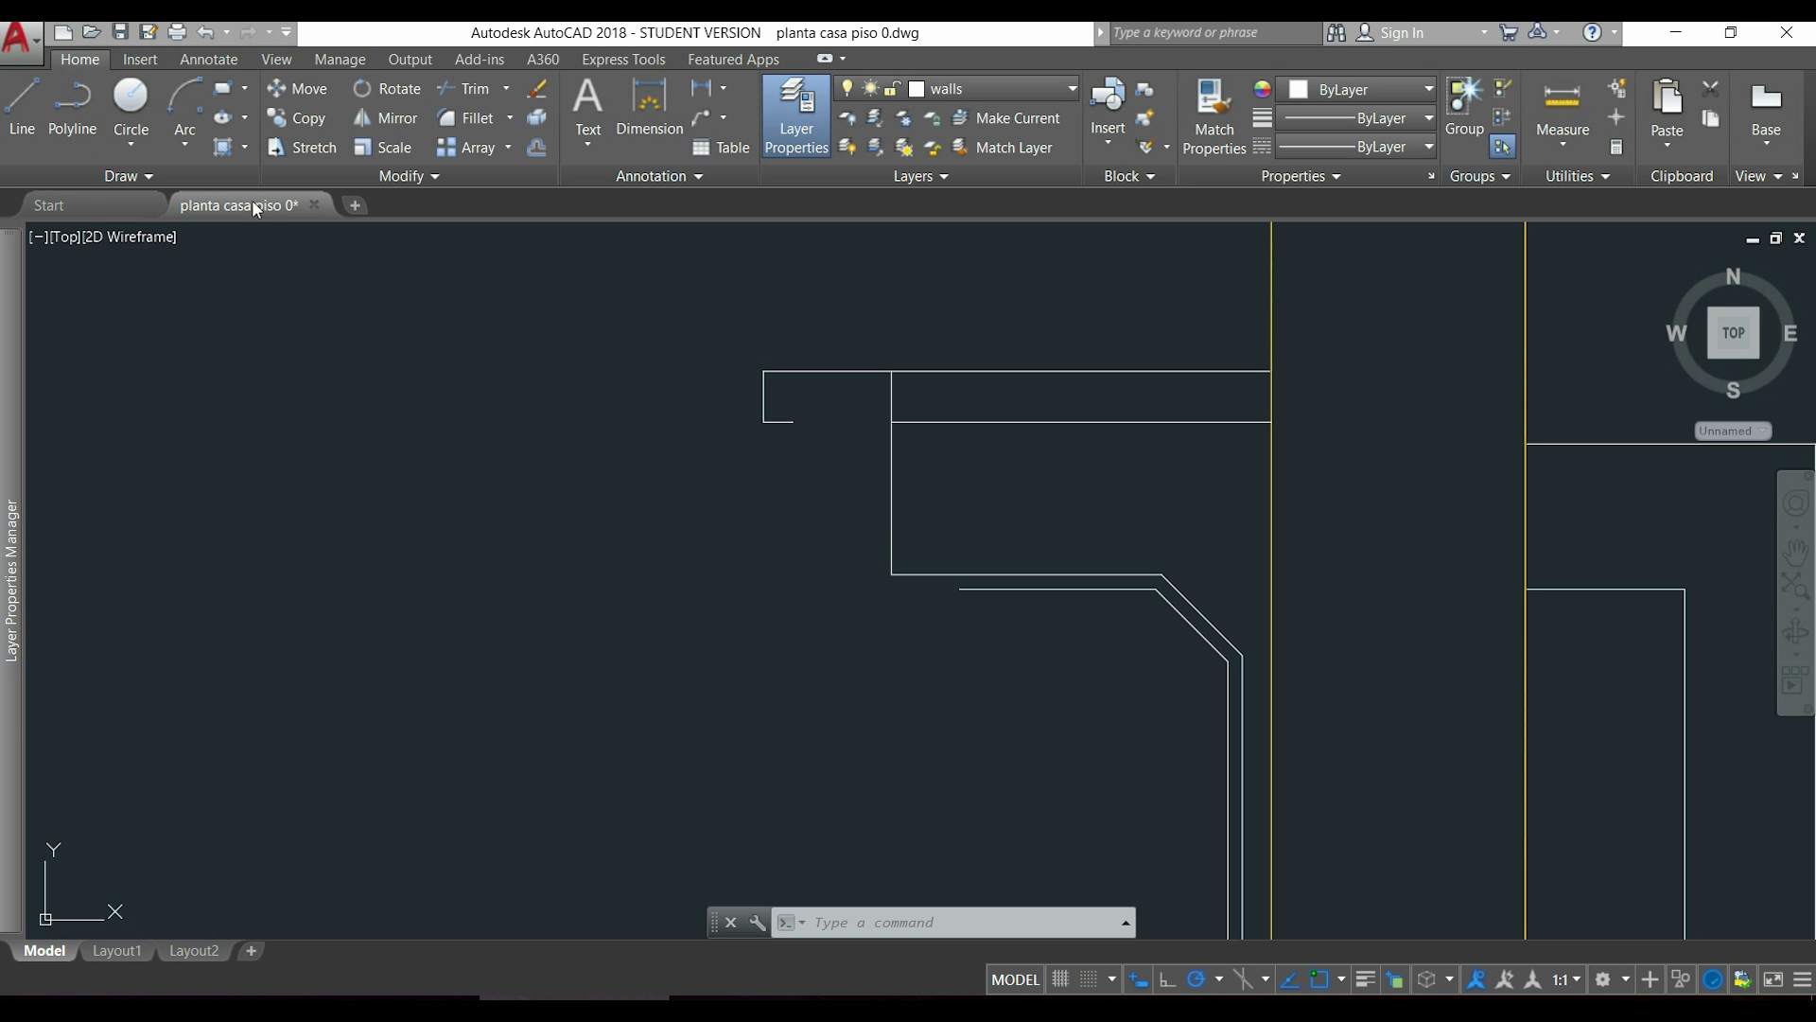
{"action": "left_click", "coordinate": [190, 98]}
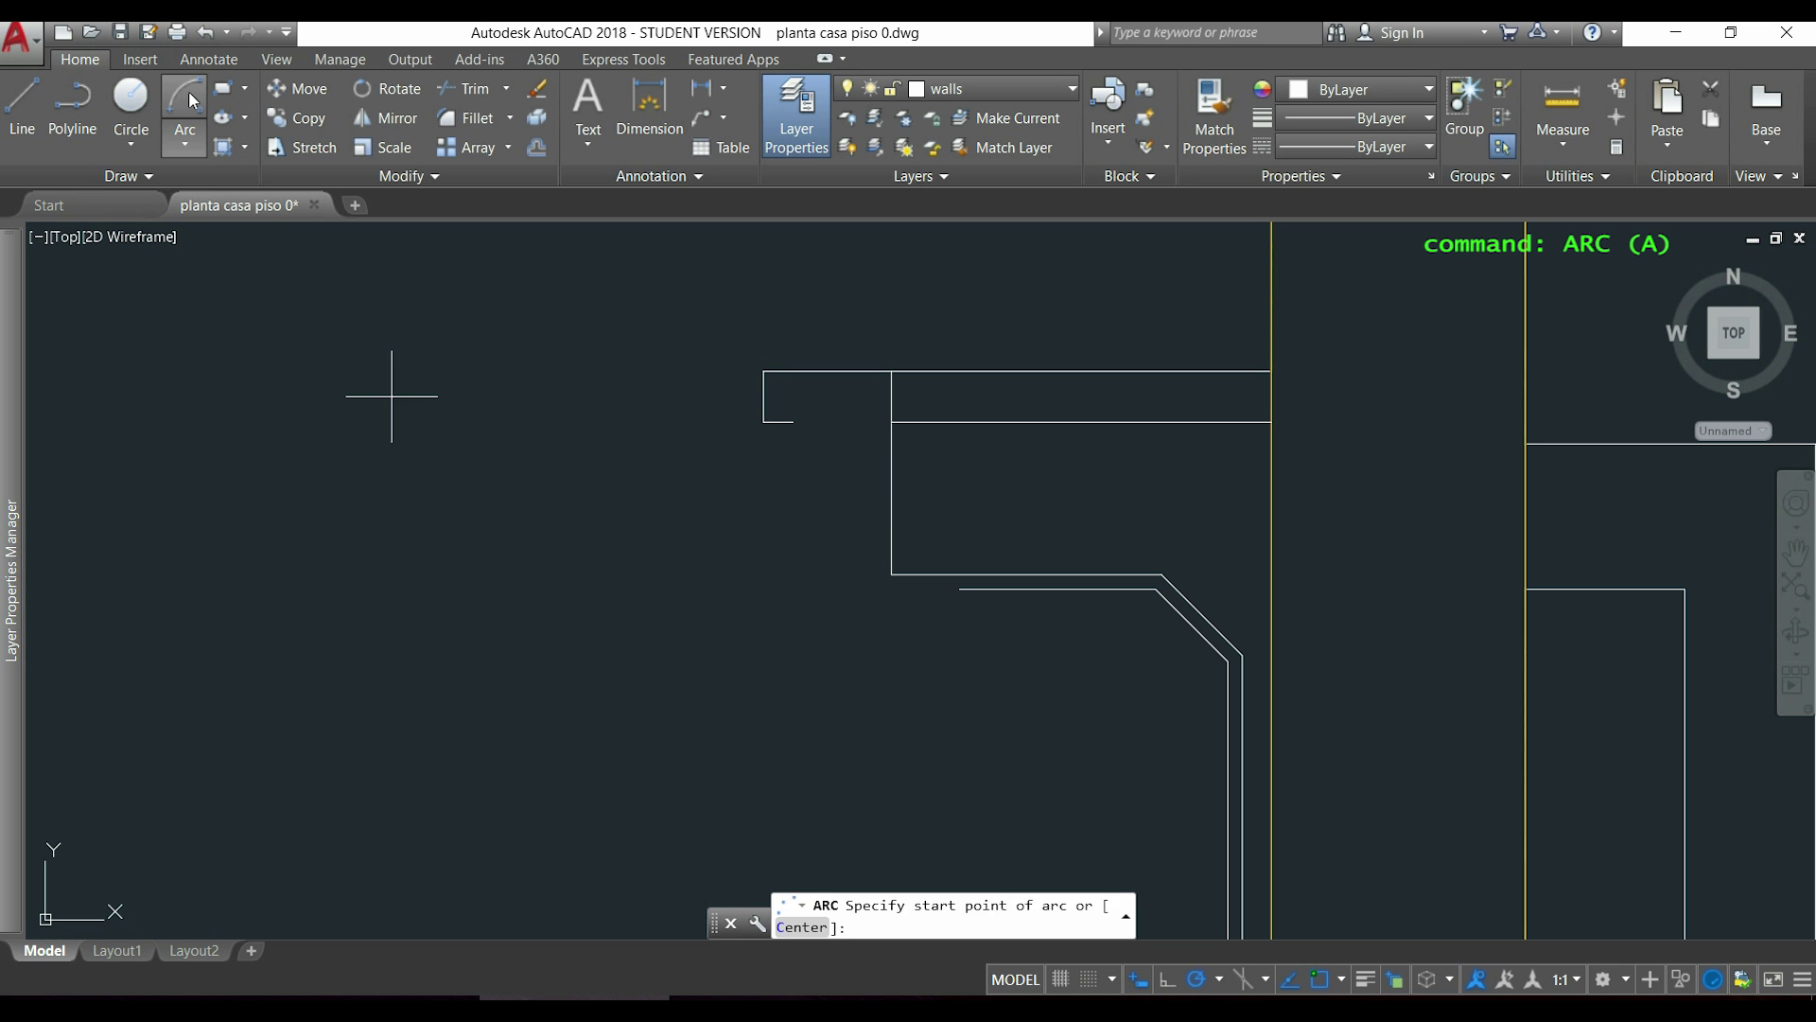
{"action": "left_click", "coordinate": [196, 145]}
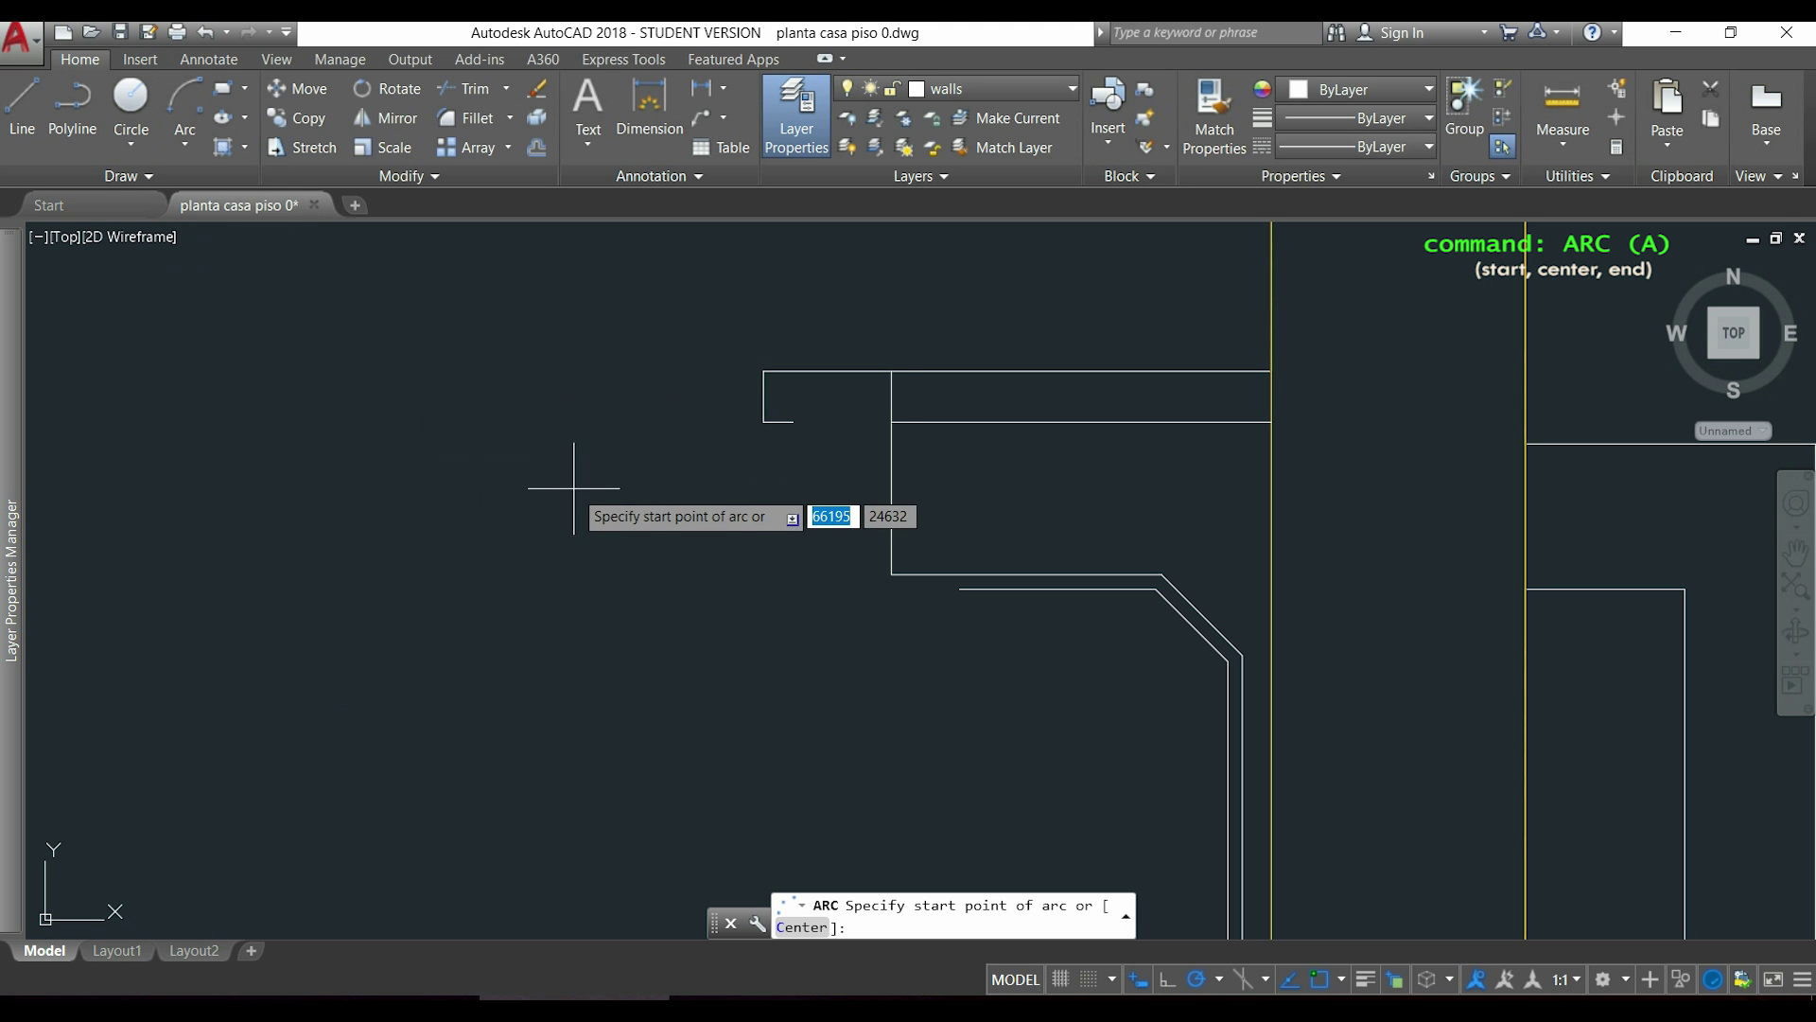
{"action": "left_click", "coordinate": [793, 421]}
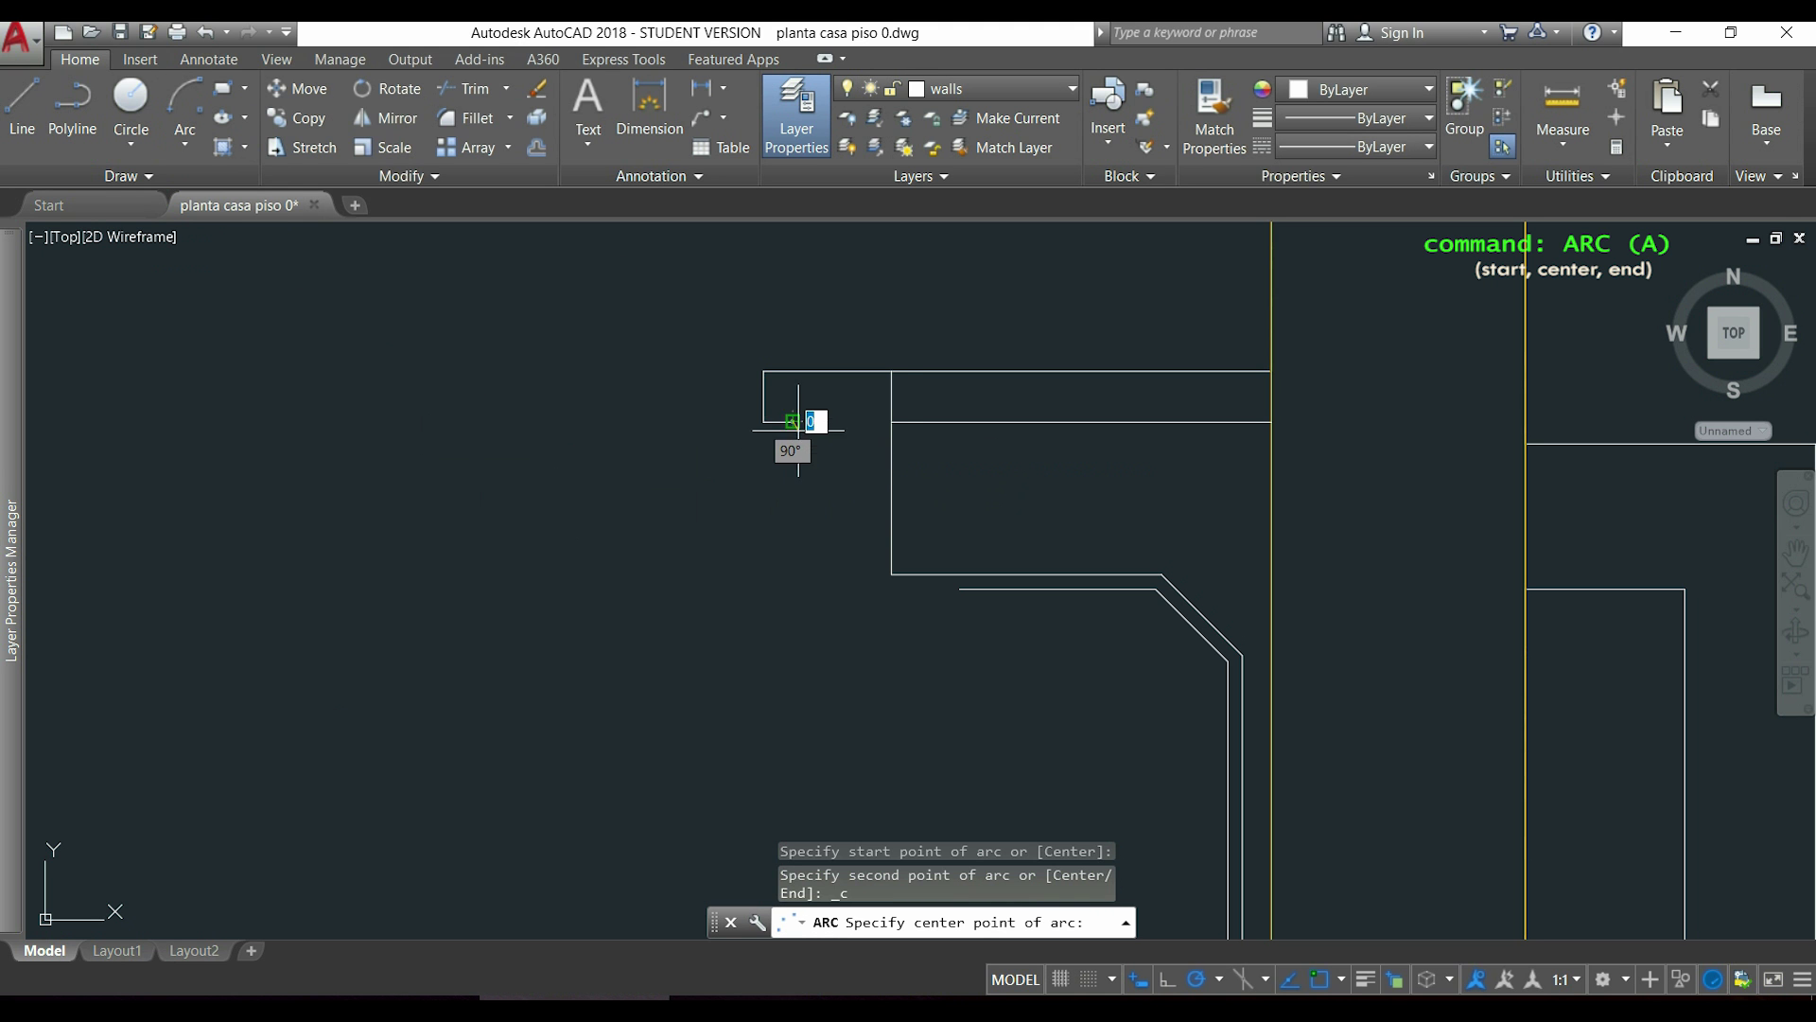
{"action": "left_click", "coordinate": [959, 420]}
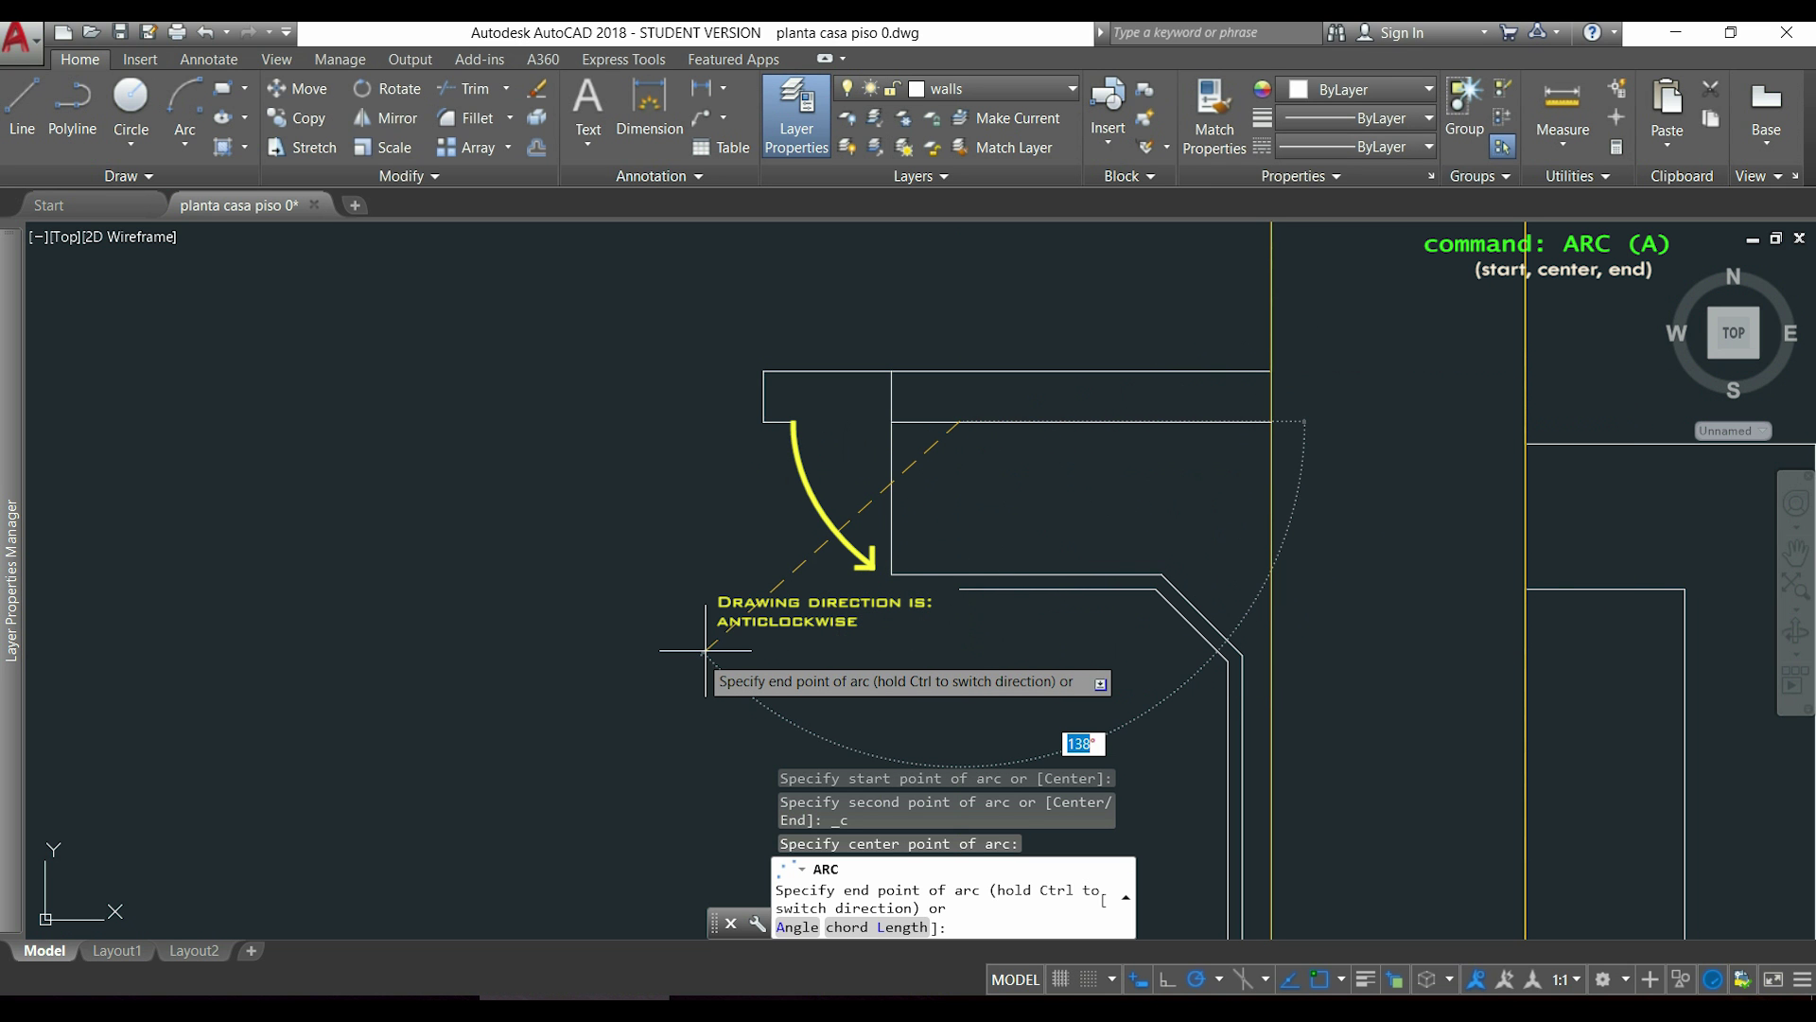
{"action": "left_click", "coordinate": [959, 588]}
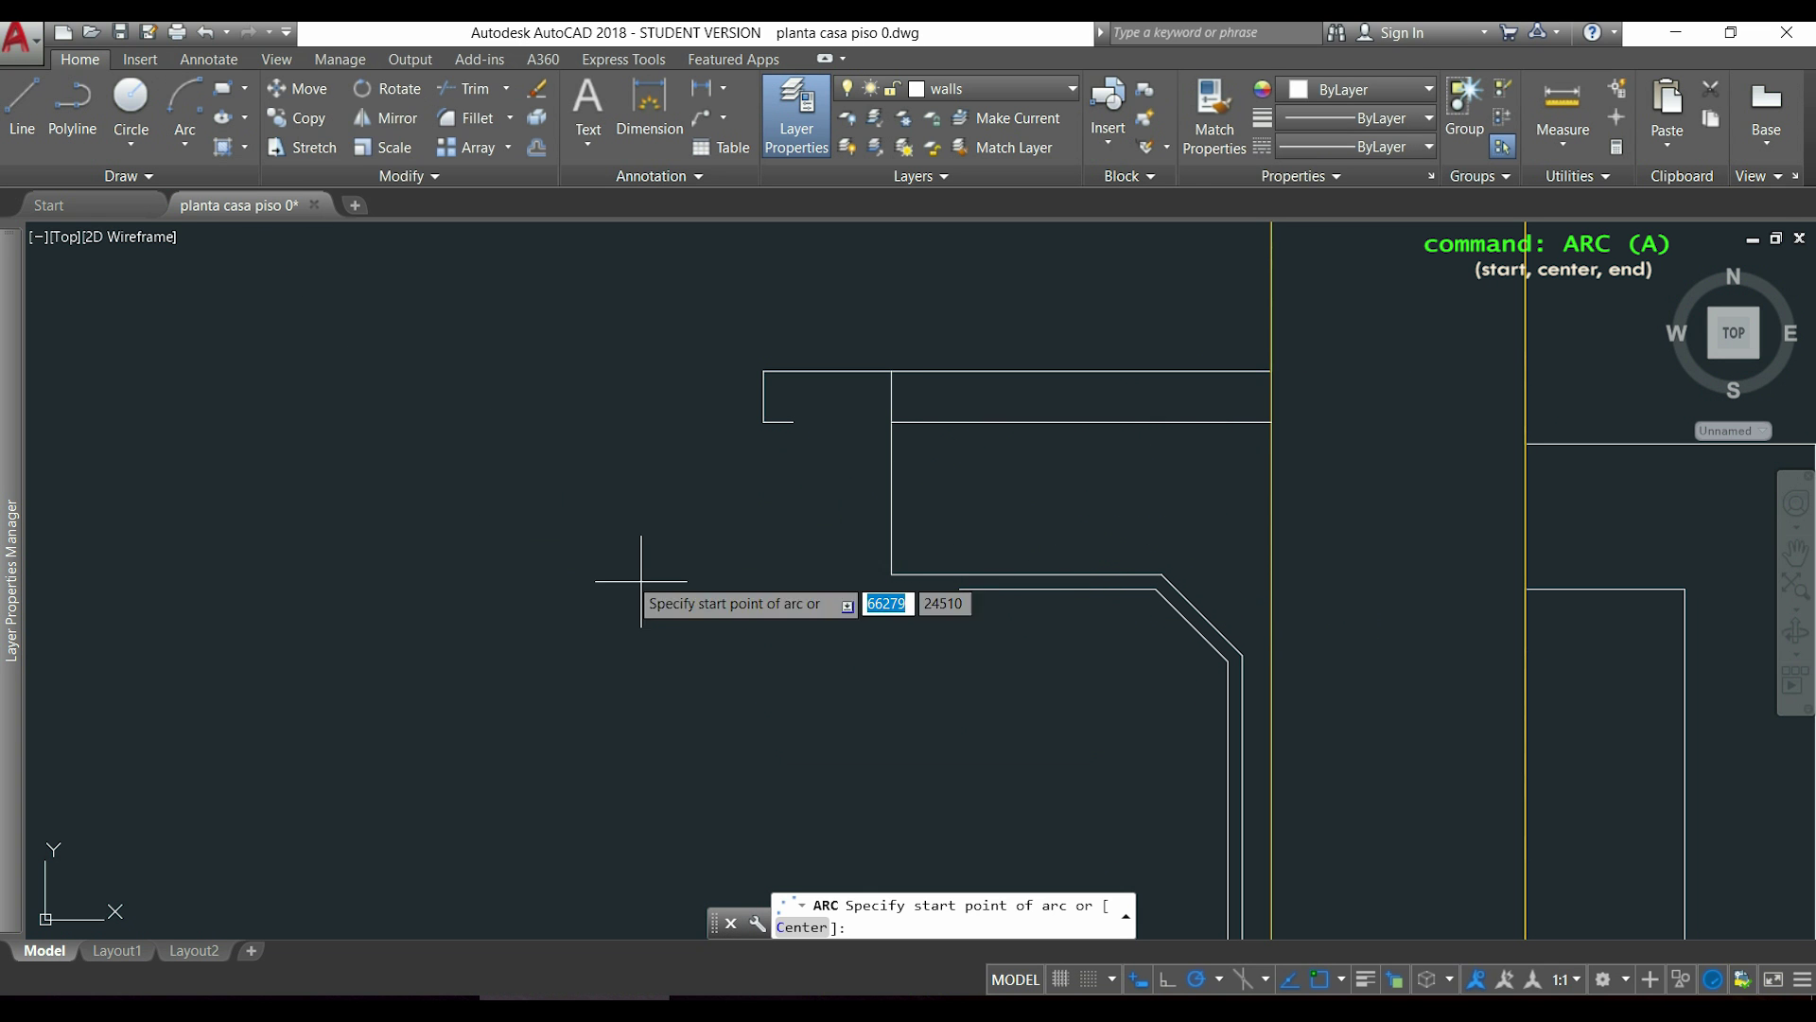
- Draw a start-center-end arc from the lower offset line's left end, centered 230 units above it, to the short upper line's free end
{"action": "left_click", "coordinate": [960, 588]}
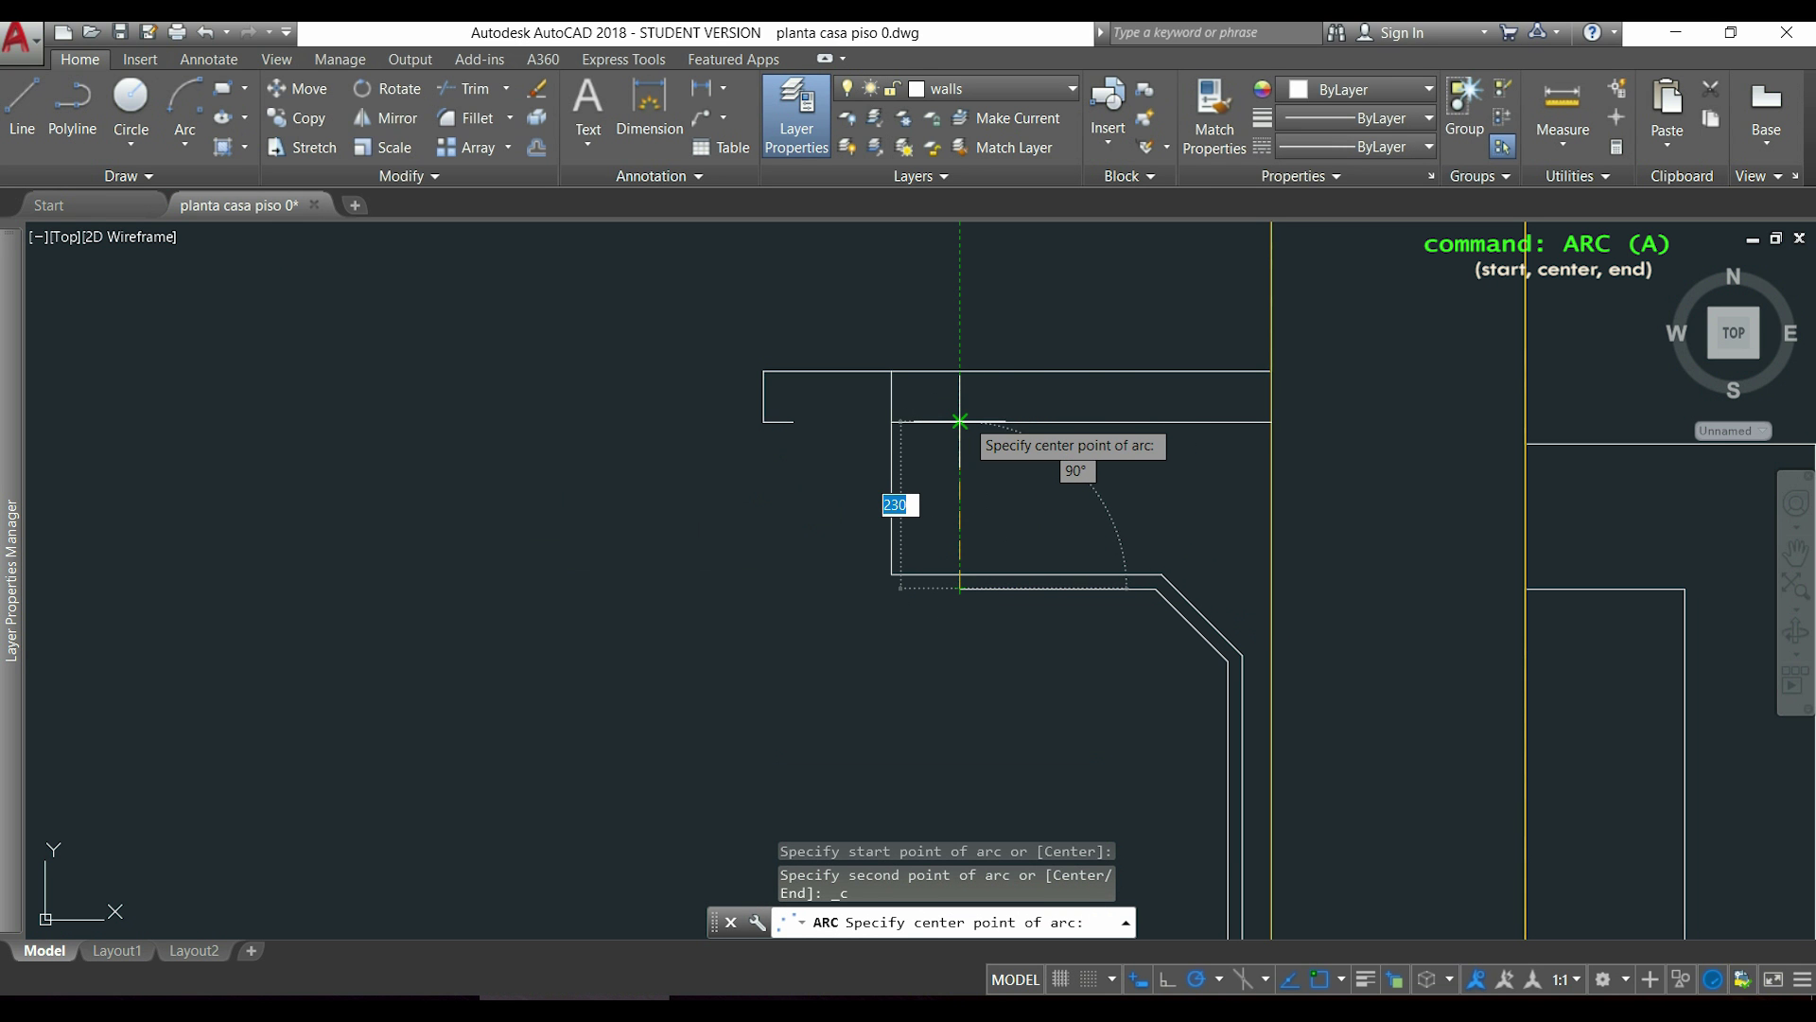
{"action": "left_click", "coordinate": [959, 421]}
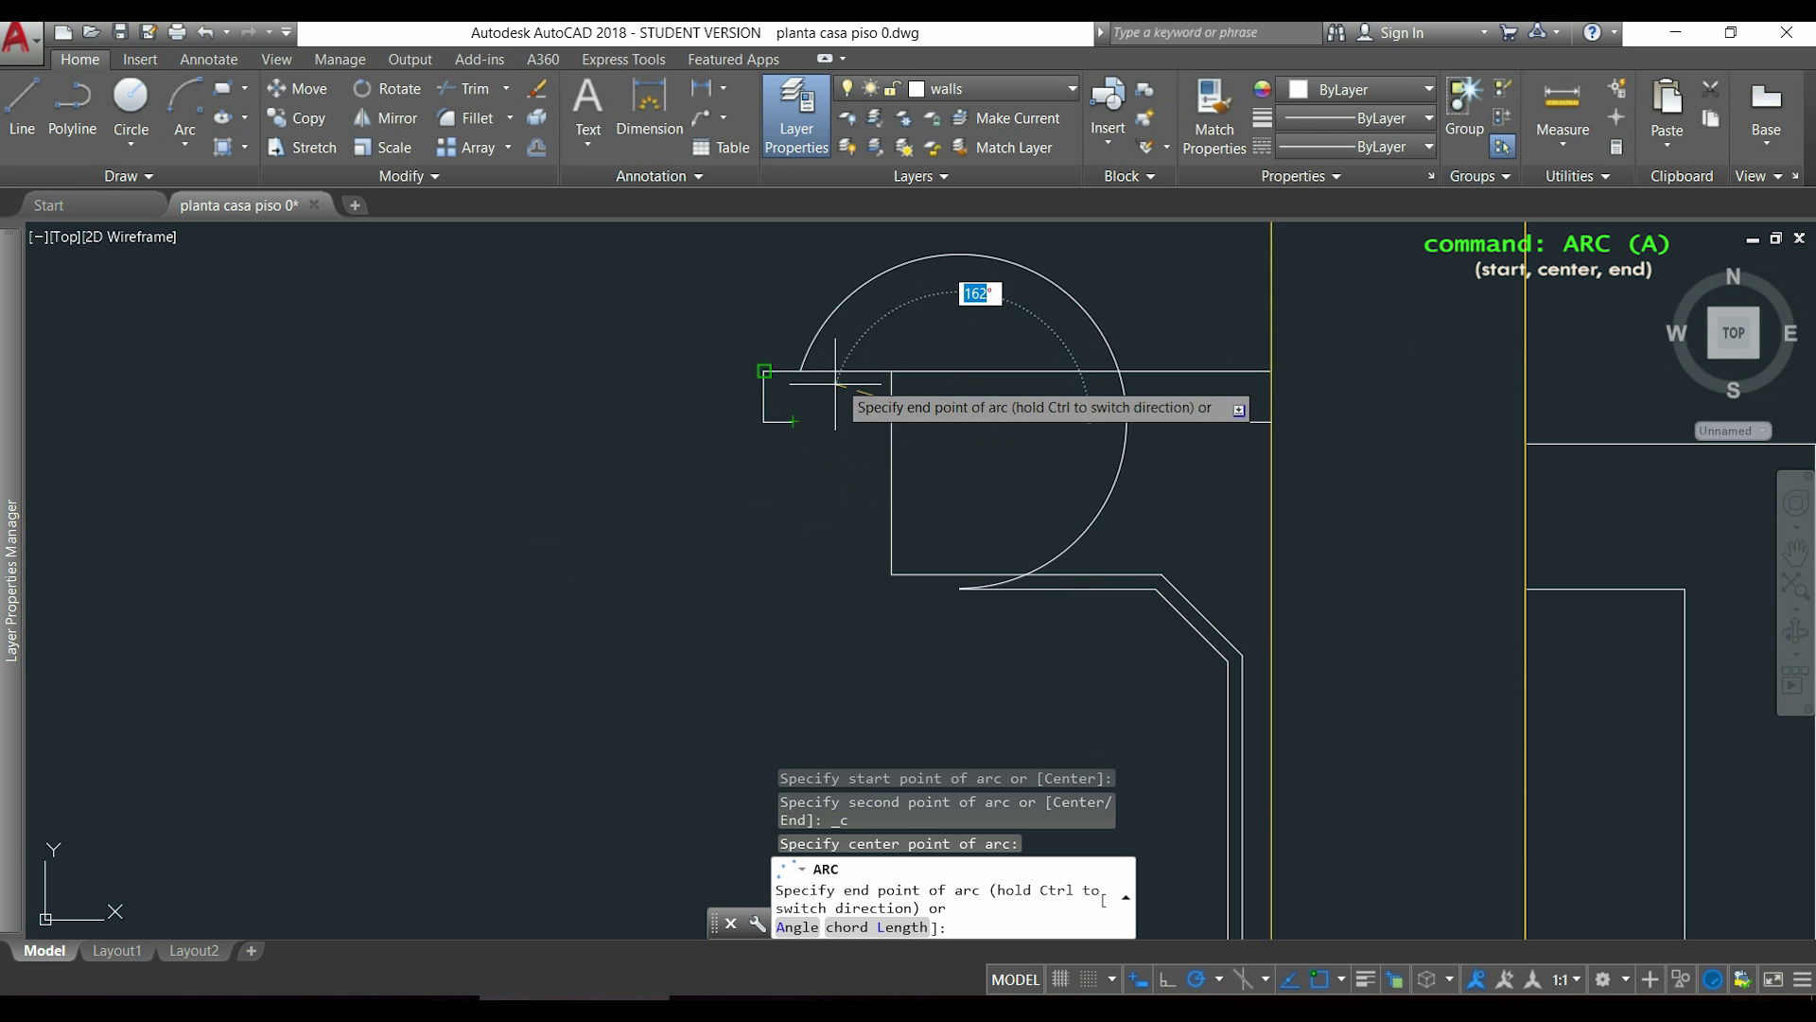
{"action": "left_click", "coordinate": [798, 421]}
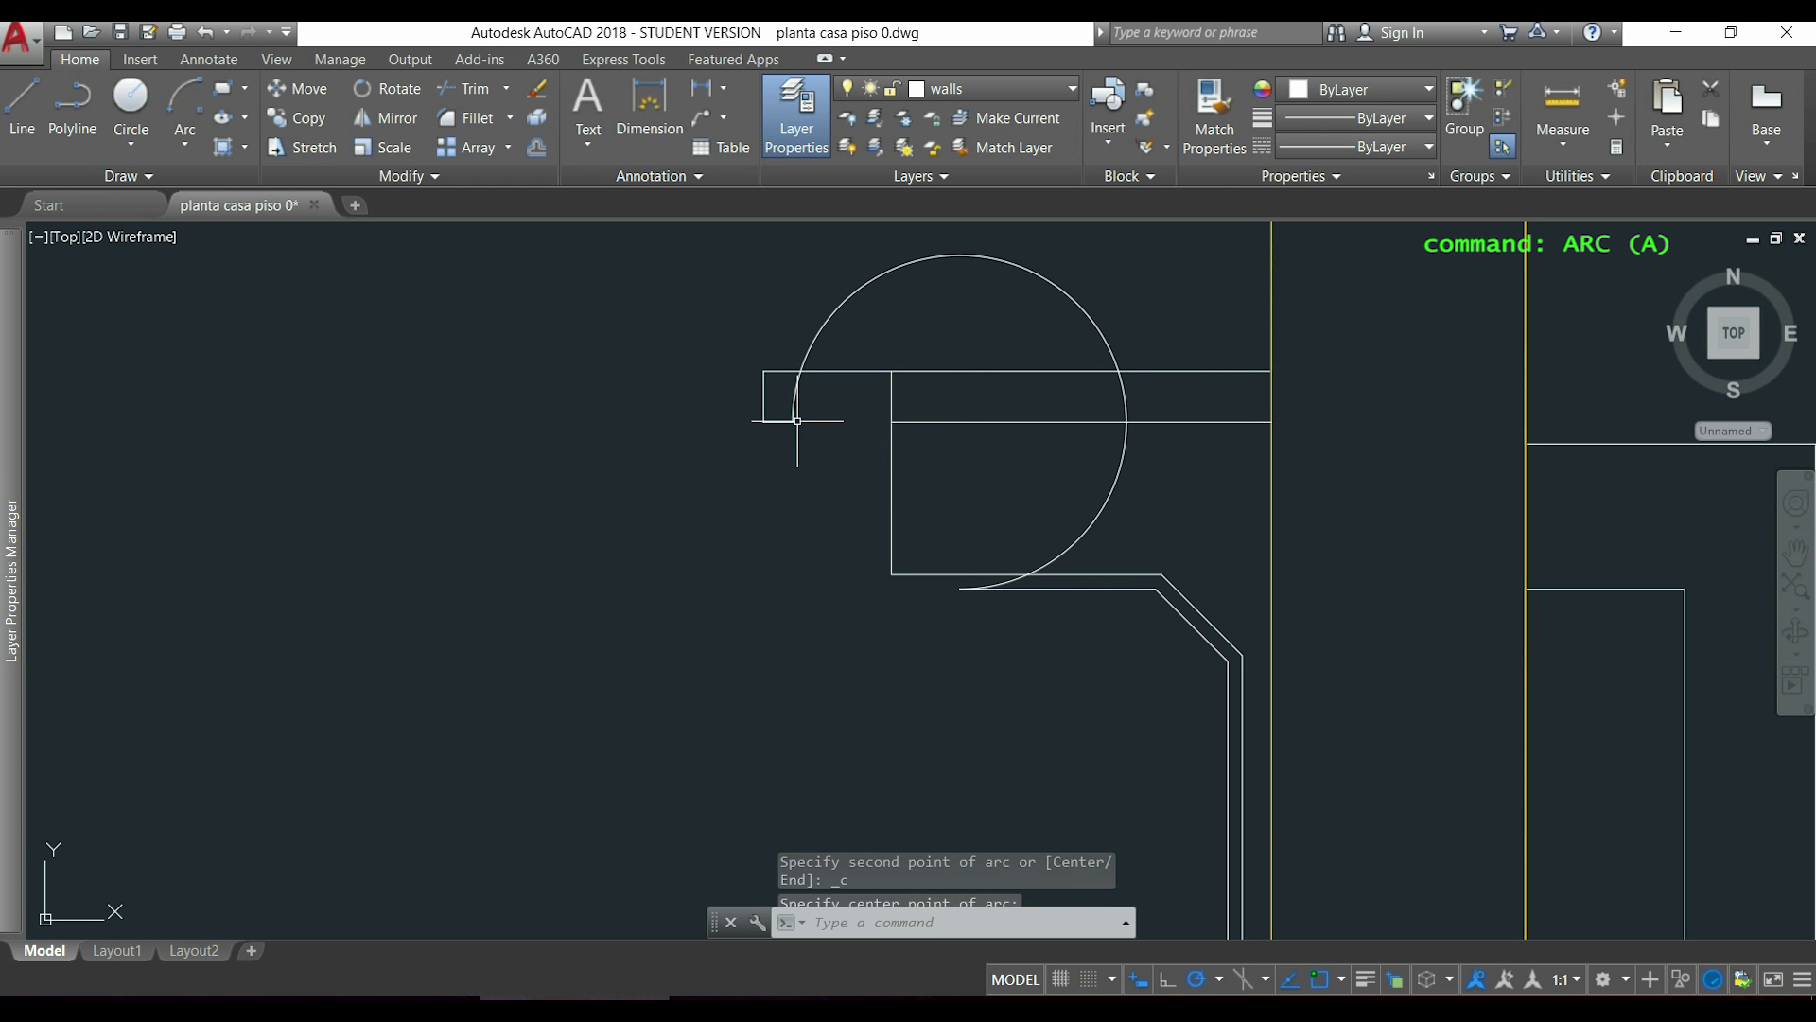
- Draw a 3-point arc from the left wall opening's lower corner through the inner wall corner to the room's upper-right corner, and select it
{"action": "mouse_move", "coordinate": [893, 369]}
{"action": "middle_mouse_down"}
{"action": "mouse_move", "coordinate": [1140, 564]}
{"action": "mouse_move", "coordinate": [1148, 520]}
{"action": "middle_mouse_up"}
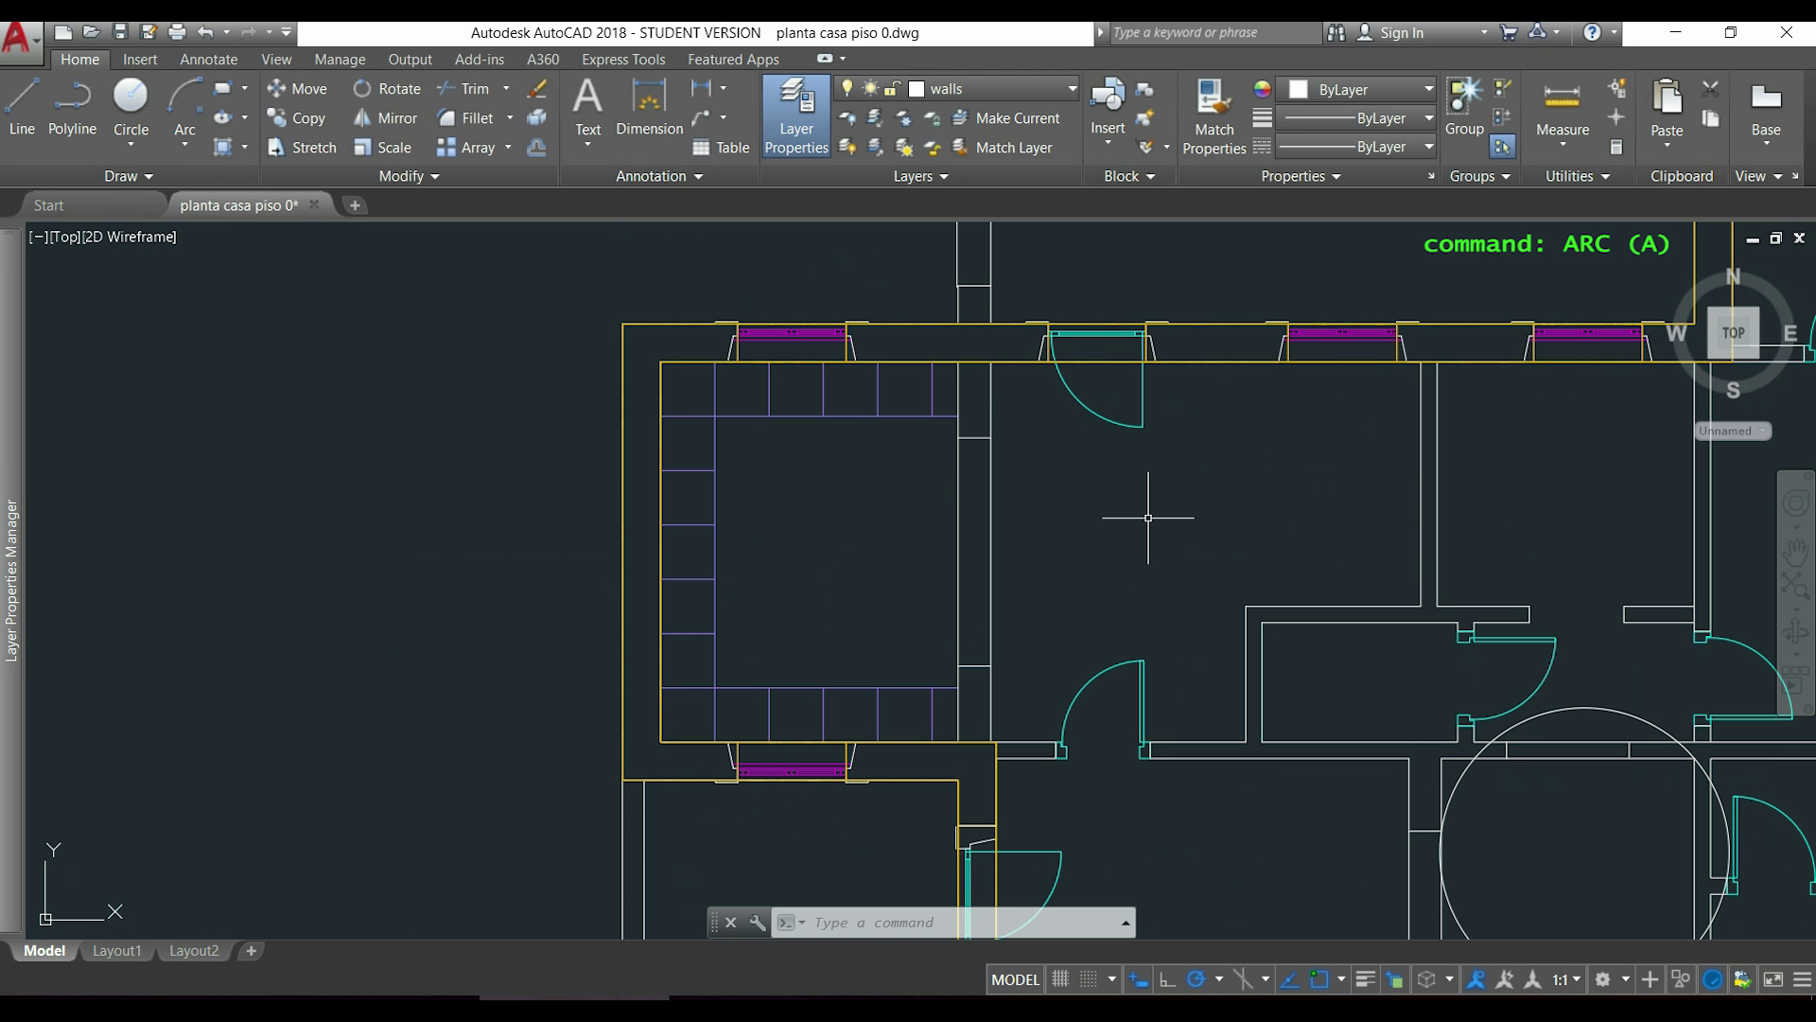
{"action": "left_click", "coordinate": [181, 146]}
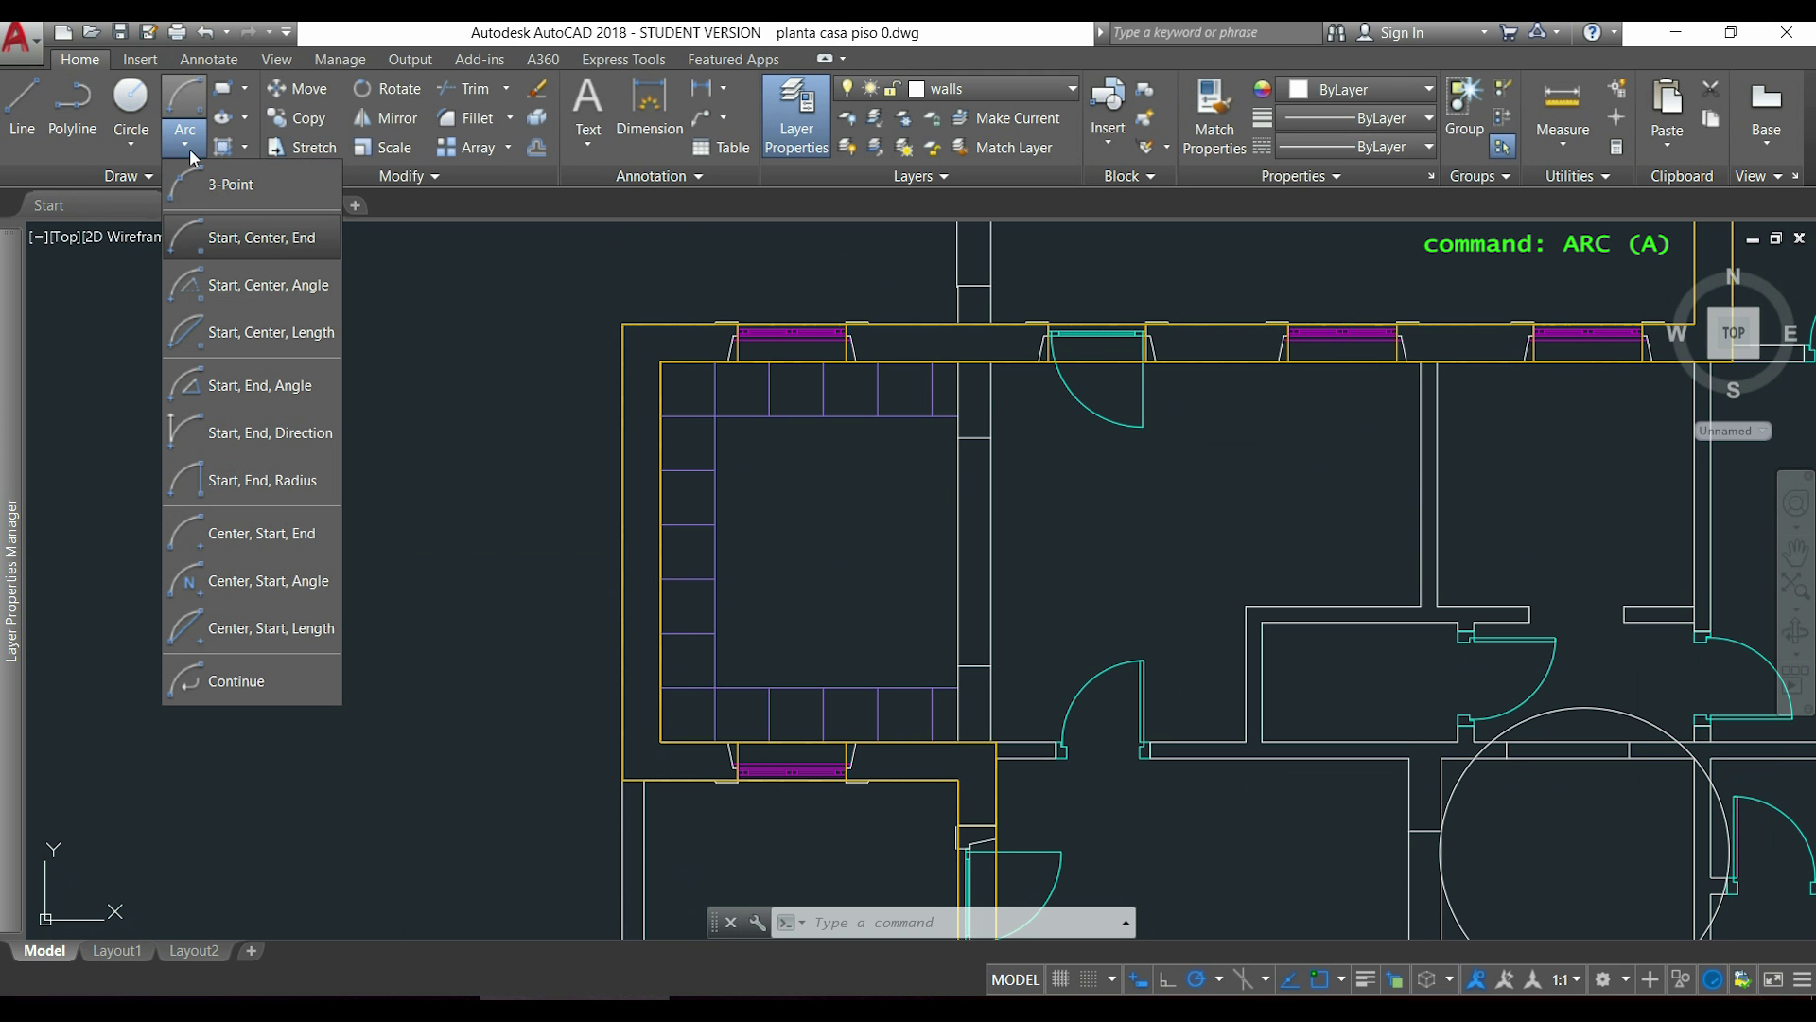
{"action": "left_click", "coordinate": [276, 197]}
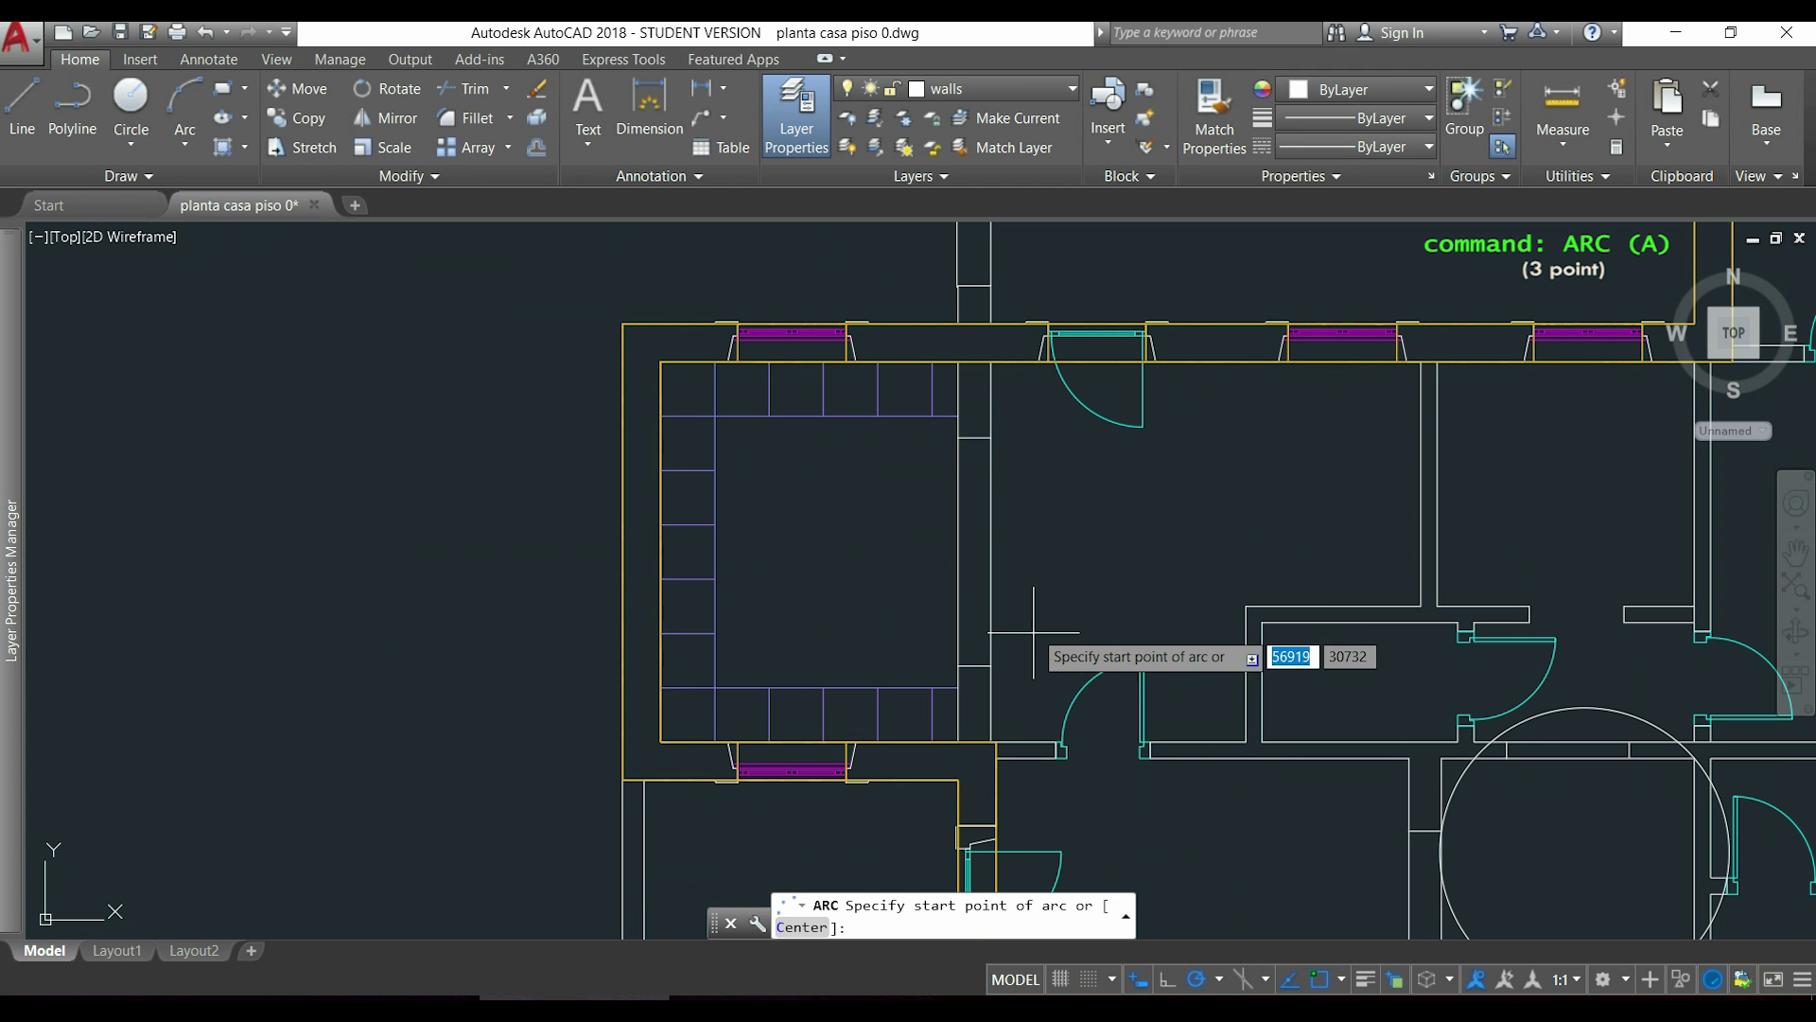
{"action": "left_click", "coordinate": [991, 665]}
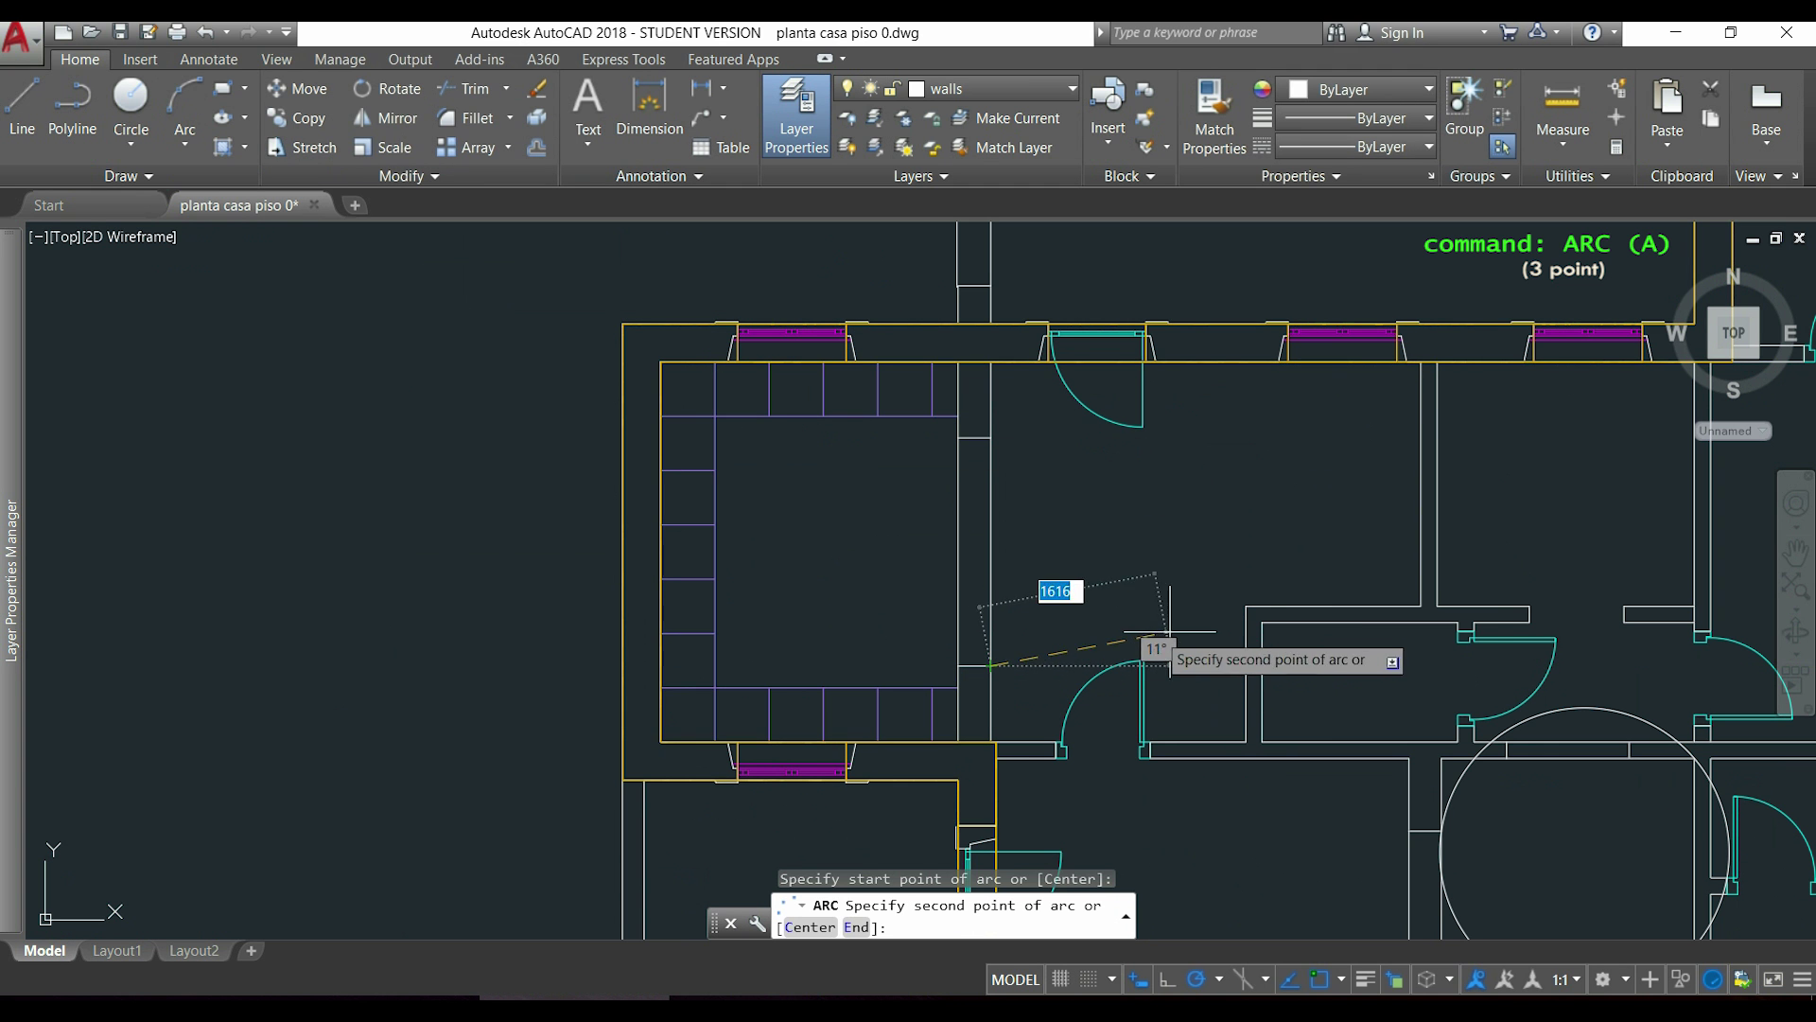
{"action": "left_click", "coordinate": [1246, 606]}
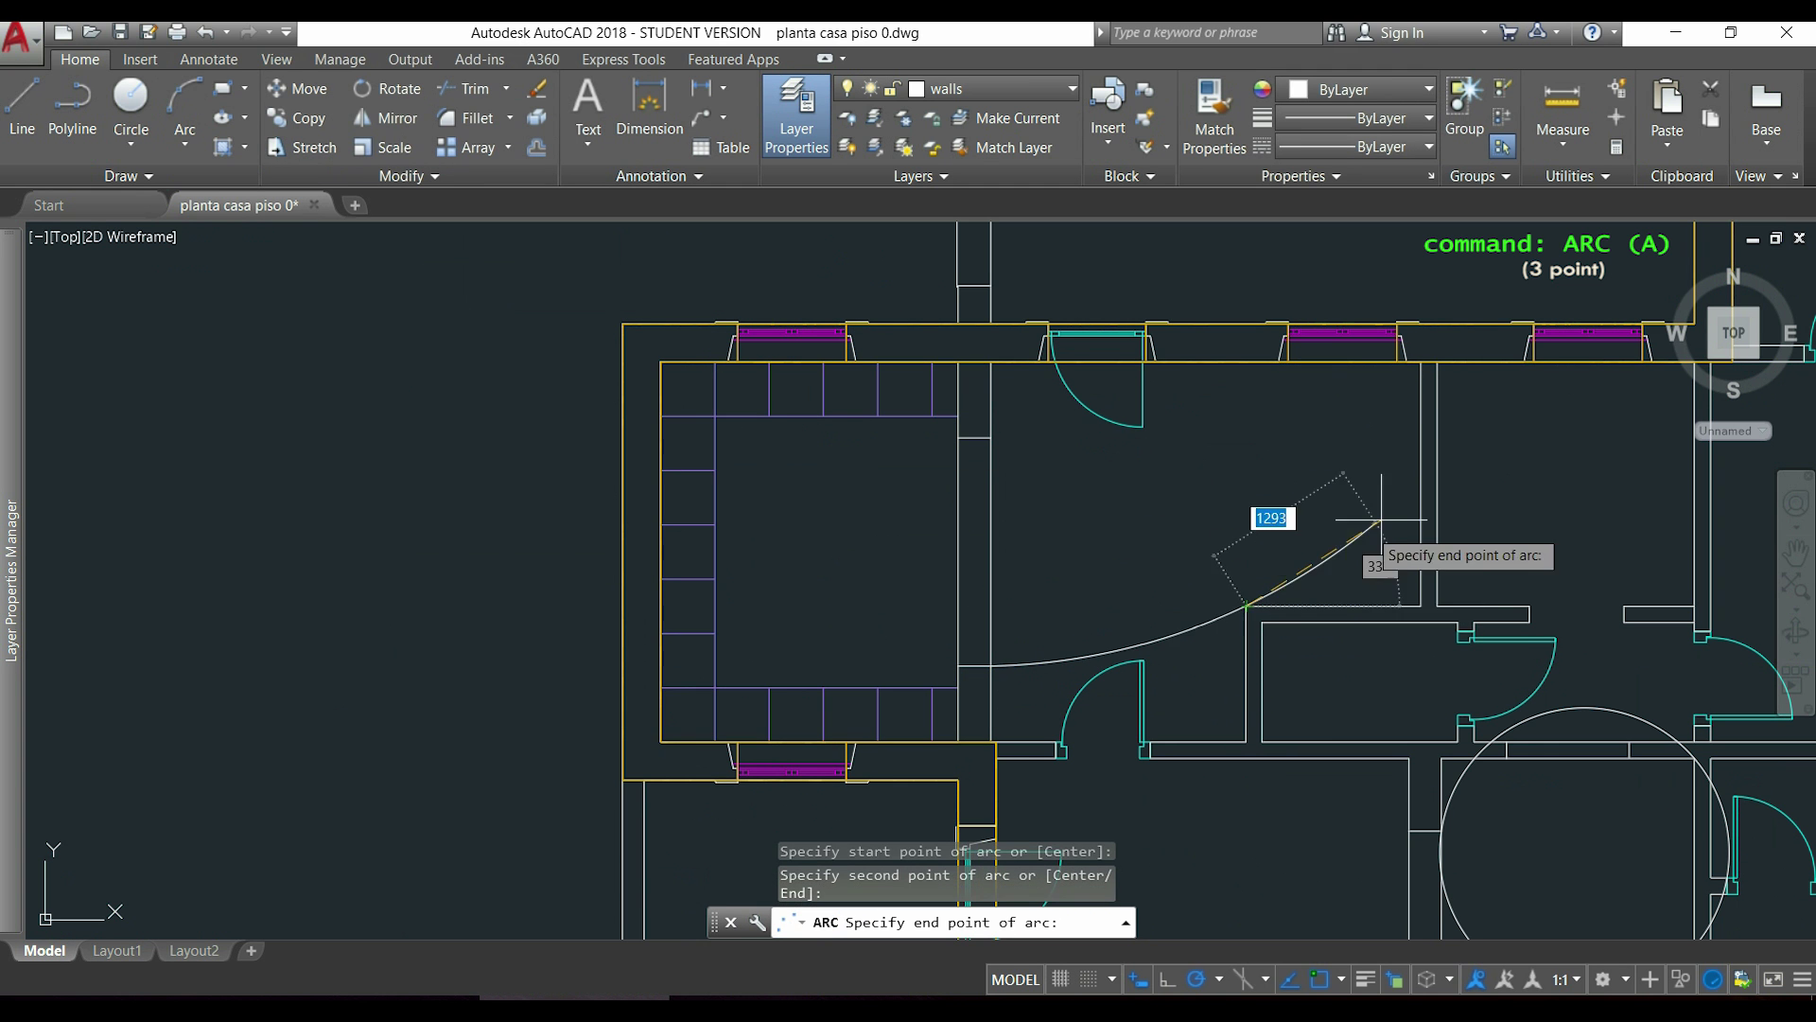
{"action": "left_click", "coordinate": [1421, 360]}
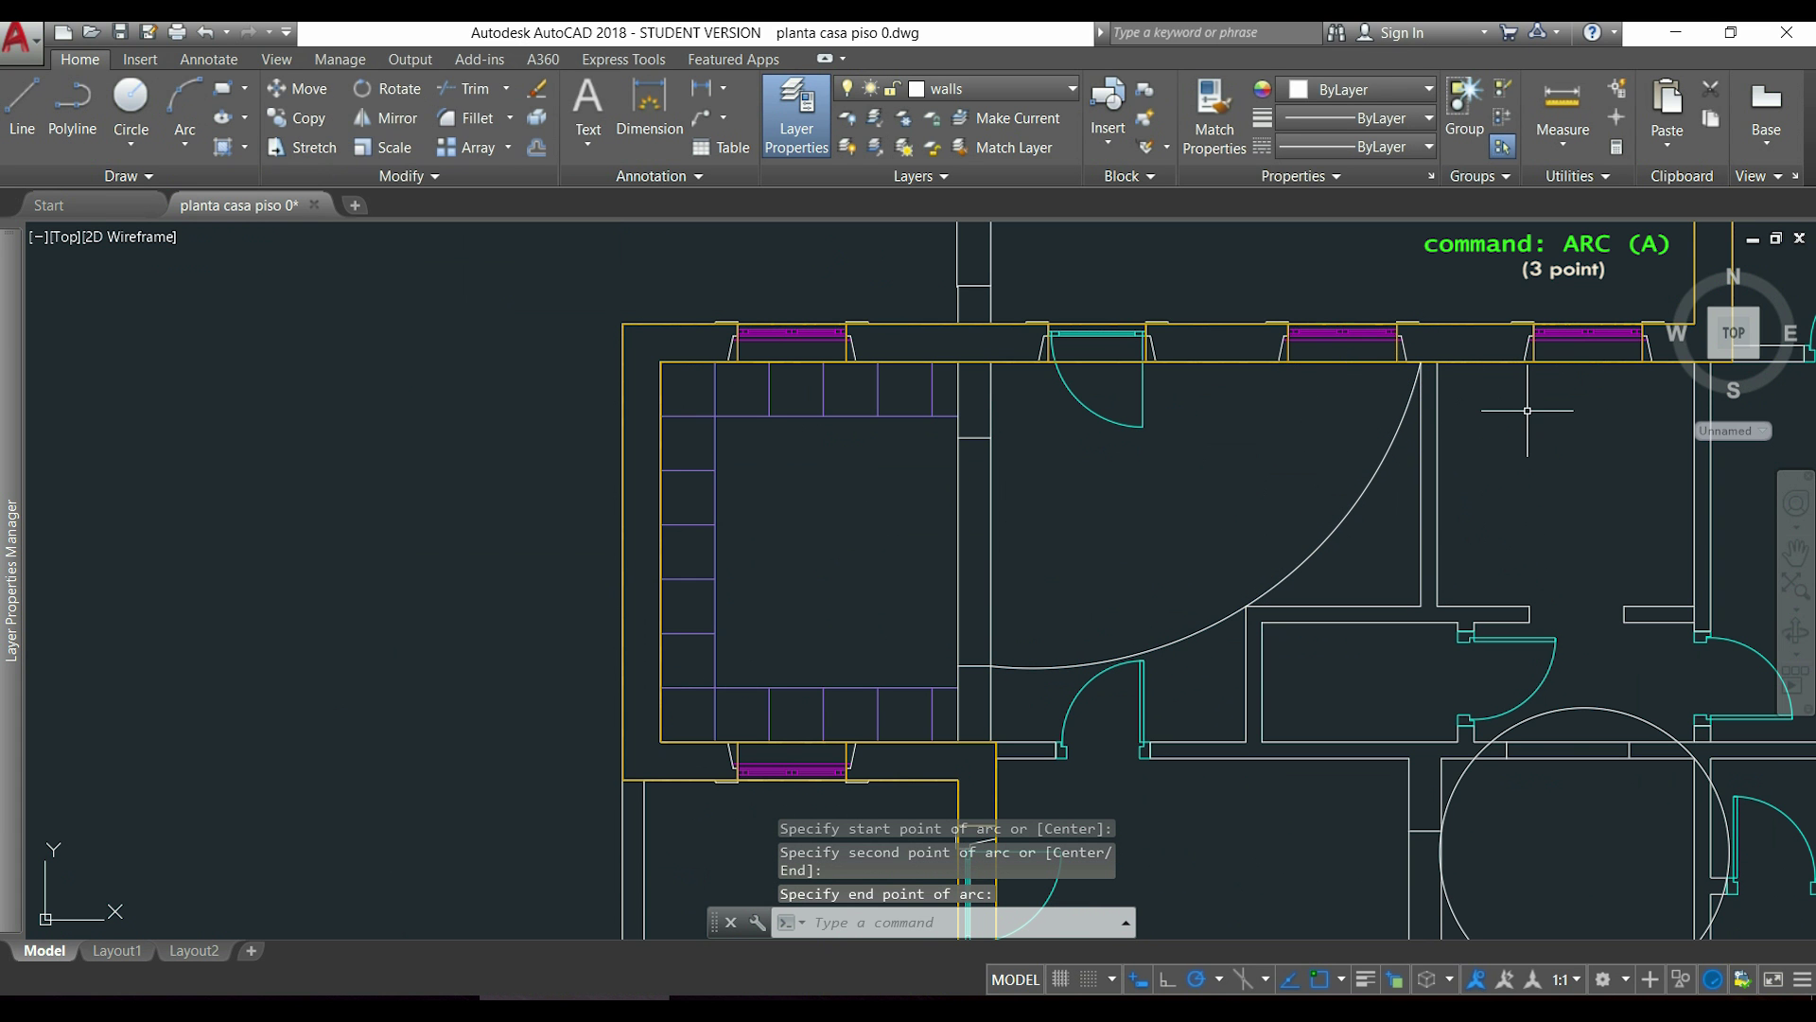
{"action": "left_click", "coordinate": [1403, 440]}
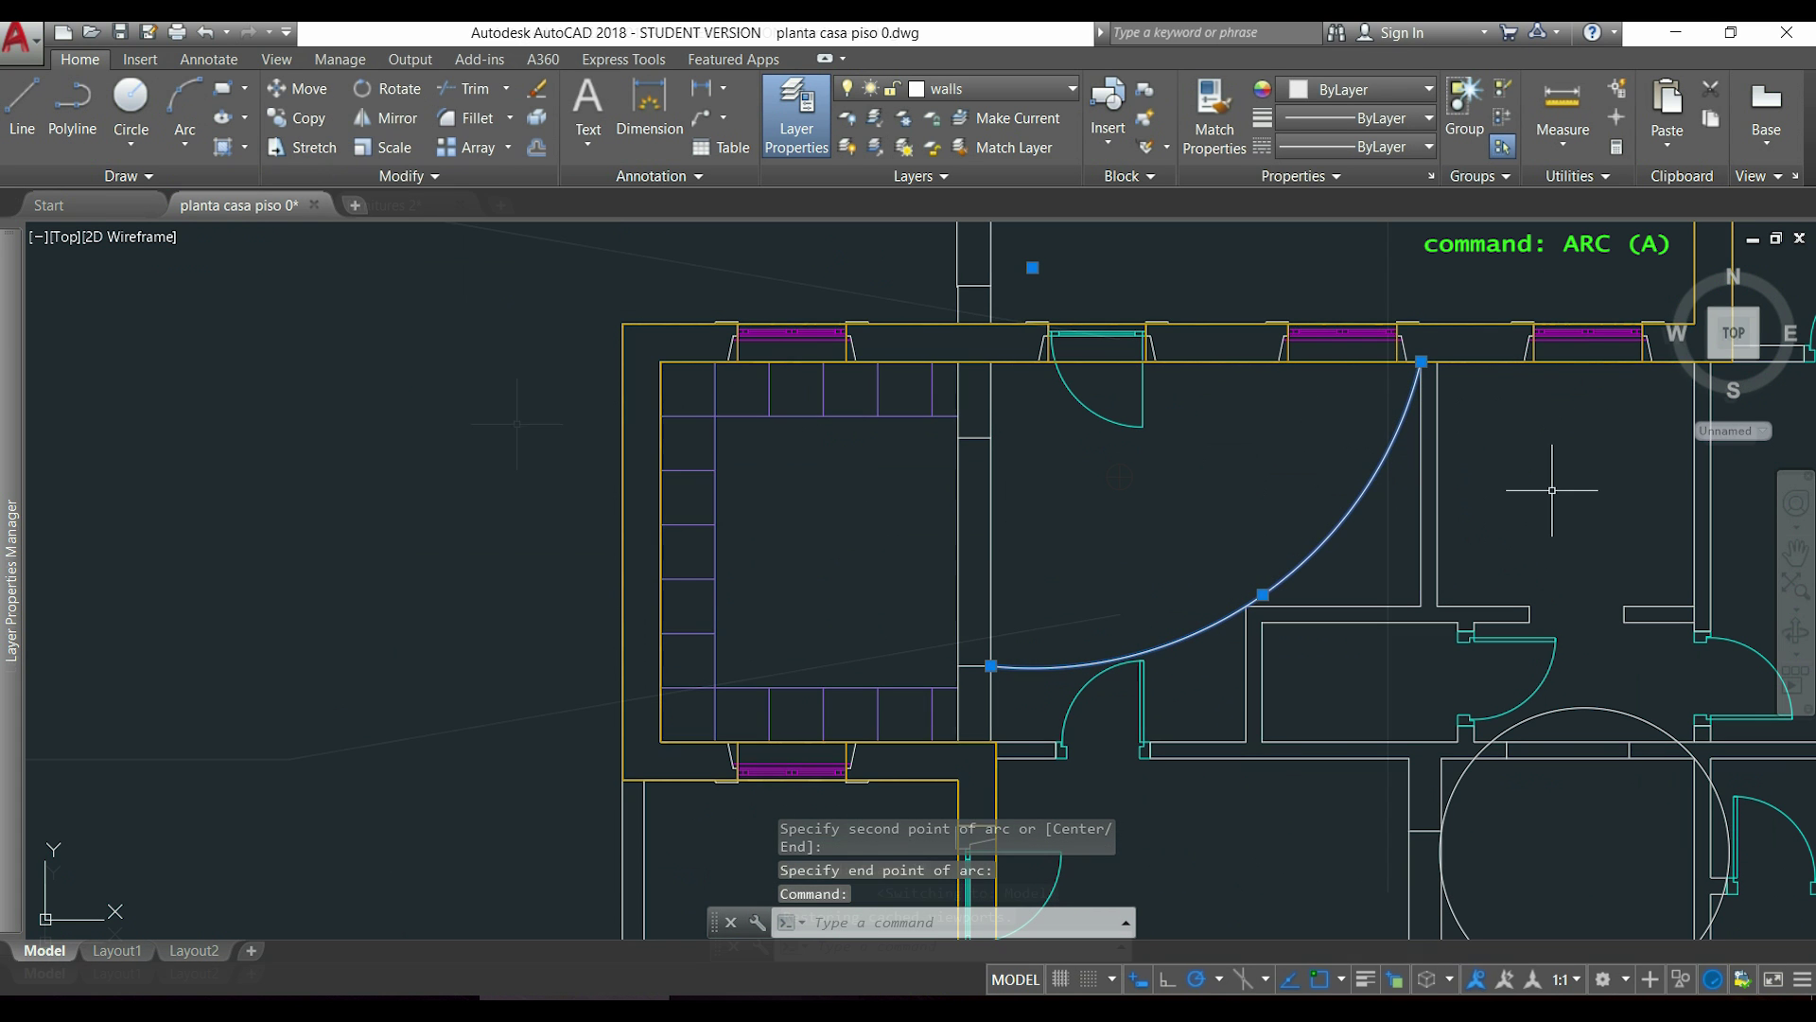
- In furnitures 2.dwg, draw a start-end-direction arc from the lower slanted line's end to the upper line's end, with a 10° start tangent along the lower line
{"action": "left_click", "coordinate": [186, 147]}
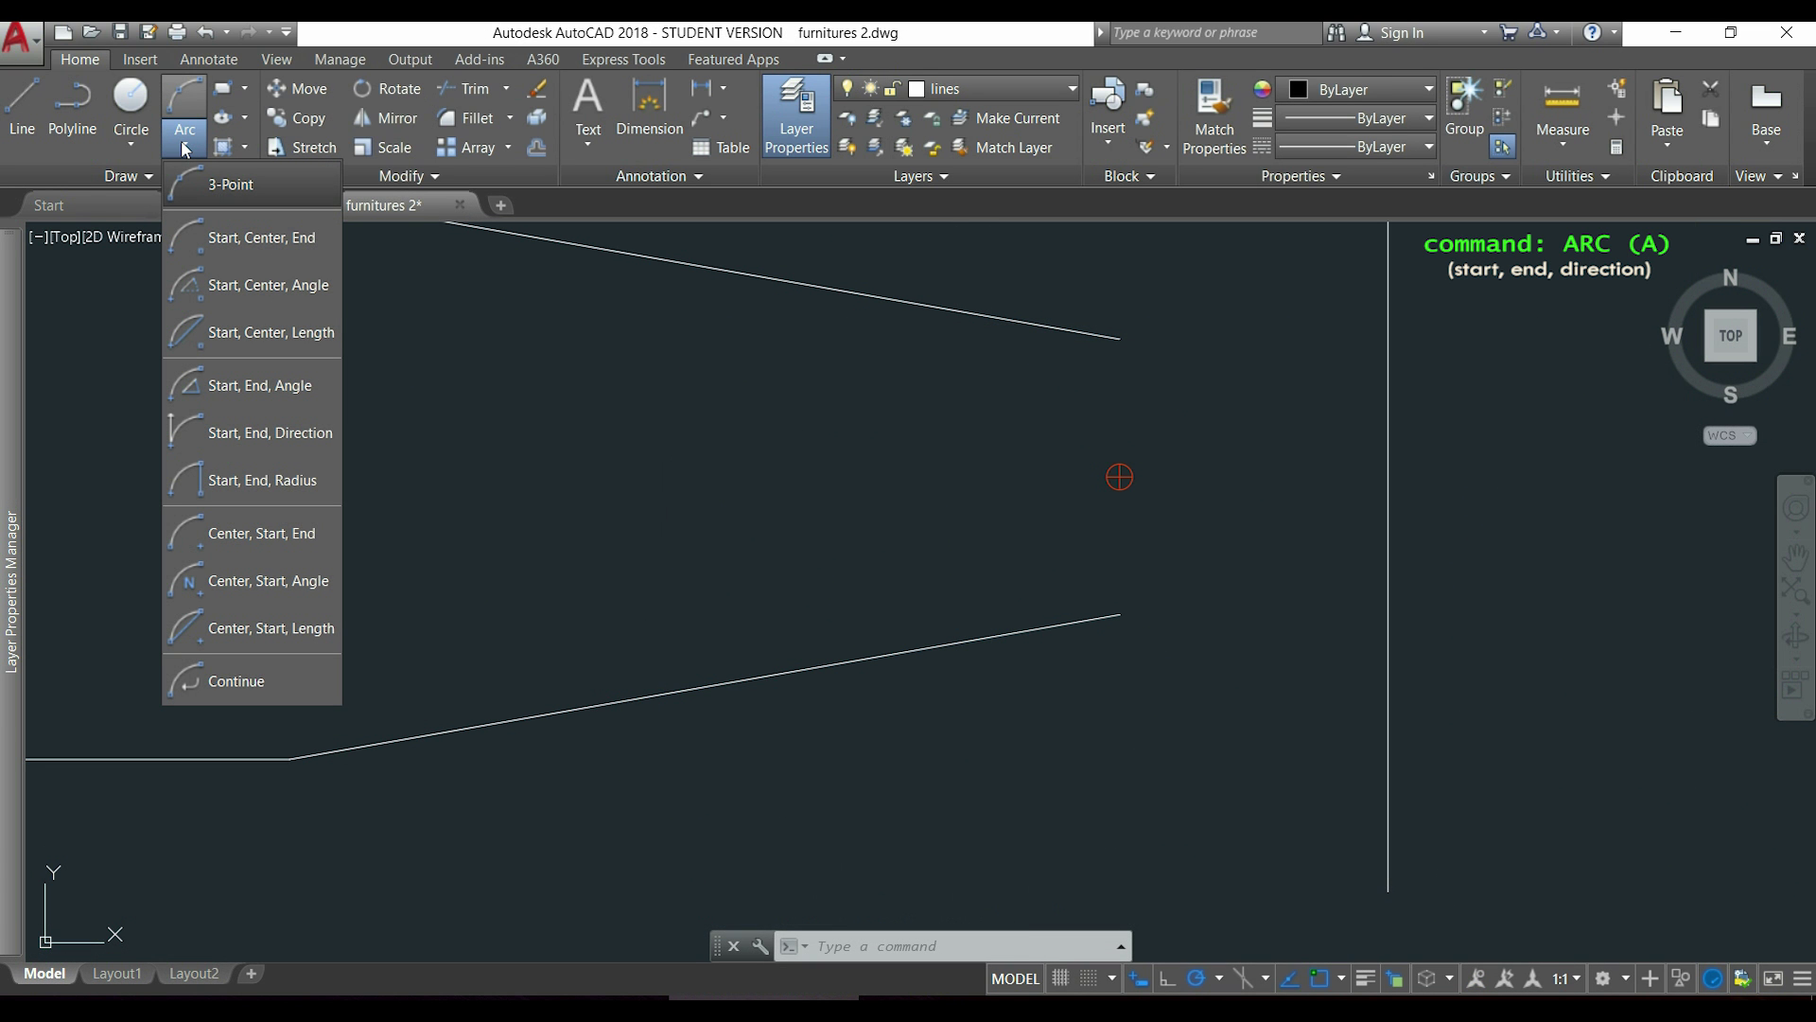
{"action": "left_click", "coordinate": [325, 440]}
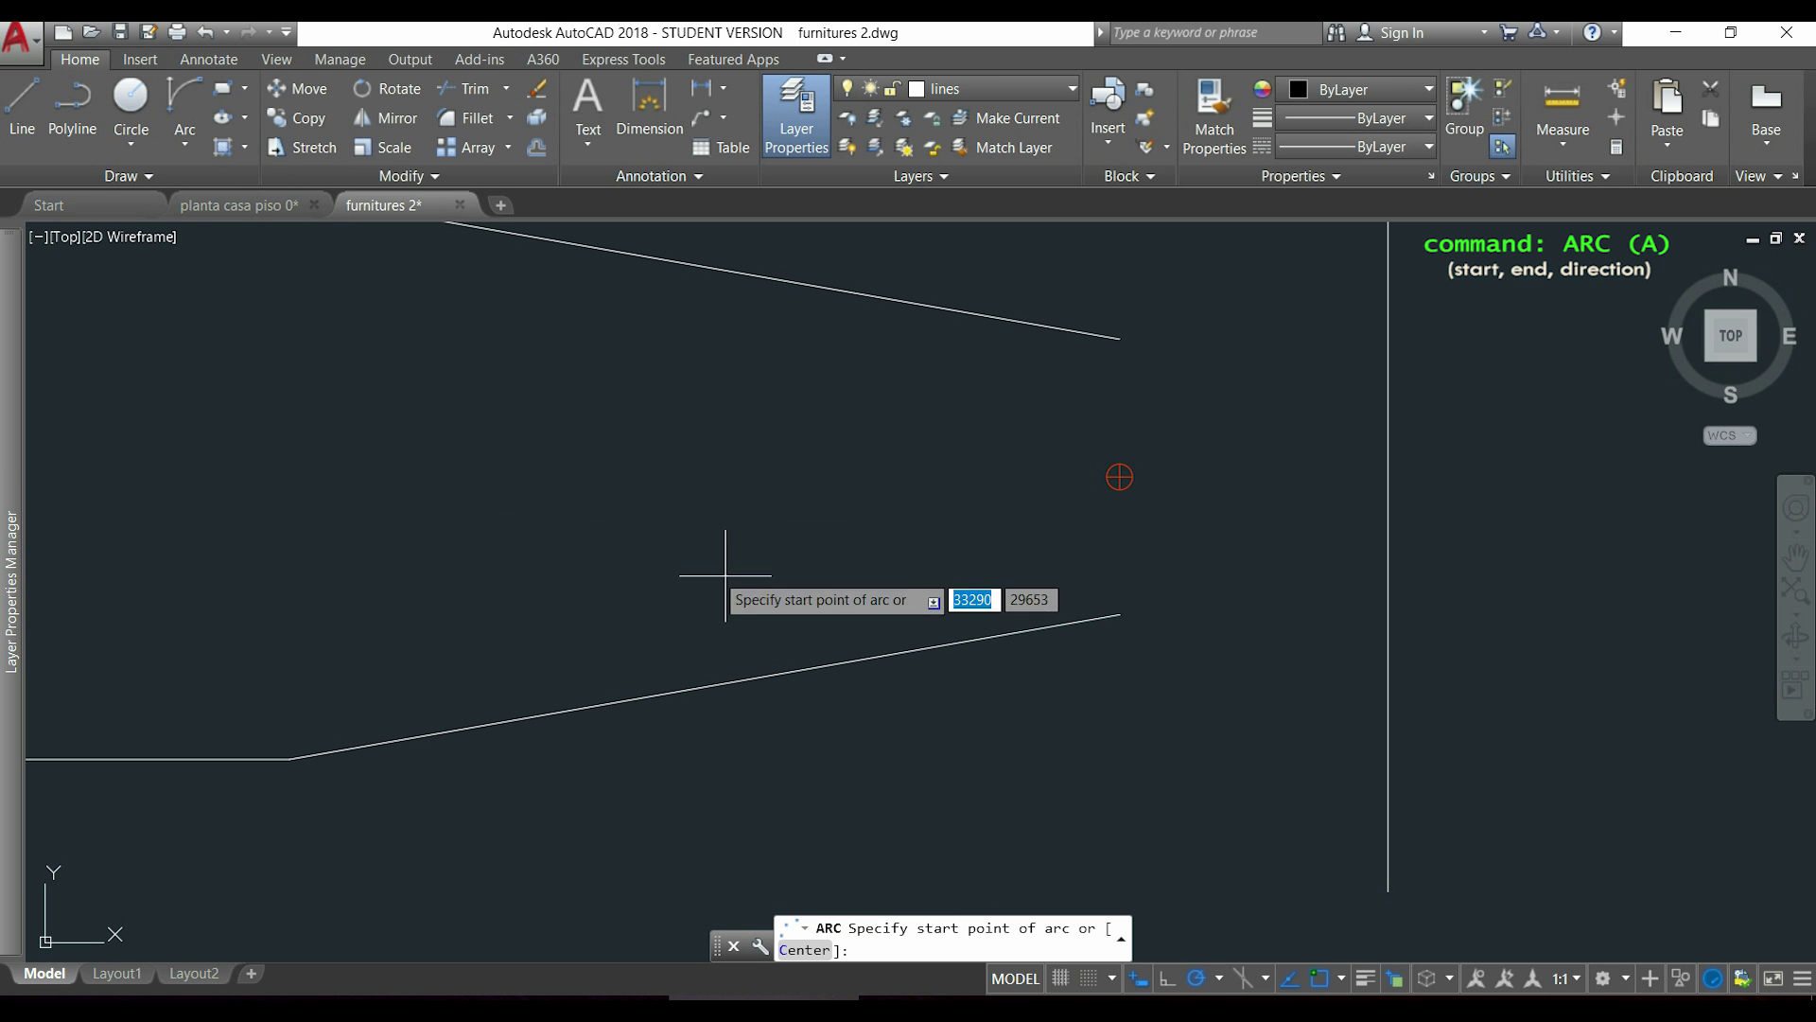
{"action": "left_click", "coordinate": [1120, 613]}
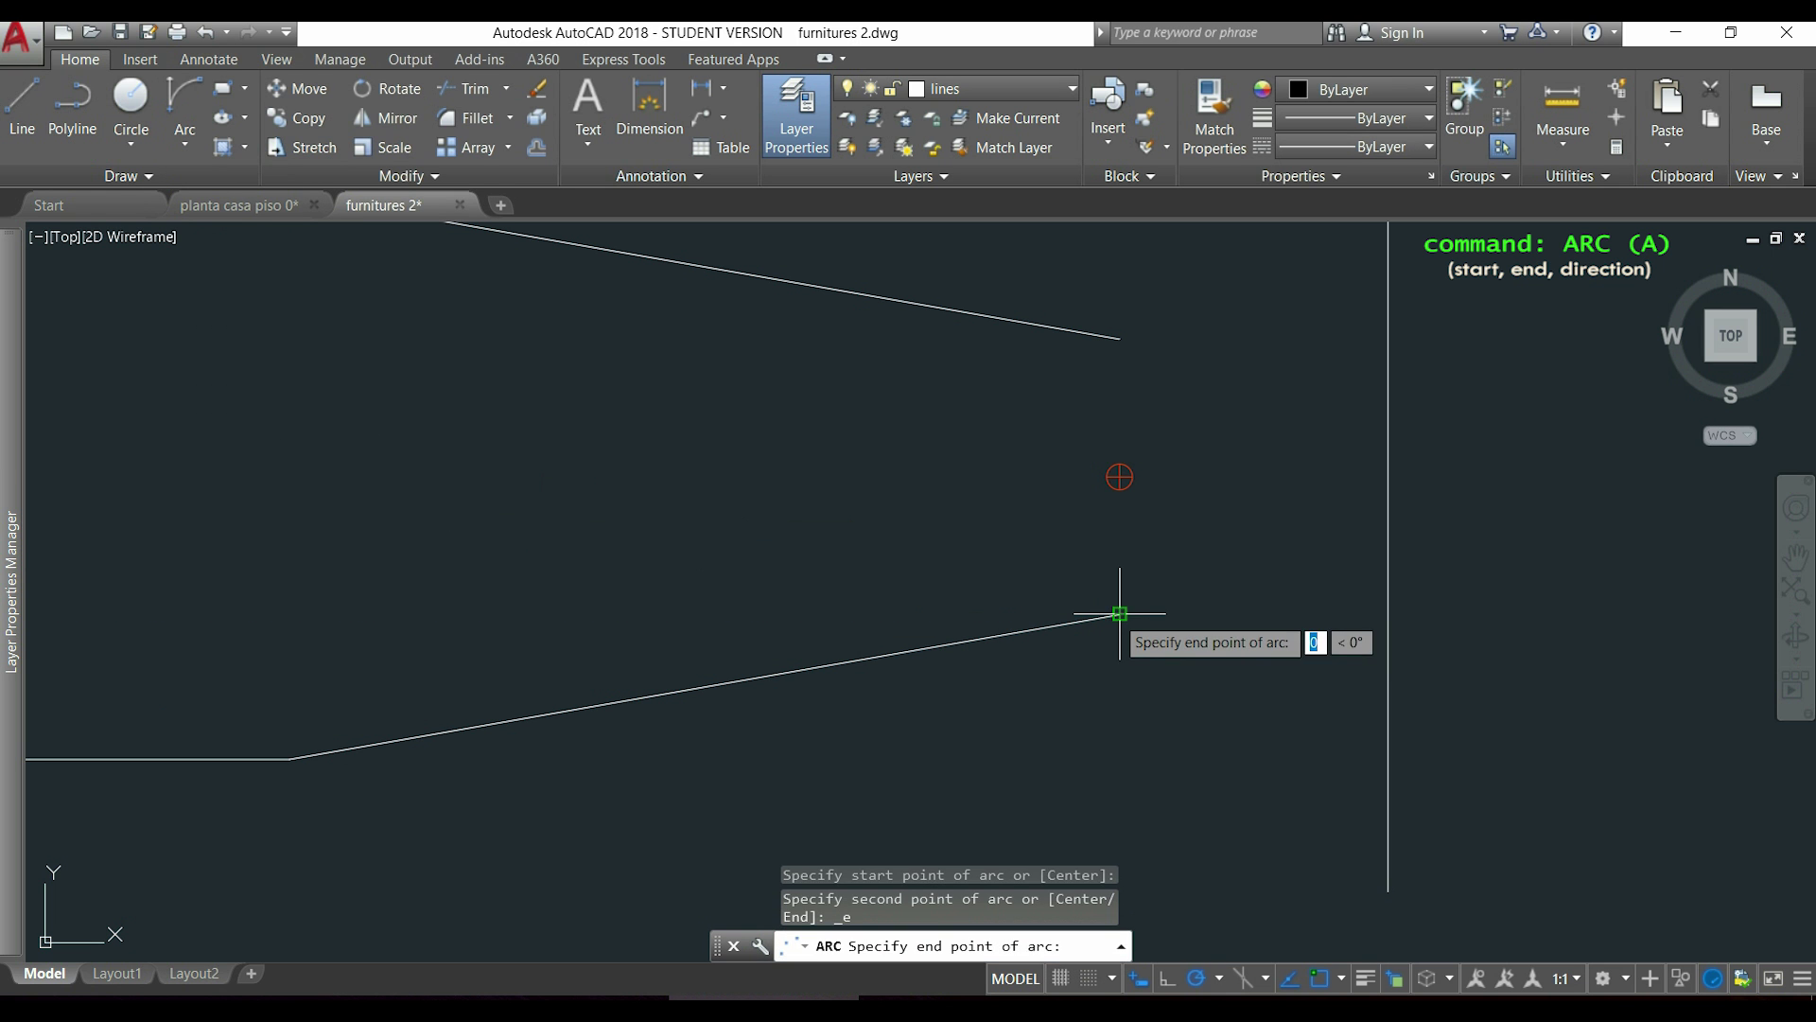
{"action": "left_click", "coordinate": [1119, 338]}
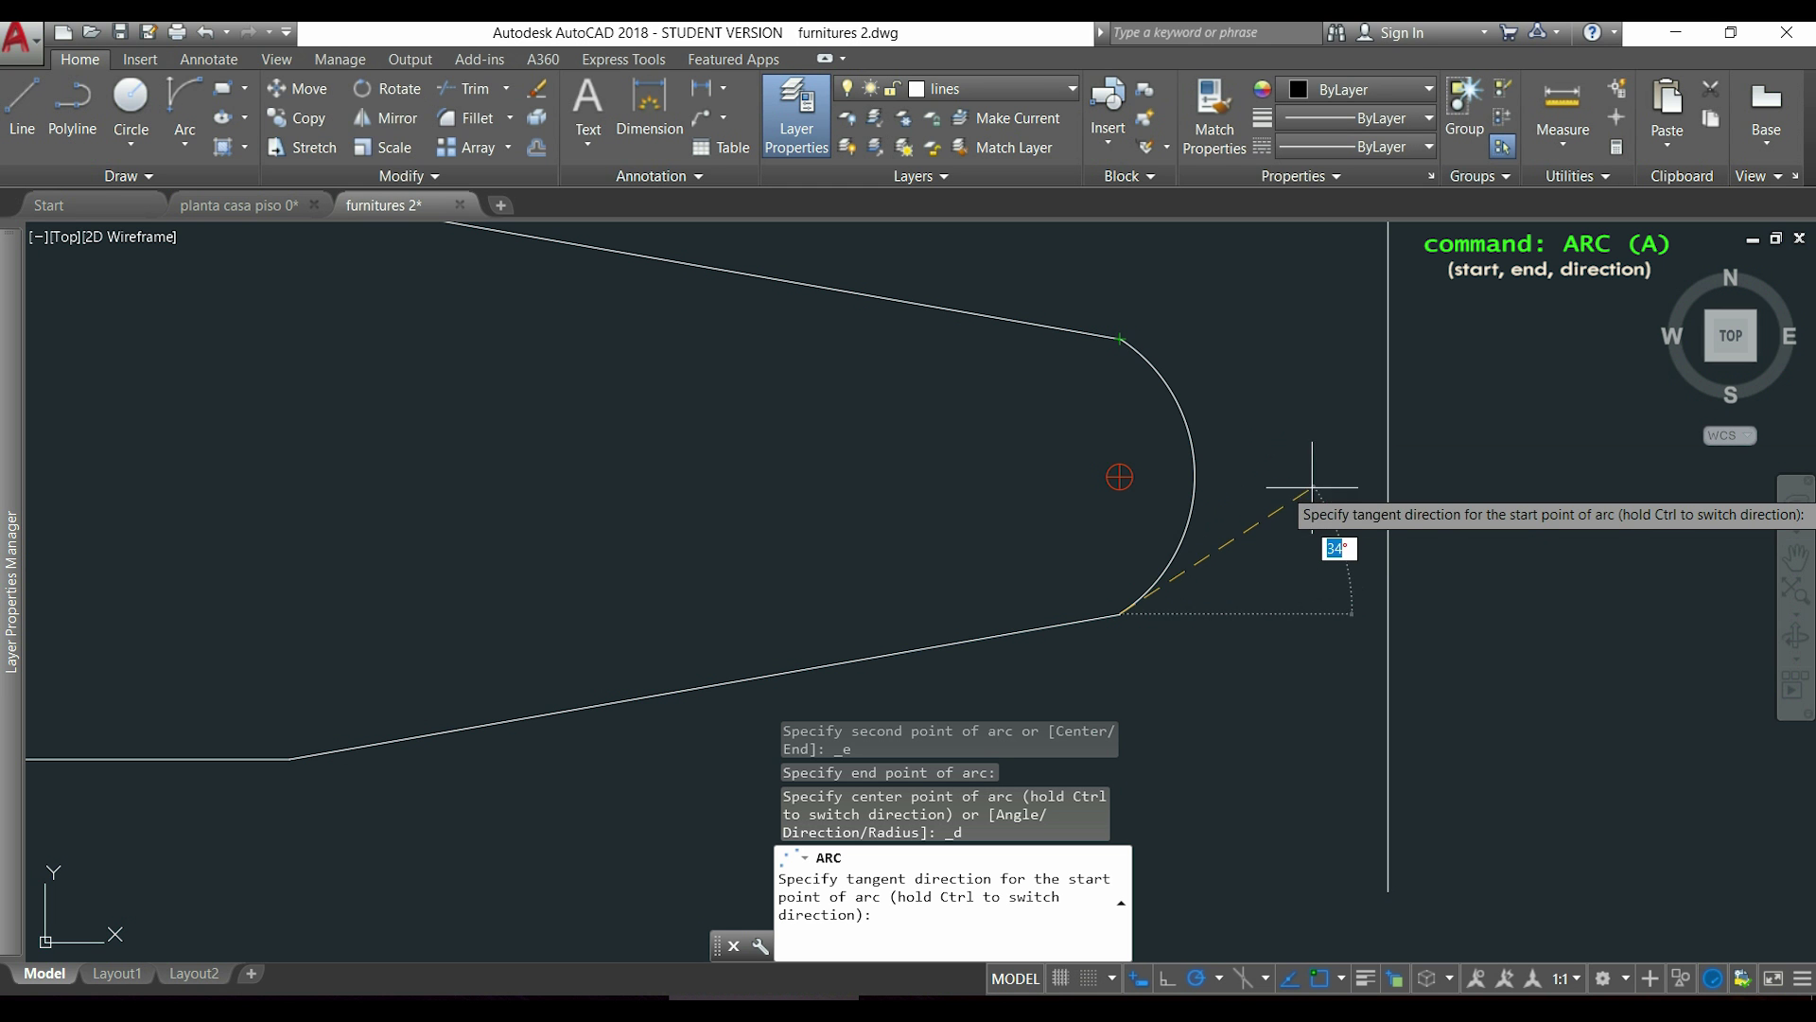
{"action": "scroll", "coordinate": [1148, 616], "scroll_direction": "up", "scroll_amount": 4}
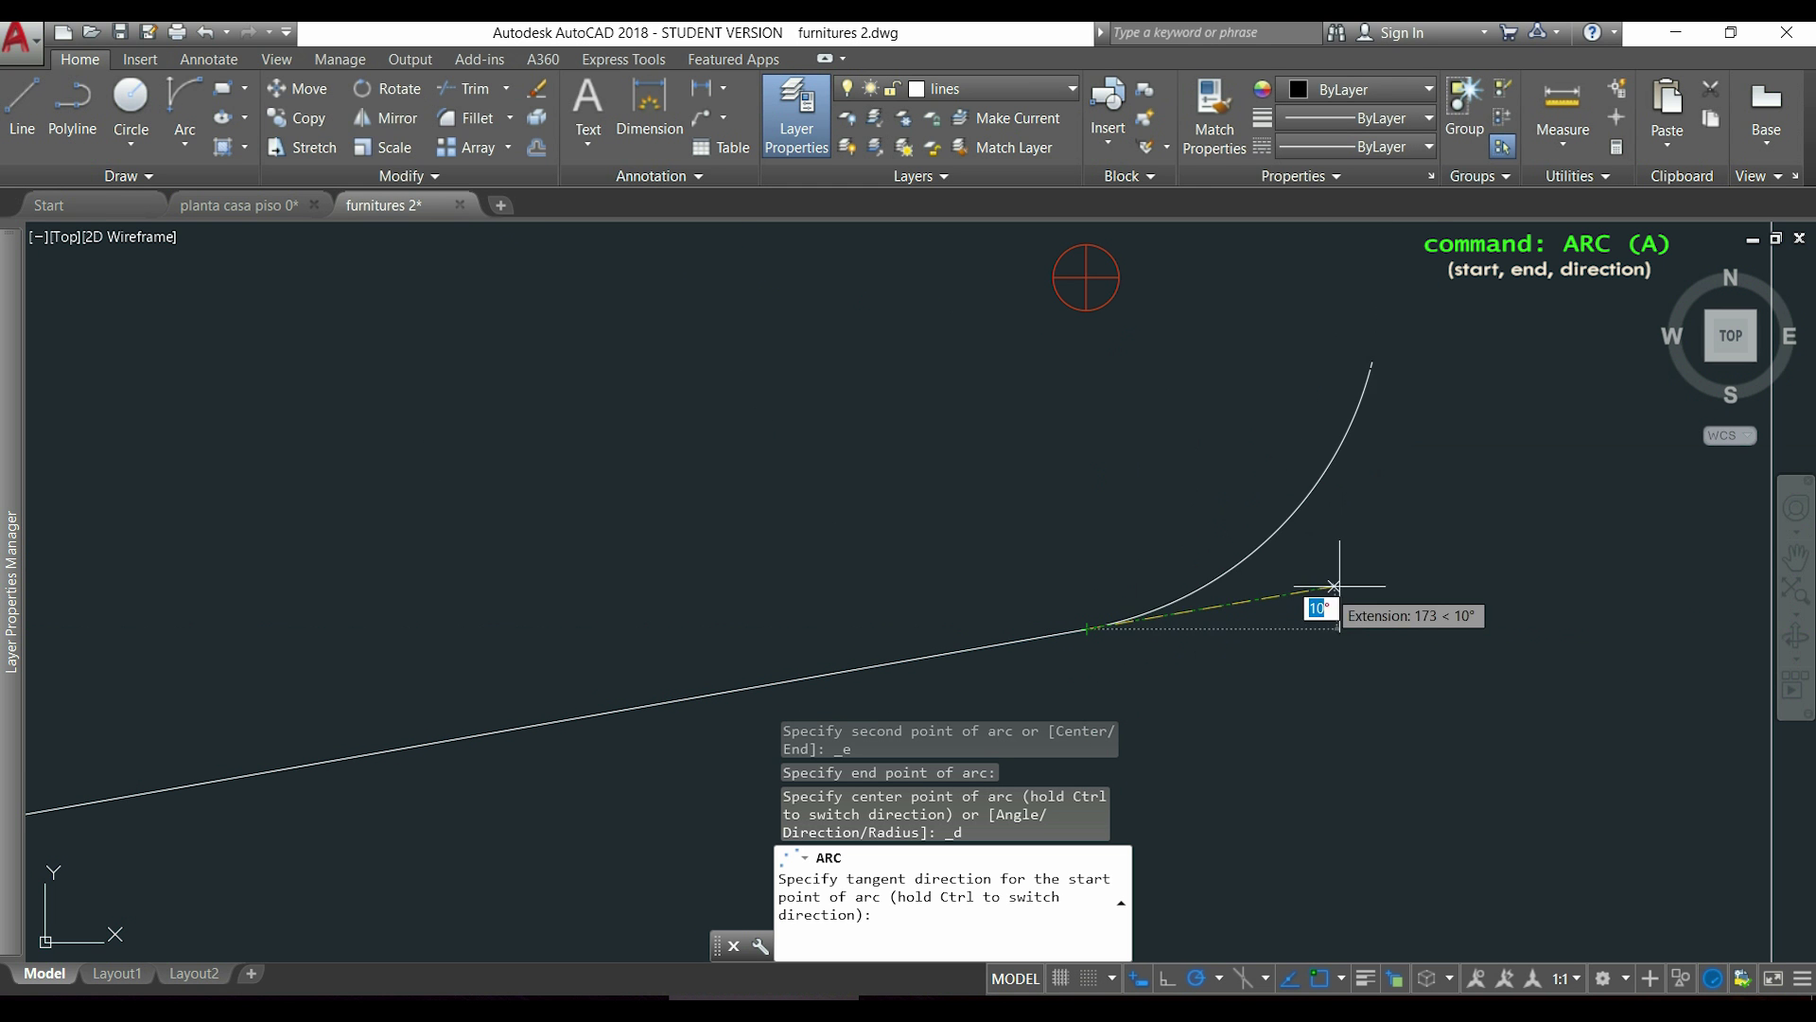
{"action": "scroll", "coordinate": [1523, 552], "scroll_direction": "down", "scroll_amount": 4}
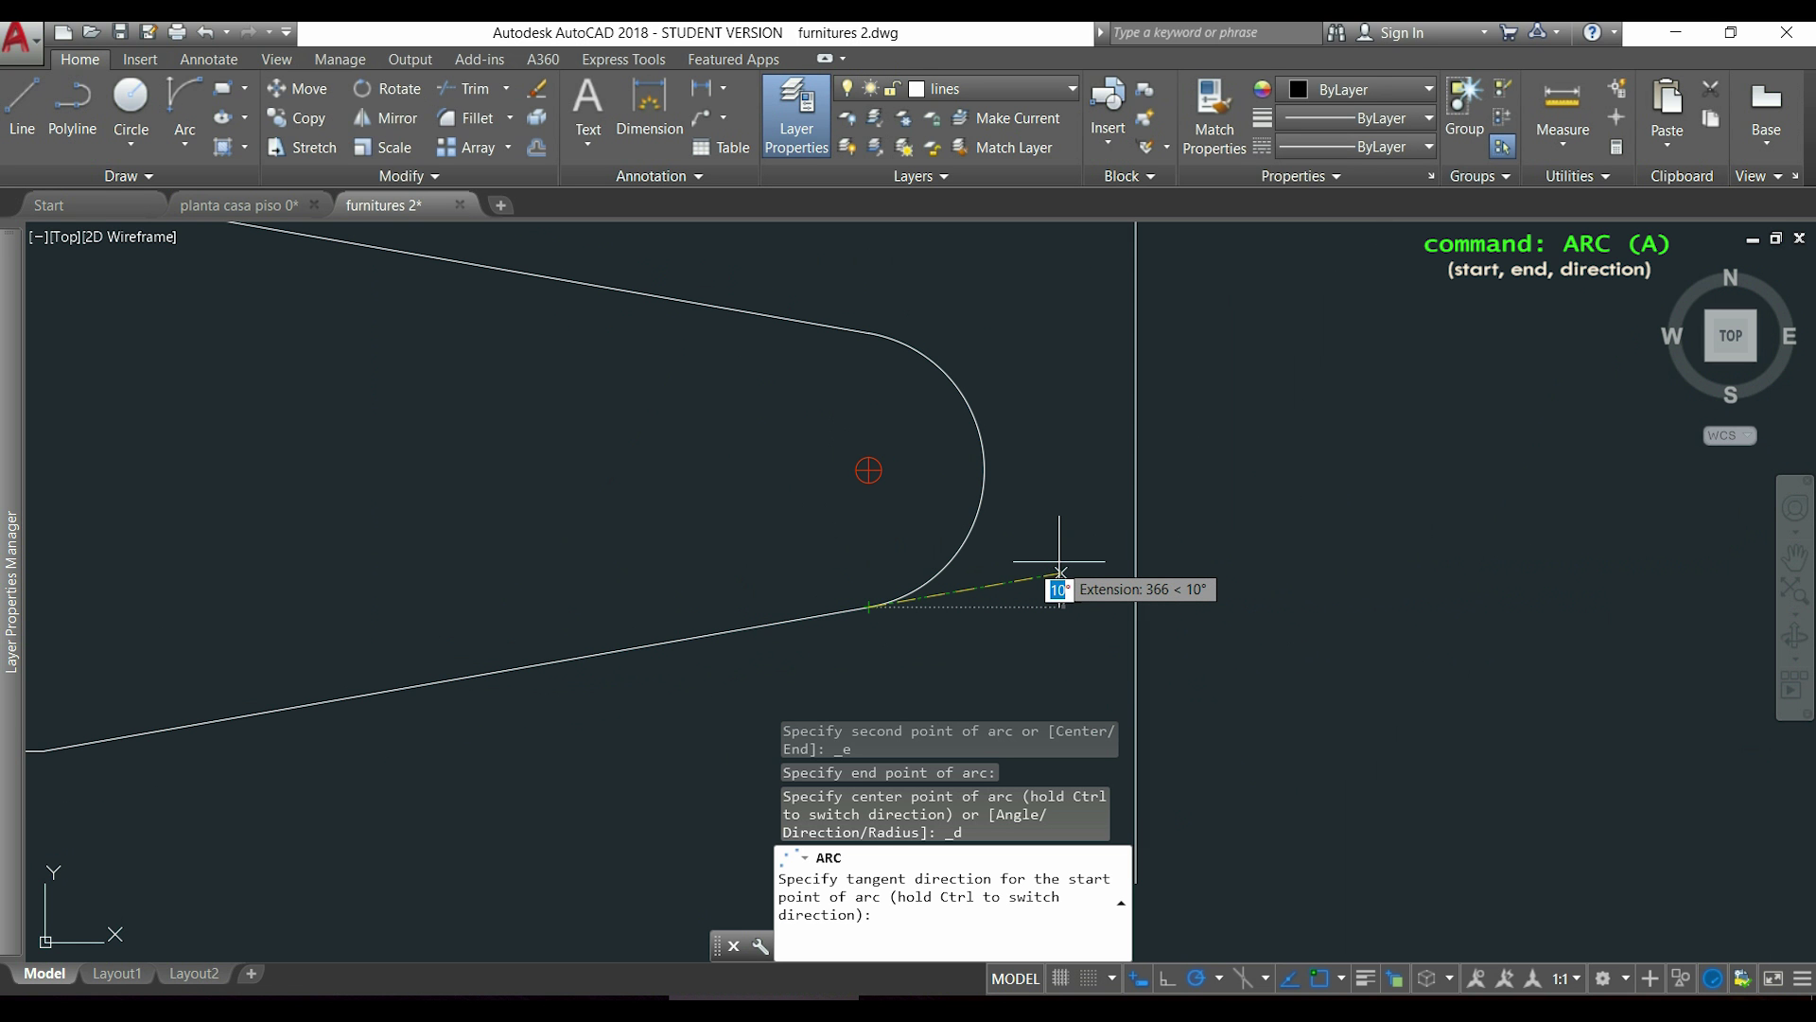
{"action": "left_click", "coordinate": [1060, 561]}
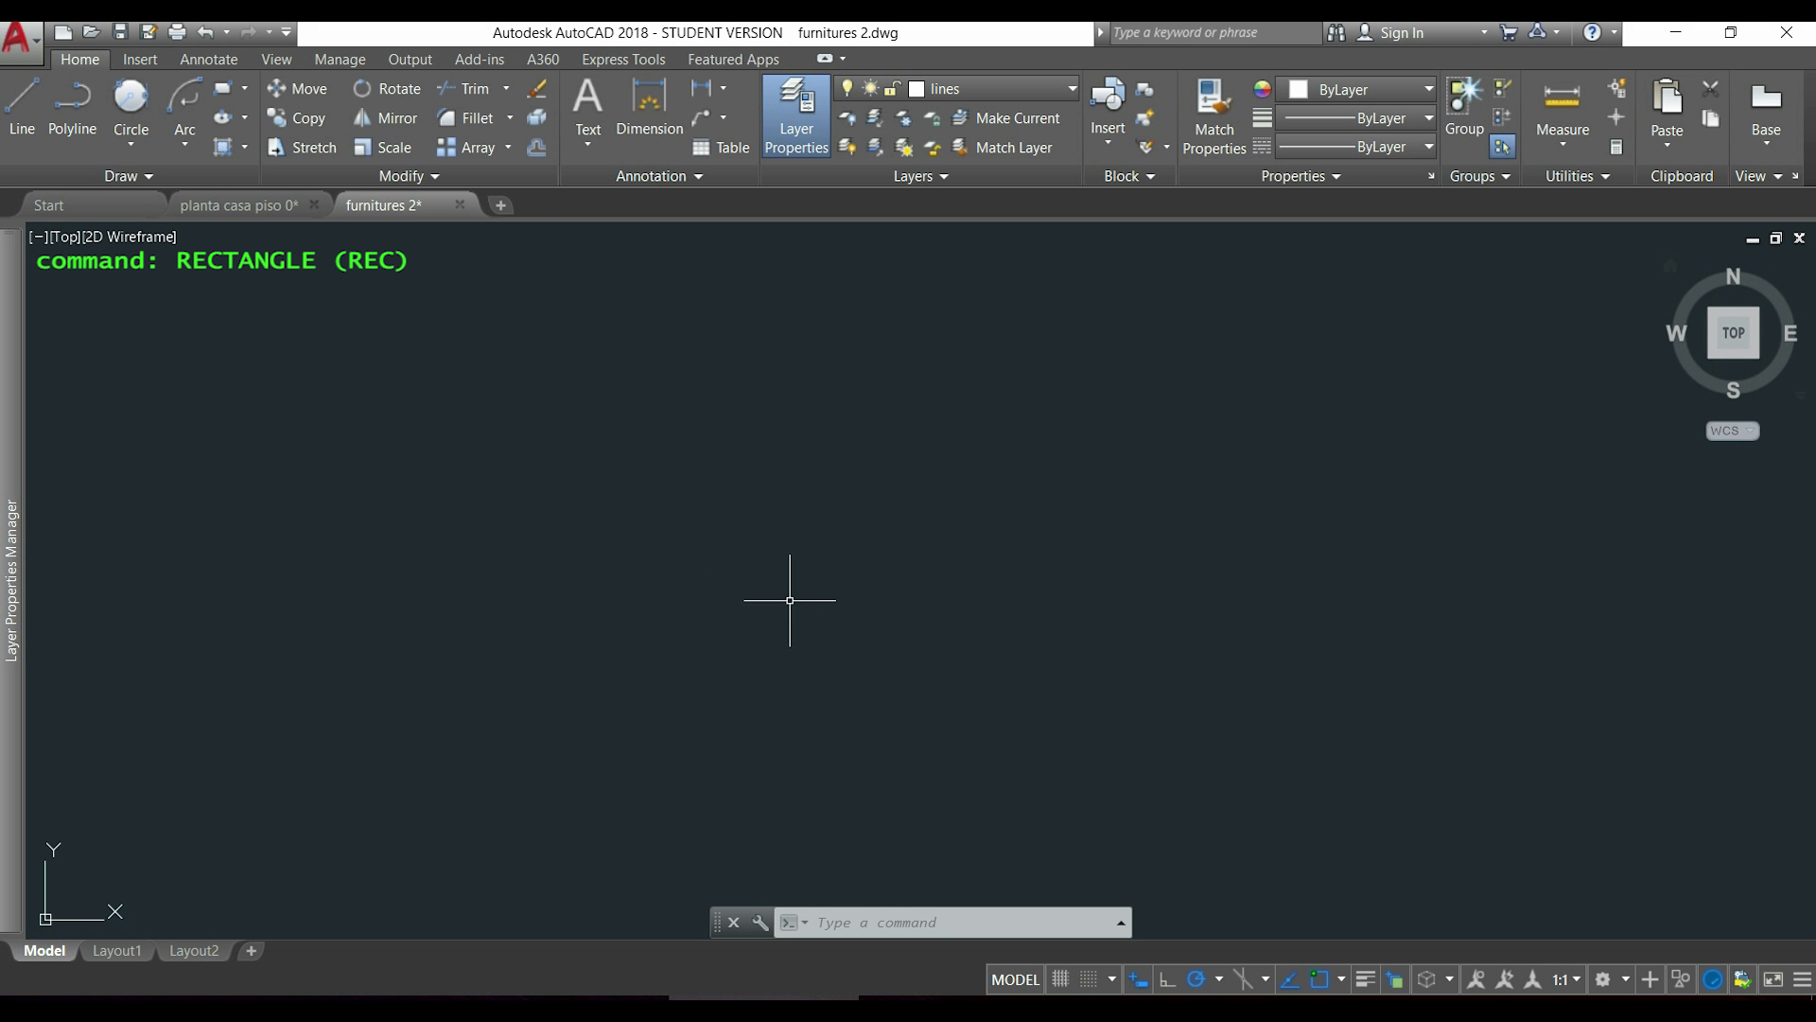
- Draw a rectangle 700 units wide and 500 units high in the empty drawing area
{"action": "left_click", "coordinate": [222, 91]}
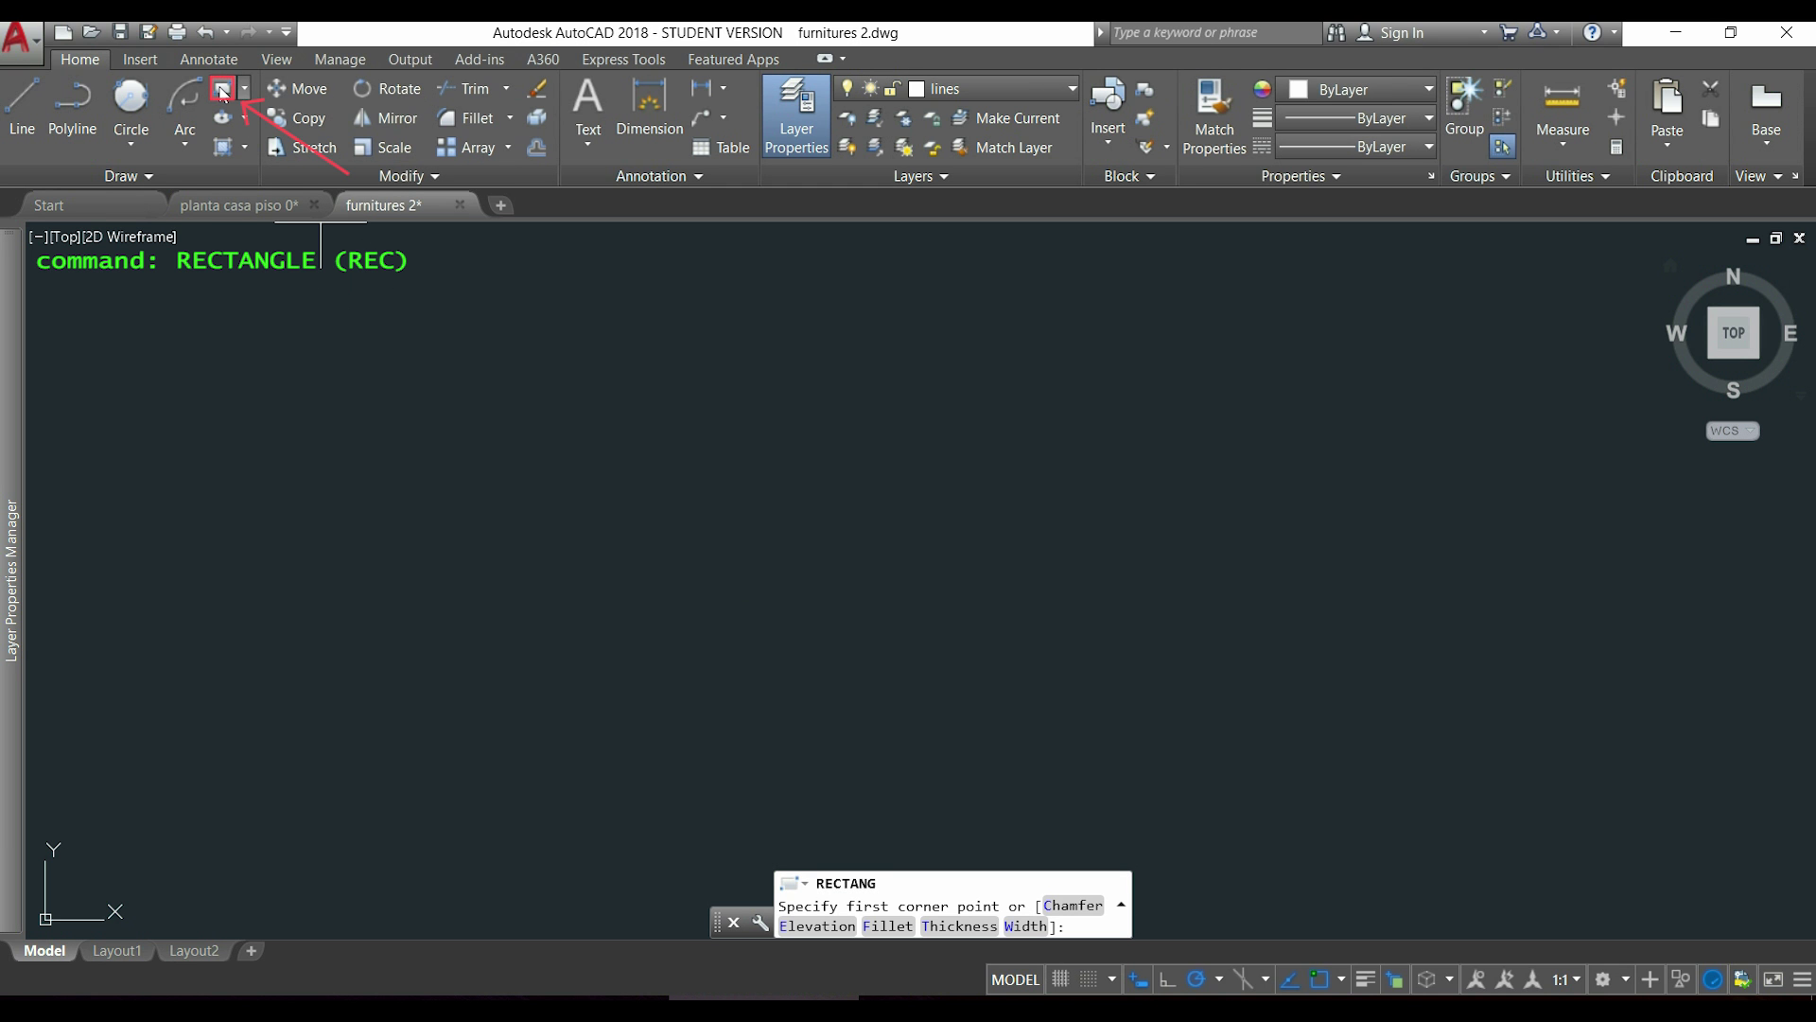
{"action": "left_click", "coordinate": [679, 603]}
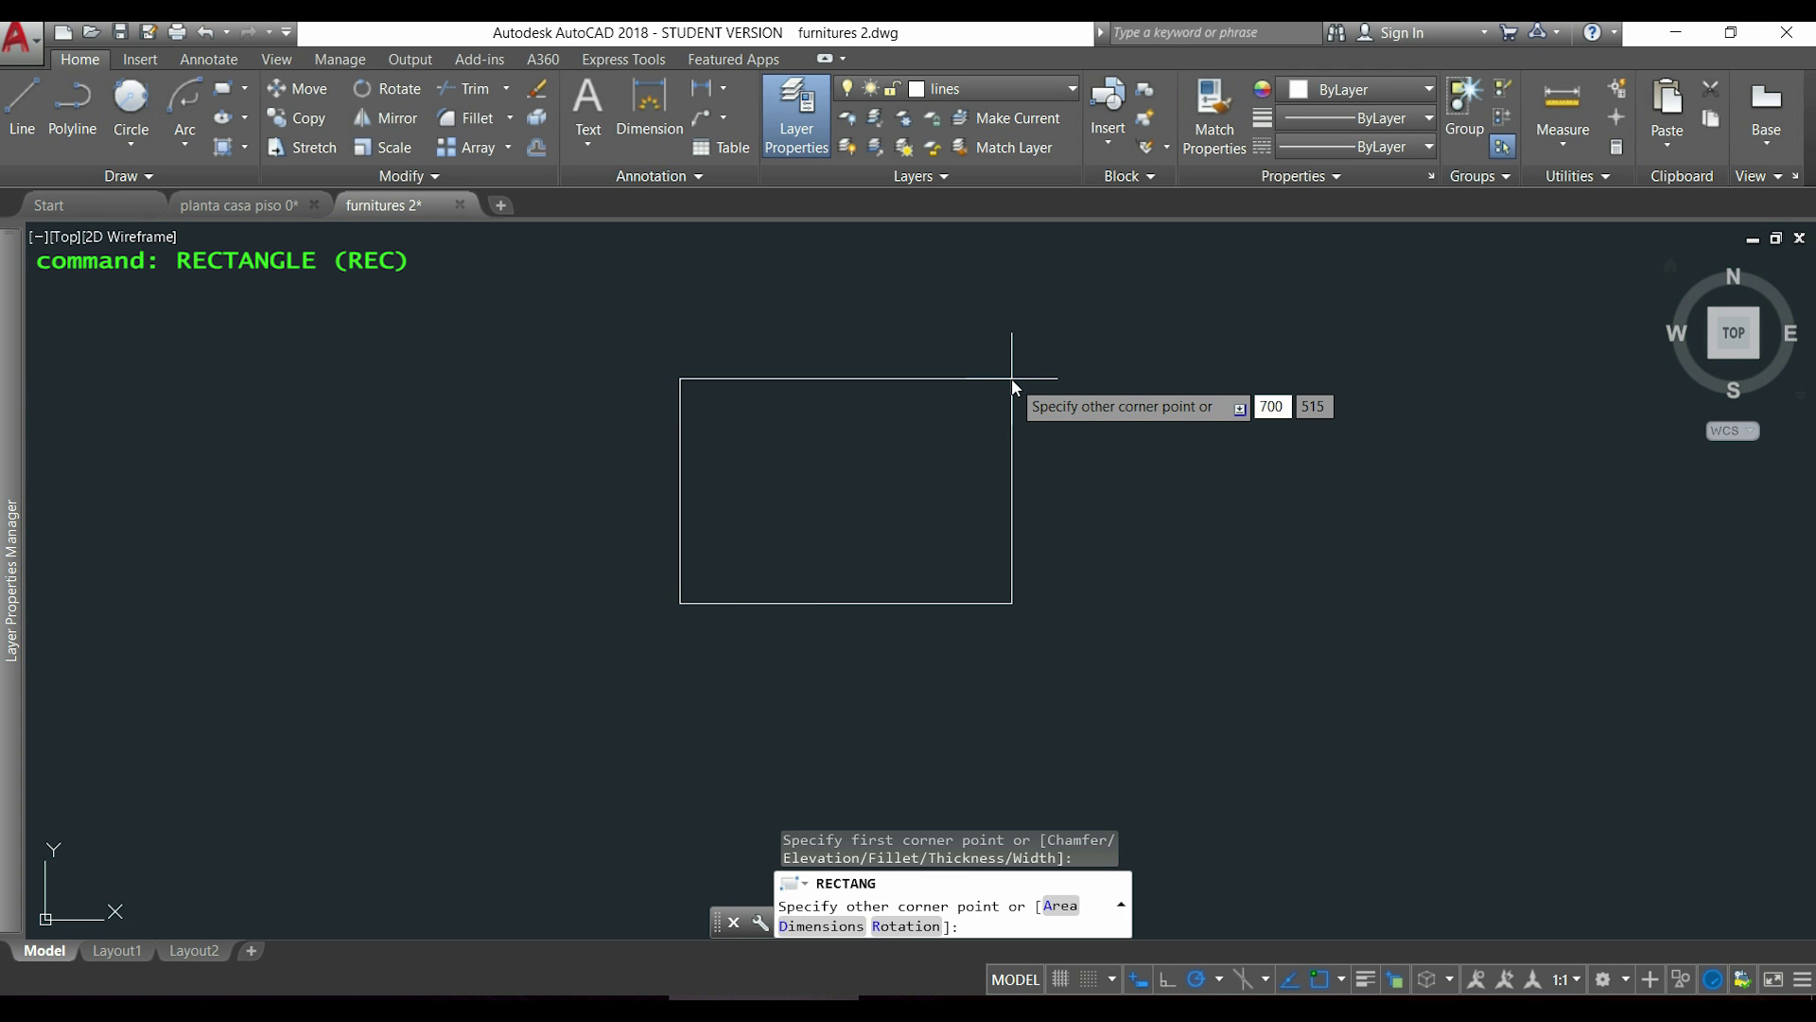
{"action": "key", "text": "Tab"}
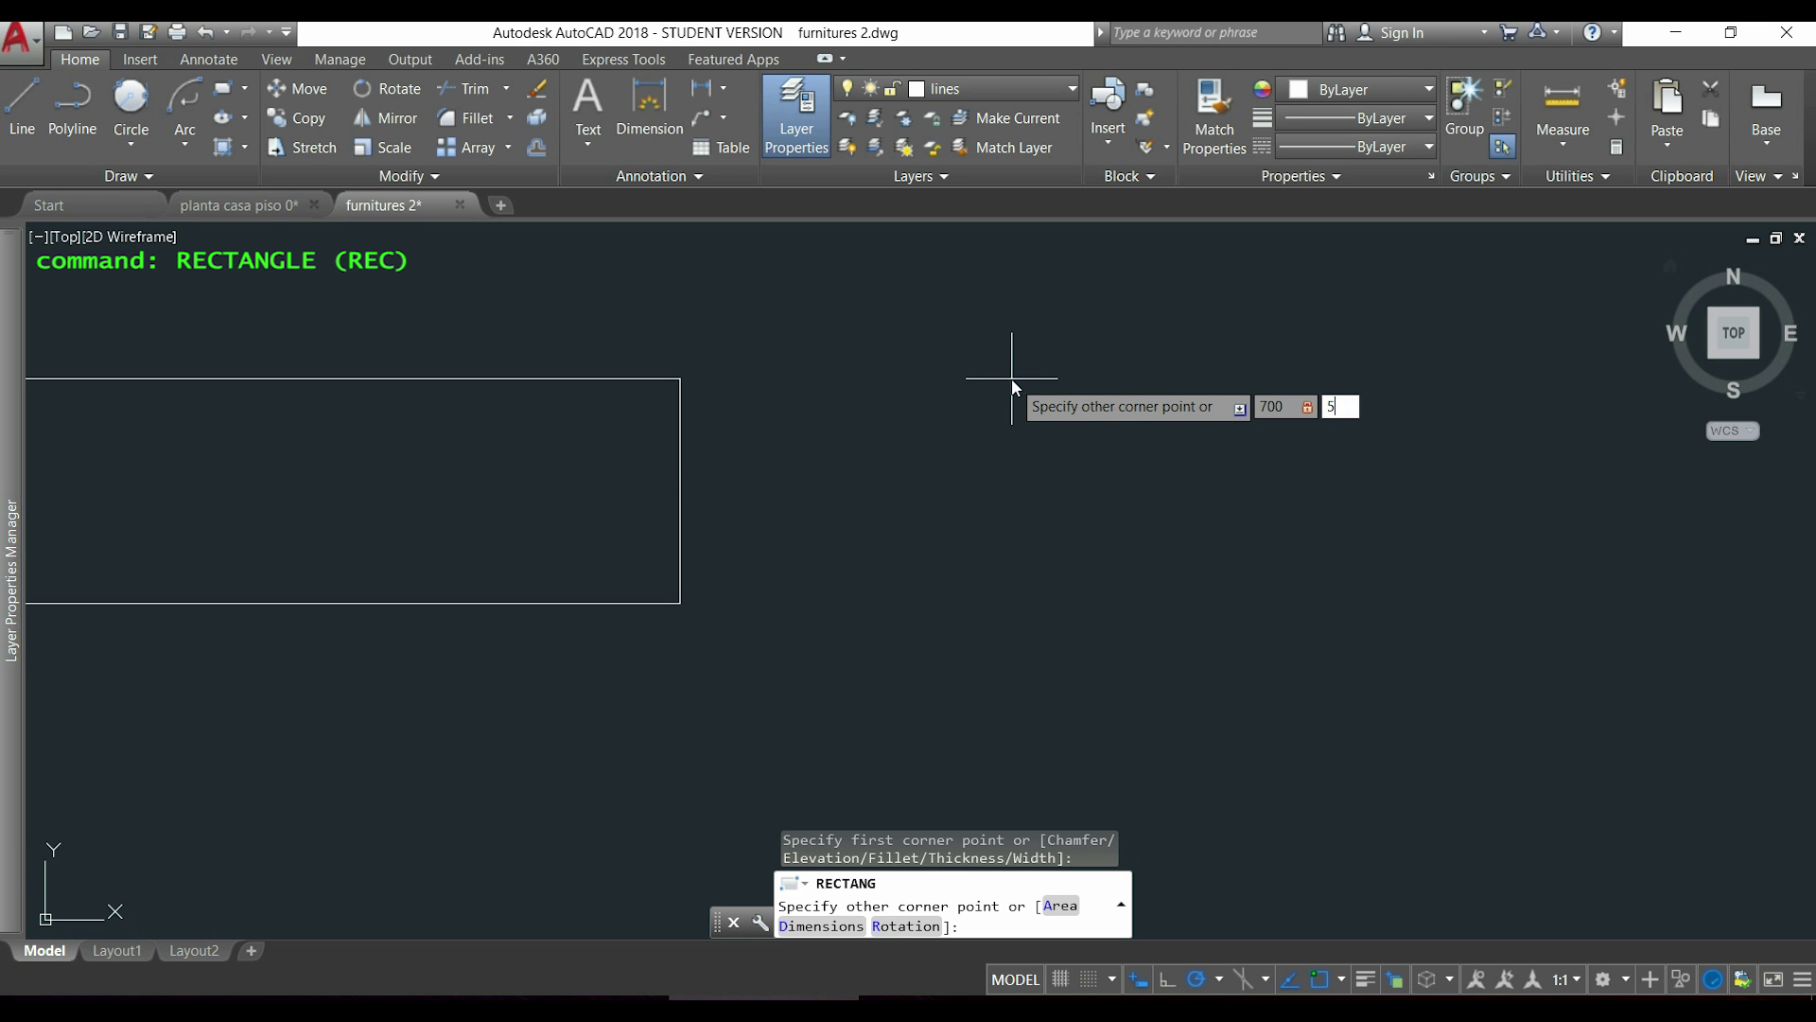
{"action": "type", "text": "500"}
{"action": "key", "text": "Return"}
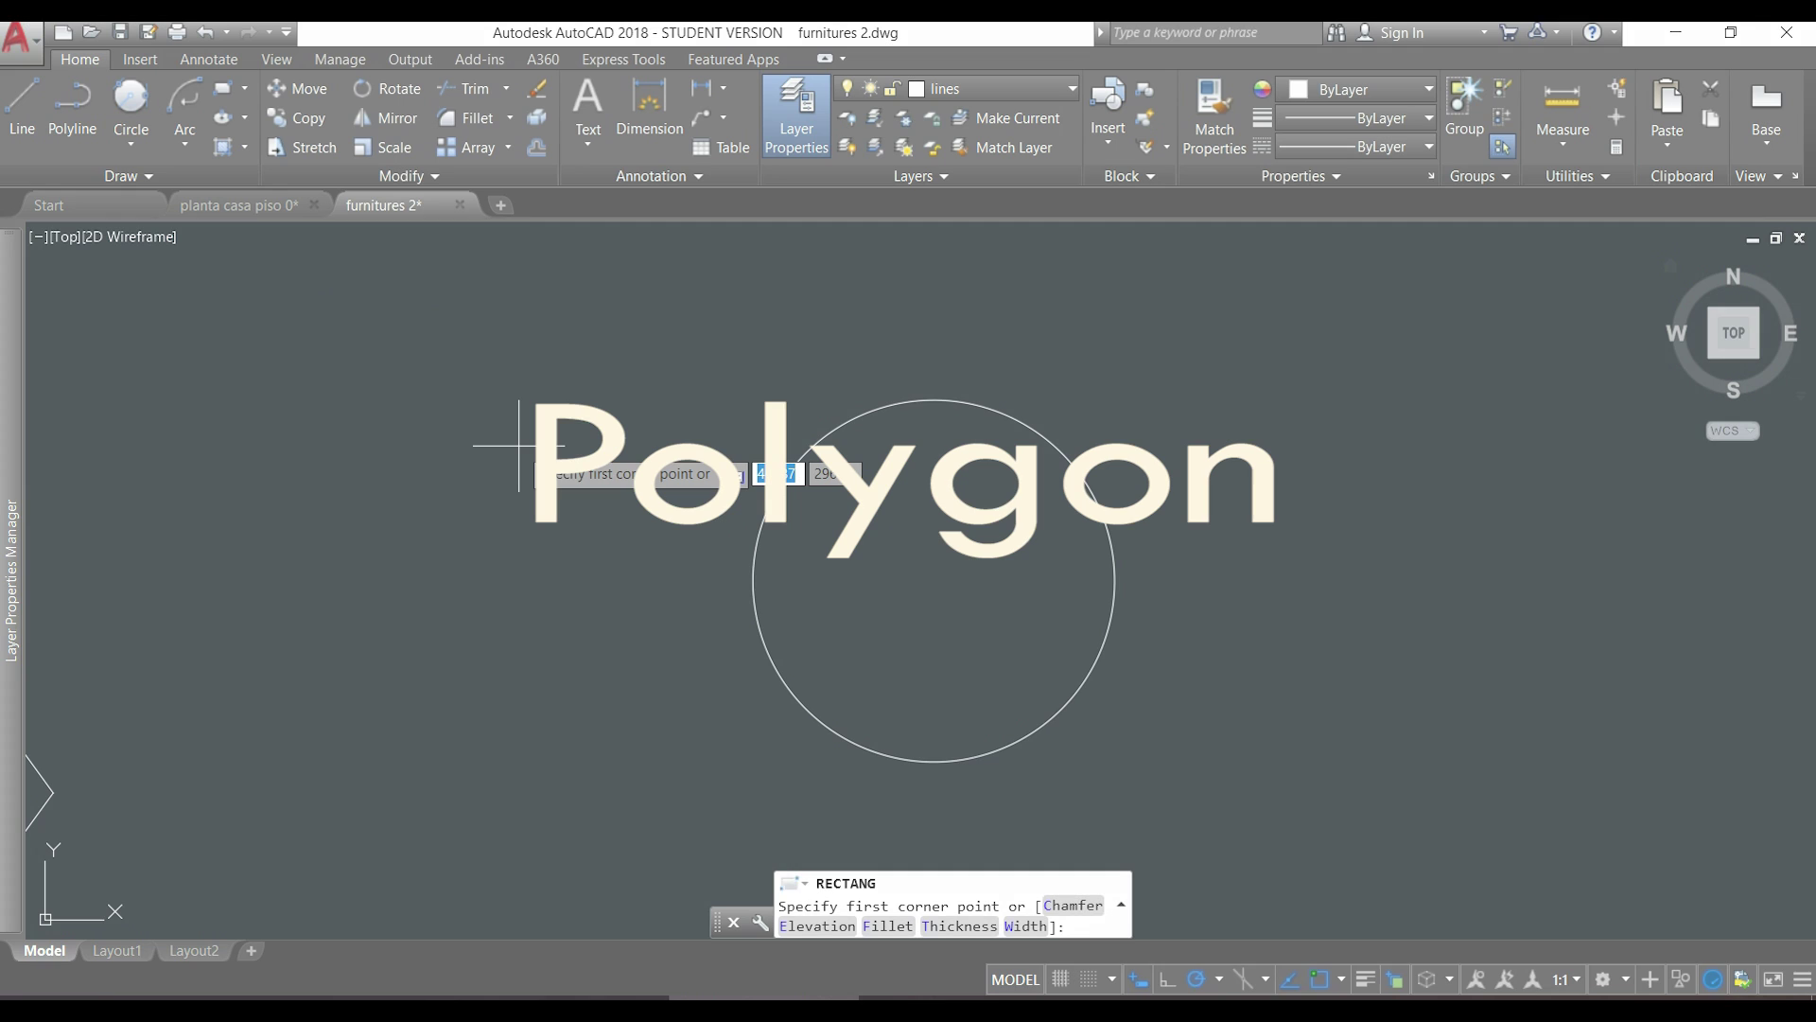
{"action": "key", "text": "Escape"}
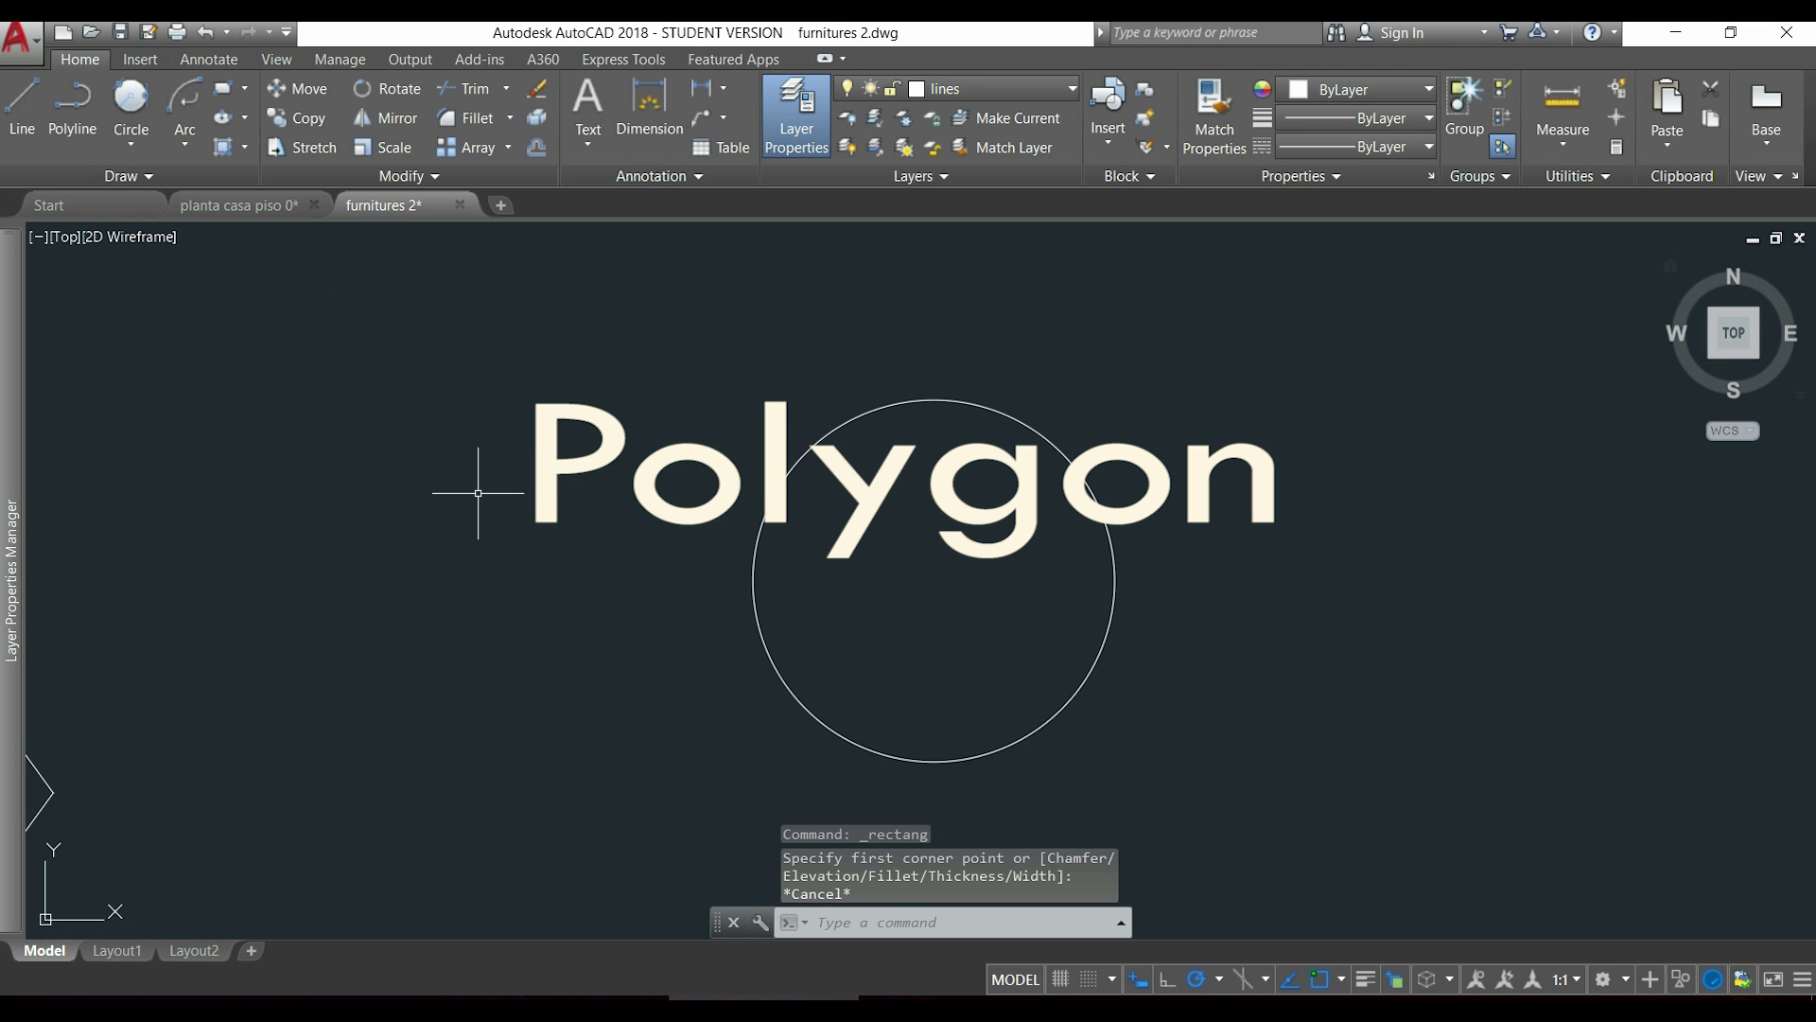
- Draw a six-sided polygon centered on the circle, inscribed in it, with a vertex at the circle's right quadrant
{"action": "left_click", "coordinate": [245, 88]}
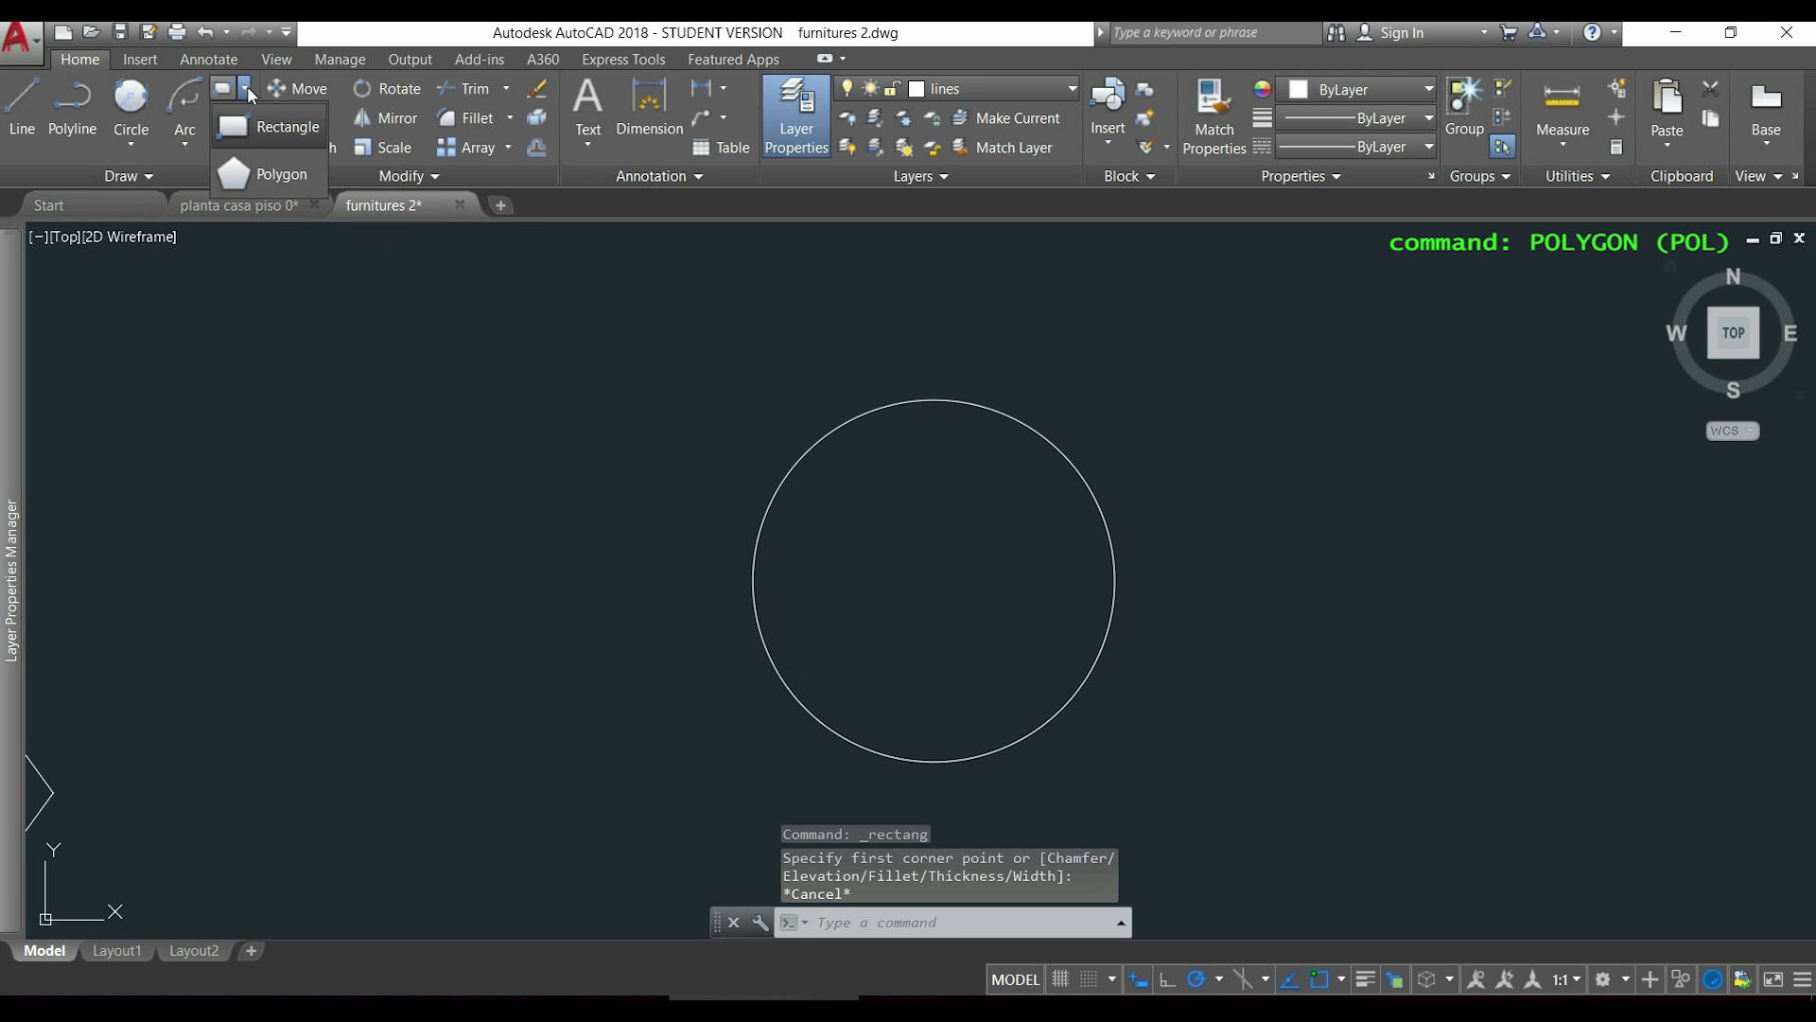
{"action": "left_click", "coordinate": [310, 193]}
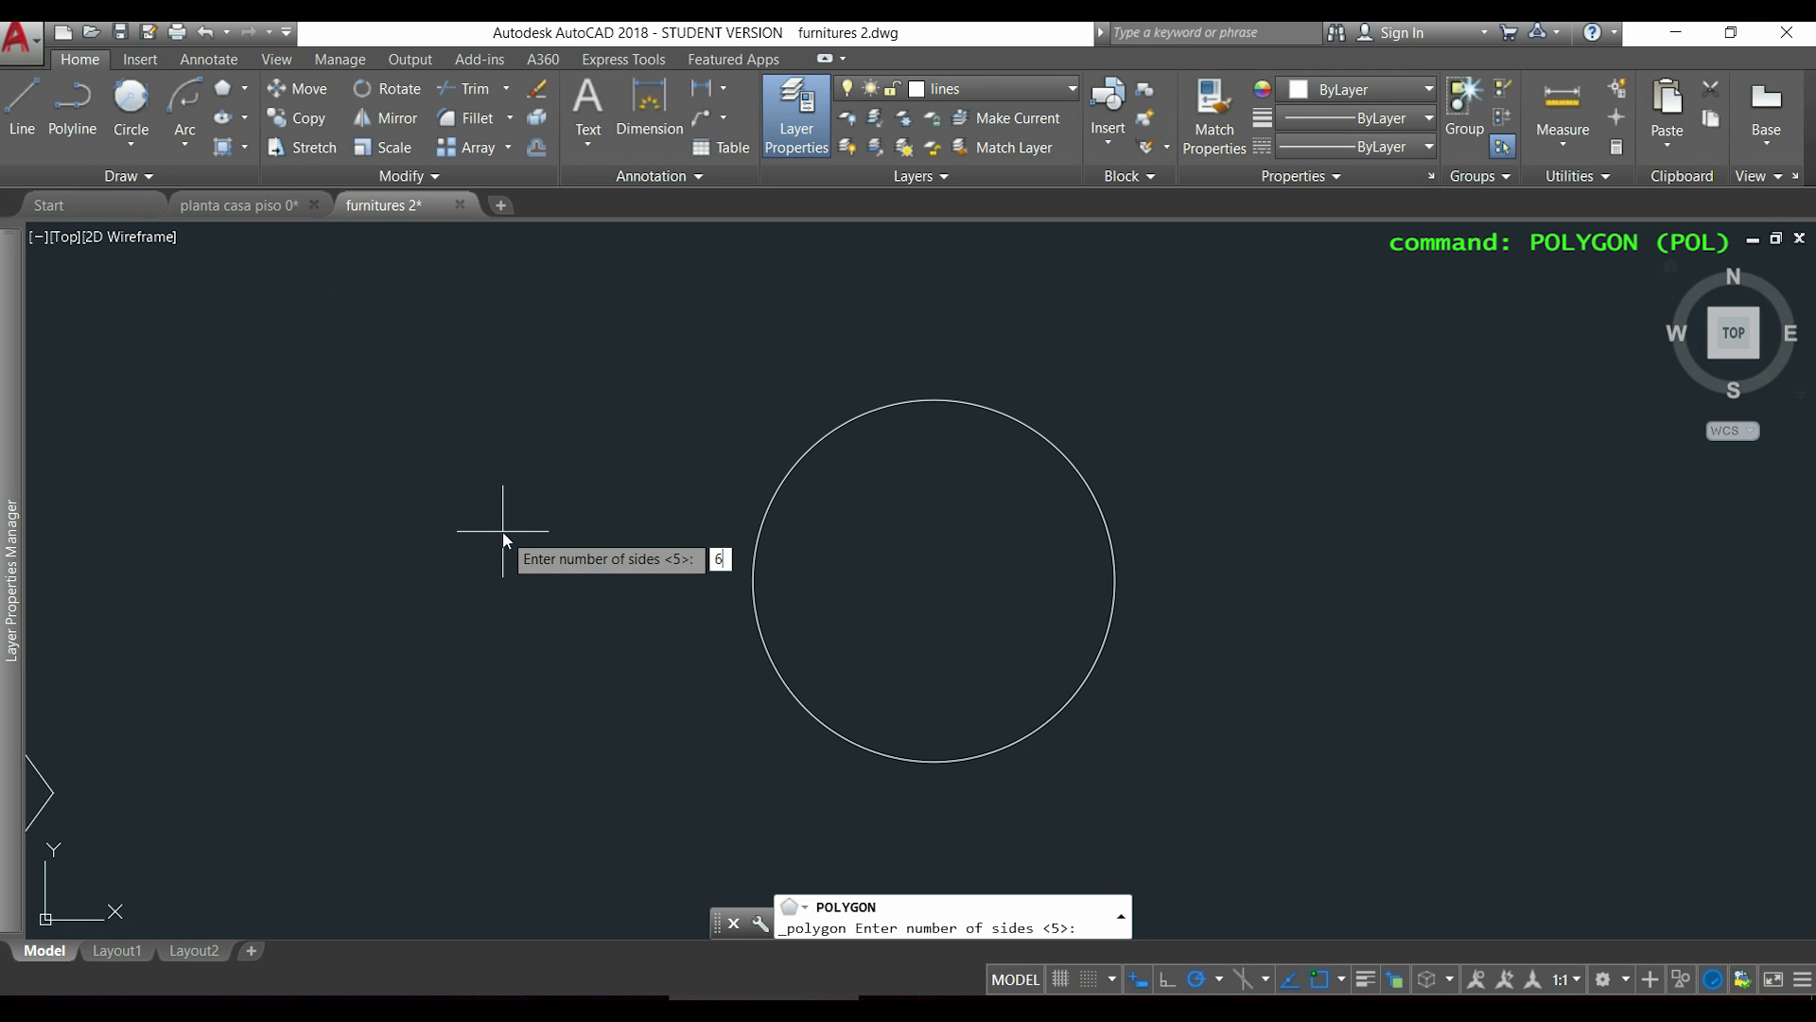
{"action": "key", "text": "Return"}
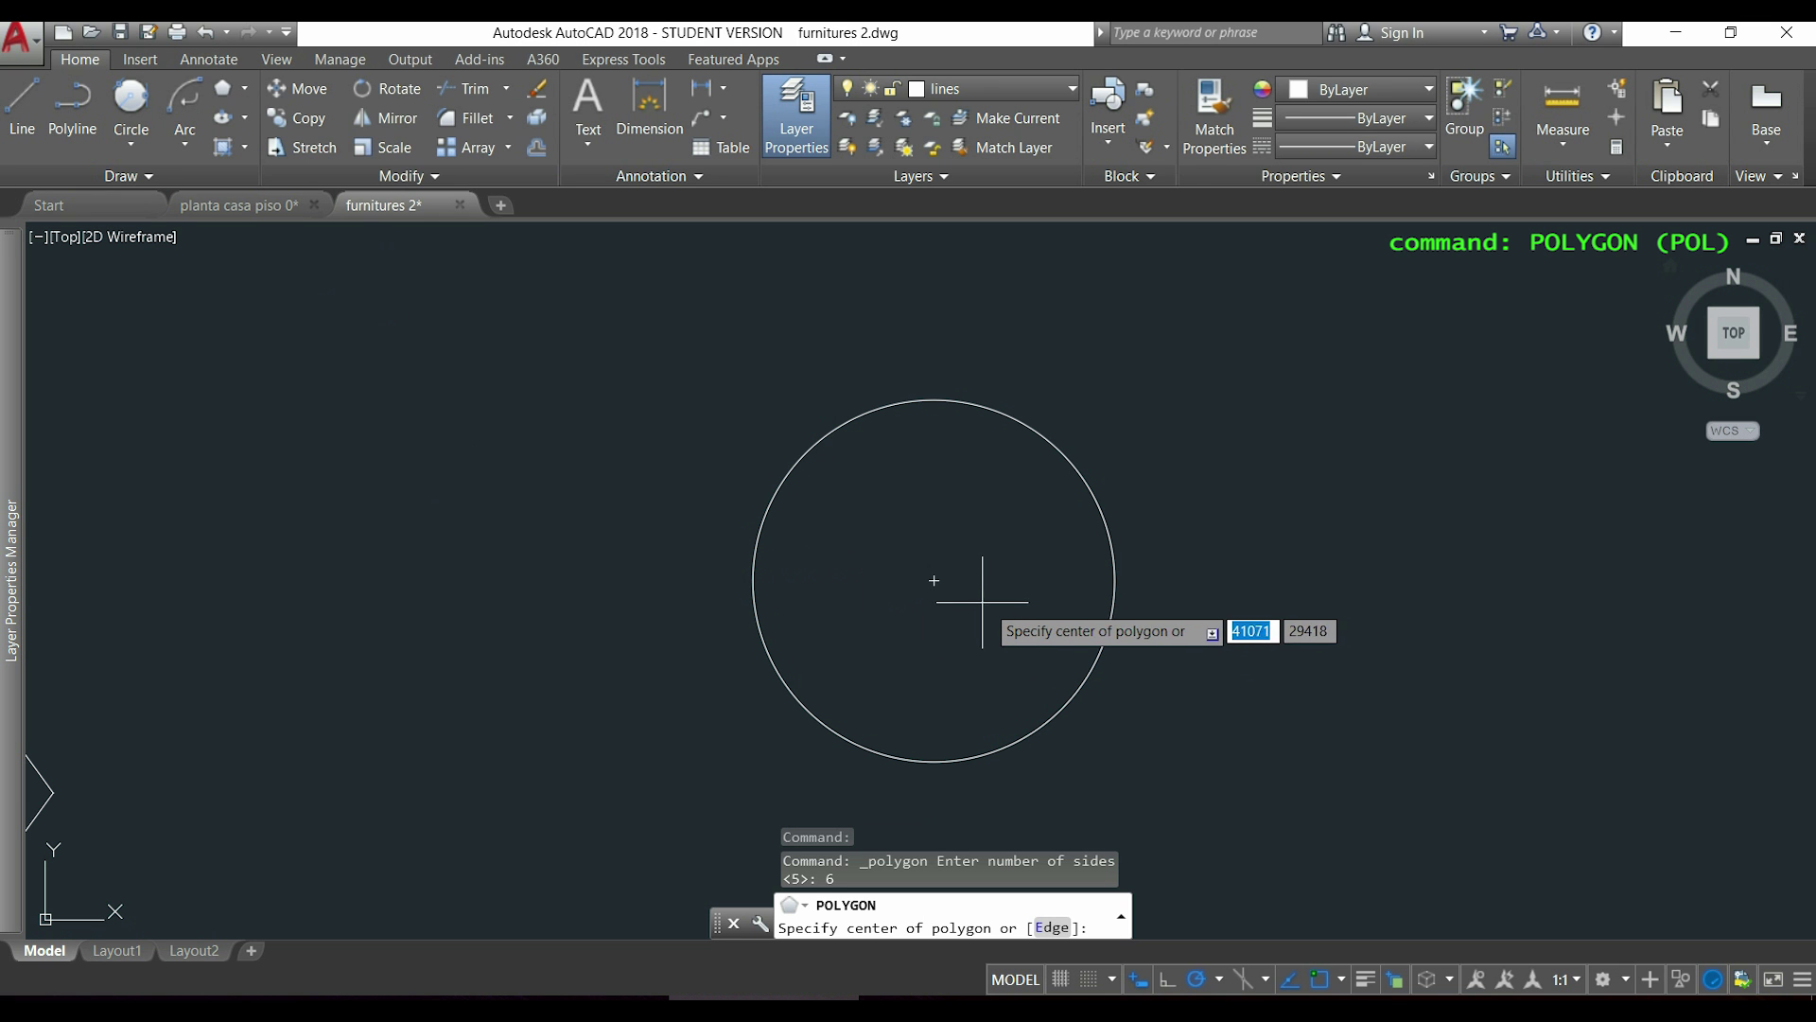
{"action": "left_click", "coordinate": [934, 580]}
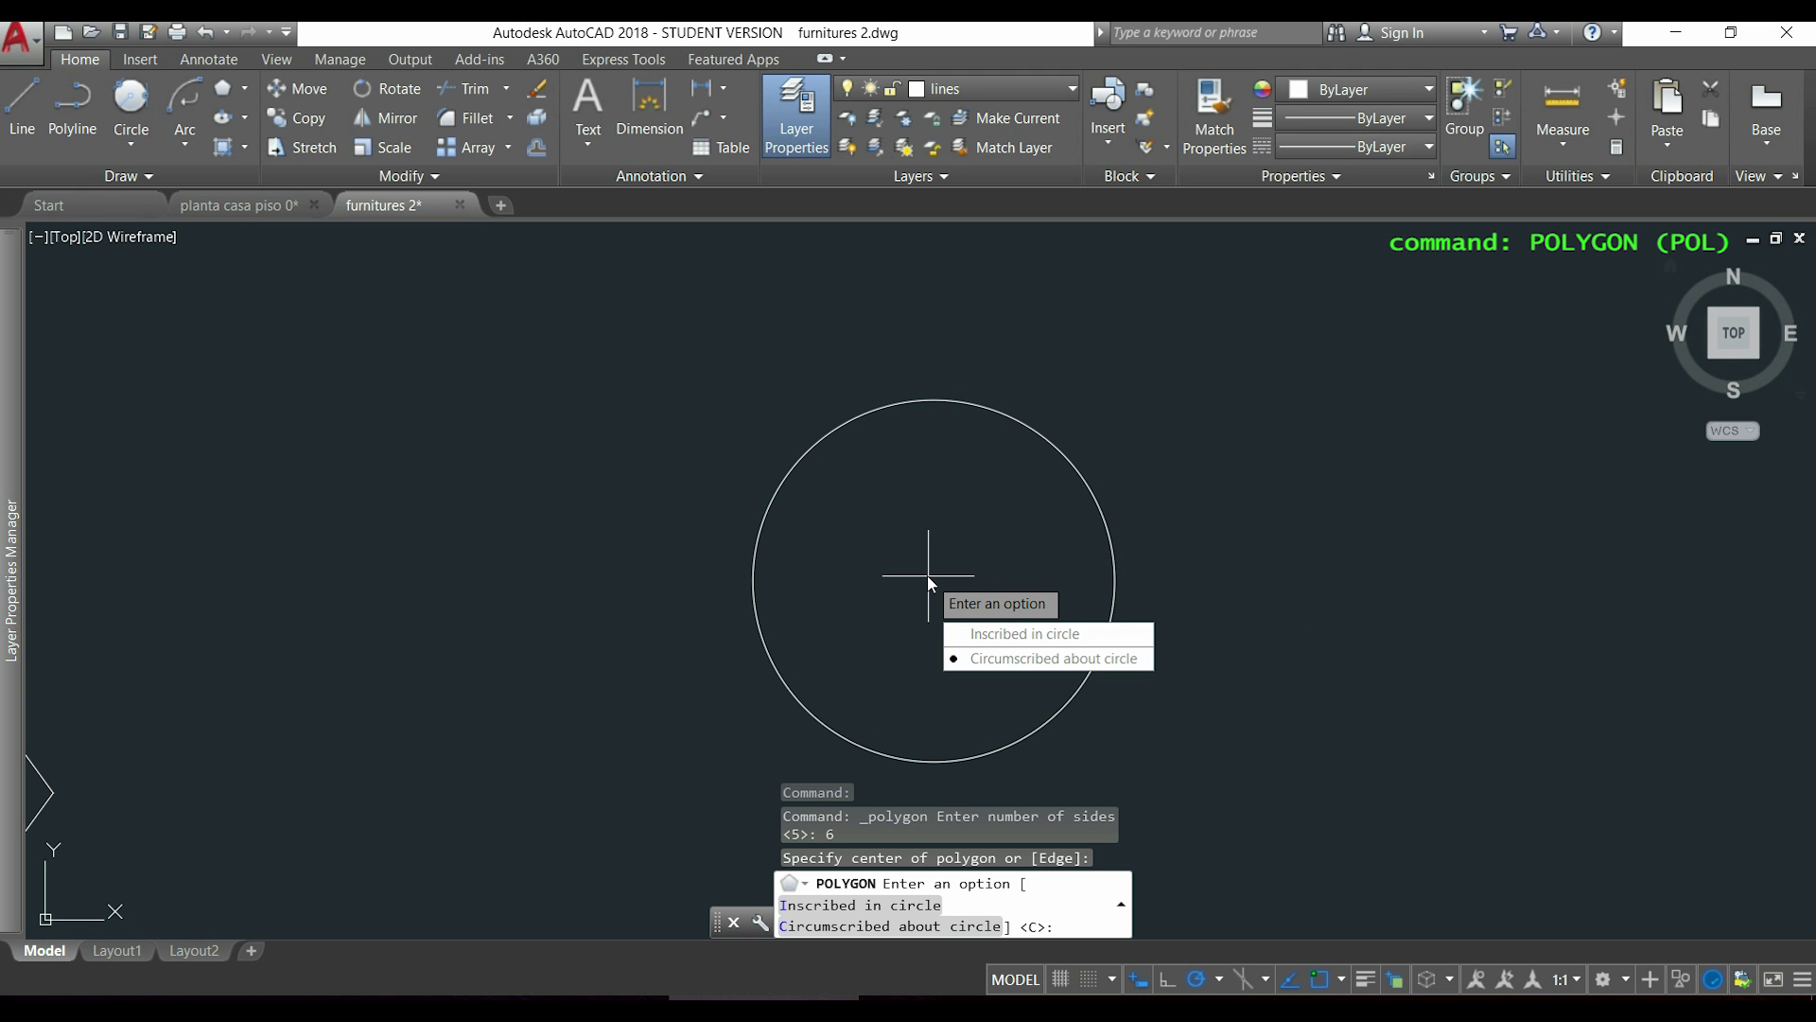
{"action": "left_click", "coordinate": [1079, 646]}
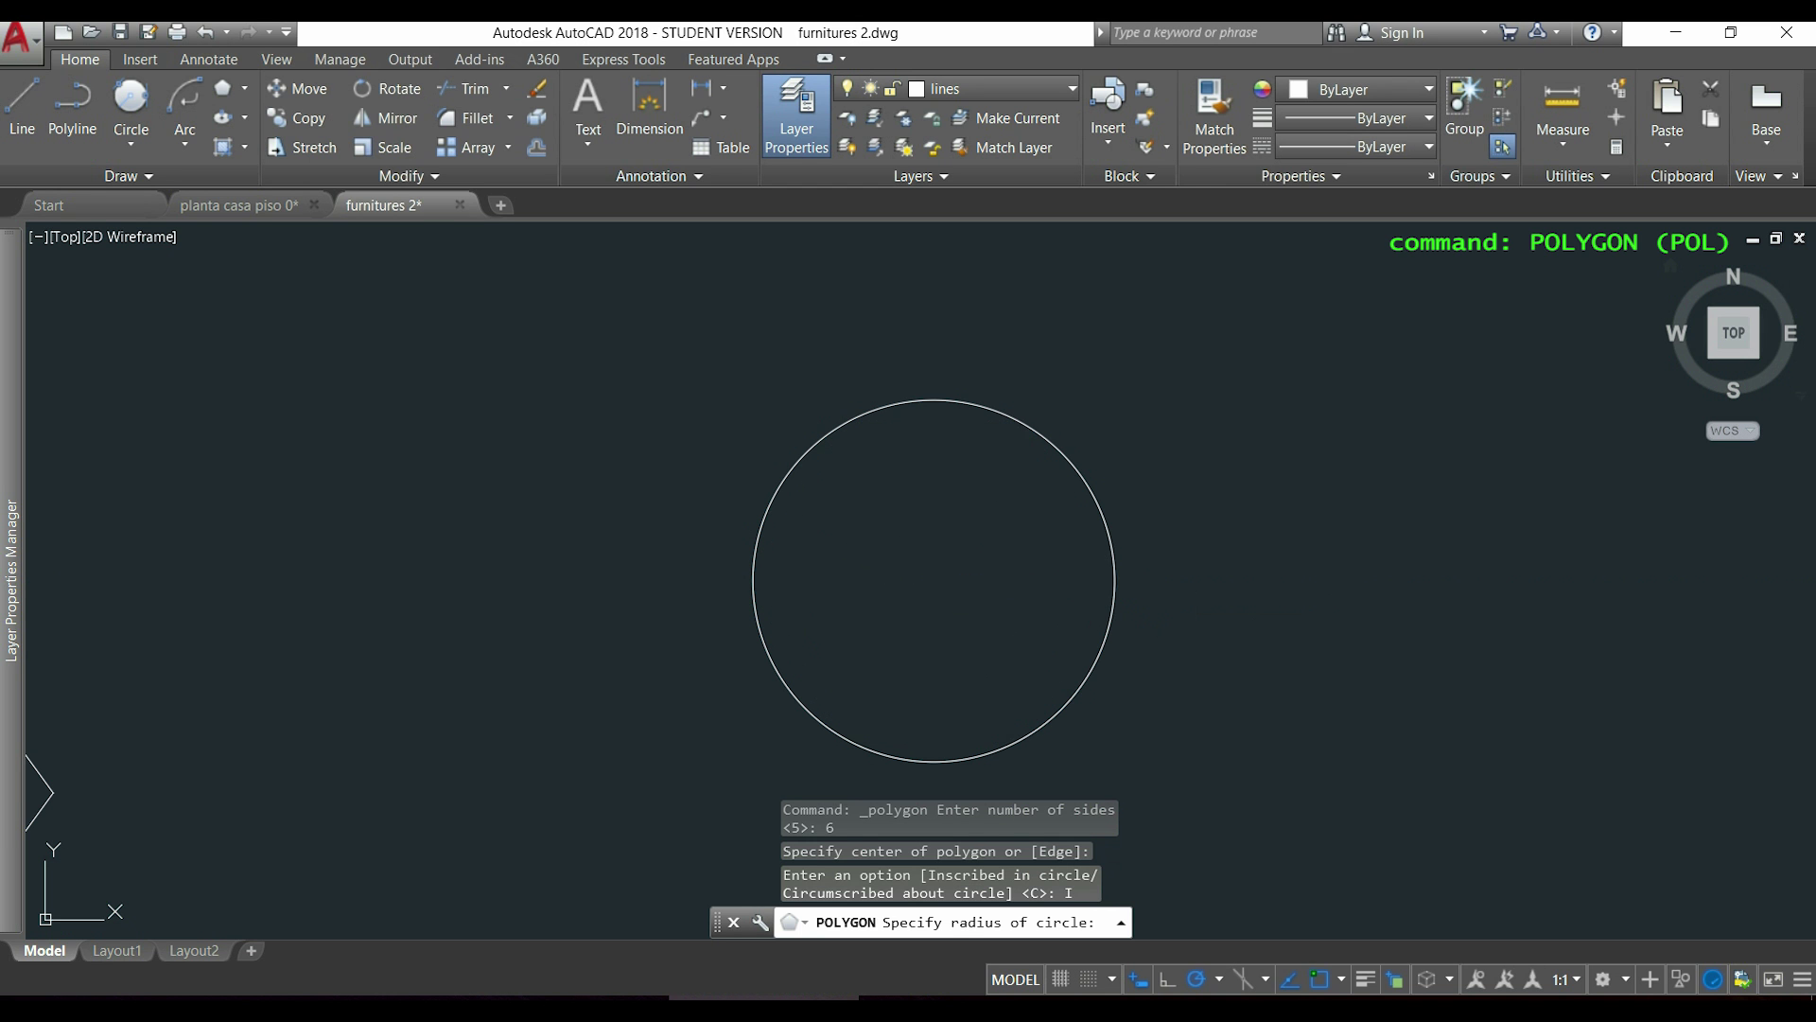
{"action": "left_click", "coordinate": [1117, 580]}
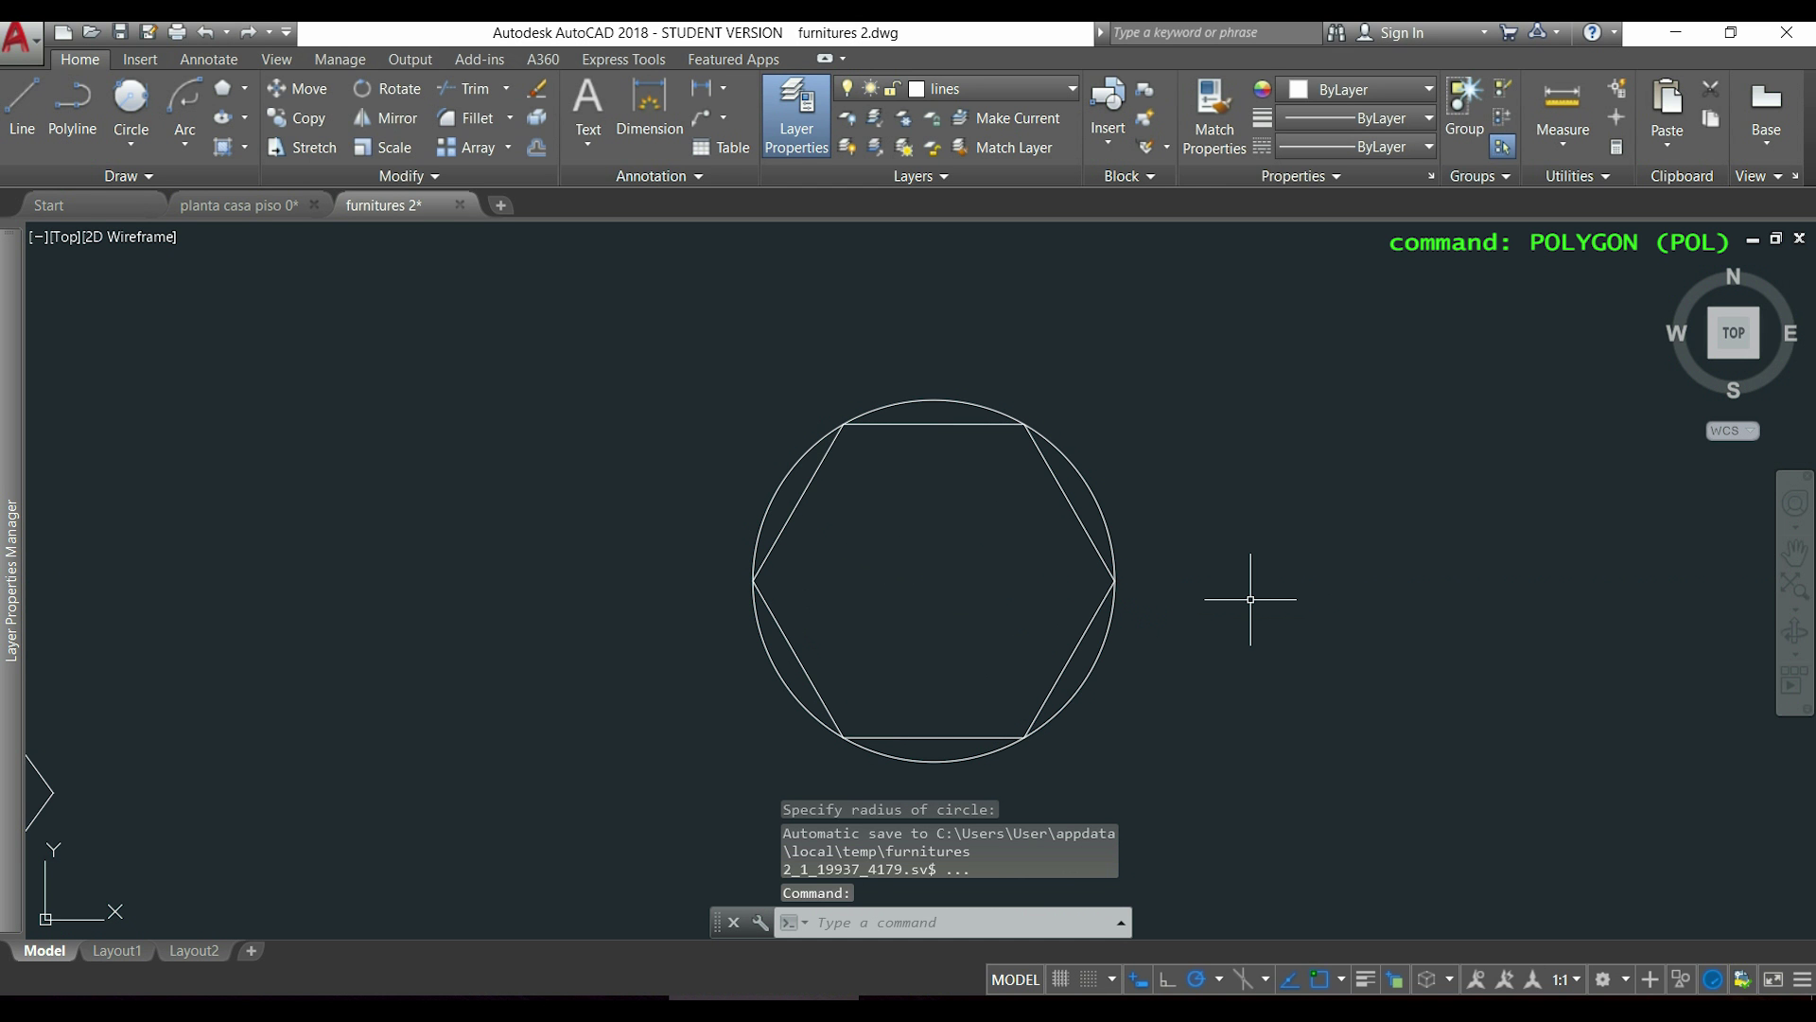
- Draw a six-sided polygon circumscribed about the circle from its center, with the radius reaching the circle's right quadrant
{"action": "key", "text": "Return"}
{"action": "key", "text": "Return"}
{"action": "left_click", "coordinate": [935, 579]}
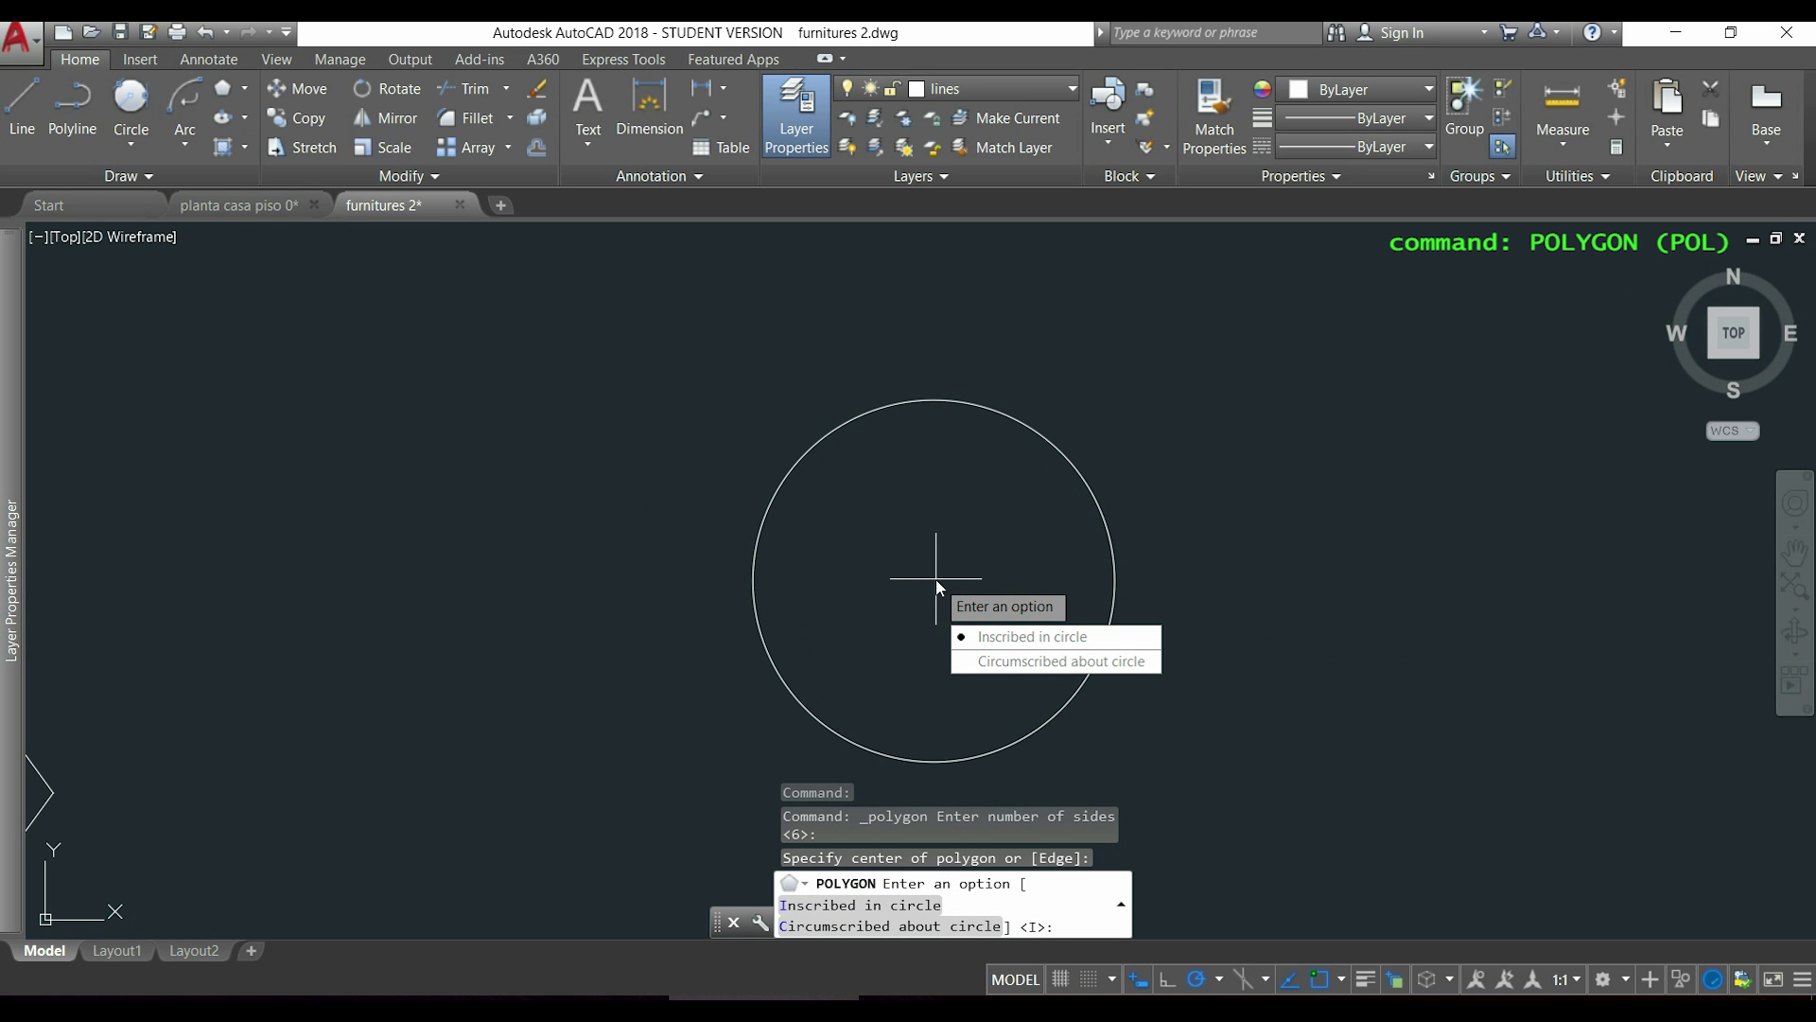
{"action": "left_click", "coordinate": [1114, 661]}
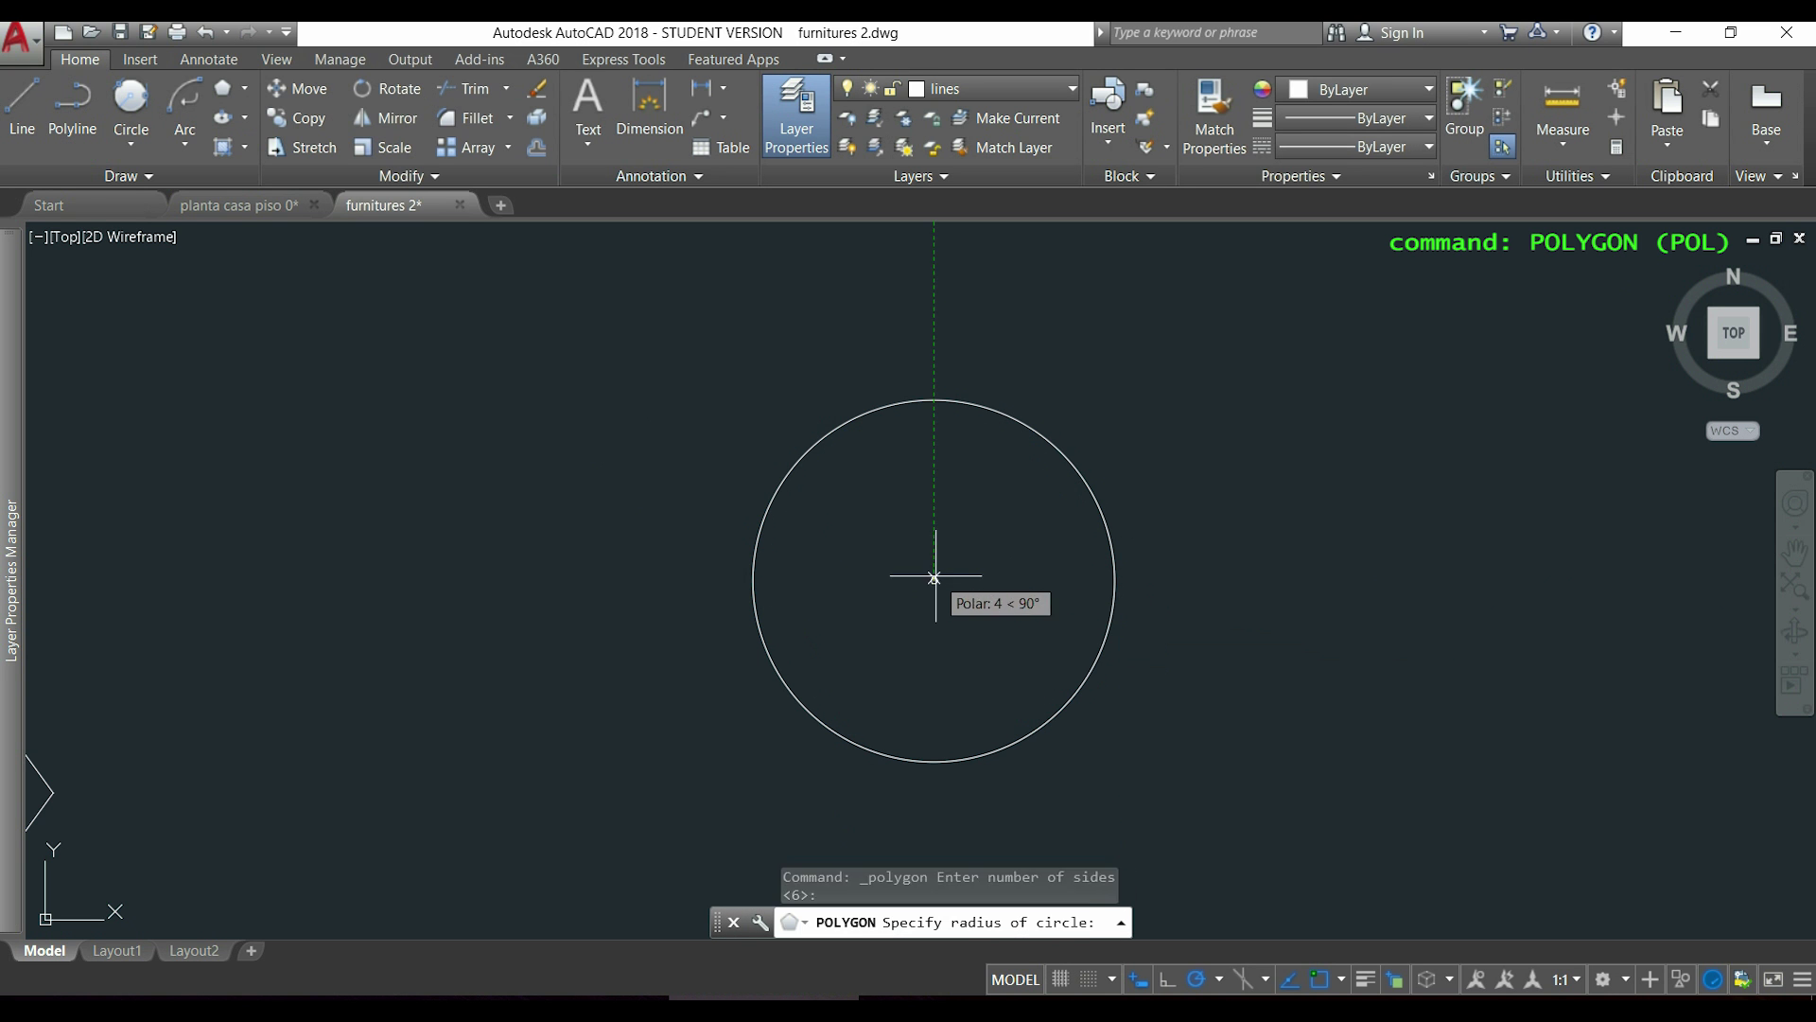
{"action": "left_click", "coordinate": [1116, 583]}
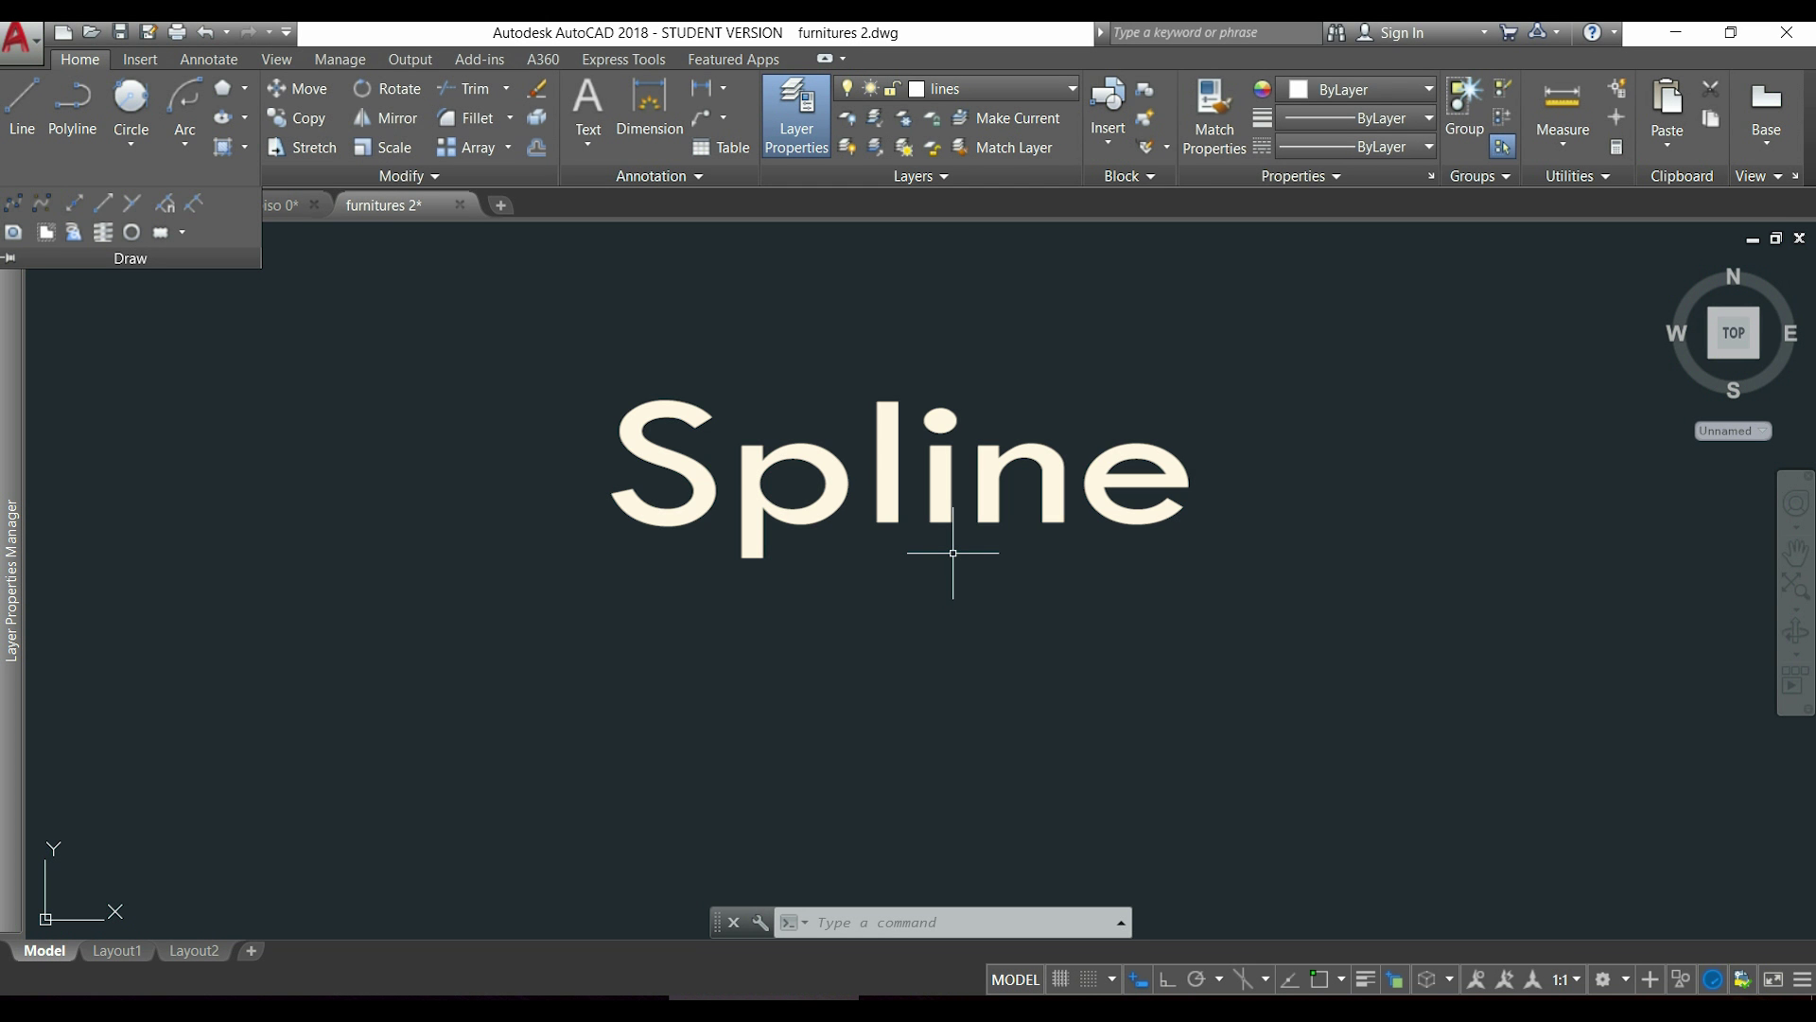
- Draw a closed control-vertices spline as an irregular elongated outline in the empty drawing area
{"action": "left_click", "coordinate": [955, 554]}
{"action": "key", "text": "Escape"}
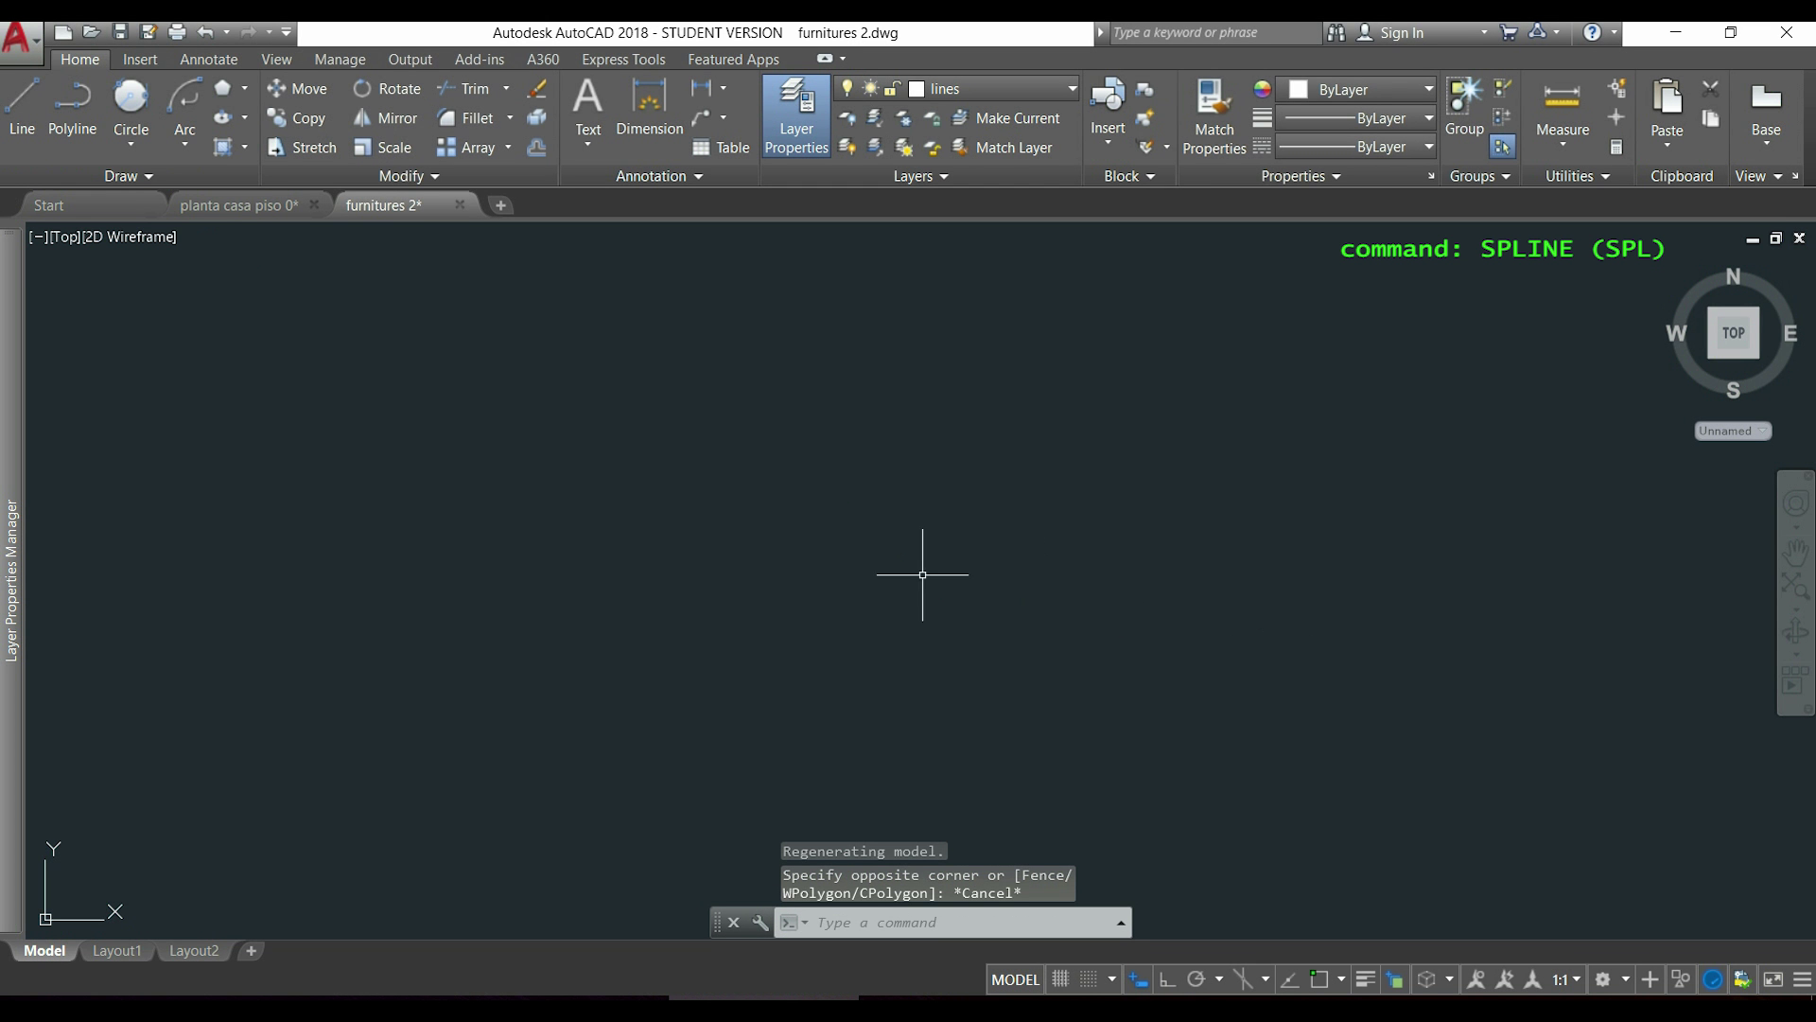
{"action": "left_click", "coordinate": [132, 176]}
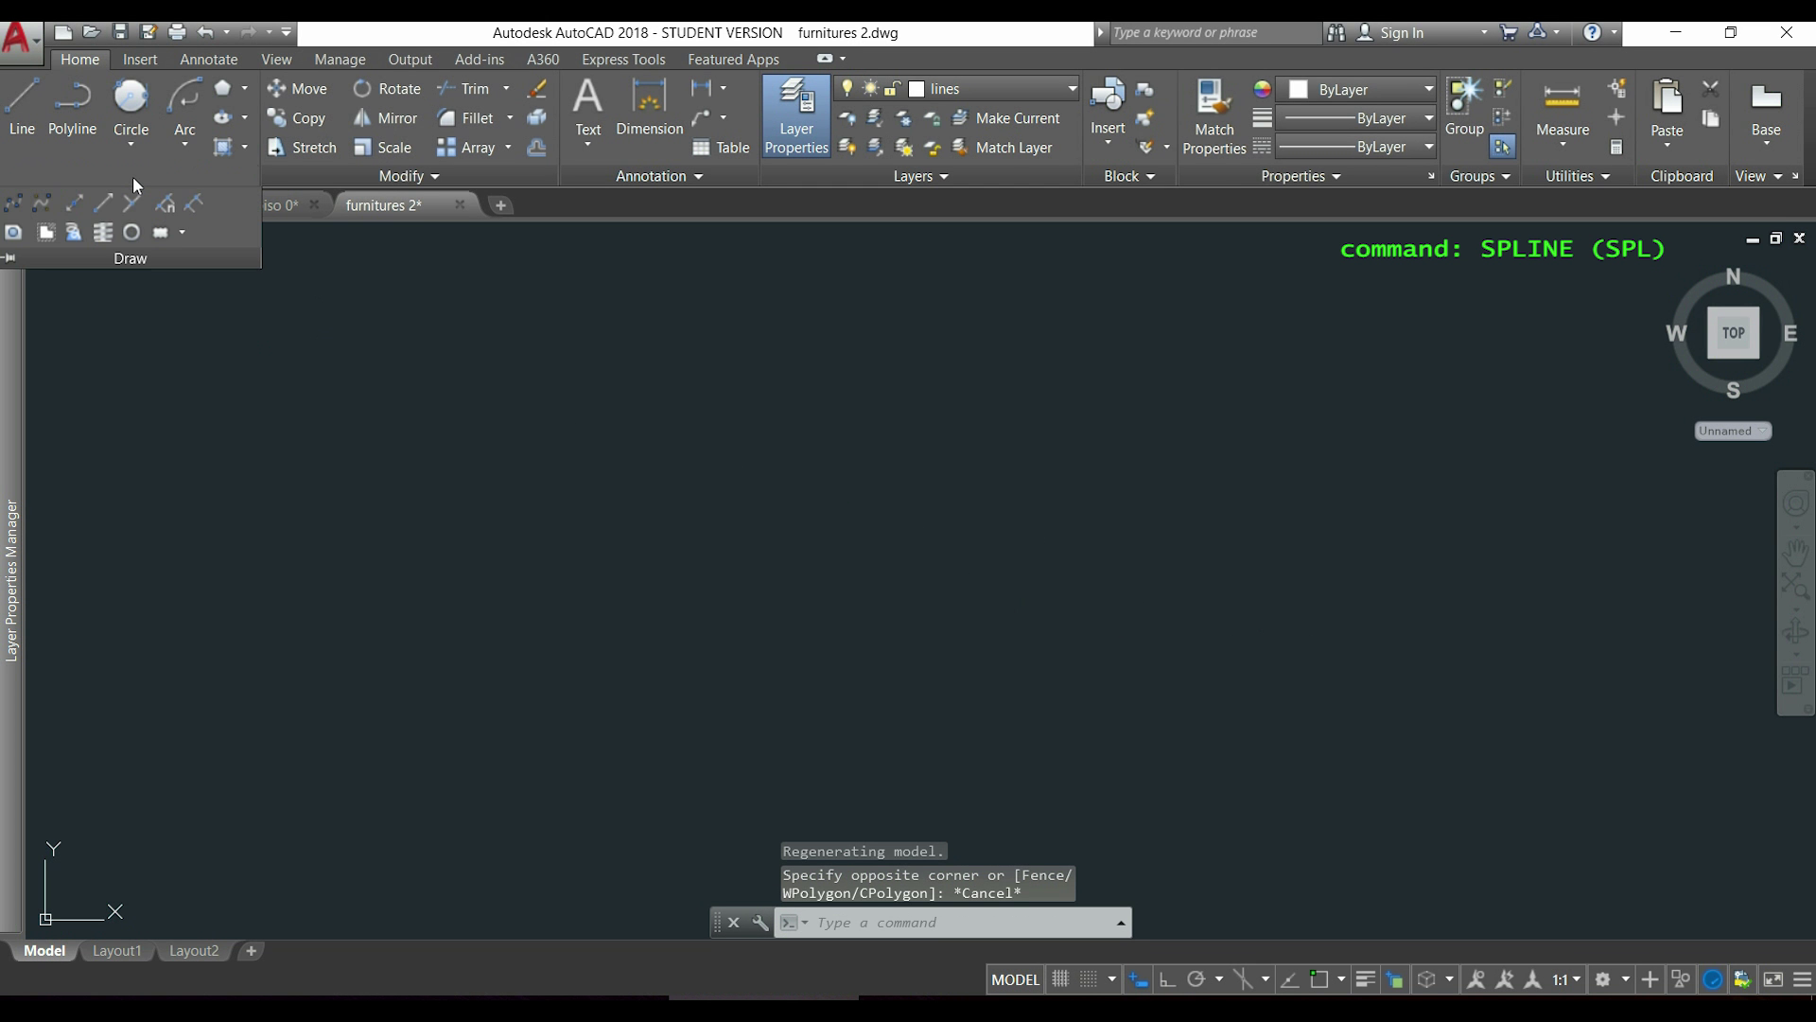
{"action": "left_click", "coordinate": [39, 206]}
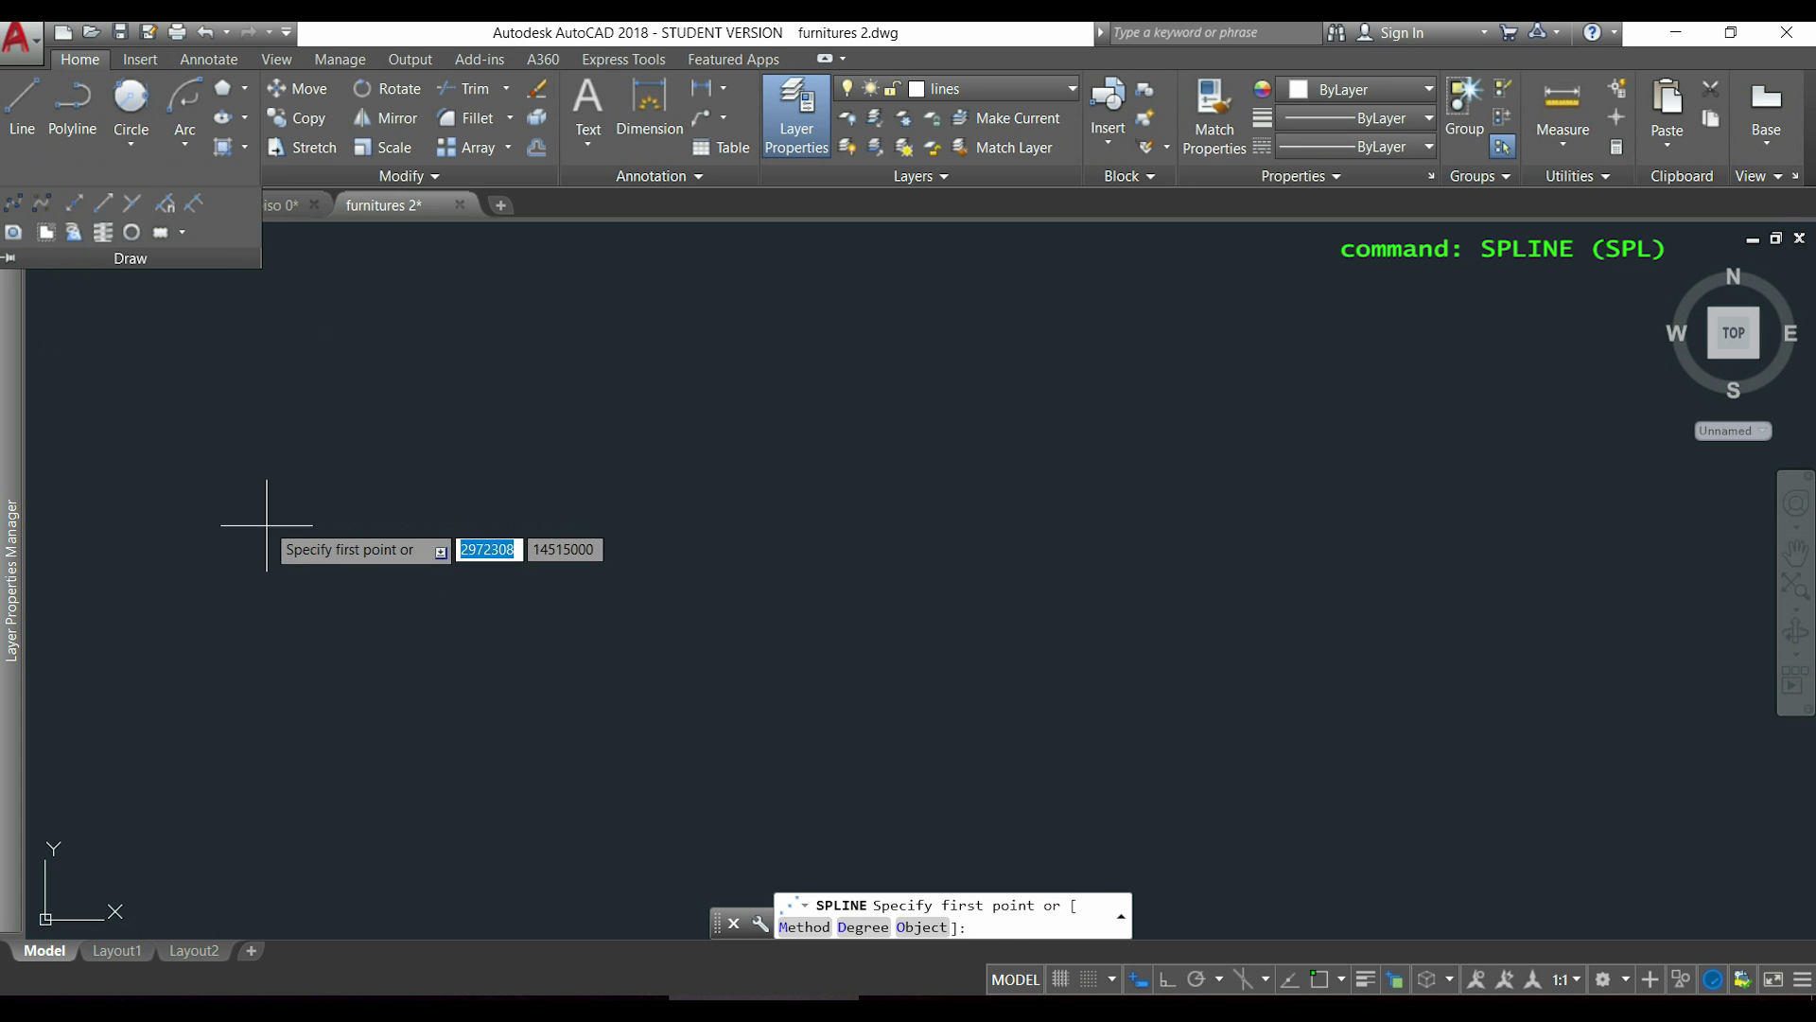
{"action": "left_click", "coordinate": [296, 575]}
{"action": "left_click", "coordinate": [402, 476]}
{"action": "left_click", "coordinate": [560, 542]}
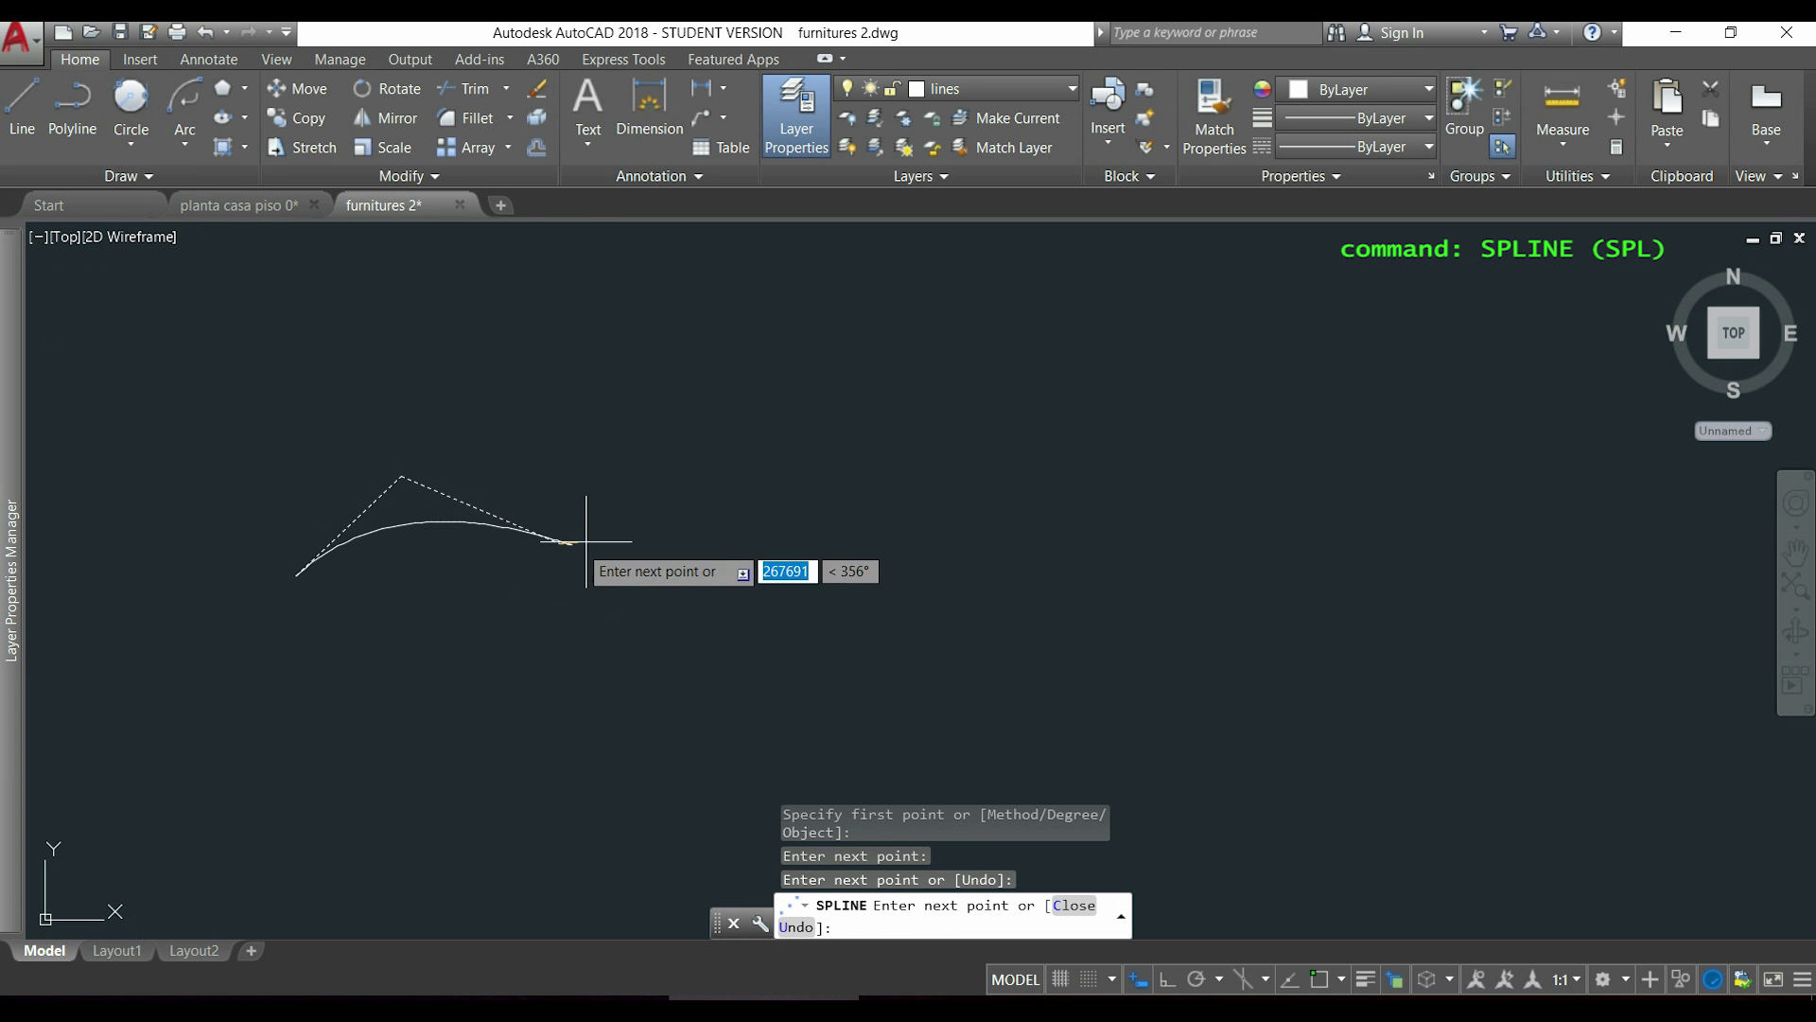
{"action": "left_click", "coordinate": [677, 433]}
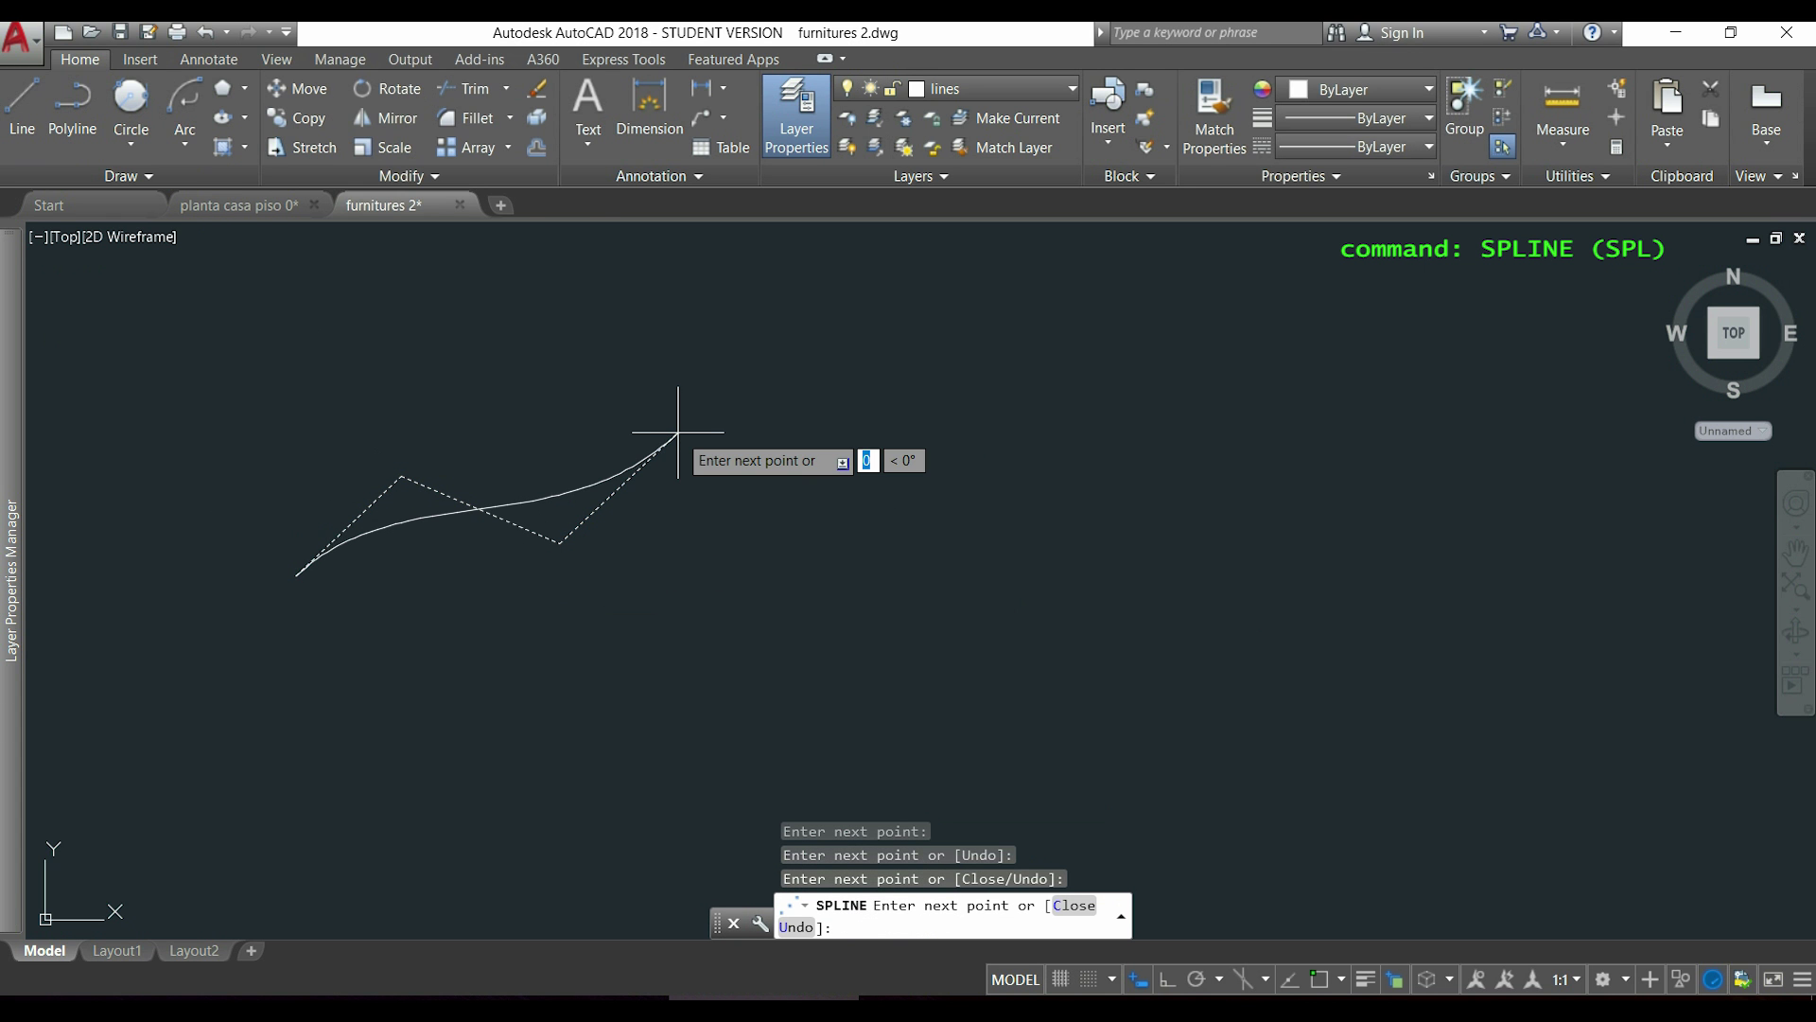
{"action": "left_click", "coordinate": [747, 431]}
{"action": "left_click", "coordinate": [868, 385]}
{"action": "left_click", "coordinate": [879, 348]}
{"action": "left_click", "coordinate": [748, 249]}
{"action": "left_click", "coordinate": [591, 328]}
{"action": "left_click", "coordinate": [394, 311]}
{"action": "left_click", "coordinate": [238, 358]}
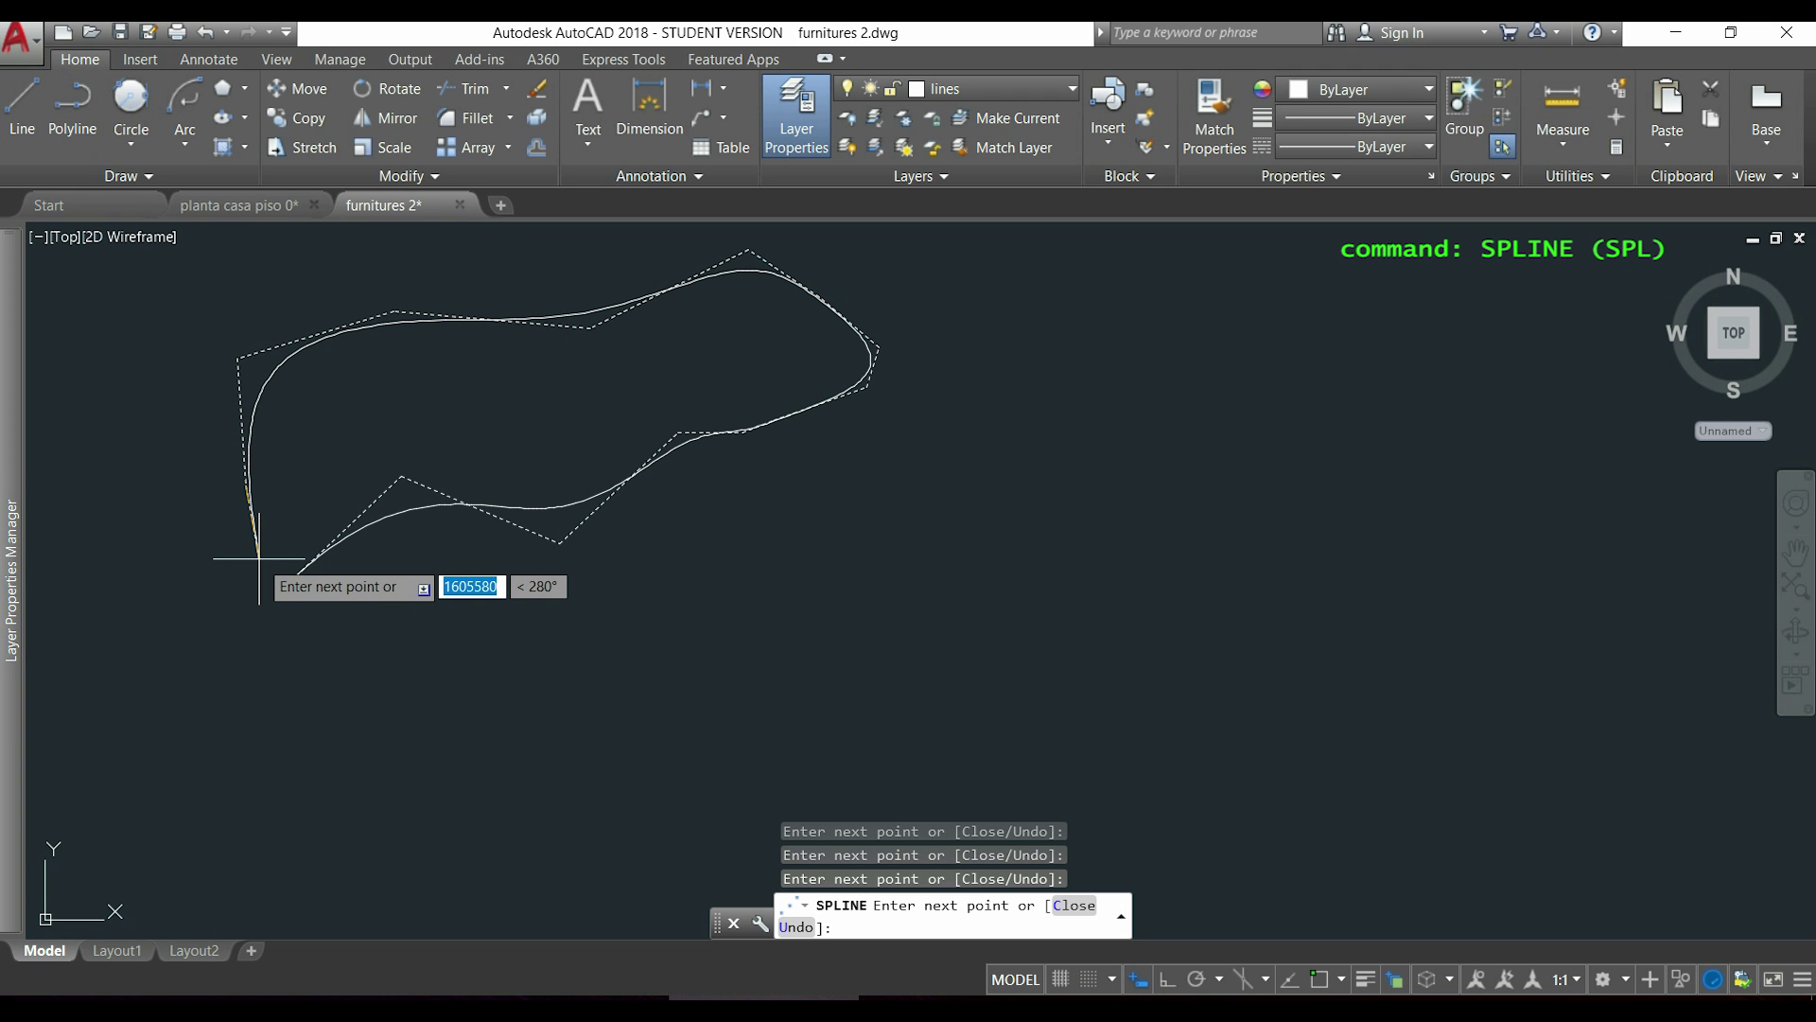
{"action": "type", "text": "c"}
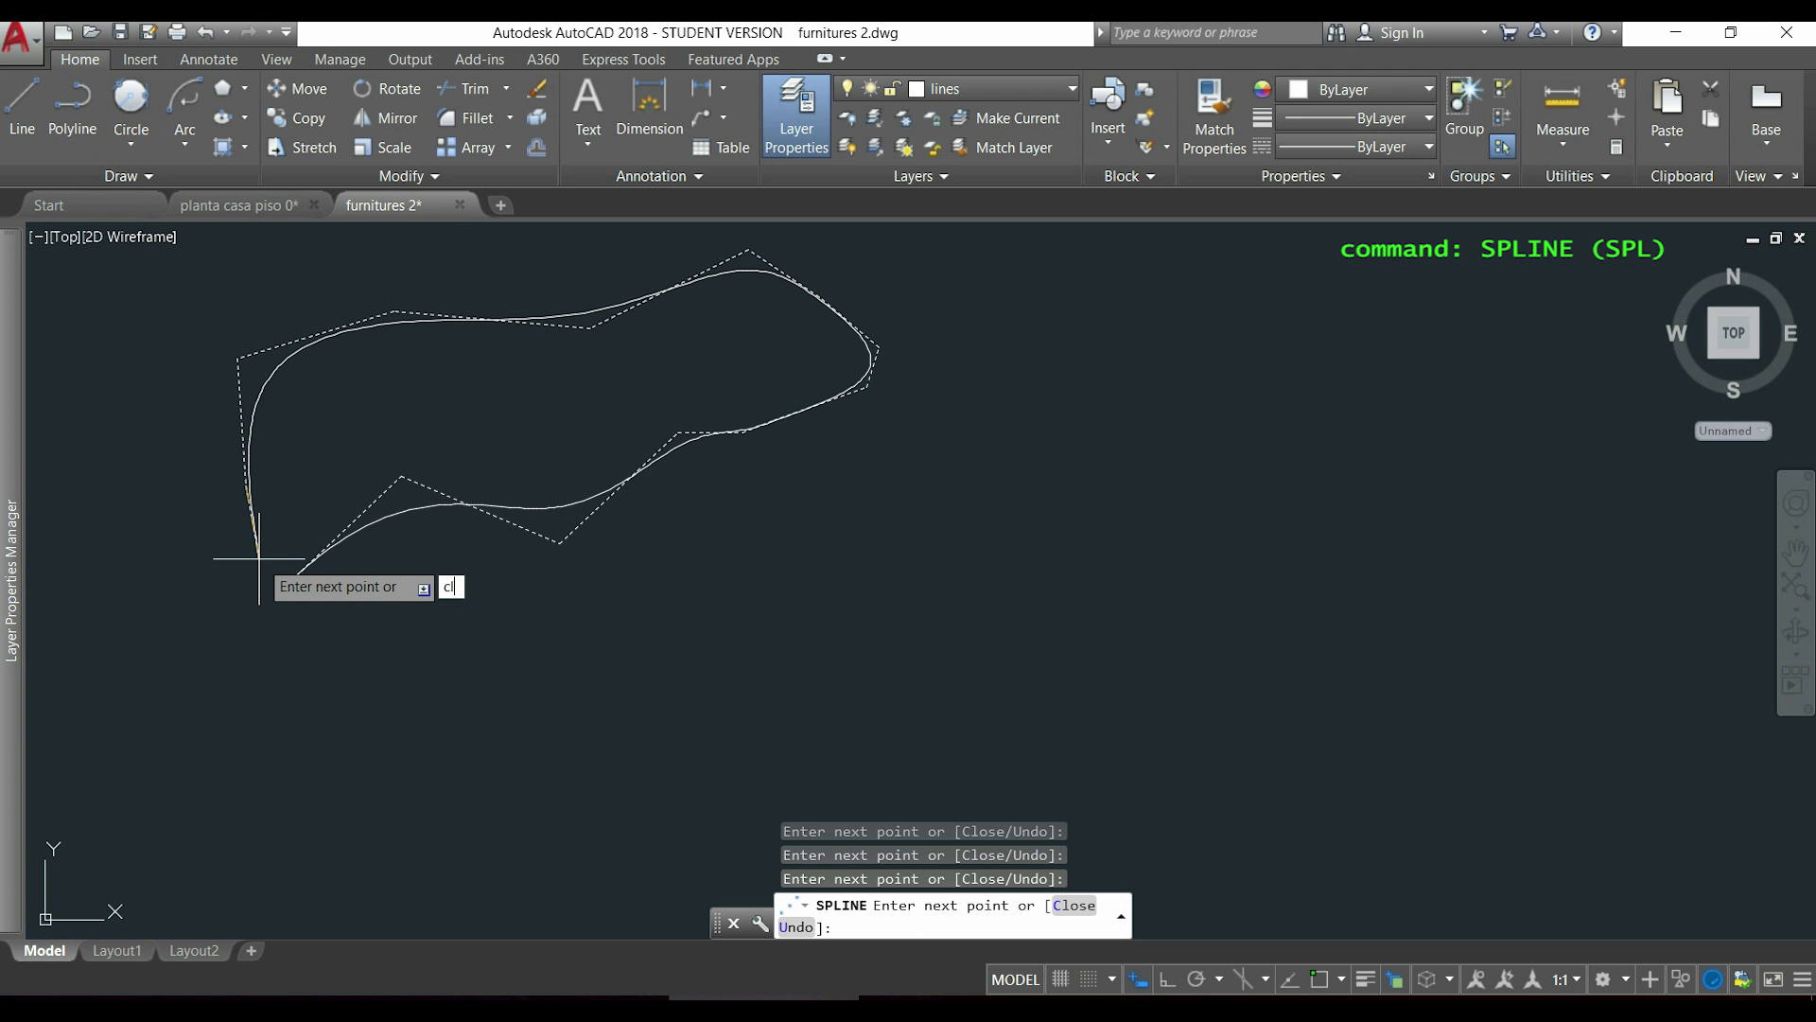
{"action": "type", "text": "l"}
{"action": "key", "text": "Return"}
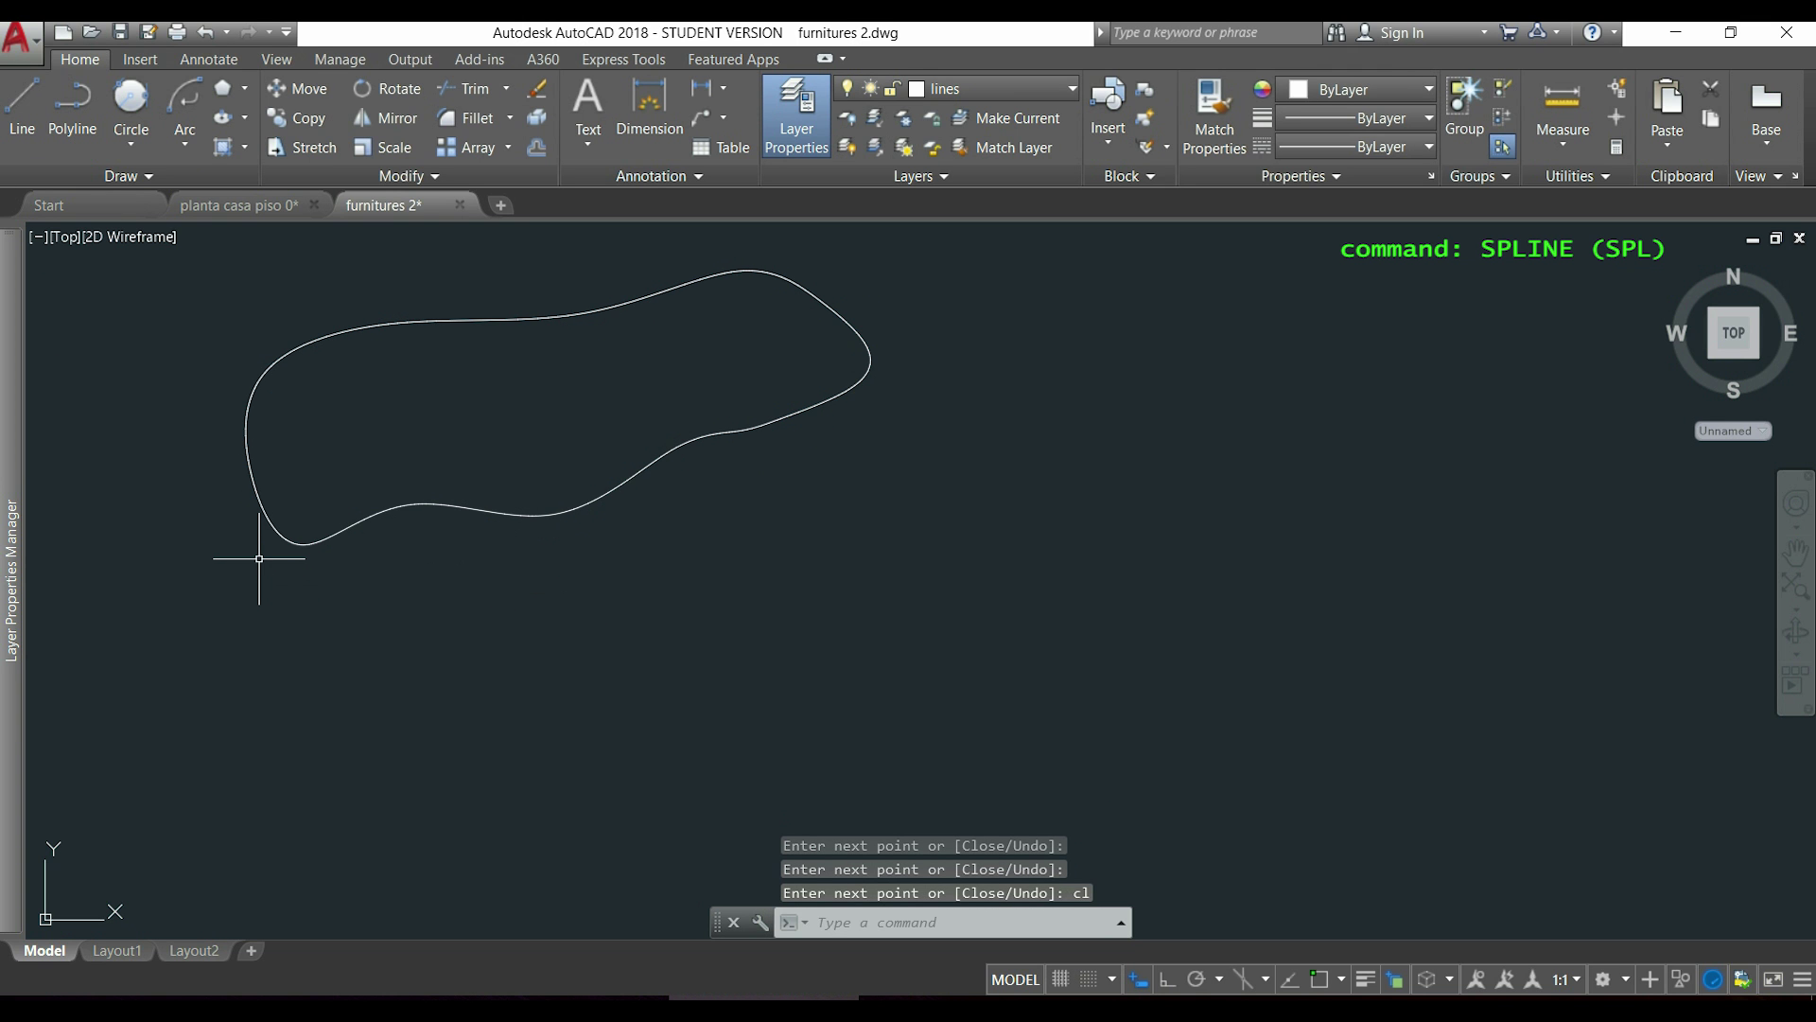
- Stretch the control vertex near the closed spline's lower-left dip slightly upward to reshape the curve
{"action": "left_click", "coordinate": [257, 504]}
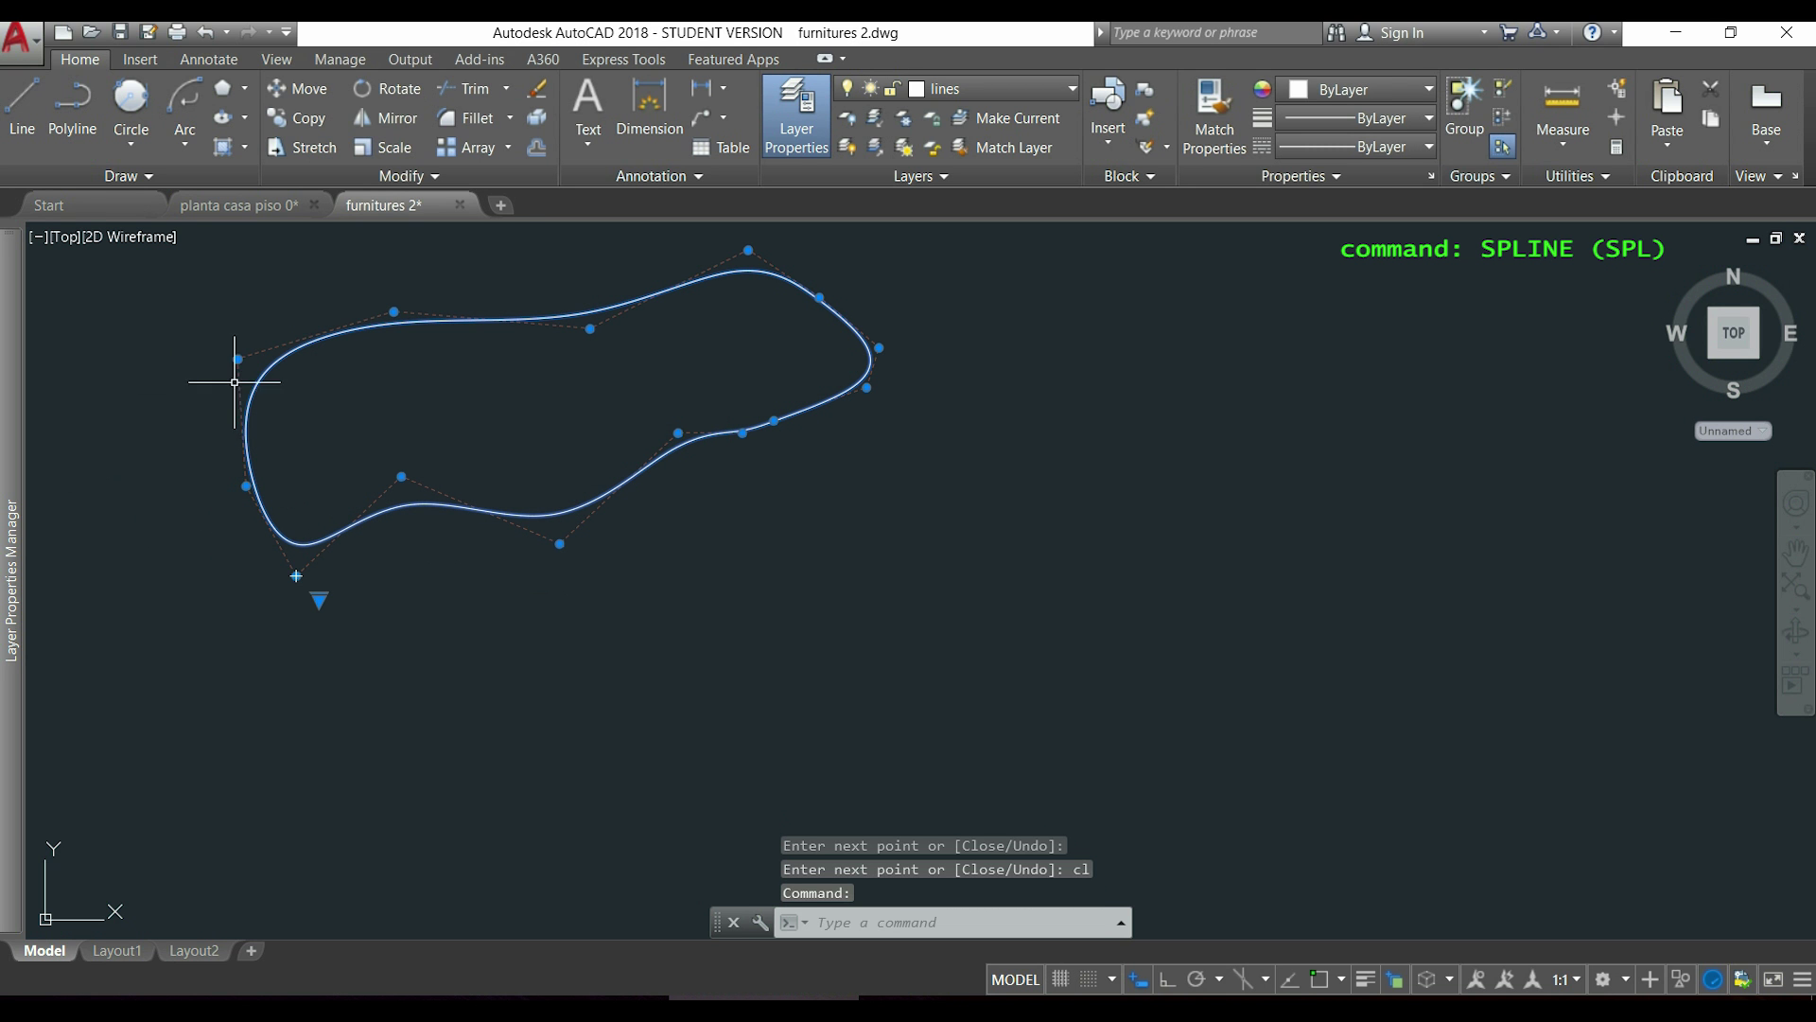
{"action": "left_click", "coordinate": [401, 476]}
{"action": "left_click", "coordinate": [392, 444]}
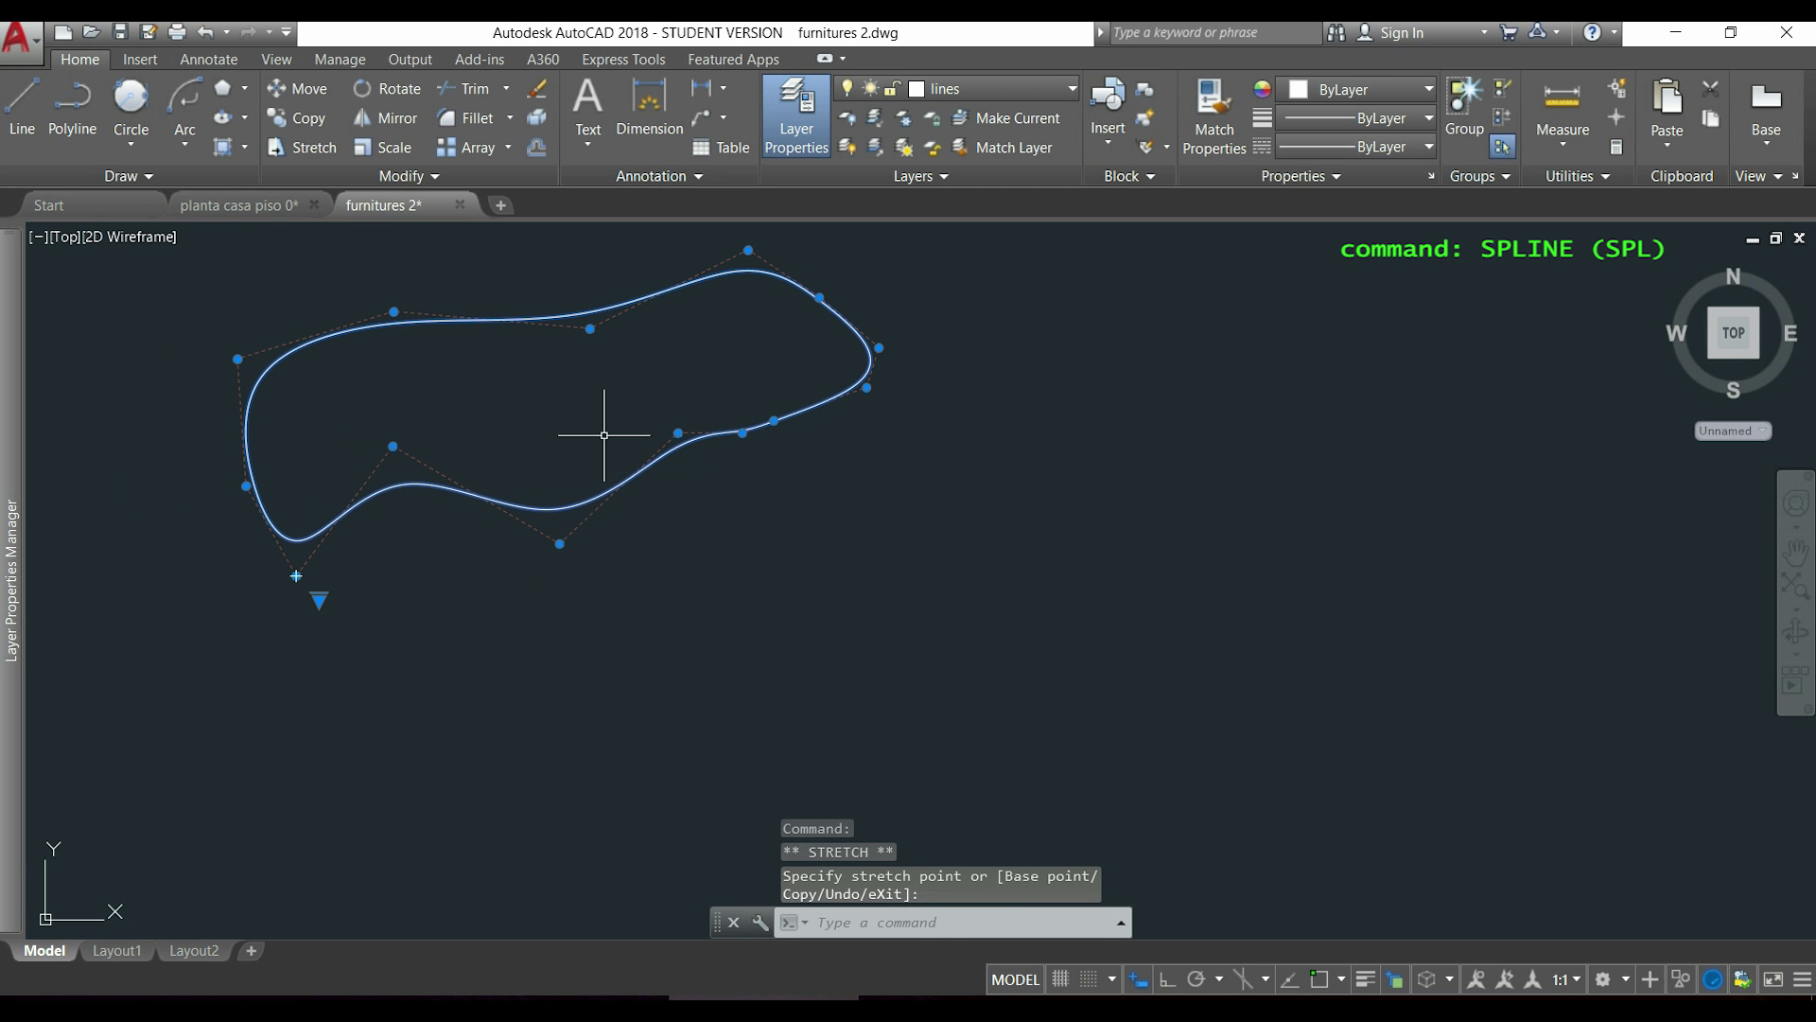
{"action": "scroll", "coordinate": [641, 551], "scroll_direction": "up", "scroll_amount": 4}
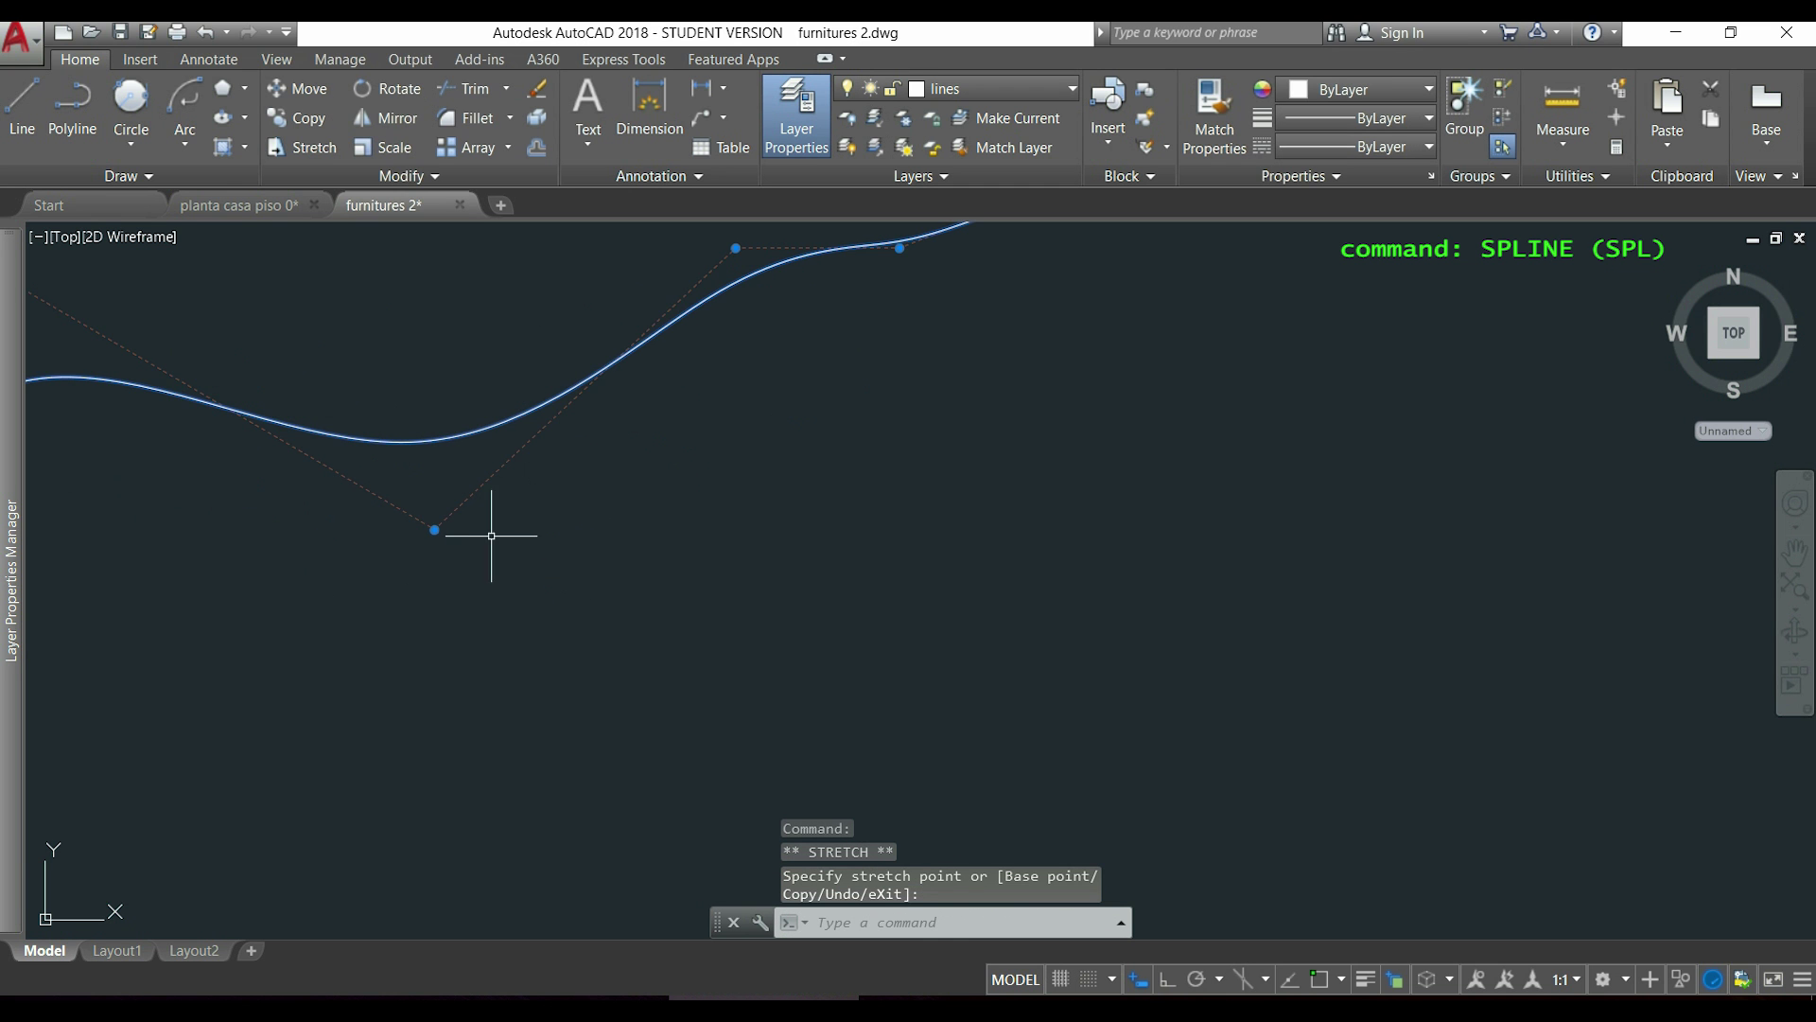
{"action": "scroll", "coordinate": [426, 499], "scroll_direction": "down", "scroll_amount": 4}
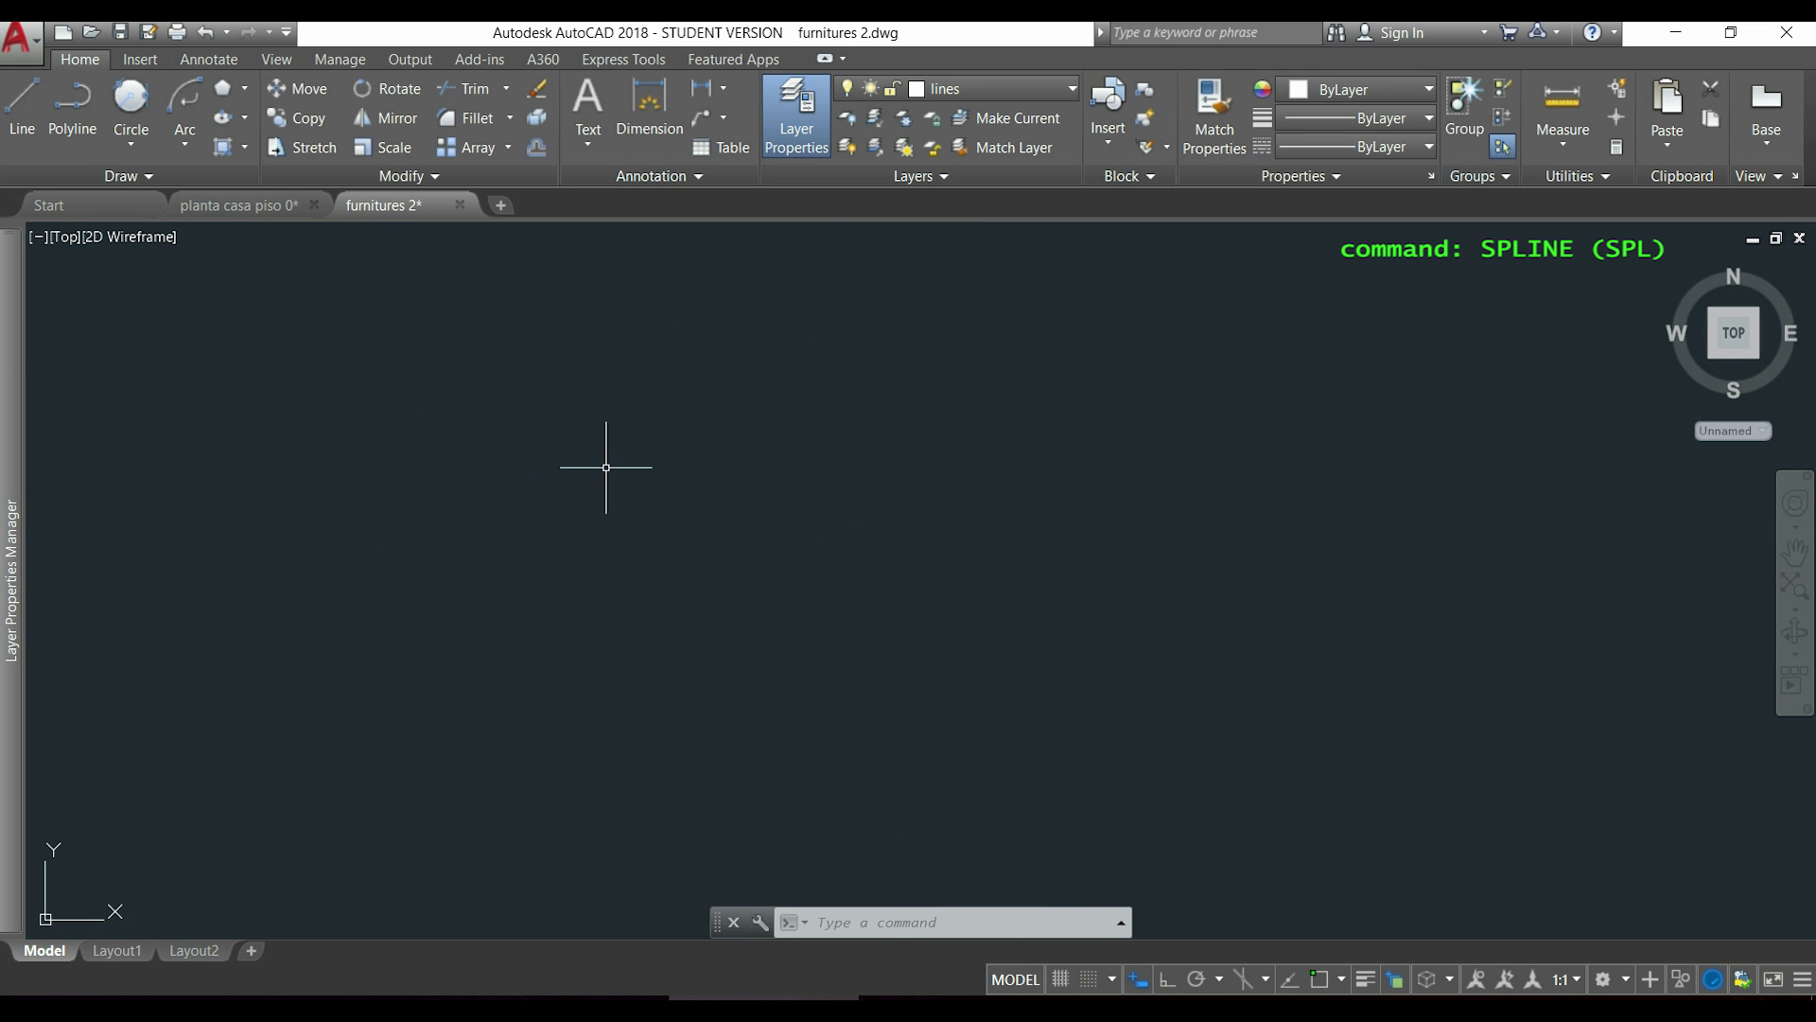
- Draw a closed fit-points spline through seven points as an irregular bean-shaped outline
{"action": "left_click", "coordinate": [155, 173]}
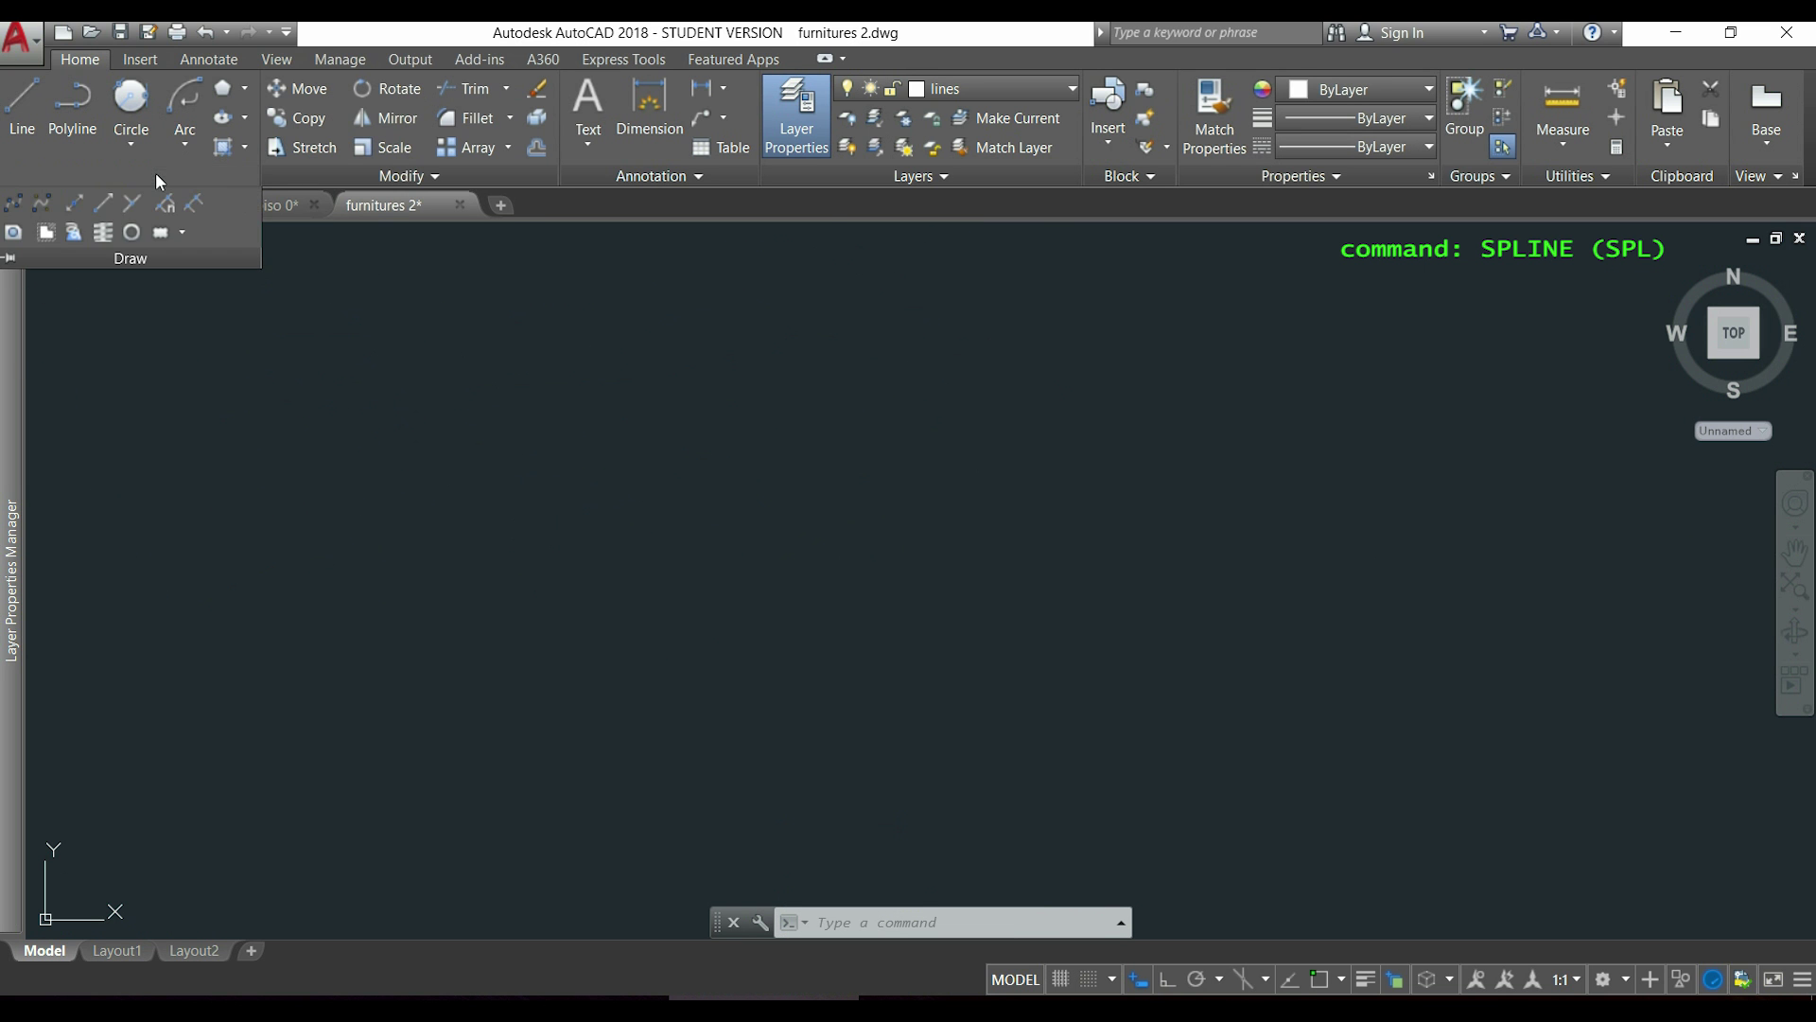
{"action": "left_click", "coordinate": [7, 209]}
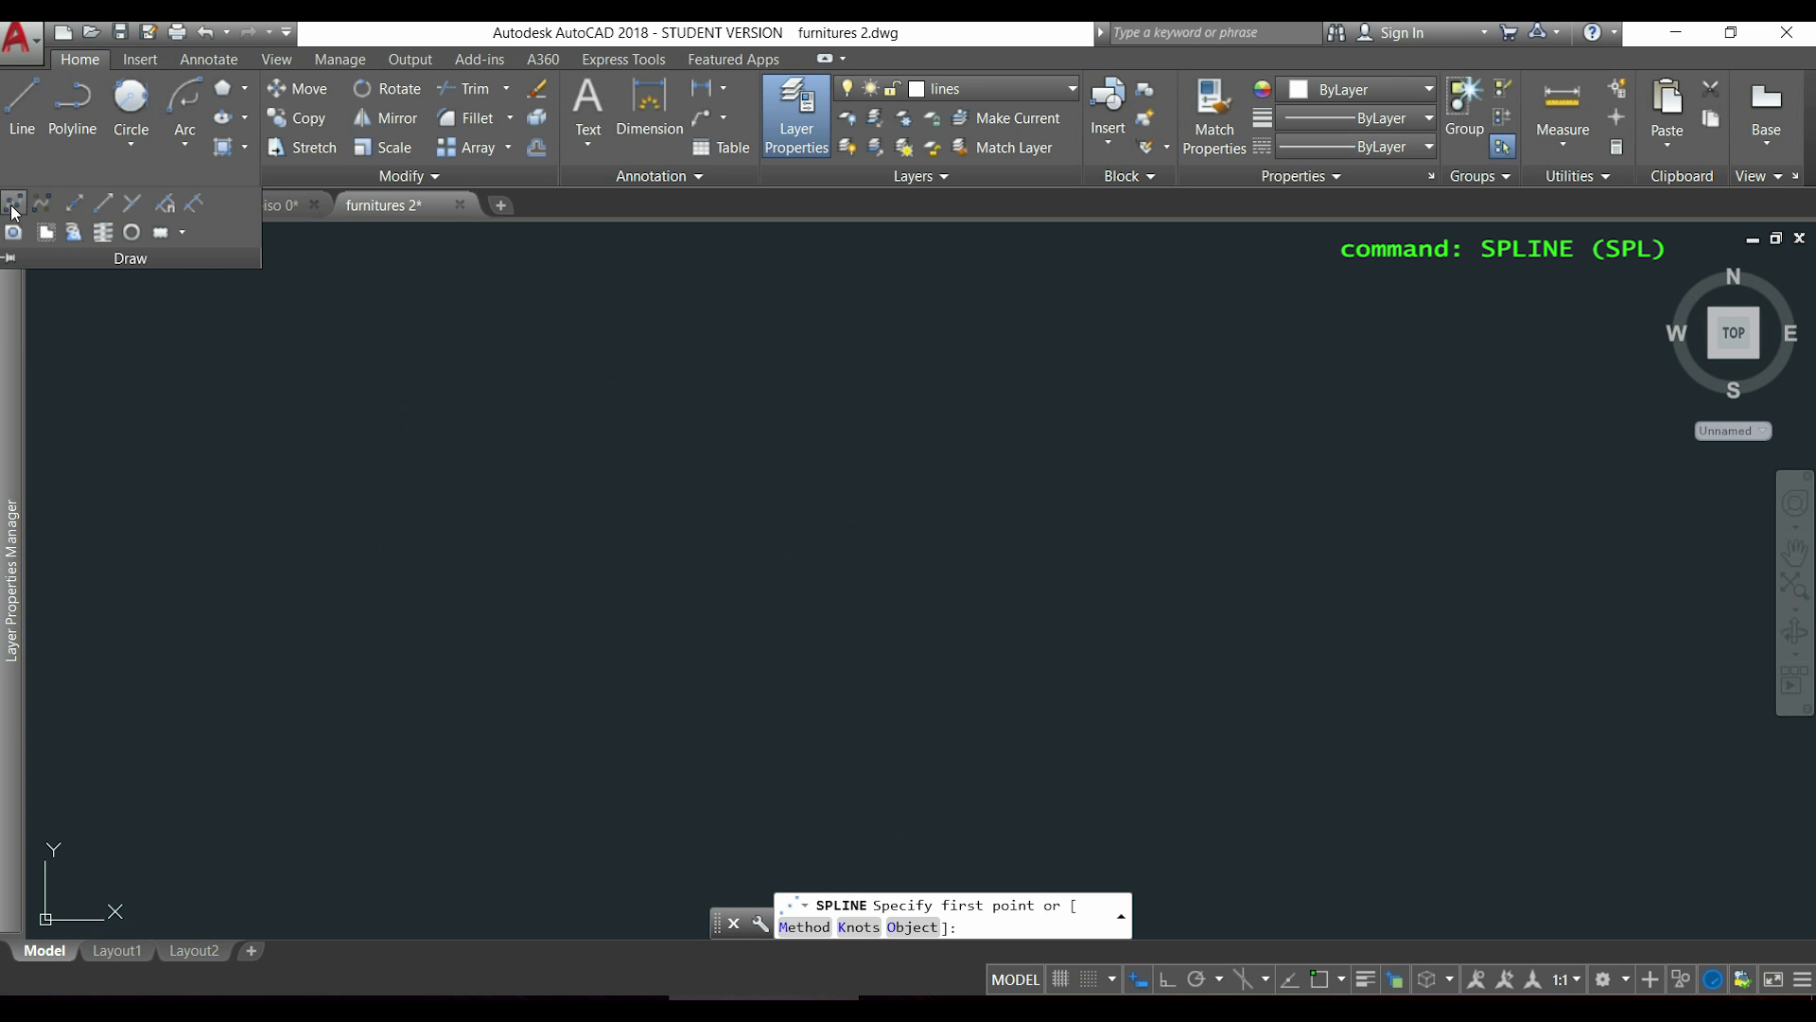
{"action": "left_click", "coordinate": [425, 557]}
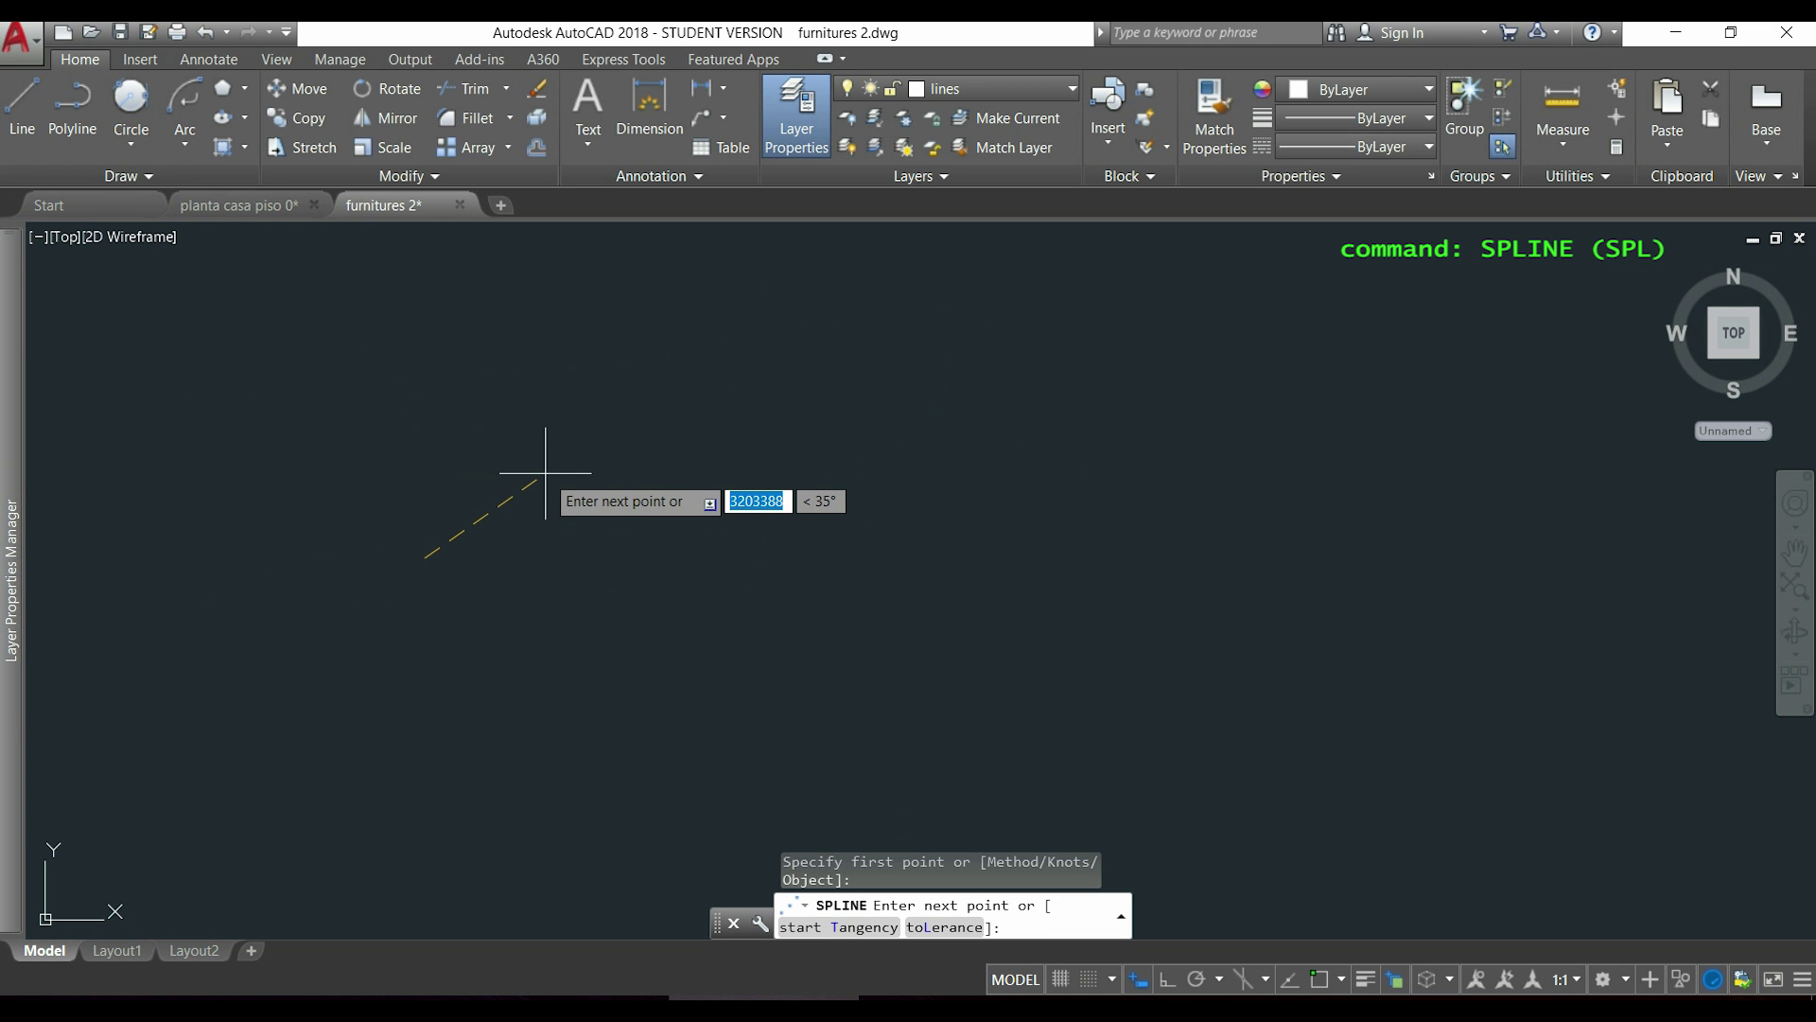
{"action": "left_click", "coordinate": [545, 473]}
{"action": "left_click", "coordinate": [734, 540]}
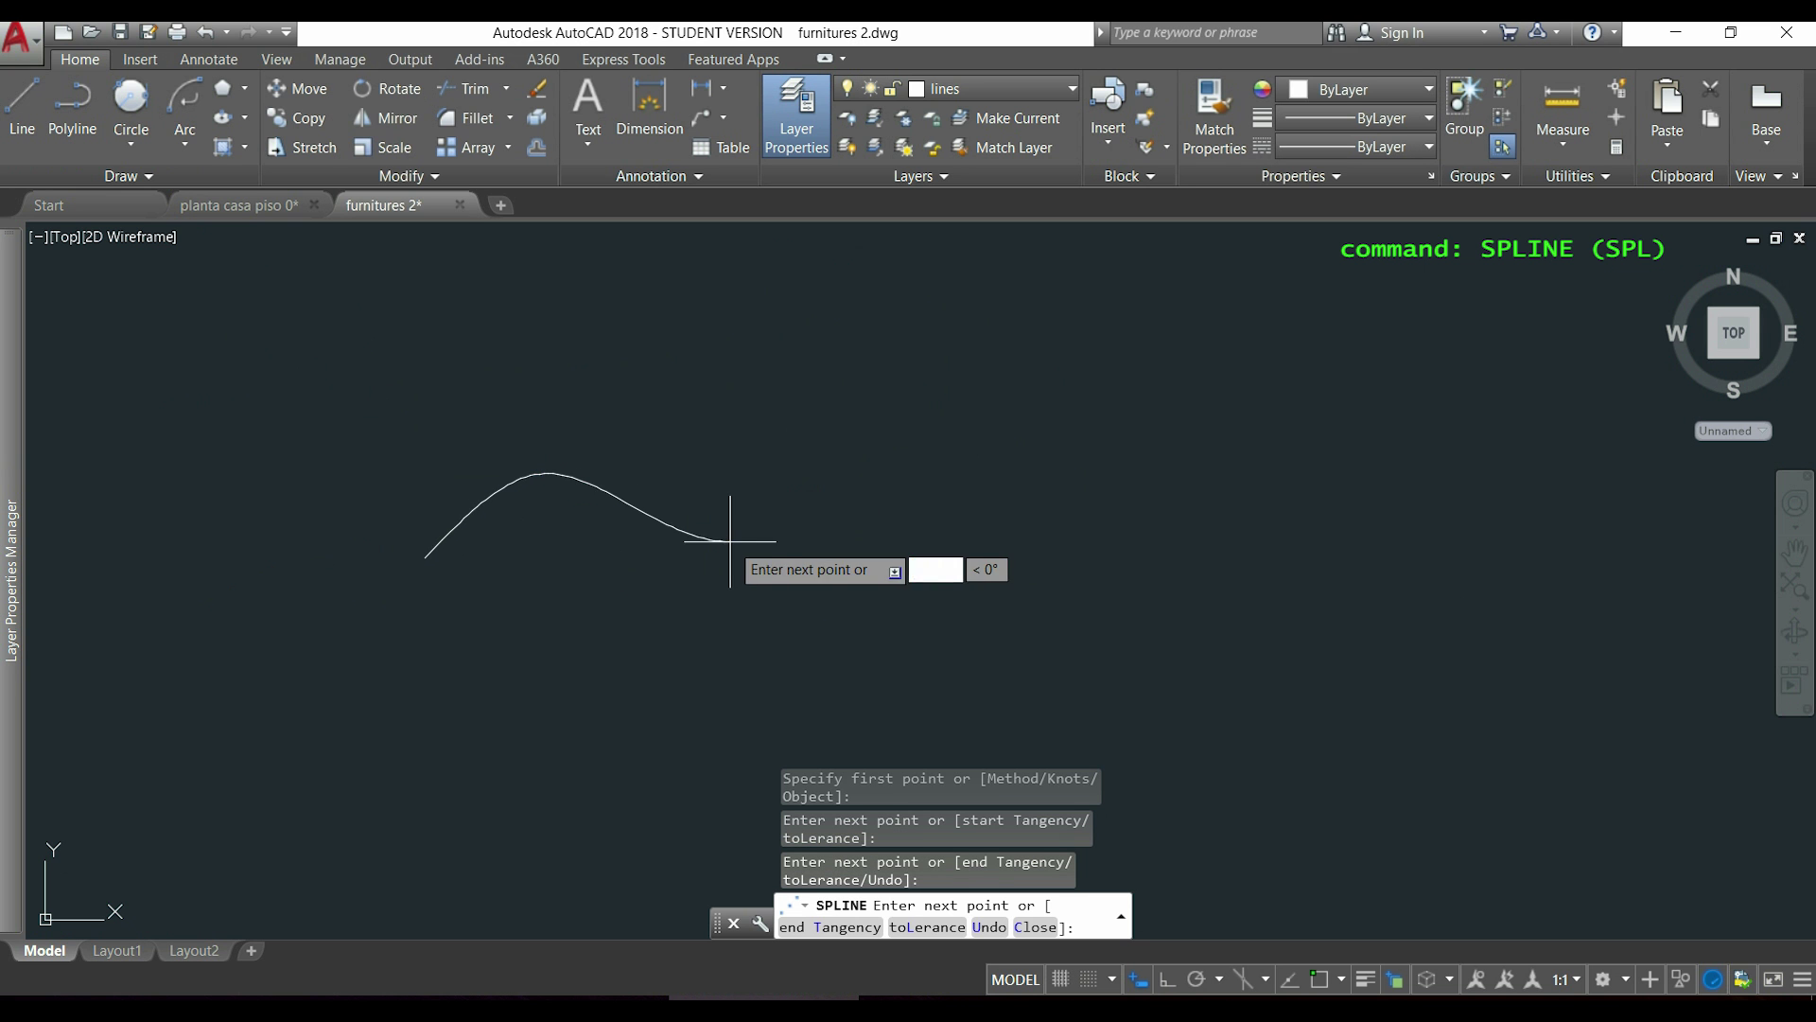
{"action": "left_click", "coordinate": [936, 486]}
{"action": "left_click", "coordinate": [641, 289]}
{"action": "left_click", "coordinate": [448, 305]}
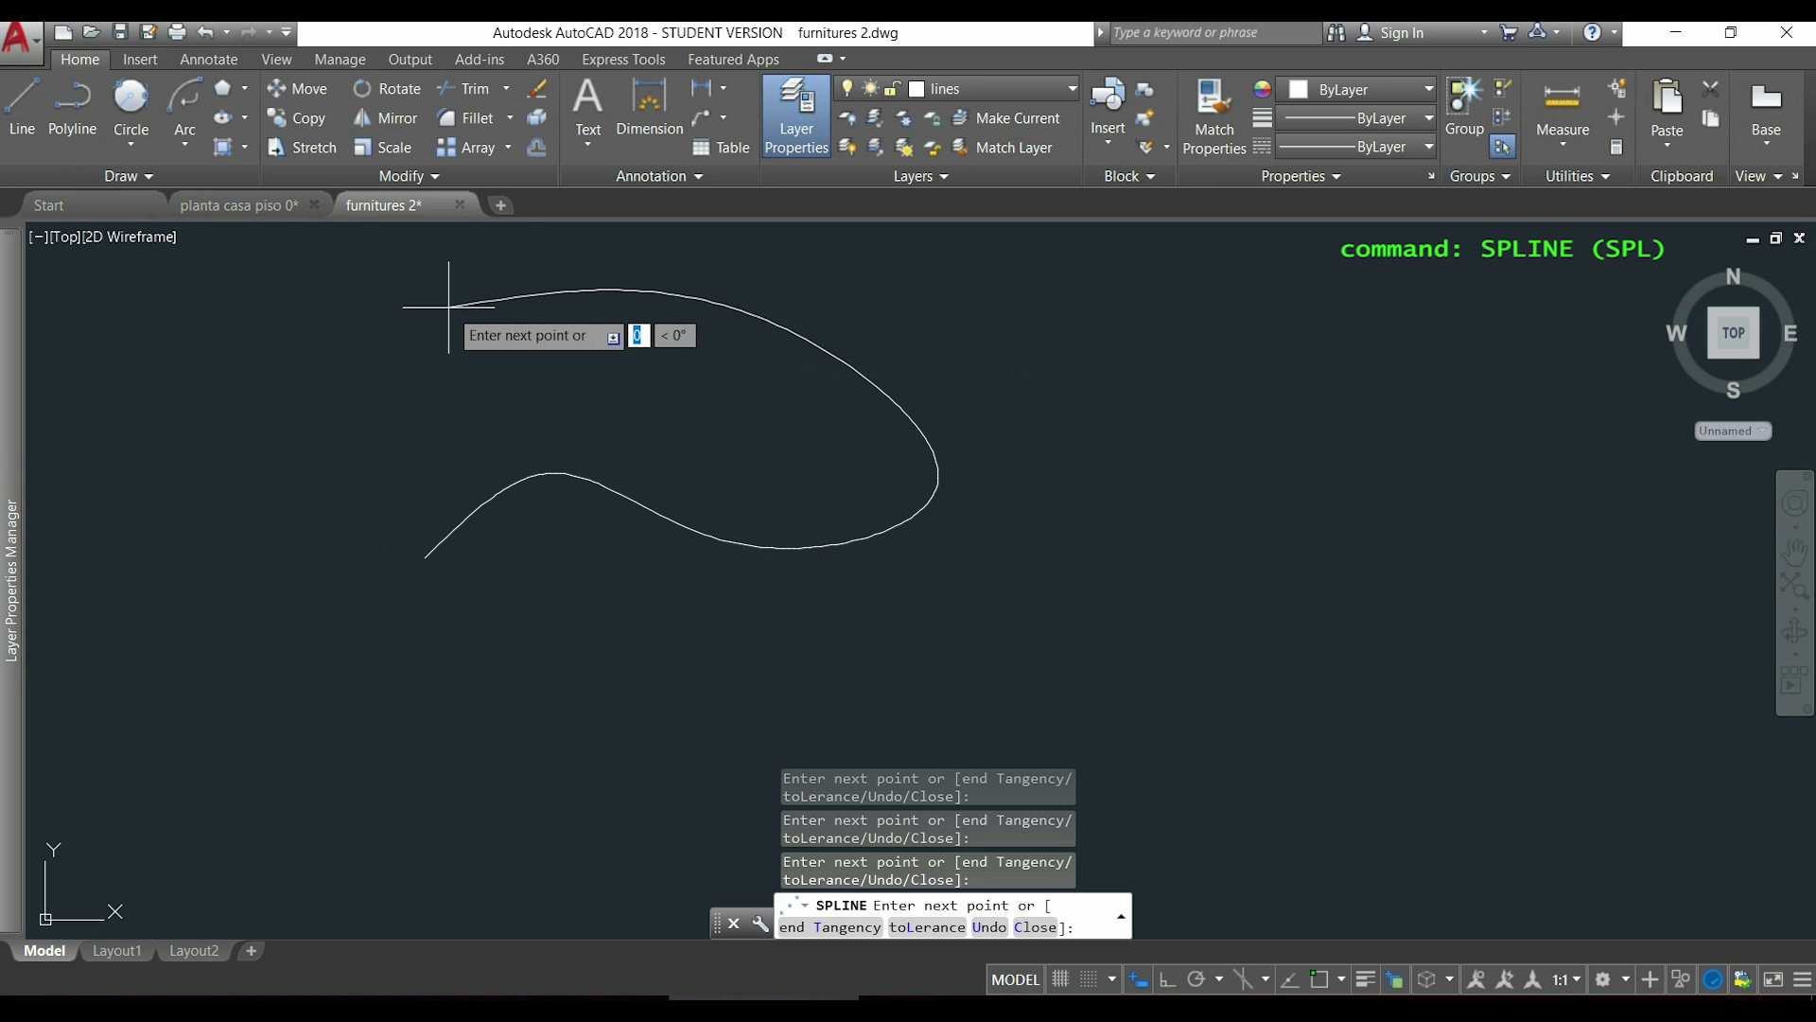
{"action": "left_click", "coordinate": [299, 361]}
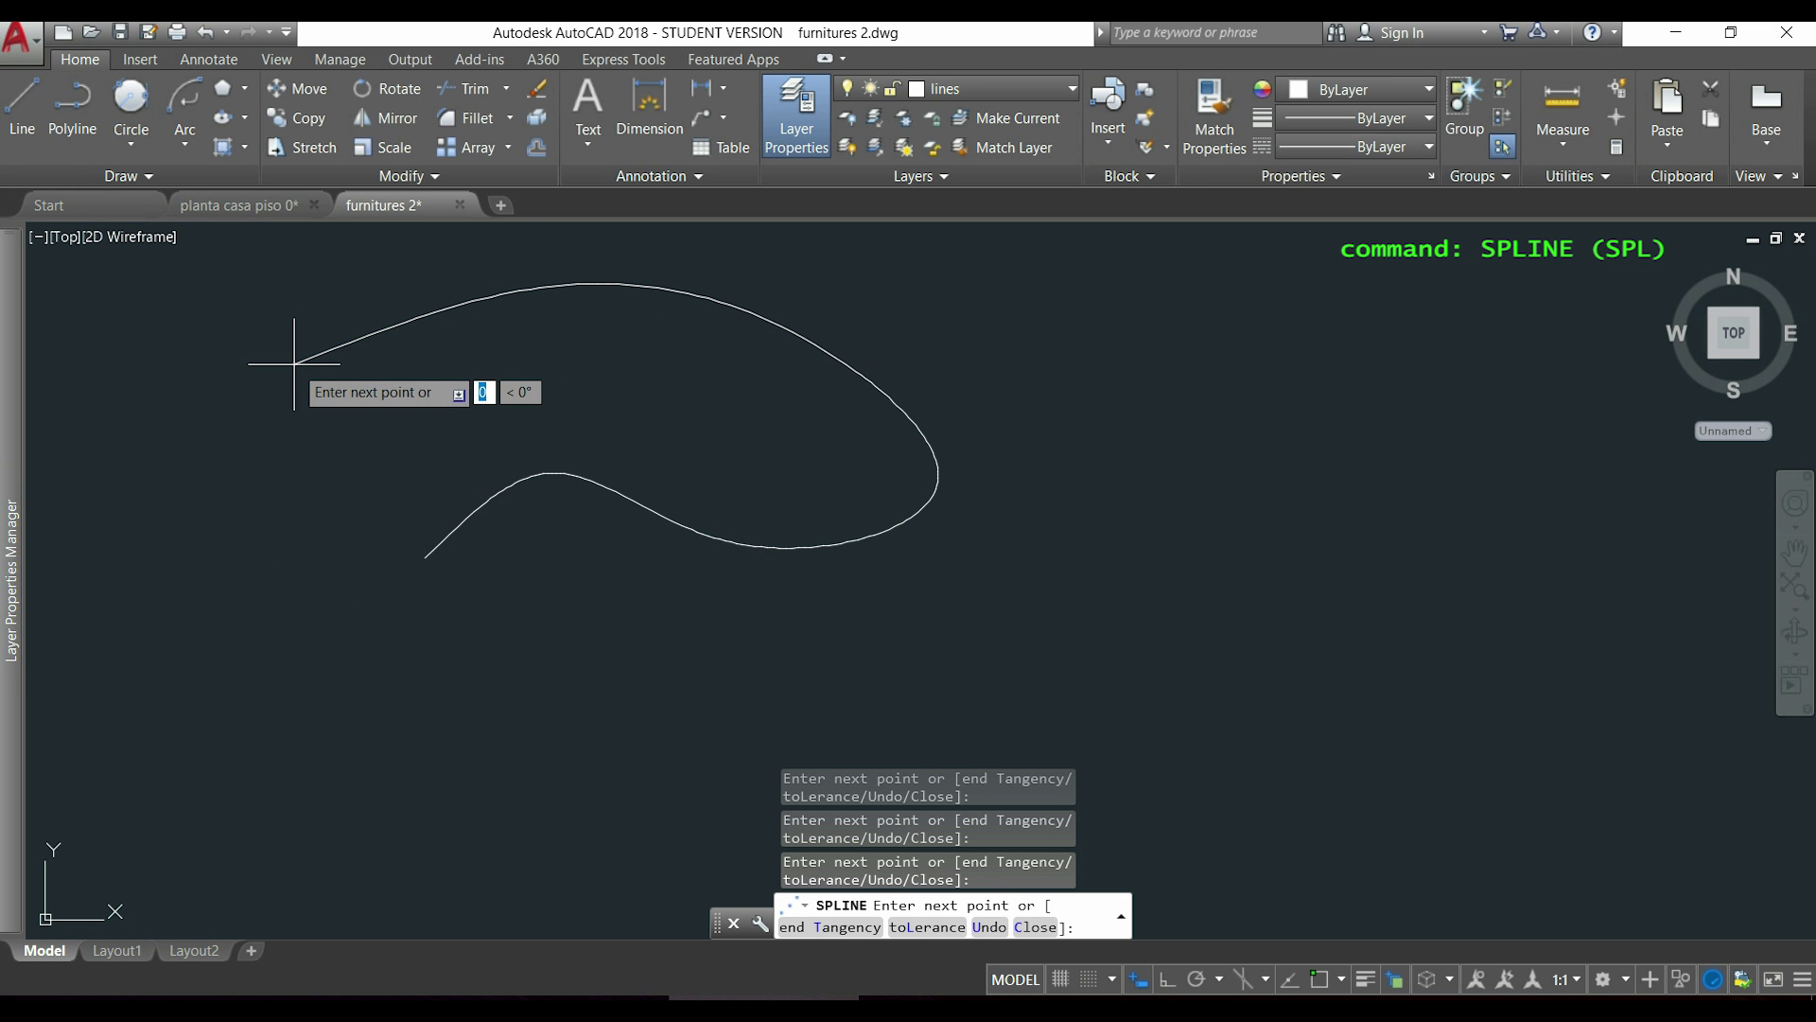
{"action": "type", "text": "cl"}
{"action": "key", "text": "Return"}
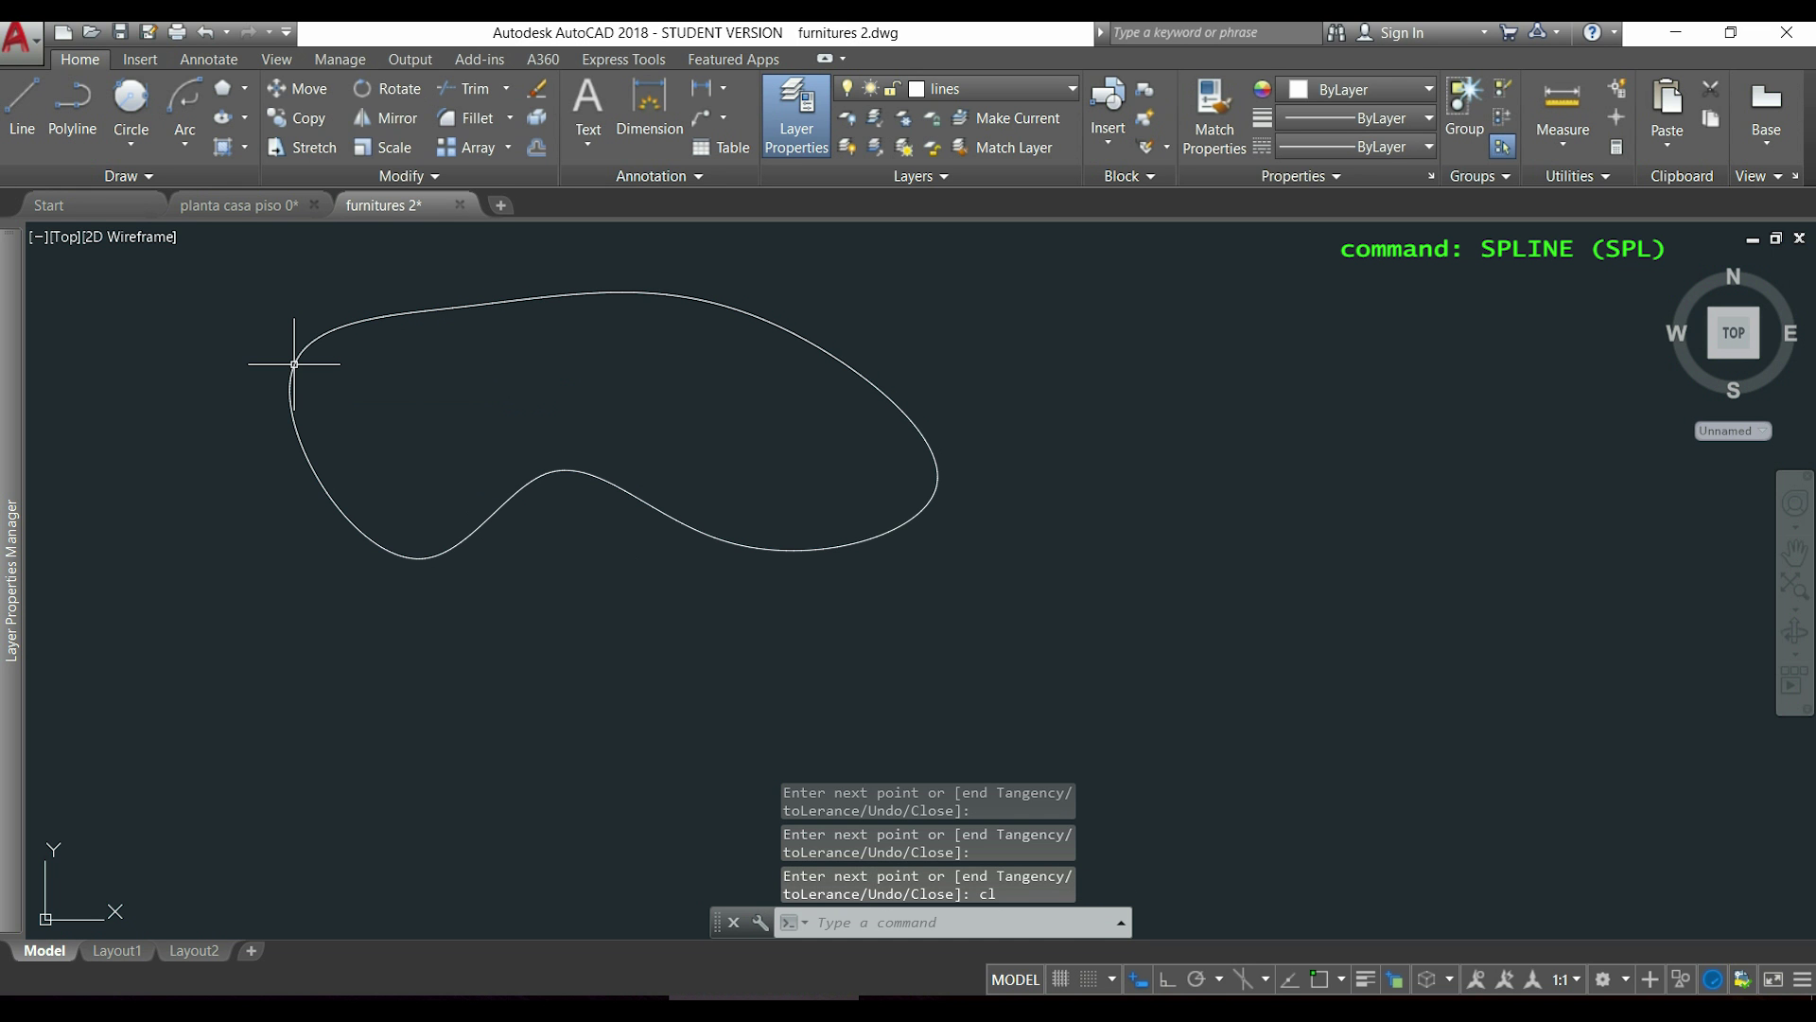
- Stretch the fit point at the upper left of the closed bean-shaped spline slightly downward to reshape the curve
{"action": "left_click", "coordinate": [340, 323]}
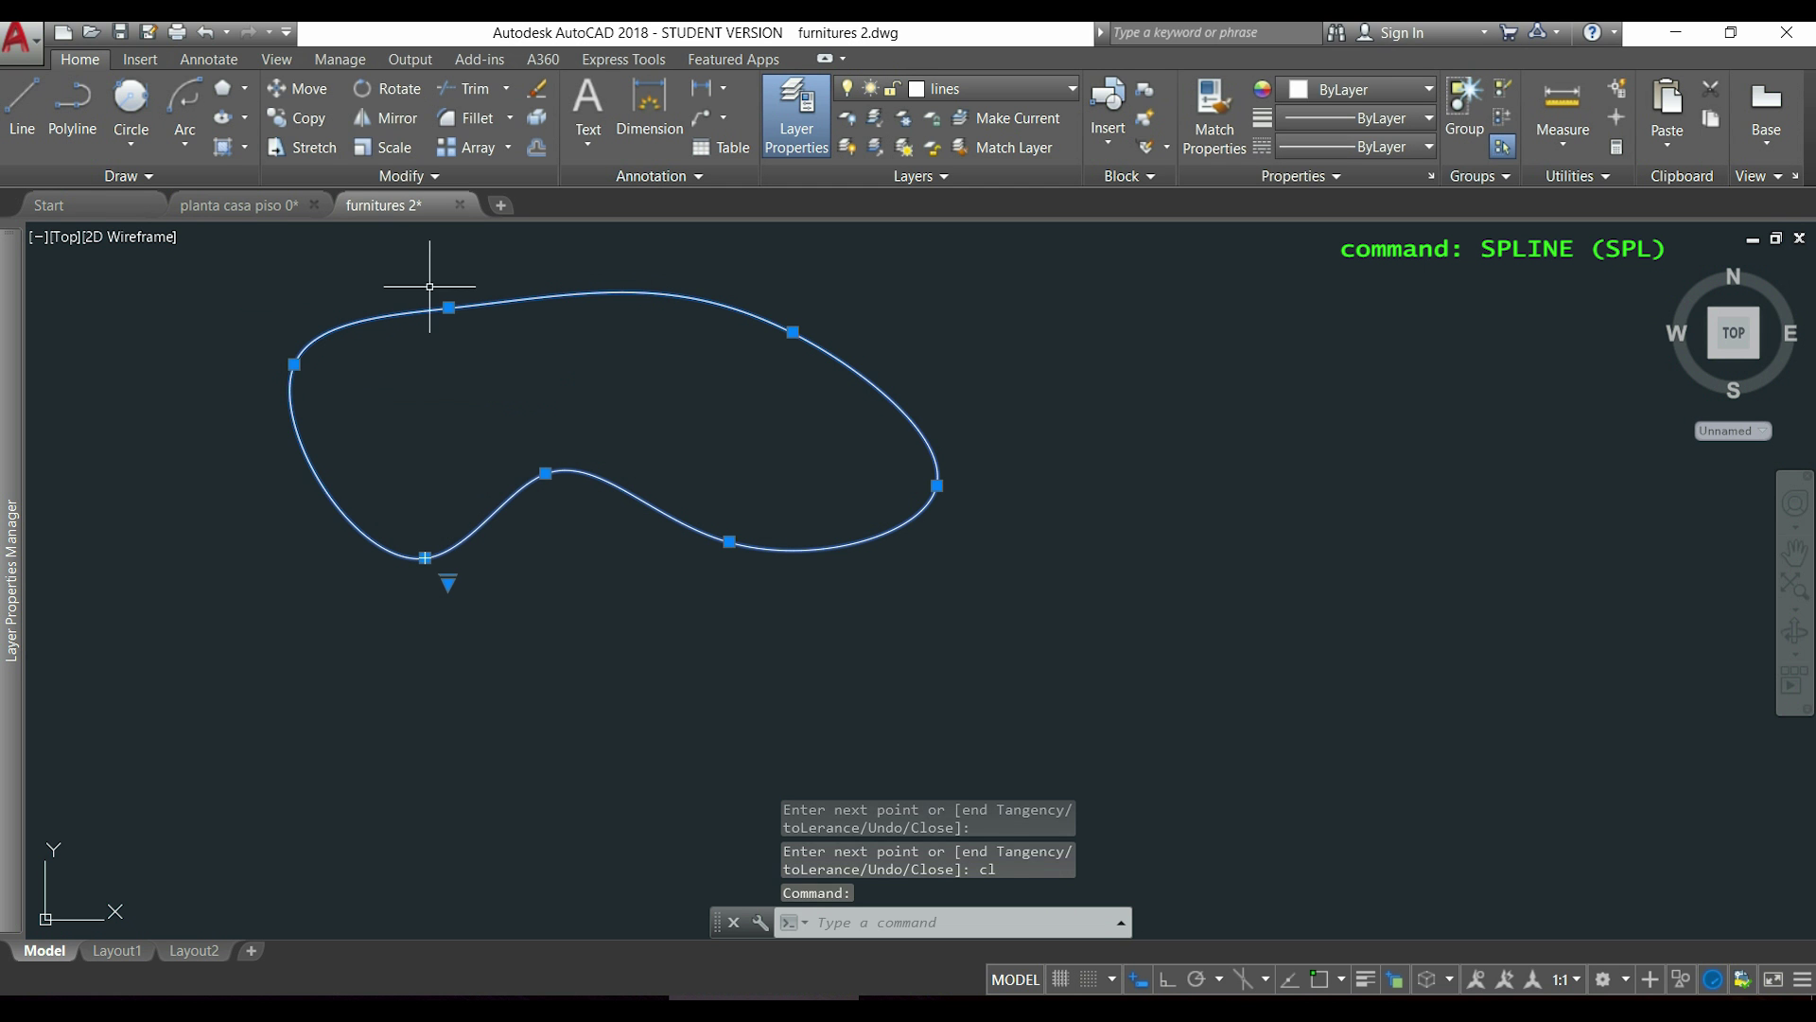
{"action": "left_click", "coordinate": [448, 307]}
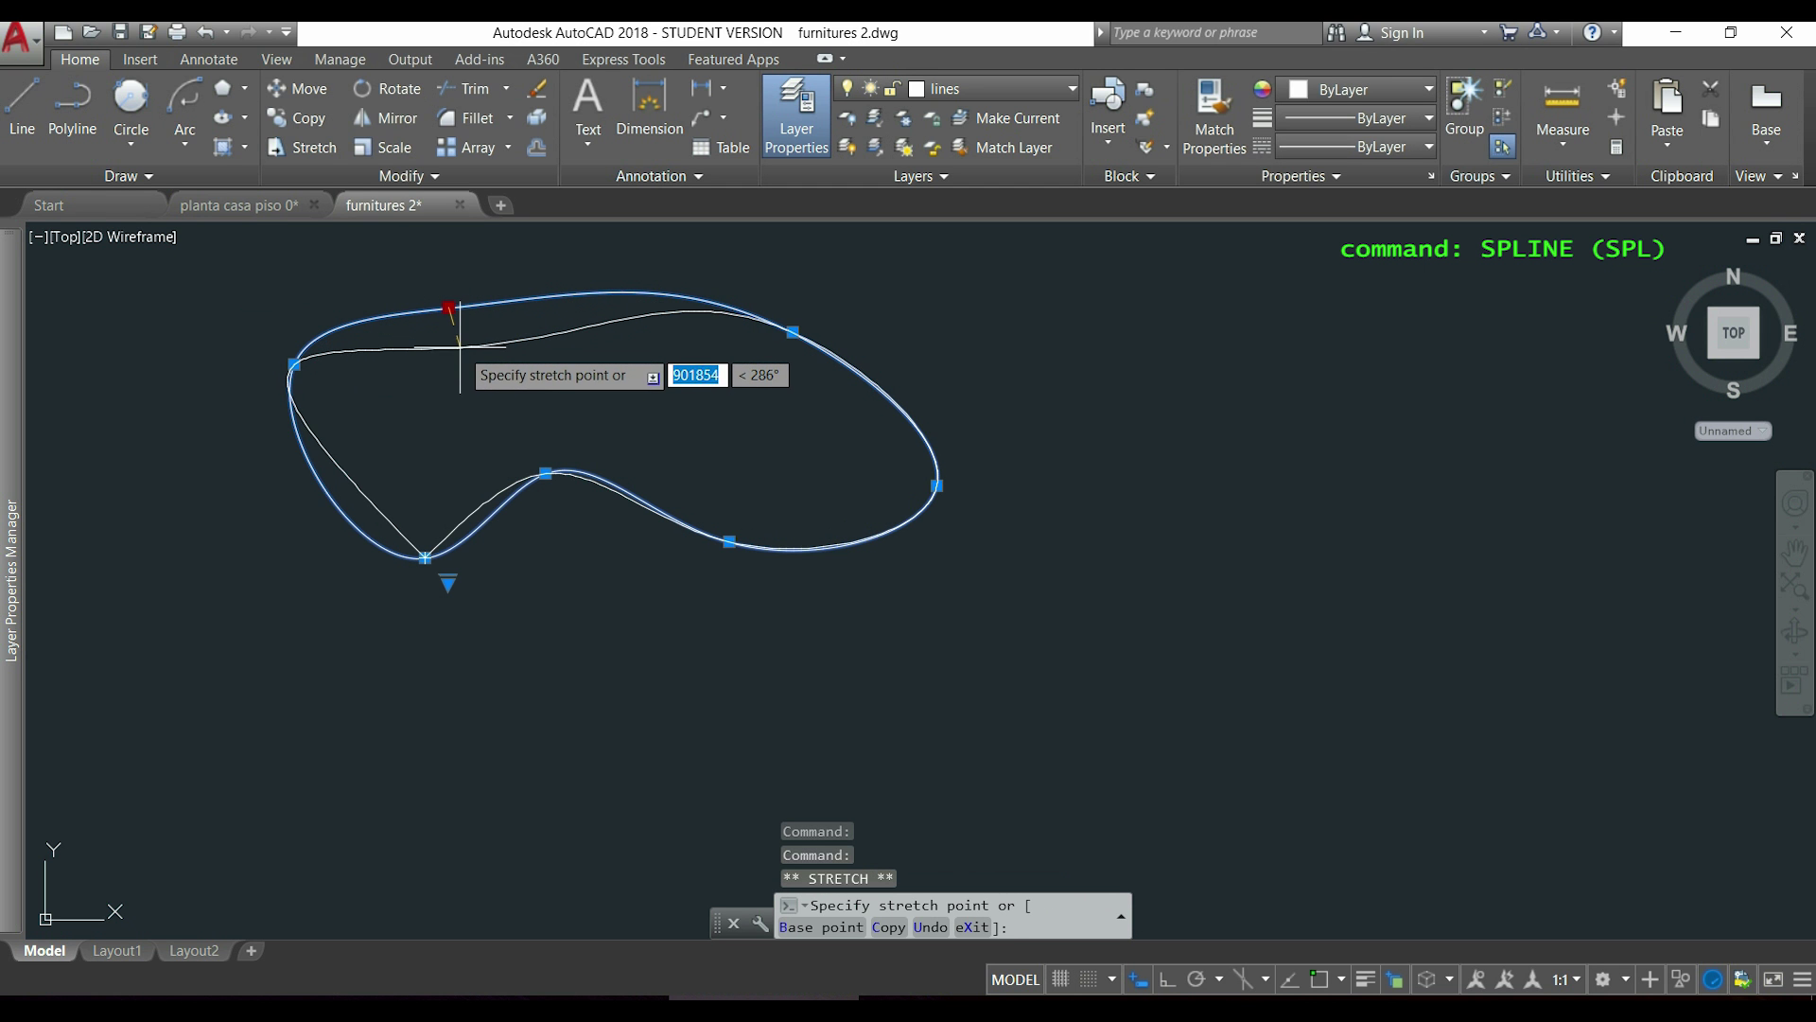
{"action": "left_click", "coordinate": [464, 348]}
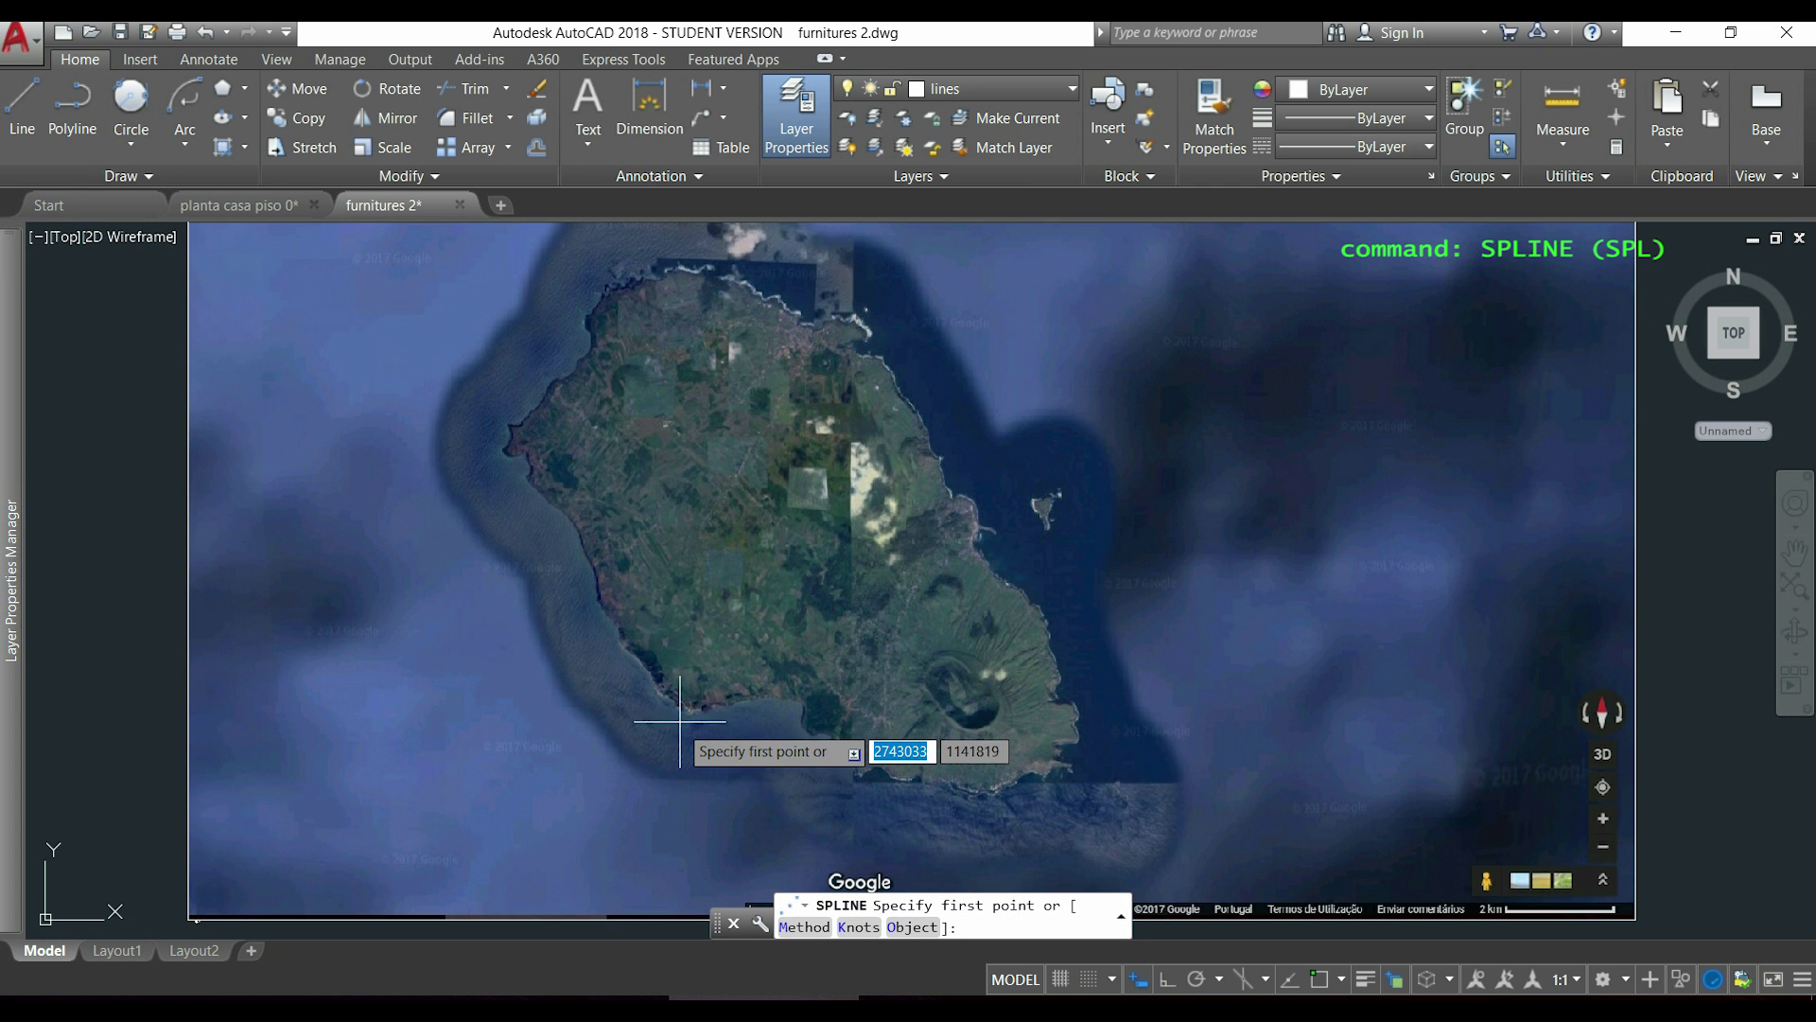
- Trace the island's whole coastline on the satellite image with a closed fit-points spline, starting and ending on the southwest shore
{"action": "left_click", "coordinate": [688, 711]}
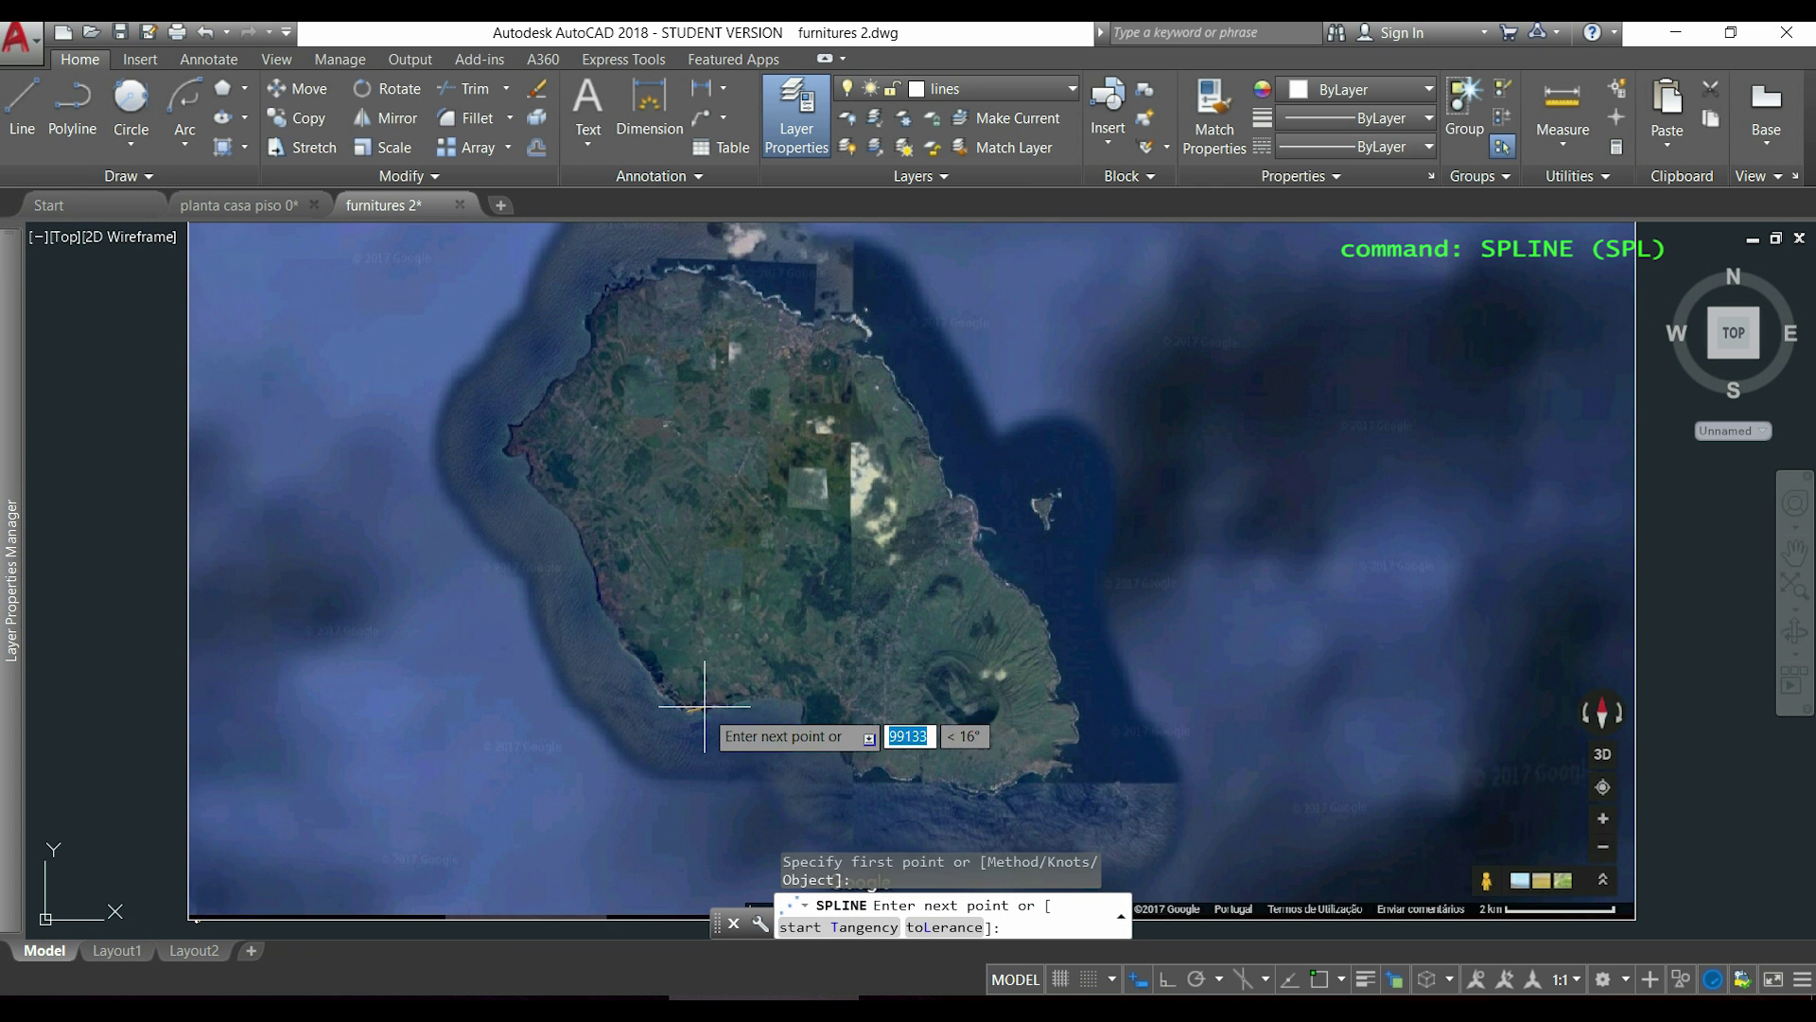
{"action": "left_click", "coordinate": [702, 709]}
{"action": "left_click", "coordinate": [716, 704]}
{"action": "left_click", "coordinate": [725, 705]}
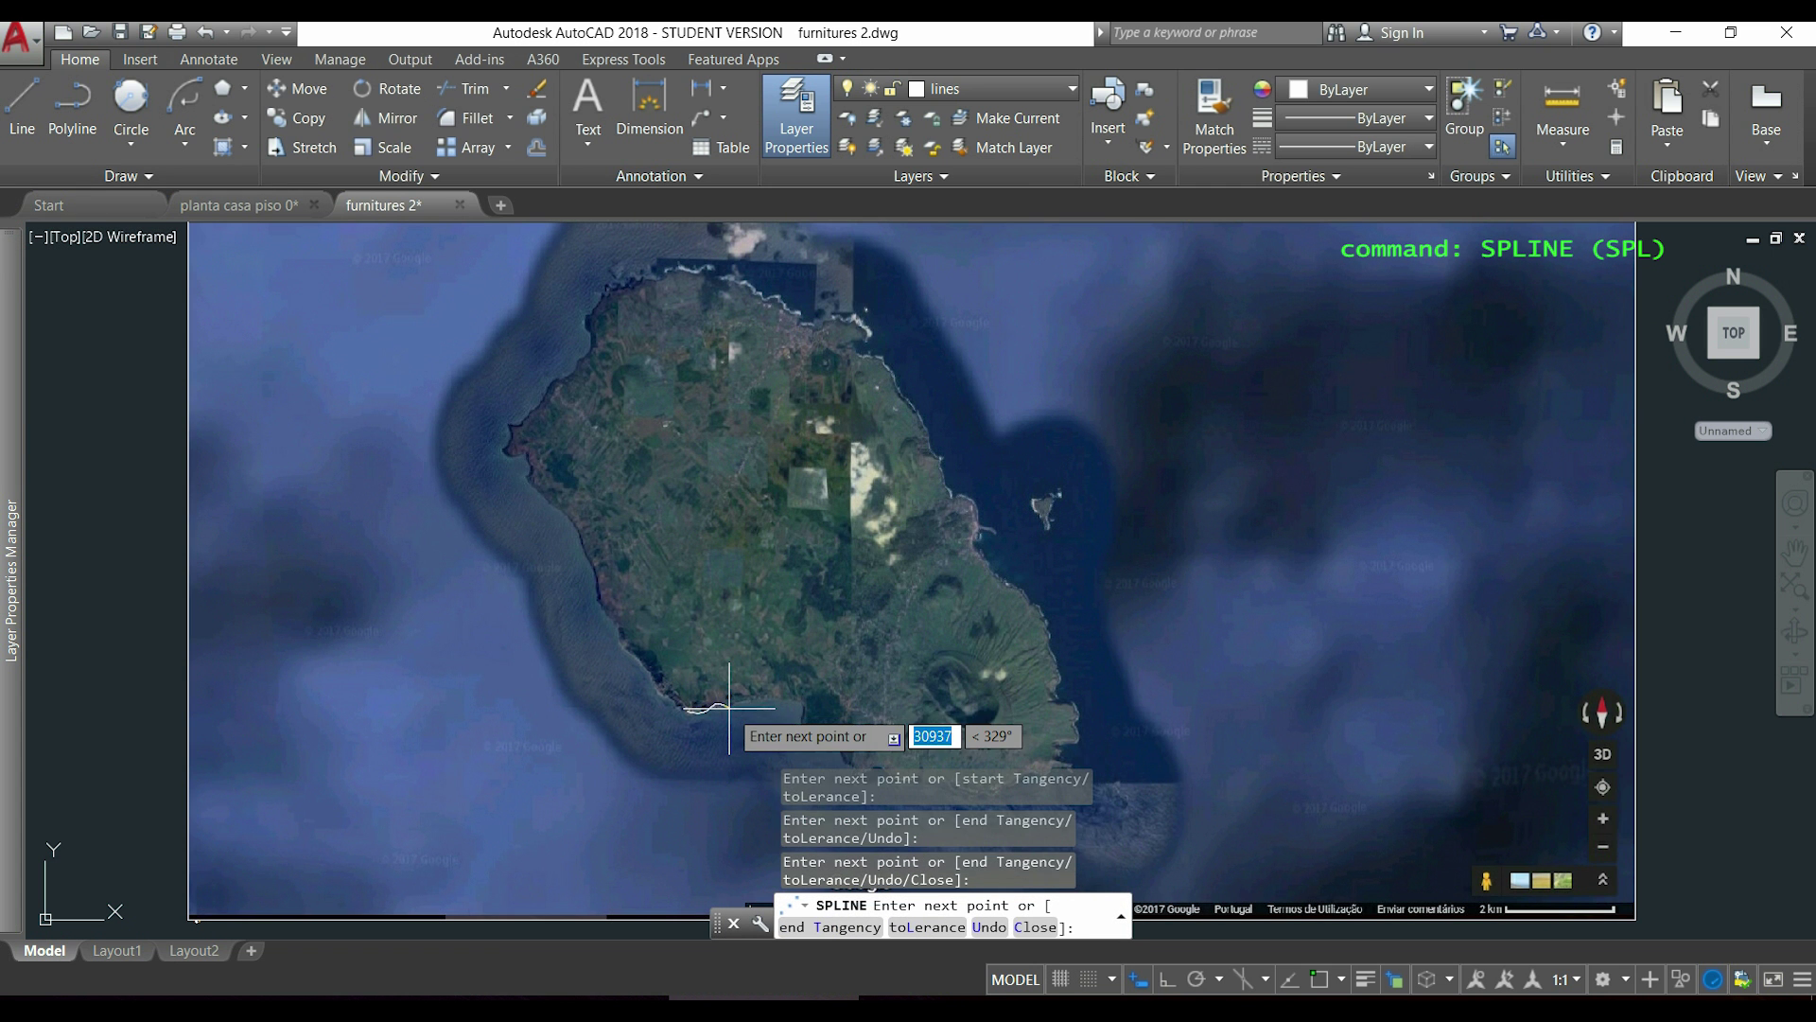
{"action": "left_click", "coordinate": [733, 703]}
{"action": "left_click", "coordinate": [744, 698]}
{"action": "scroll", "coordinate": [757, 700], "scroll_direction": "up", "scroll_amount": 4}
{"action": "left_click", "coordinate": [870, 699]}
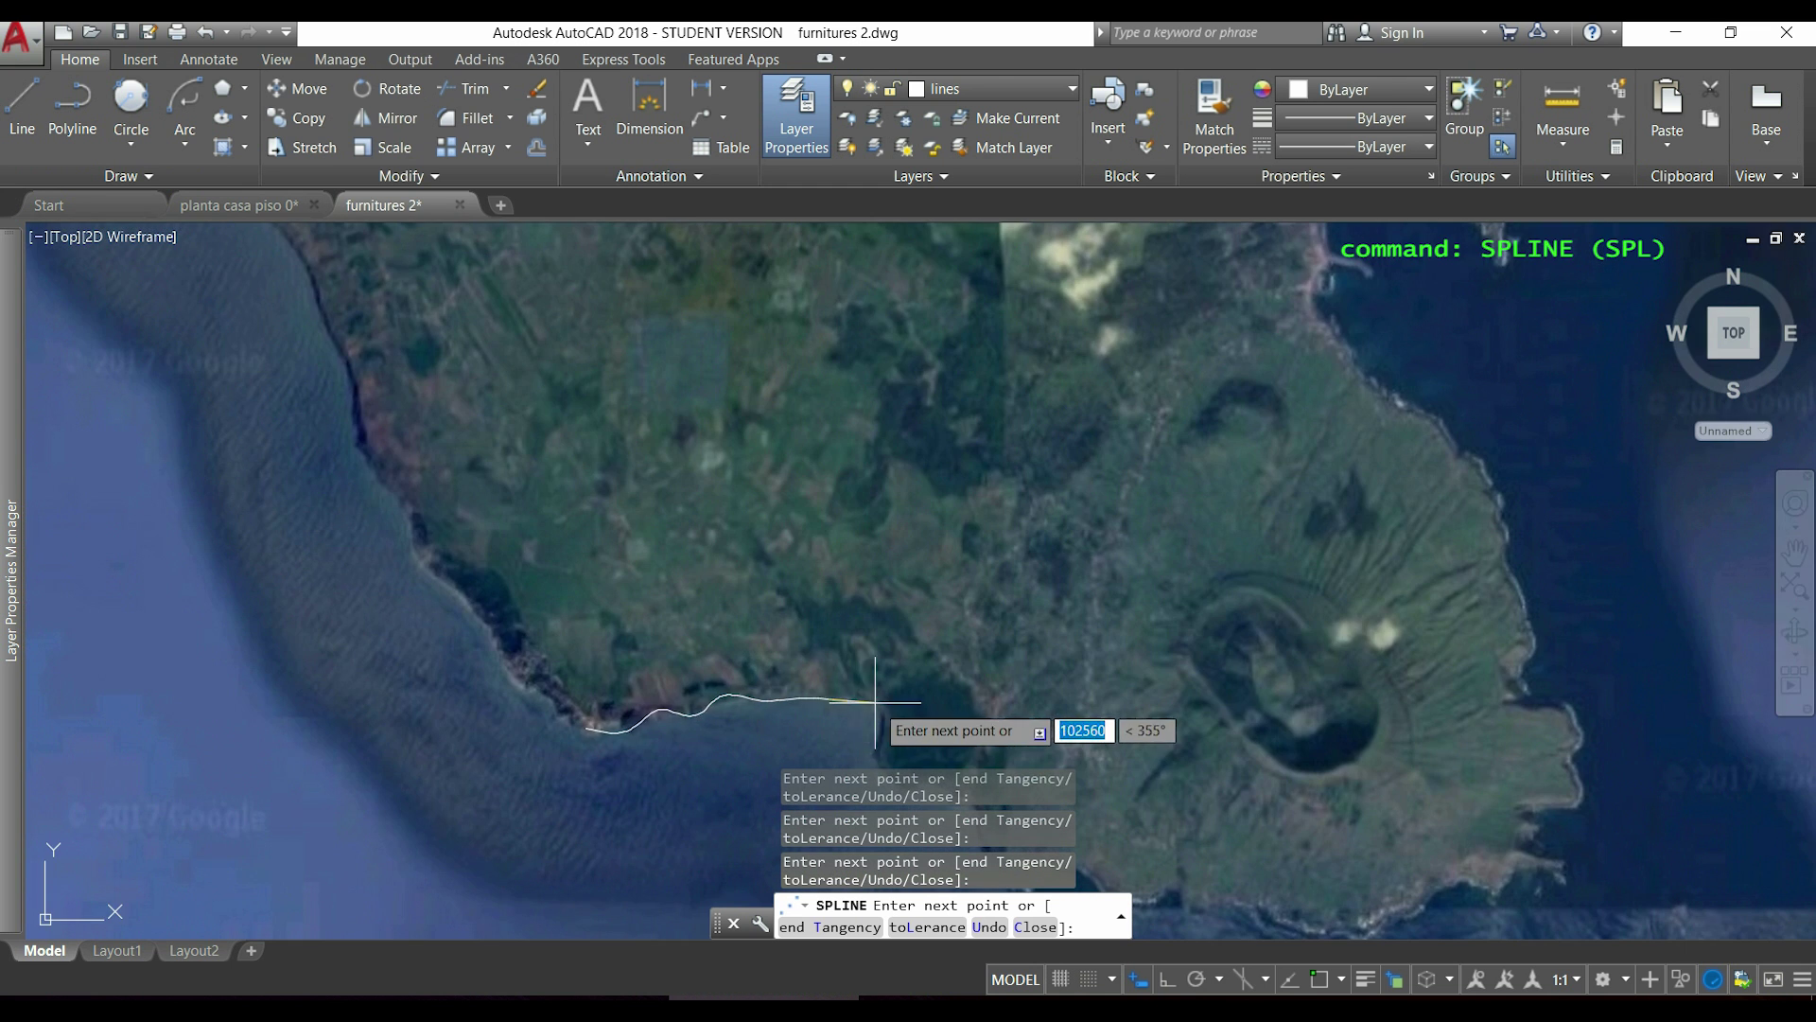
{"action": "left_click", "coordinate": [869, 754]}
{"action": "middle_click_drag", "start_coordinate": [894, 769], "coordinate": [666, 422]}
{"action": "left_click", "coordinate": [672, 444]}
{"action": "left_click", "coordinate": [699, 434]}
{"action": "left_click", "coordinate": [715, 453]}
{"action": "left_click", "coordinate": [740, 460]}
{"action": "left_click", "coordinate": [747, 496]}
{"action": "left_click", "coordinate": [785, 546]}
{"action": "left_click", "coordinate": [830, 519]}
{"action": "left_click", "coordinate": [908, 547]}
{"action": "left_click", "coordinate": [949, 541]}
{"action": "left_click", "coordinate": [1003, 564]}
{"action": "left_click", "coordinate": [1059, 578]}
{"action": "left_click", "coordinate": [1104, 583]}
{"action": "left_click", "coordinate": [1133, 591]}
{"action": "left_click", "coordinate": [1153, 570]}
{"action": "left_click", "coordinate": [1224, 528]}
{"action": "left_click", "coordinate": [1261, 547]}
{"action": "left_click", "coordinate": [1329, 516]}
{"action": "left_click", "coordinate": [1282, 454]}
{"action": "left_click", "coordinate": [1346, 462]}
{"action": "left_click", "coordinate": [1338, 404]}
{"action": "left_click", "coordinate": [1331, 353]}
{"action": "left_click", "coordinate": [1282, 344]}
{"action": "left_click", "coordinate": [1300, 293]}
{"action": "middle_click_drag", "start_coordinate": [1292, 277], "coordinate": [1248, 606]}
{"action": "left_click", "coordinate": [1245, 569]}
{"action": "left_click", "coordinate": [1170, 435]}
{"action": "left_click", "coordinate": [1118, 386]}
{"action": "left_click", "coordinate": [1044, 304]}
{"action": "left_click", "coordinate": [1044, 241]}
{"action": "left_click", "coordinate": [1089, 252]}
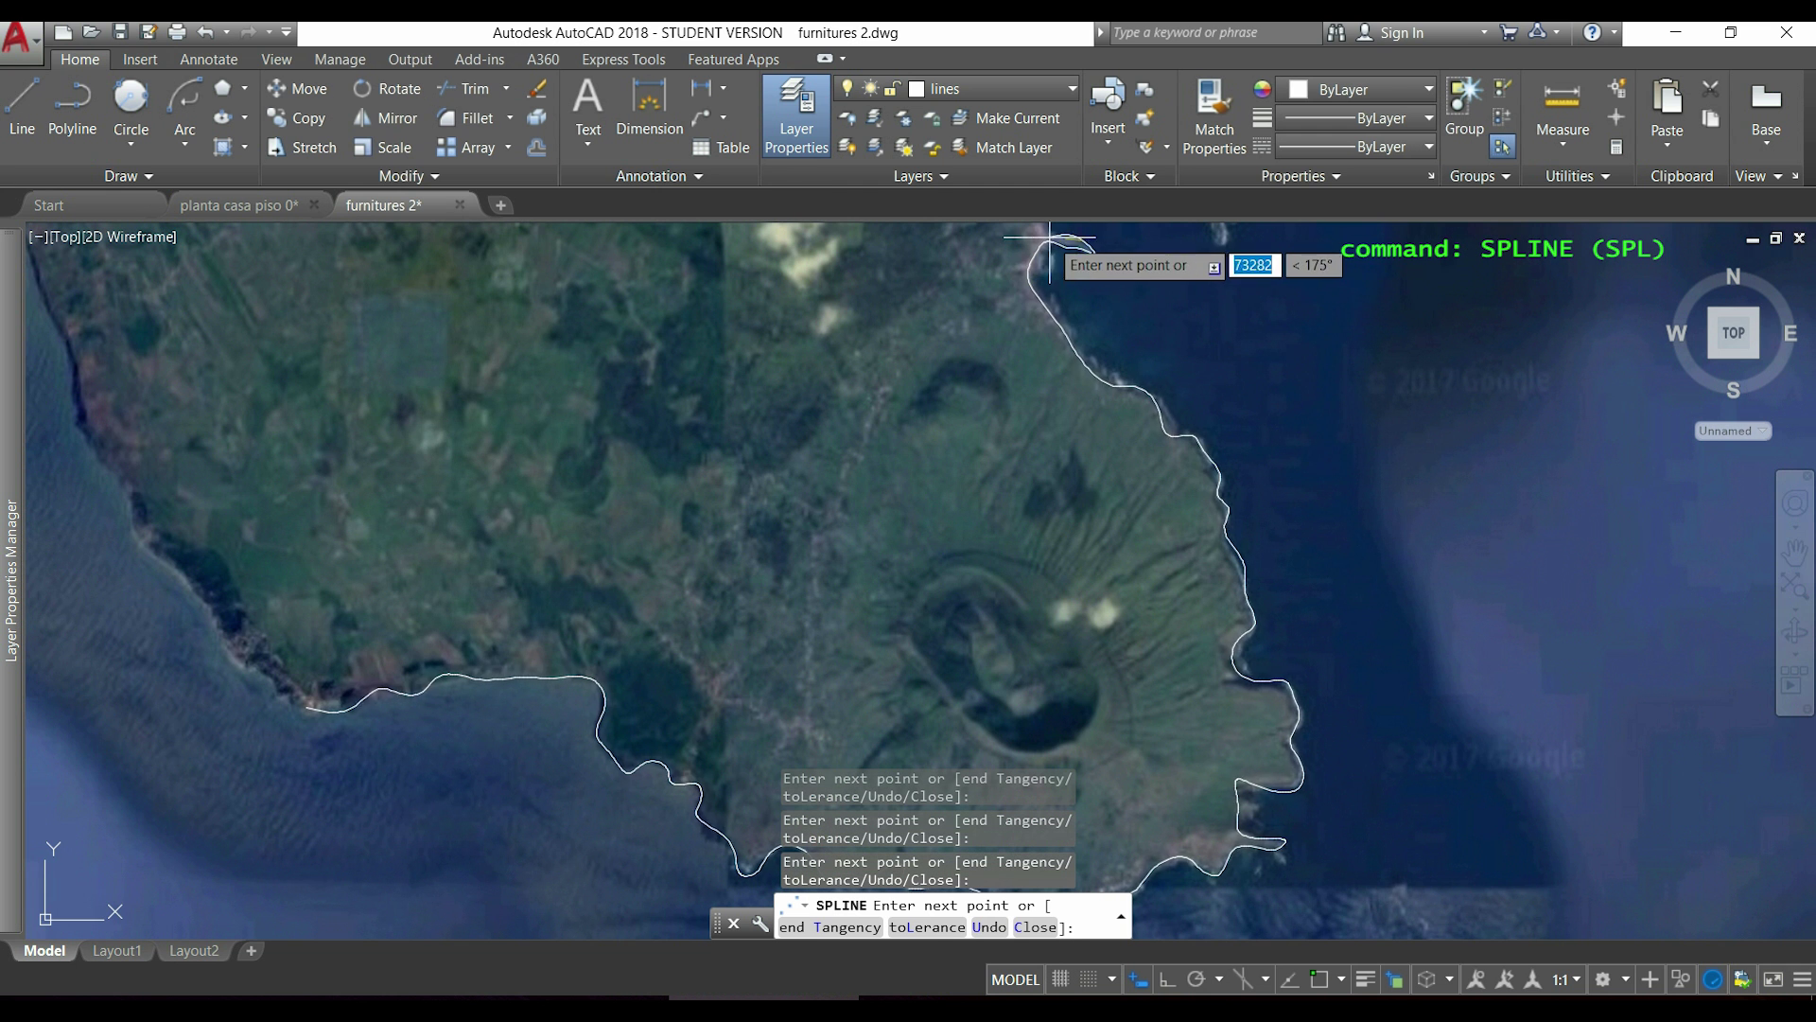
{"action": "left_click", "coordinate": [1044, 235]}
{"action": "middle_click_drag", "start_coordinate": [1043, 232], "coordinate": [1070, 467]}
{"action": "left_click", "coordinate": [1067, 431]}
{"action": "left_click", "coordinate": [1001, 398]}
{"action": "left_click", "coordinate": [976, 299]}
{"action": "middle_click_drag", "start_coordinate": [946, 250], "coordinate": [1095, 605]}
{"action": "left_click", "coordinate": [1083, 566]}
{"action": "left_click", "coordinate": [1005, 449]}
{"action": "left_click", "coordinate": [975, 396]}
{"action": "left_click", "coordinate": [905, 370]}
{"action": "left_click", "coordinate": [917, 314]}
{"action": "left_click", "coordinate": [901, 308]}
{"action": "left_click", "coordinate": [846, 295]}
{"action": "left_click", "coordinate": [804, 334]}
{"action": "left_click", "coordinate": [762, 312]}
{"action": "left_click", "coordinate": [763, 284]}
{"action": "left_click", "coordinate": [721, 270]}
{"action": "left_click", "coordinate": [650, 239]}
{"action": "middle_click_drag", "start_coordinate": [648, 235], "coordinate": [967, 491]}
{"action": "left_click", "coordinate": [944, 458]}
{"action": "left_click", "coordinate": [877, 448]}
{"action": "left_click", "coordinate": [859, 426]}
{"action": "left_click", "coordinate": [819, 440]}
{"action": "left_click", "coordinate": [775, 424]}
{"action": "left_click", "coordinate": [740, 462]}
{"action": "left_click", "coordinate": [686, 451]}
{"action": "left_click", "coordinate": [588, 484]}
{"action": "left_click", "coordinate": [555, 542]}
{"action": "left_click", "coordinate": [533, 553]}
{"action": "left_click", "coordinate": [554, 611]}
{"action": "left_click", "coordinate": [540, 646]}
{"action": "left_click", "coordinate": [520, 694]}
{"action": "left_click", "coordinate": [491, 706]}
{"action": "left_click", "coordinate": [436, 738]}
{"action": "middle_click_drag", "start_coordinate": [432, 764], "coordinate": [740, 456]}
{"action": "left_click", "coordinate": [740, 460]}
{"action": "left_click", "coordinate": [701, 487]}
{"action": "left_click", "coordinate": [680, 519]}
{"action": "left_click", "coordinate": [653, 515]}
{"action": "left_click", "coordinate": [634, 578]}
{"action": "left_click", "coordinate": [659, 599]}
{"action": "left_click", "coordinate": [697, 583]}
{"action": "left_click", "coordinate": [713, 631]}
{"action": "left_click", "coordinate": [697, 660]}
{"action": "middle_click_drag", "start_coordinate": [750, 702], "coordinate": [587, 451]}
{"action": "left_click", "coordinate": [615, 476]}
{"action": "left_click", "coordinate": [658, 514]}
{"action": "left_click", "coordinate": [683, 596]}
{"action": "left_click", "coordinate": [715, 656]}
{"action": "left_click", "coordinate": [719, 704]}
{"action": "left_click", "coordinate": [739, 750]}
{"action": "middle_click_drag", "start_coordinate": [742, 738], "coordinate": [578, 423]}
{"action": "left_click", "coordinate": [598, 451]}
{"action": "left_click", "coordinate": [606, 501]}
{"action": "left_click", "coordinate": [624, 532]}
{"action": "left_click", "coordinate": [656, 542]}
{"action": "left_click", "coordinate": [687, 580]}
{"action": "left_click", "coordinate": [706, 631]}
{"action": "left_click", "coordinate": [736, 645]}
{"action": "left_click", "coordinate": [745, 658]}
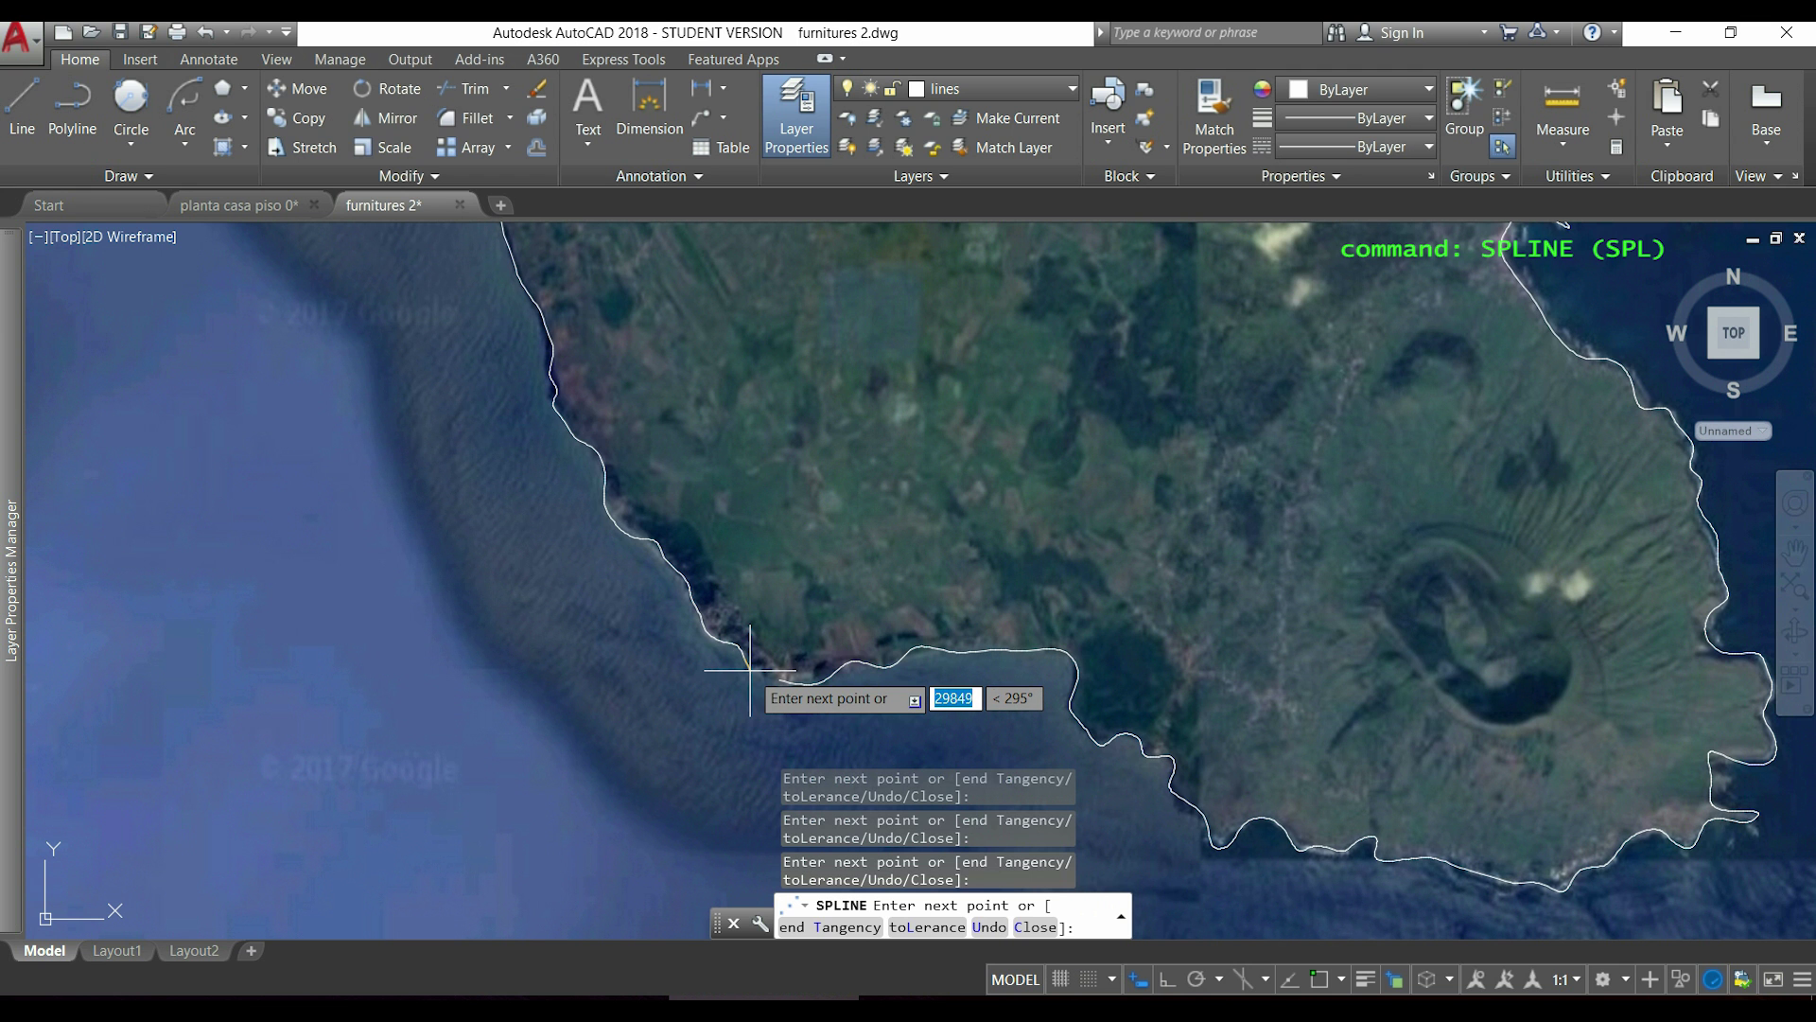
{"action": "left_click", "coordinate": [767, 676]}
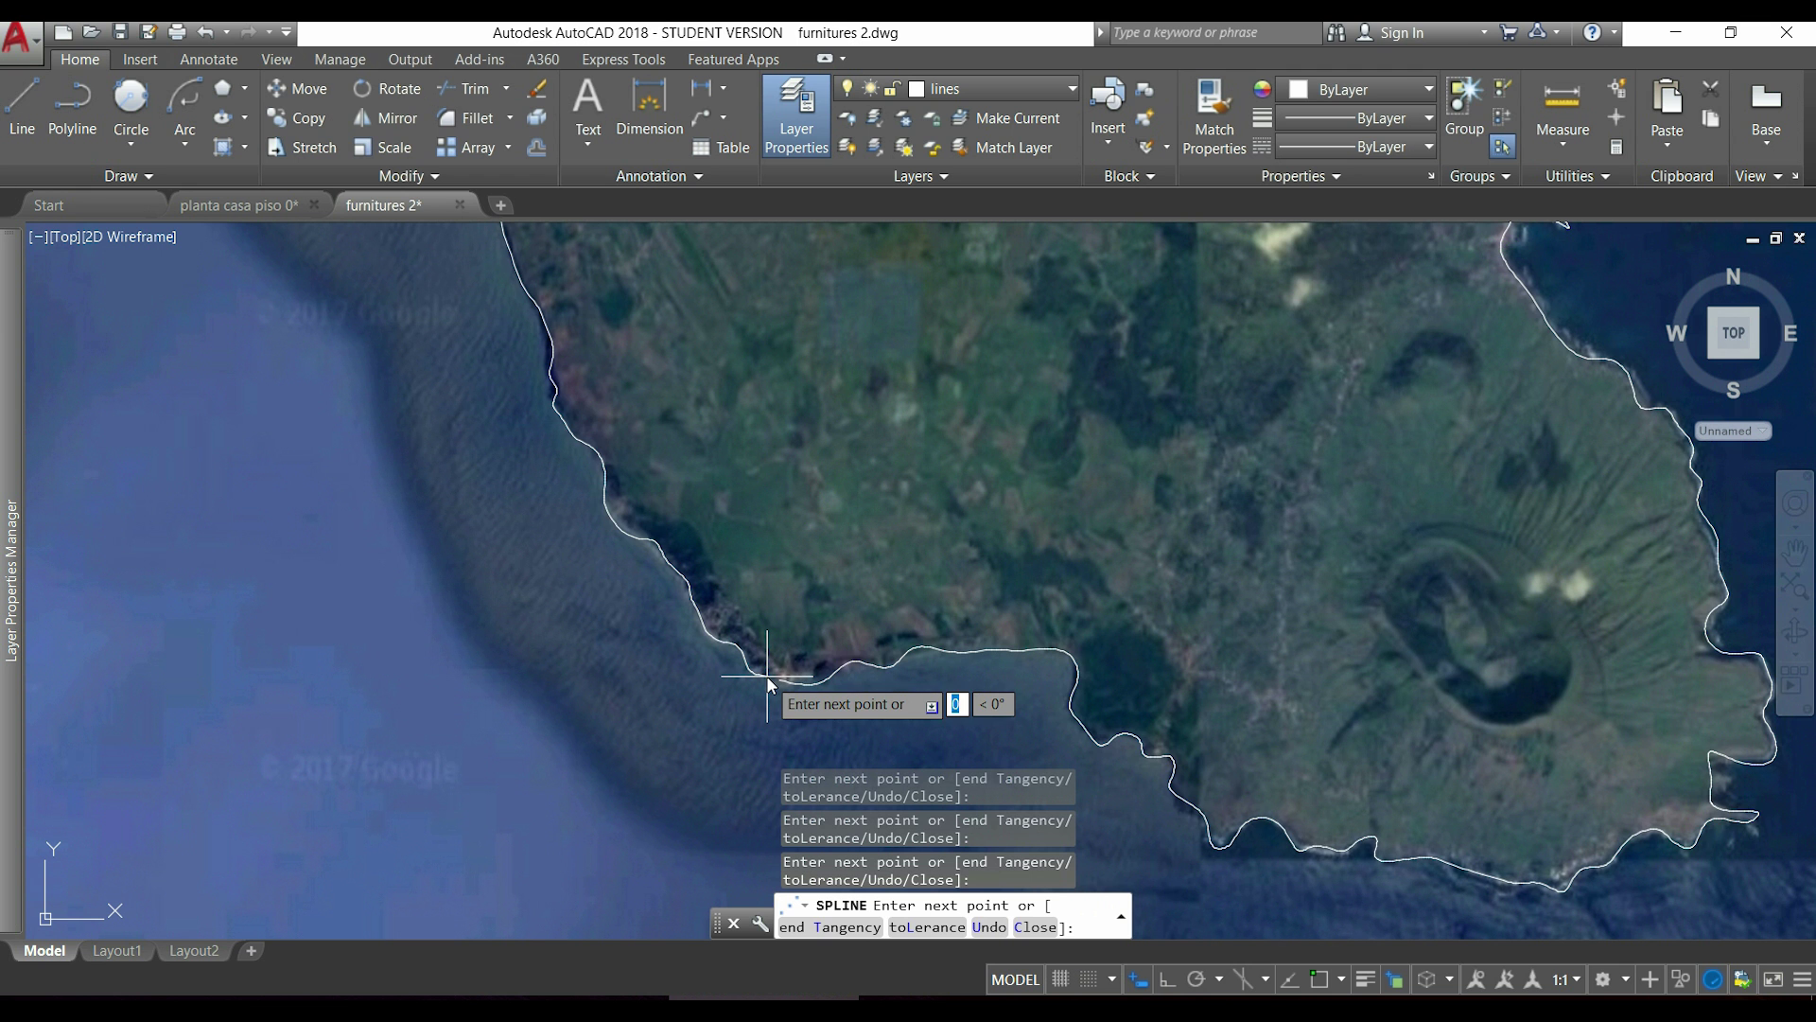
{"action": "type", "text": "cl"}
{"action": "key", "text": "Return"}
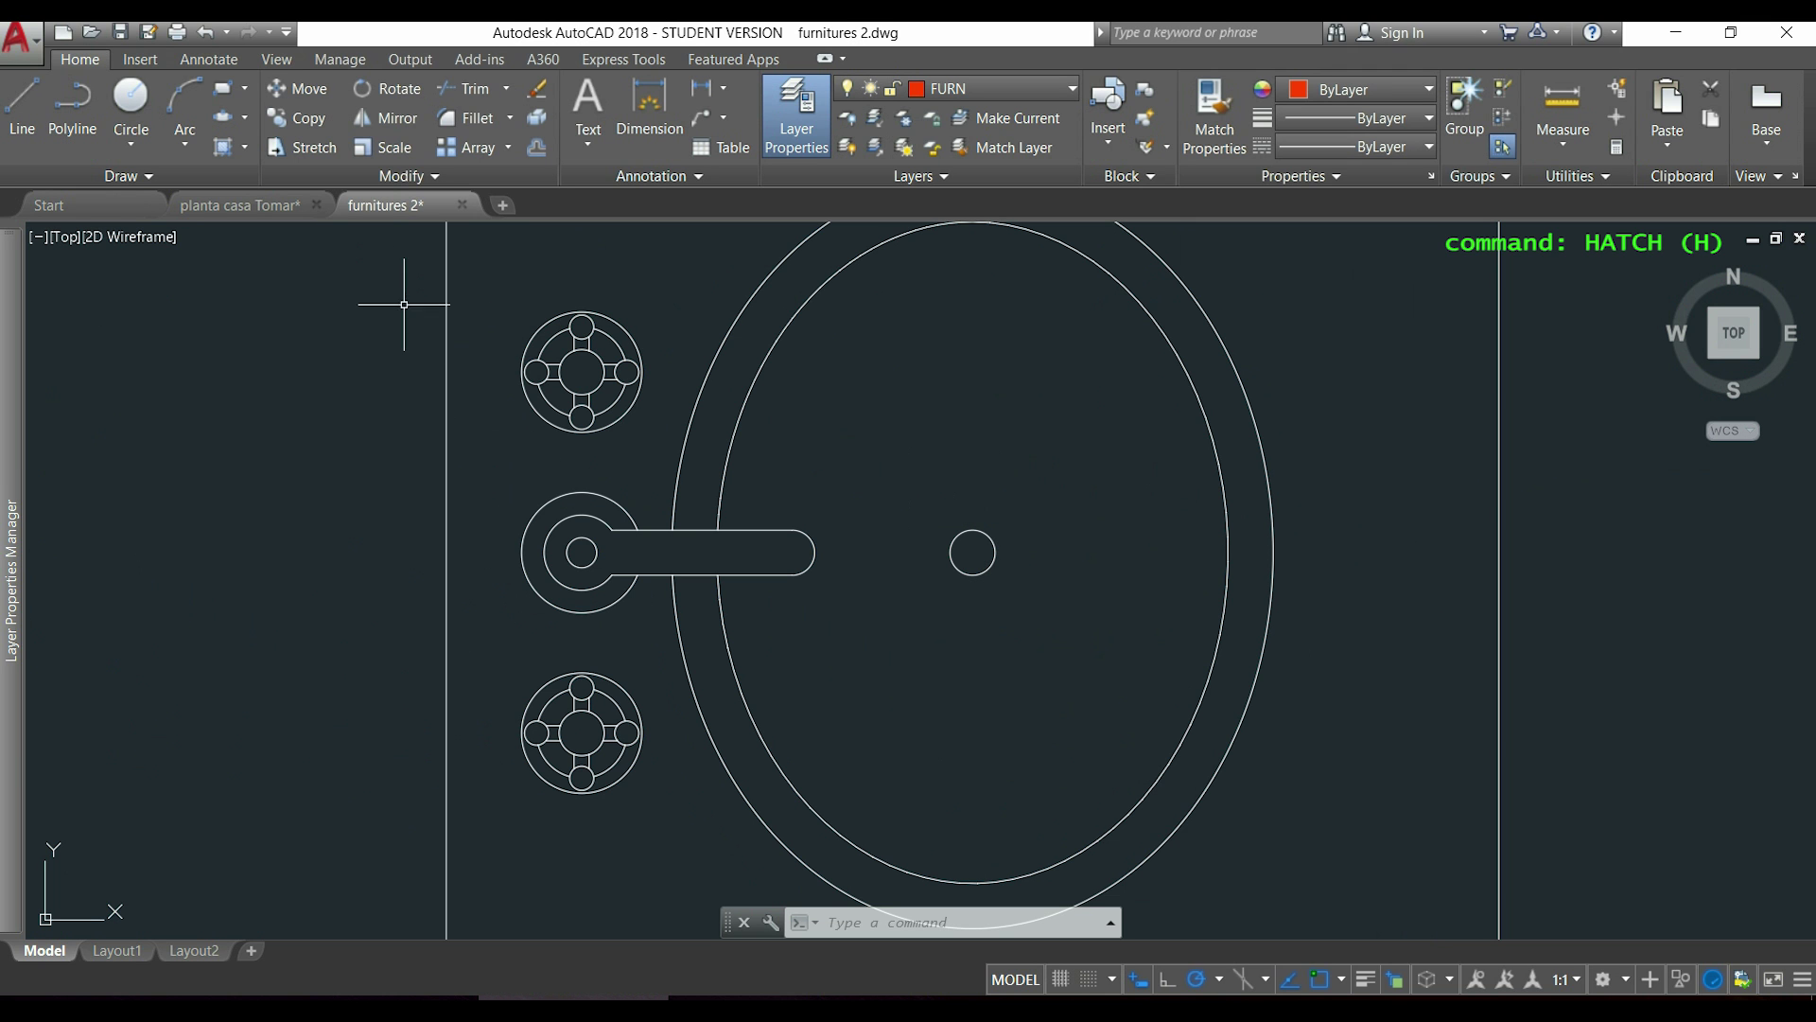
- Fill the ring between the washbasin's two ellipses with a SOLID hatch in the ByLayer color
{"action": "left_click", "coordinate": [220, 150]}
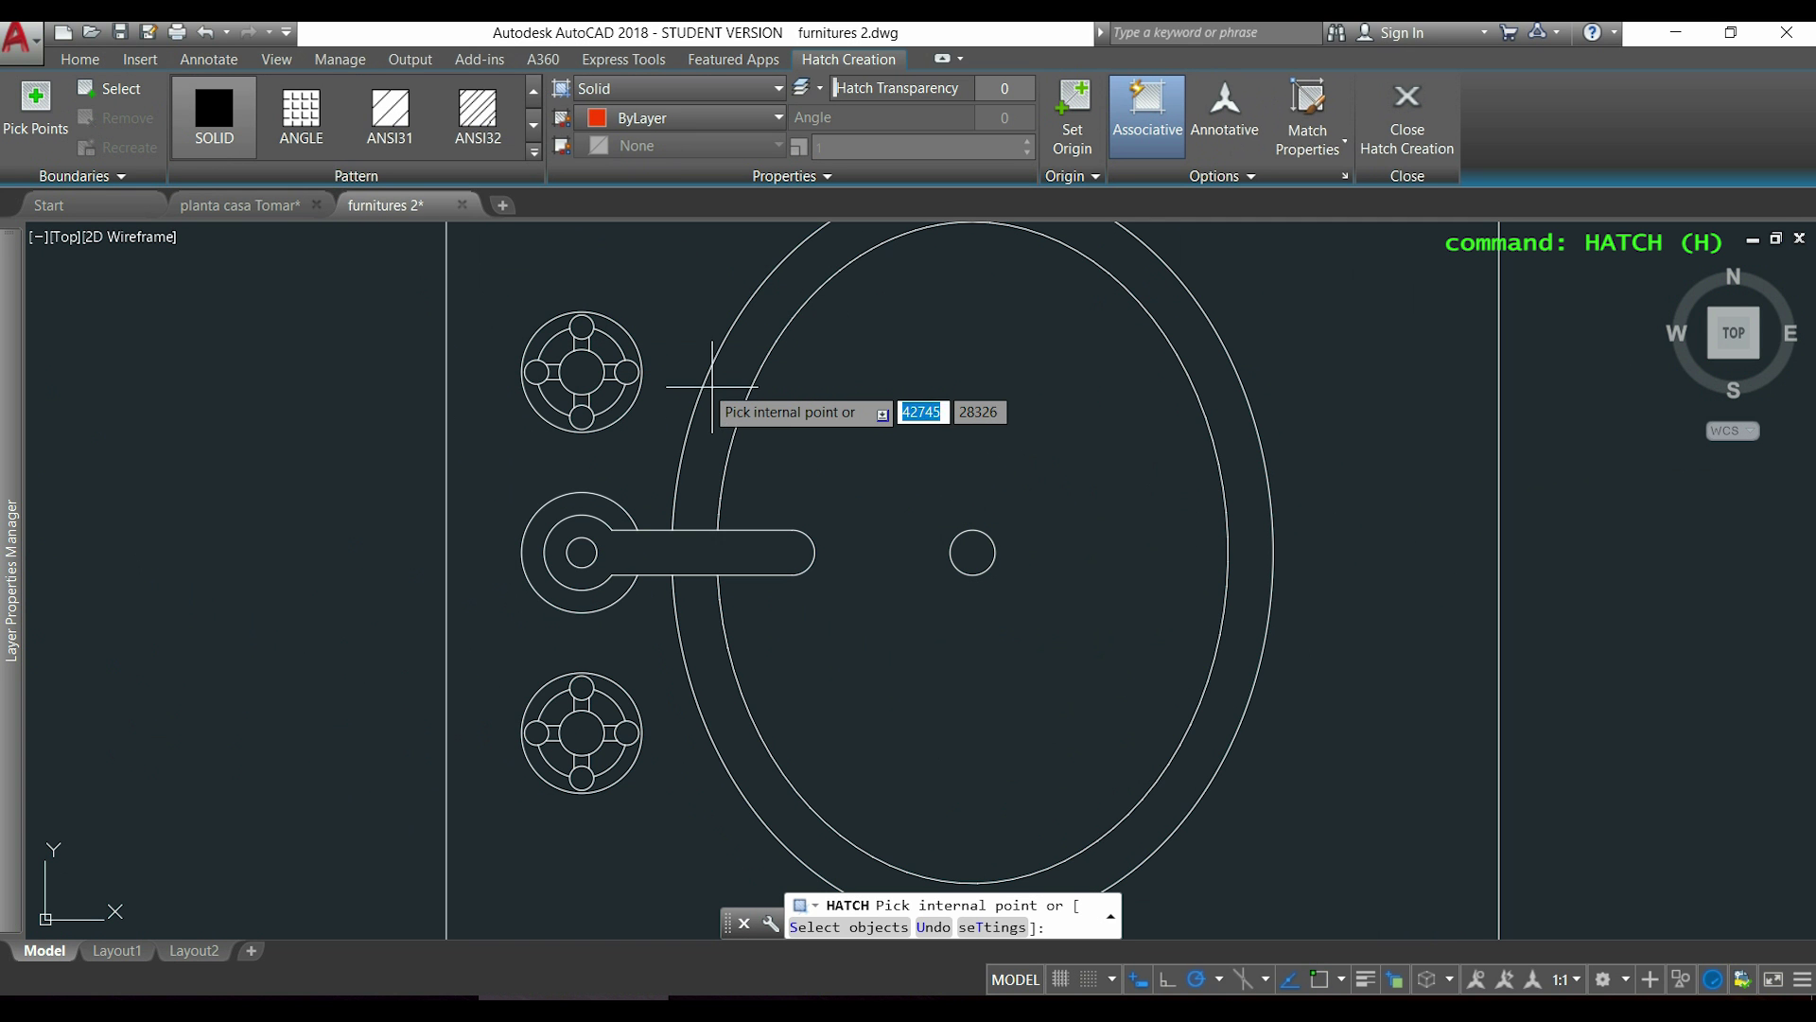
{"action": "left_click", "coordinate": [722, 388]}
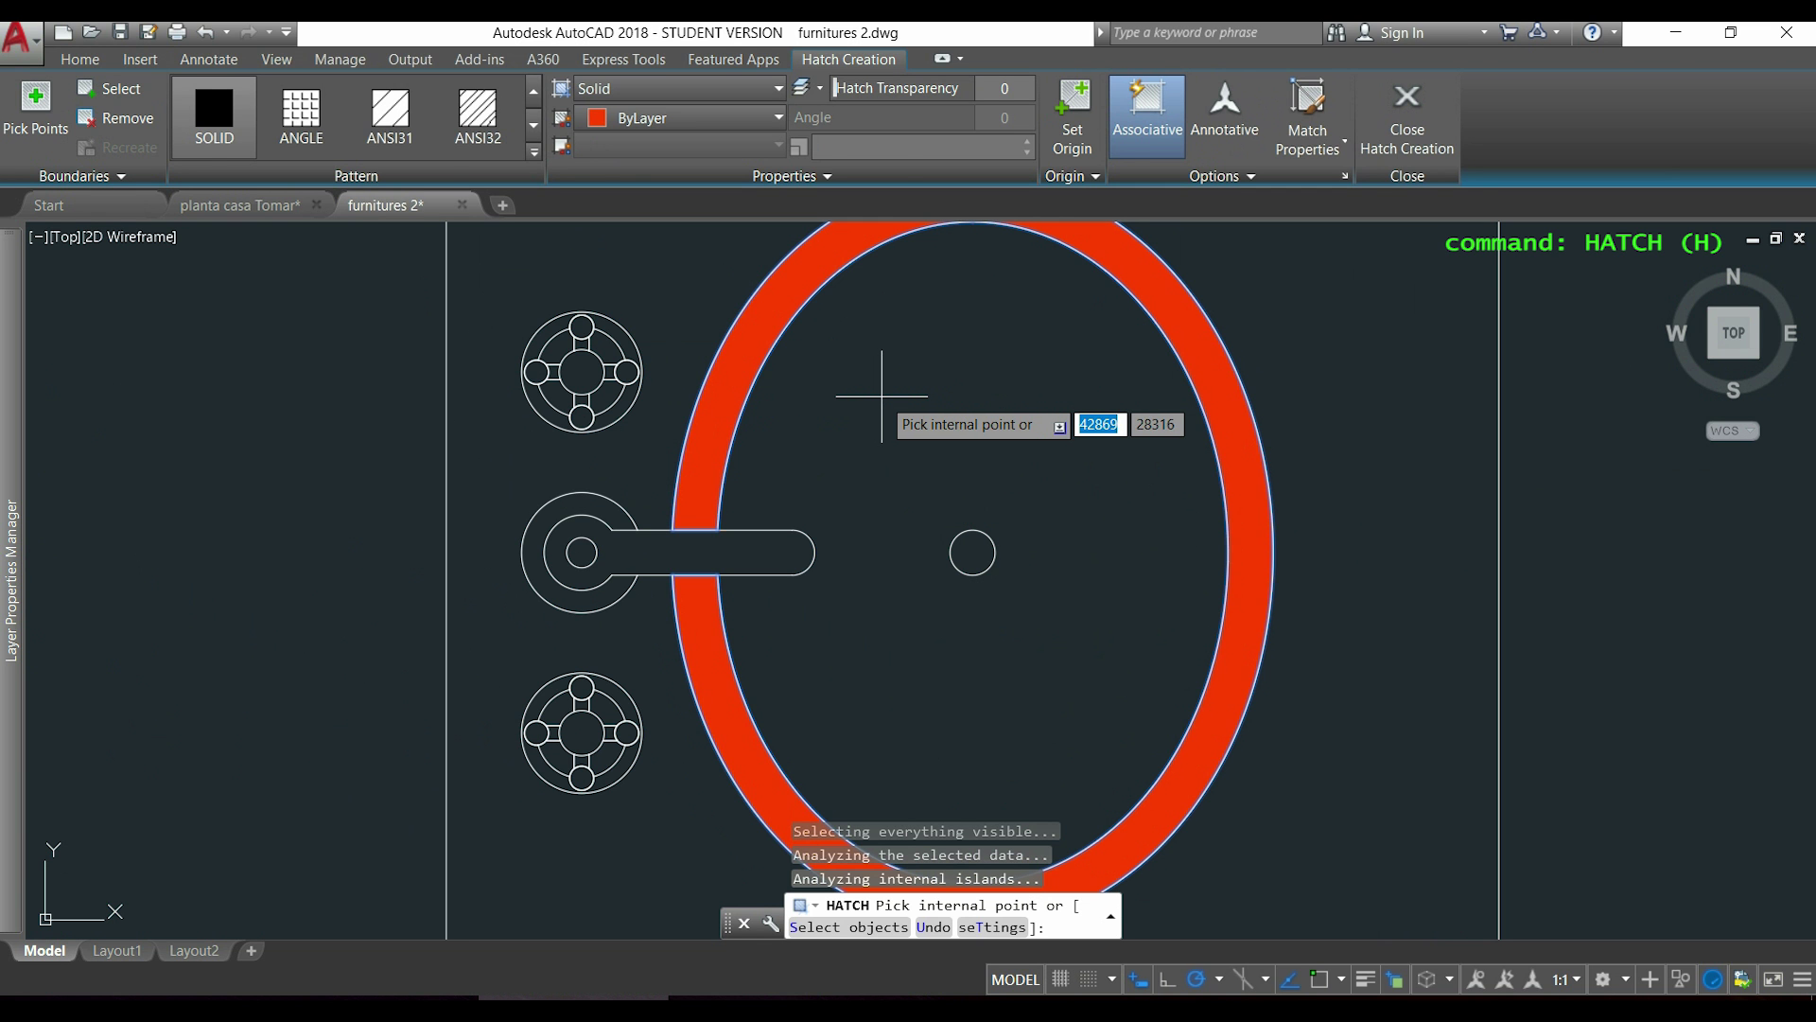
{"action": "key", "text": "Return"}
{"action": "scroll", "coordinate": [1296, 563], "scroll_direction": "down", "scroll_amount": 2}
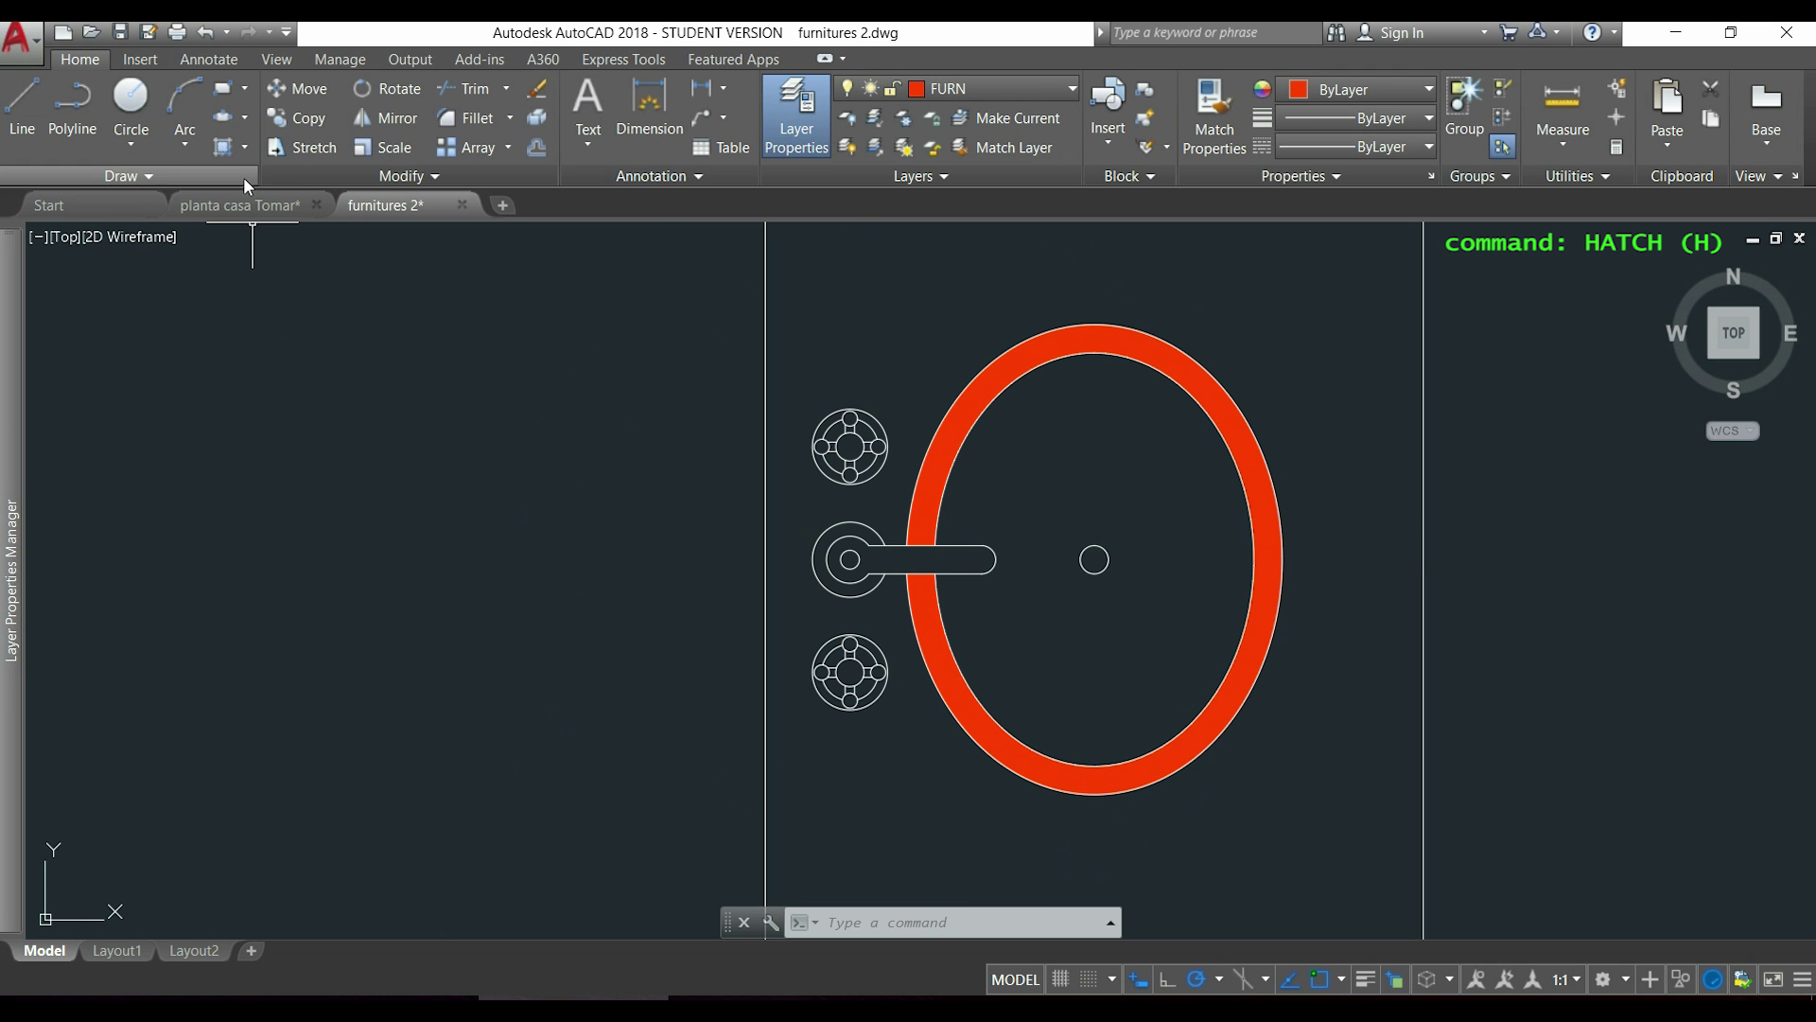
- Fill the faucet's handle and spout with a GR_LINEAR gradient from blue to yellow
{"action": "left_click", "coordinate": [245, 146]}
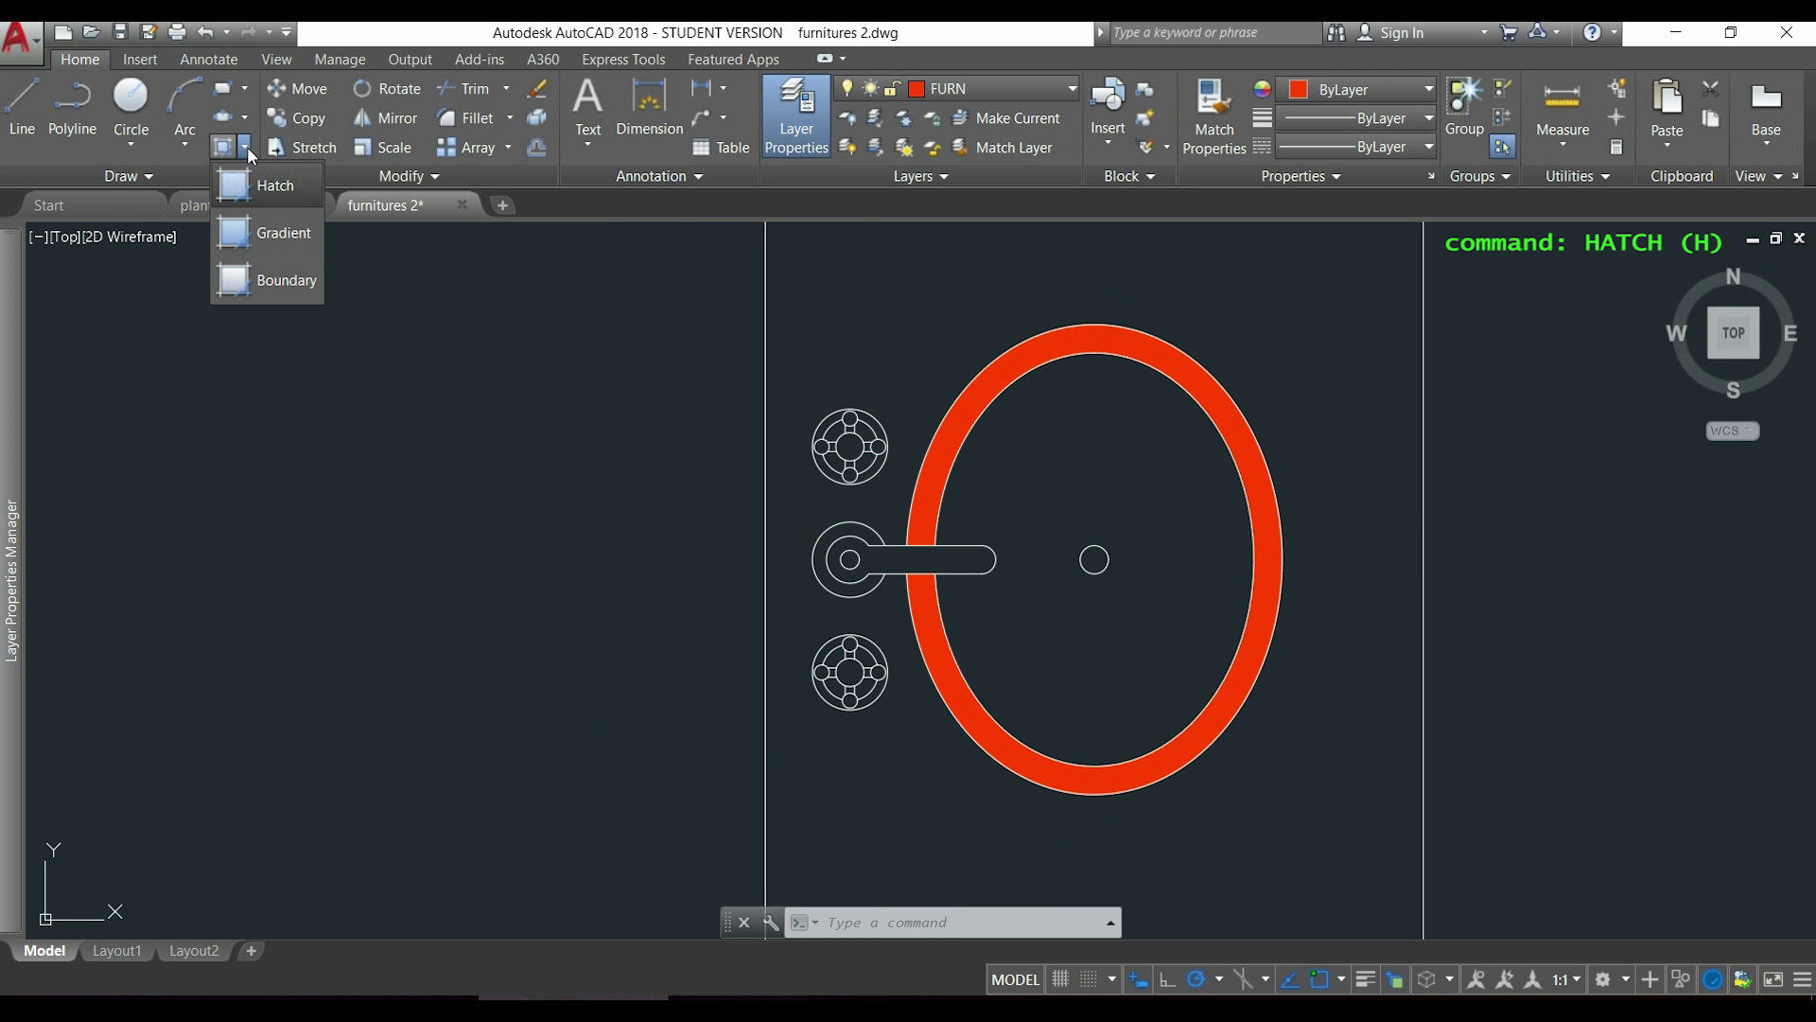
{"action": "left_click", "coordinate": [291, 236]}
{"action": "scroll", "coordinate": [995, 574], "scroll_direction": "up", "scroll_amount": 2}
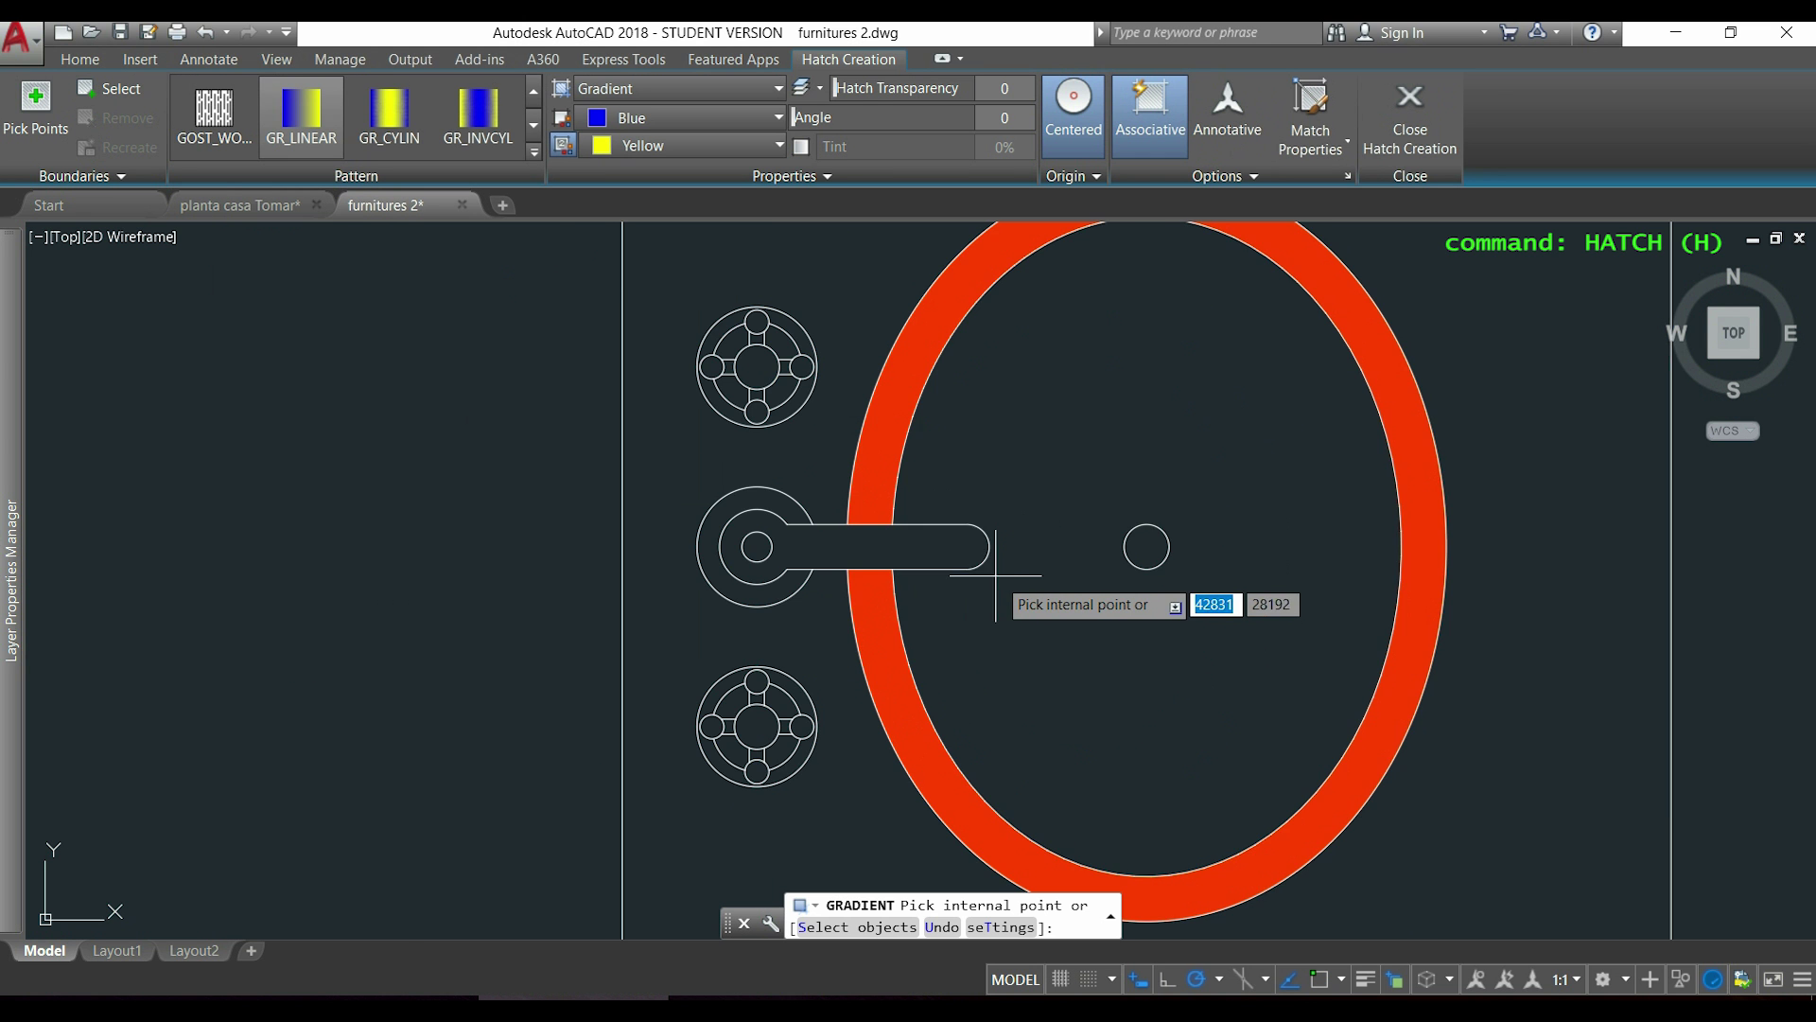
{"action": "scroll", "coordinate": [984, 559], "scroll_direction": "up", "scroll_amount": 2}
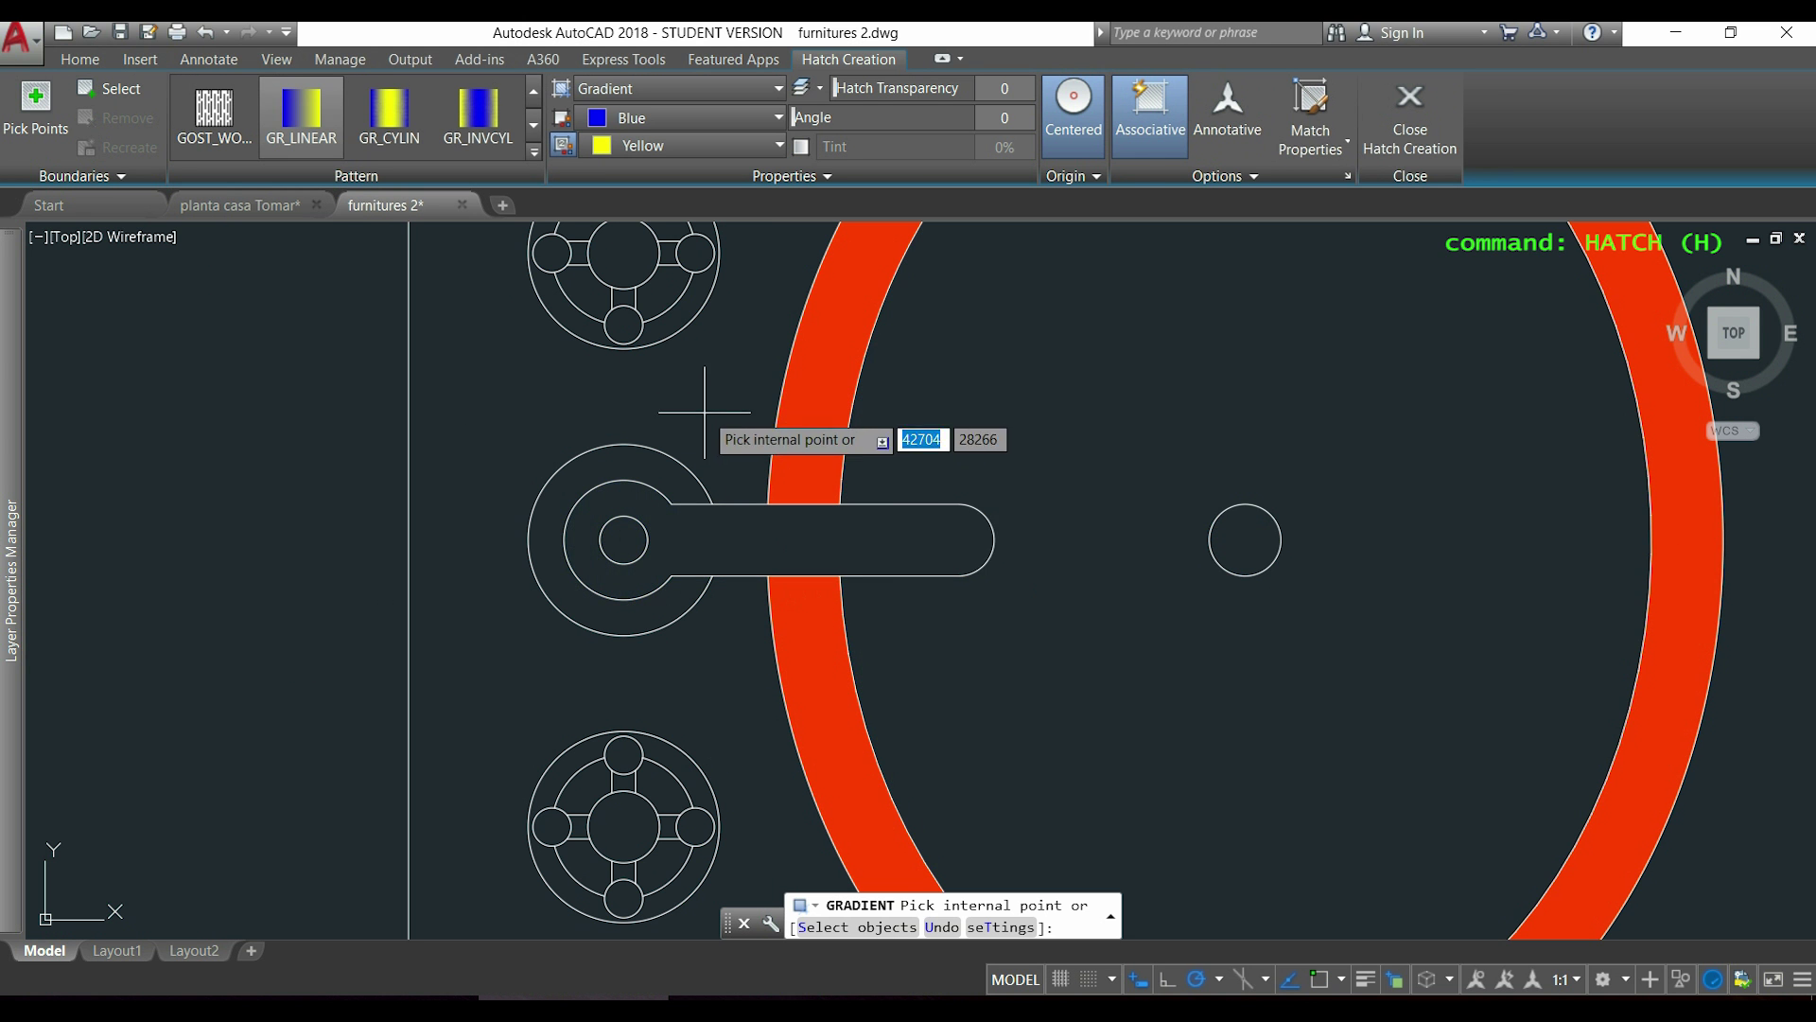
{"action": "left_click", "coordinate": [708, 535]}
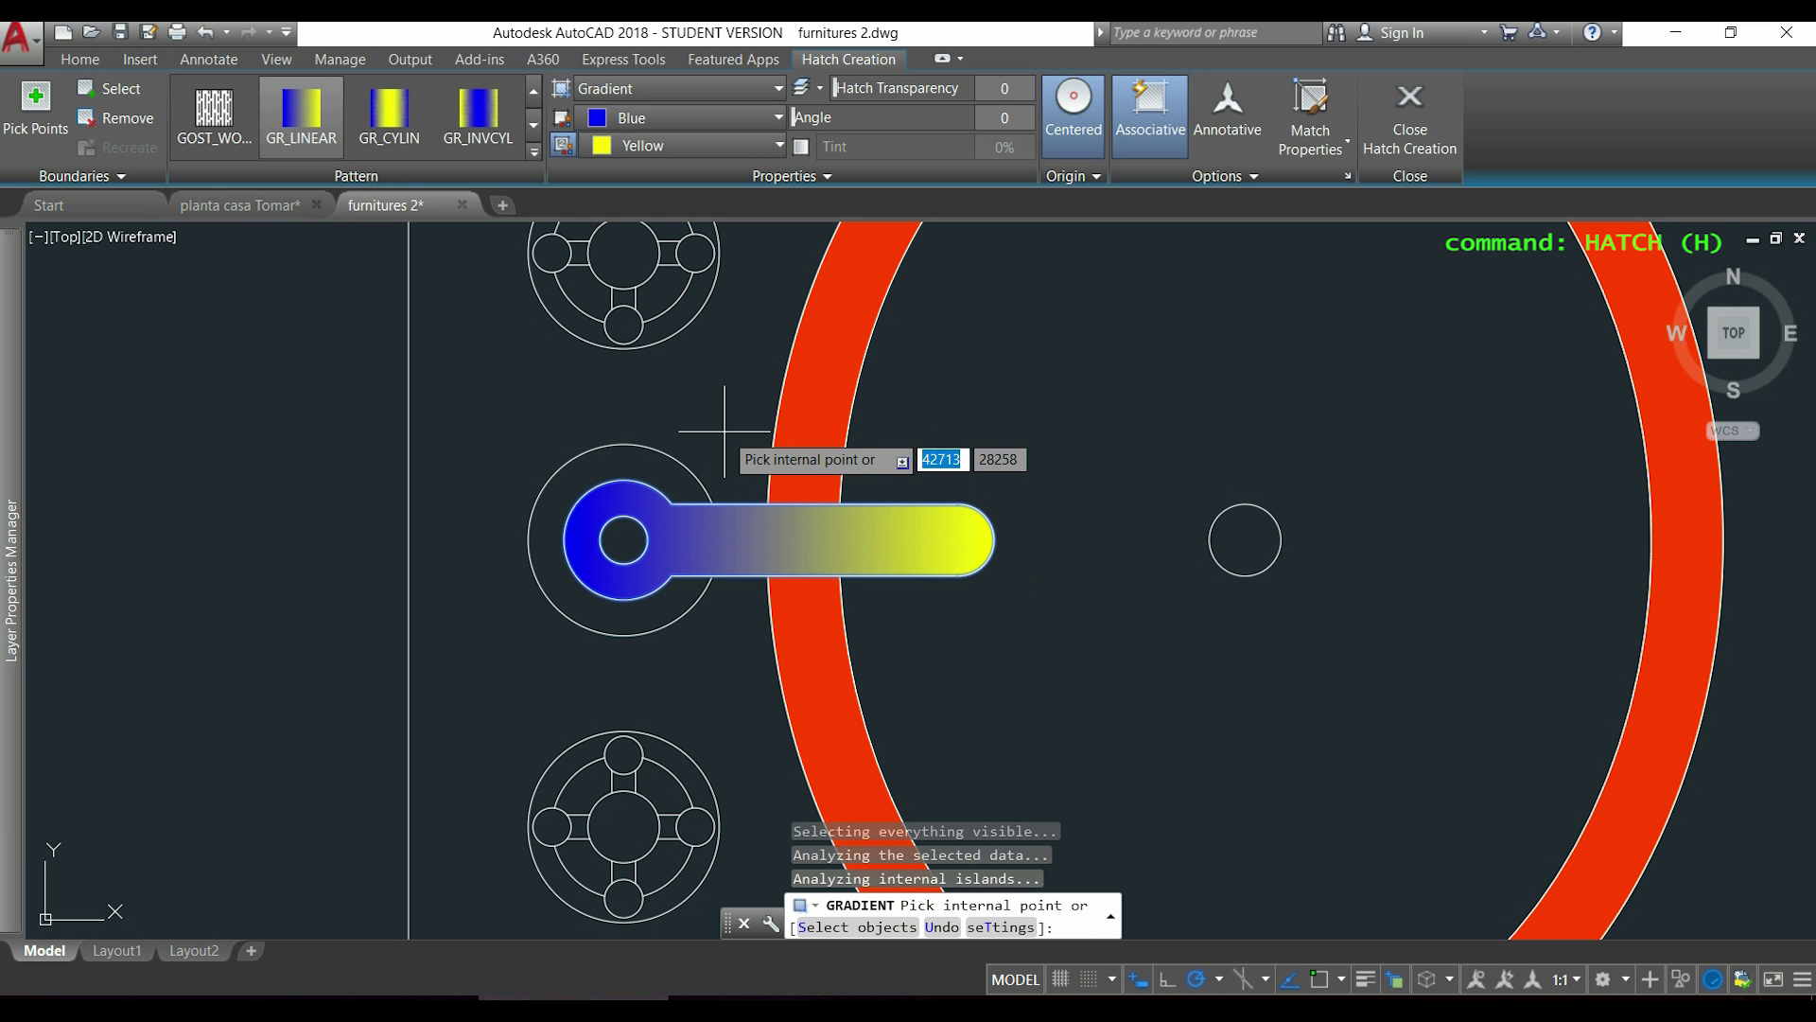
- Change the faucet's gradient to the GR_CYLIN pattern and set its first color to red 237,31,36
{"action": "left_click", "coordinate": [503, 119]}
{"action": "left_click", "coordinate": [399, 110]}
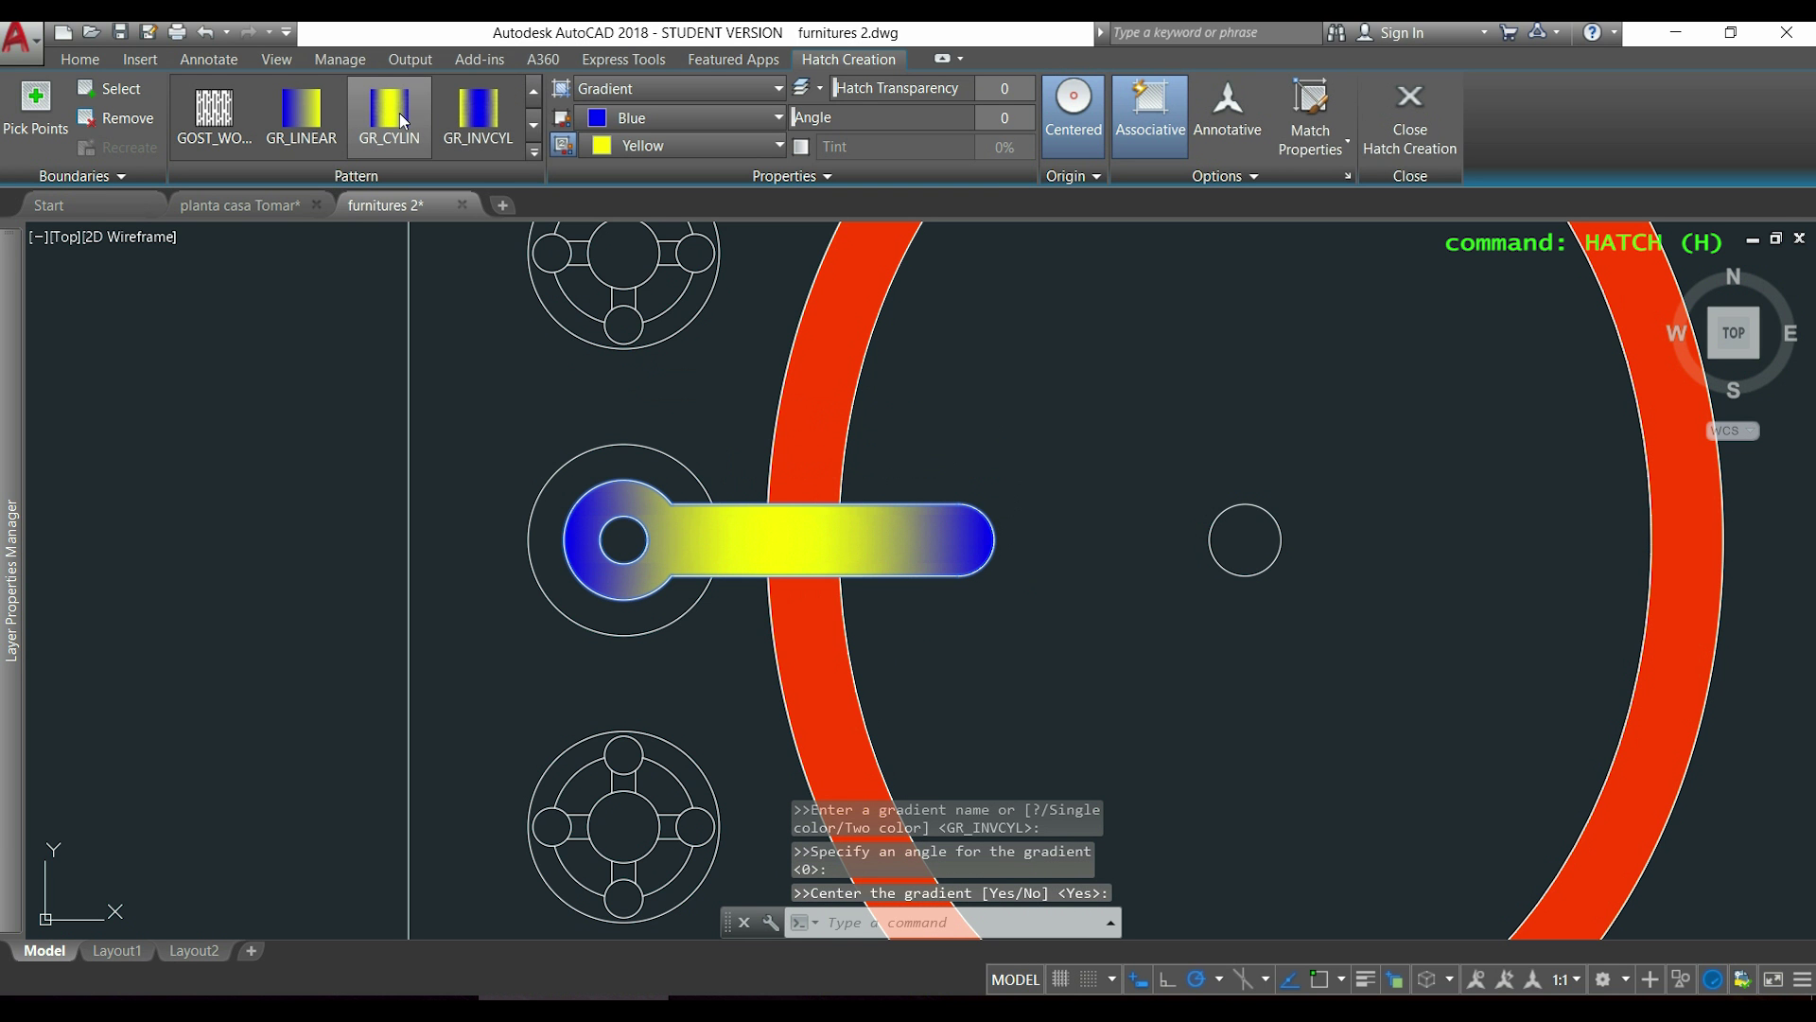
{"action": "left_click", "coordinate": [759, 119]}
{"action": "left_click", "coordinate": [661, 195]}
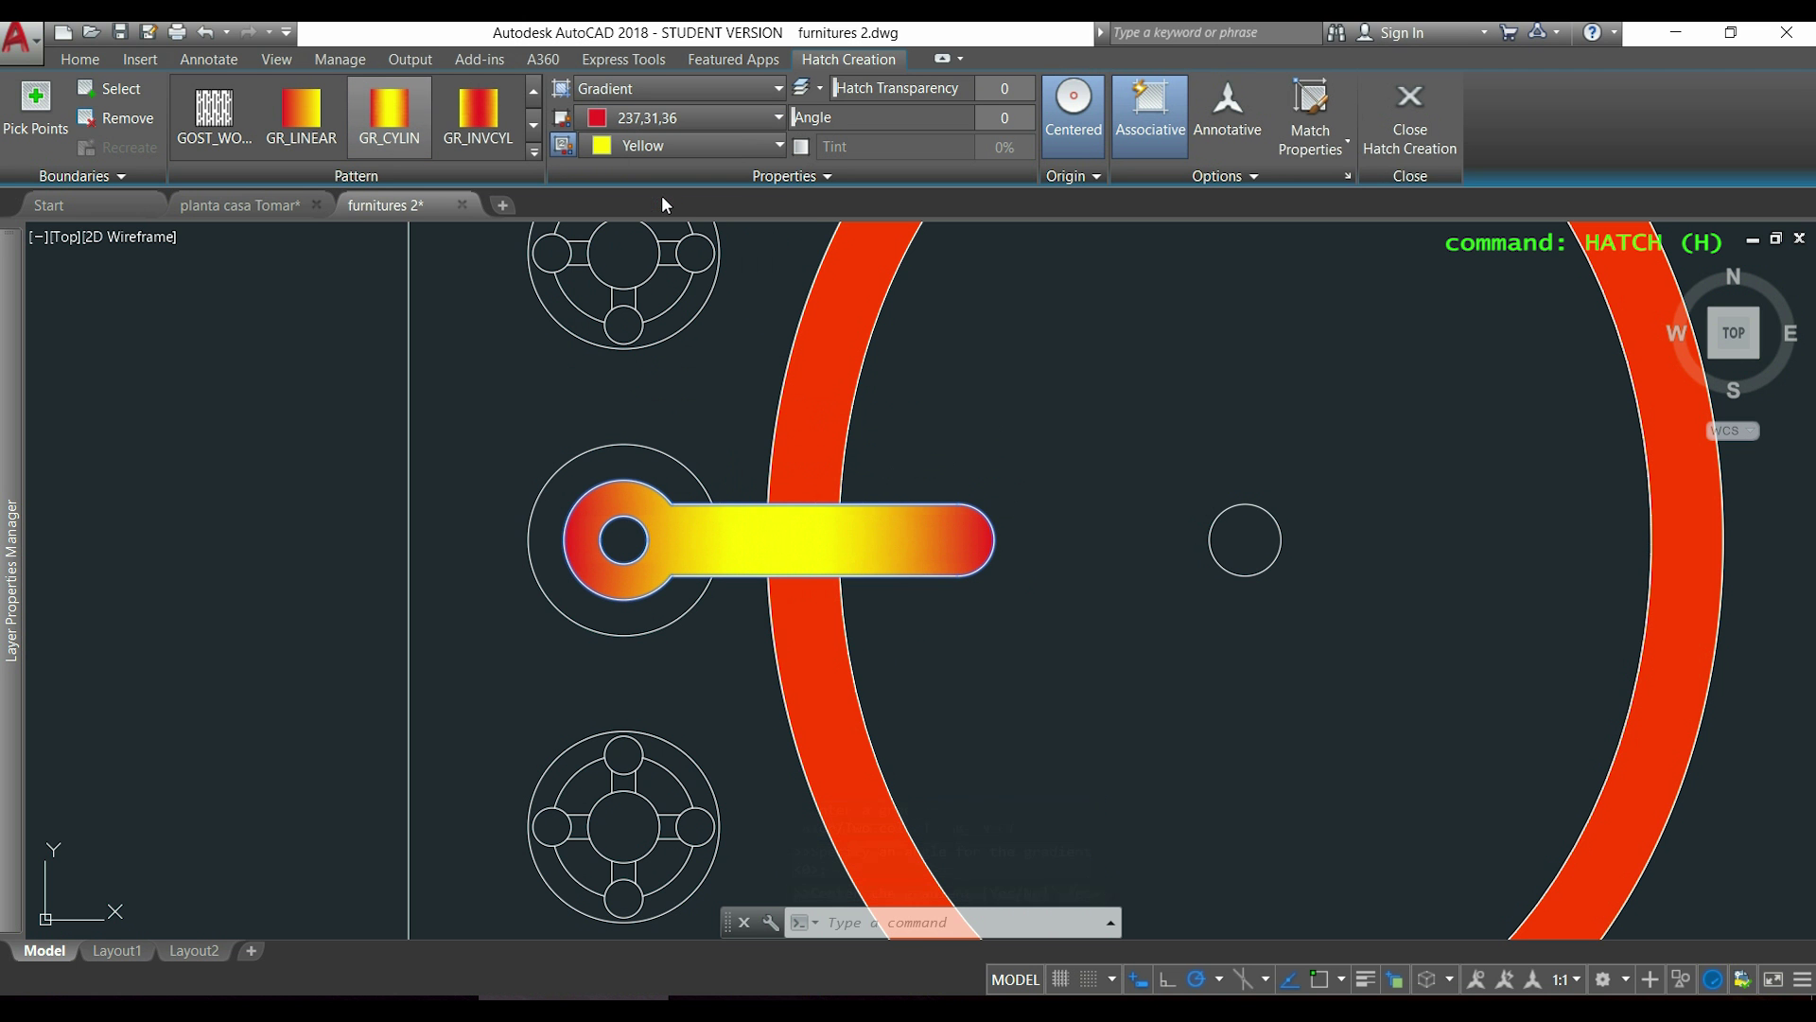
{"action": "key", "text": "Return"}
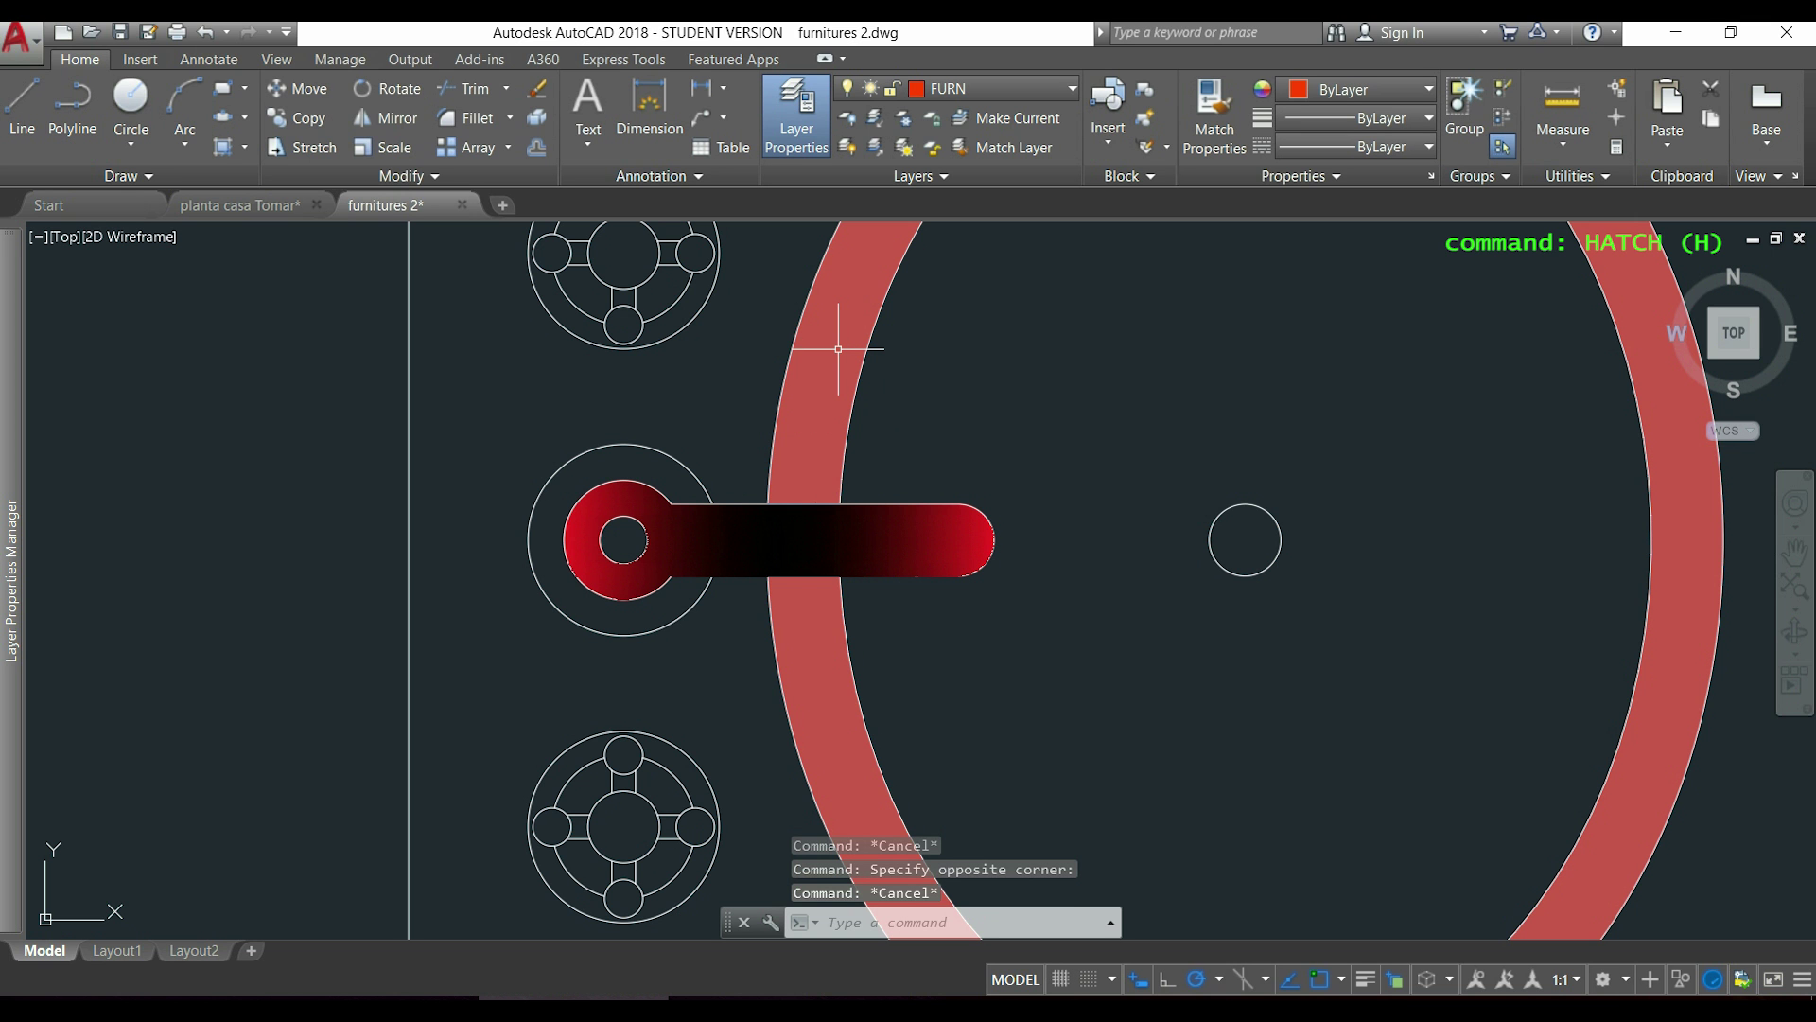
- Change the hatch of the washbasin's elliptical ring to the ANGLE pattern and enter a new pattern scale
{"action": "left_click", "coordinate": [838, 349]}
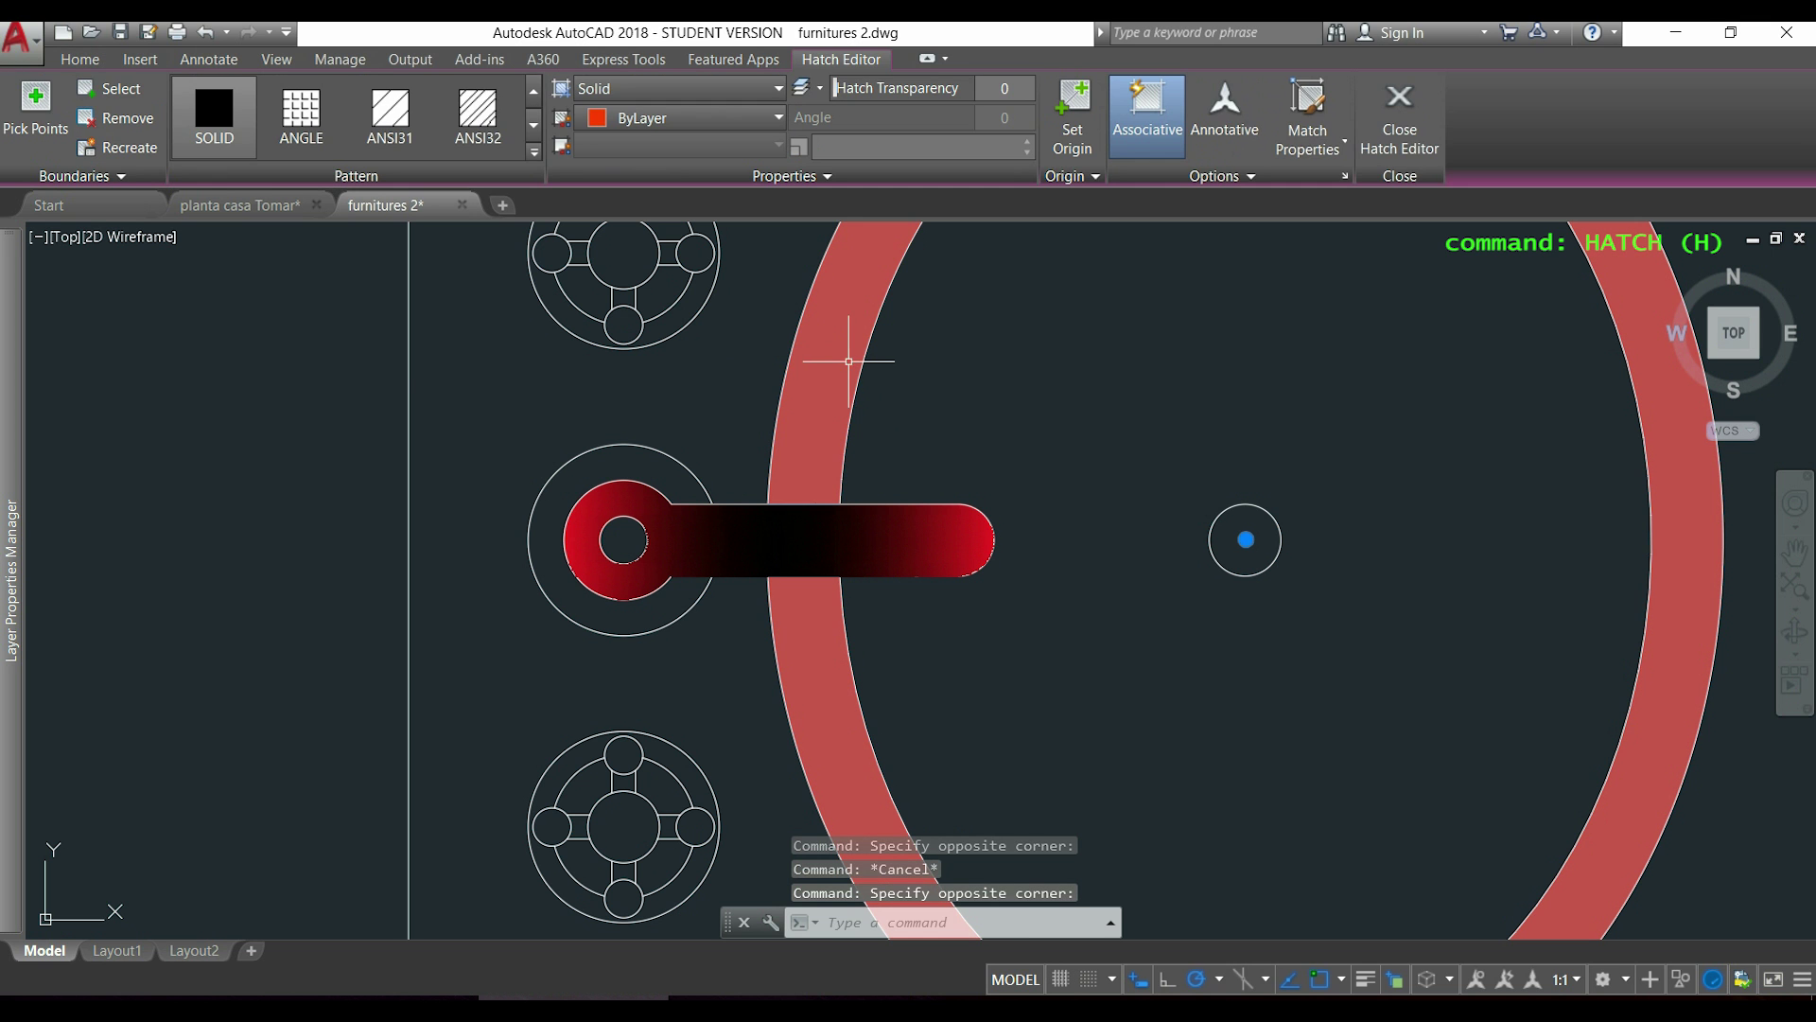
{"action": "left_click", "coordinate": [311, 119]}
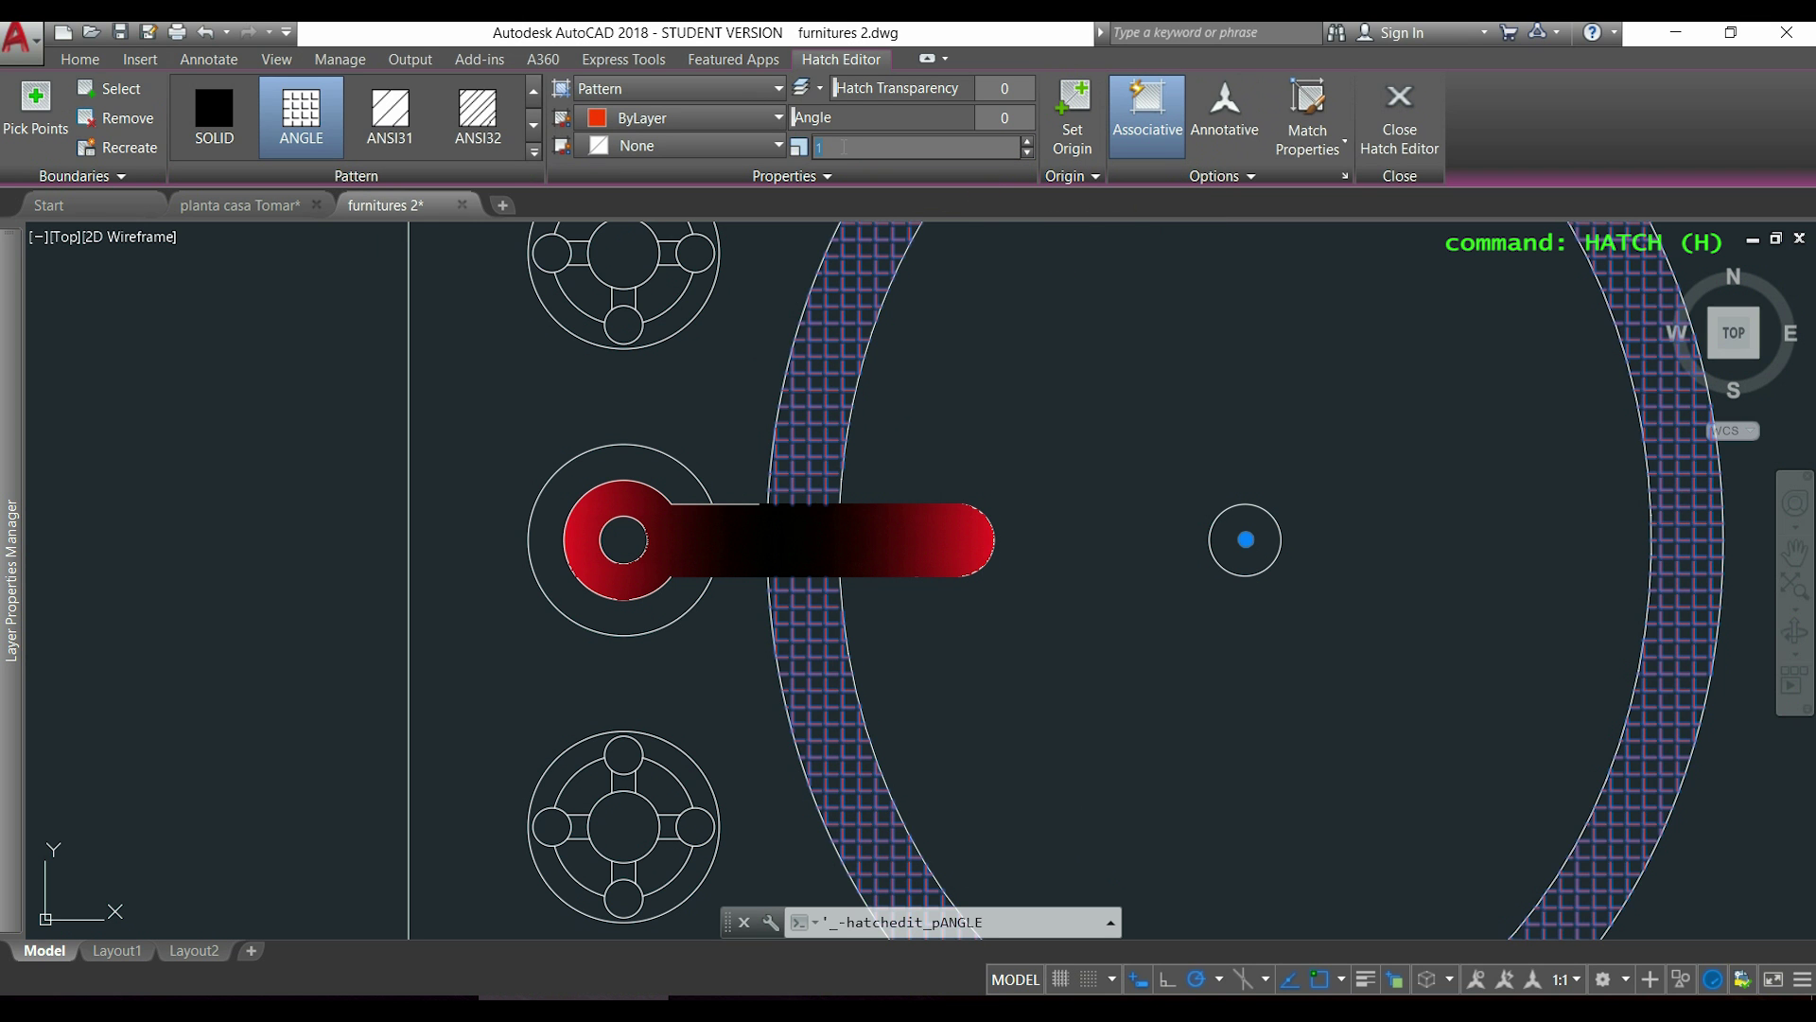
{"action": "type", "text": "0"}
{"action": "key", "text": "Return"}
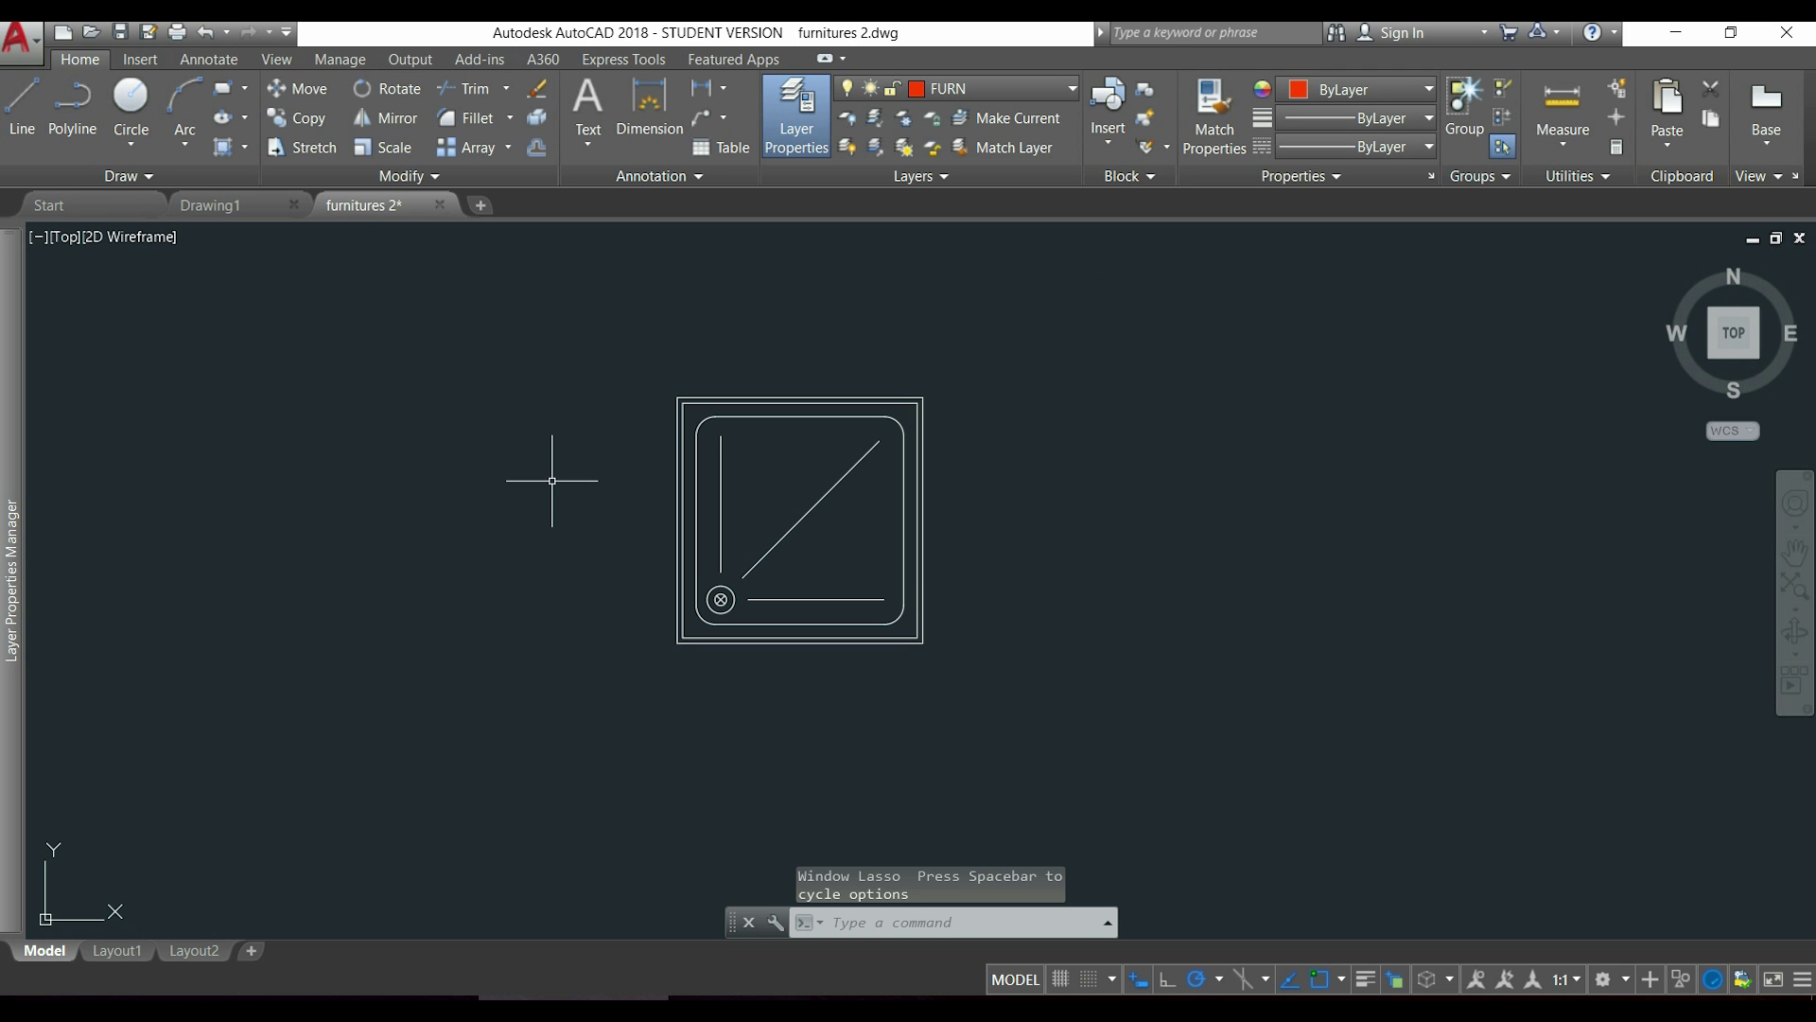
- Move the entire shower tray 1000 units horizontally to the right, using its outer lower-left corner as base point
{"action": "left_click", "coordinate": [305, 91]}
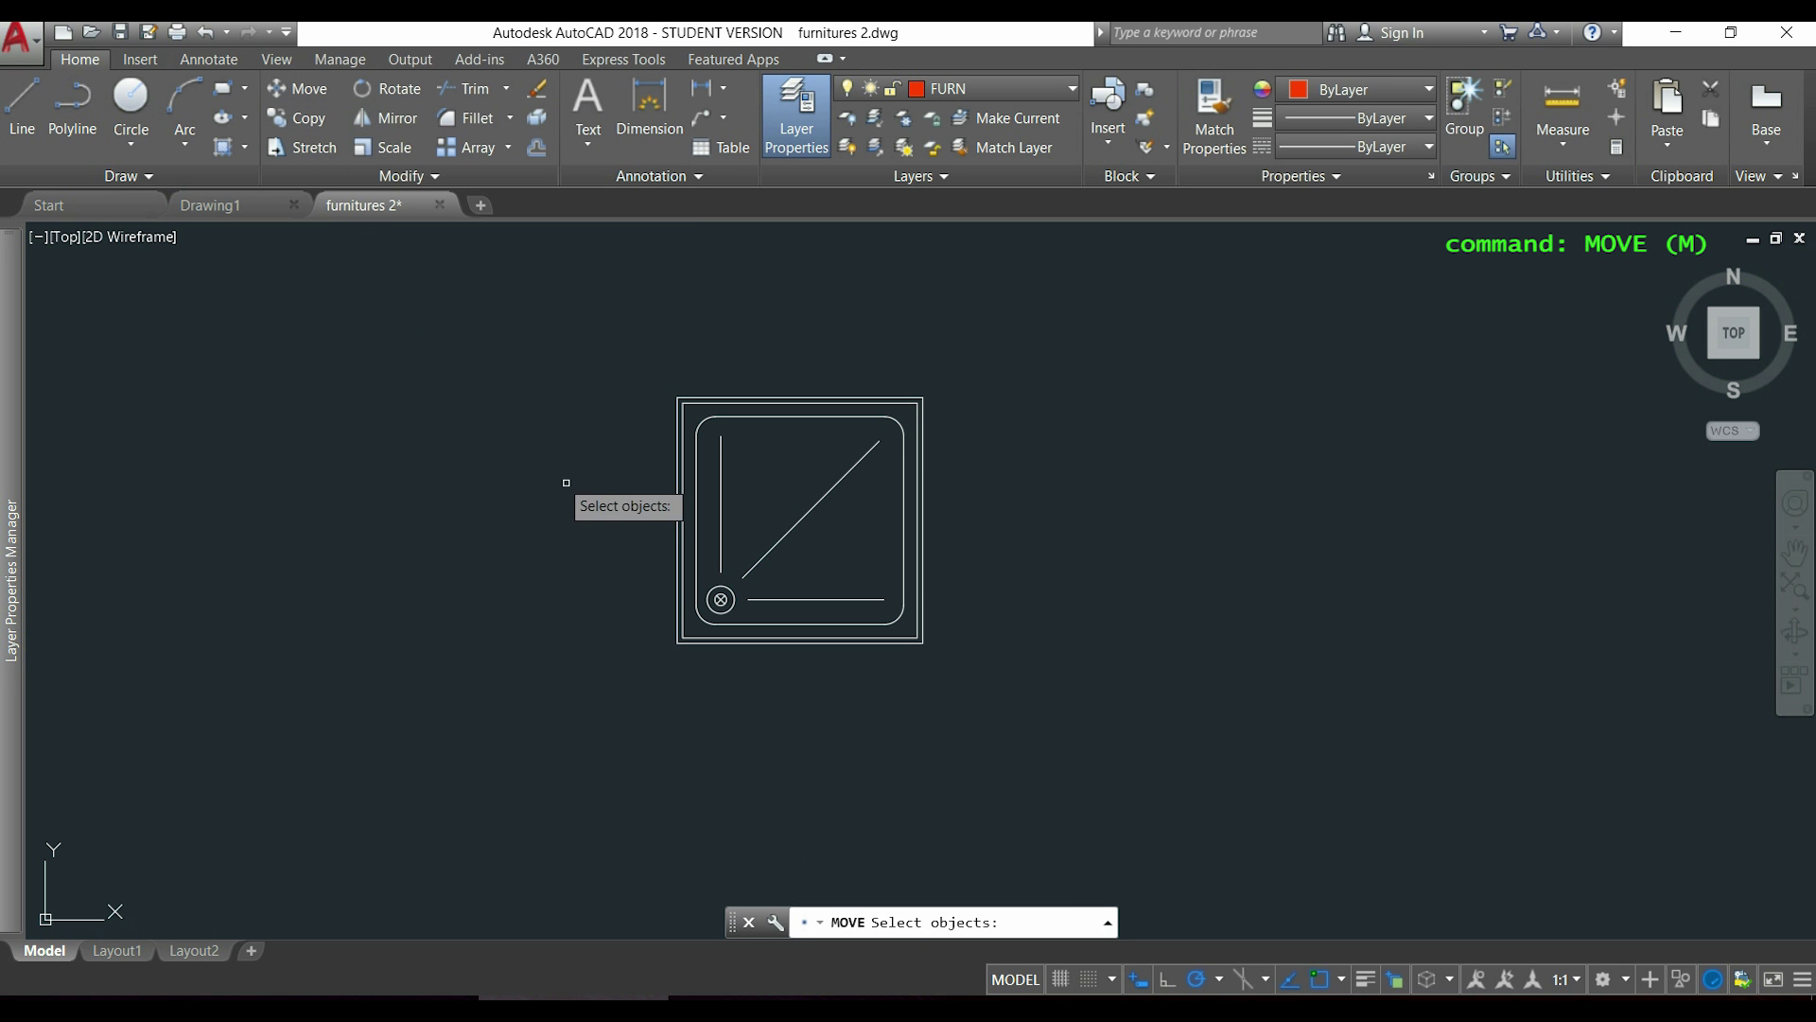
{"action": "left_click", "coordinate": [1005, 695]}
{"action": "left_click", "coordinate": [581, 365]}
{"action": "key", "text": "Return"}
{"action": "scroll", "coordinate": [681, 644], "scroll_direction": "up", "scroll_amount": 5}
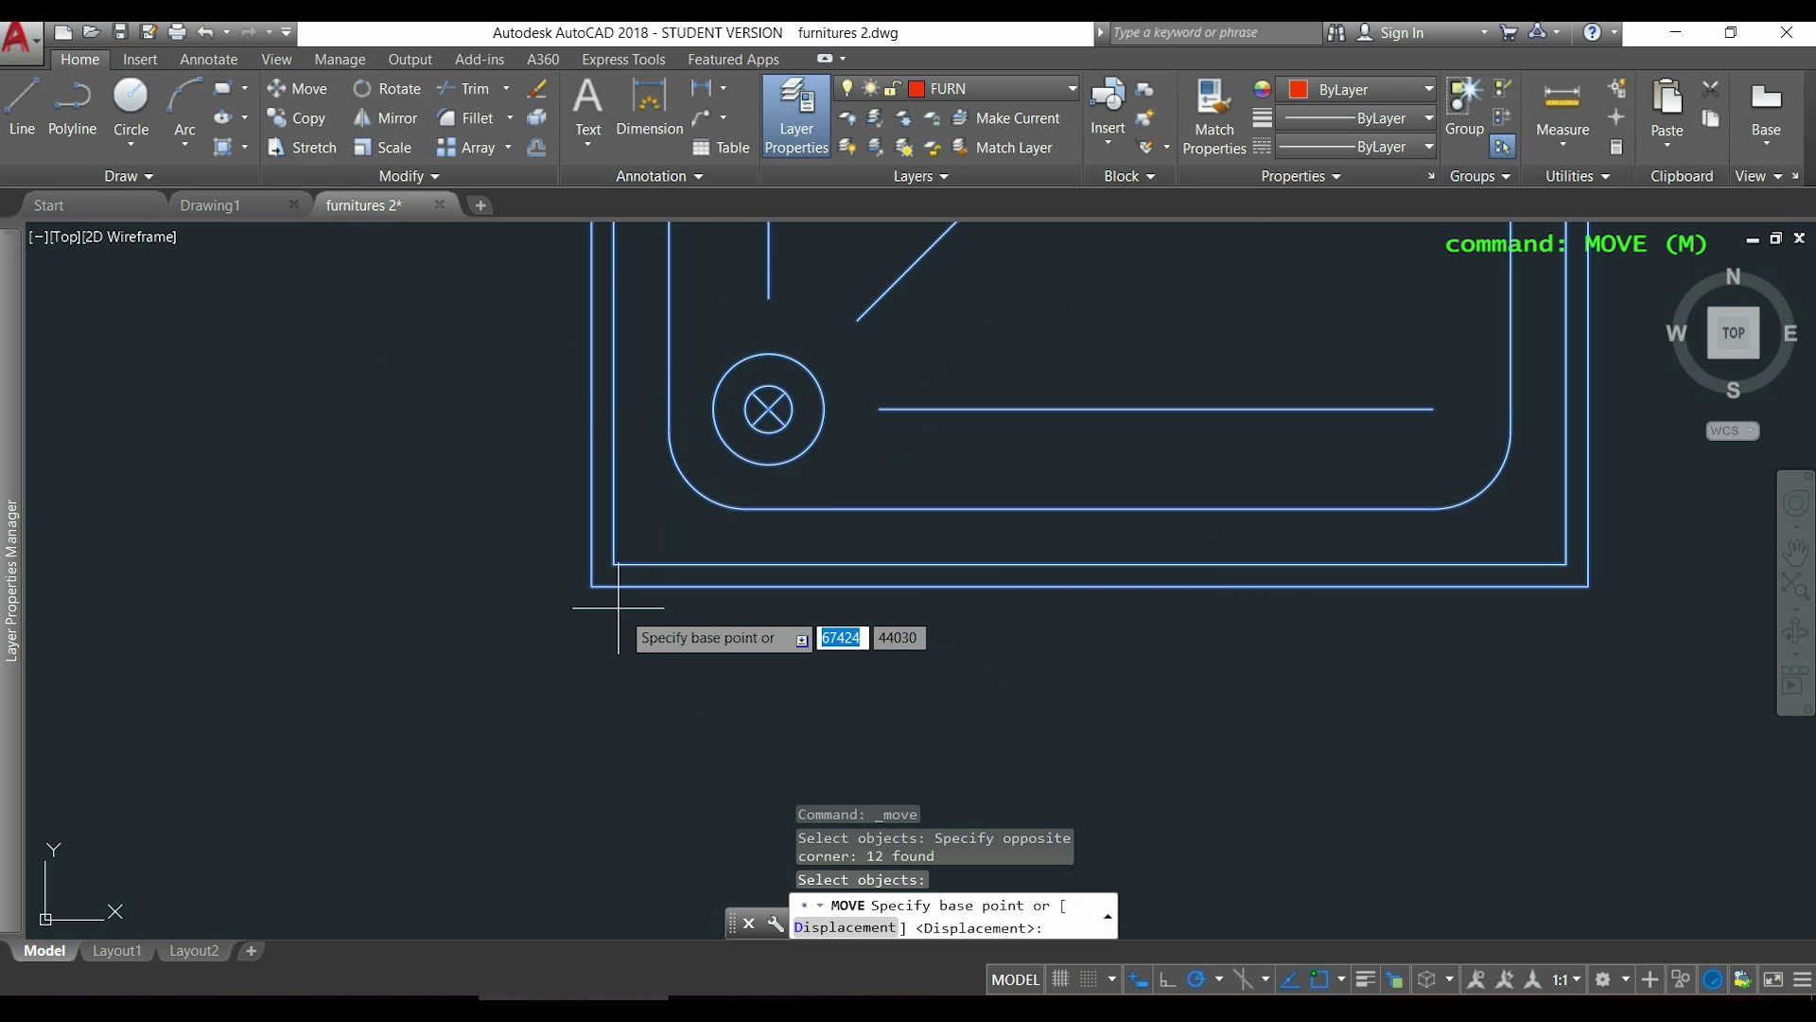
{"action": "left_click", "coordinate": [593, 586]}
{"action": "scroll", "coordinate": [608, 568], "scroll_direction": "down", "scroll_amount": 5}
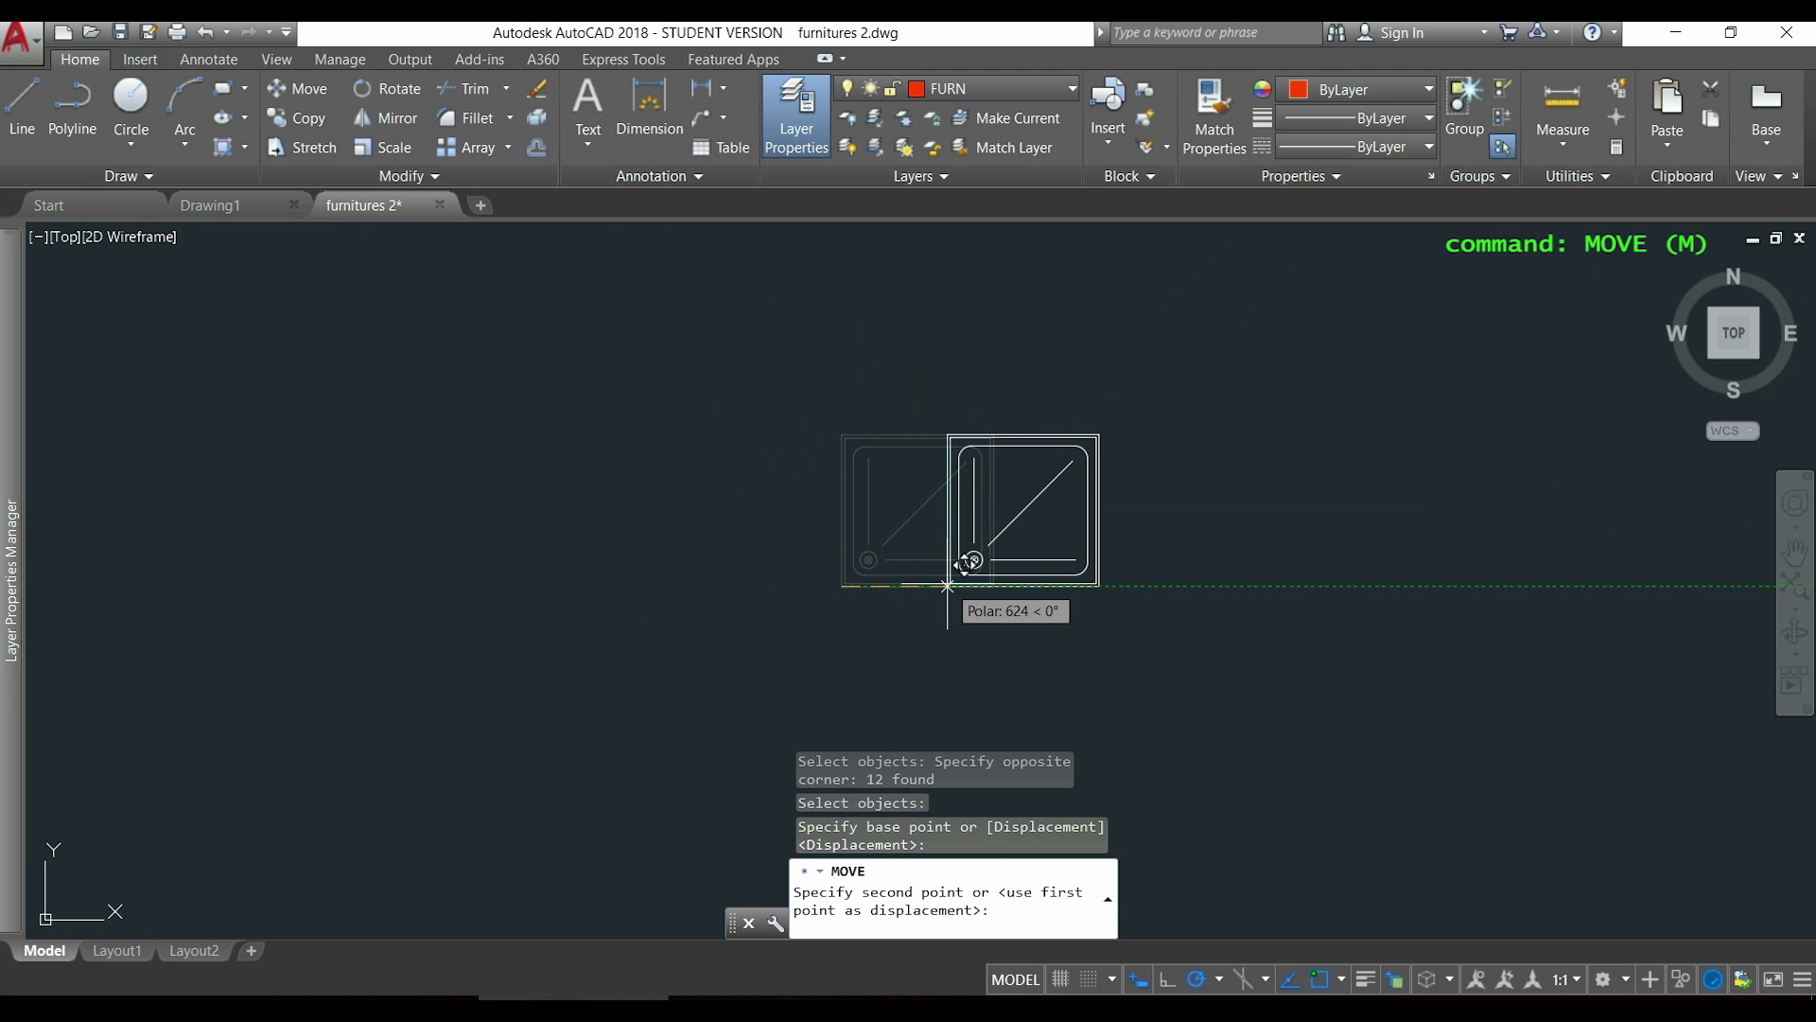
{"action": "type", "text": "1000"}
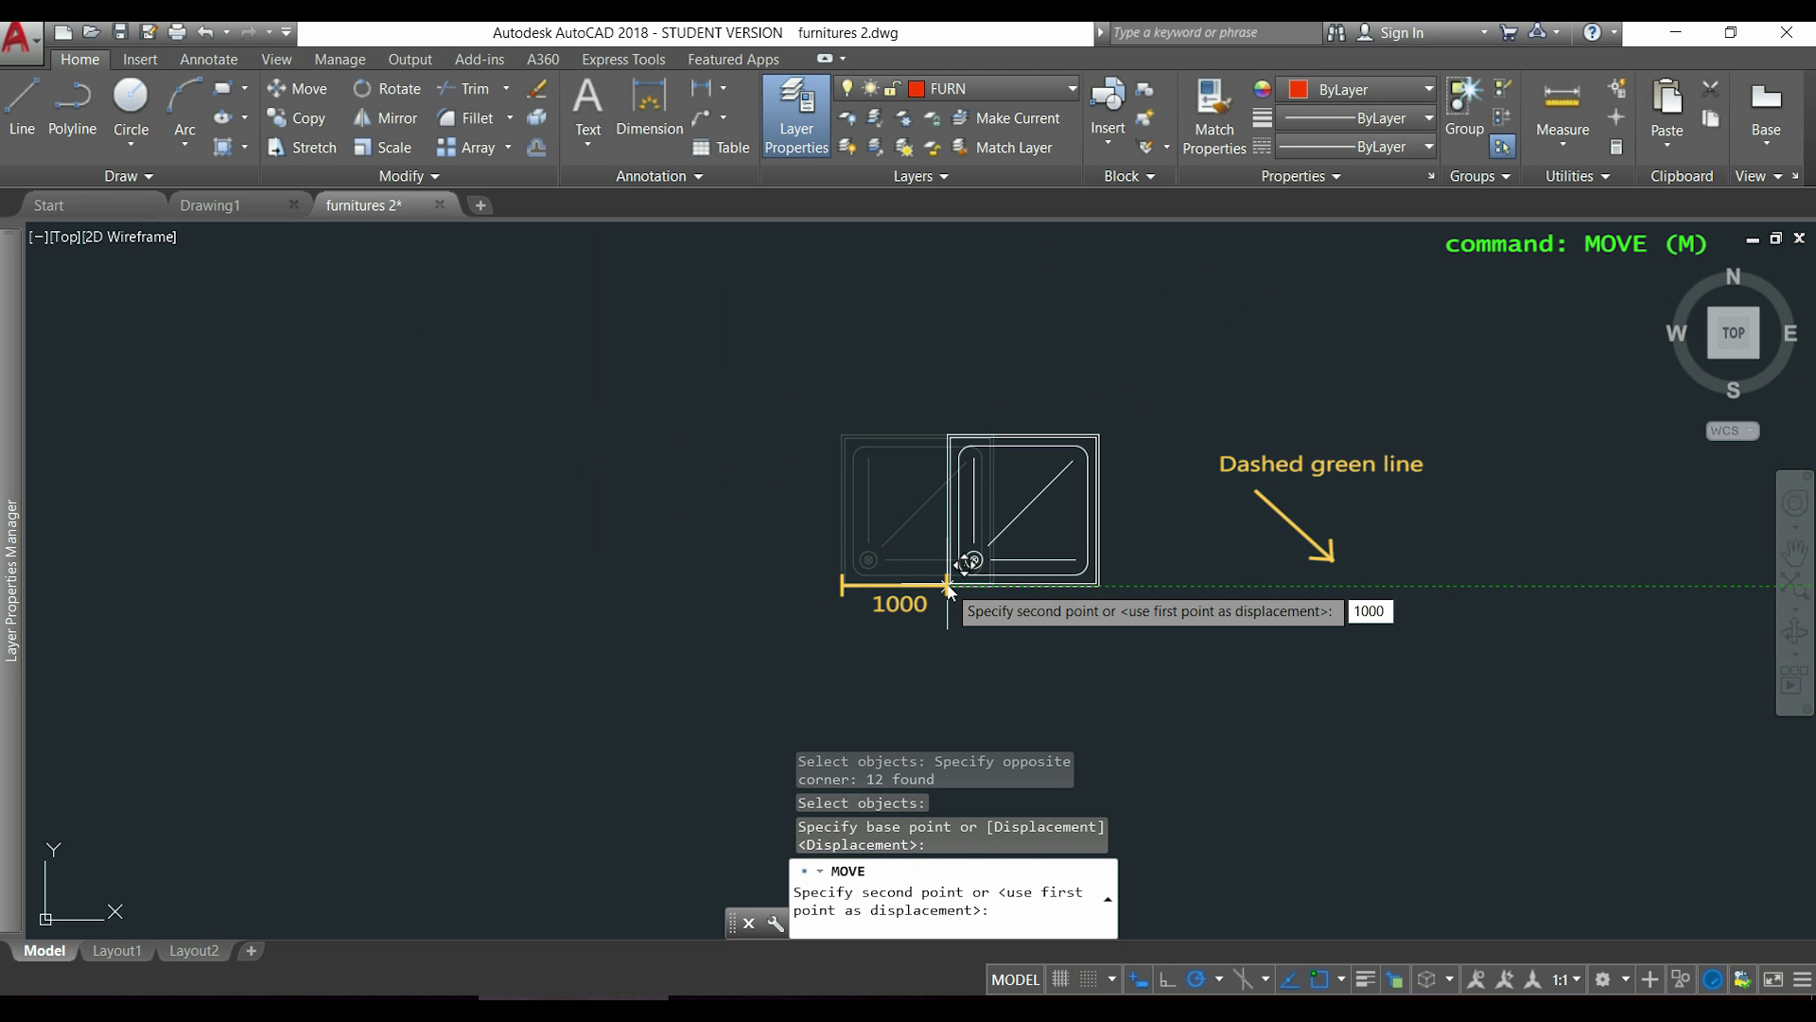
{"action": "key", "text": "Return"}
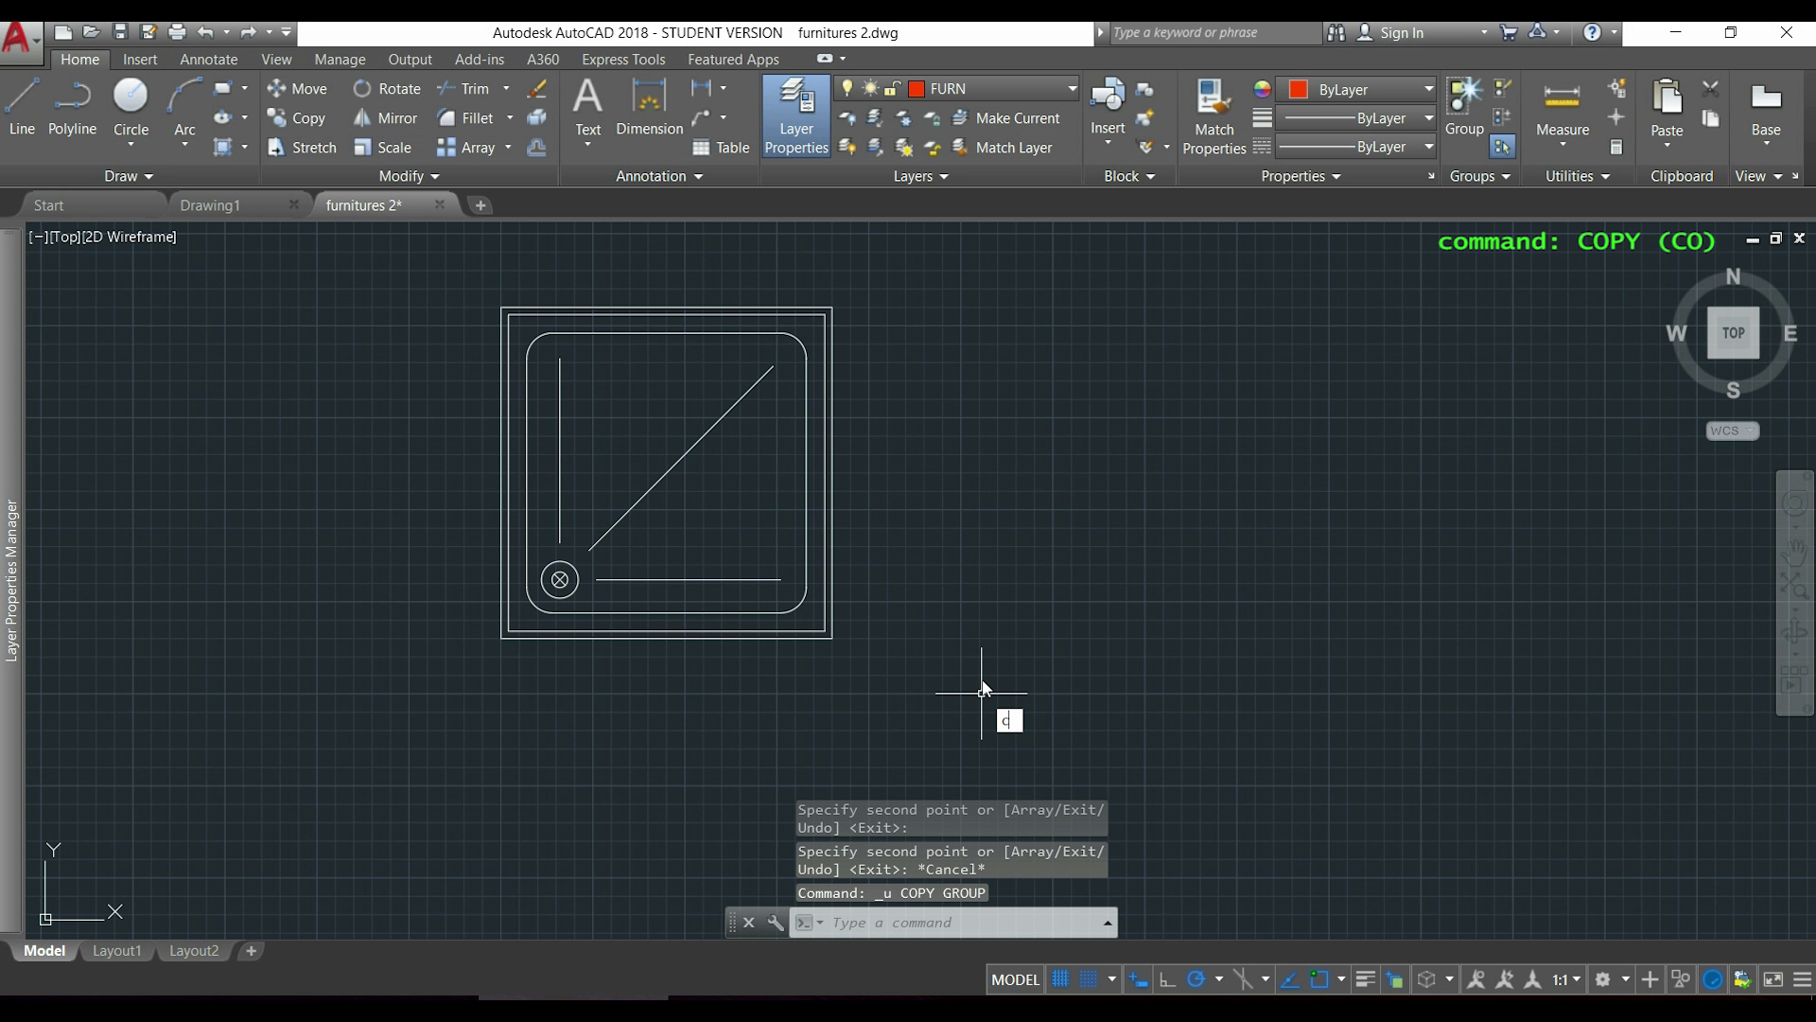
- Copy the entire shower tray from its outer lower-left corner as an array of 5 items spaced 2000 units horizontally to the right
{"action": "type", "text": "o"}
{"action": "key", "text": "Return"}
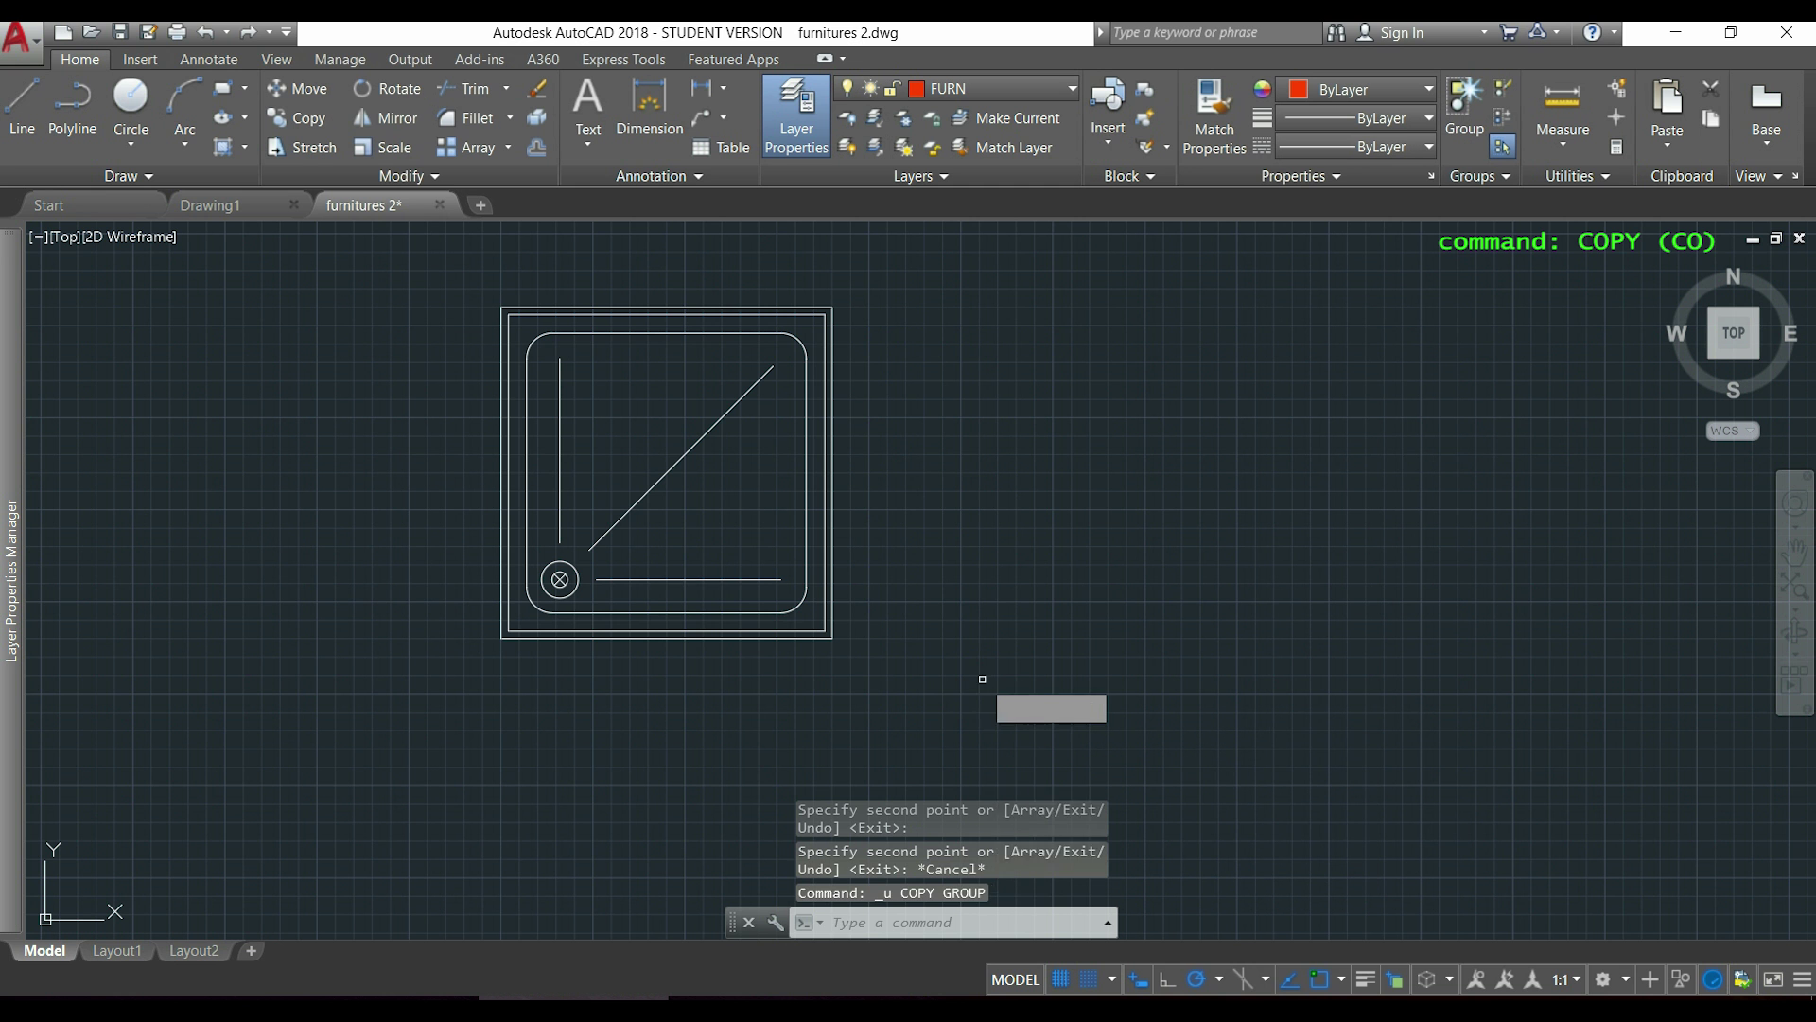
{"action": "left_click", "coordinate": [945, 695]}
{"action": "left_click", "coordinate": [388, 274]}
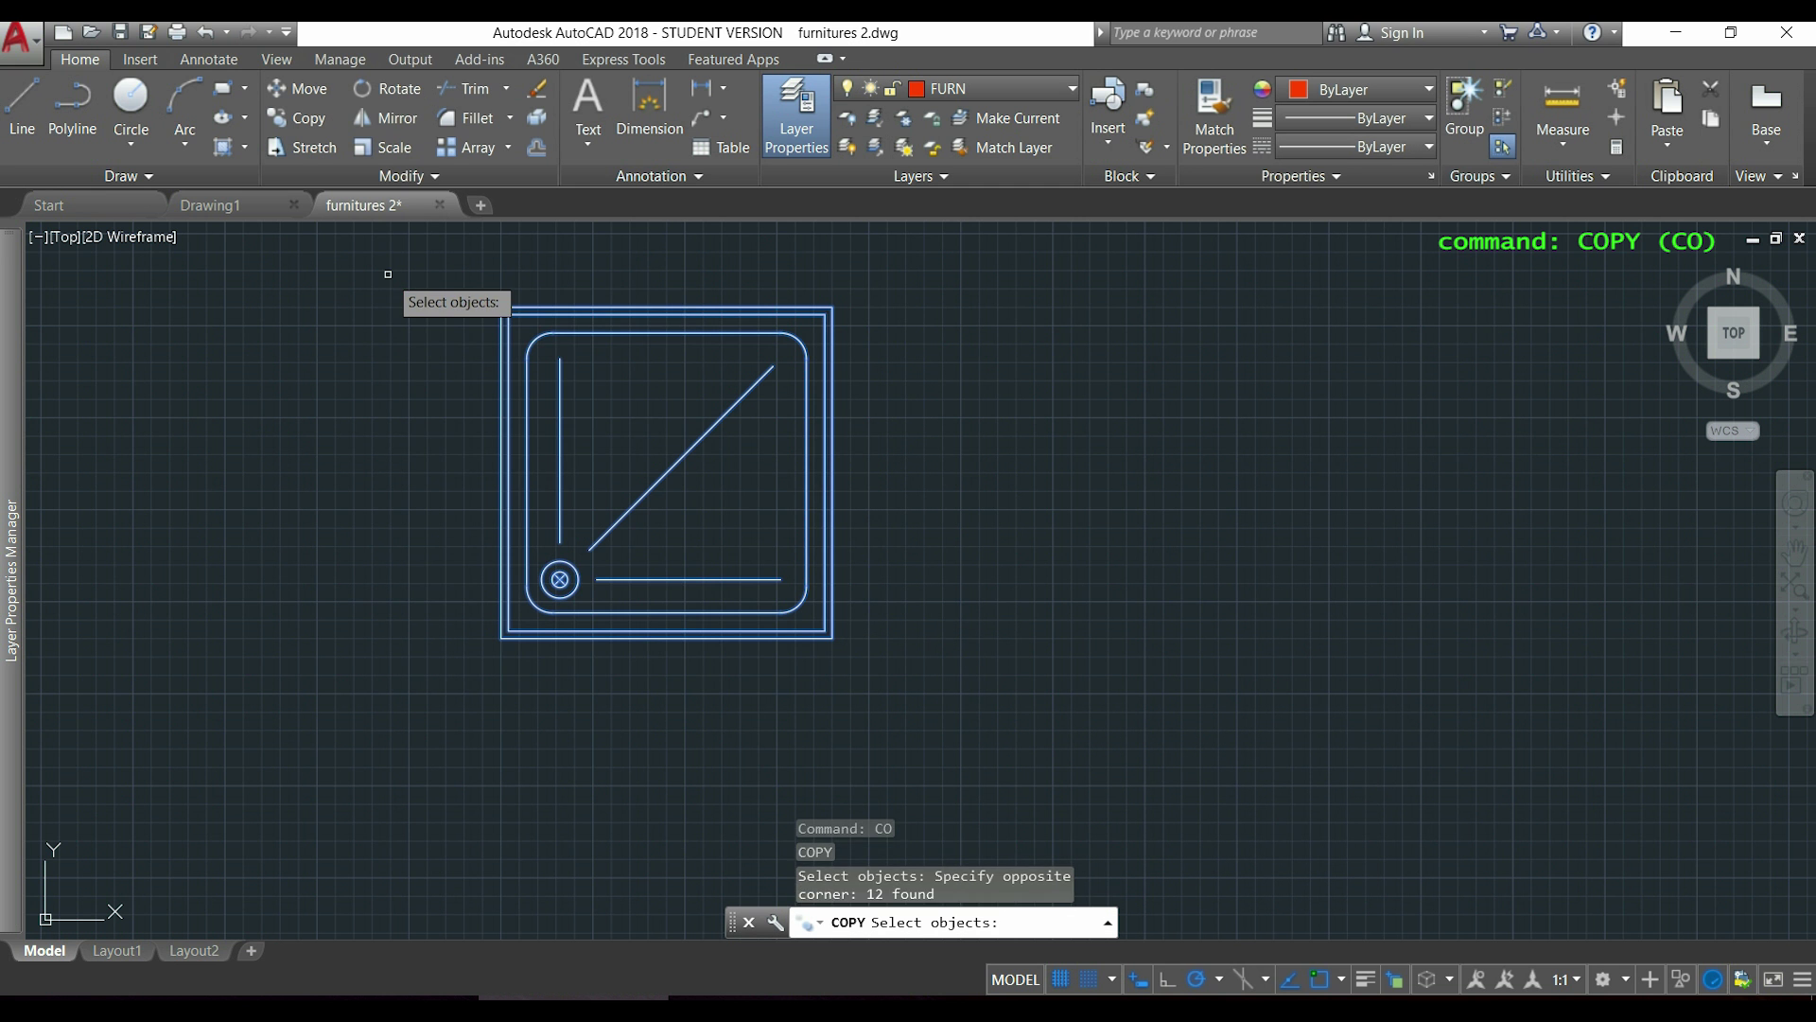
{"action": "key", "text": "Return"}
{"action": "left_click", "coordinate": [501, 637]}
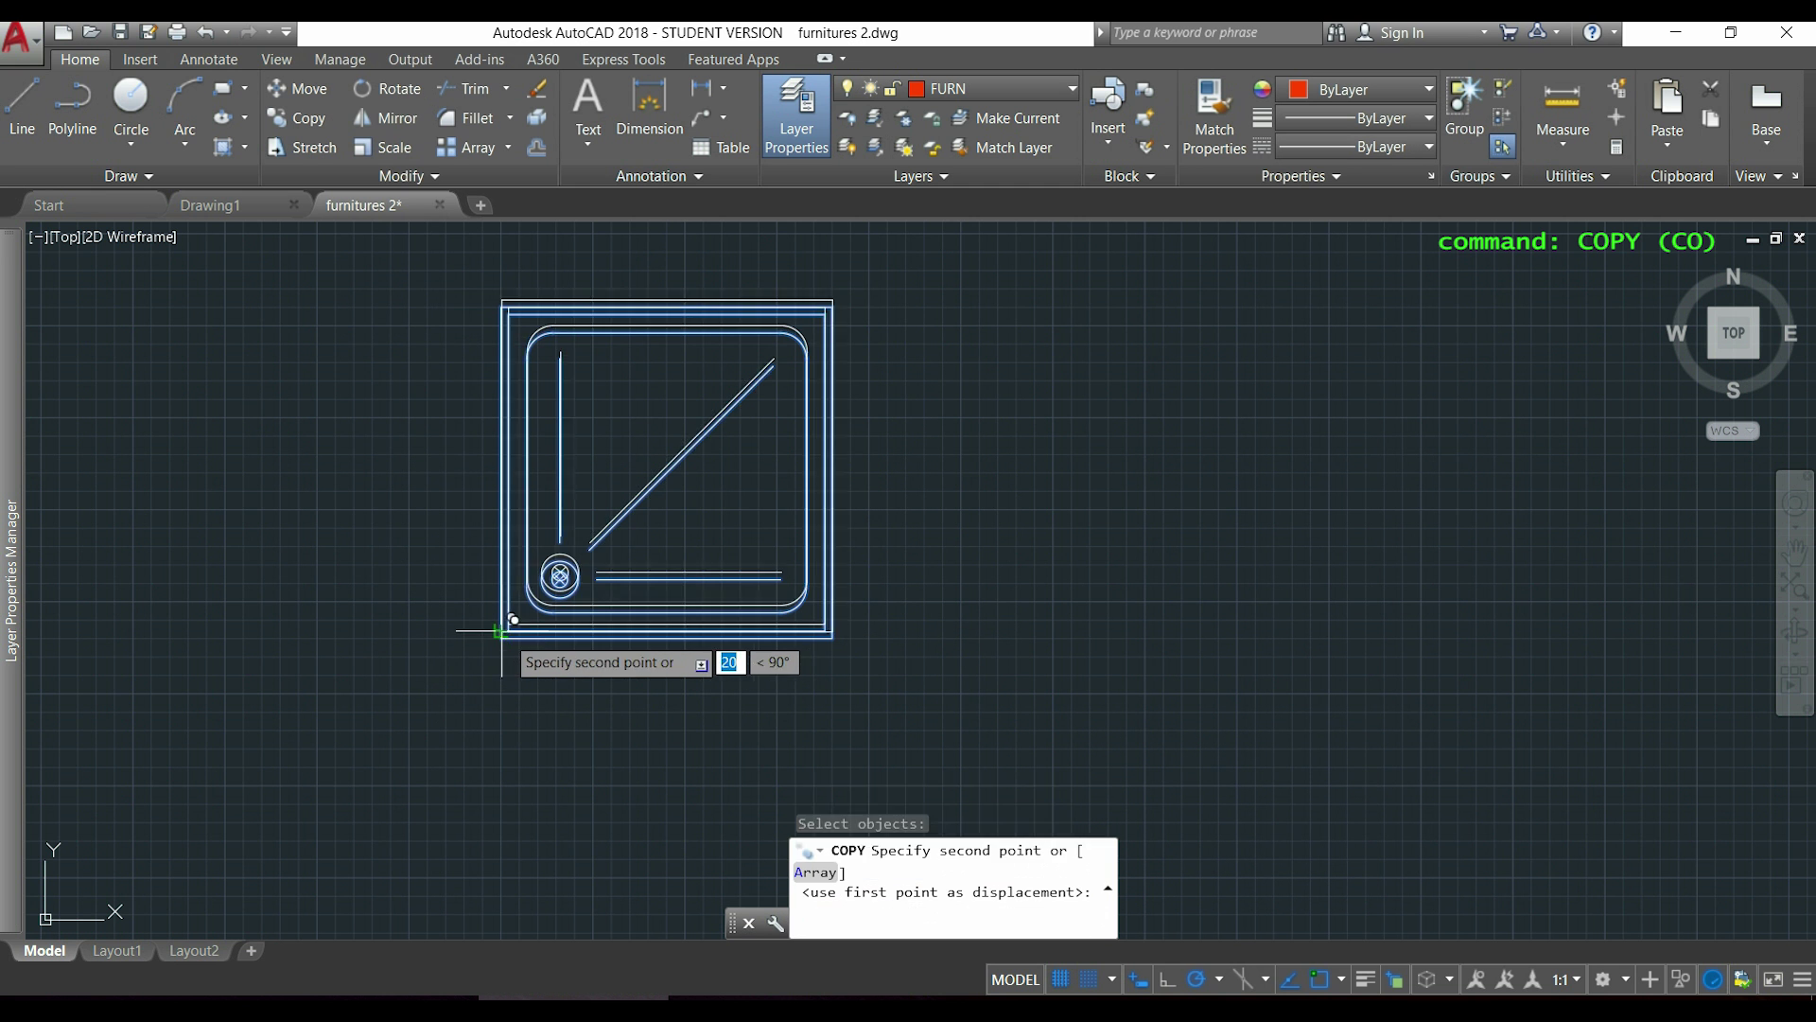
{"action": "scroll", "coordinate": [1184, 639], "scroll_direction": "down", "scroll_amount": 4}
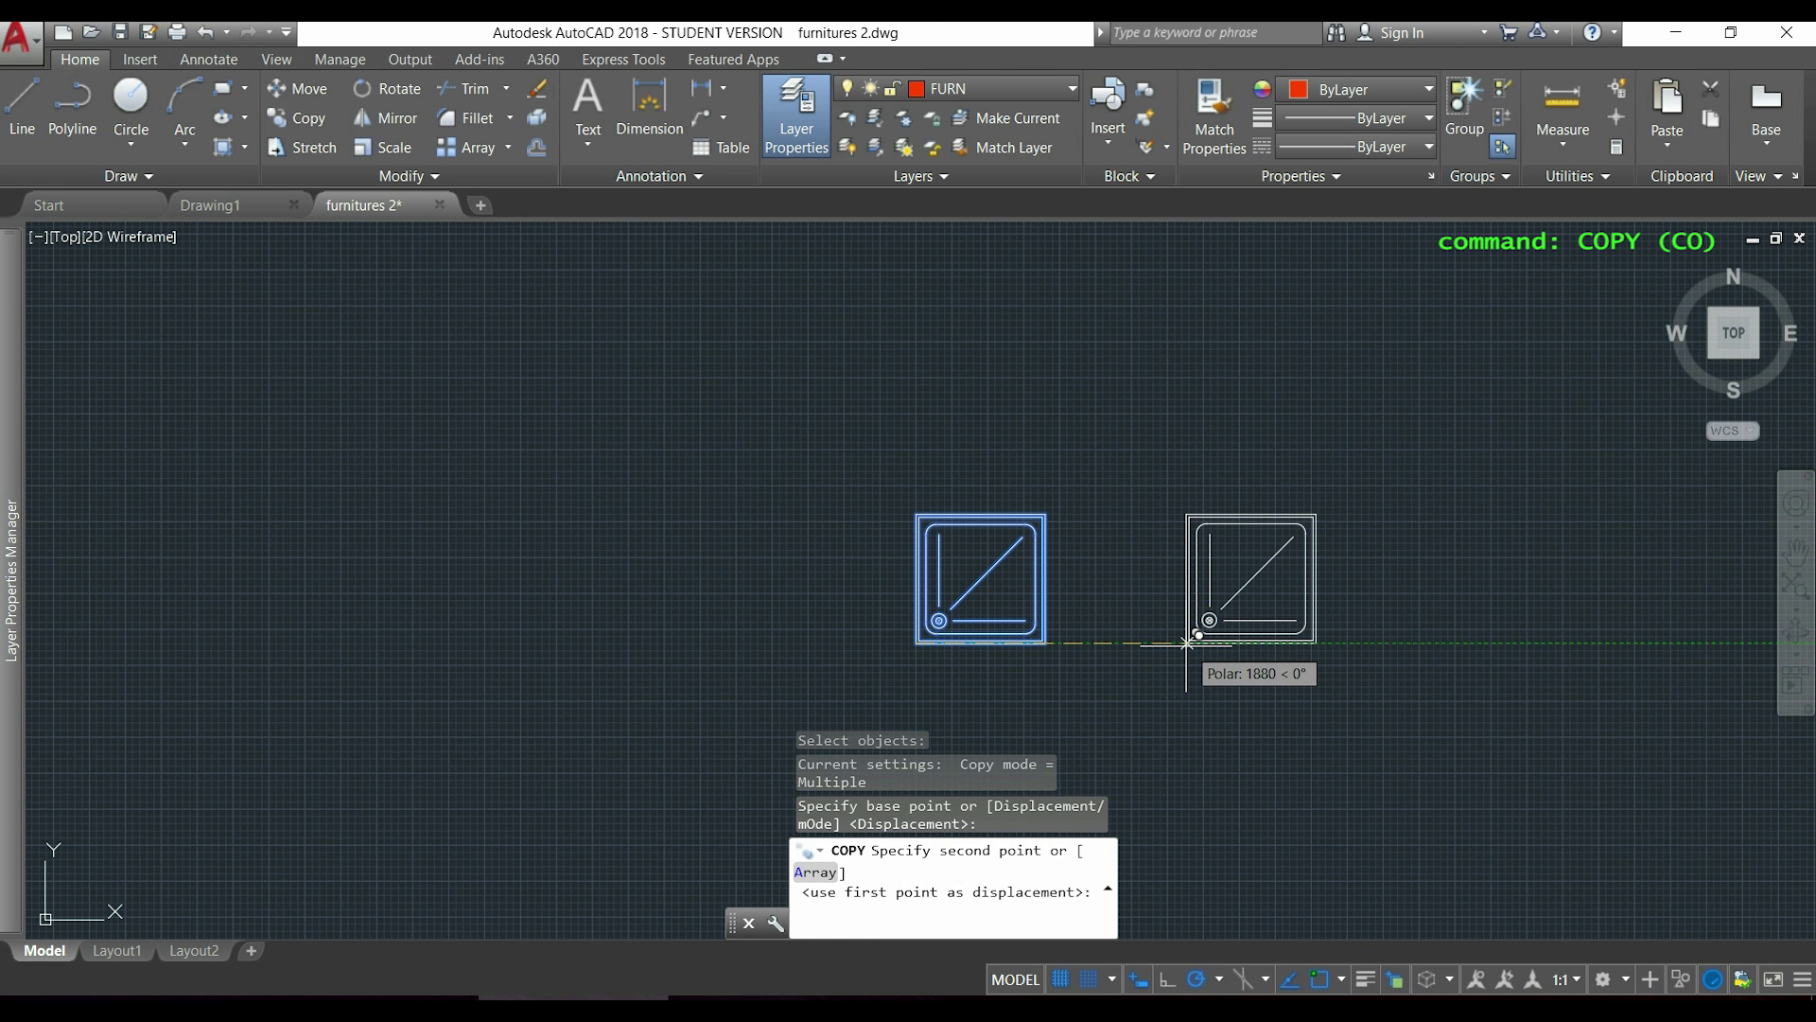
{"action": "type", "text": "a"}
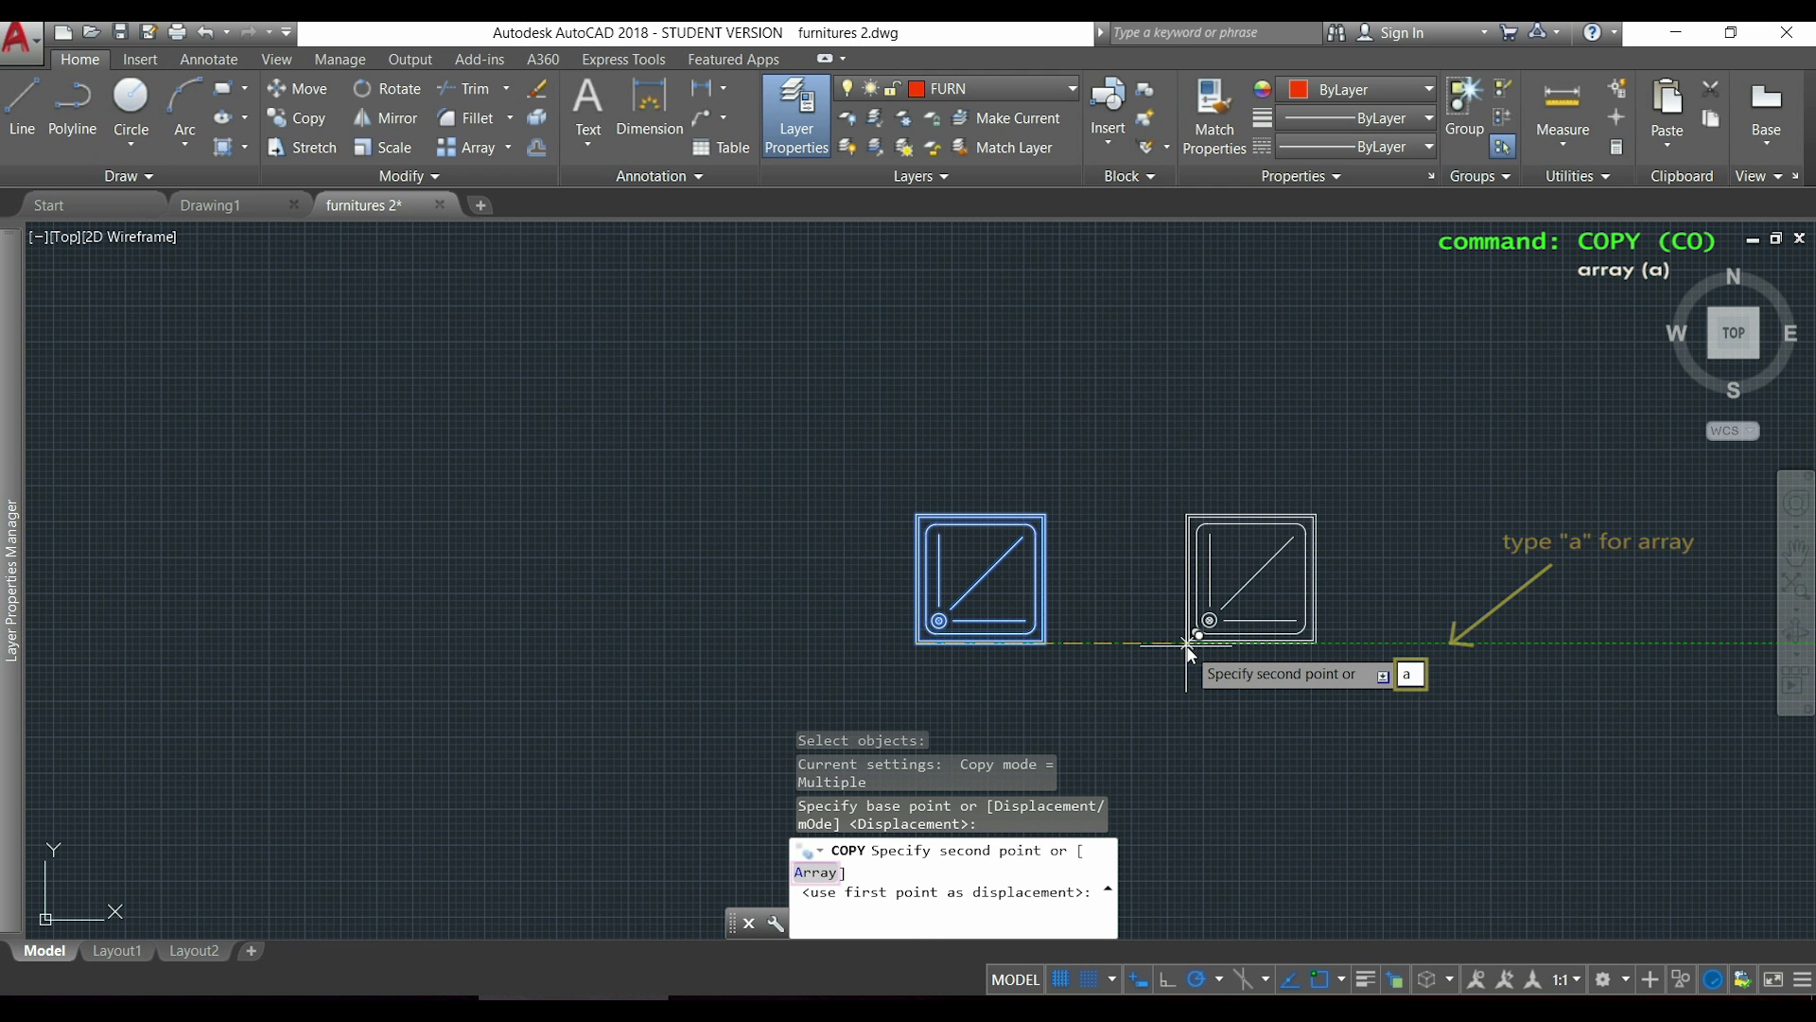
{"action": "key", "text": "Return"}
{"action": "type", "text": "5"}
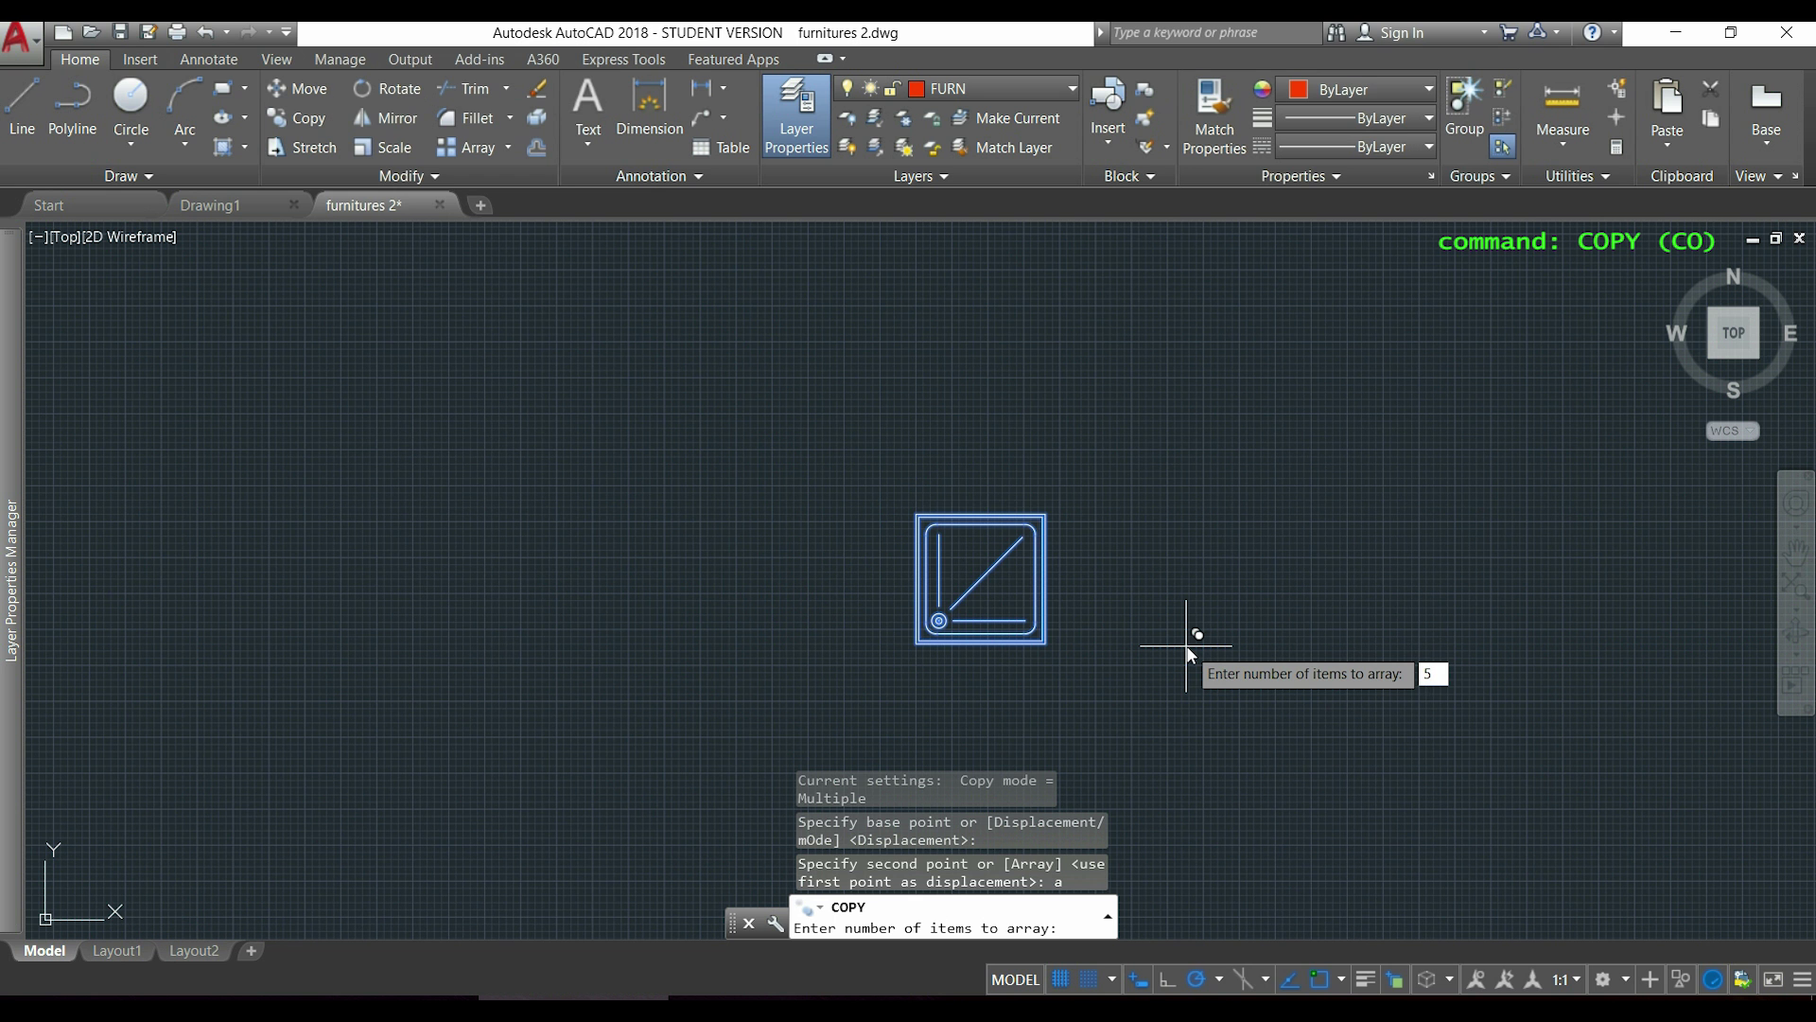
{"action": "key", "text": "Return"}
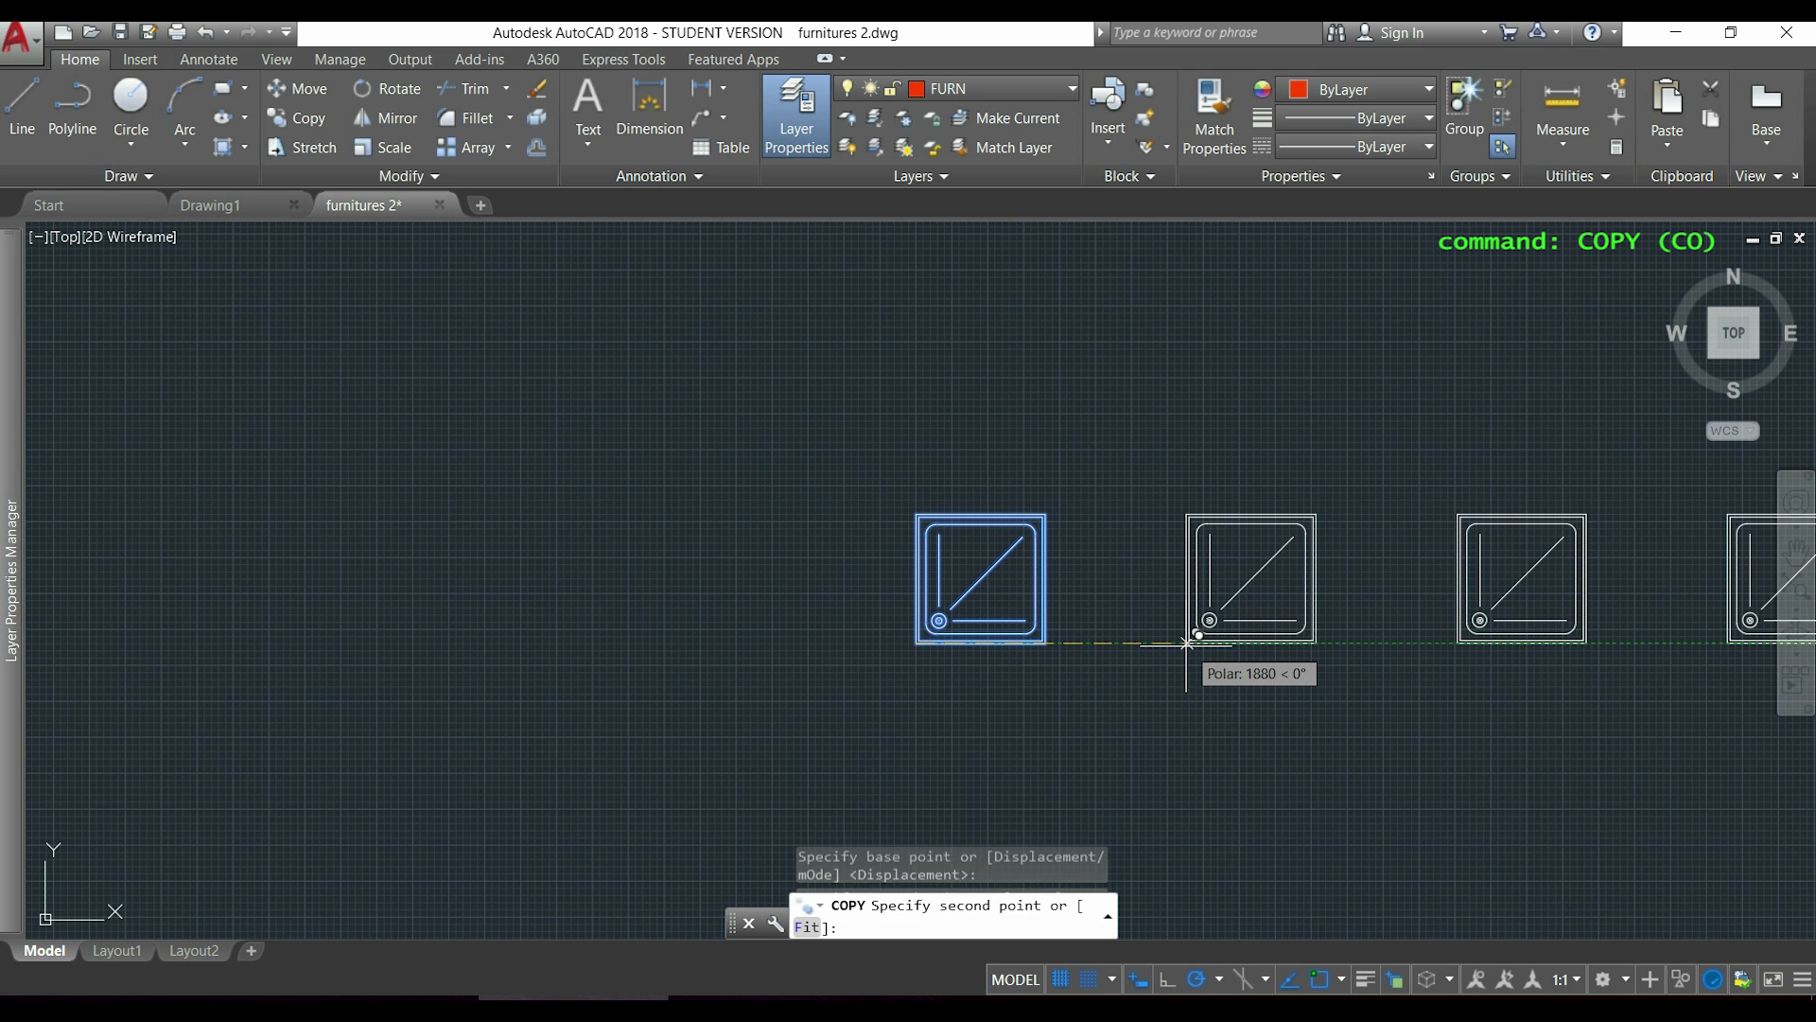
{"action": "middle_click_drag", "start_coordinate": [1186, 643], "coordinate": [771, 622]}
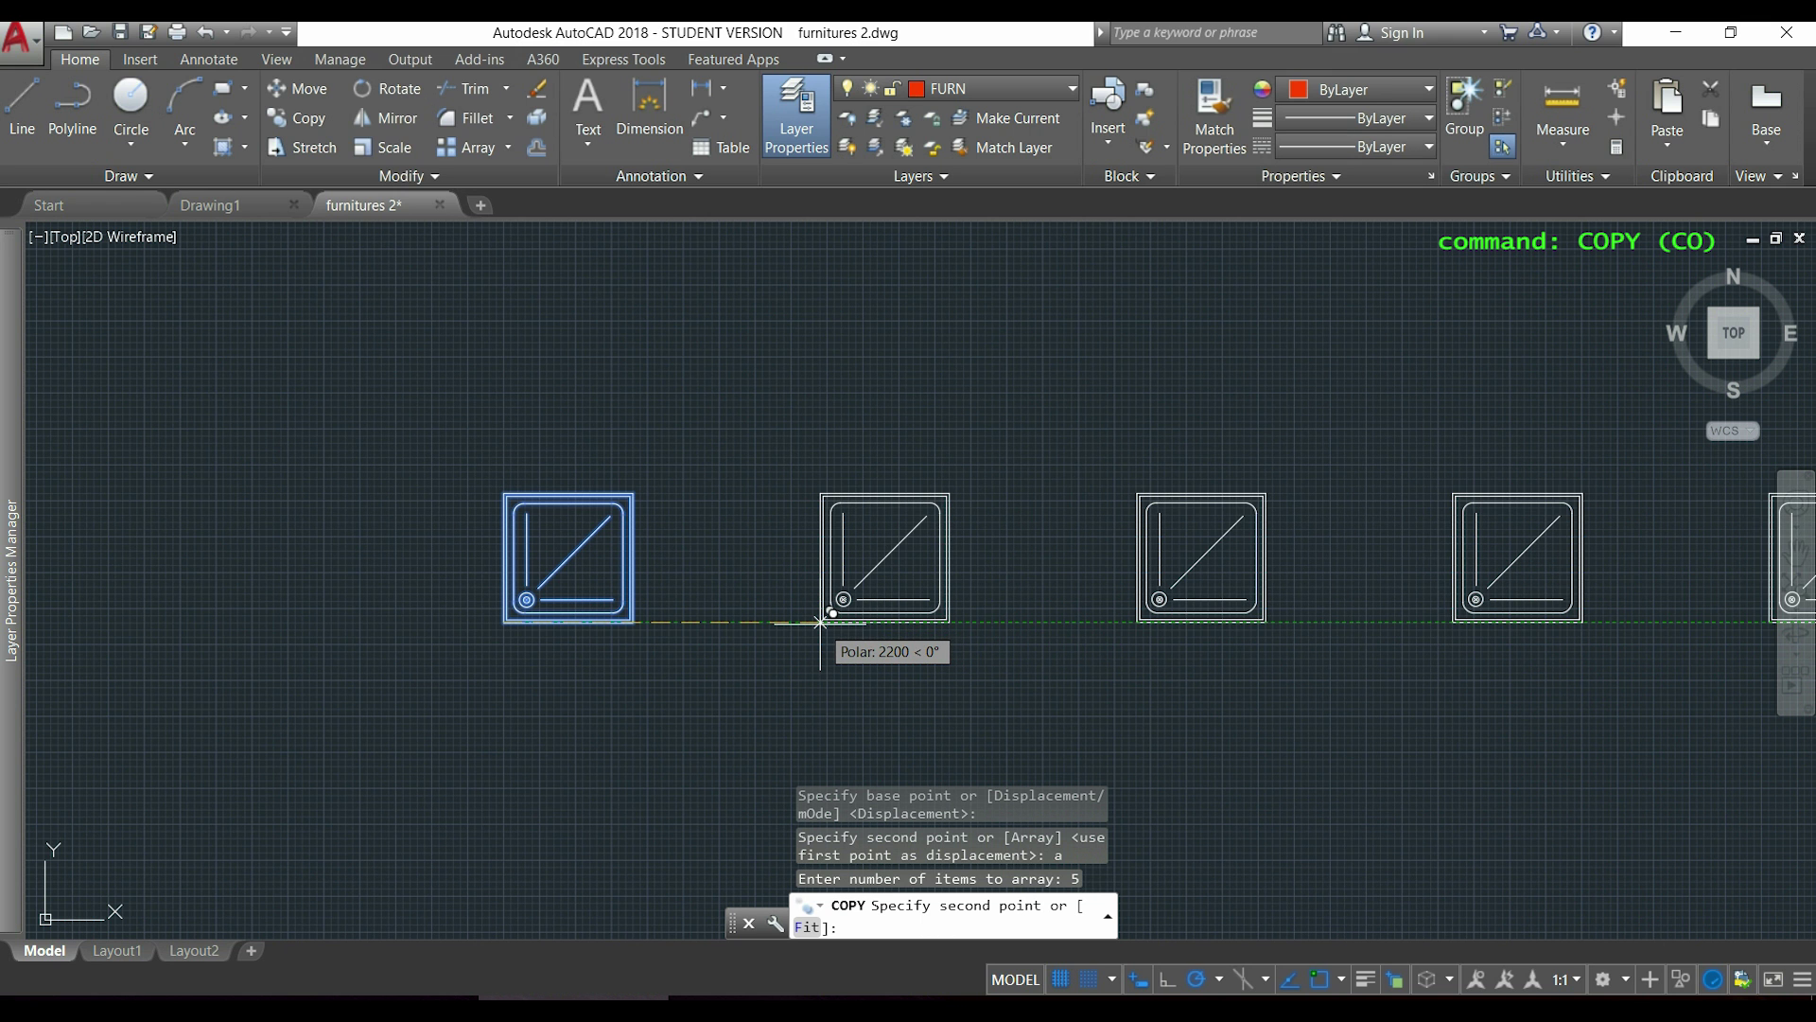
{"action": "left_click", "coordinate": [811, 619]}
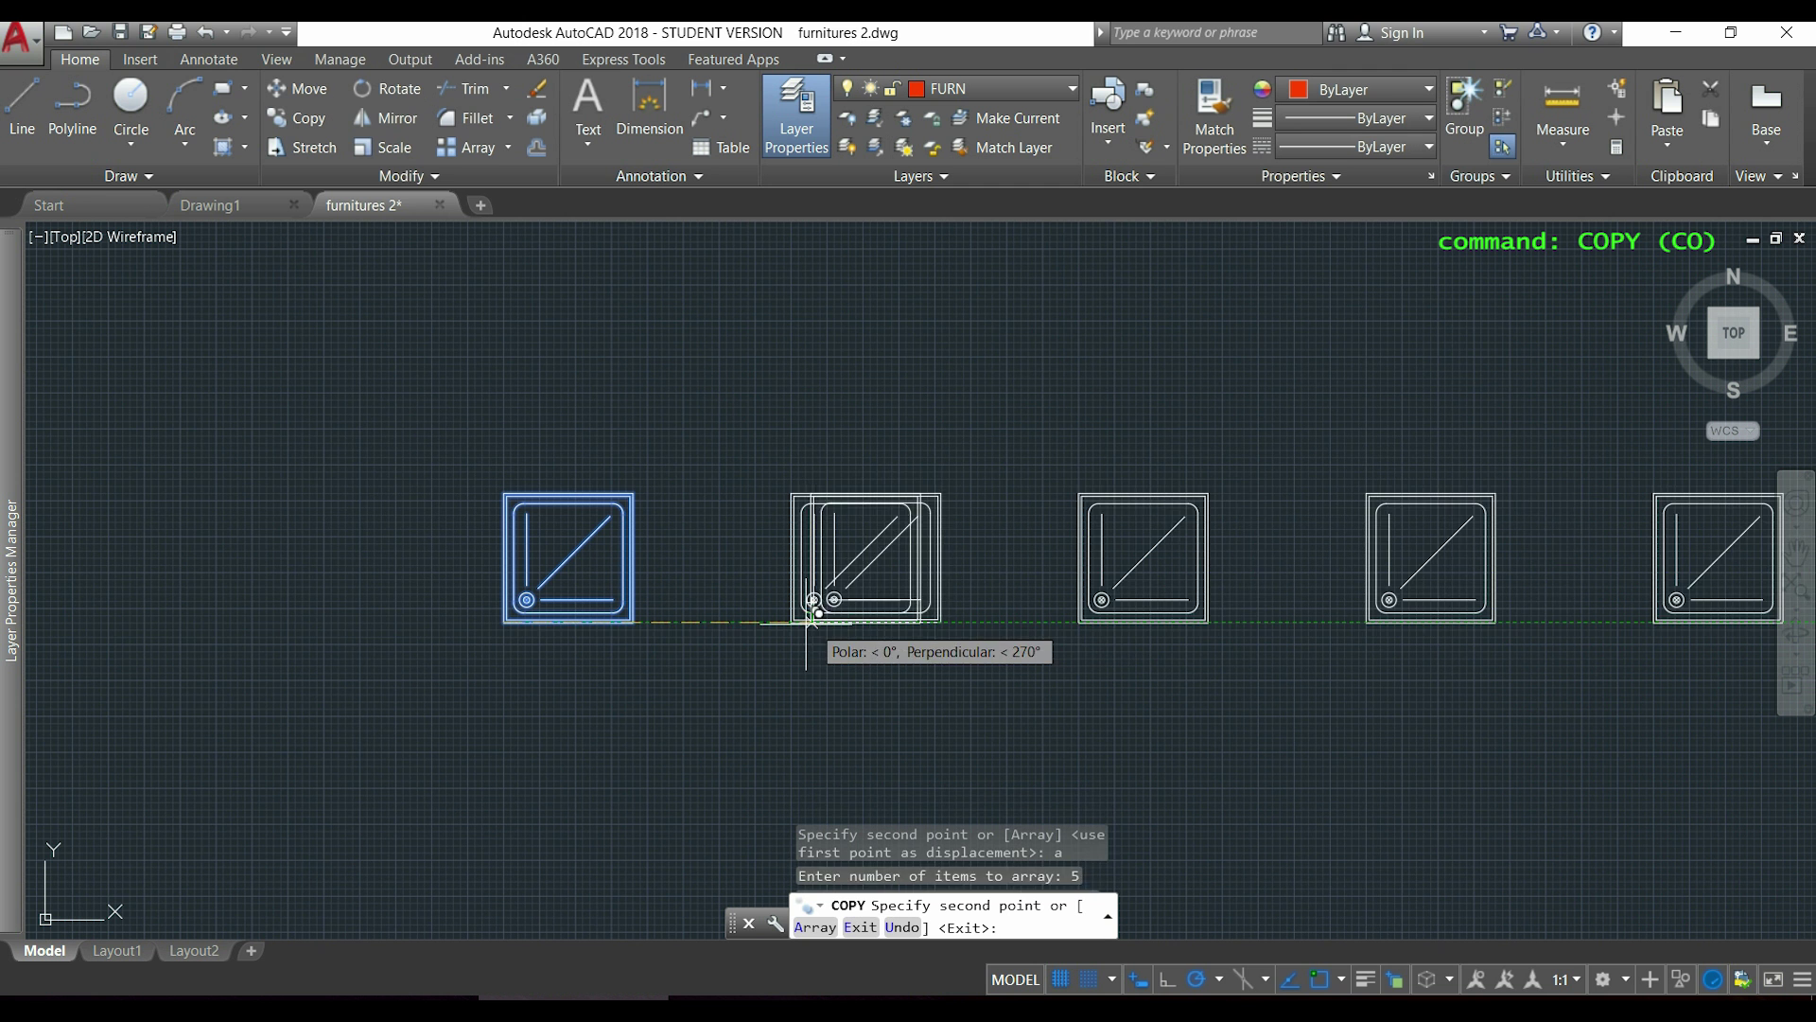
{"action": "scroll", "coordinate": [748, 621], "scroll_direction": "down", "scroll_amount": 3}
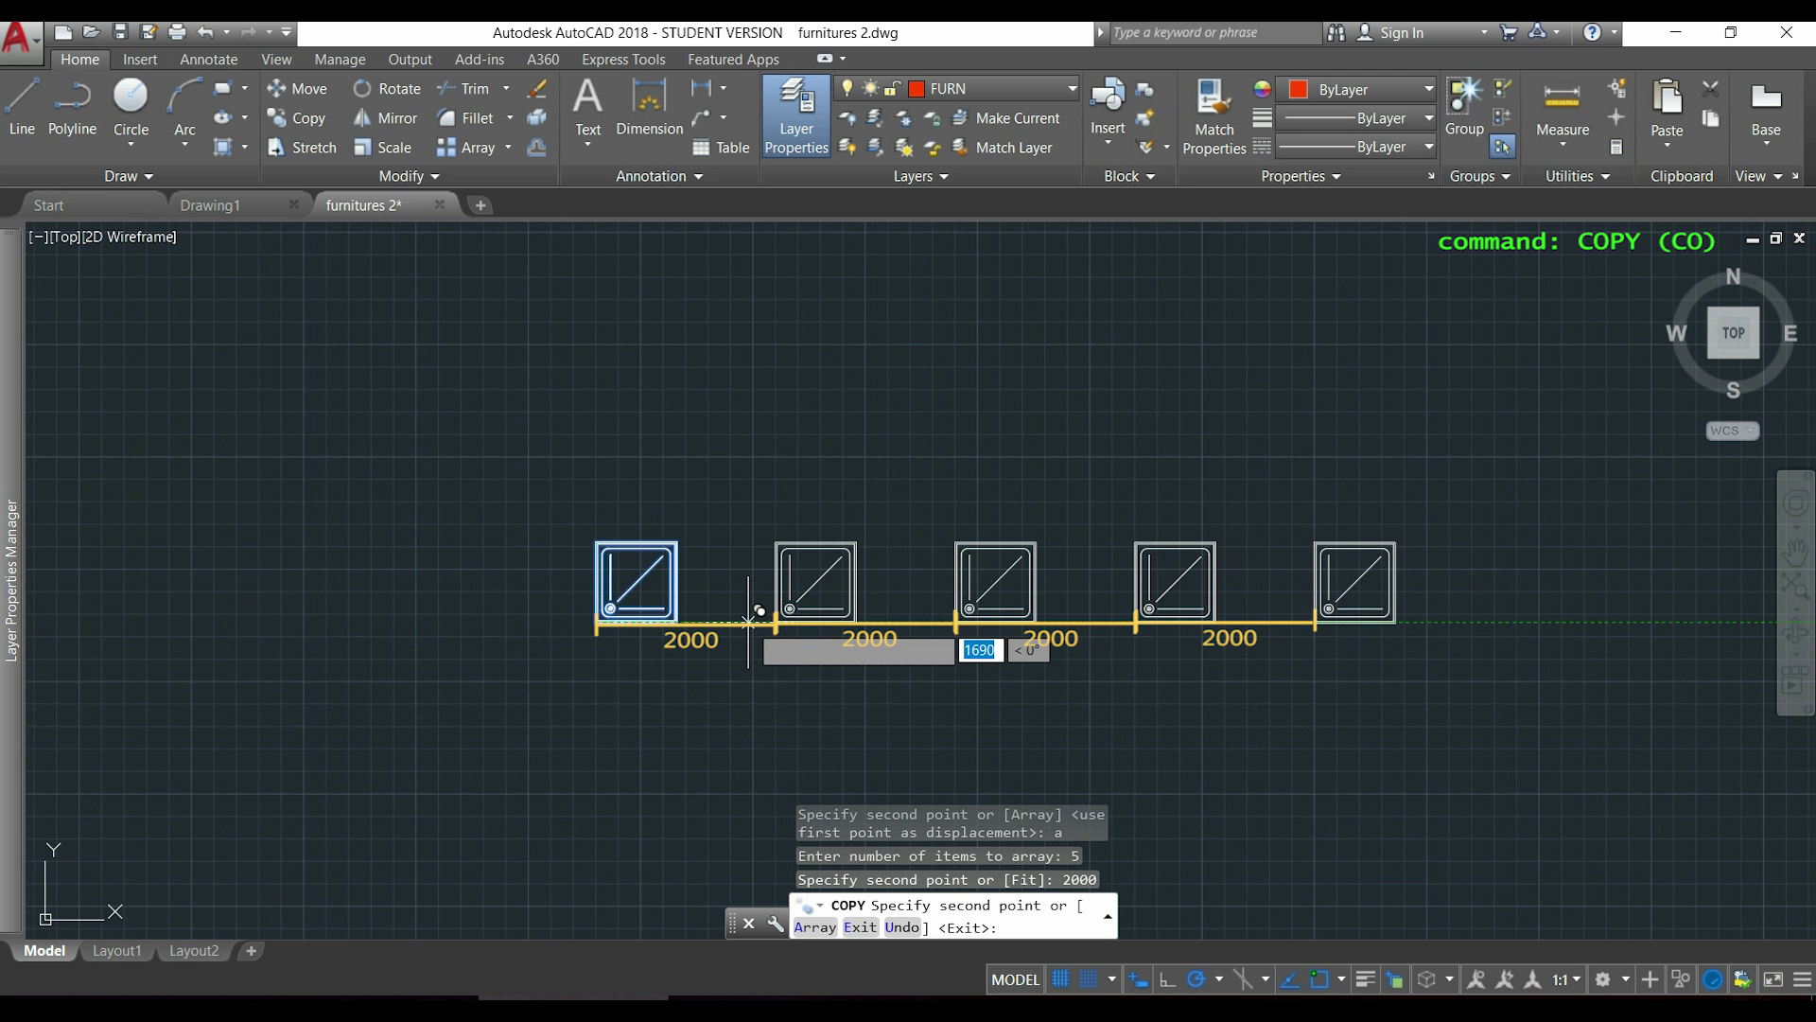
{"action": "key", "text": "Return"}
{"action": "scroll", "coordinate": [827, 535], "scroll_direction": "down", "scroll_amount": 2}
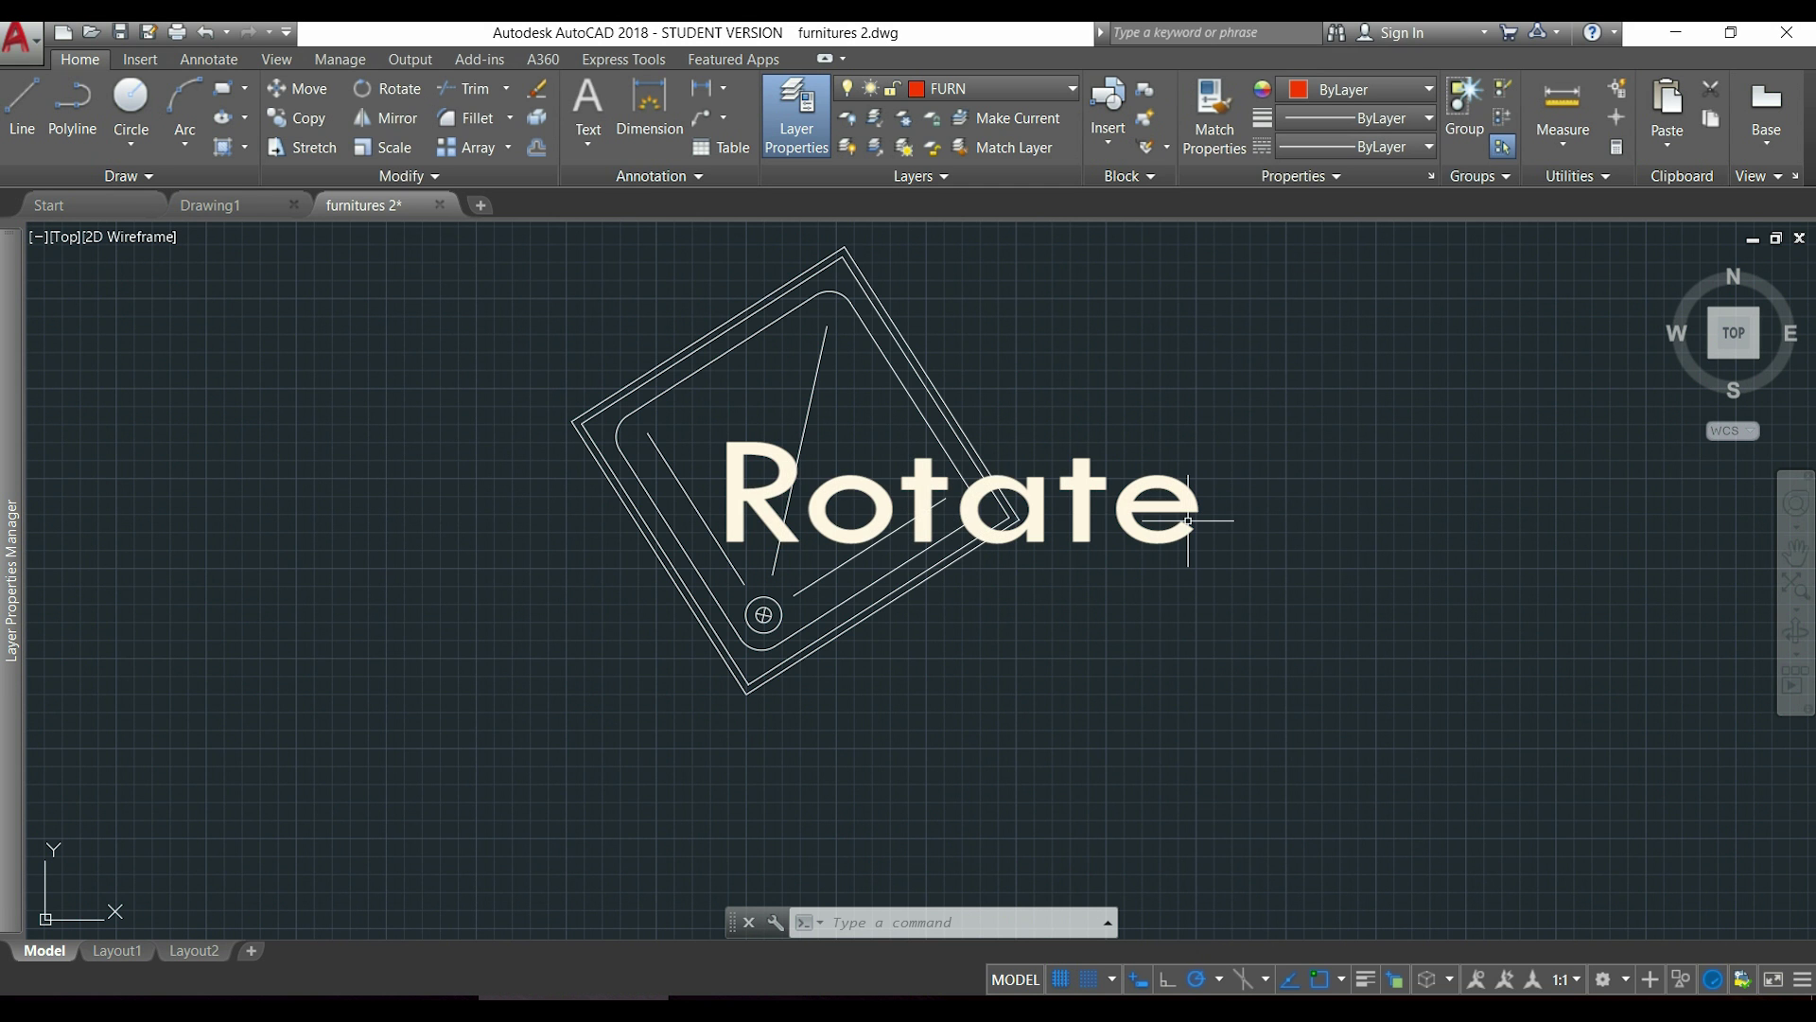
{"action": "left_click", "coordinate": [395, 88]}
{"action": "left_click", "coordinate": [1133, 729]}
{"action": "left_click", "coordinate": [459, 231]}
{"action": "key", "text": "Return"}
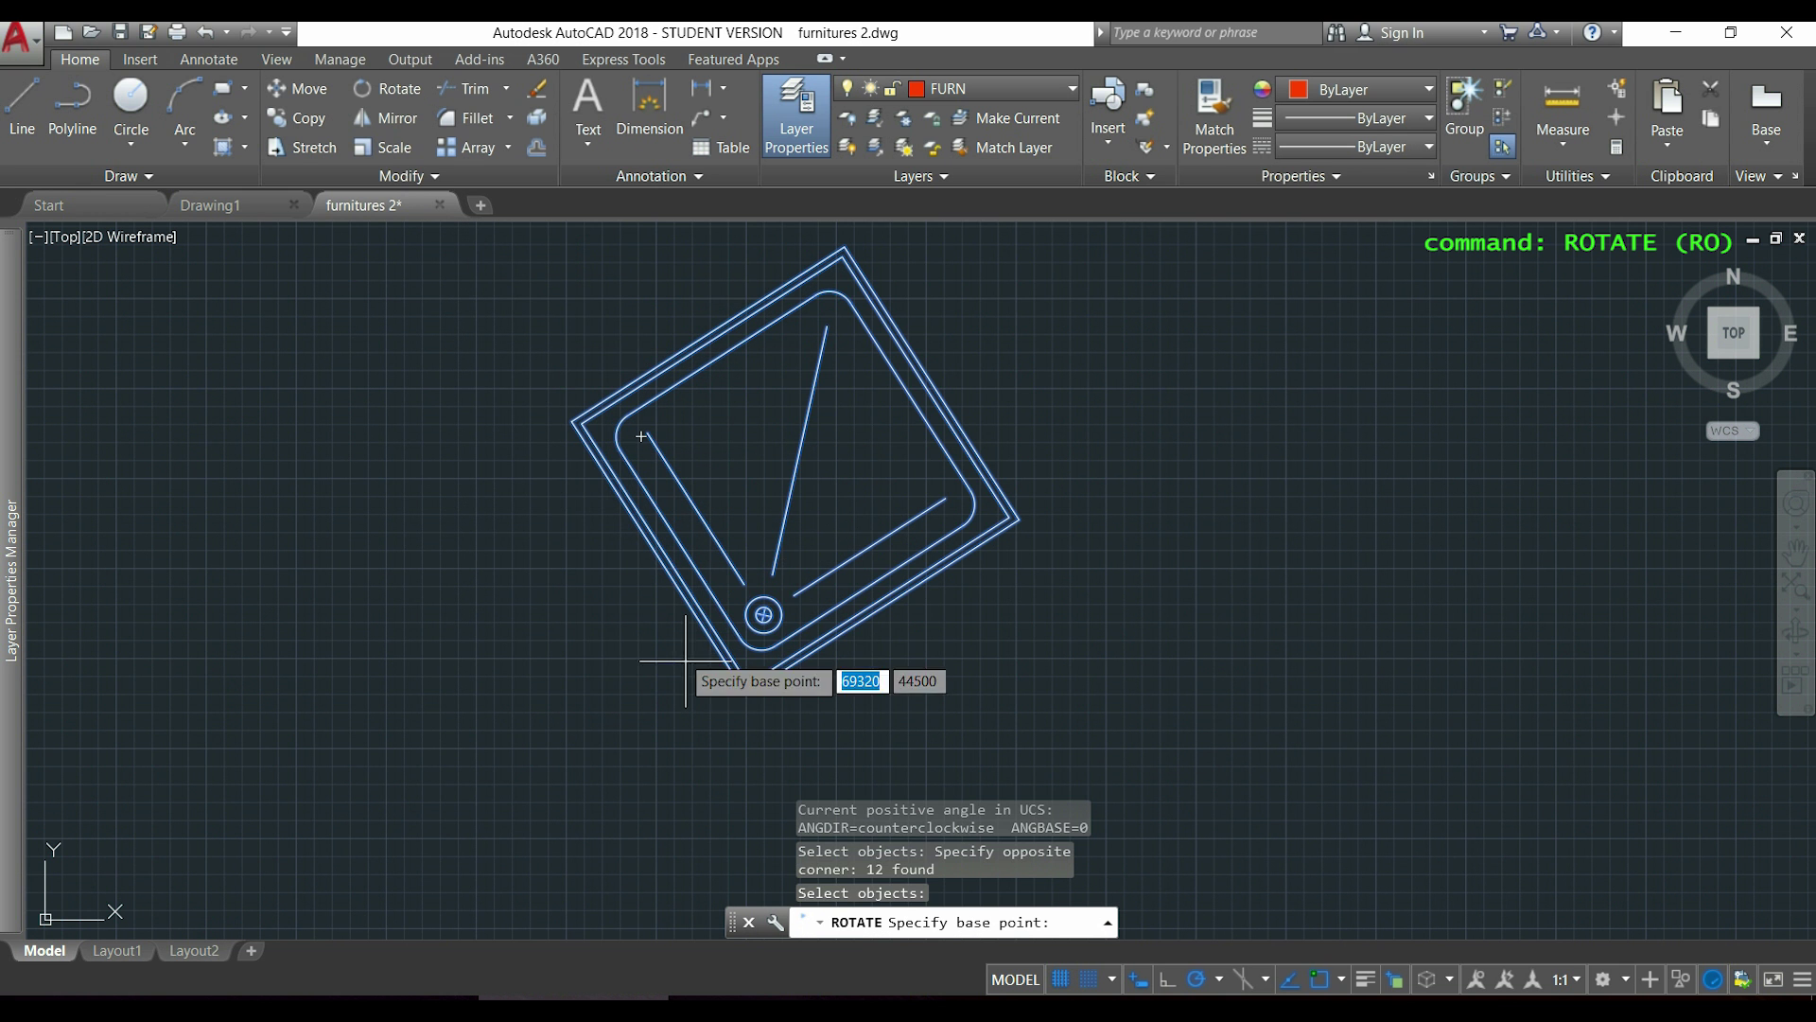
{"action": "left_click", "coordinate": [746, 694]}
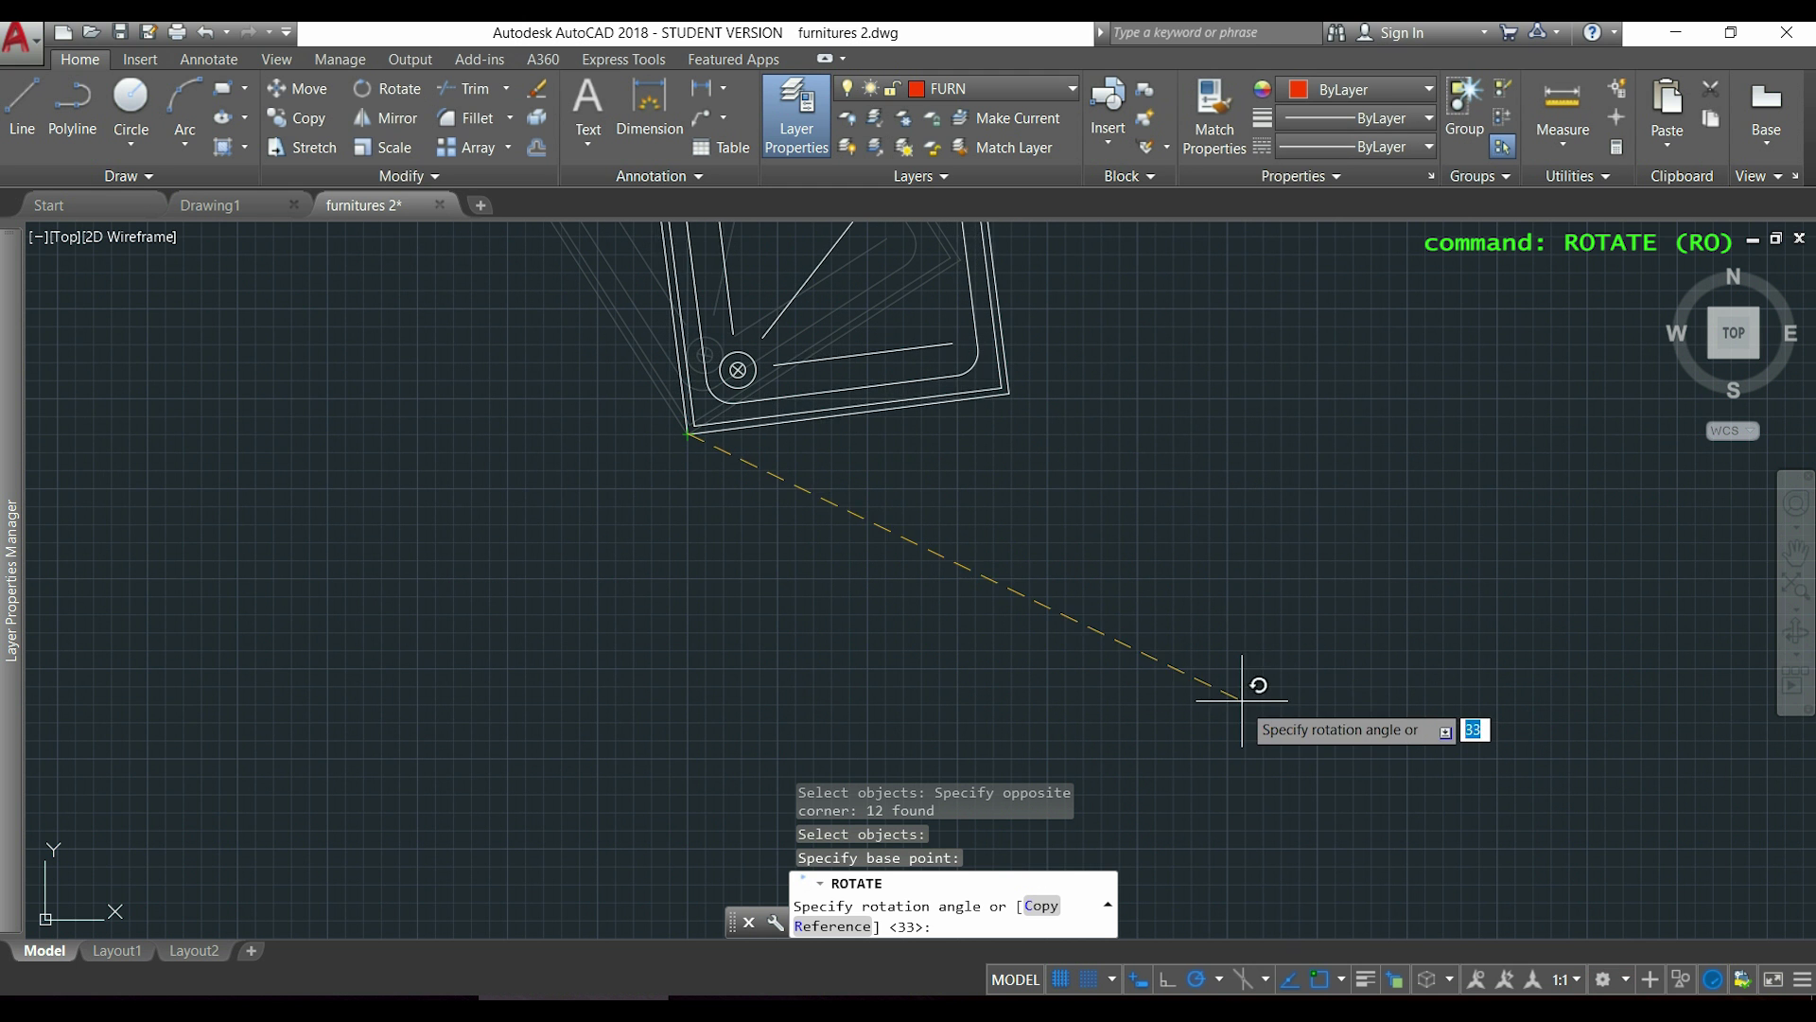
{"action": "key", "text": "Escape"}
- Select the entire tilted shower tray for the Rotate command and set its lowest outer corner as base point
{"action": "middle_click_drag", "start_coordinate": [1064, 592], "coordinate": [1058, 640]}
{"action": "key", "text": "Return"}
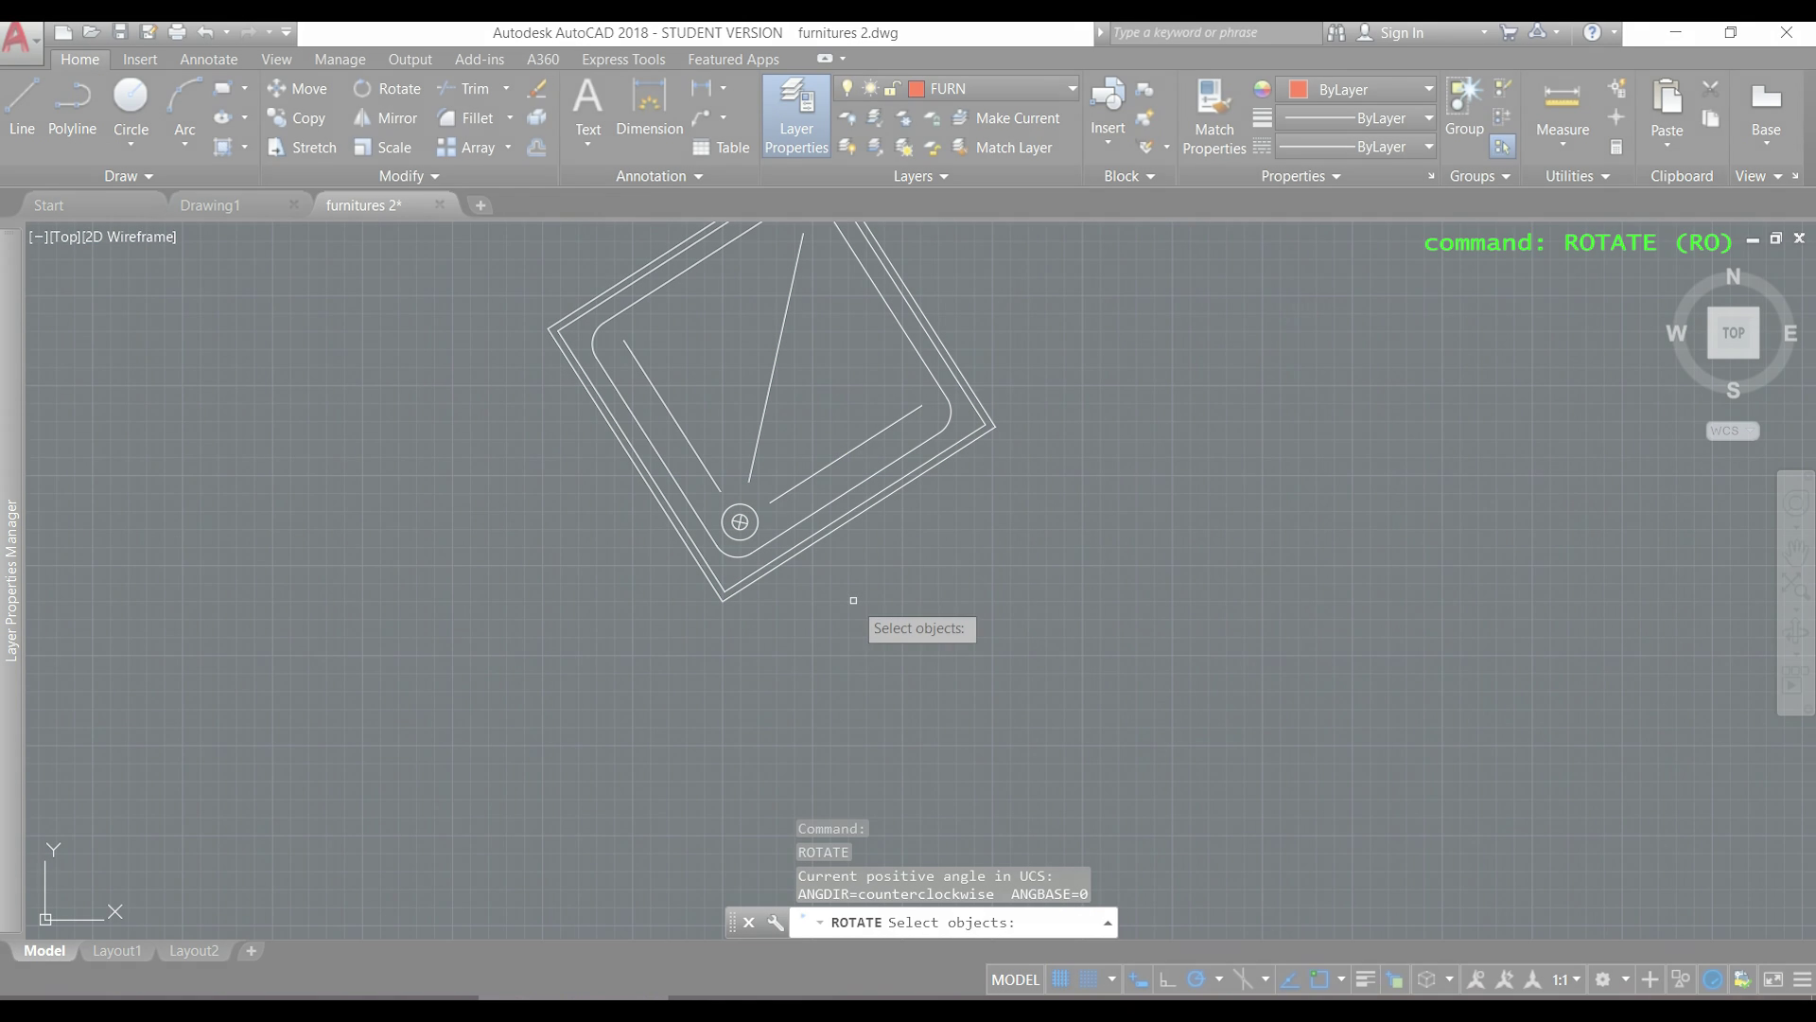
{"action": "left_click", "coordinate": [1170, 683]}
{"action": "scroll", "coordinate": [417, 225], "scroll_direction": "down", "scroll_amount": 3}
{"action": "scroll", "coordinate": [581, 333], "scroll_direction": "up", "scroll_amount": 1}
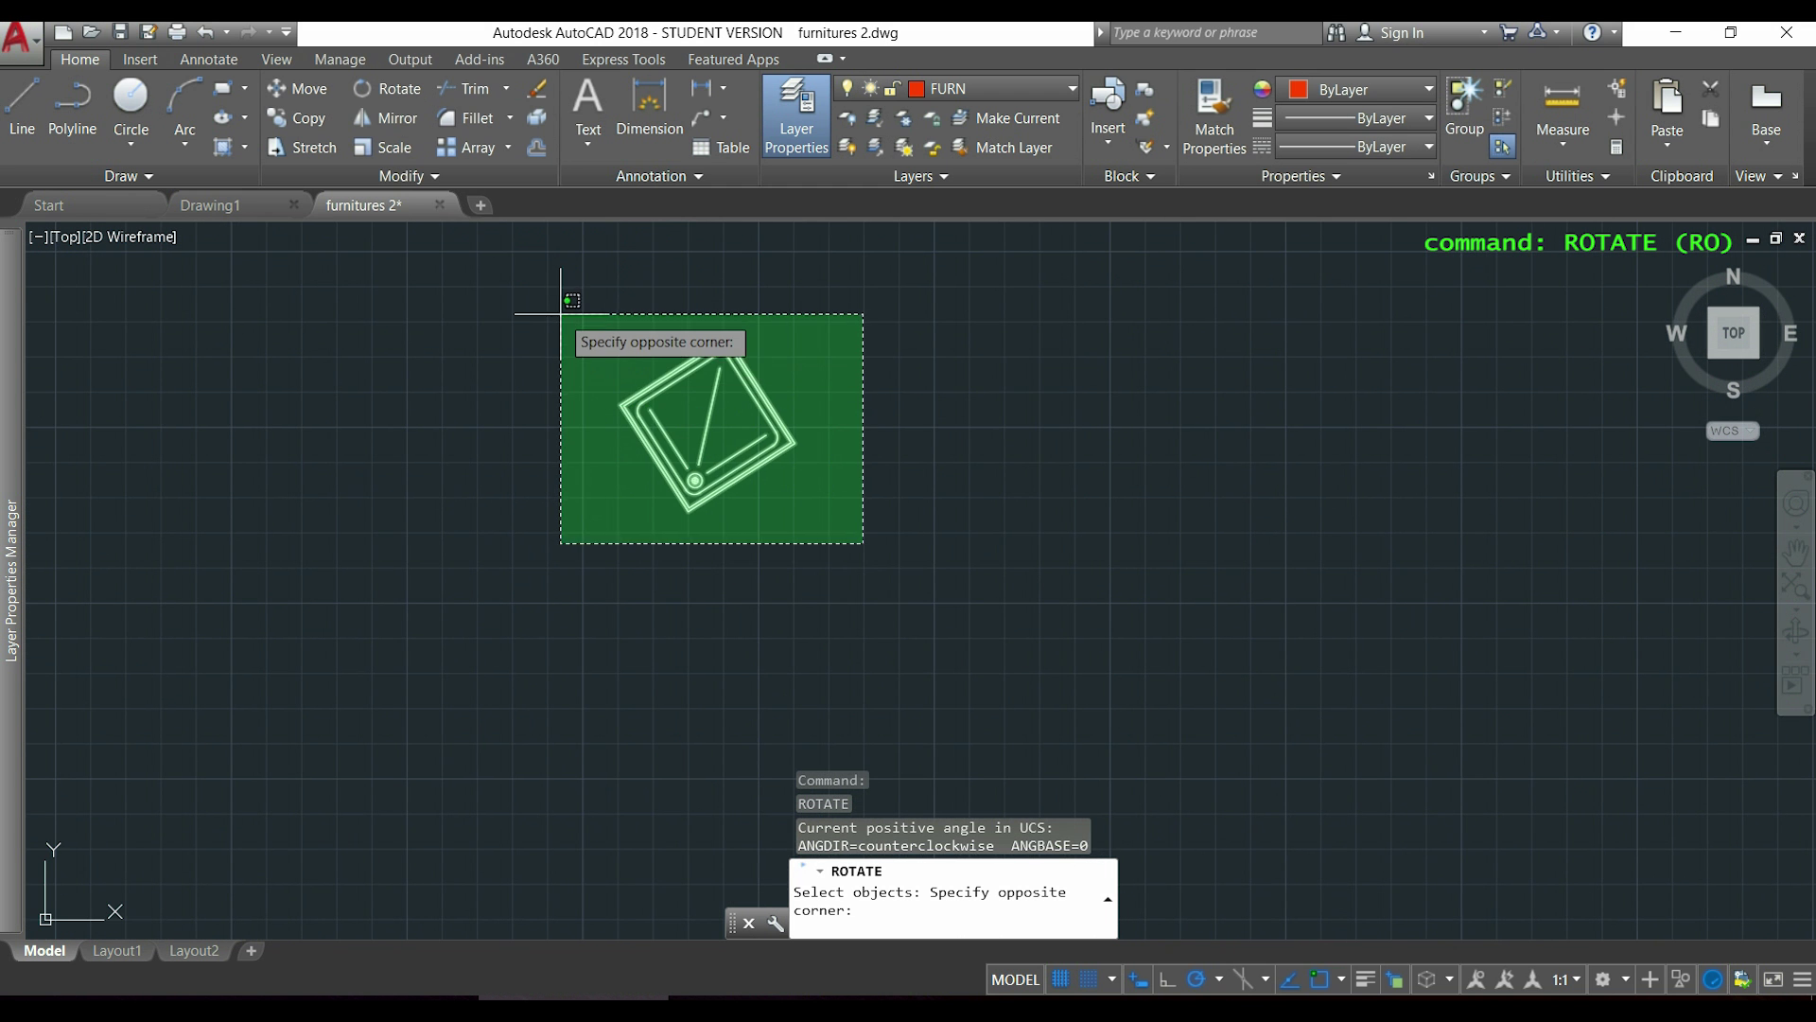
{"action": "left_click", "coordinate": [558, 313]}
{"action": "key", "text": "Return"}
{"action": "scroll", "coordinate": [694, 513], "scroll_direction": "up", "scroll_amount": 5}
{"action": "scroll", "coordinate": [691, 388], "scroll_direction": "up", "scroll_amount": 3}
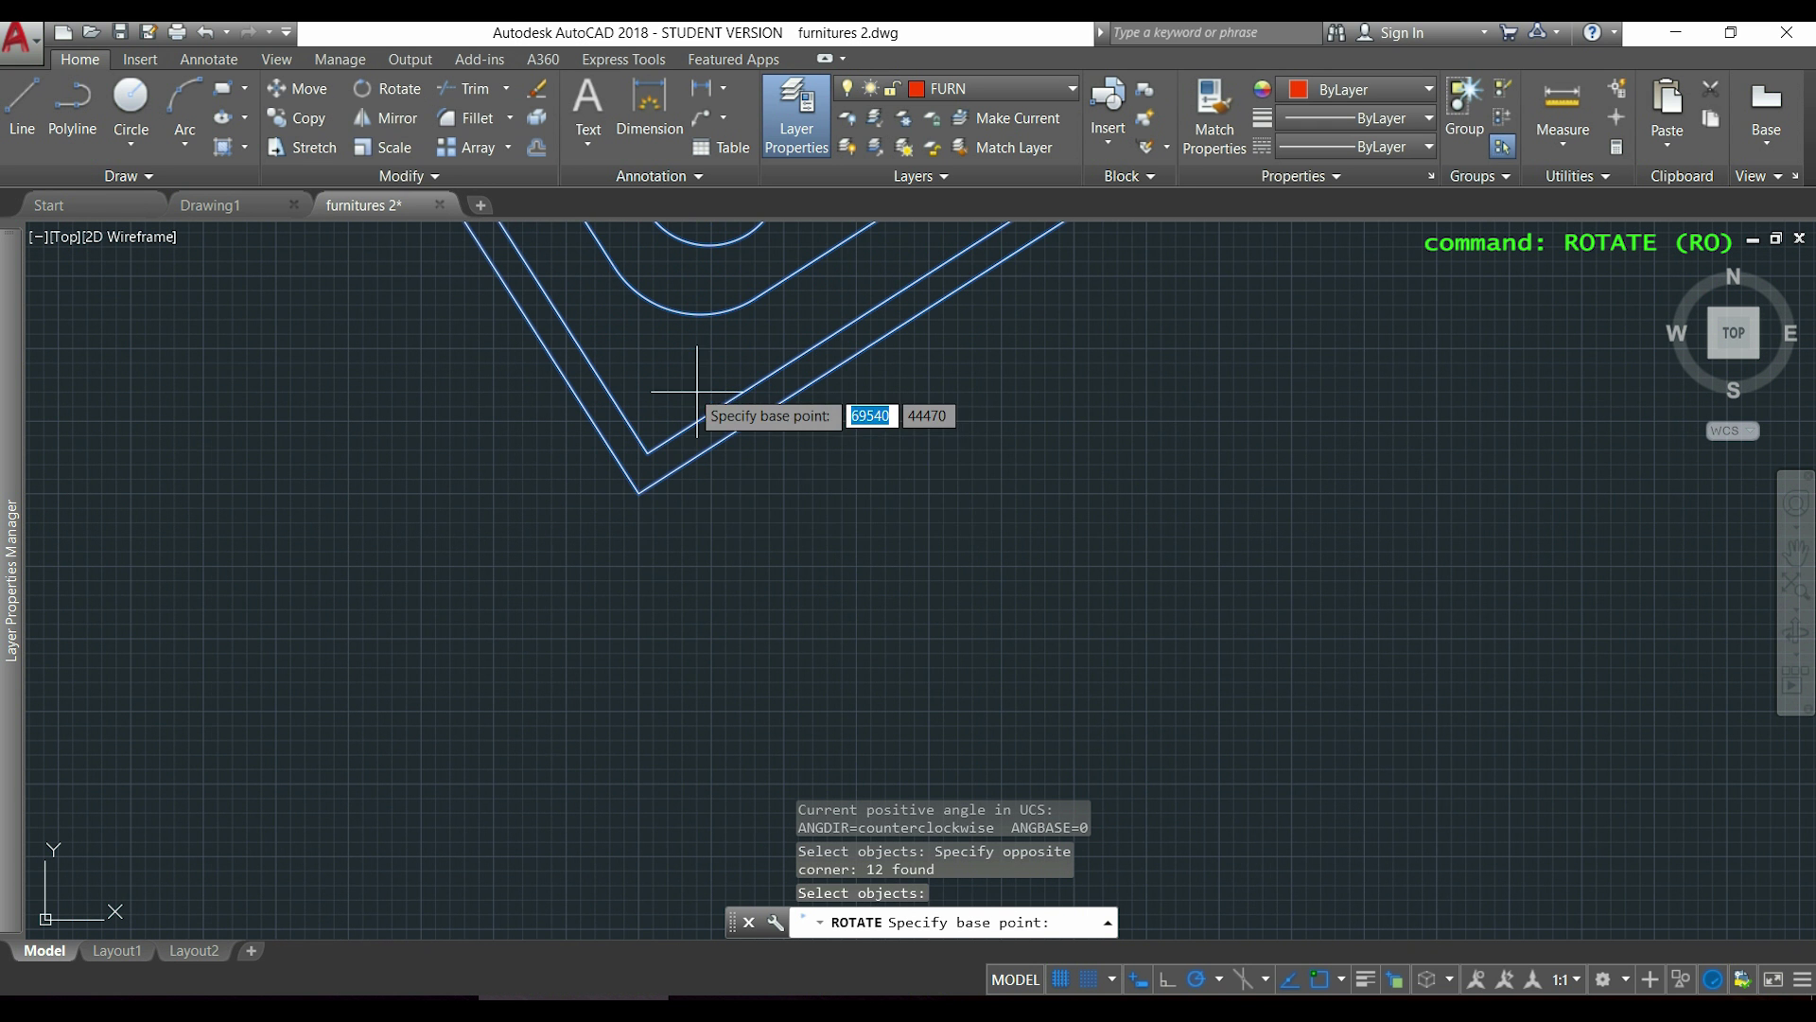
{"action": "left_click", "coordinate": [639, 492]}
{"action": "scroll", "coordinate": [638, 491], "scroll_direction": "down", "scroll_amount": 2}
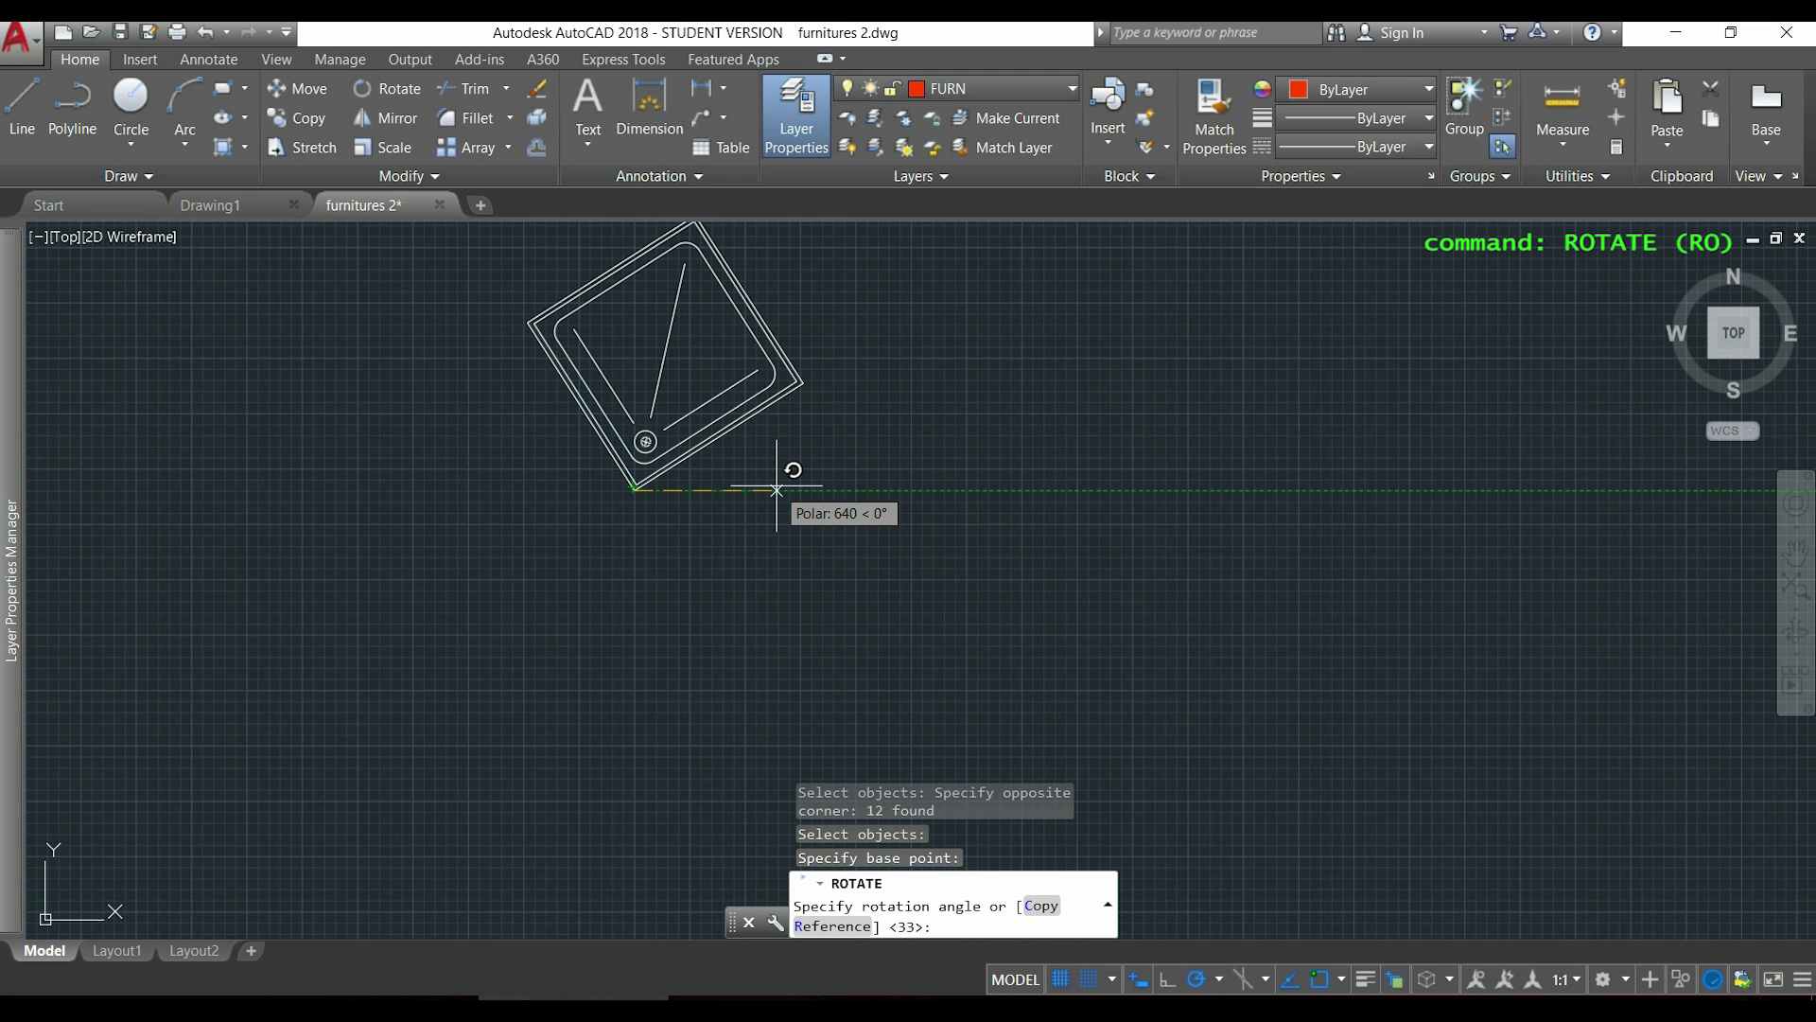
- Rotate the tray with the Reference option, taking the reference angle along its outer edge from the lowest corner to the right-hand corner
{"action": "type", "text": "r"}
{"action": "key", "text": "Return"}
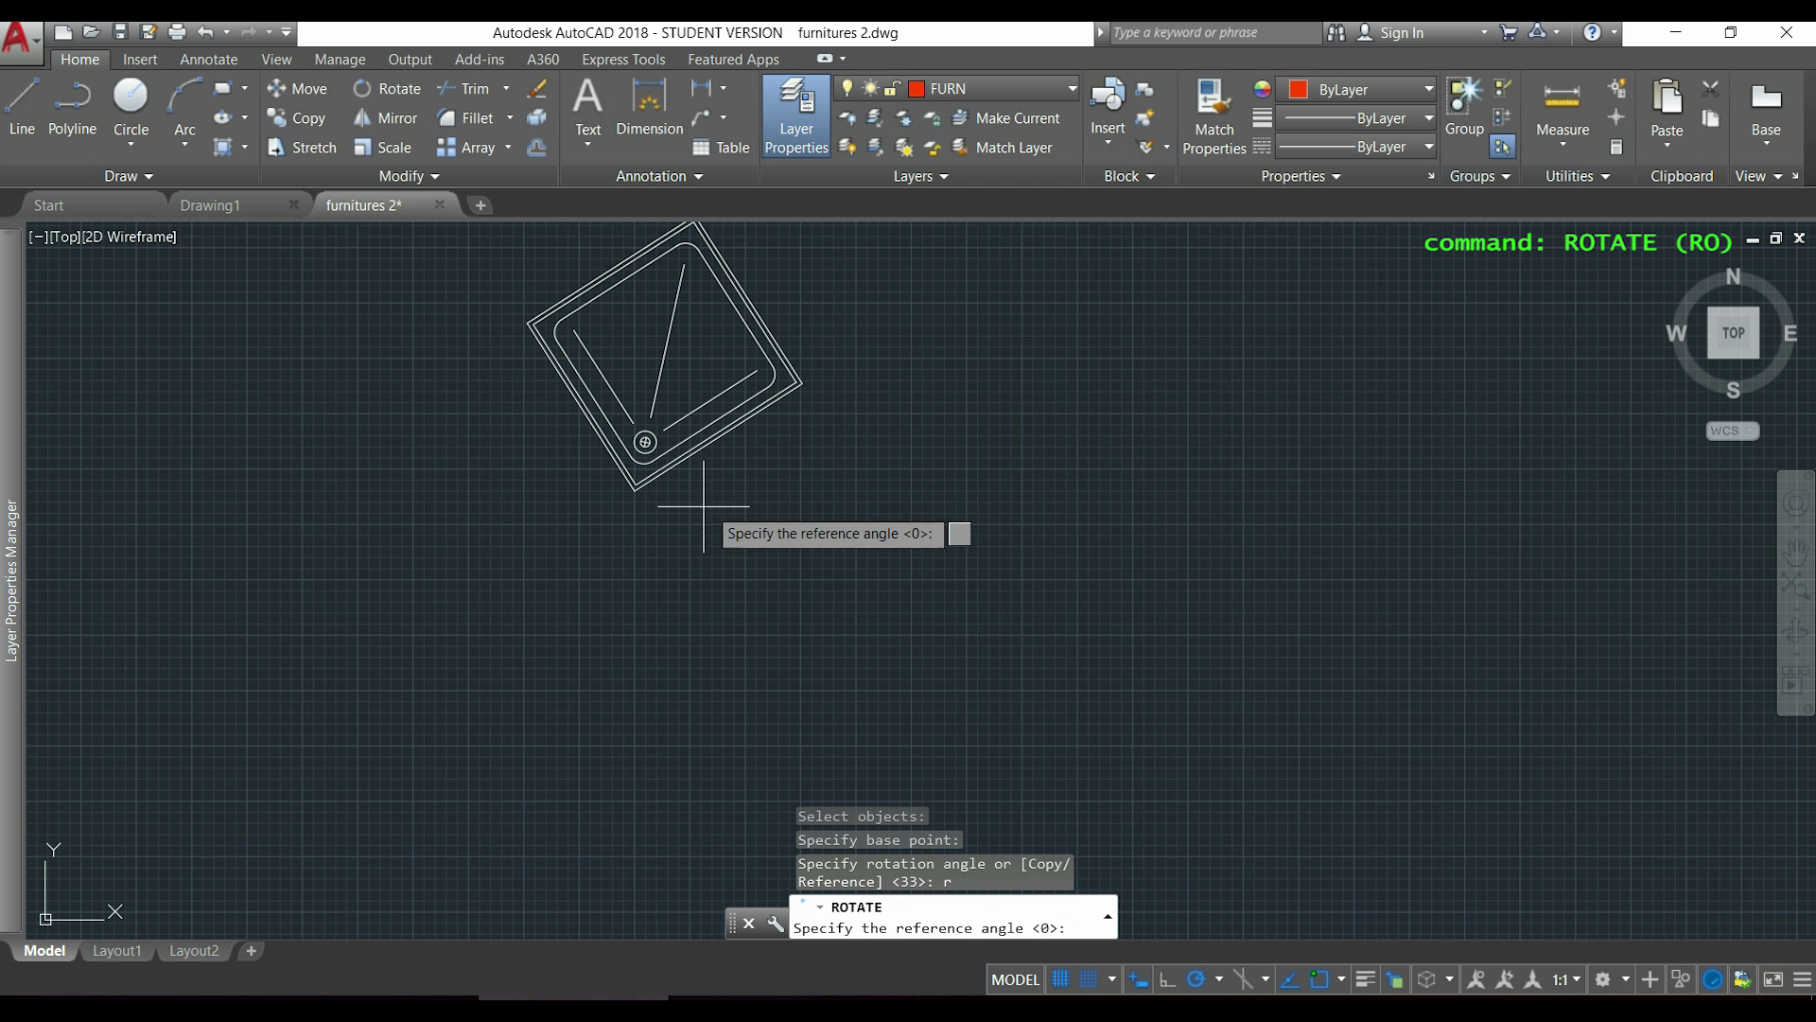
{"action": "scroll", "coordinate": [662, 495], "scroll_direction": "up", "scroll_amount": 5}
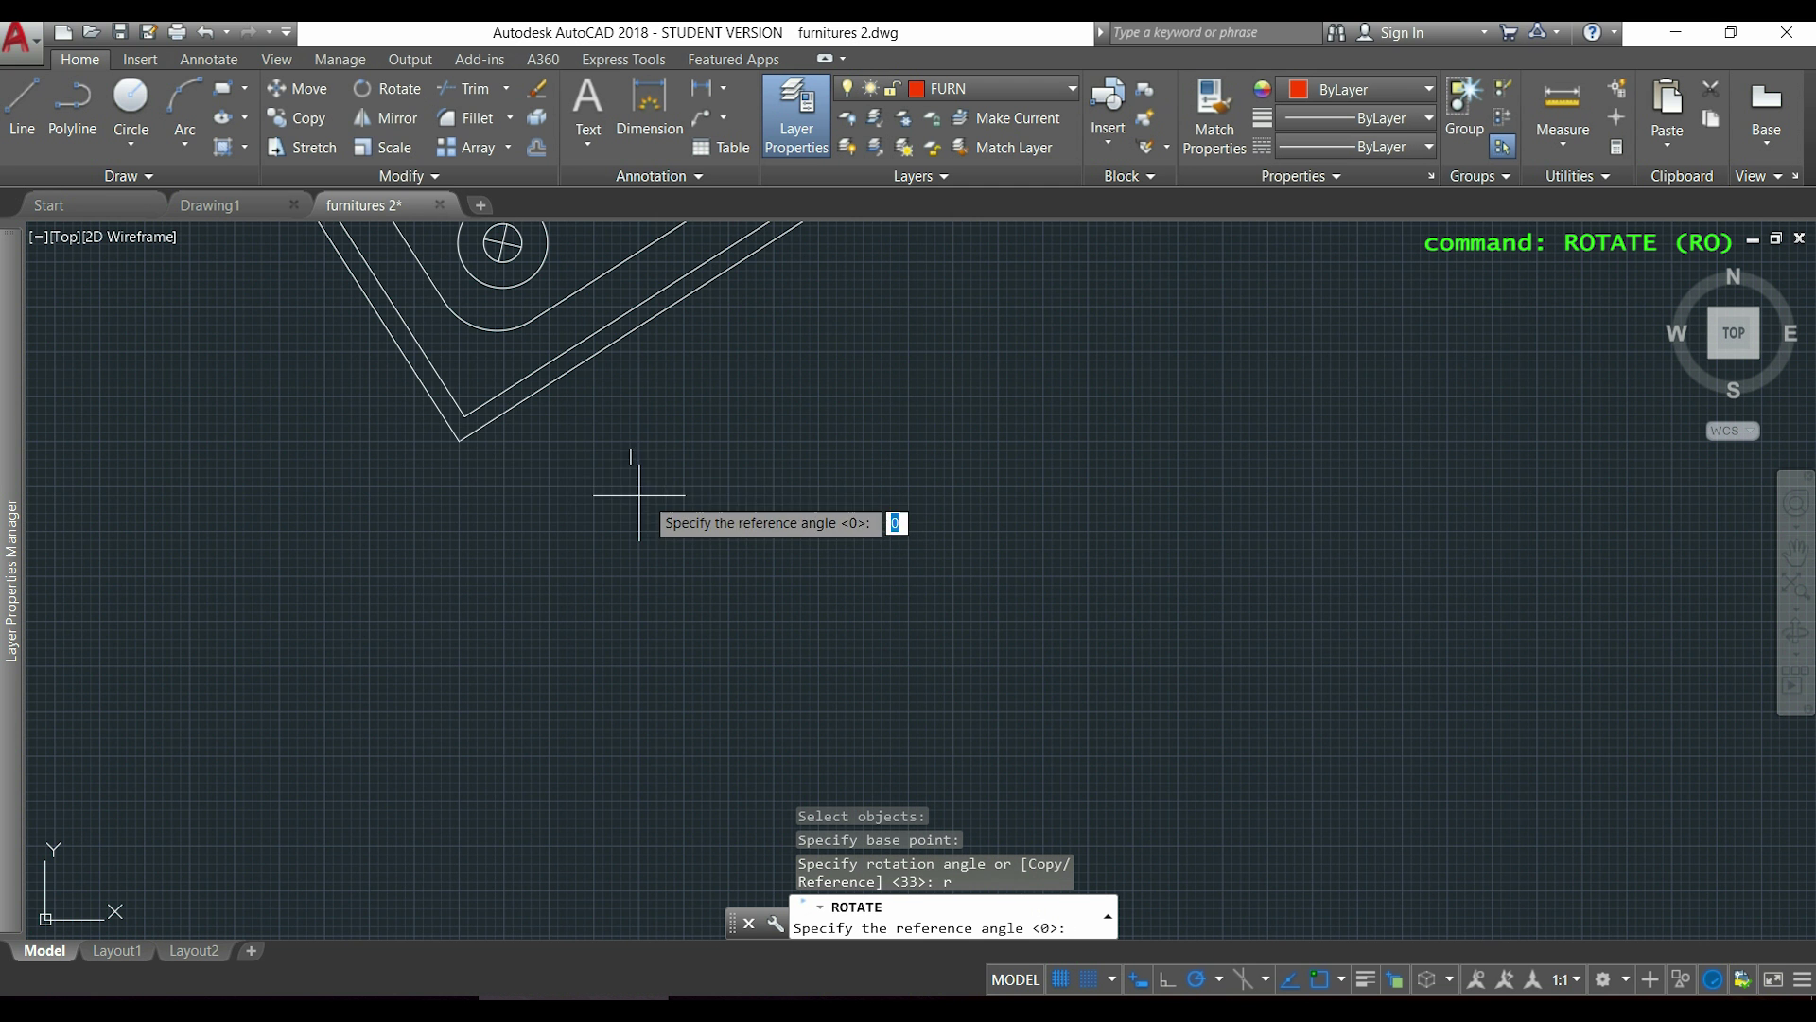
{"action": "left_click", "coordinate": [460, 431]}
{"action": "scroll", "coordinate": [460, 435], "scroll_direction": "down", "scroll_amount": 4}
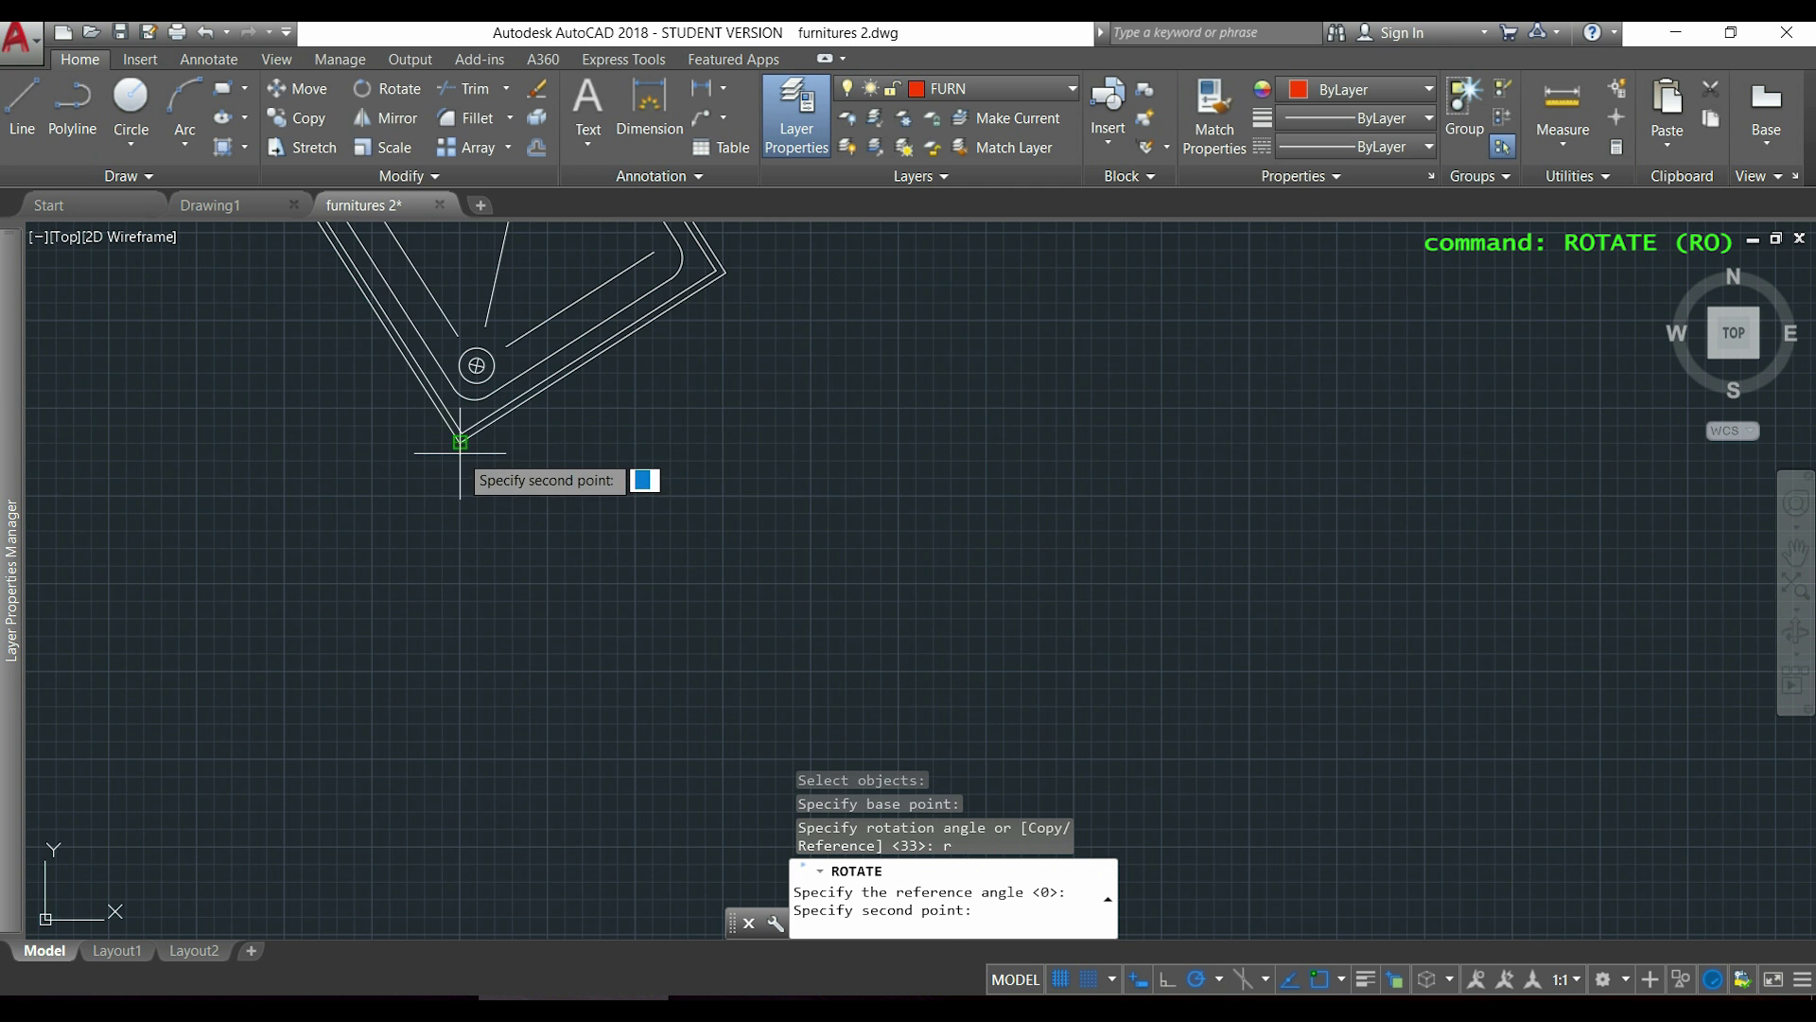
{"action": "left_click", "coordinate": [725, 272]}
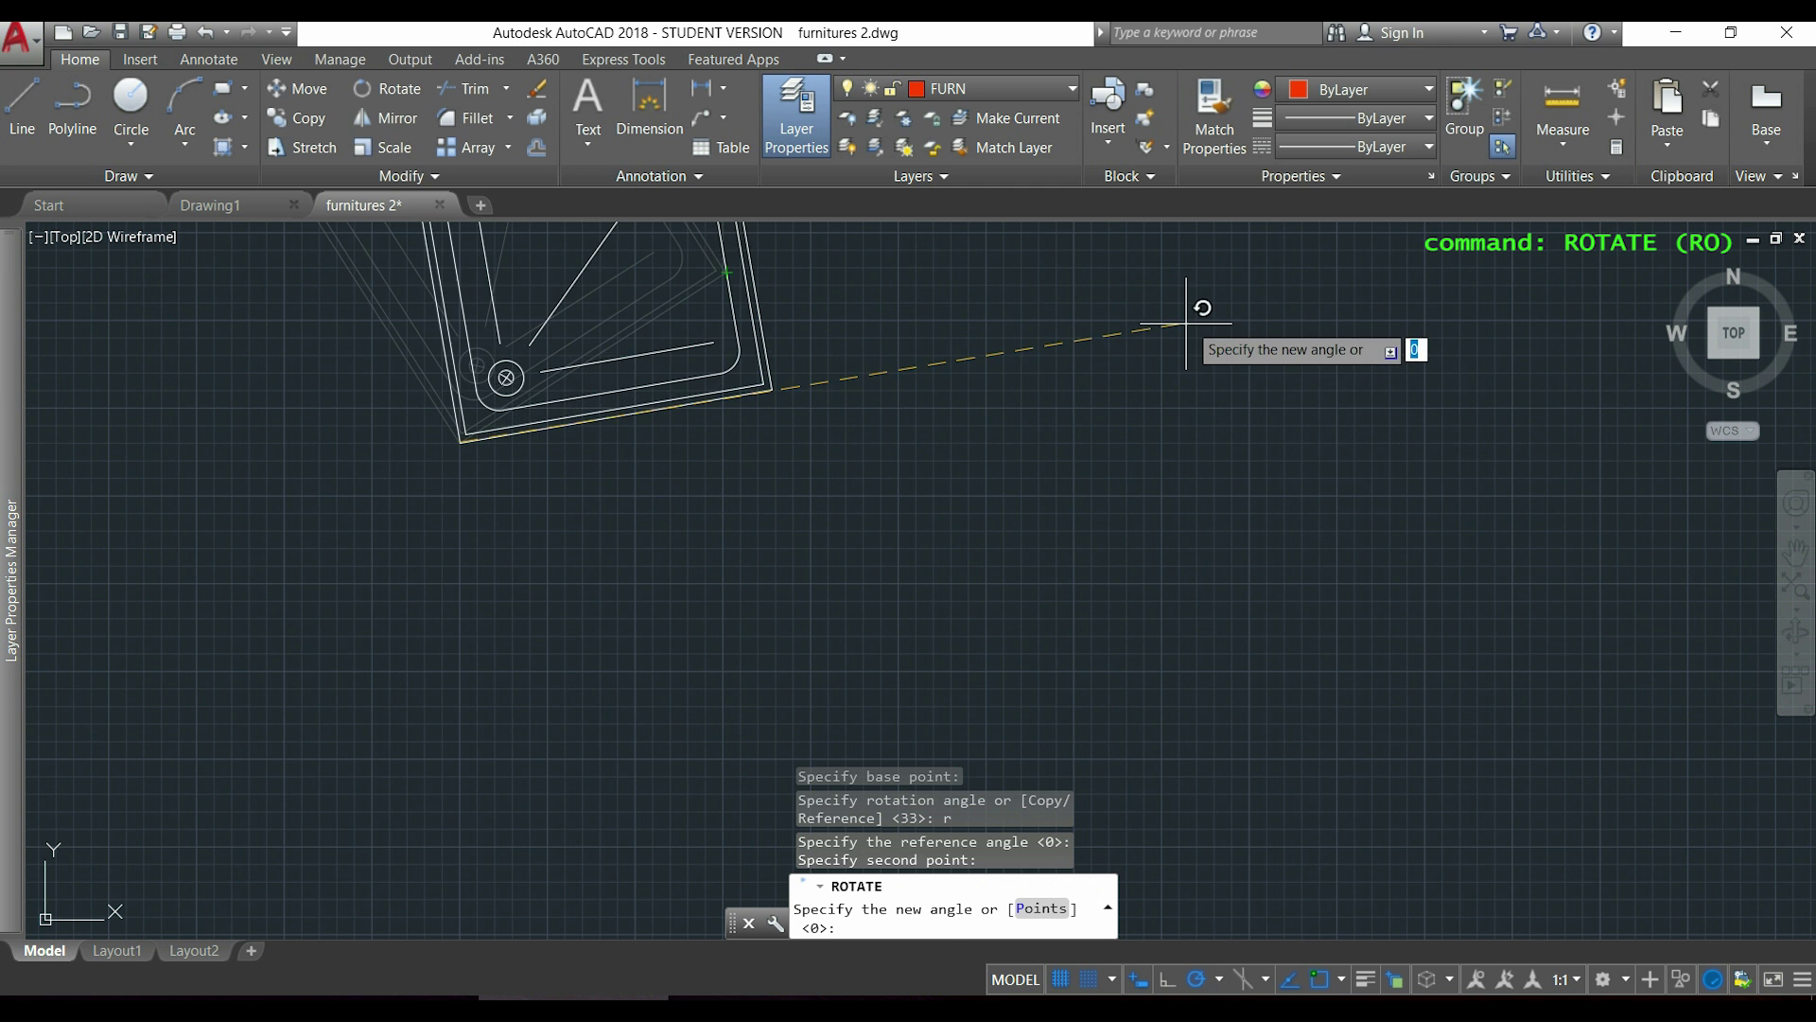
{"action": "scroll", "coordinate": [1289, 431], "scroll_direction": "down", "scroll_amount": 5}
{"action": "middle_click_drag", "start_coordinate": [1301, 456], "coordinate": [1087, 554]}
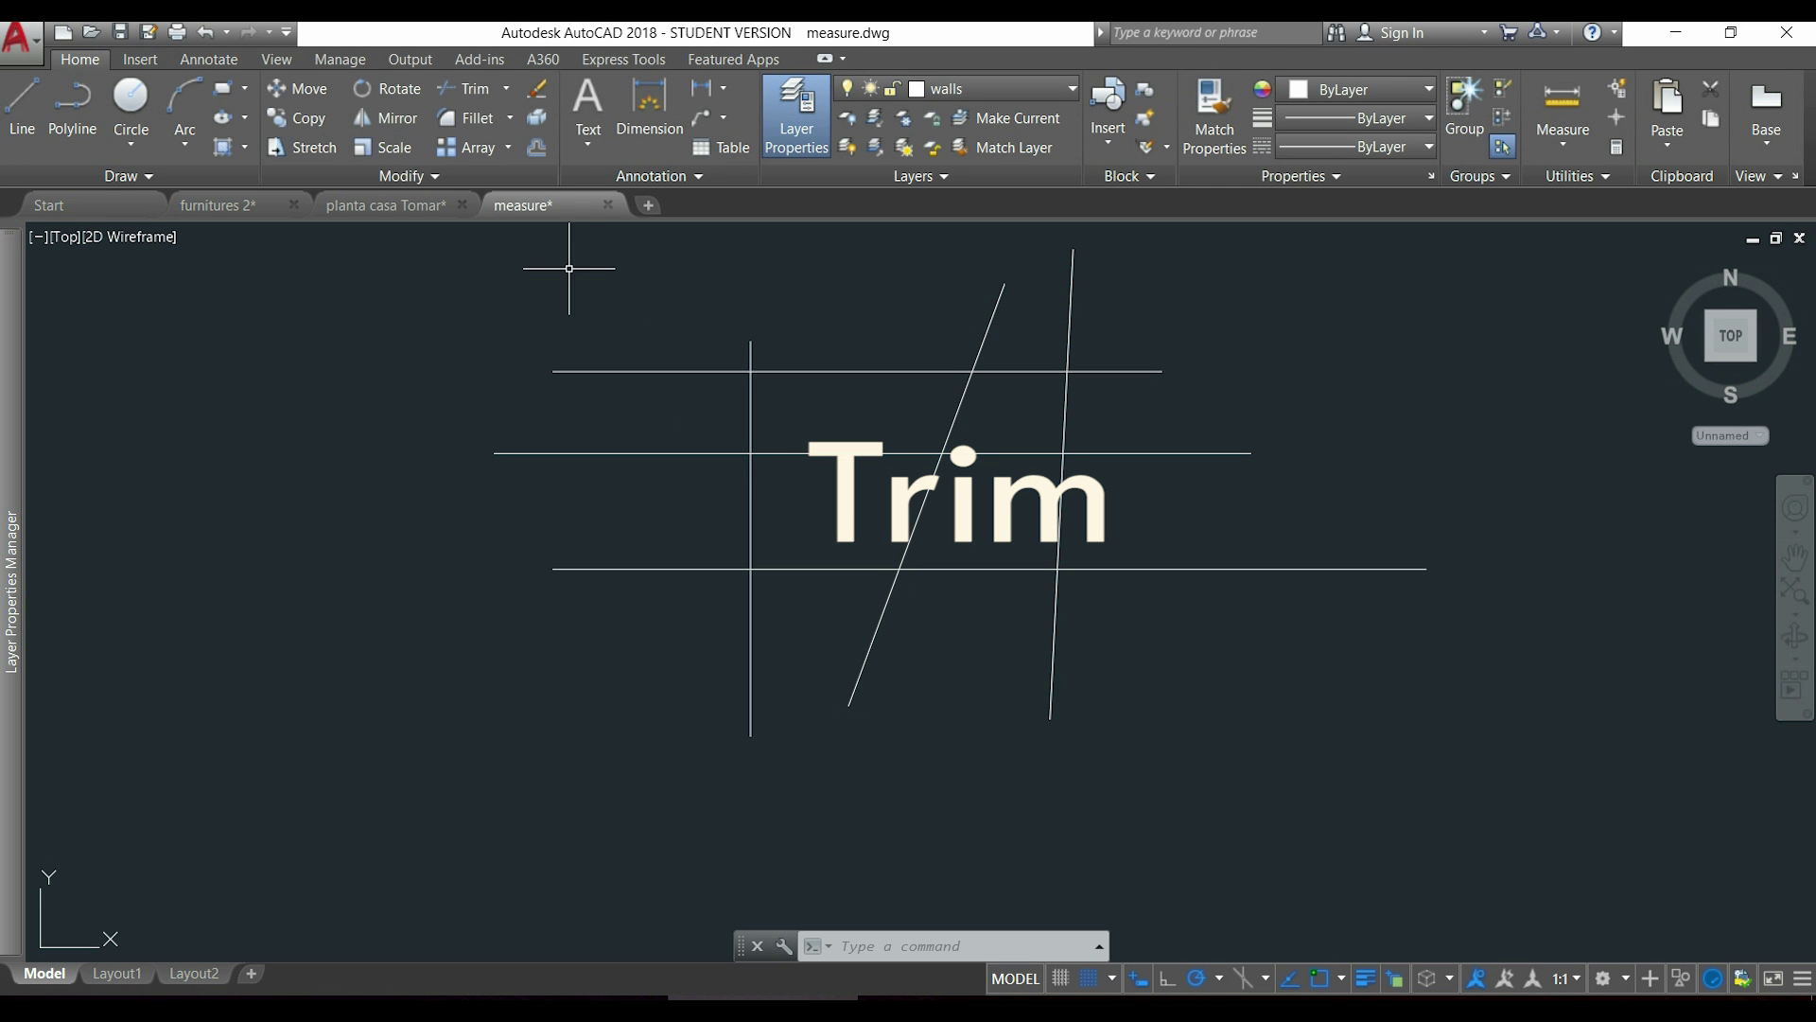
- With all six lines as cutting edges, trim parts of the middle horizontal, left slanted and lower horizontal lines, and undo the trims
{"action": "left_click", "coordinate": [474, 90]}
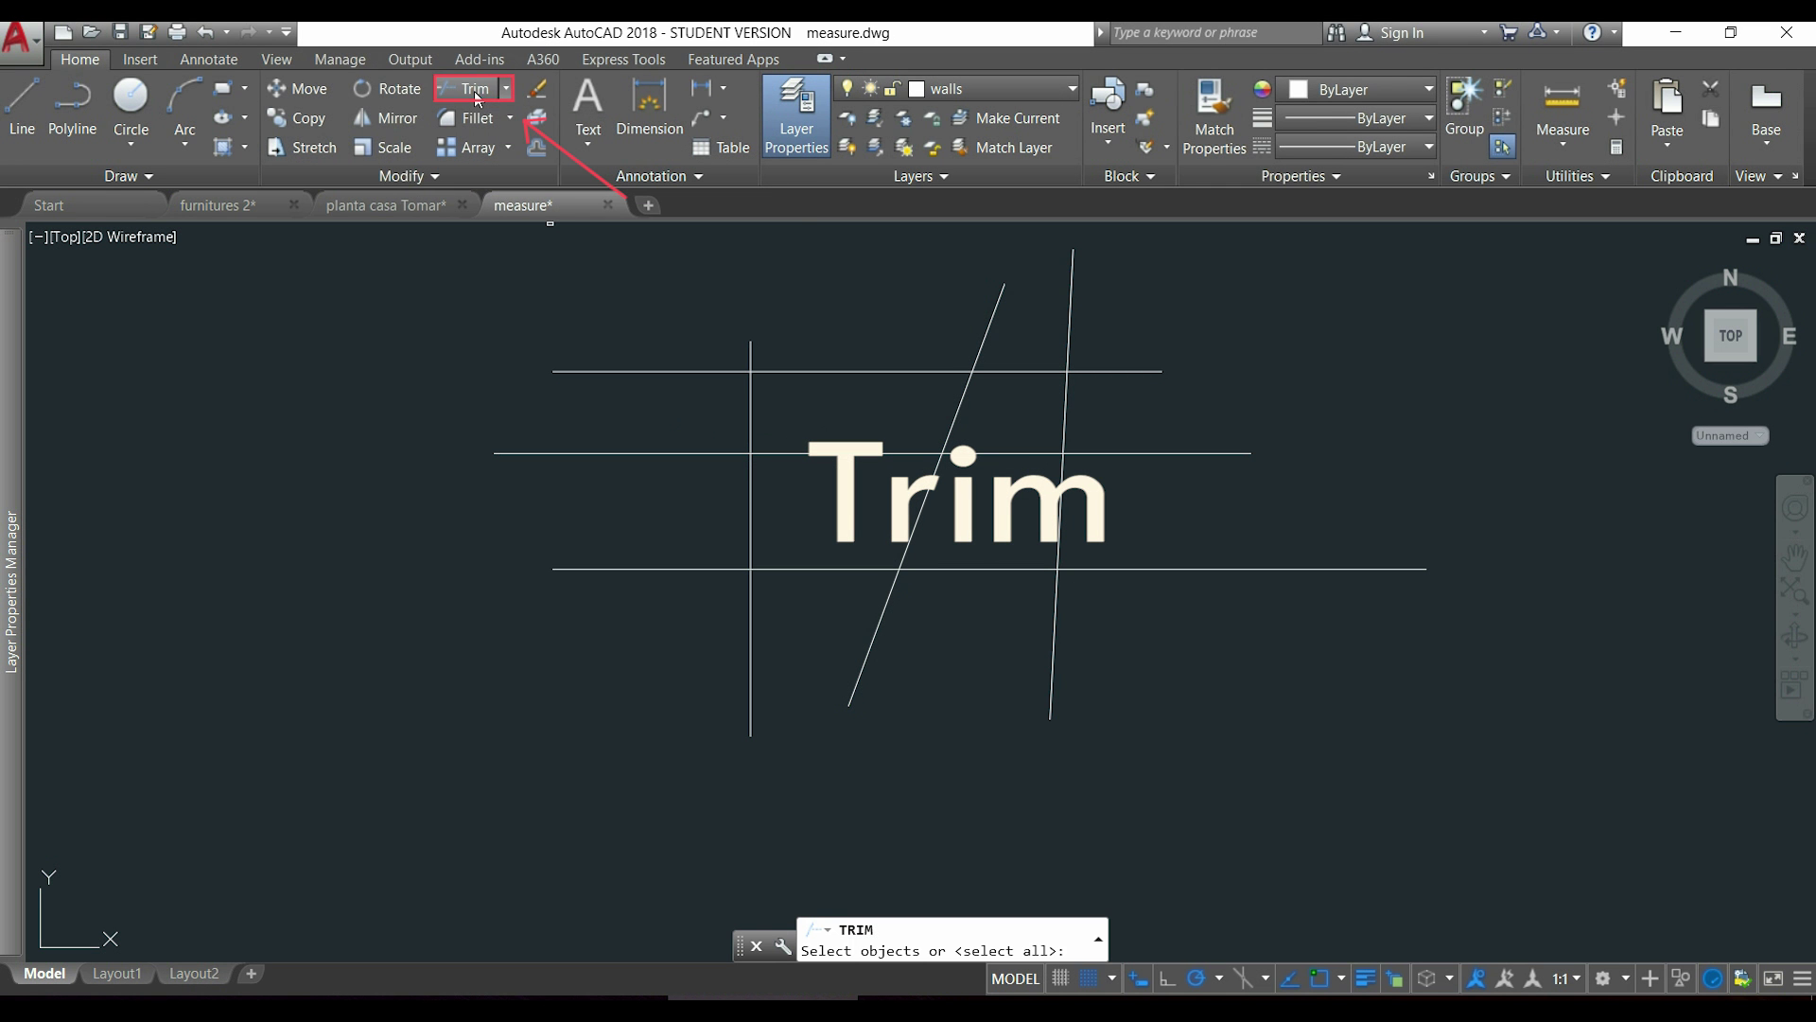
{"action": "left_click", "coordinate": [864, 662]}
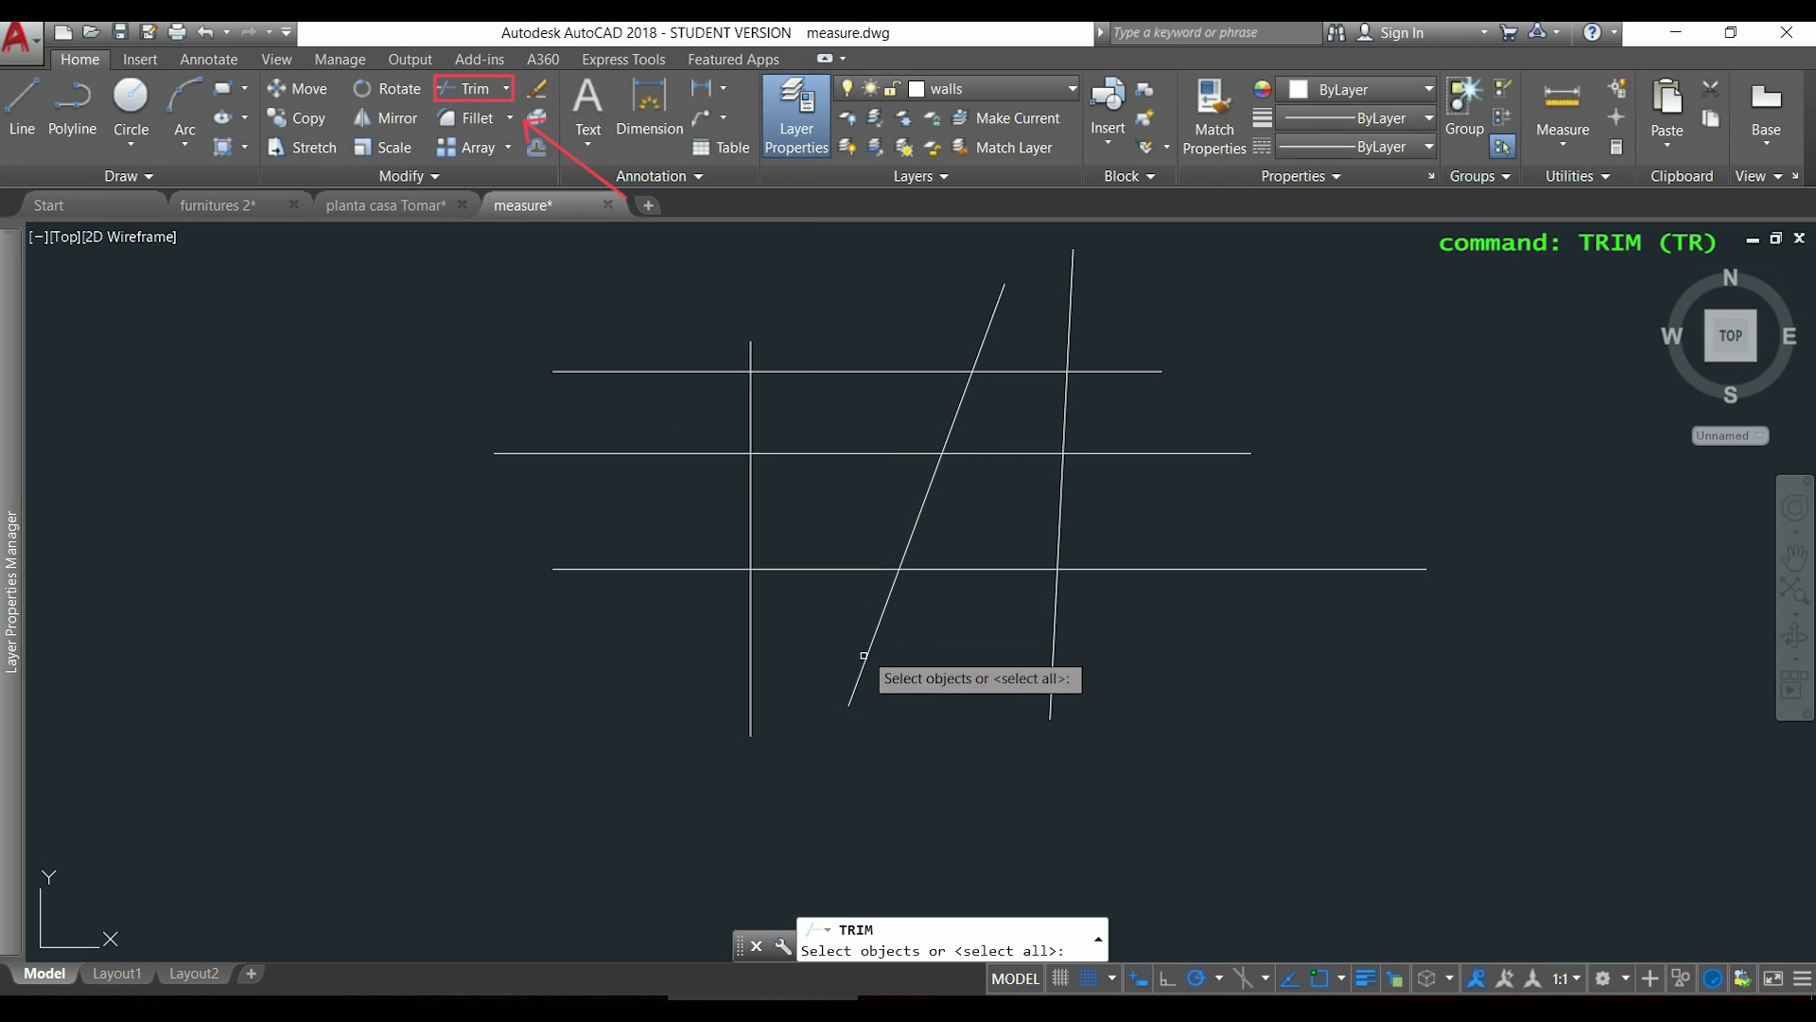
{"action": "left_click", "coordinate": [1454, 831]}
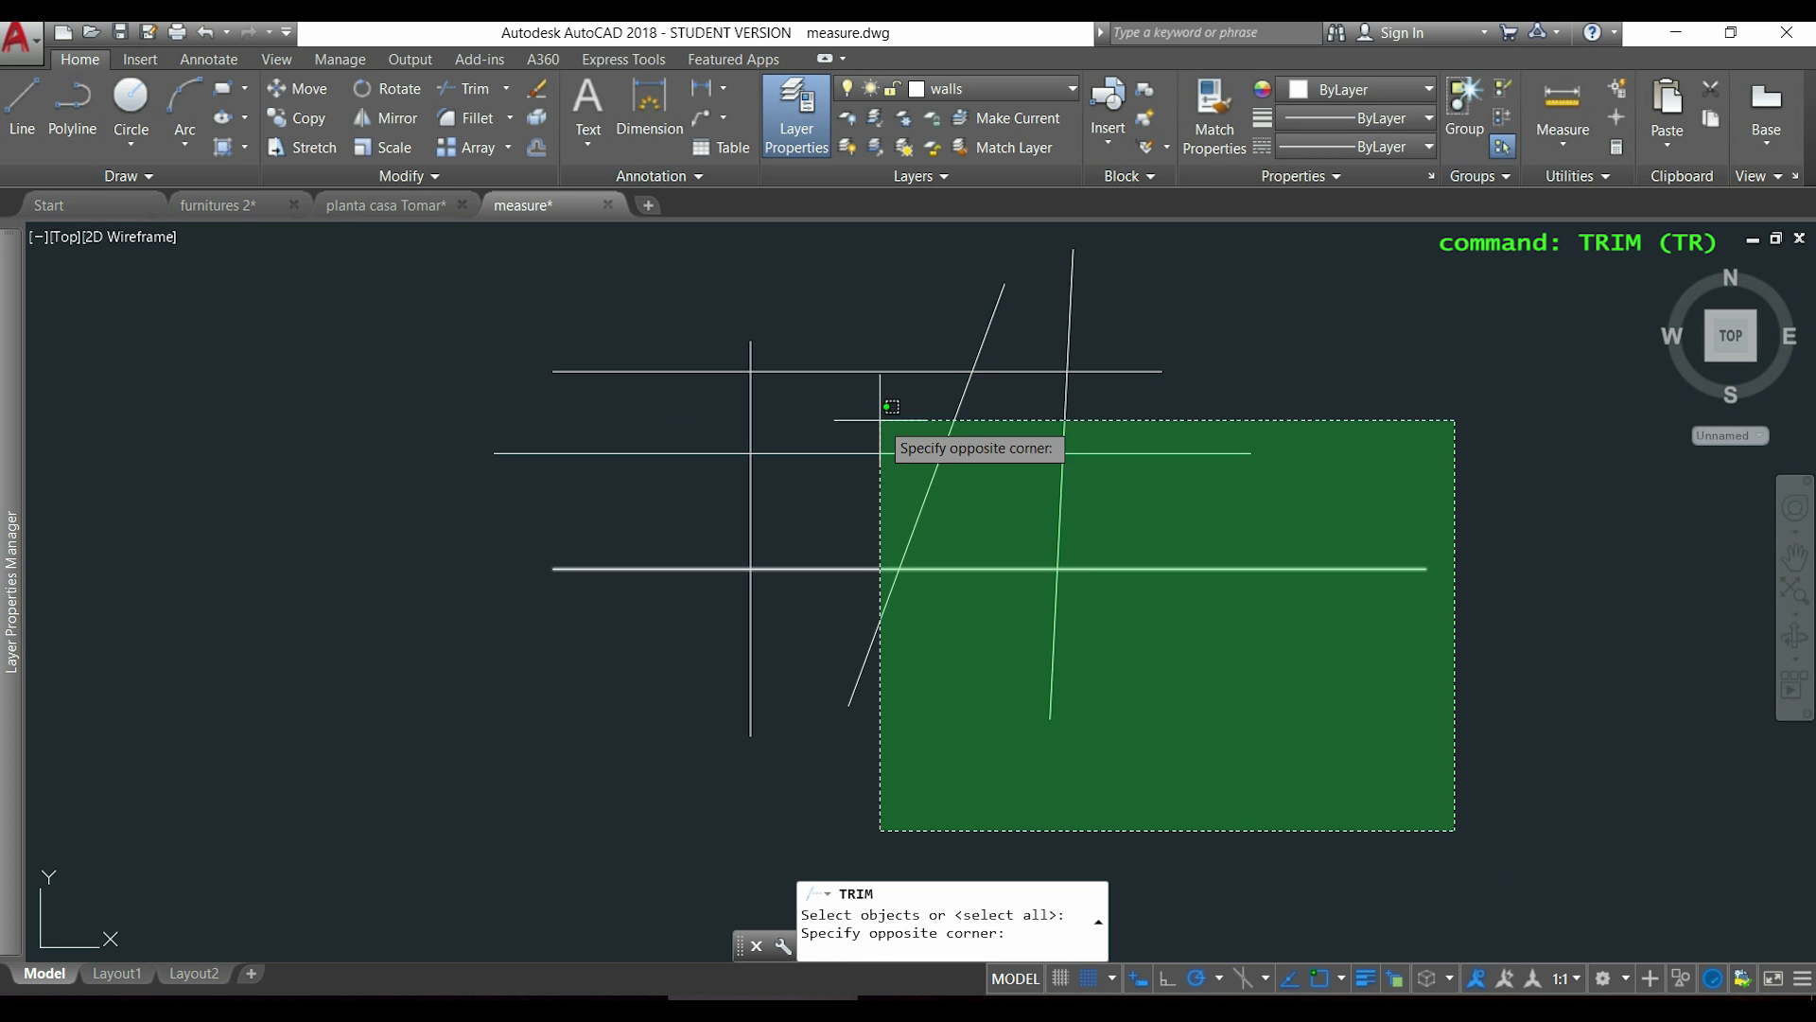
{"action": "left_click", "coordinate": [420, 239]}
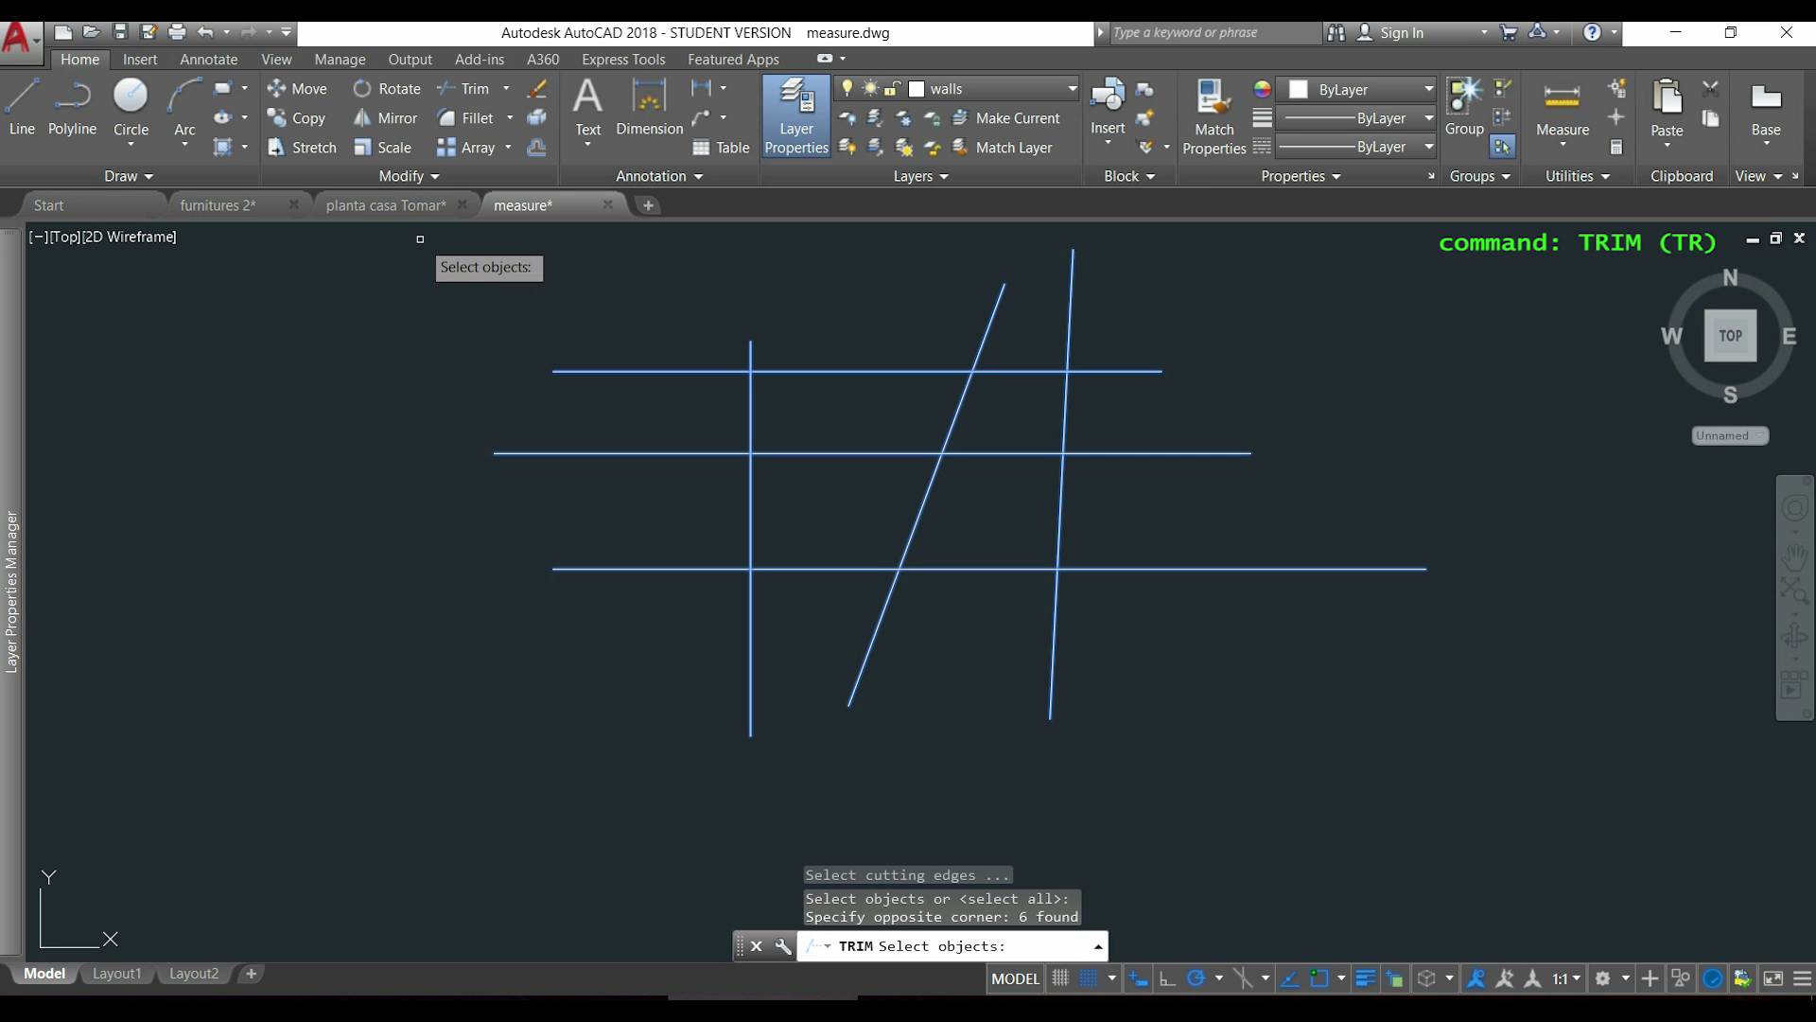
{"action": "key", "text": "Return"}
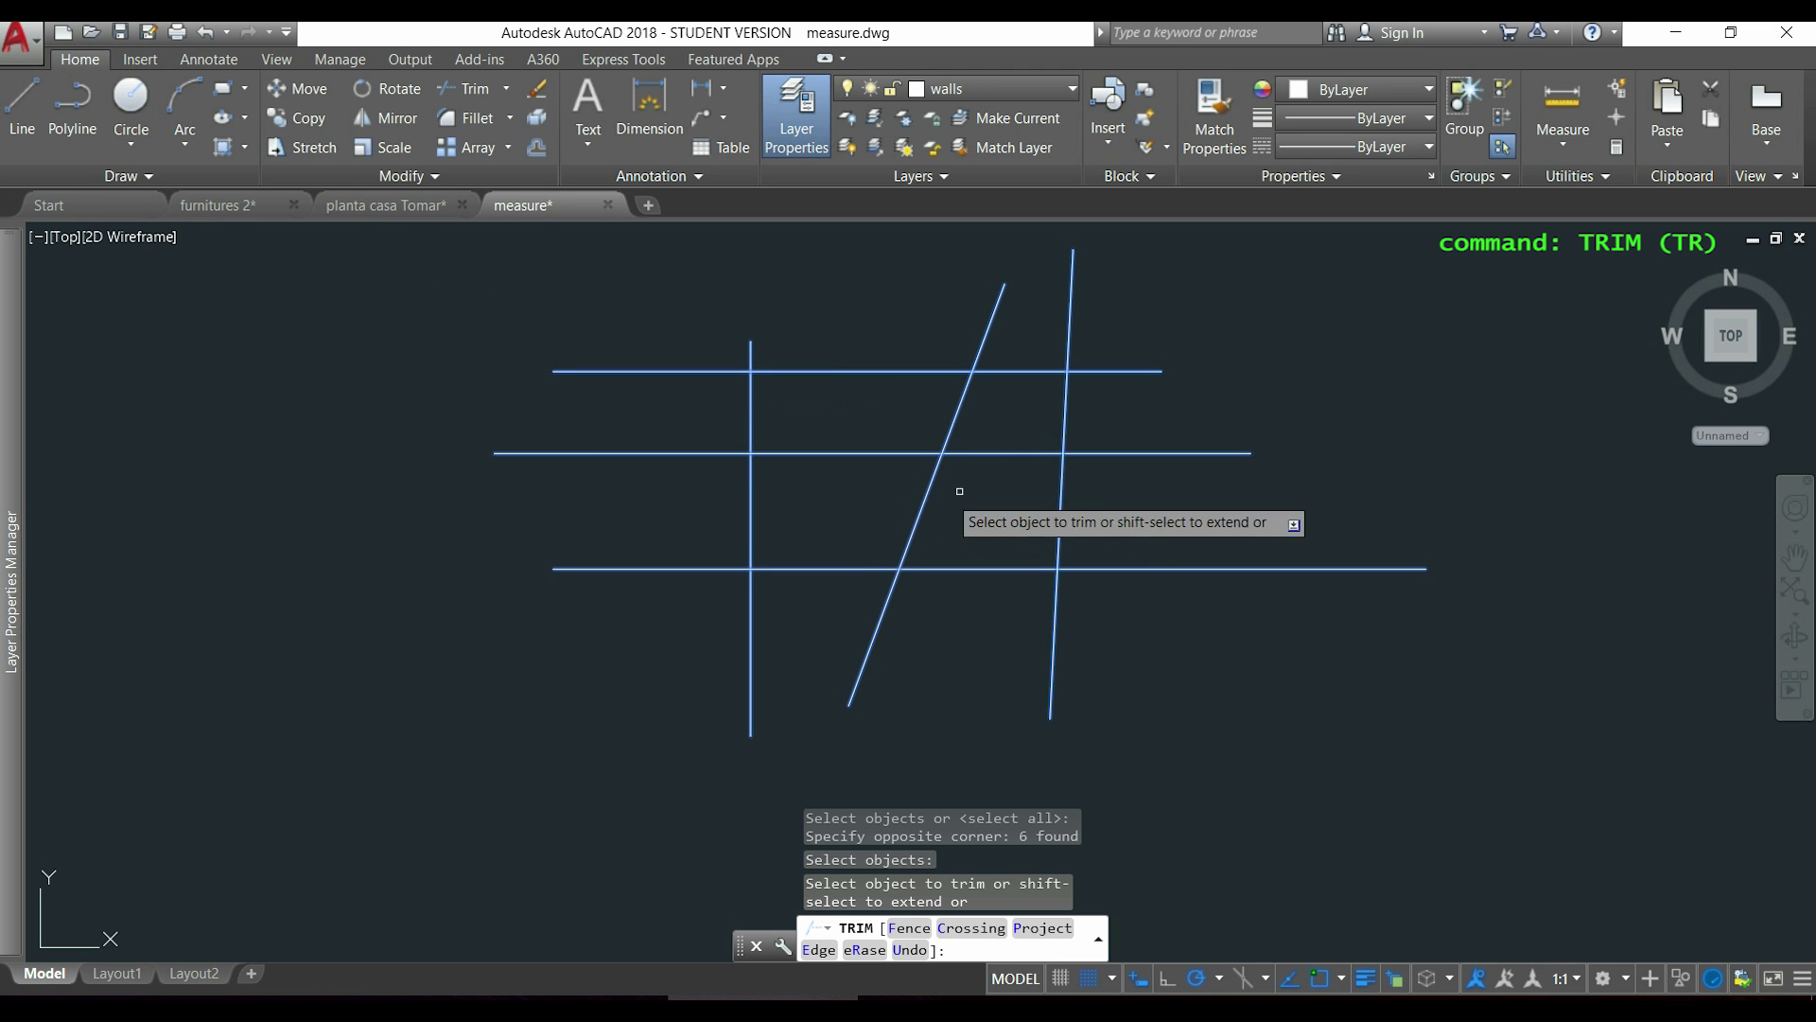
{"action": "left_click", "coordinate": [1012, 453]}
{"action": "left_click", "coordinate": [928, 510]}
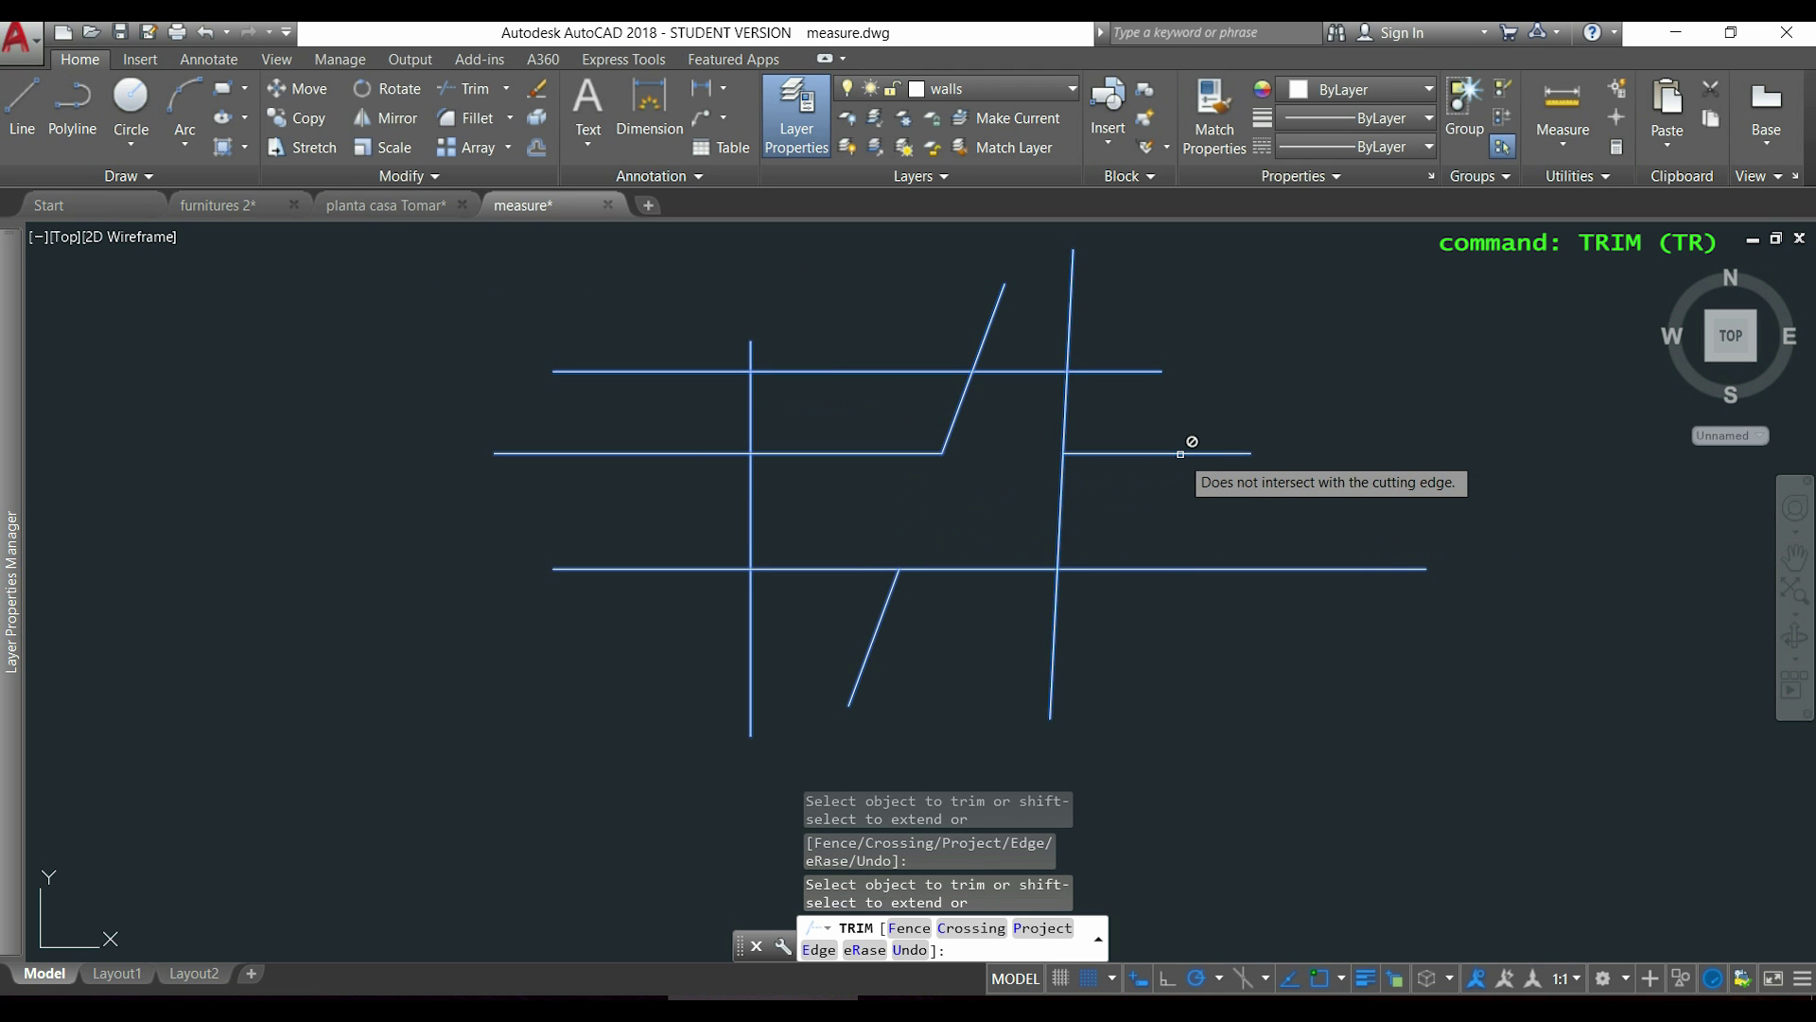
{"action": "left_click", "coordinate": [1220, 568]}
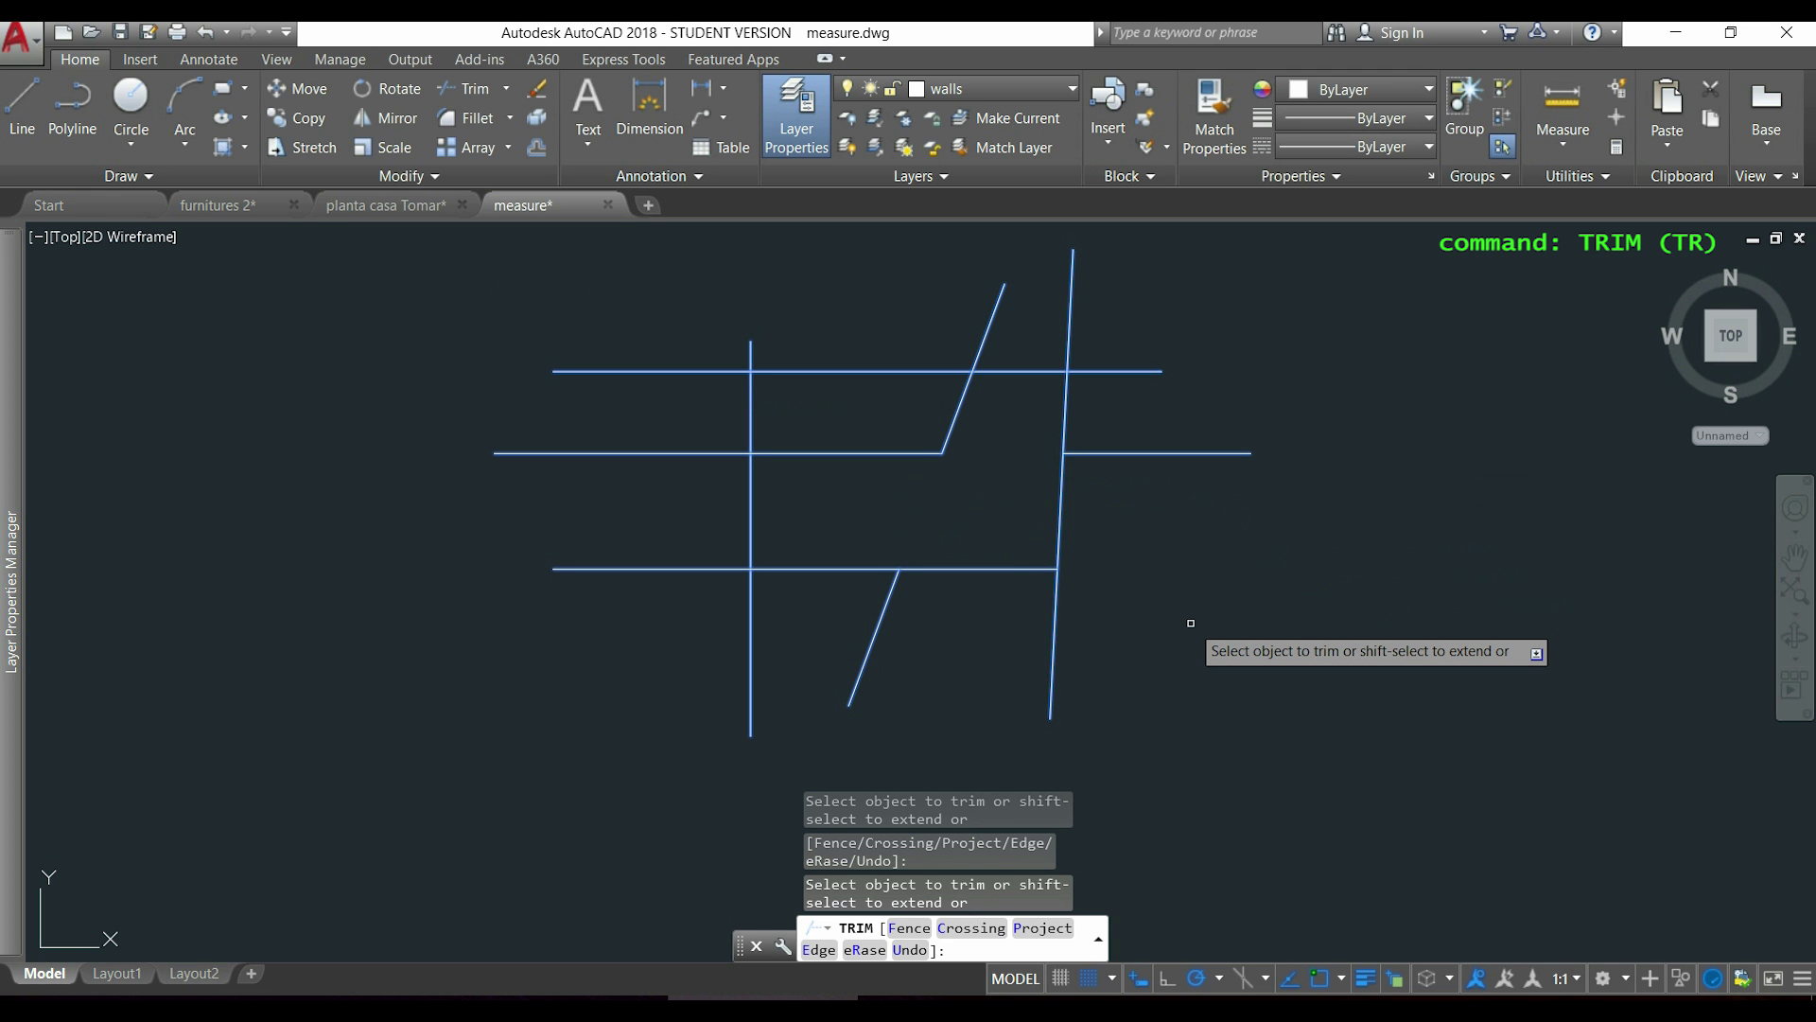
{"action": "key", "text": "Return"}
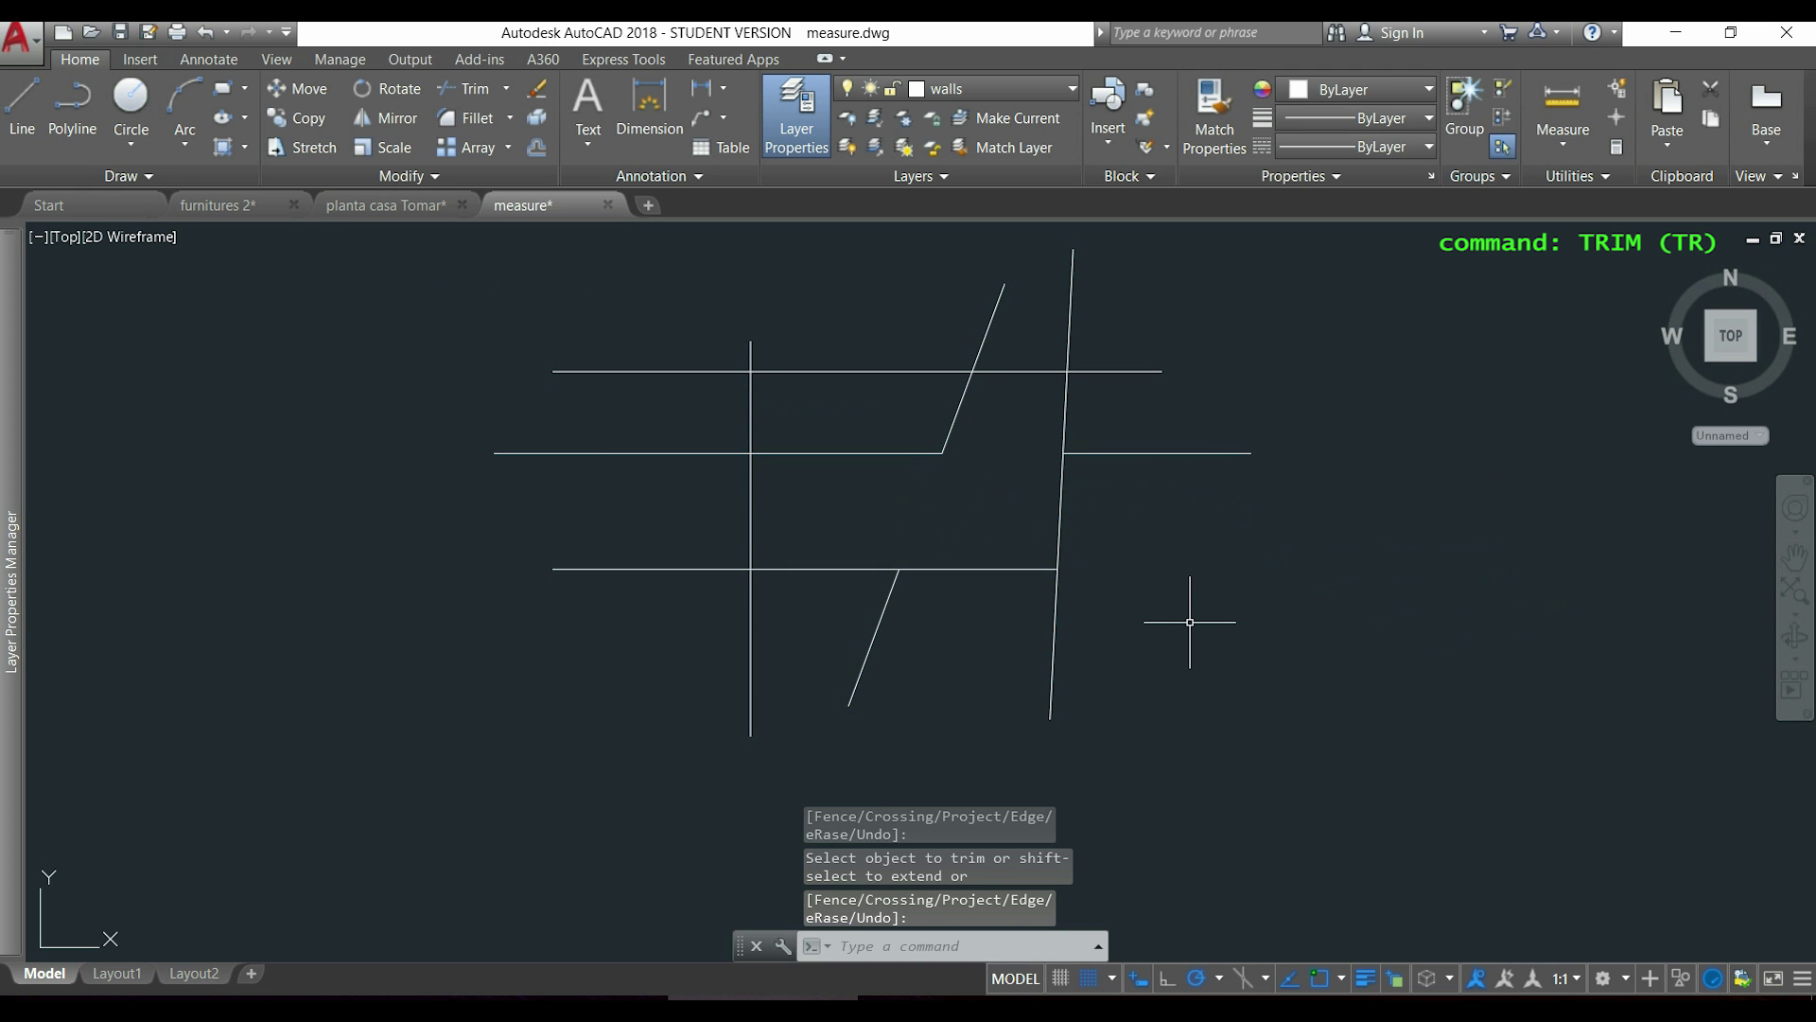
{"action": "key", "text": "ctrl+z"}
- With the vertical and three horizontal lines as cutting edges, trim the lower and middle horizontal lines to the right of the vertical line
{"action": "type", "text": "tr"}
{"action": "key", "text": "space"}
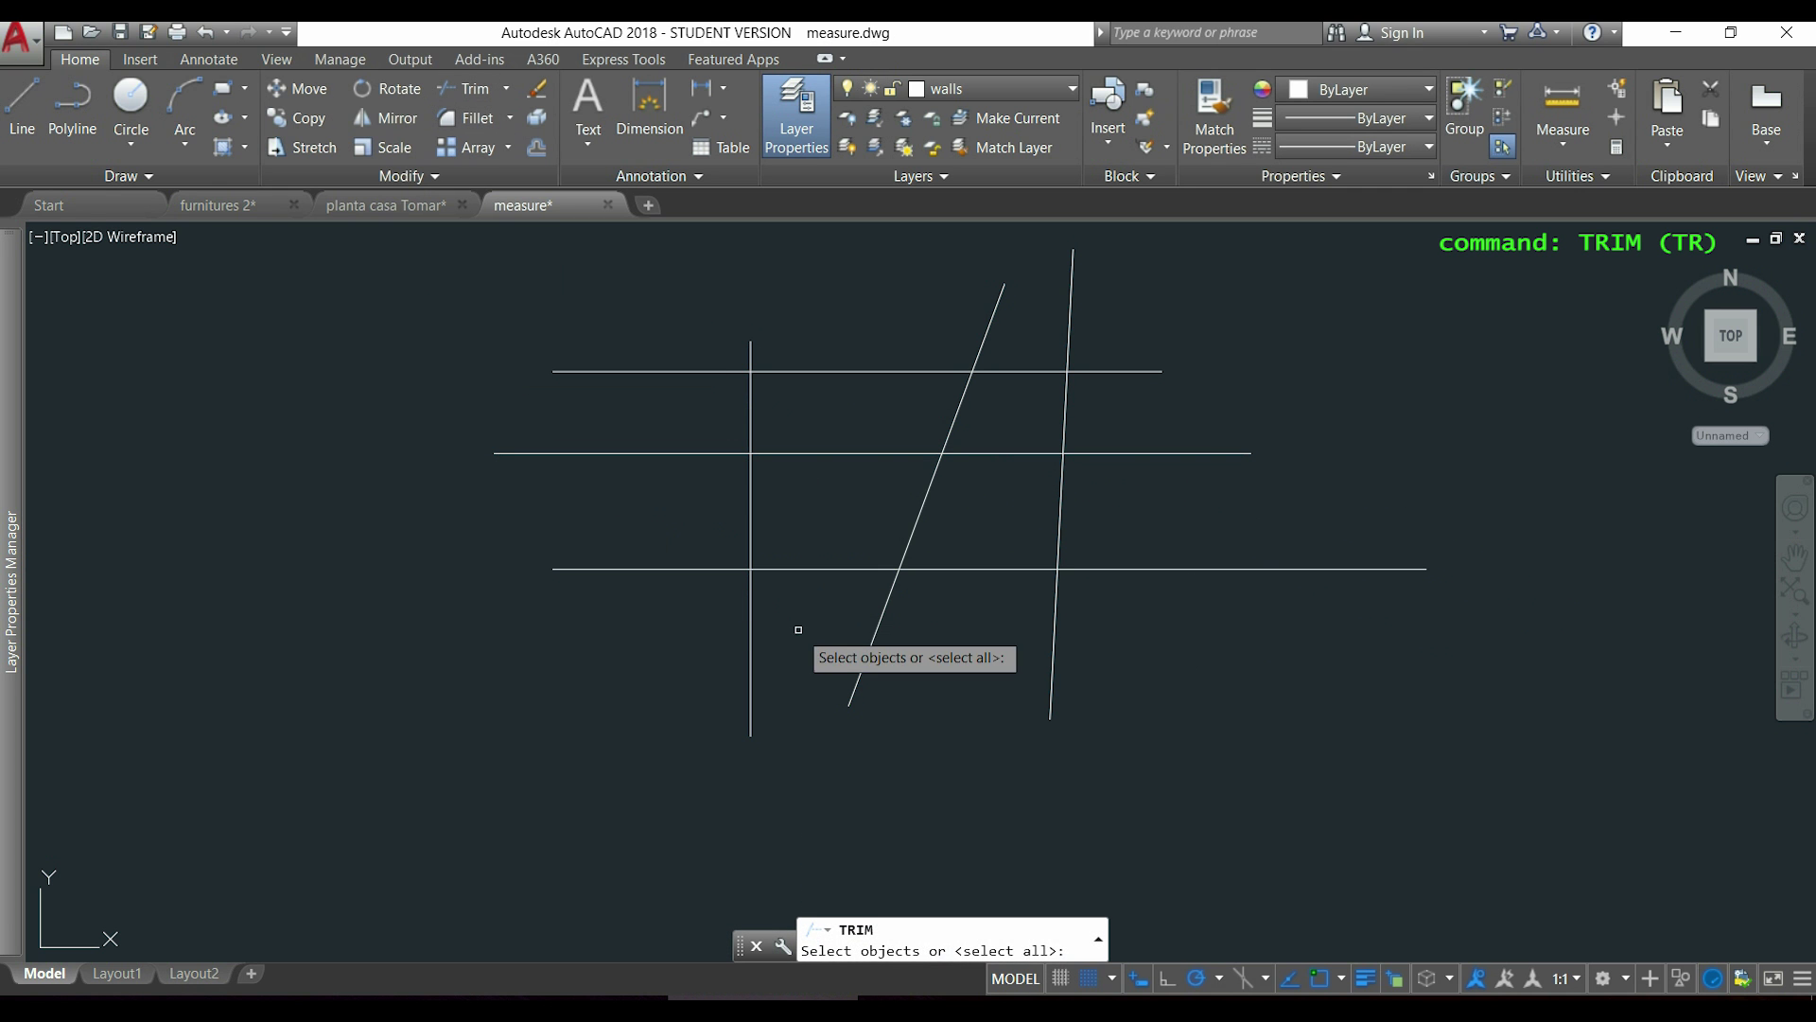
{"action": "left_click", "coordinate": [798, 629]}
{"action": "left_click", "coordinate": [673, 307]}
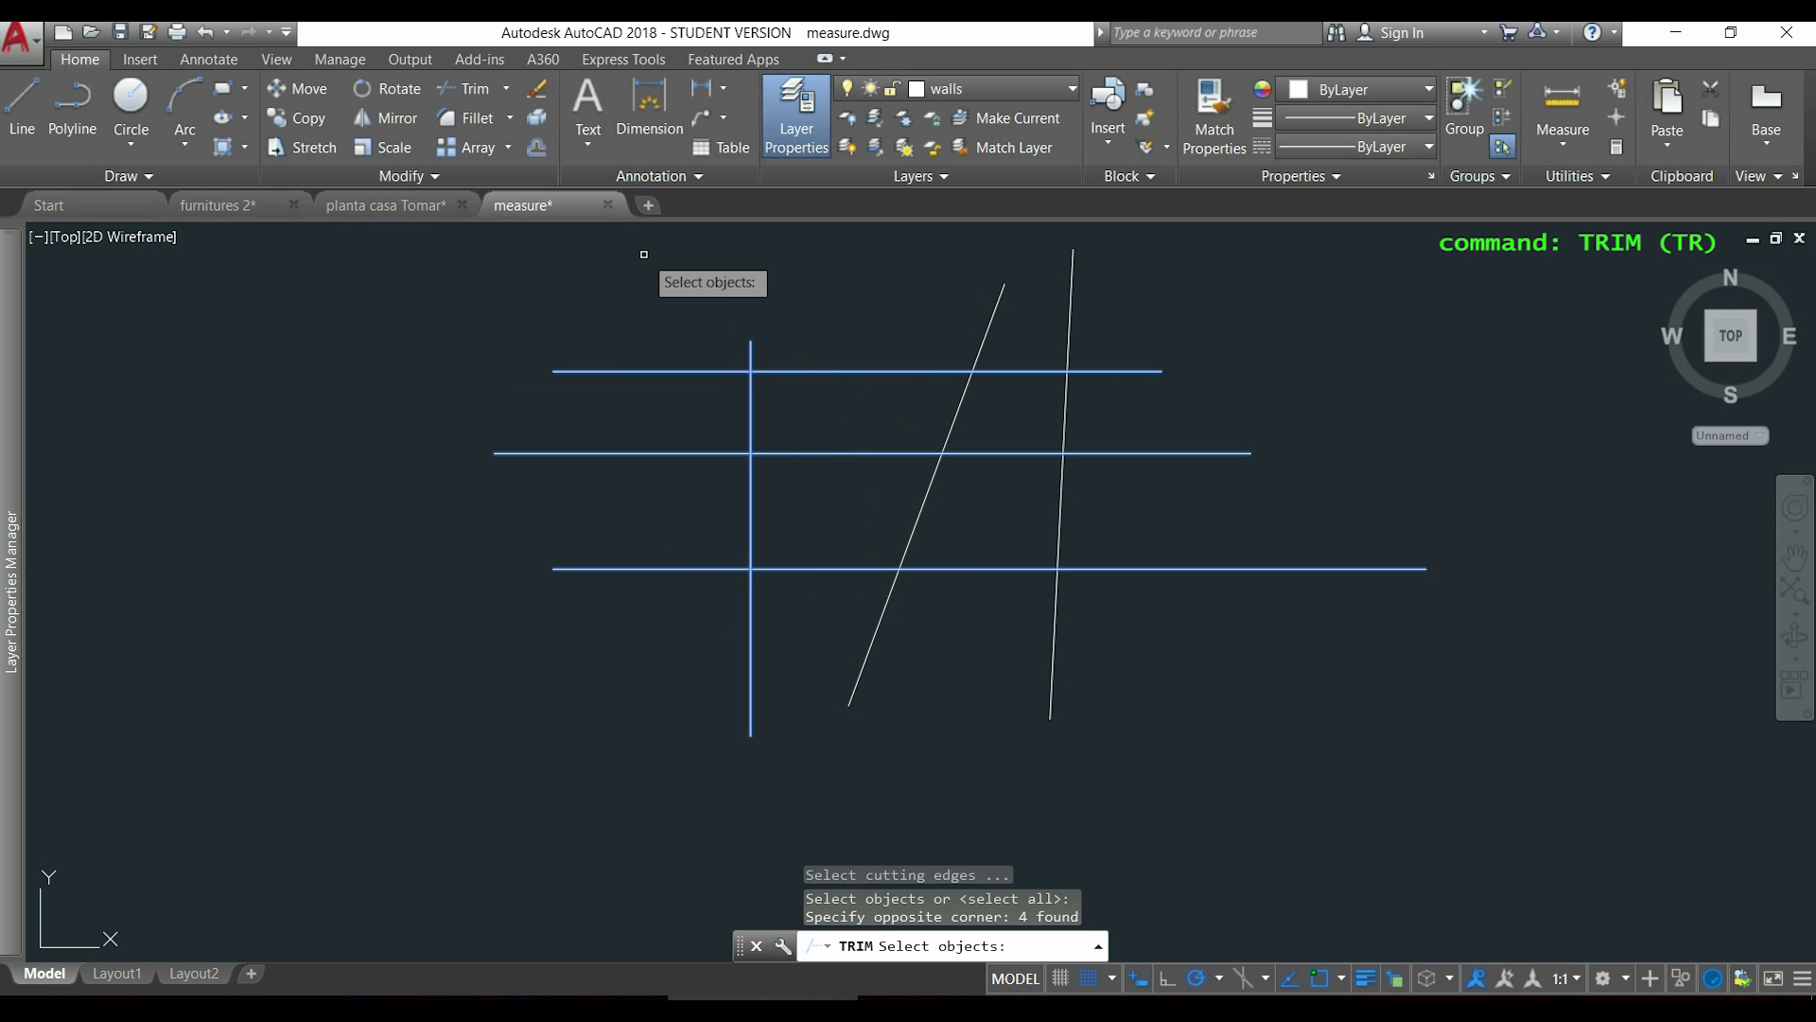
{"action": "key", "text": "space"}
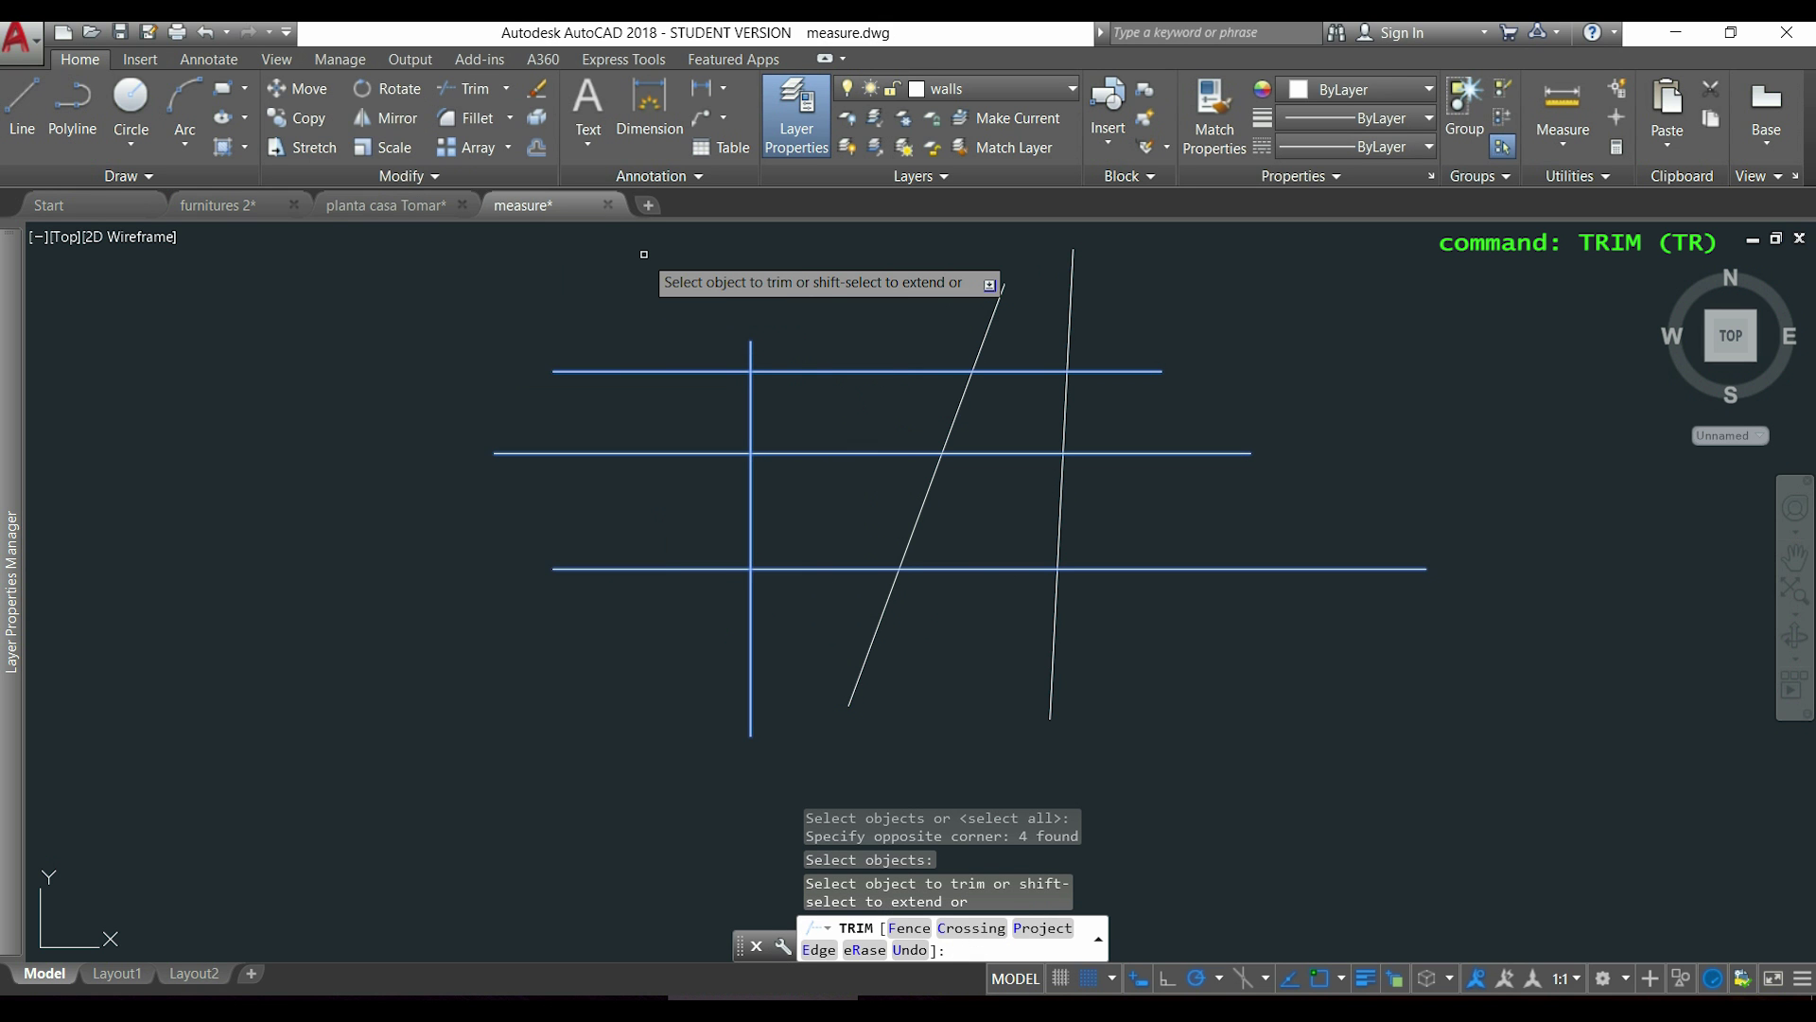
{"action": "left_click", "coordinate": [831, 568]}
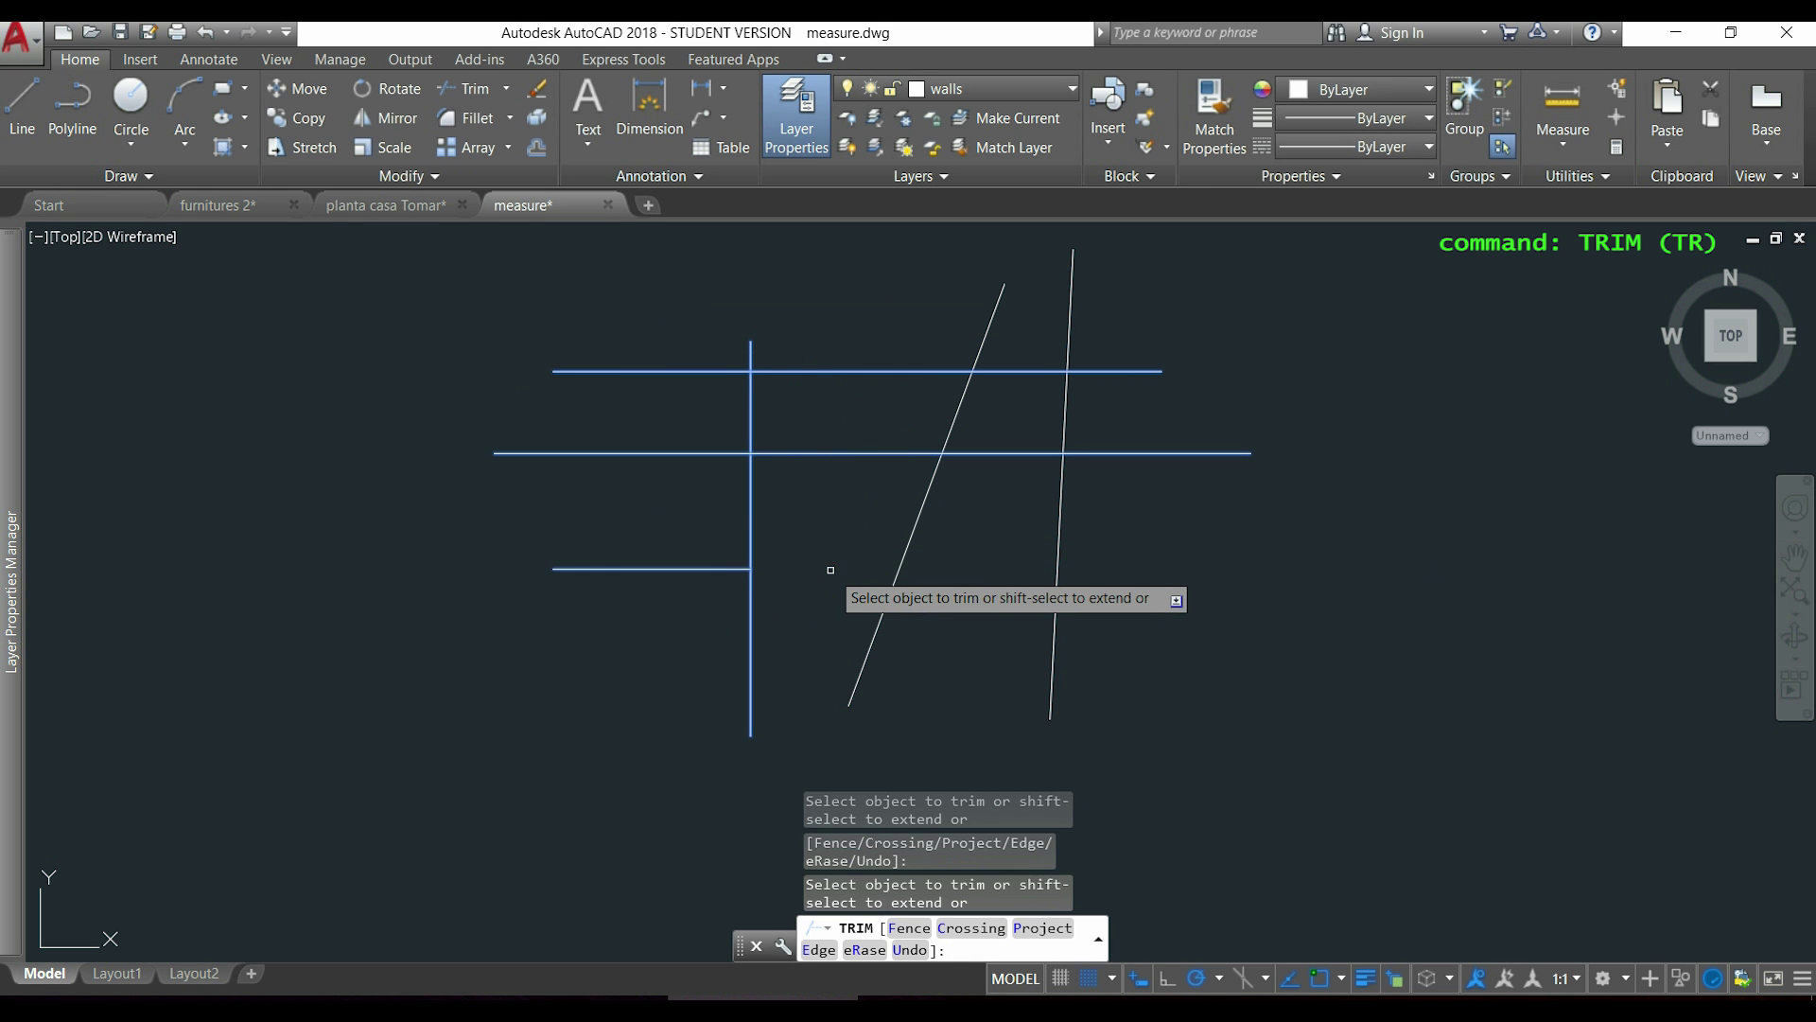
{"action": "left_click", "coordinate": [871, 453]}
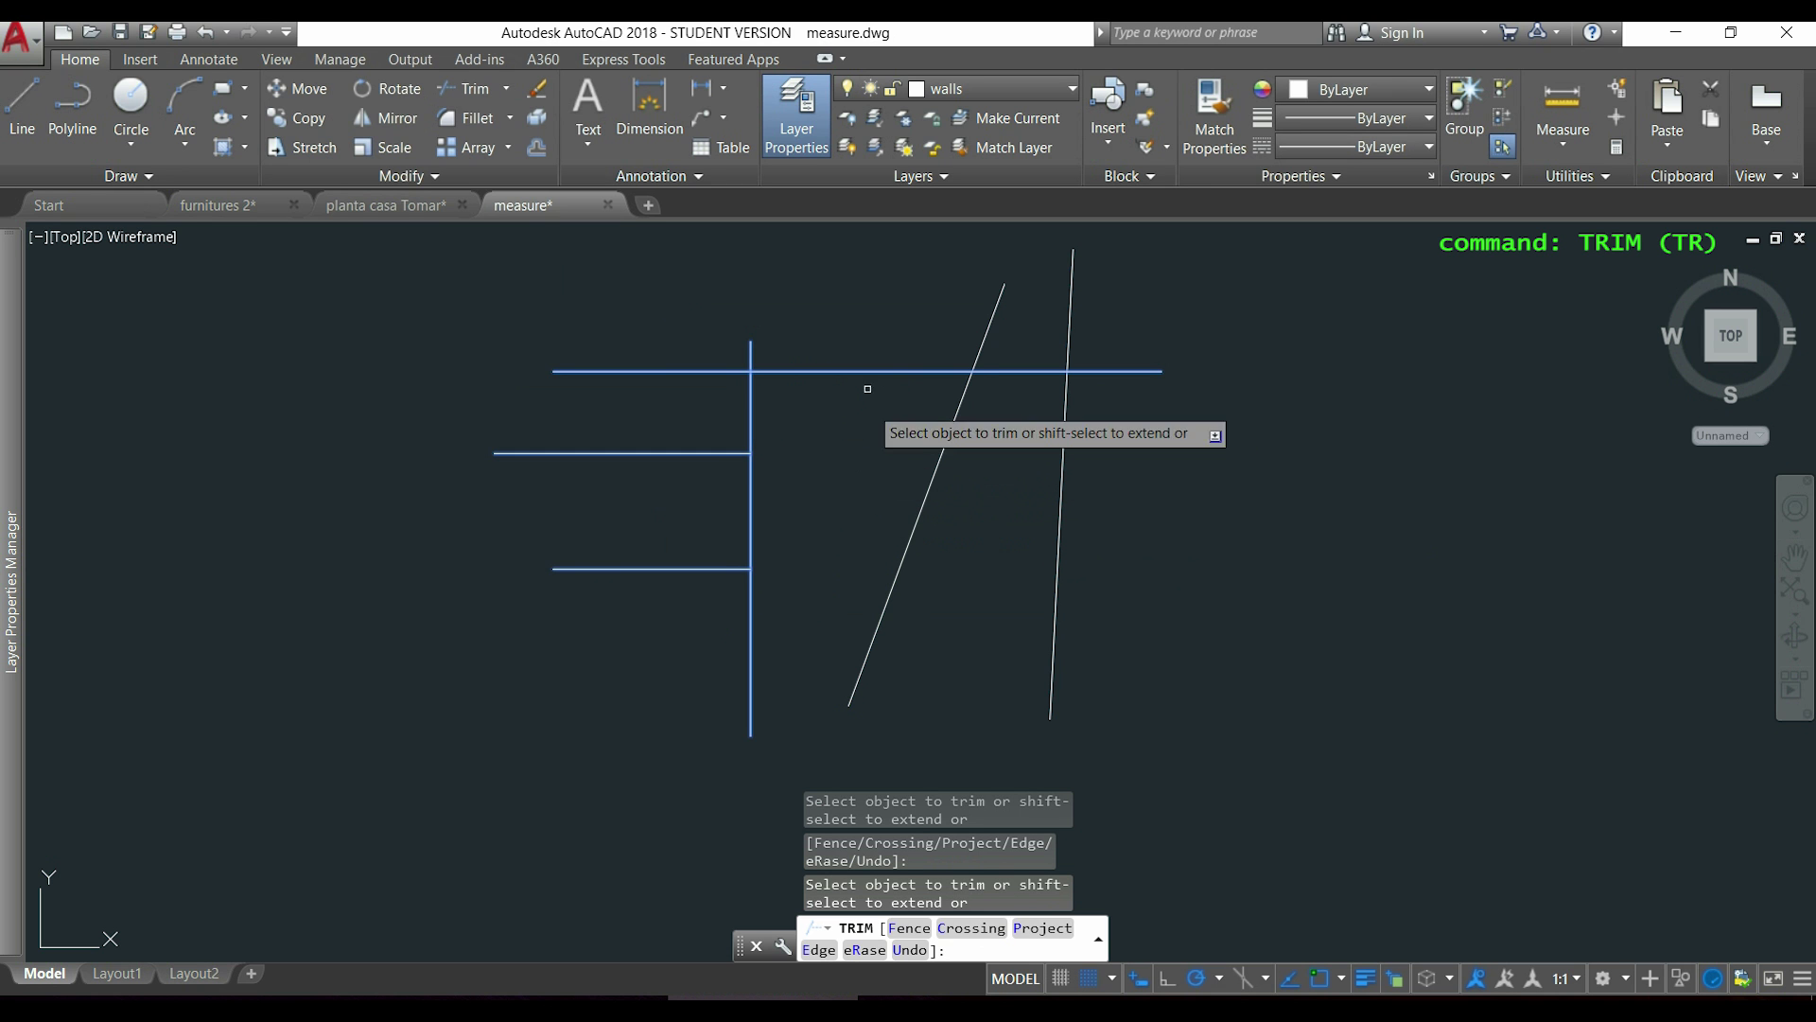
{"action": "key", "text": "space"}
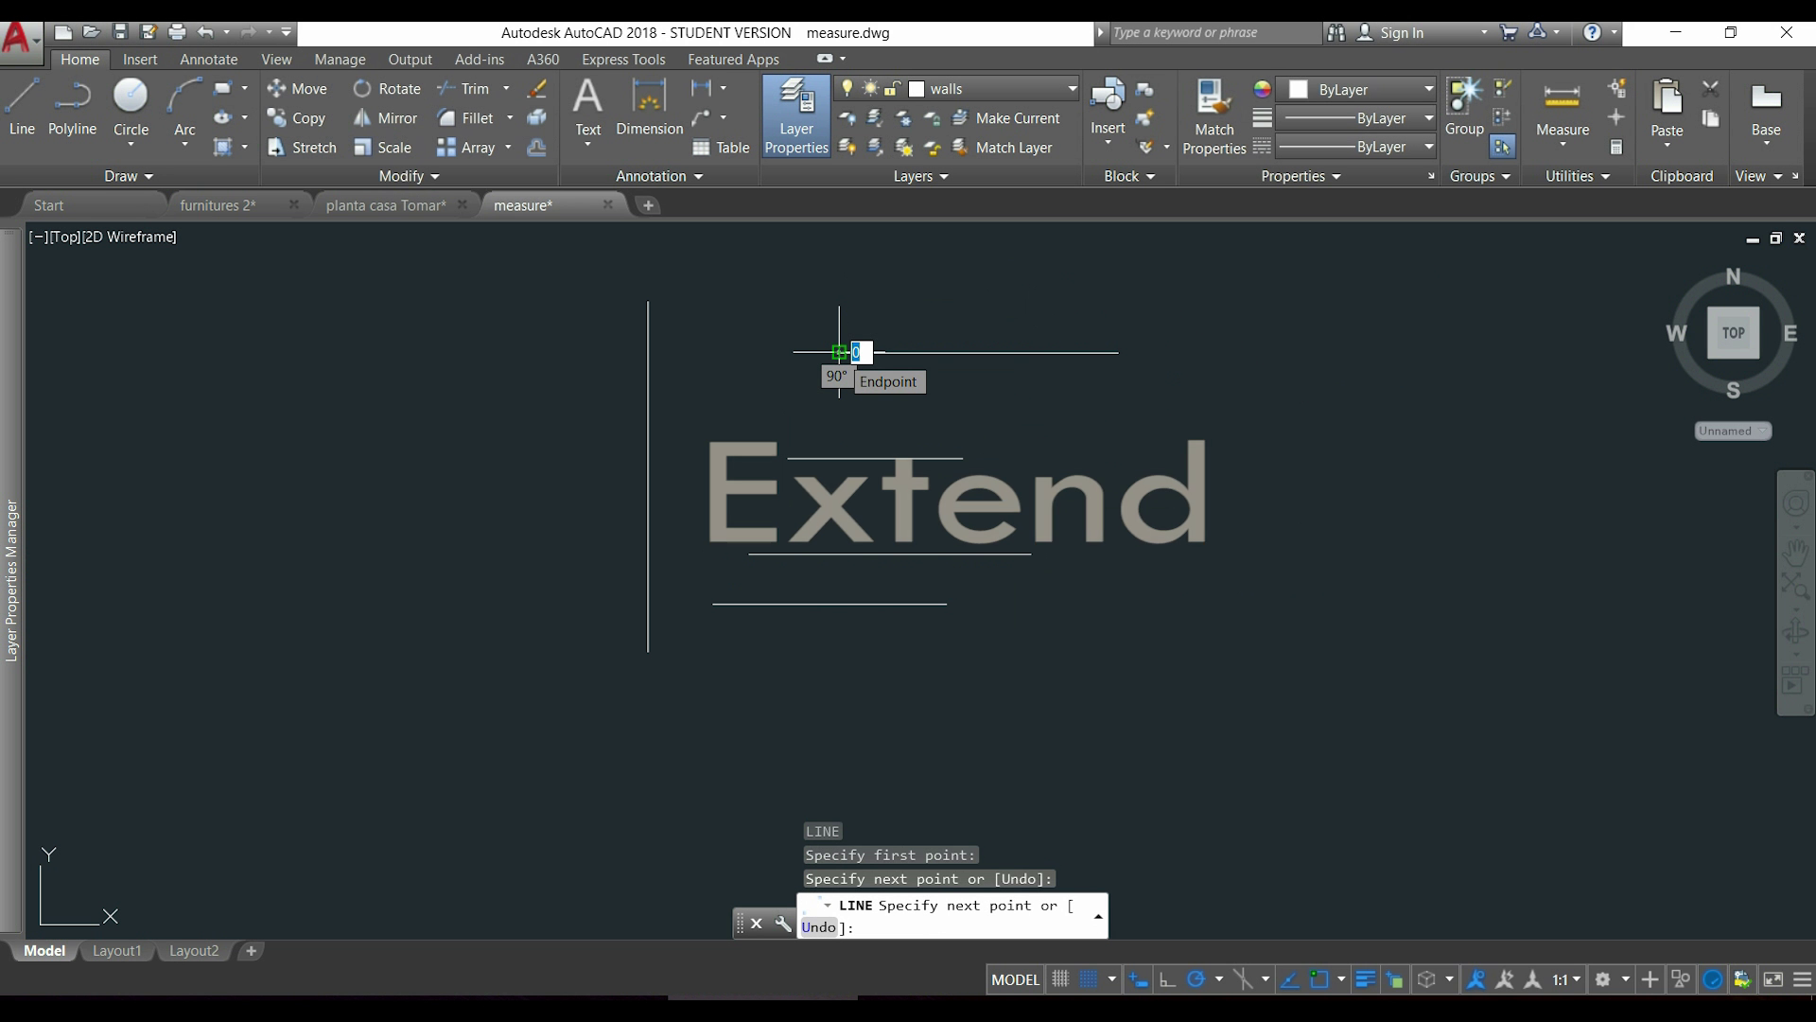
- Extend the lowest horizontal line to the vertical line, using the vertical line as the boundary edge
{"action": "key", "text": "Escape"}
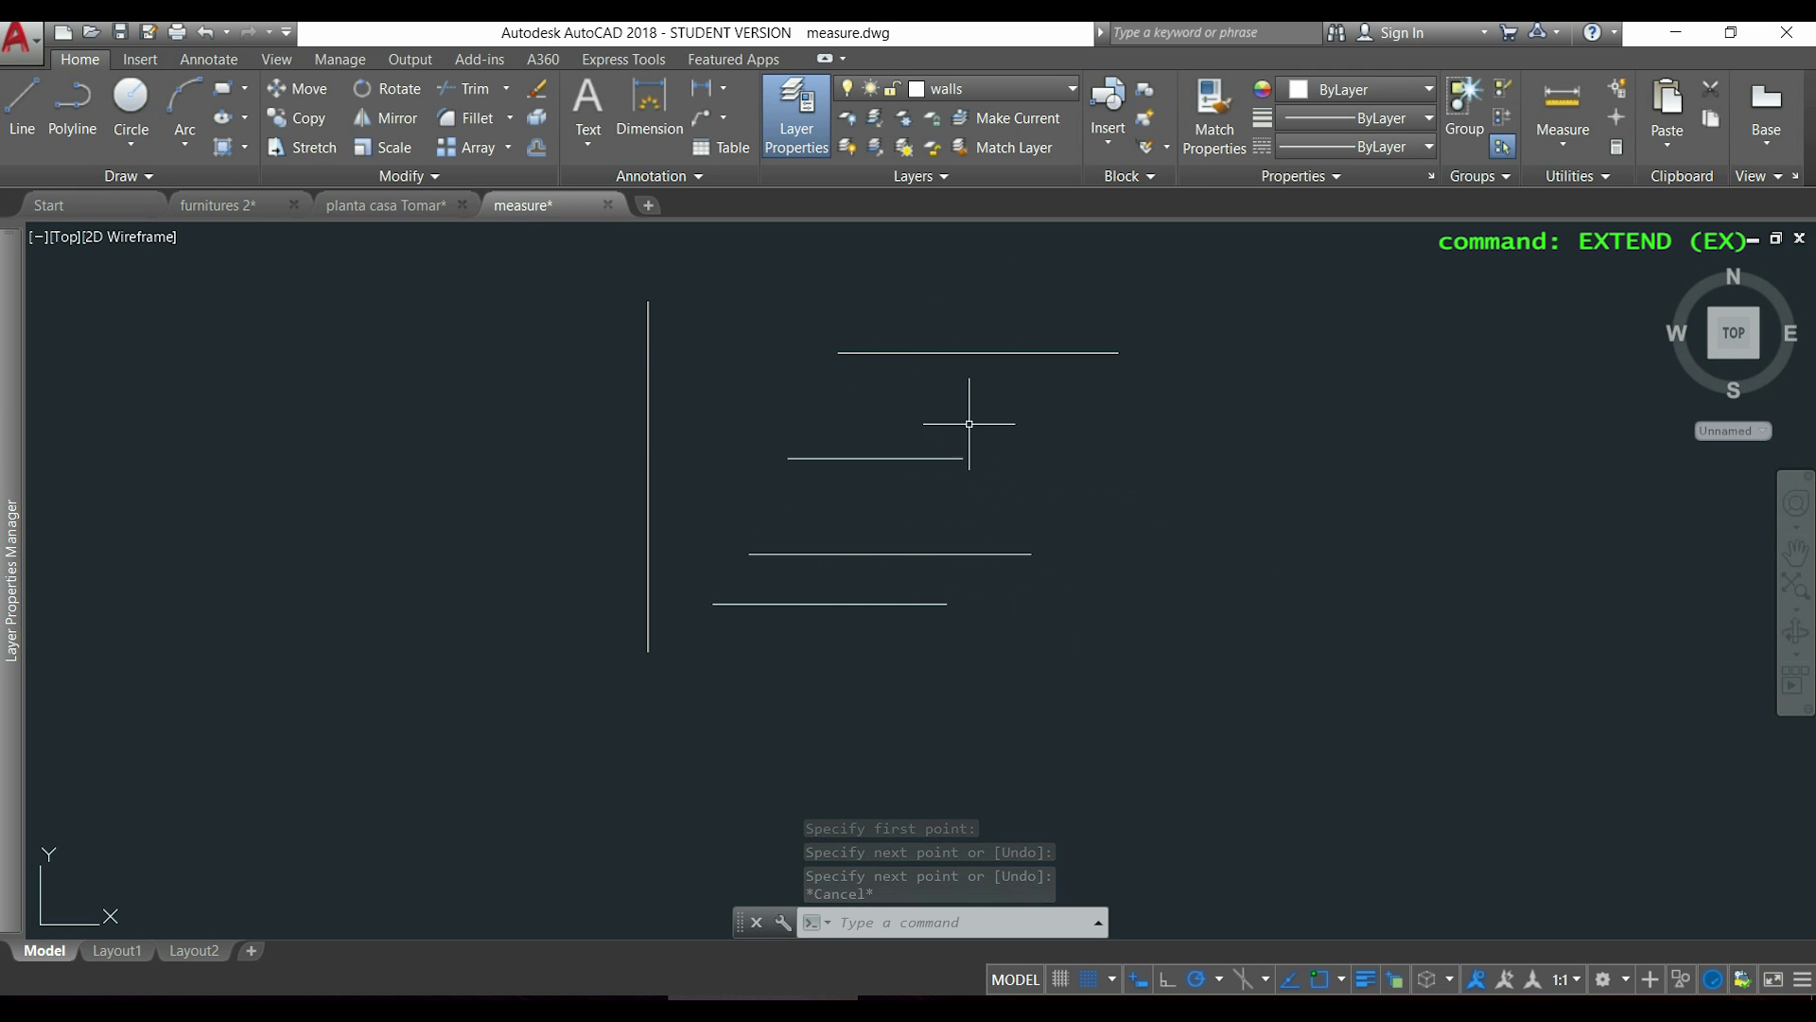
{"action": "left_click", "coordinate": [509, 89]}
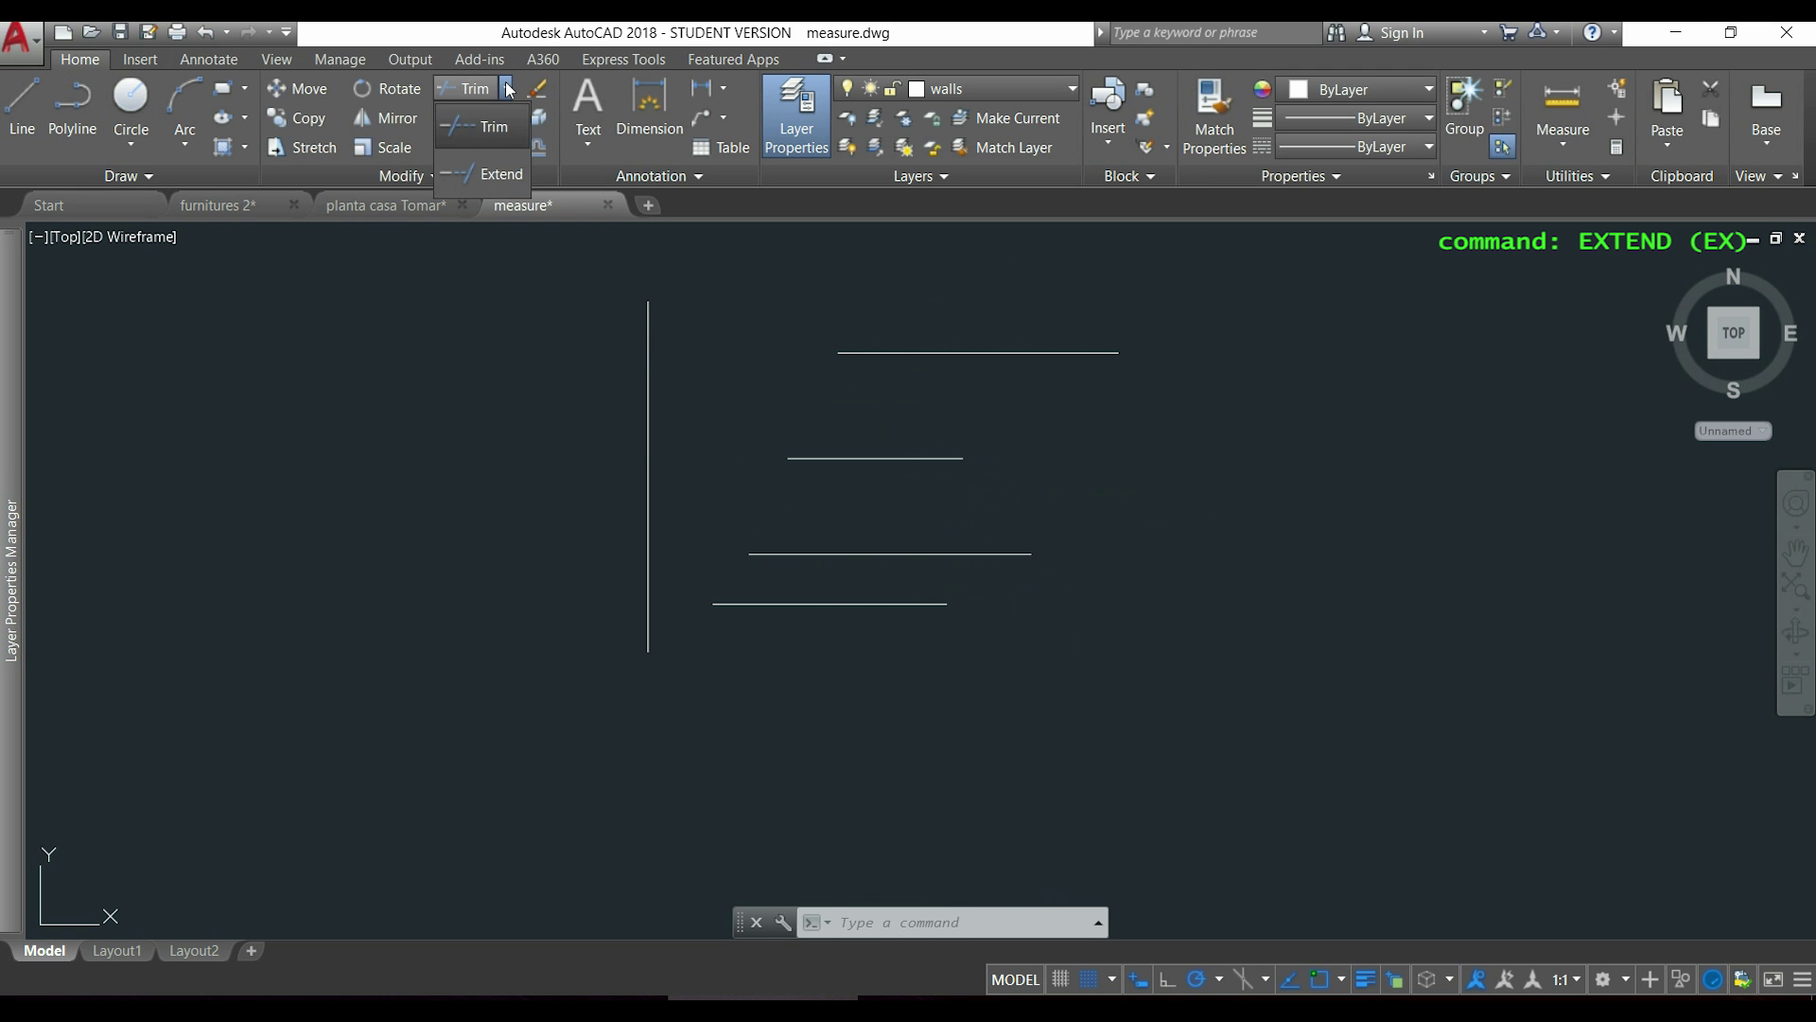
{"action": "left_click", "coordinate": [498, 179]}
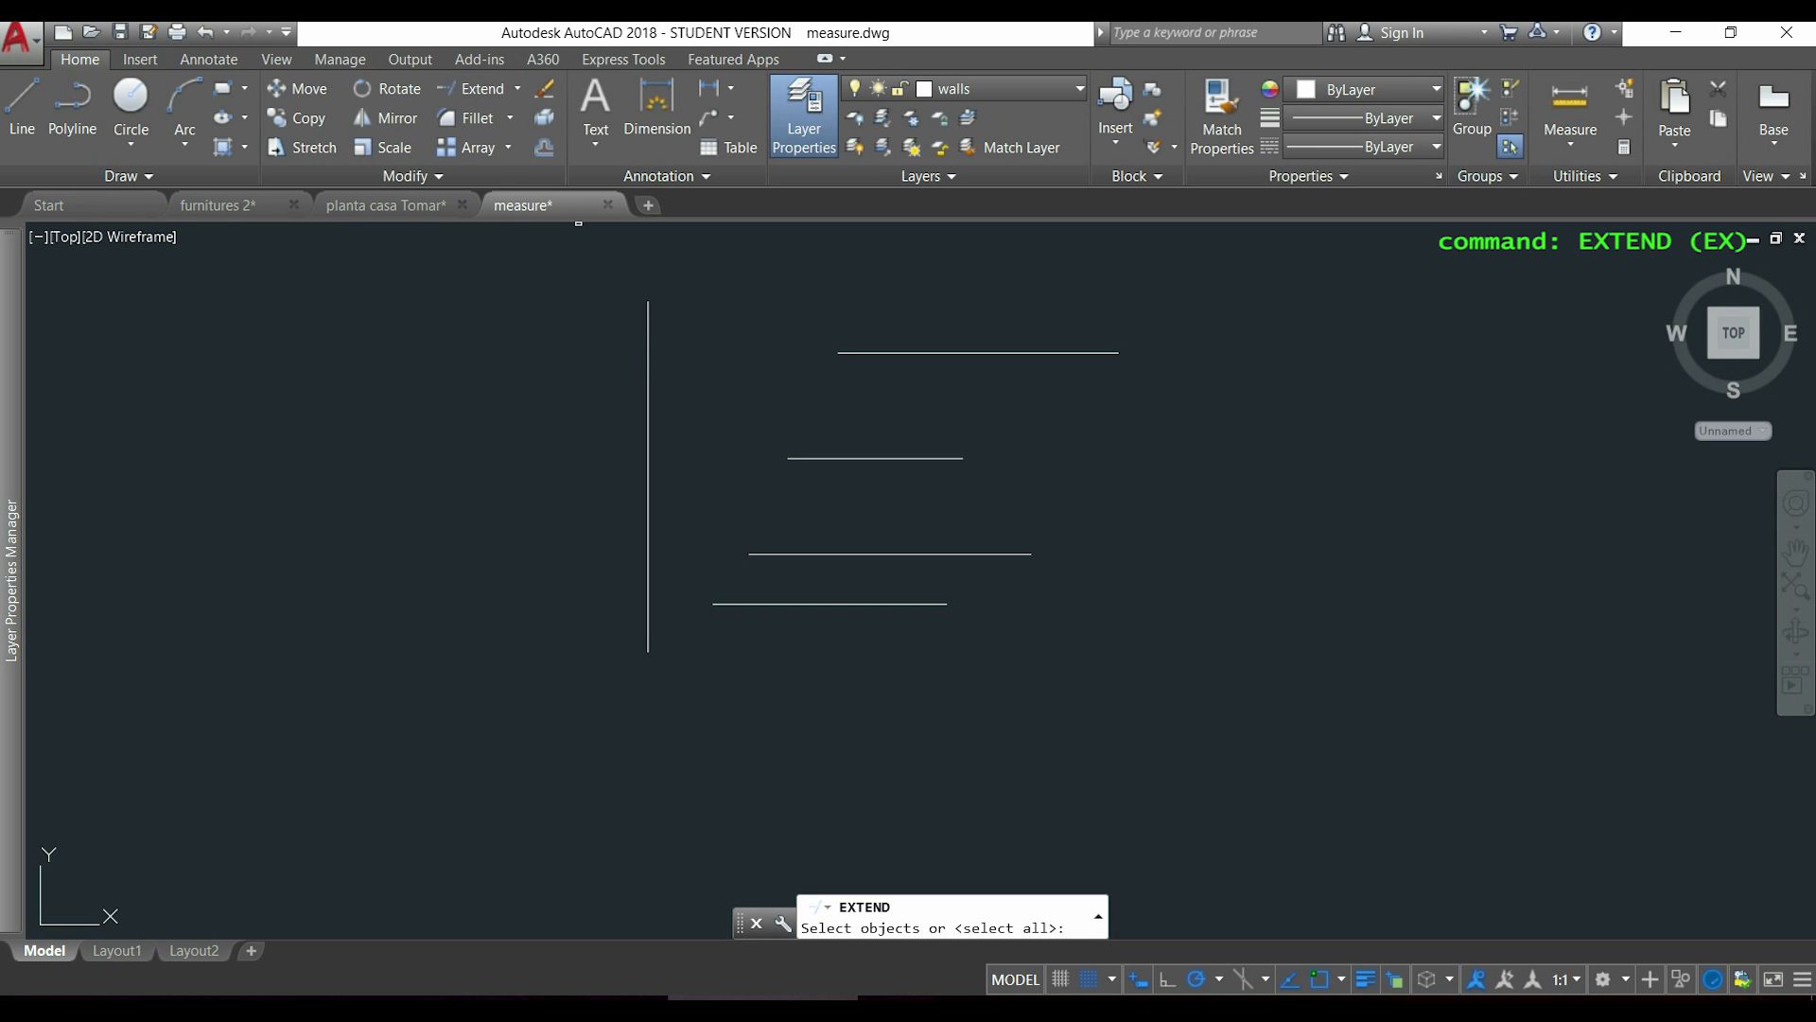
{"action": "left_click", "coordinate": [648, 367]}
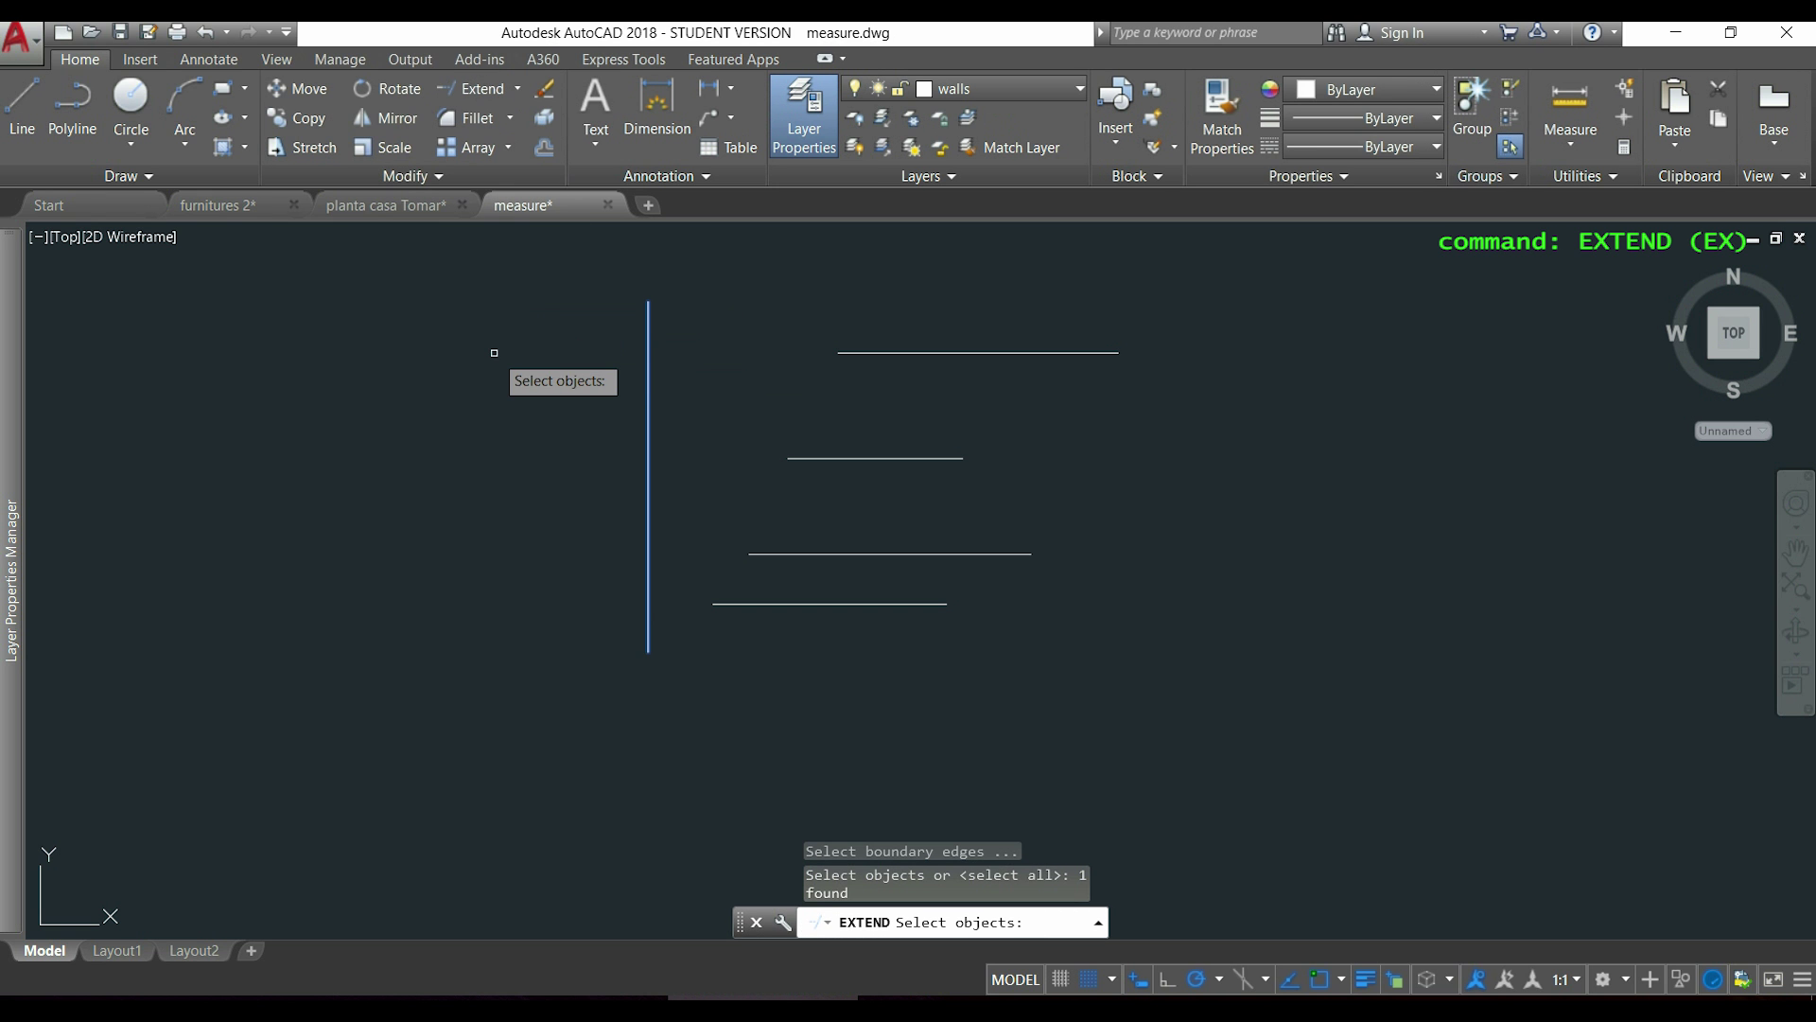
{"action": "key", "text": "Return"}
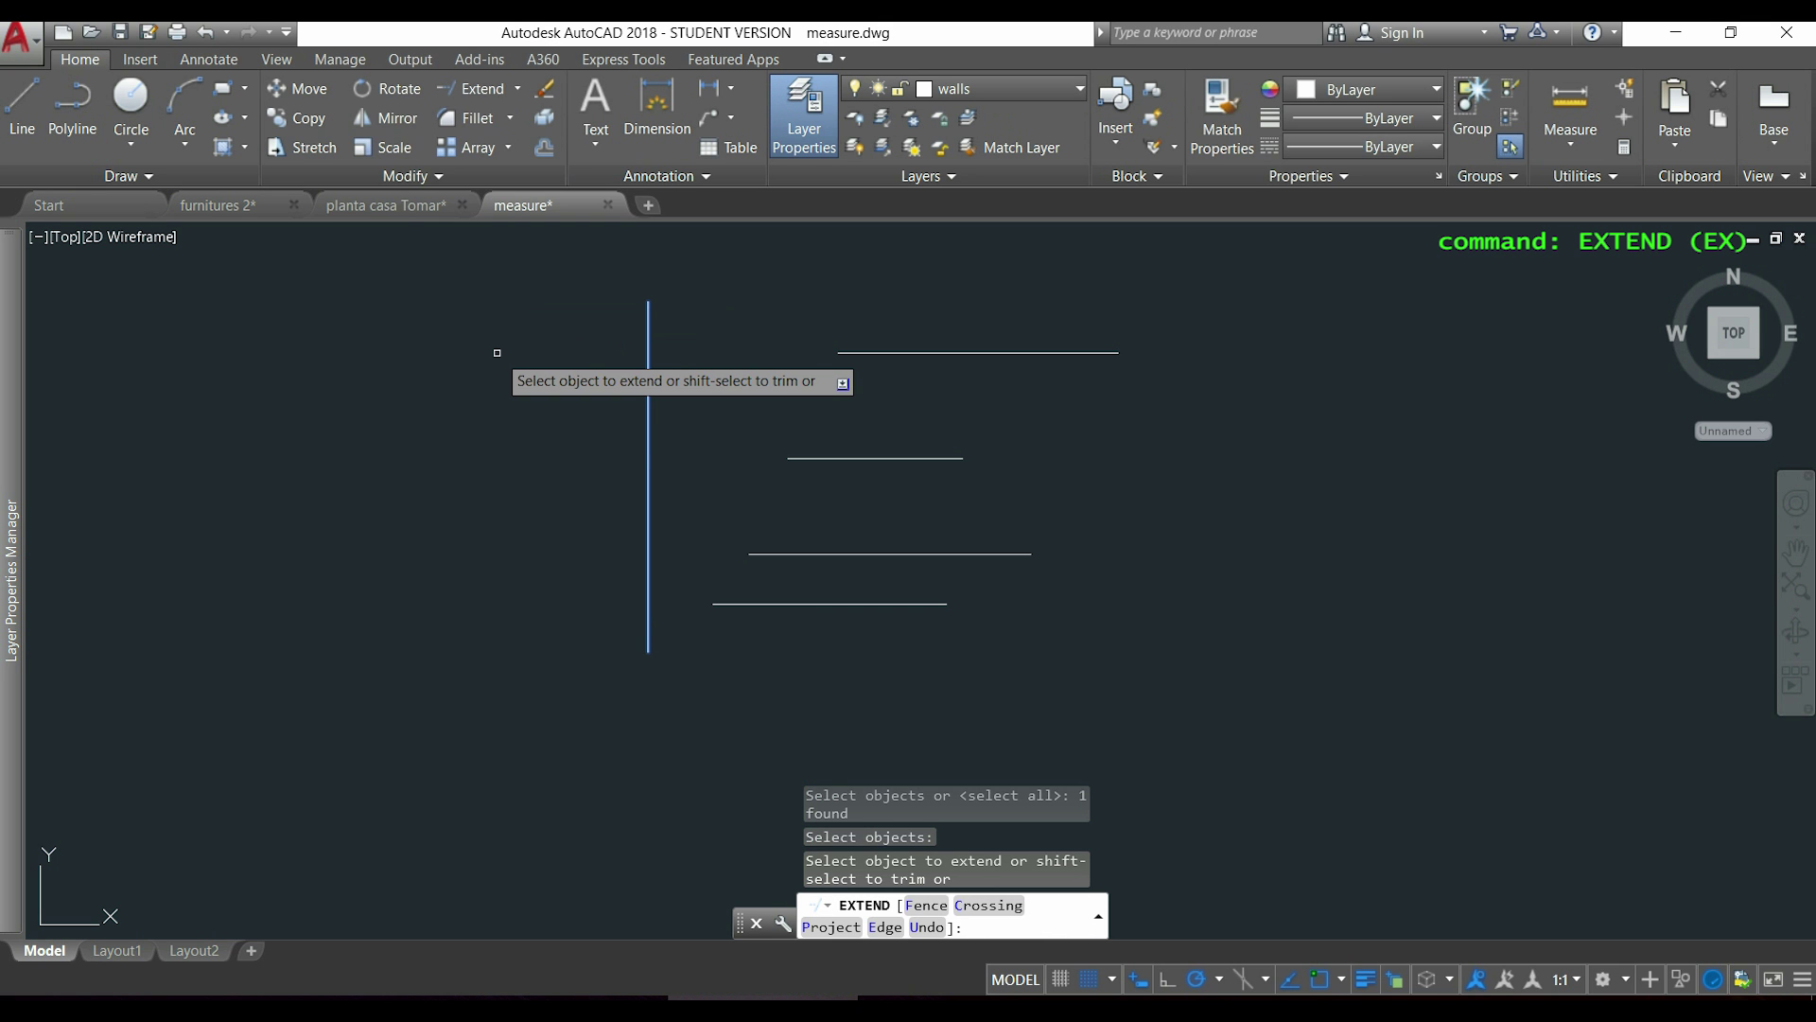
{"action": "left_click", "coordinate": [828, 602]}
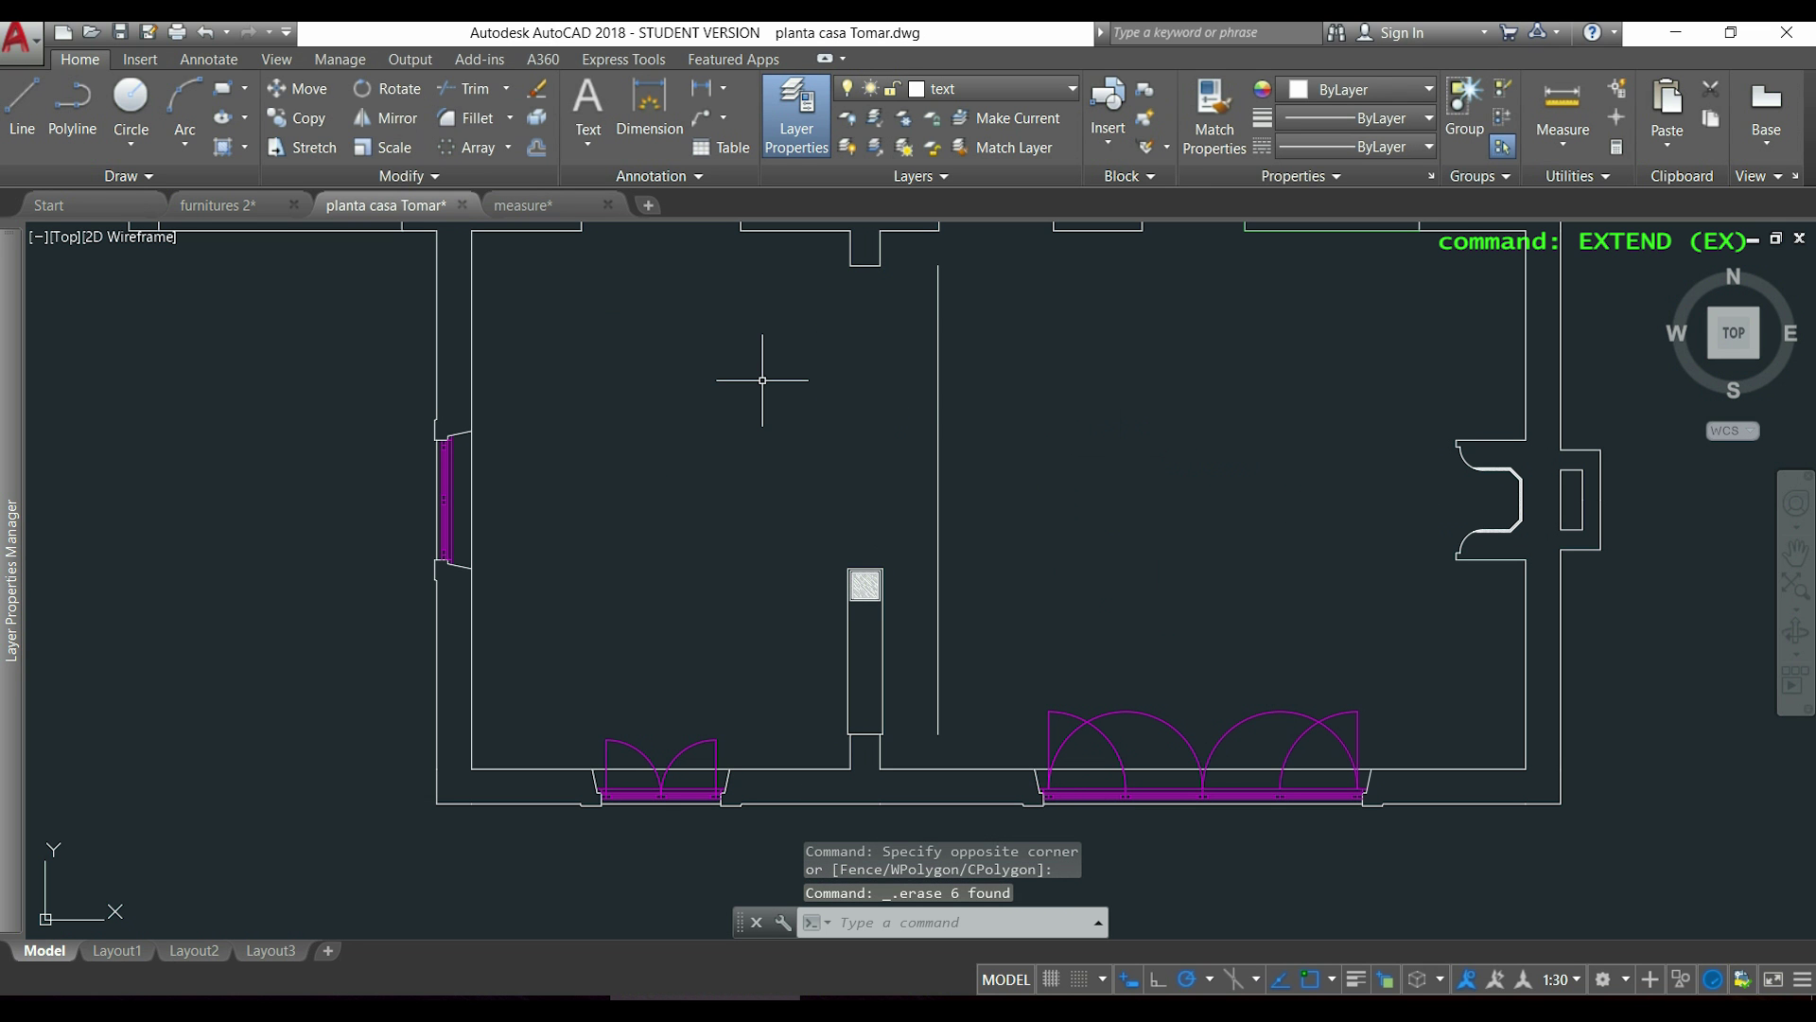
- Mirror the lower partition wall with its hatched column across a horizontal line from the vertical guide line's midpoint, erasing the source objects
{"action": "left_click", "coordinate": [382, 120]}
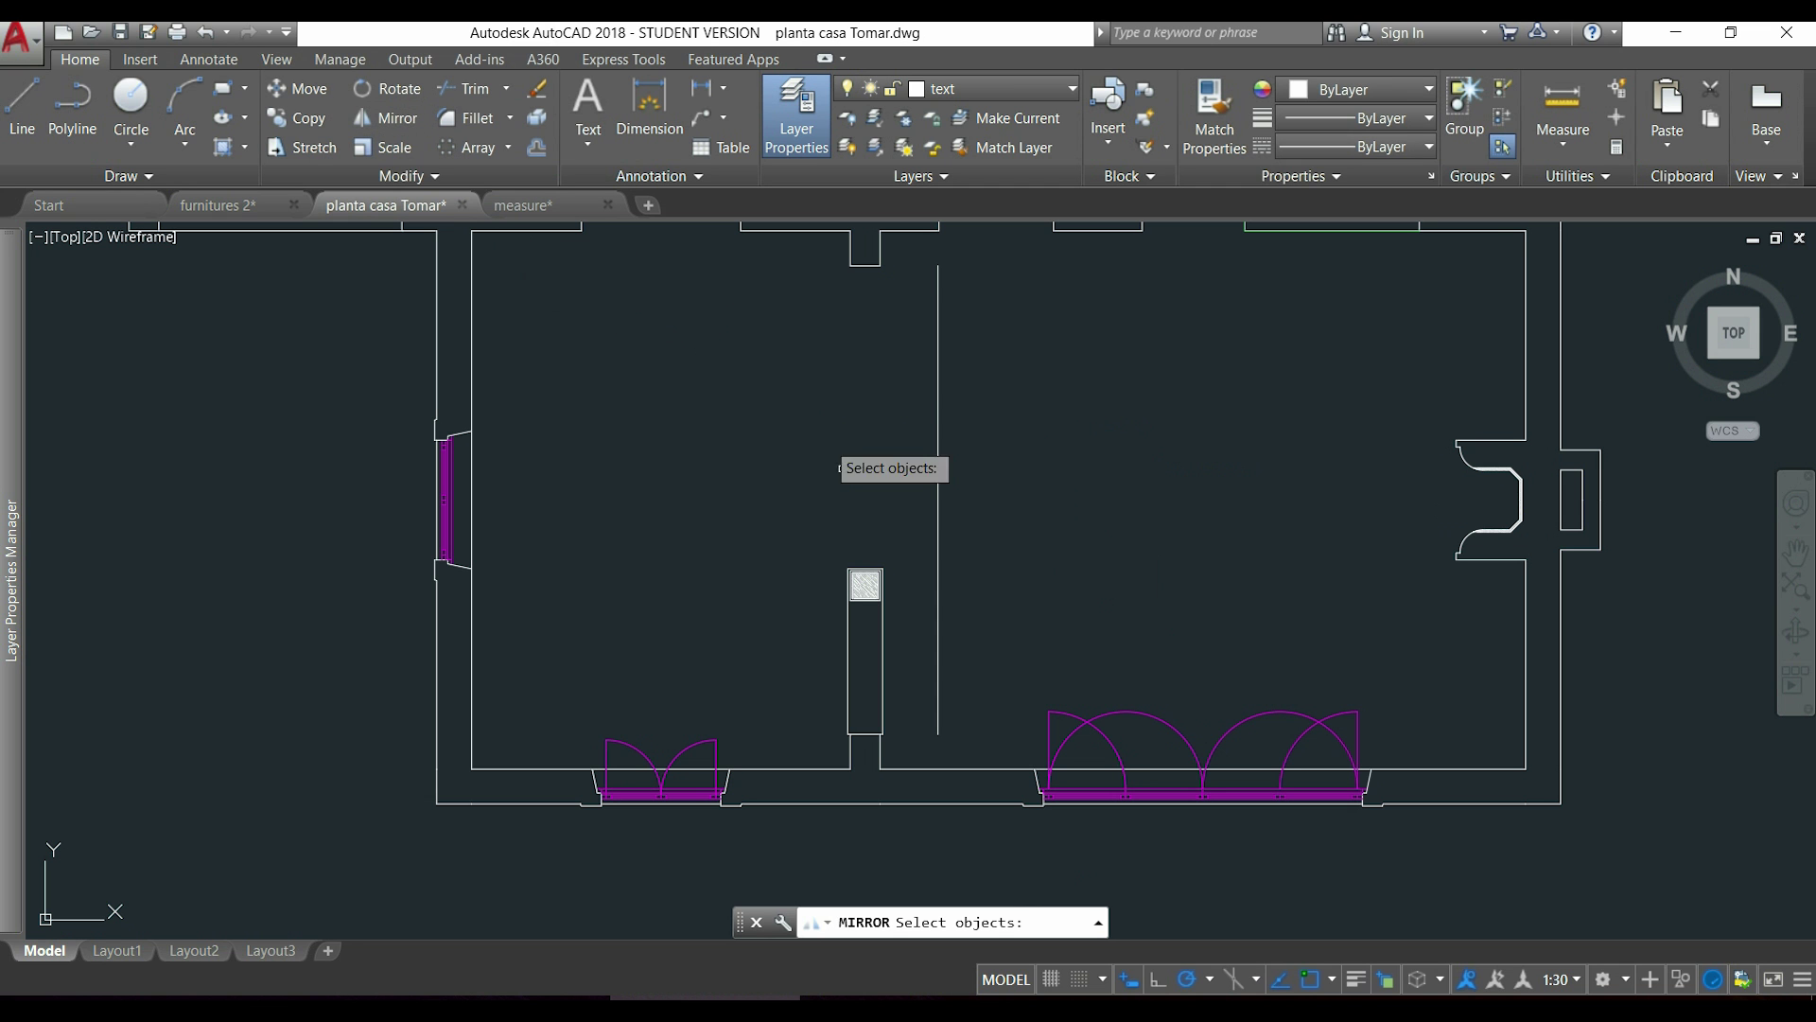
{"action": "left_click", "coordinate": [910, 611]}
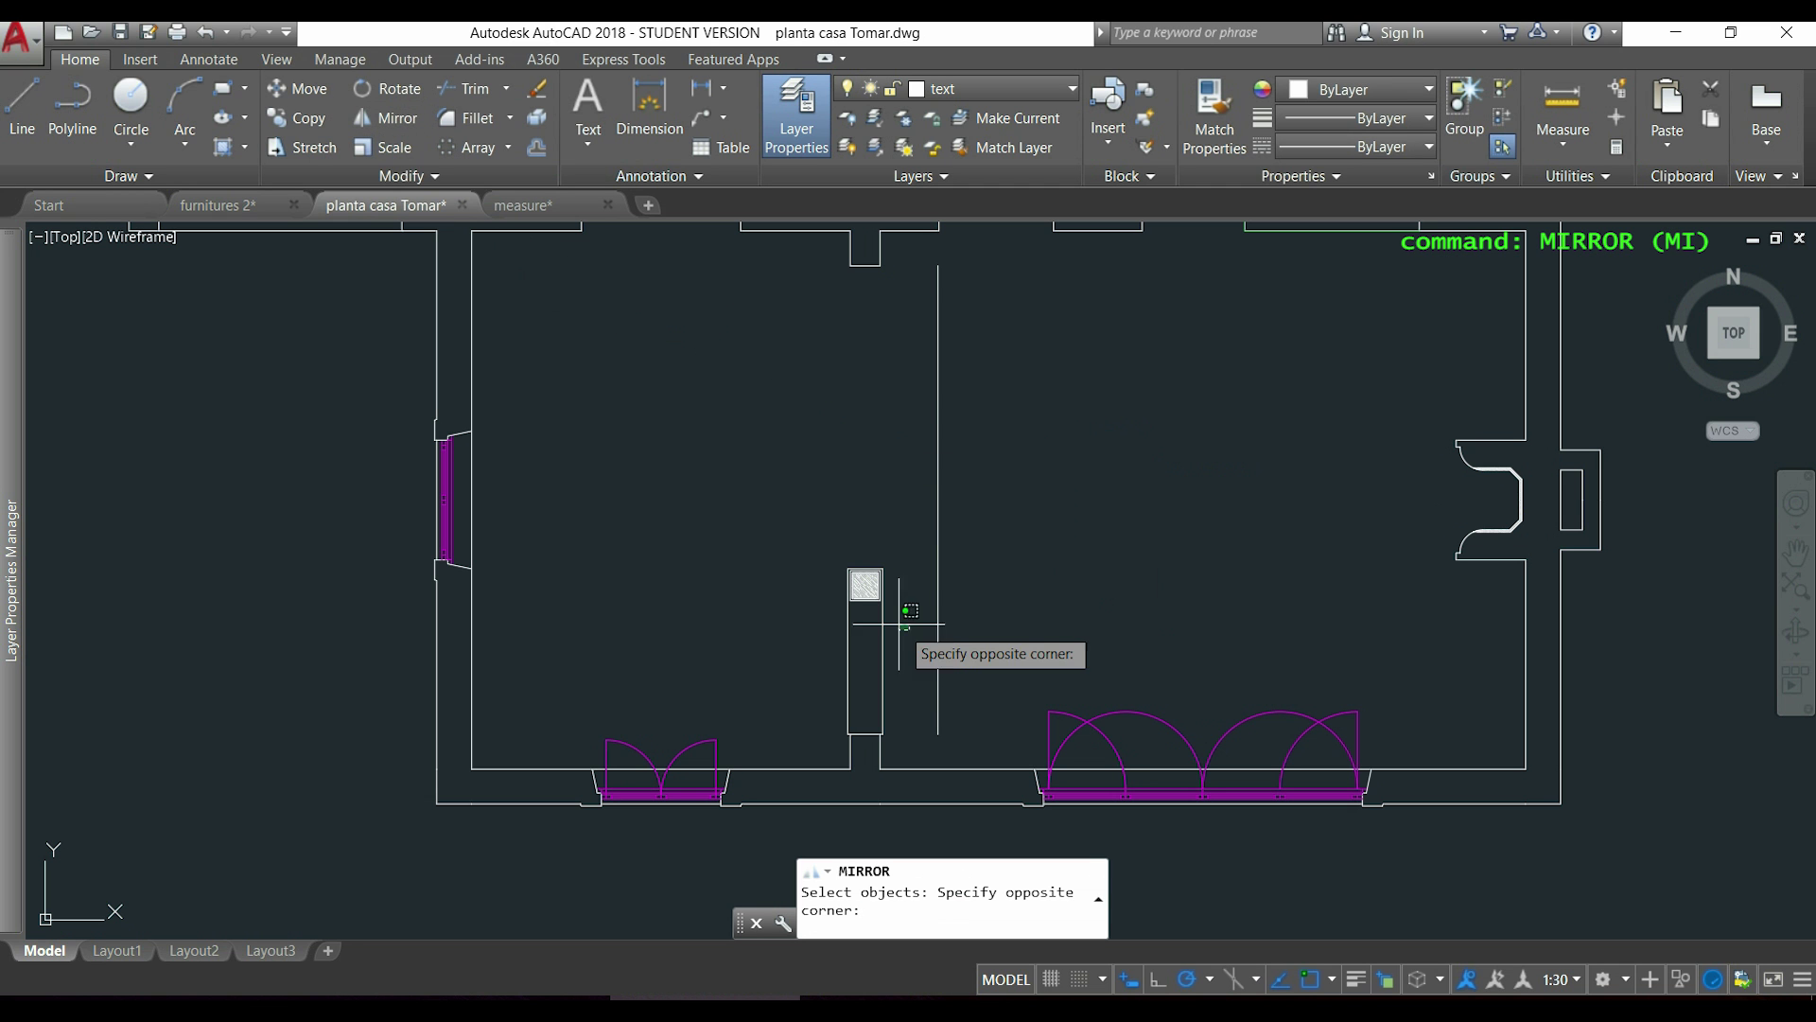
{"action": "left_click", "coordinate": [798, 537]}
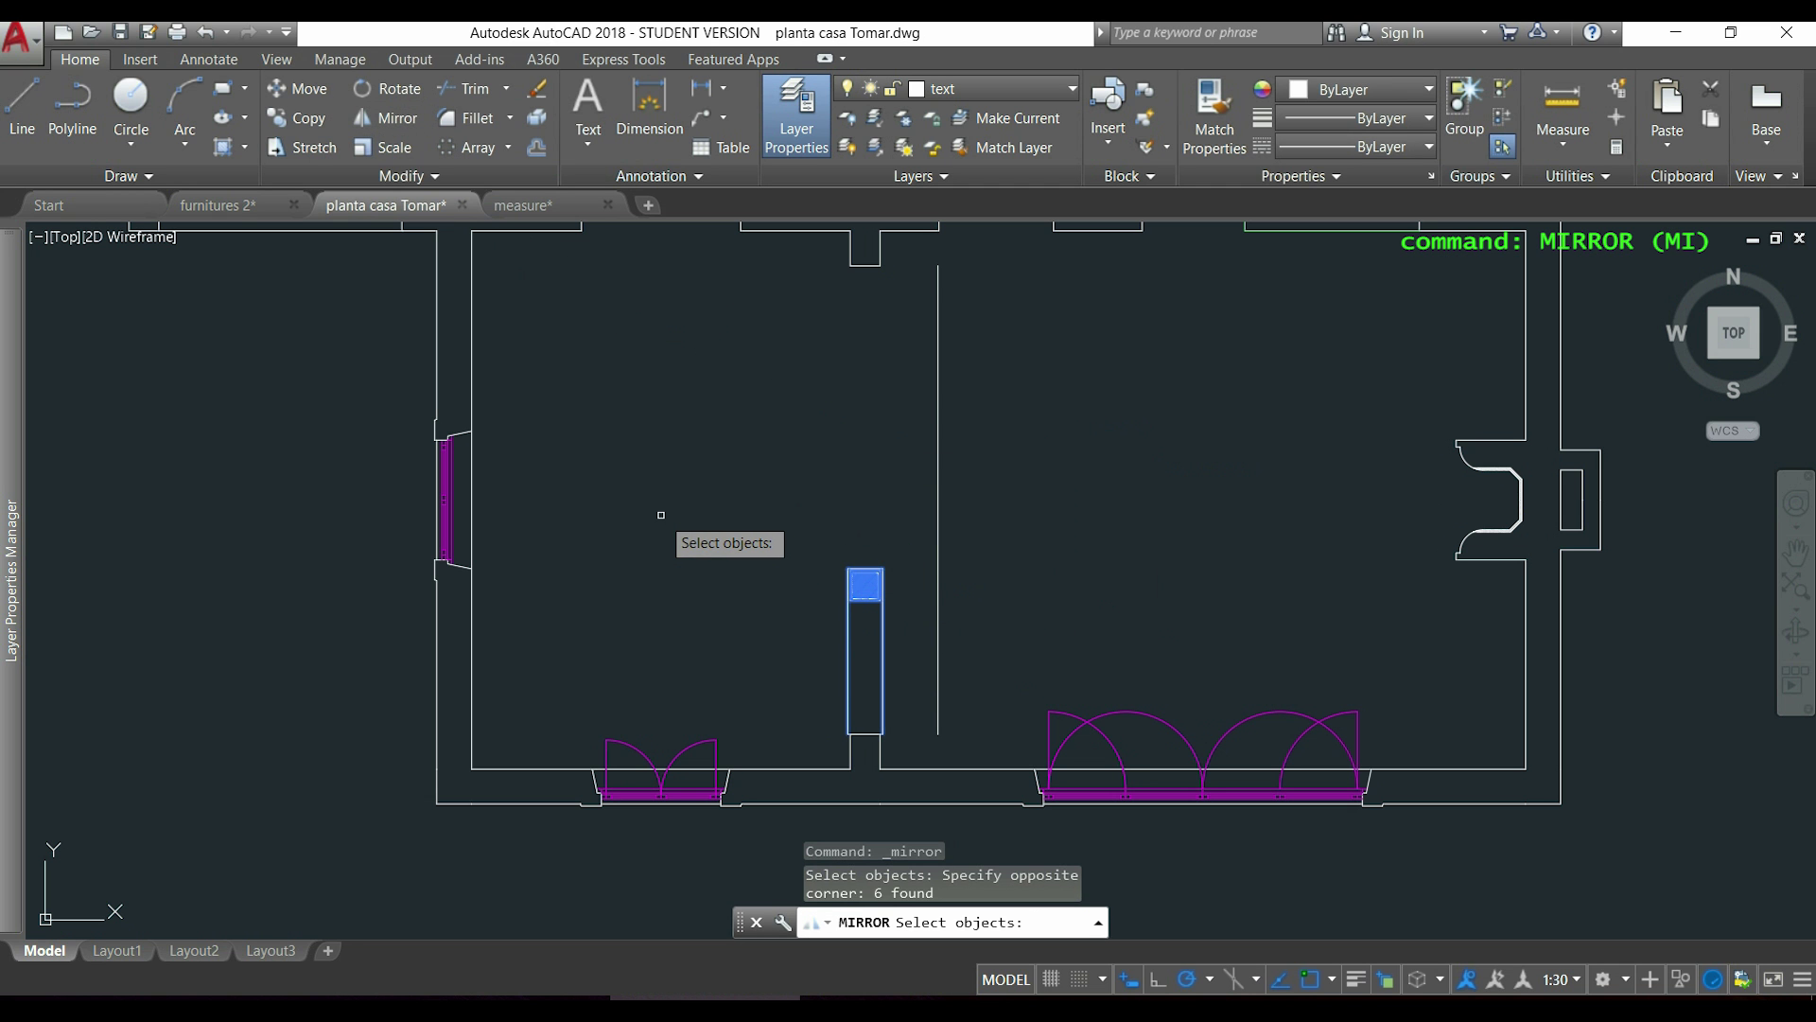
{"action": "key", "text": "Return"}
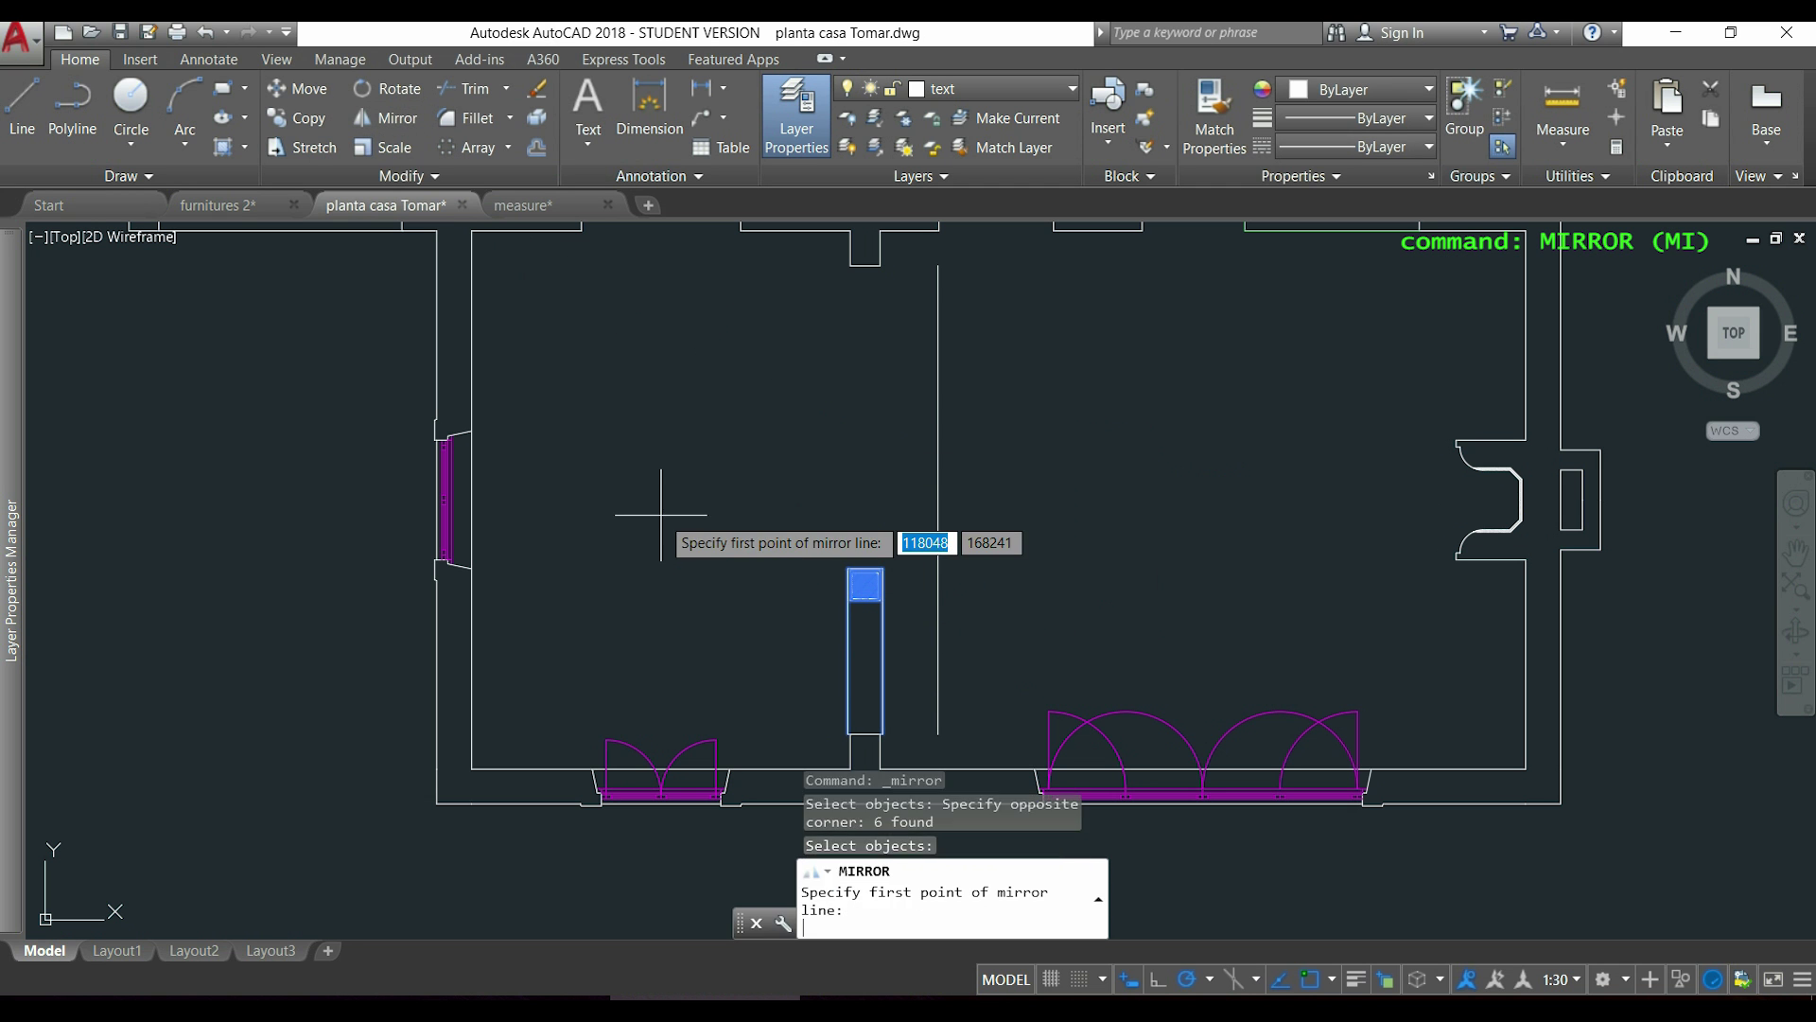
{"action": "left_click", "coordinate": [938, 499]}
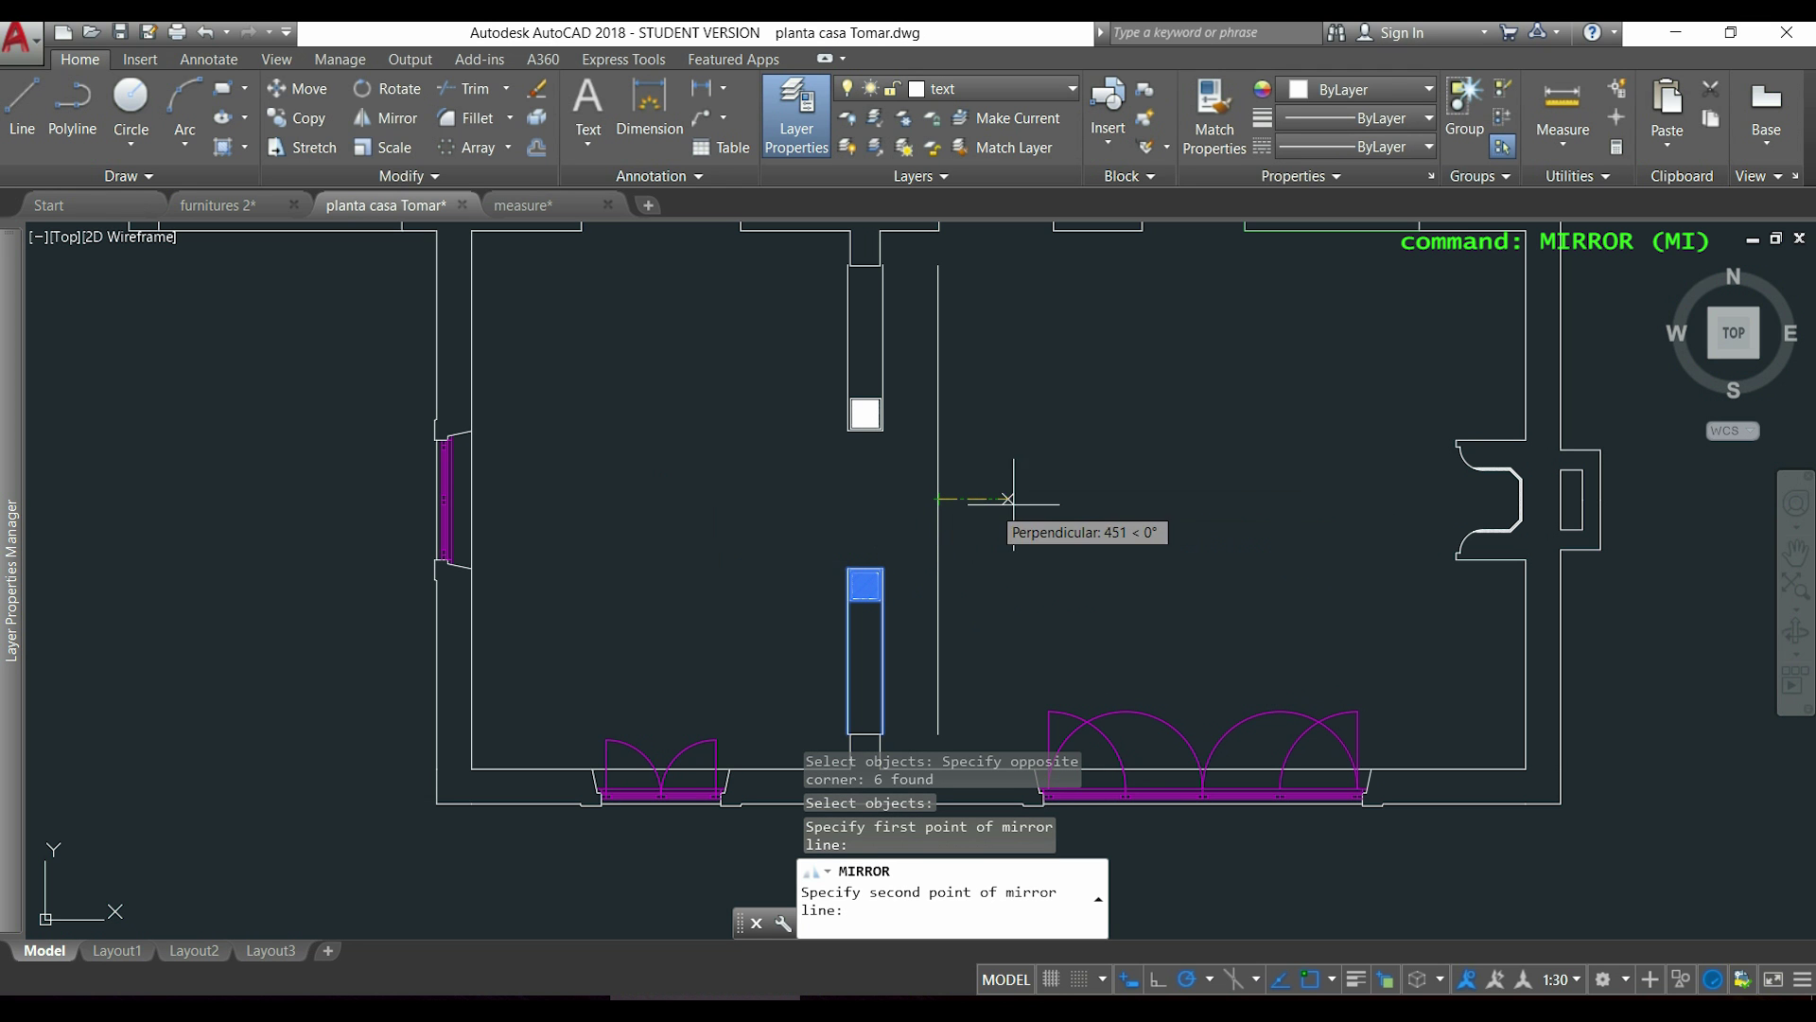
{"action": "left_click", "coordinate": [1097, 503]}
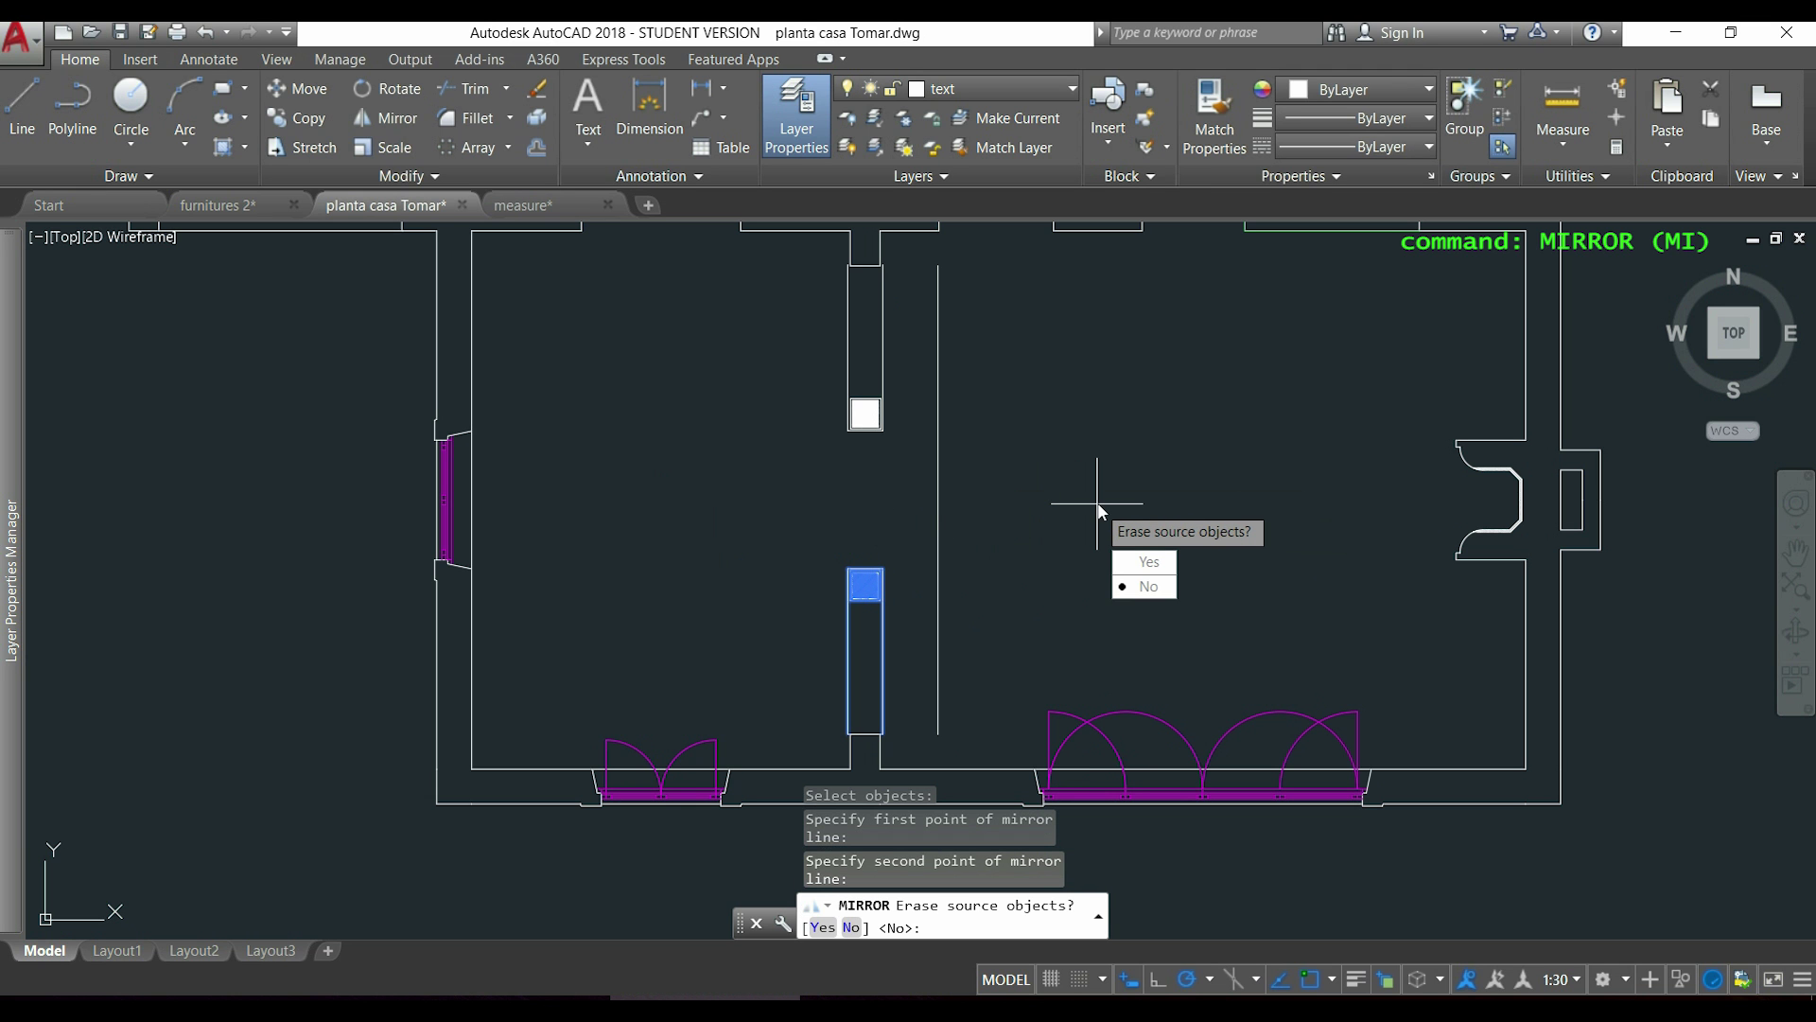
{"action": "key", "text": "Return"}
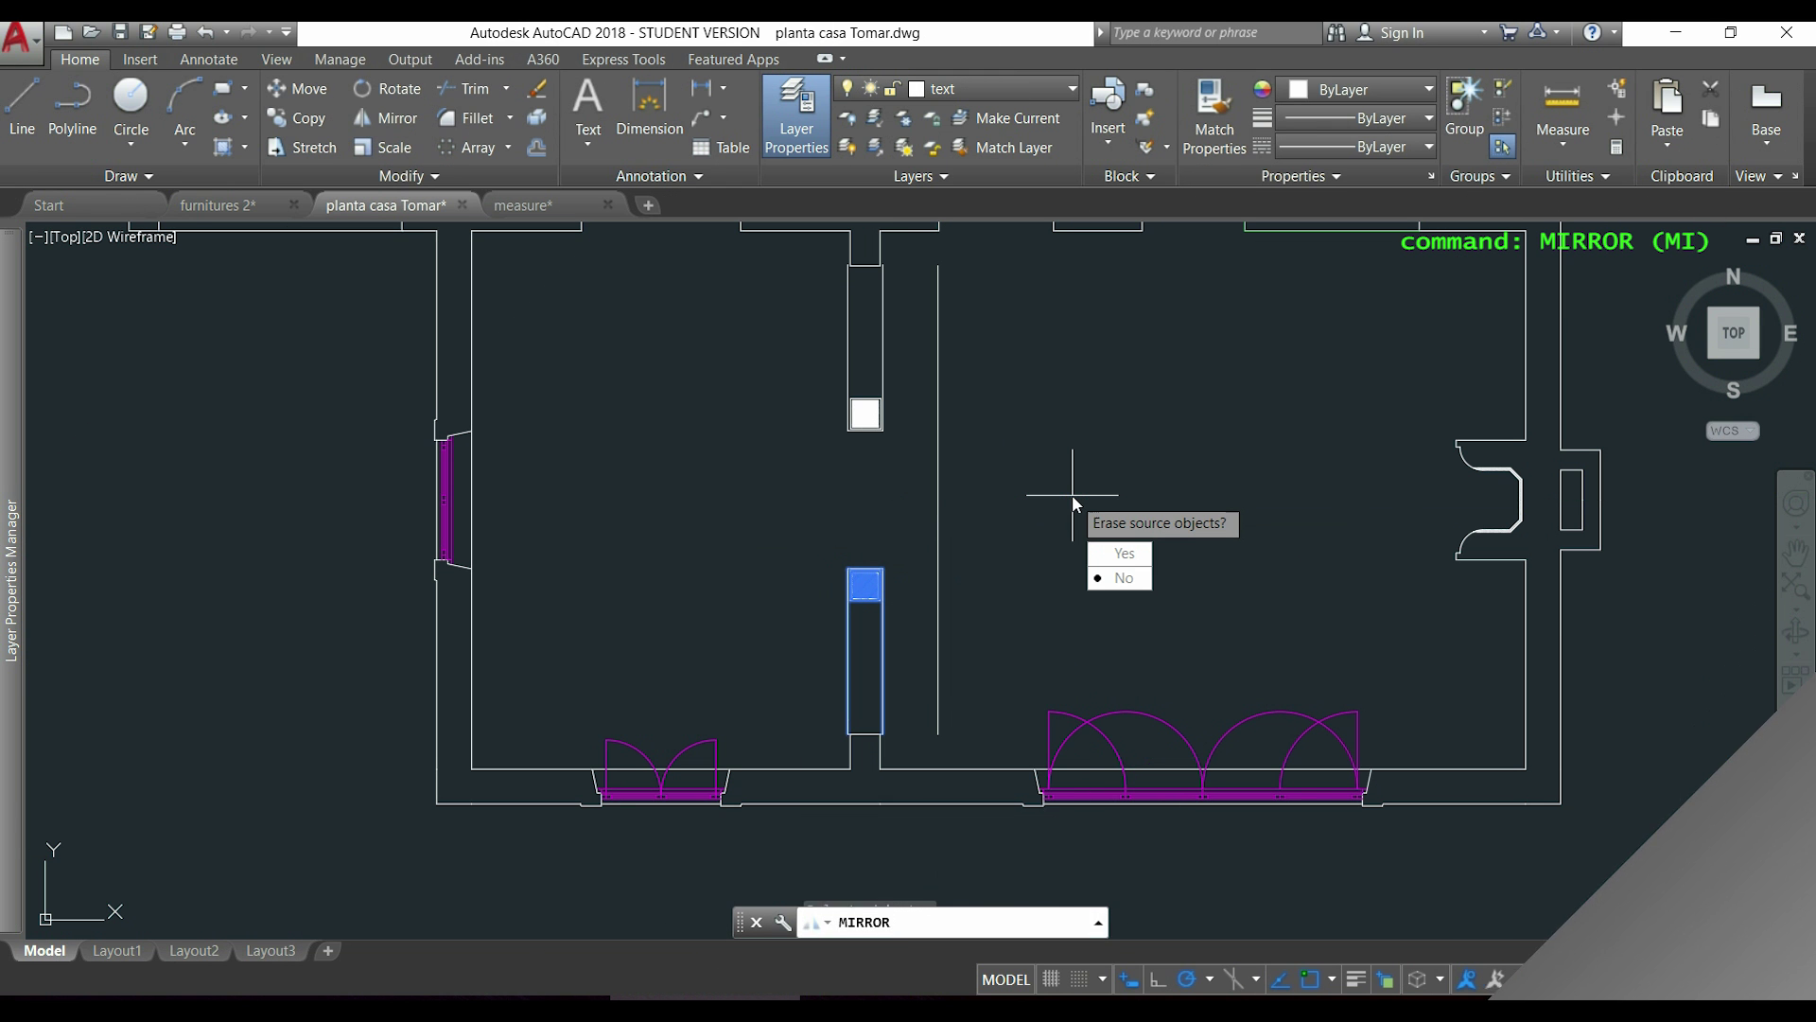
{"action": "left_click", "coordinate": [1141, 558]}
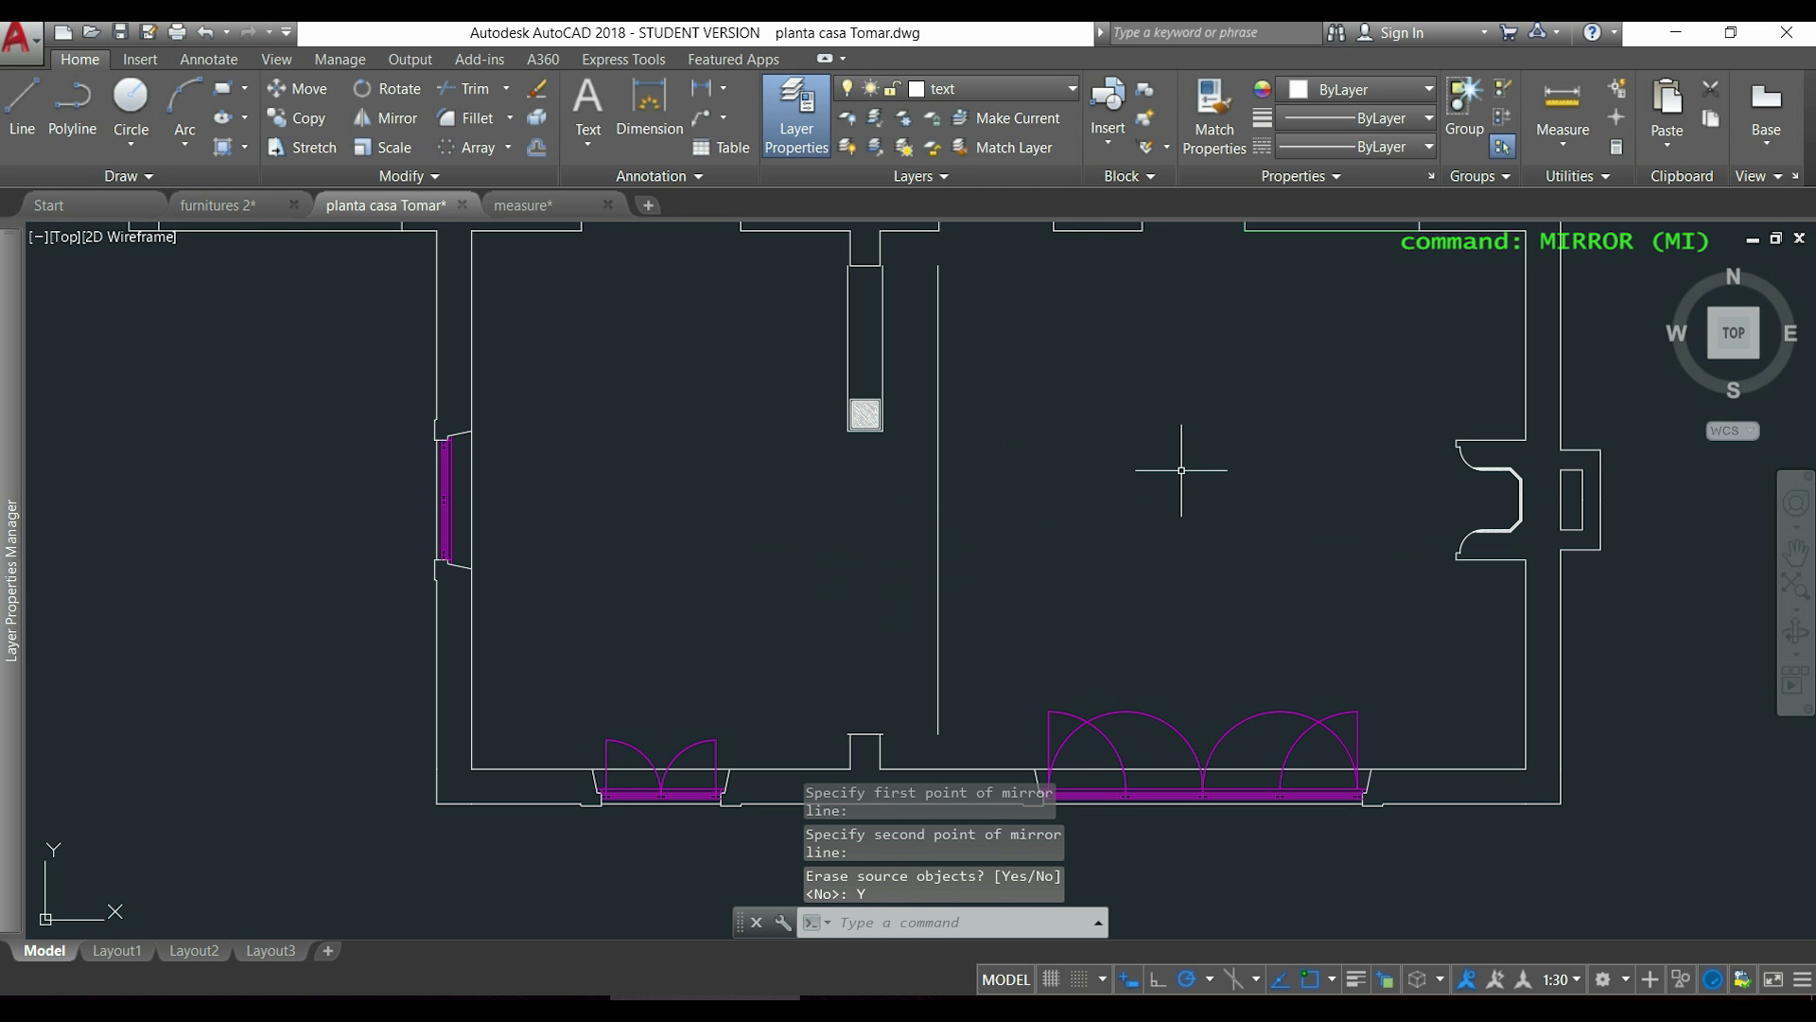
{"action": "key", "text": "Escape"}
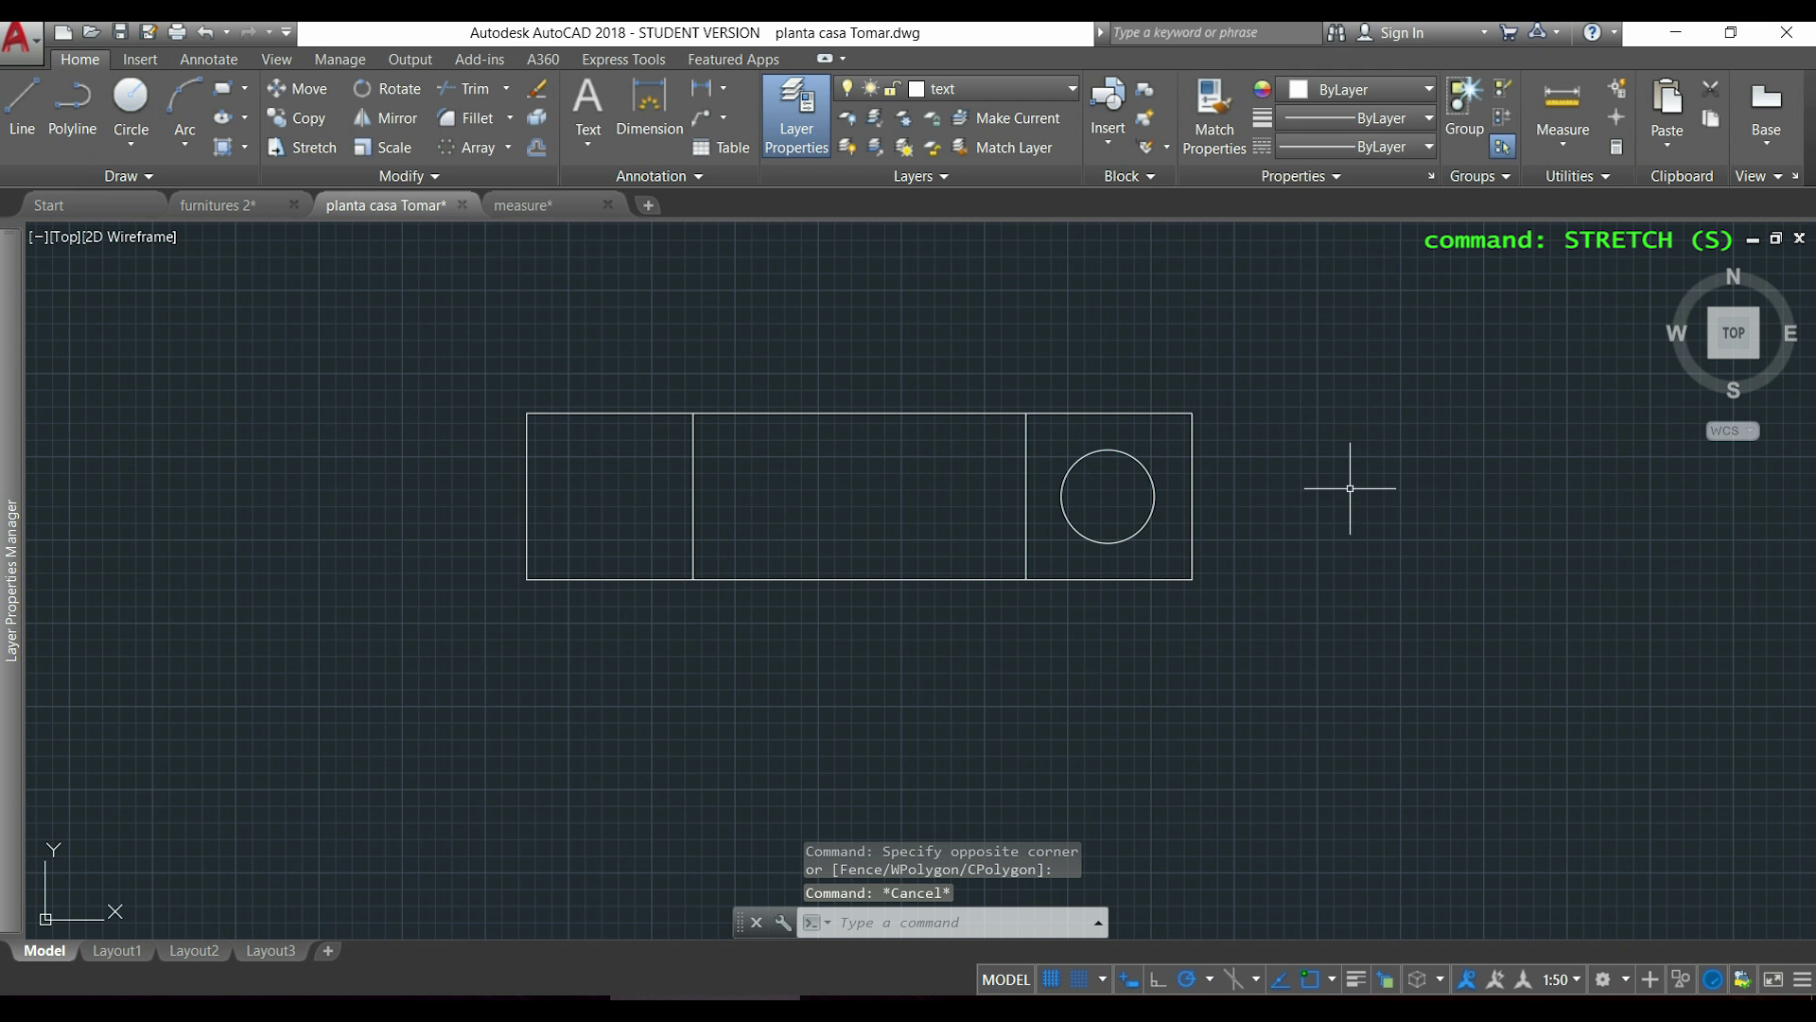
- Stretch the rectangle's right end with its divider and circle 500 units to the right from the left divider's lower end, and undo the stretch
{"action": "left_click", "coordinate": [310, 147]}
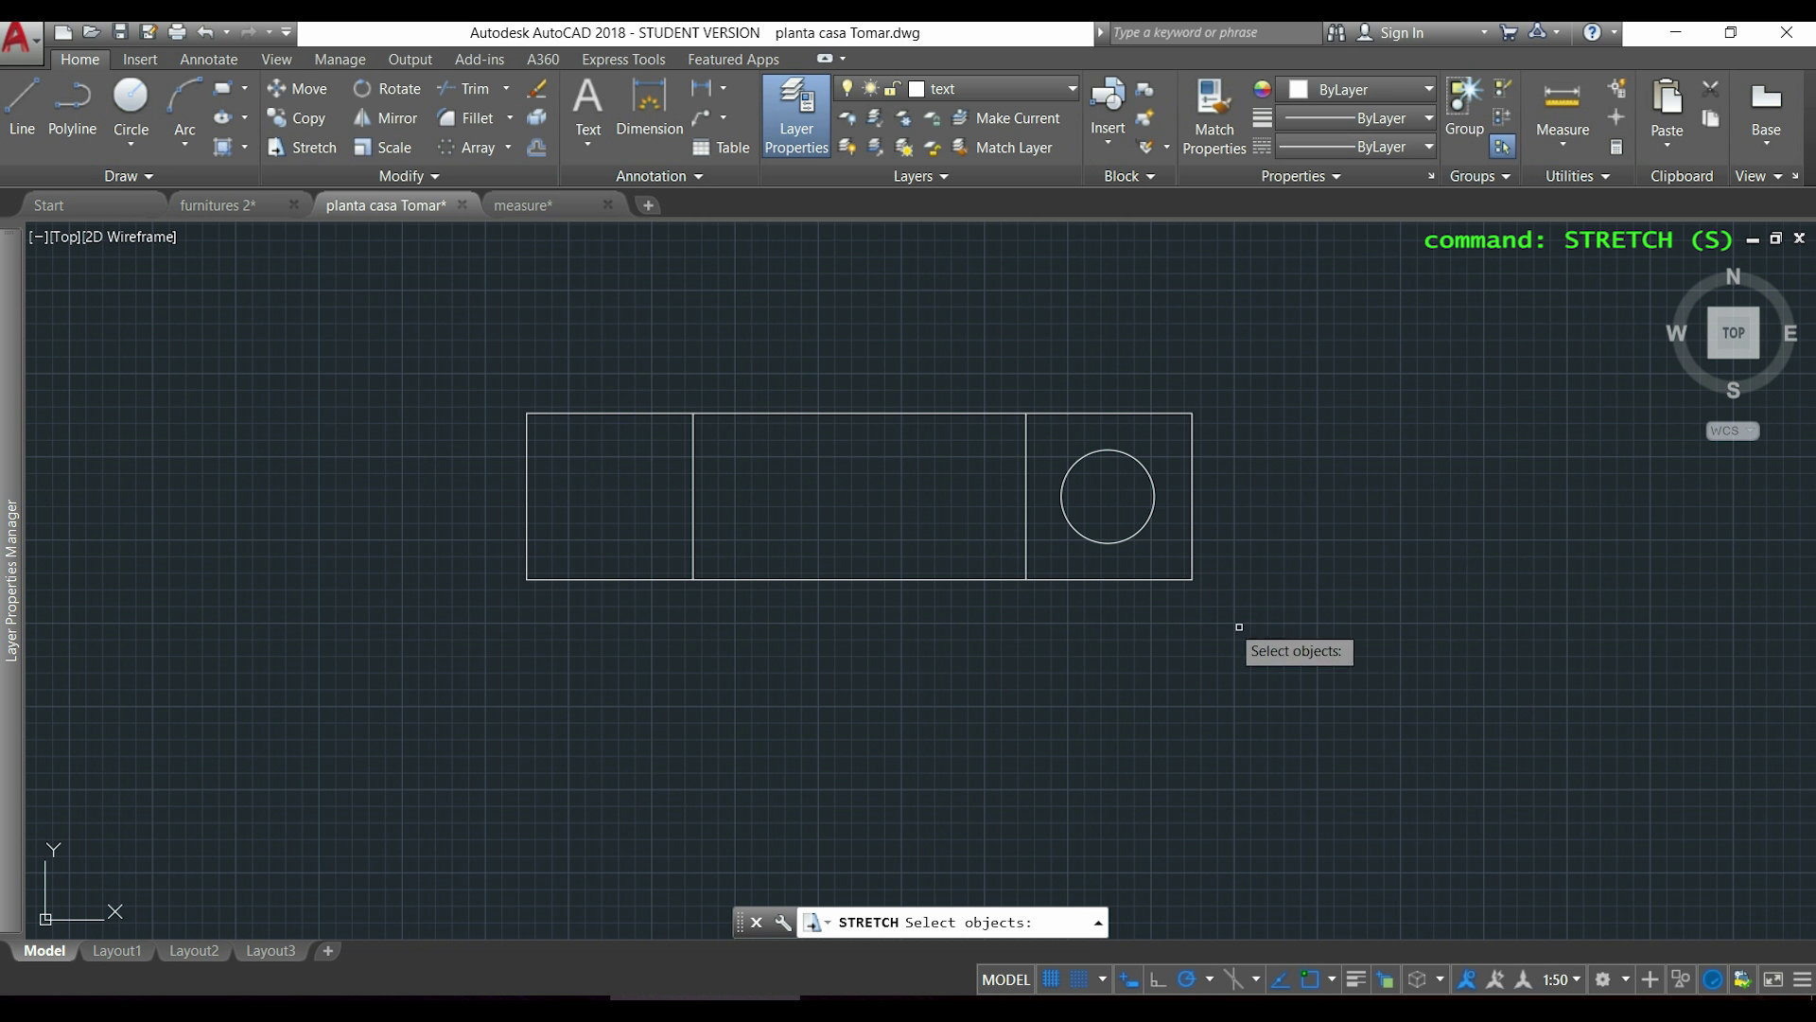
{"action": "left_click", "coordinate": [1274, 639]}
{"action": "left_click", "coordinate": [875, 346]}
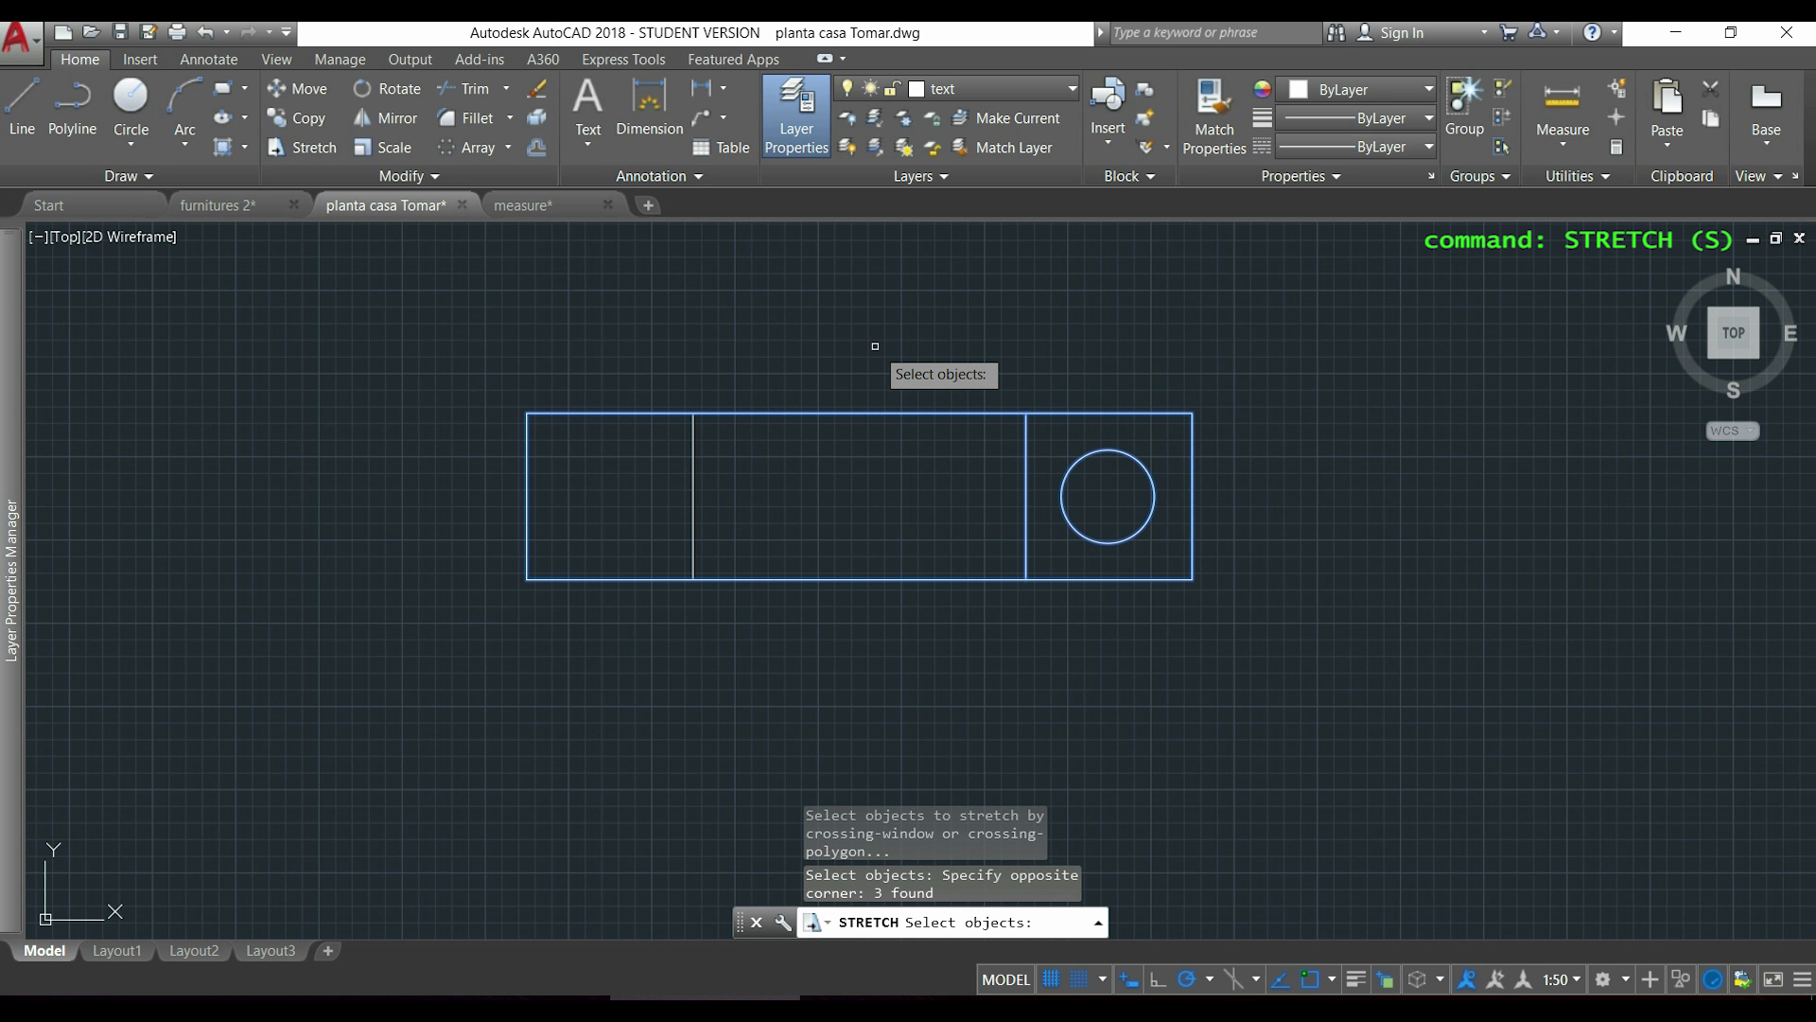
{"action": "key", "text": "Return"}
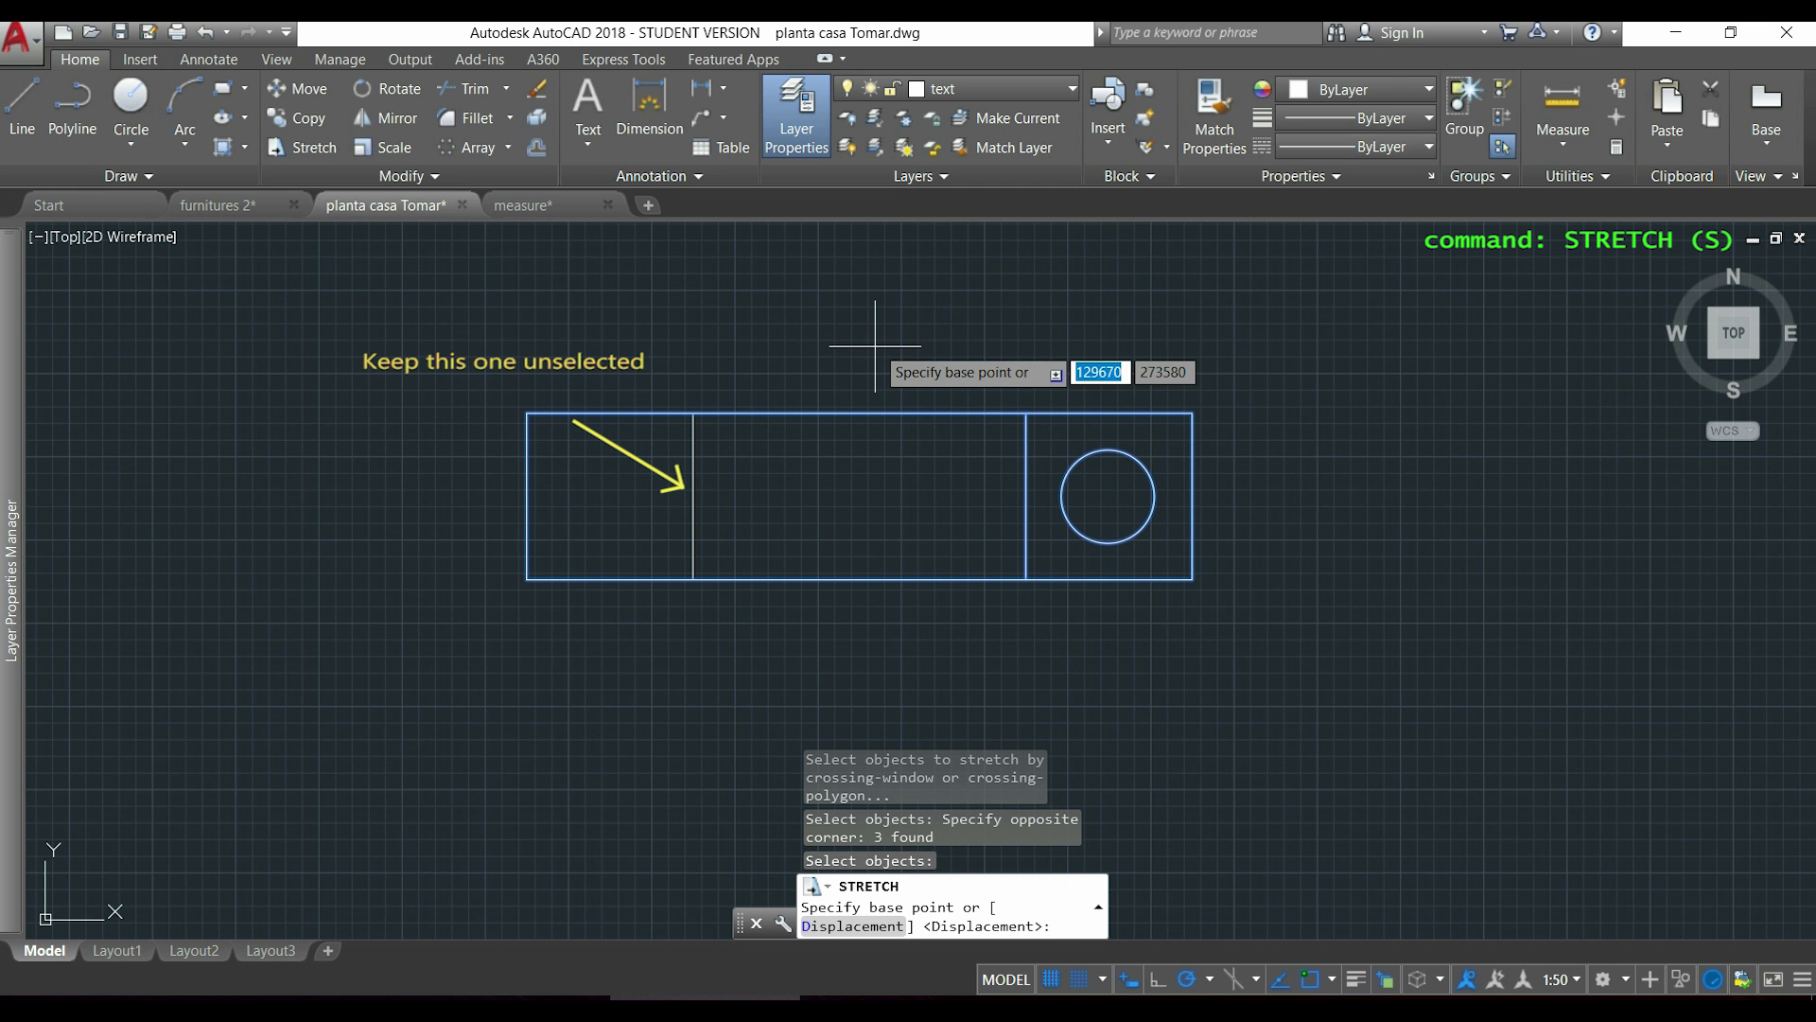
{"action": "left_click", "coordinate": [693, 579]}
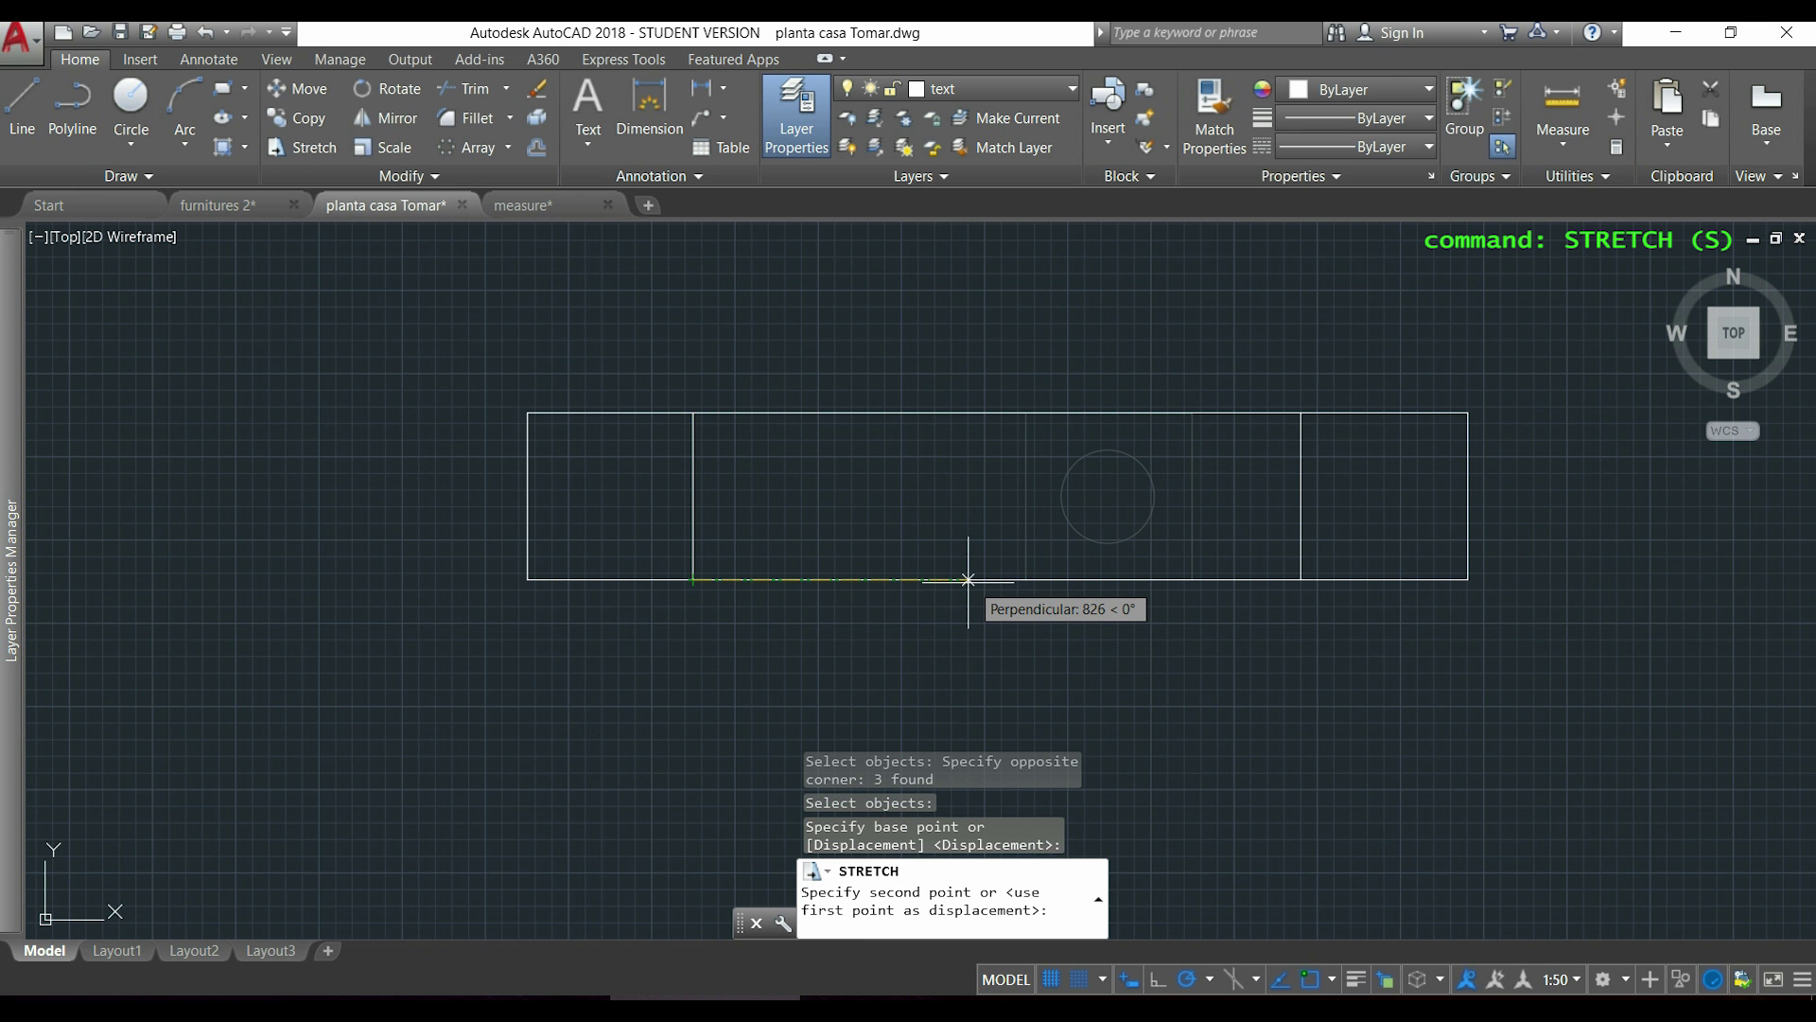
{"action": "type", "text": "500"}
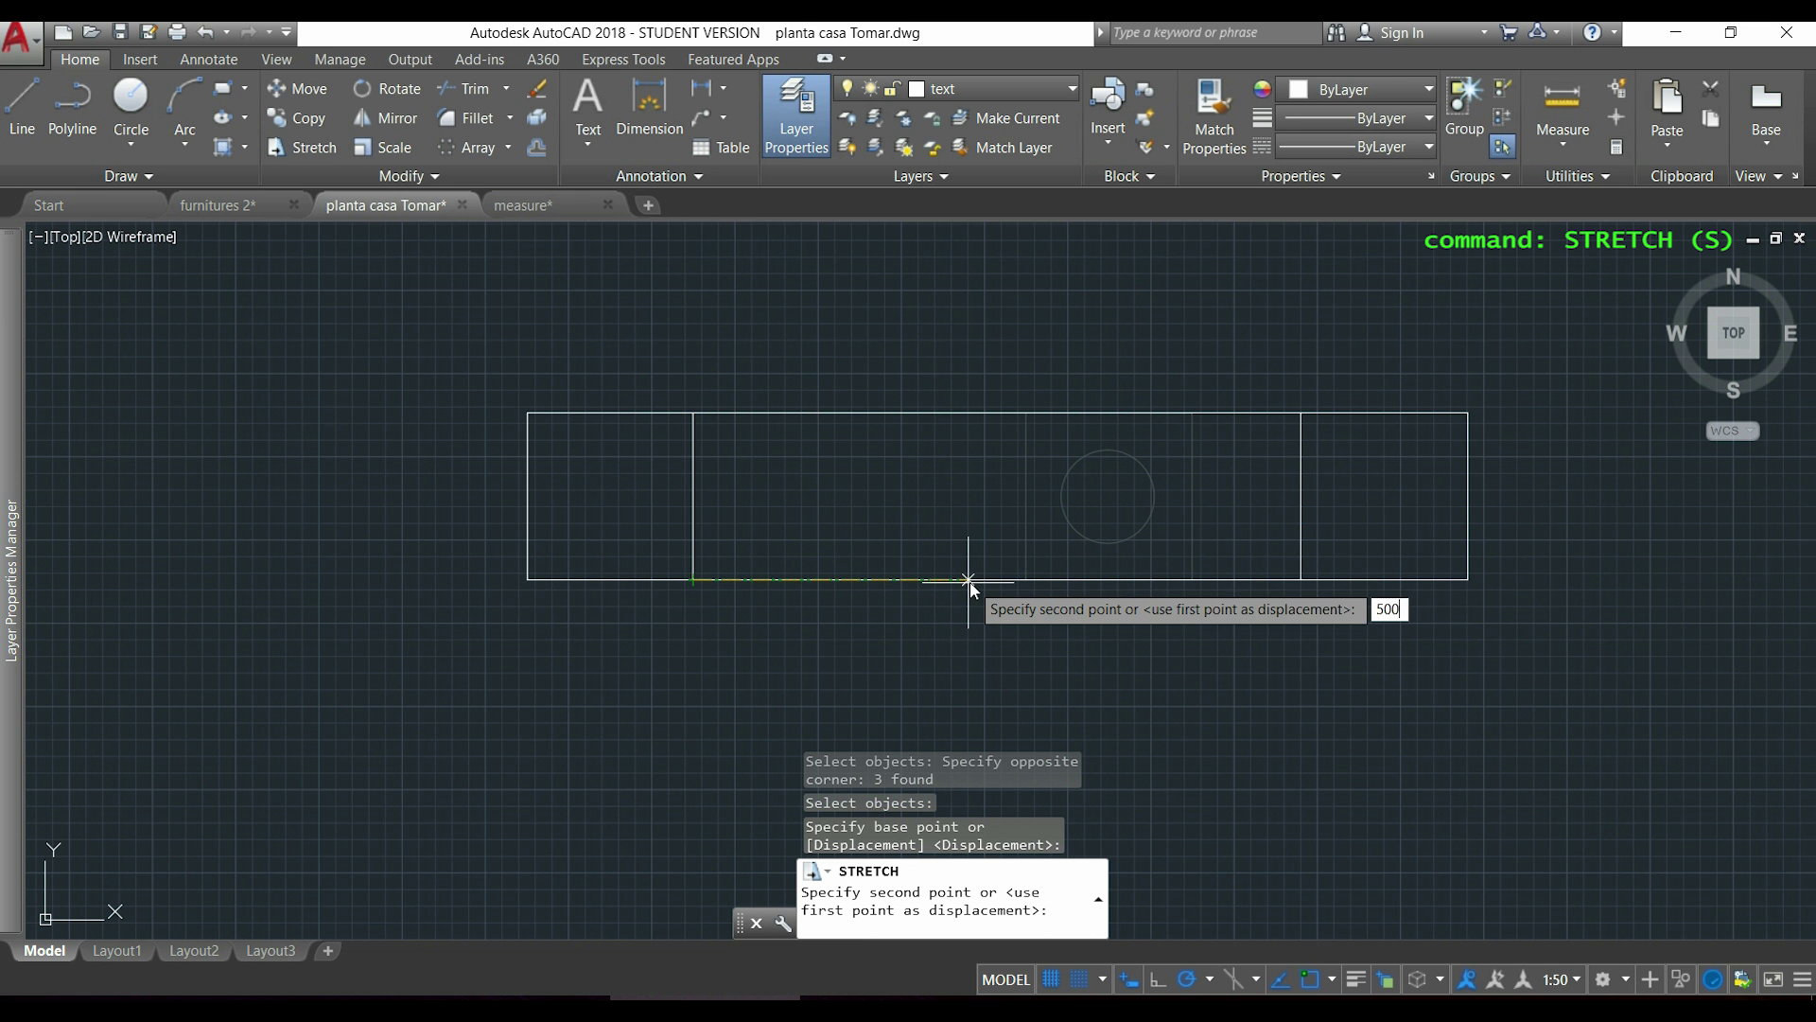
{"action": "key", "text": "Return"}
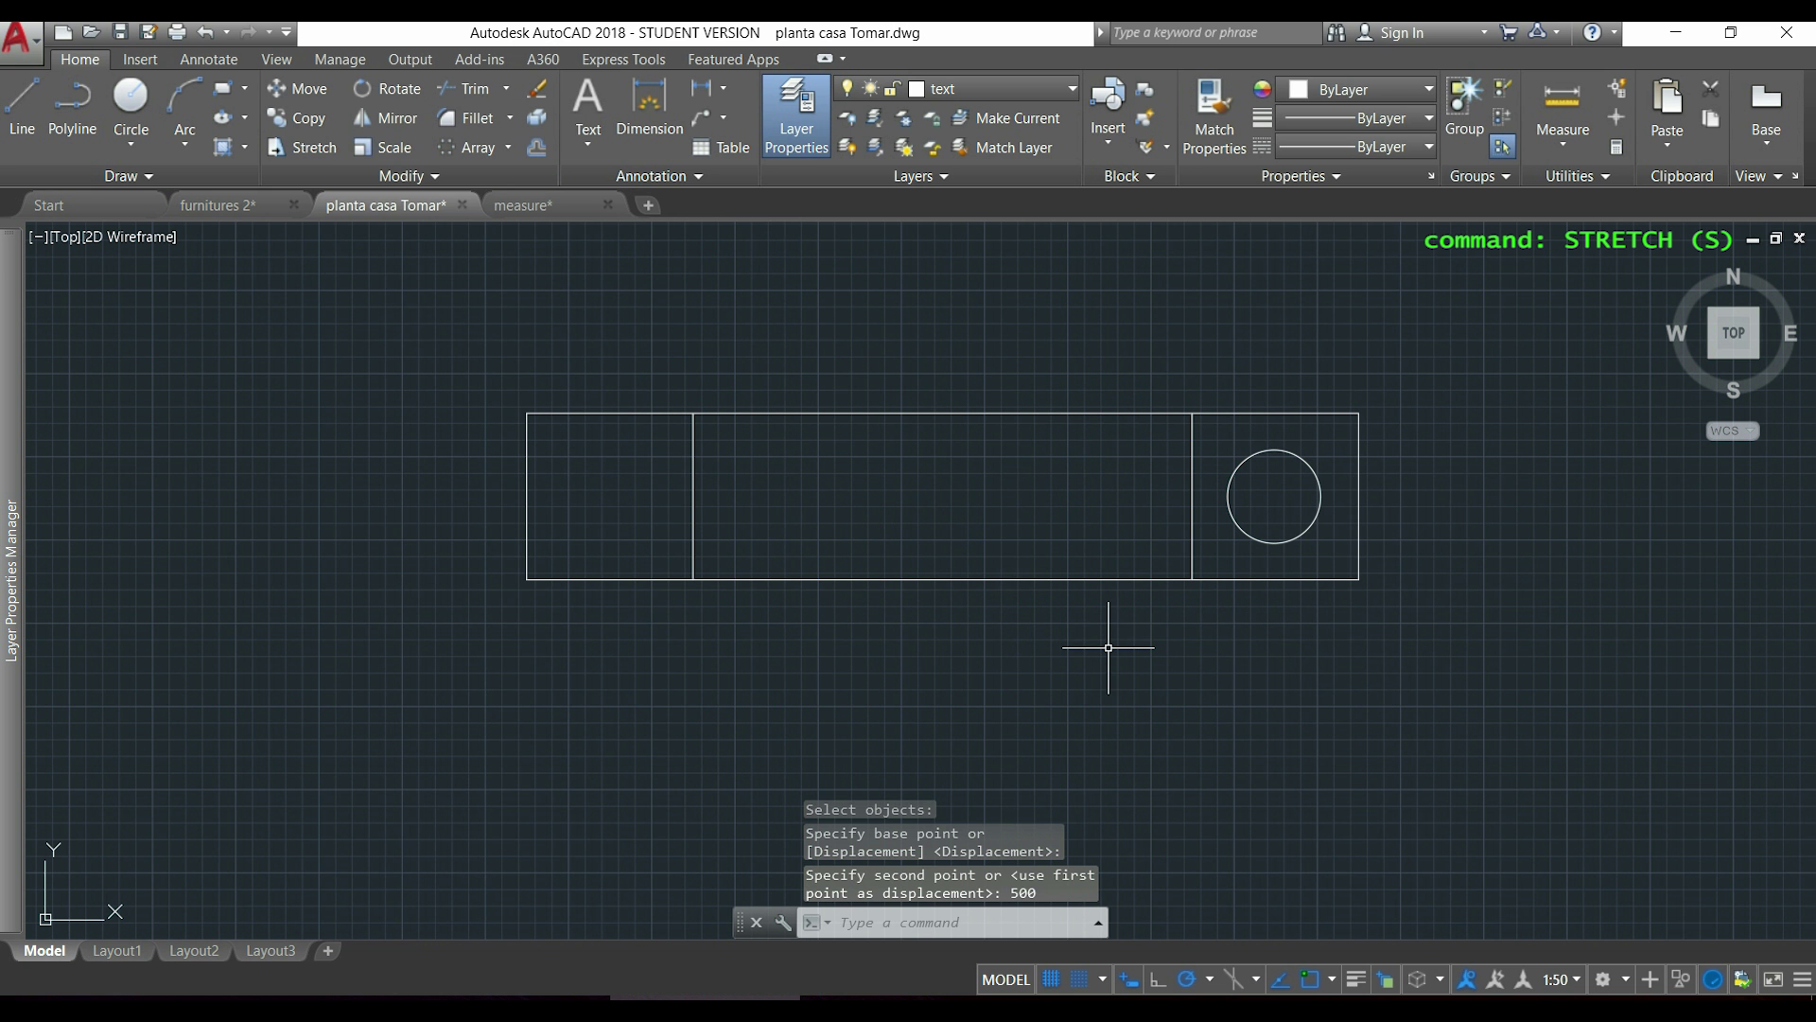
{"action": "key", "text": "ctrl+z"}
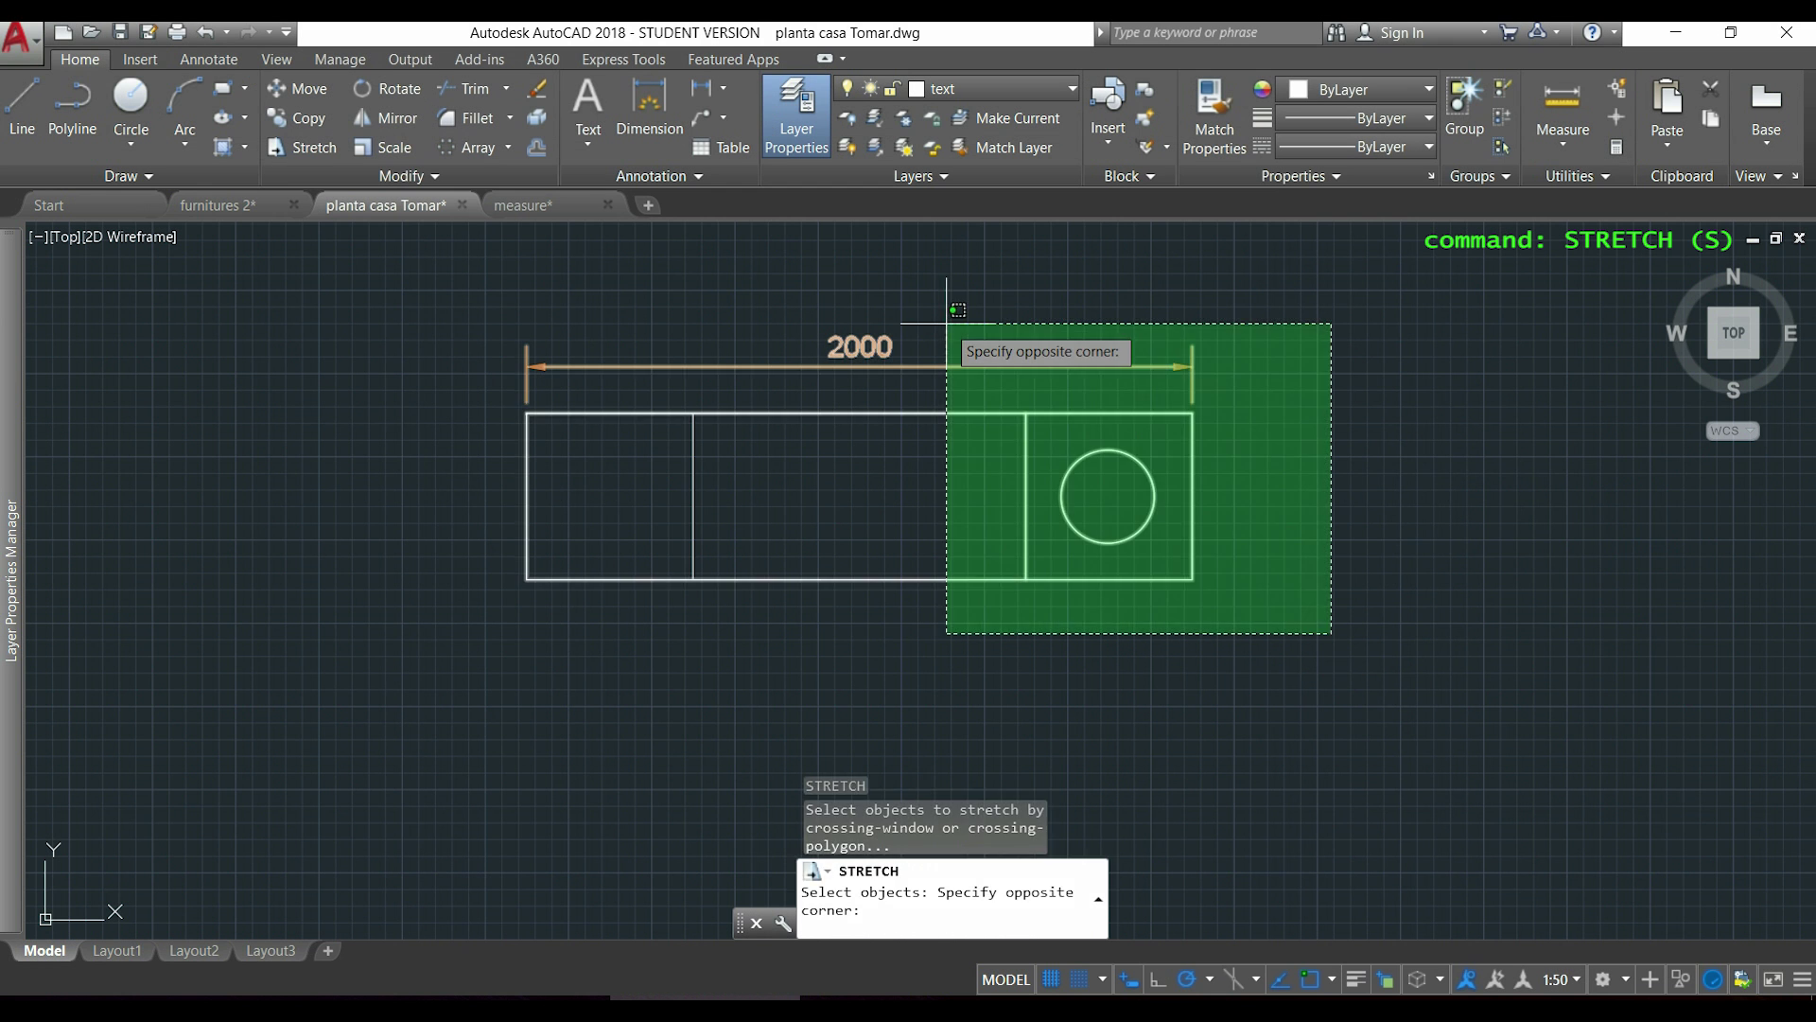
- Stretch the rectangle's right end, including its divider, circle and the 2000 dimension, horizontally 200 units to the right
{"action": "left_click", "coordinate": [946, 322]}
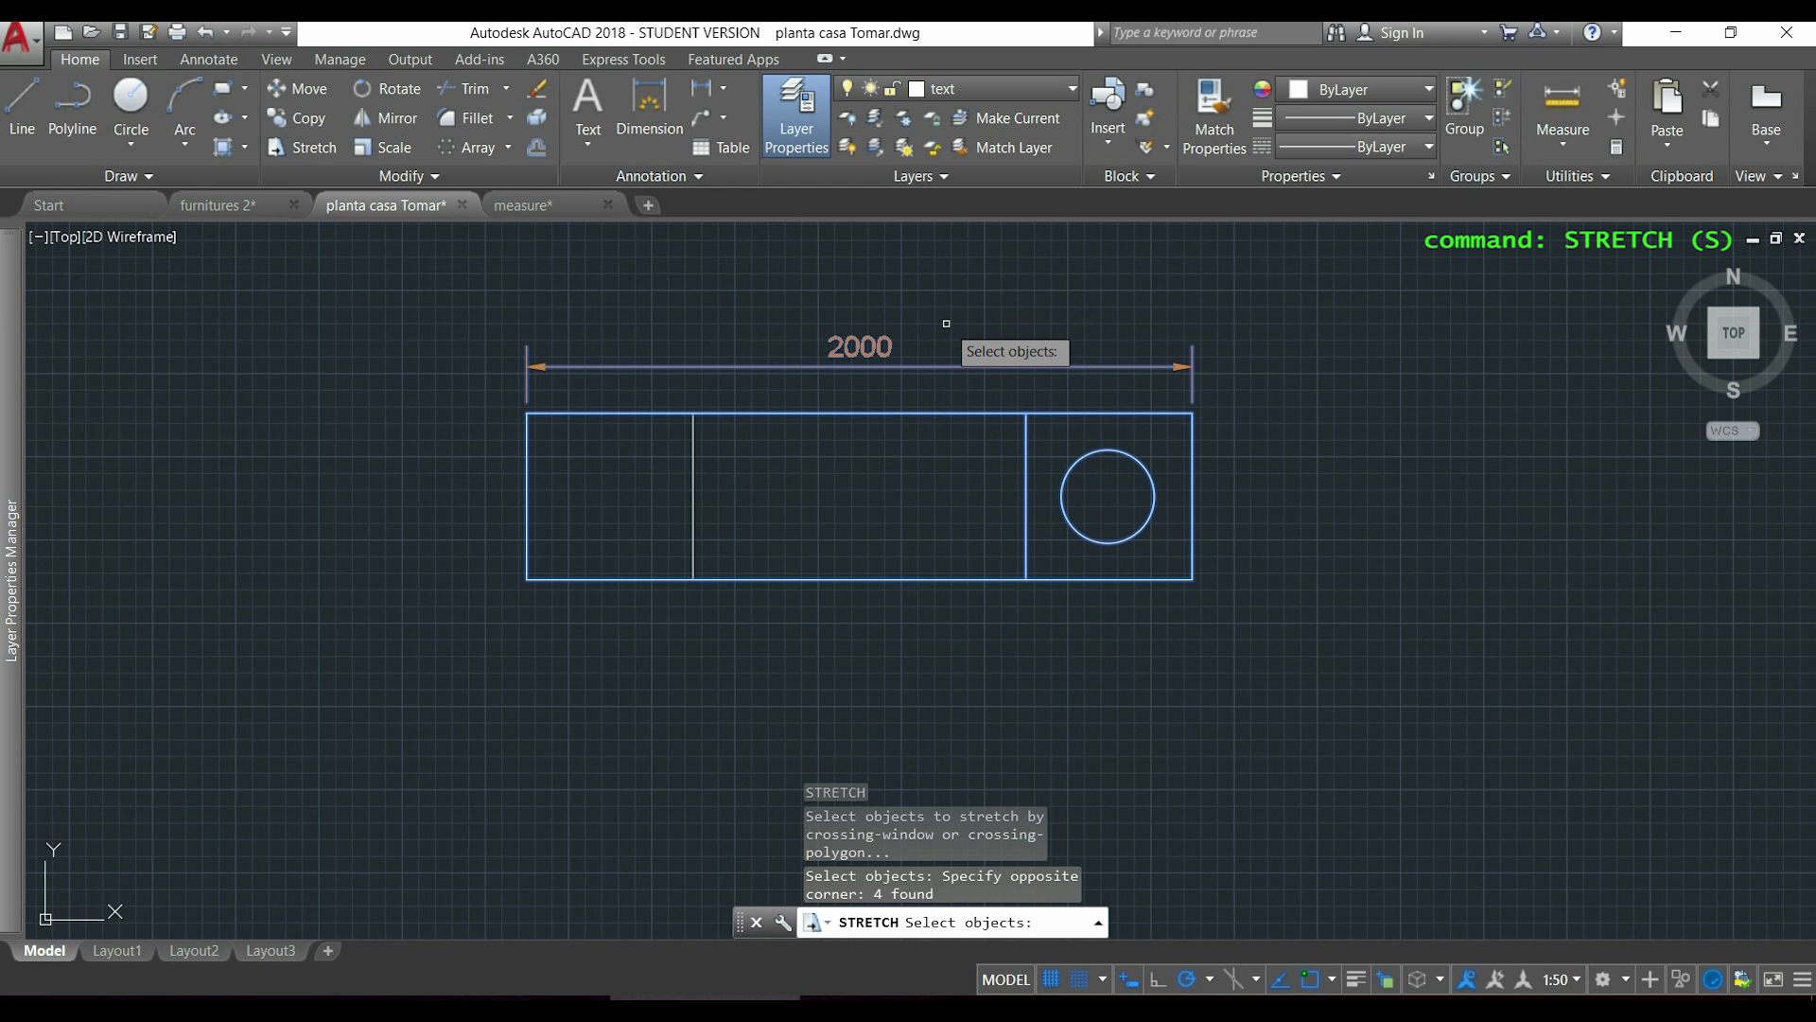
{"action": "key", "text": "Return"}
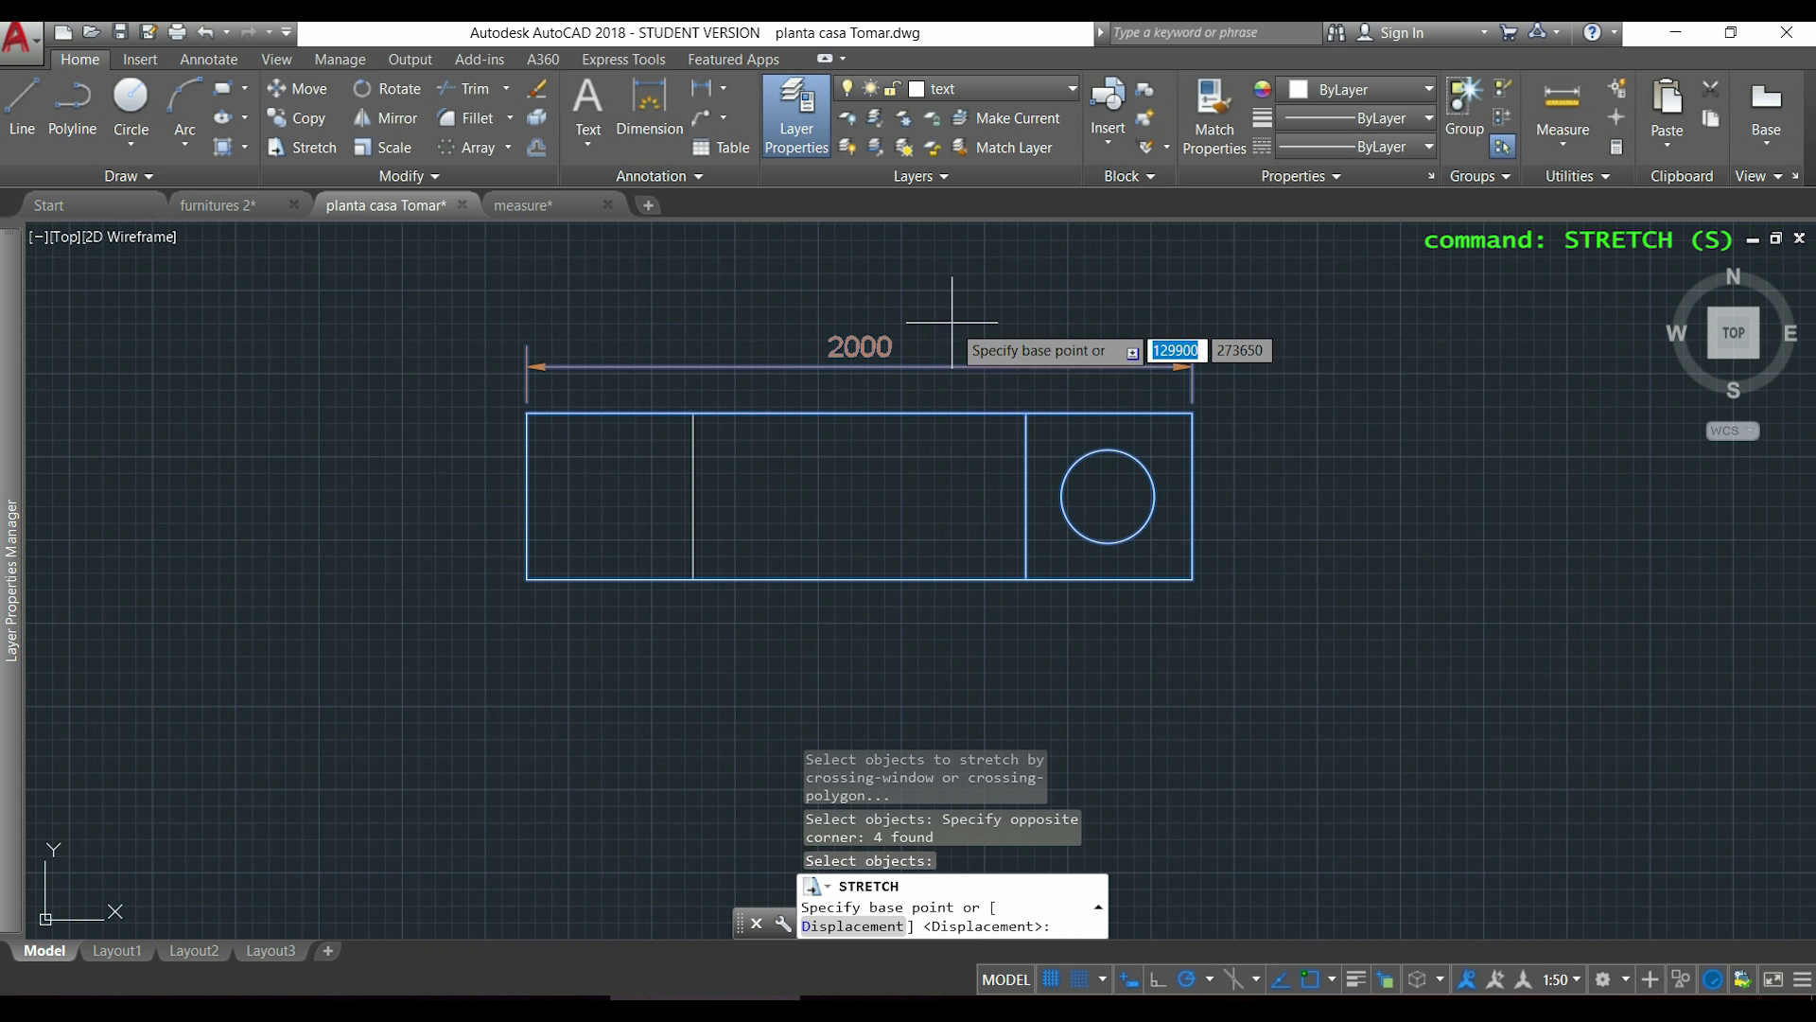
{"action": "left_click", "coordinate": [615, 669]}
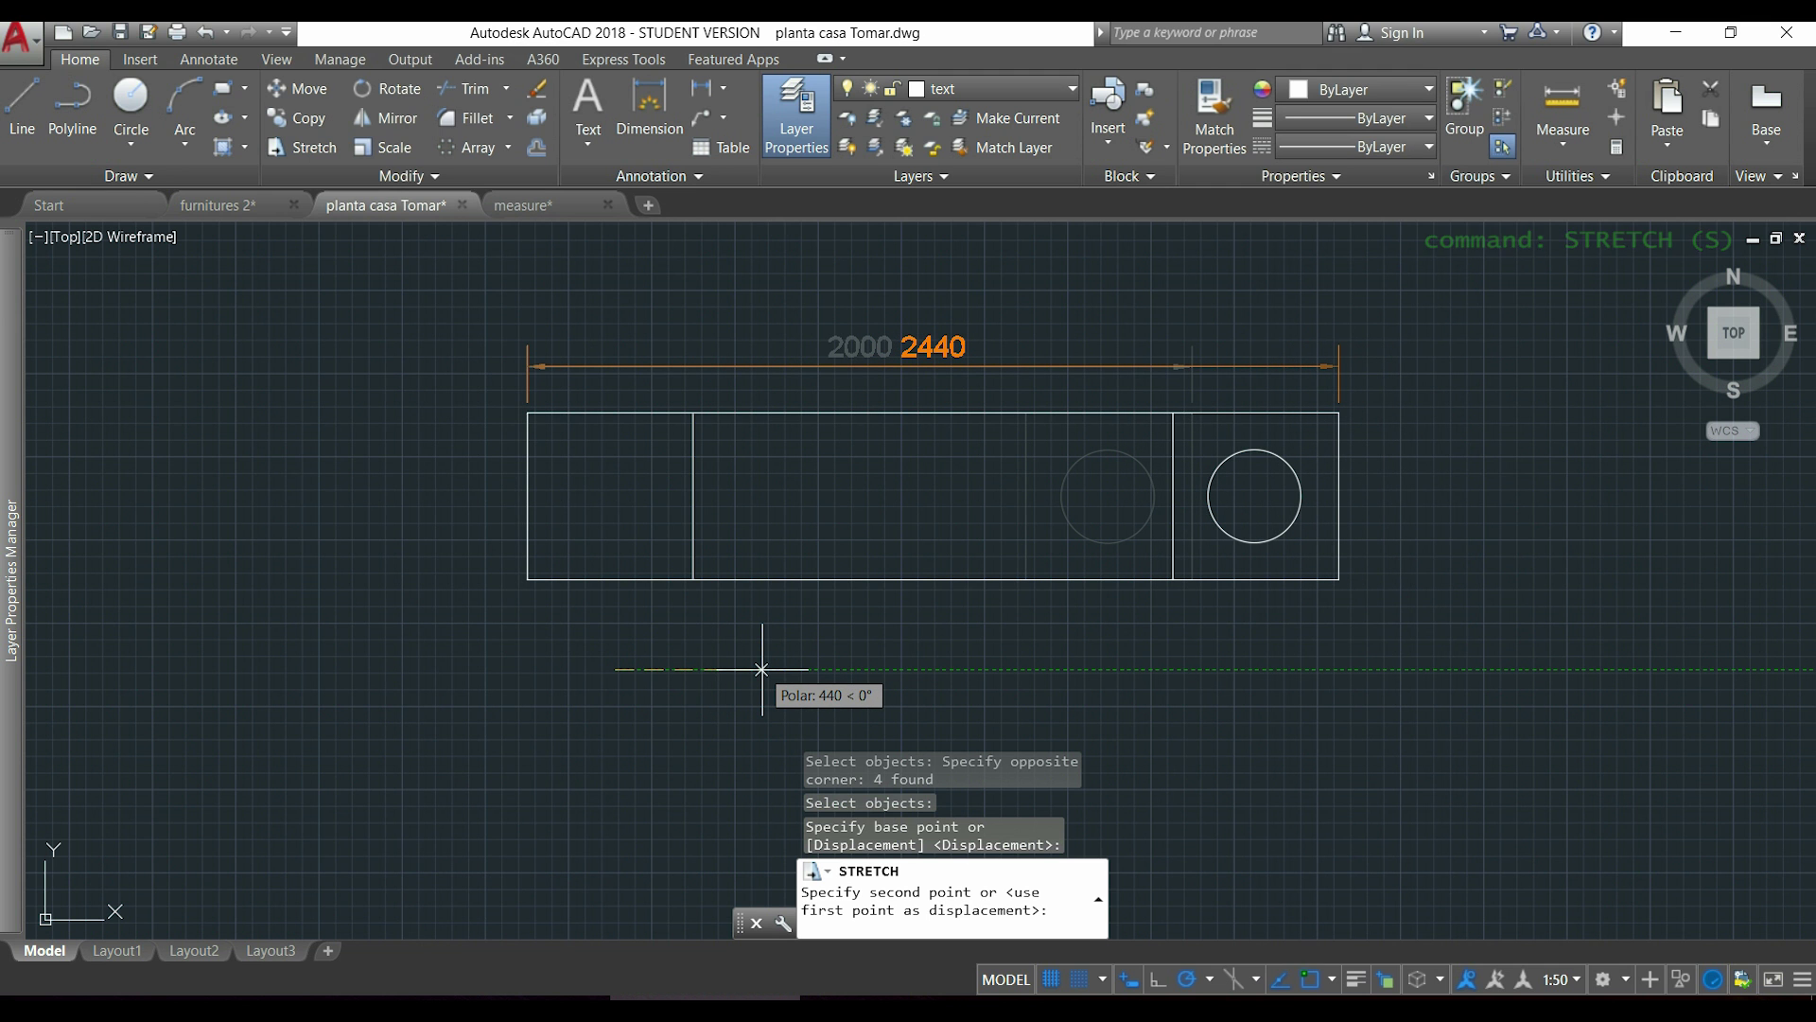
{"action": "type", "text": "200"}
{"action": "key", "text": "Return"}
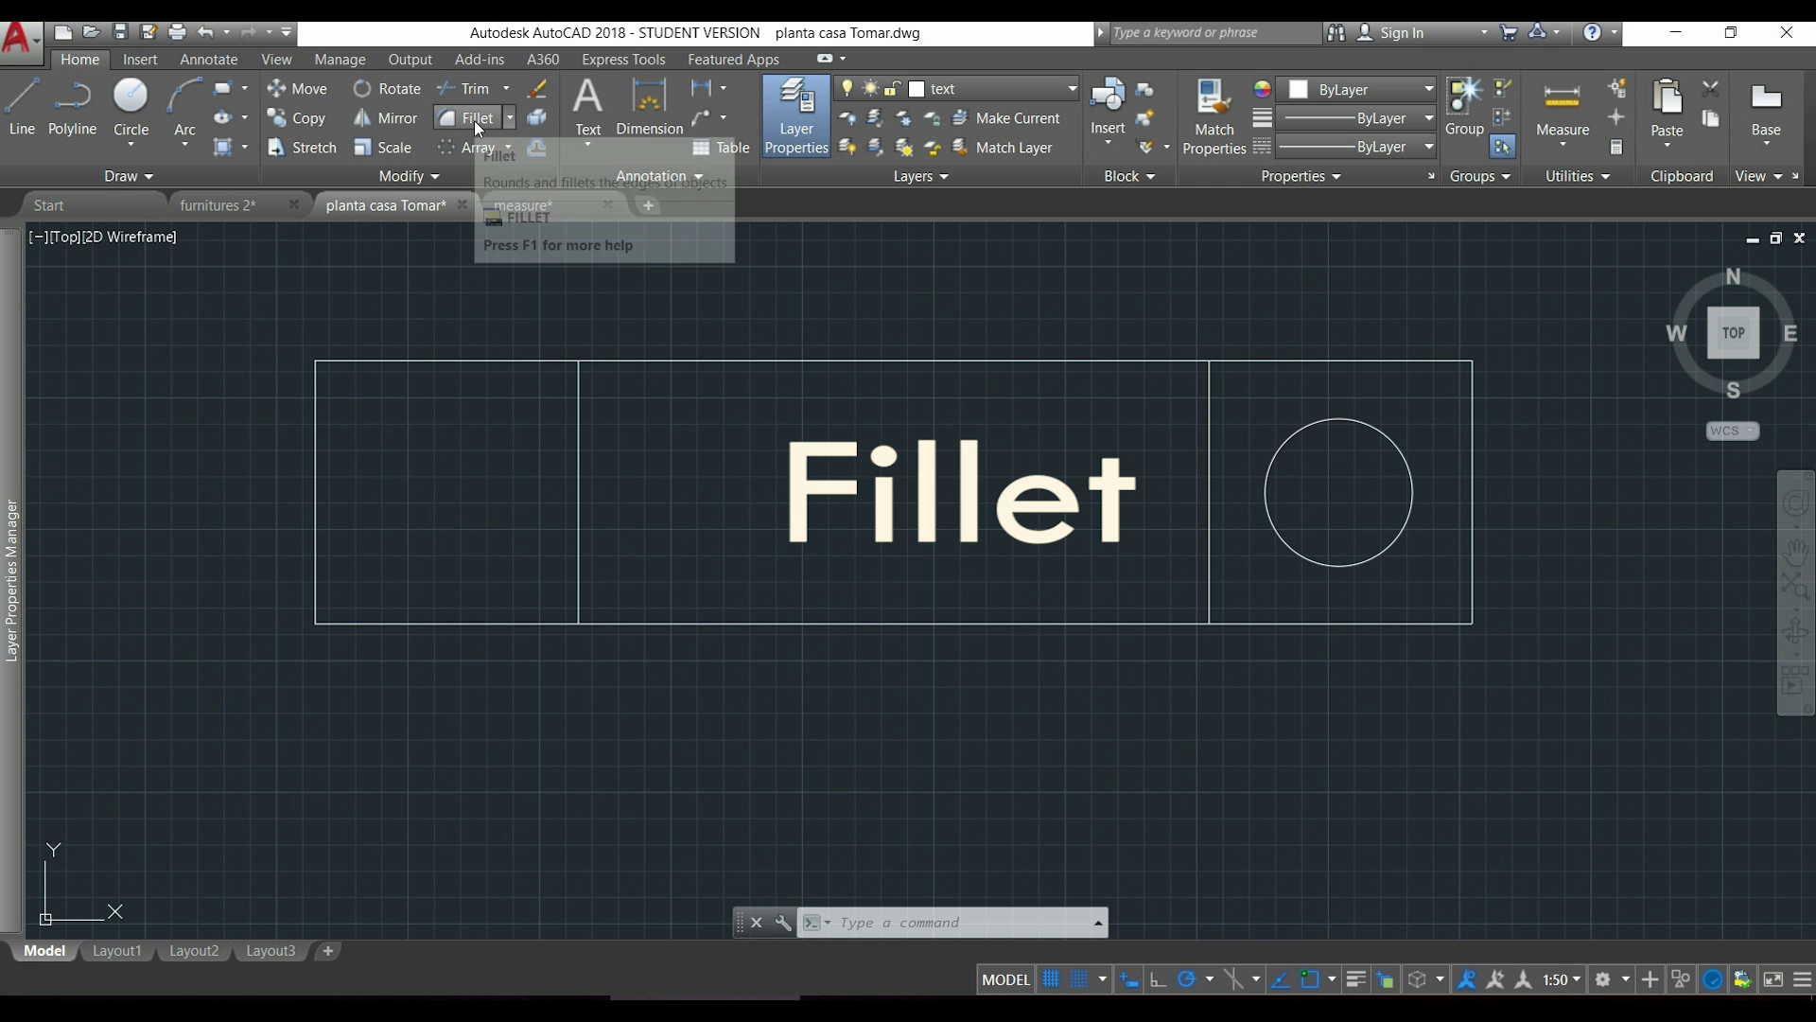
- Fillet the rectangle's upper-right corner between its top and right edges with the current radius
{"action": "left_click", "coordinate": [474, 121]}
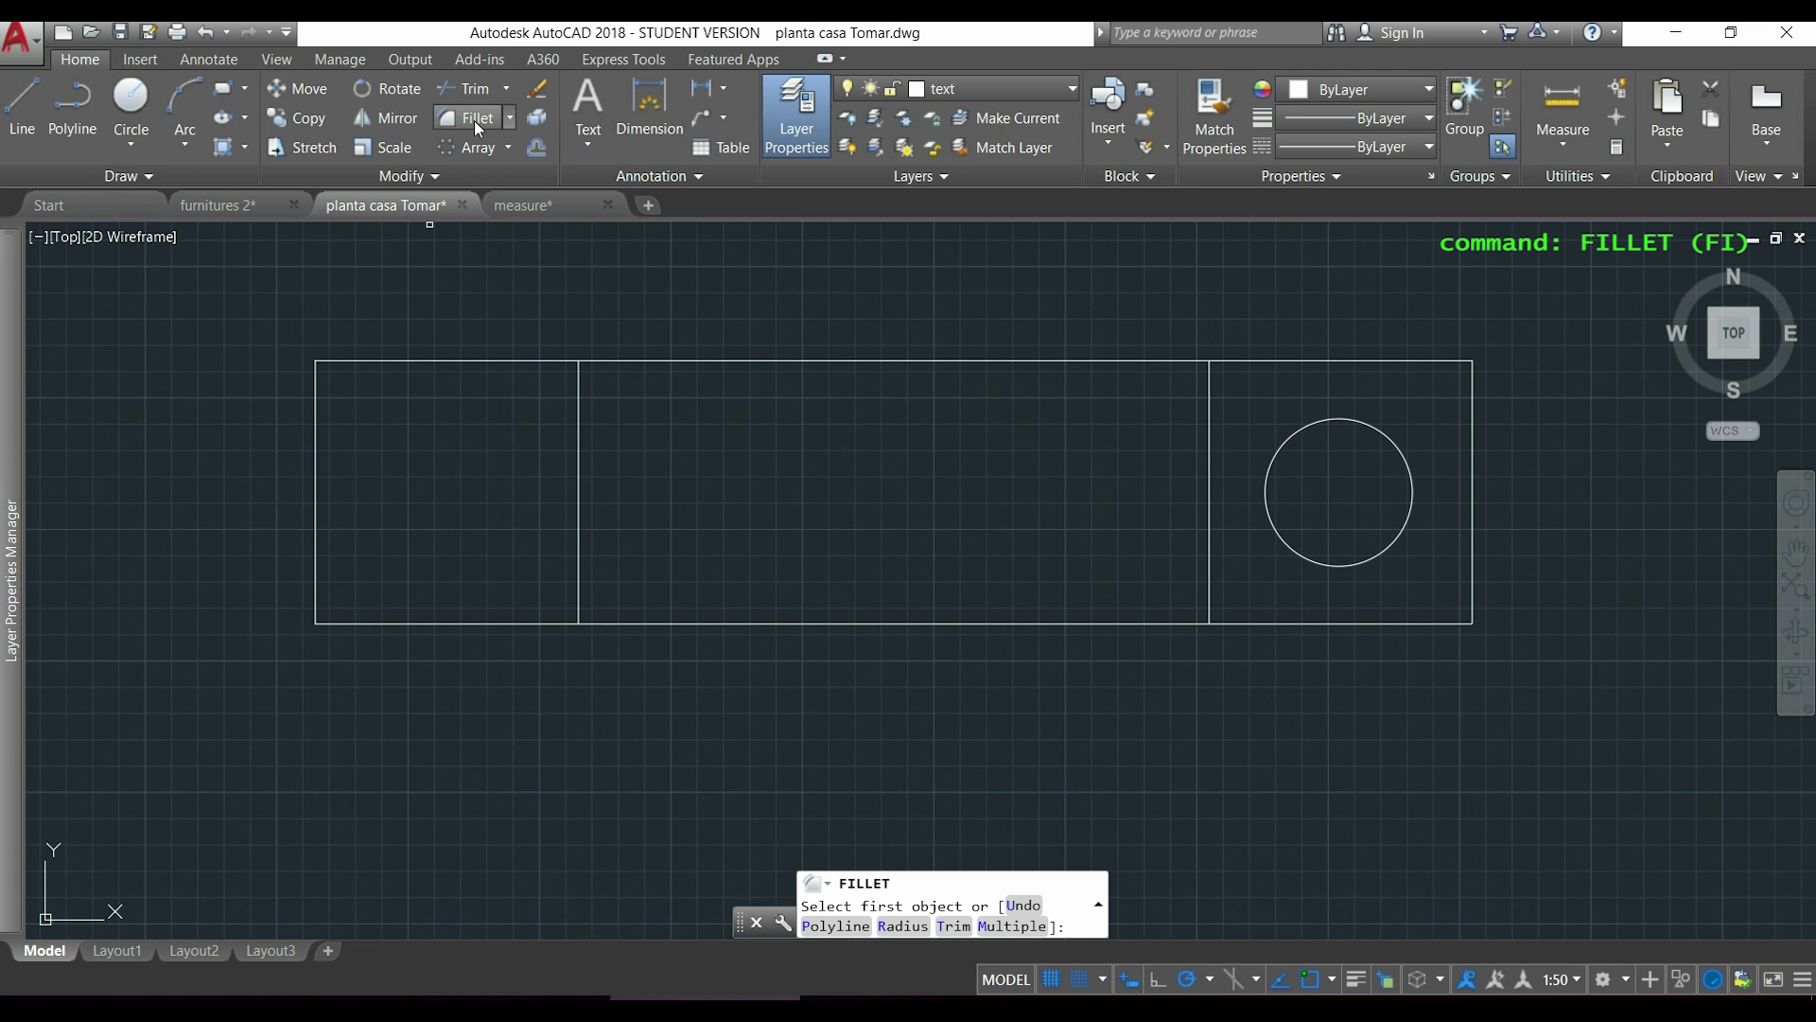
{"action": "left_click", "coordinate": [1359, 360]}
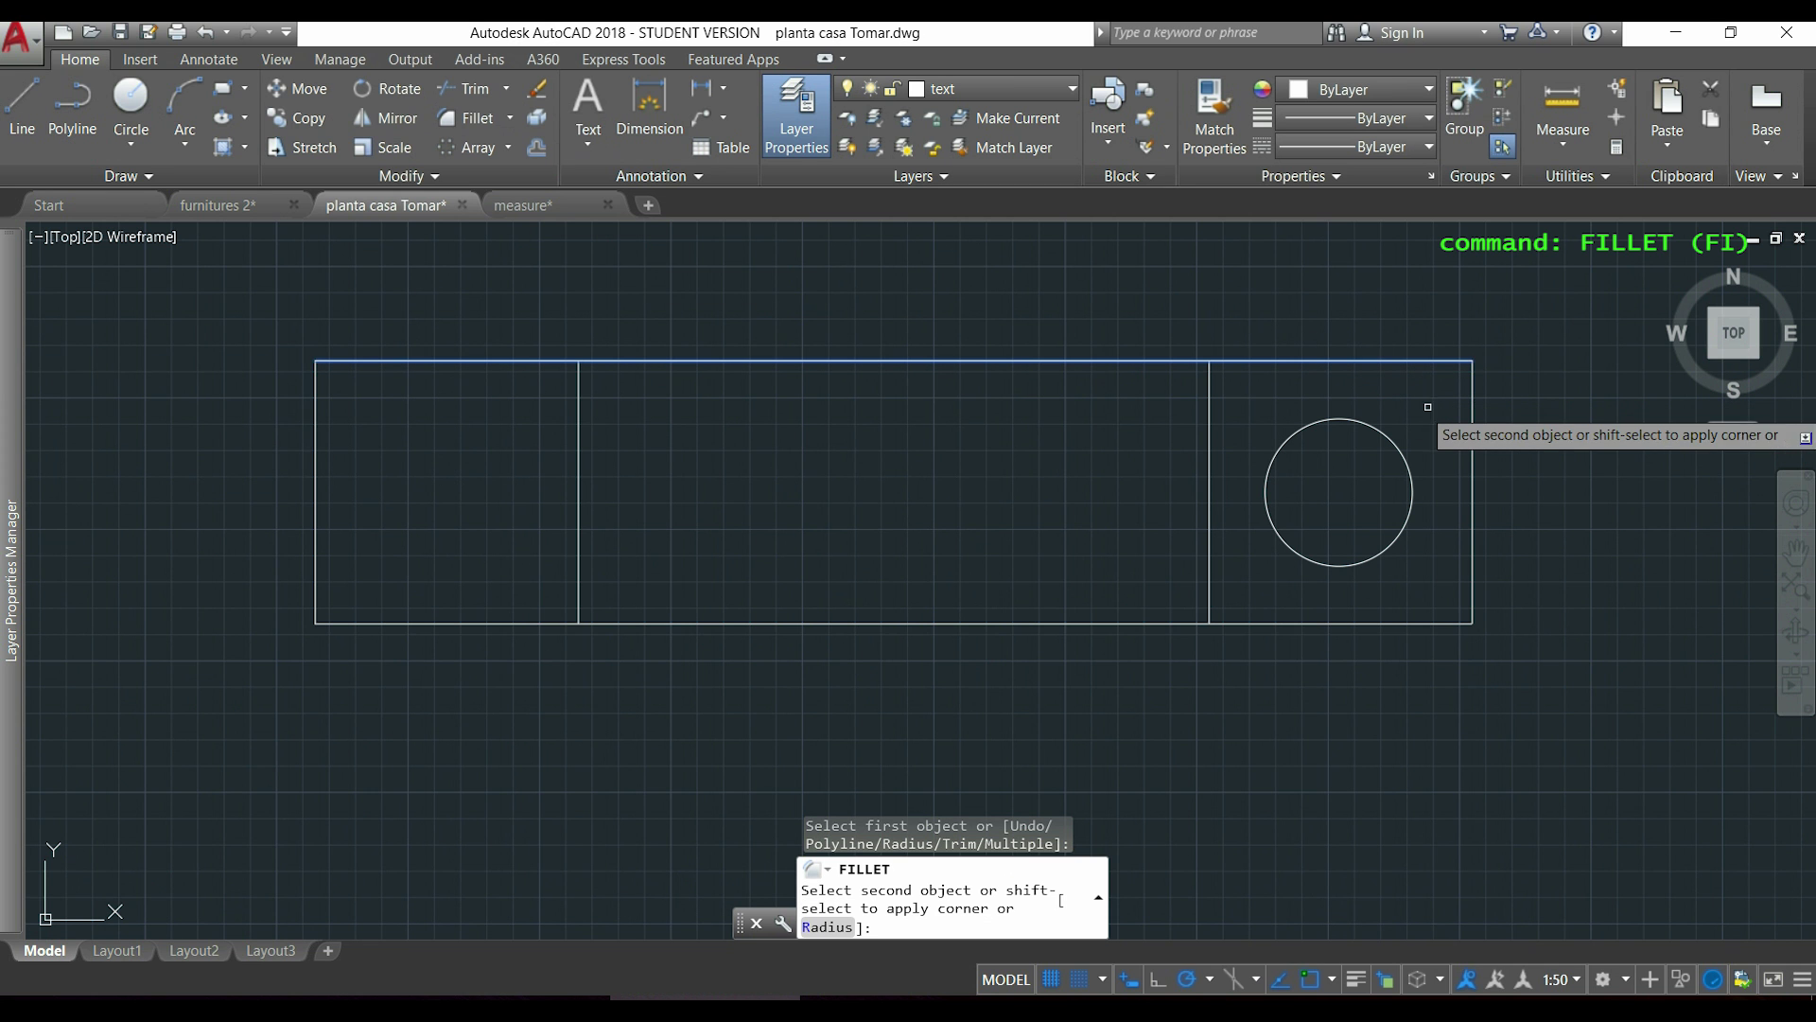
{"action": "left_click", "coordinate": [1475, 429]}
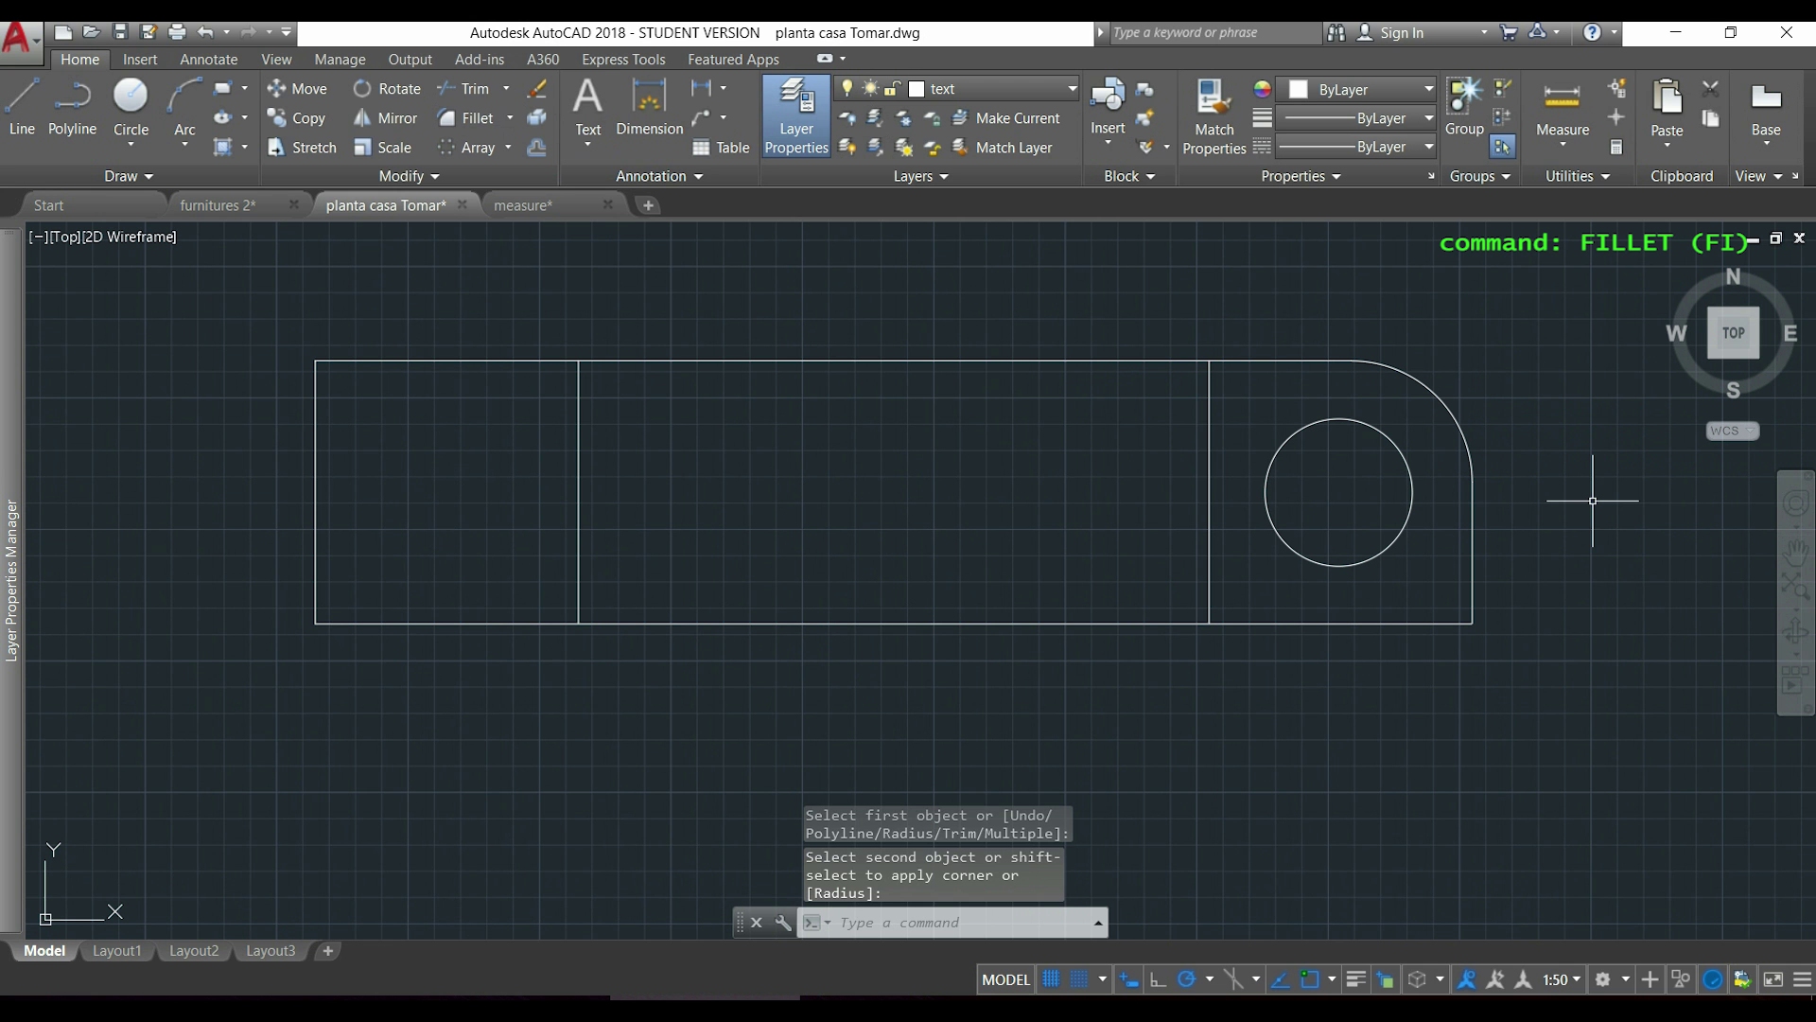
- Undo the last fillet and fillet the rectangle's upper-right corner between its top and right edges with a radius of 50
{"action": "key", "text": "ctrl+z"}
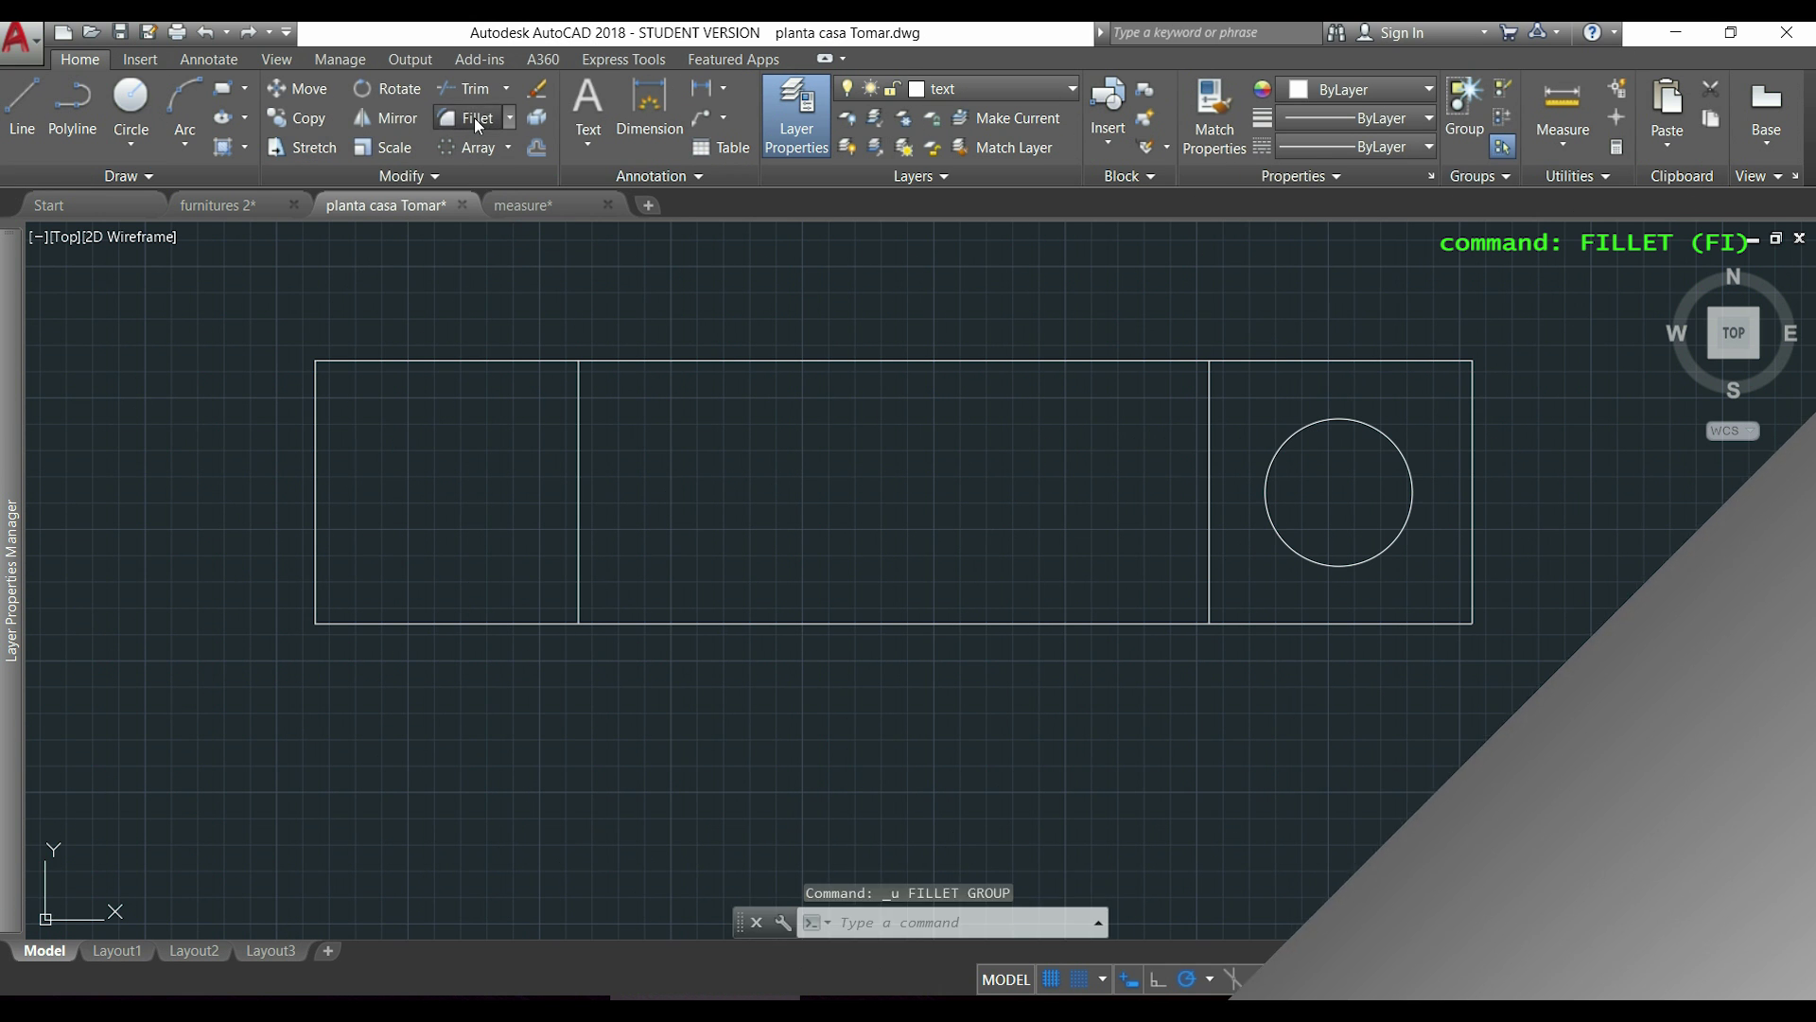
{"action": "left_click", "coordinate": [474, 118]}
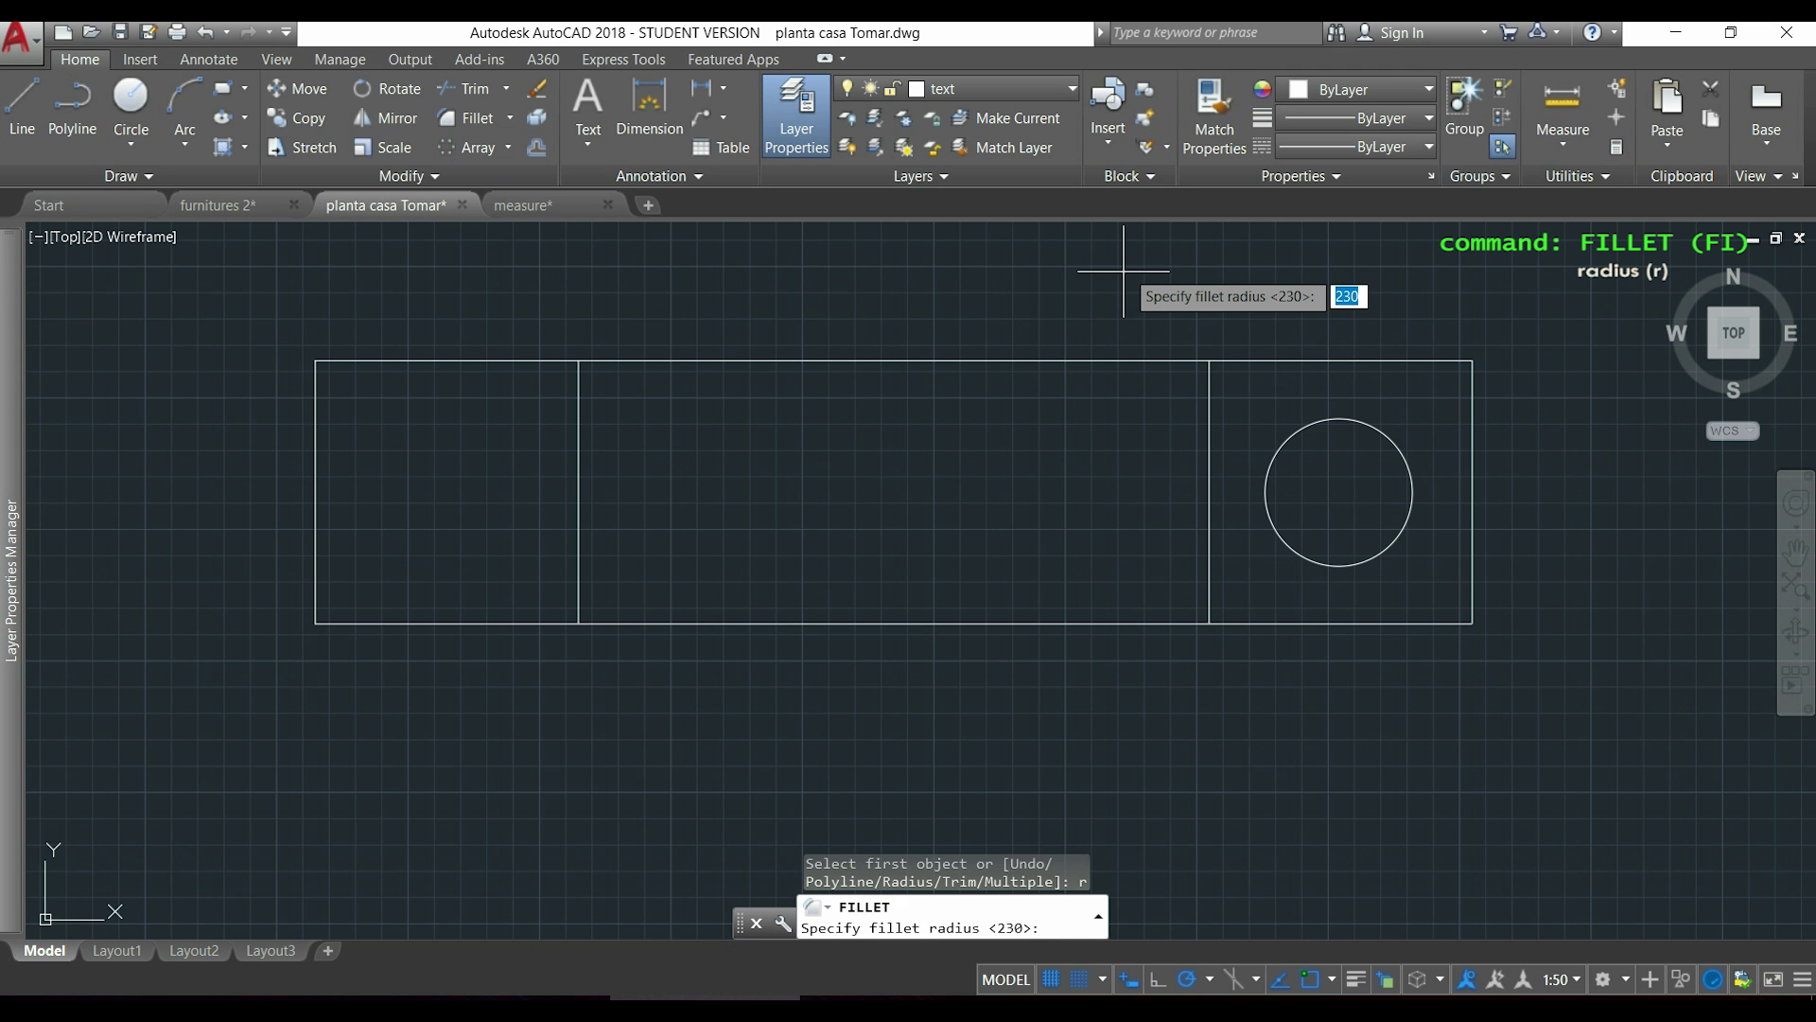
{"action": "type", "text": "50"}
{"action": "key", "text": "Return"}
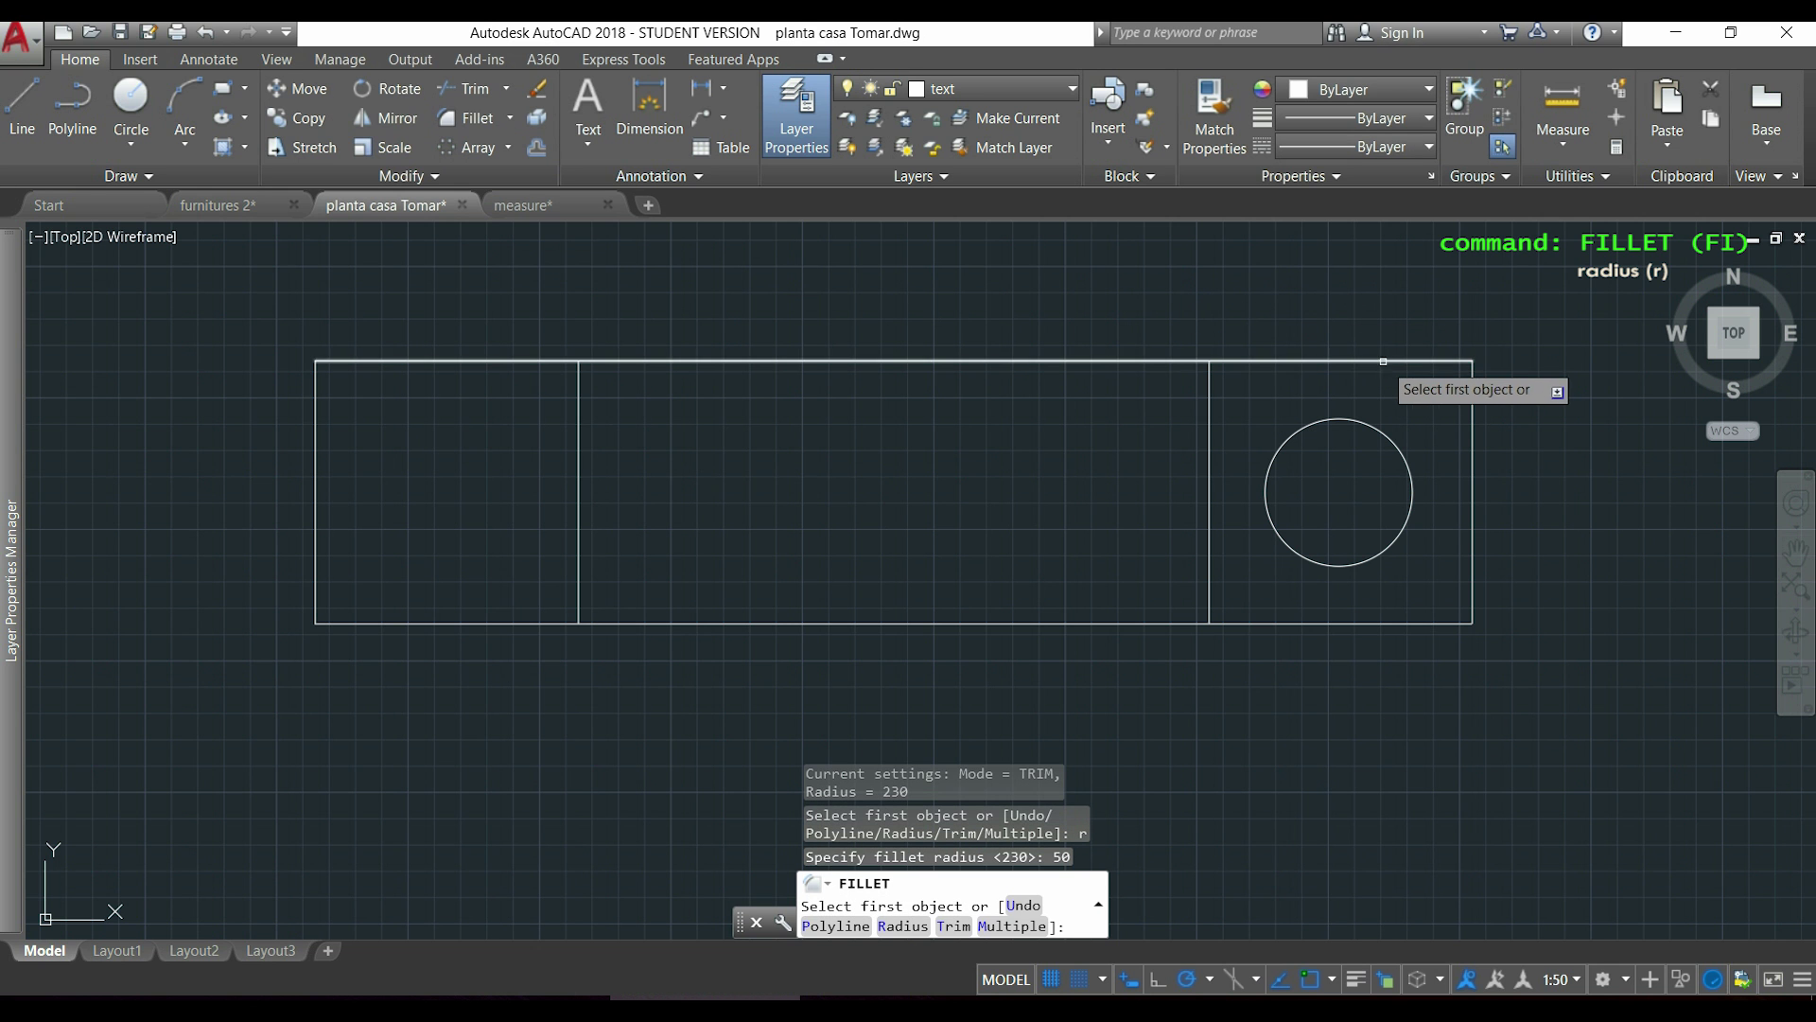
{"action": "left_click", "coordinate": [1391, 363]}
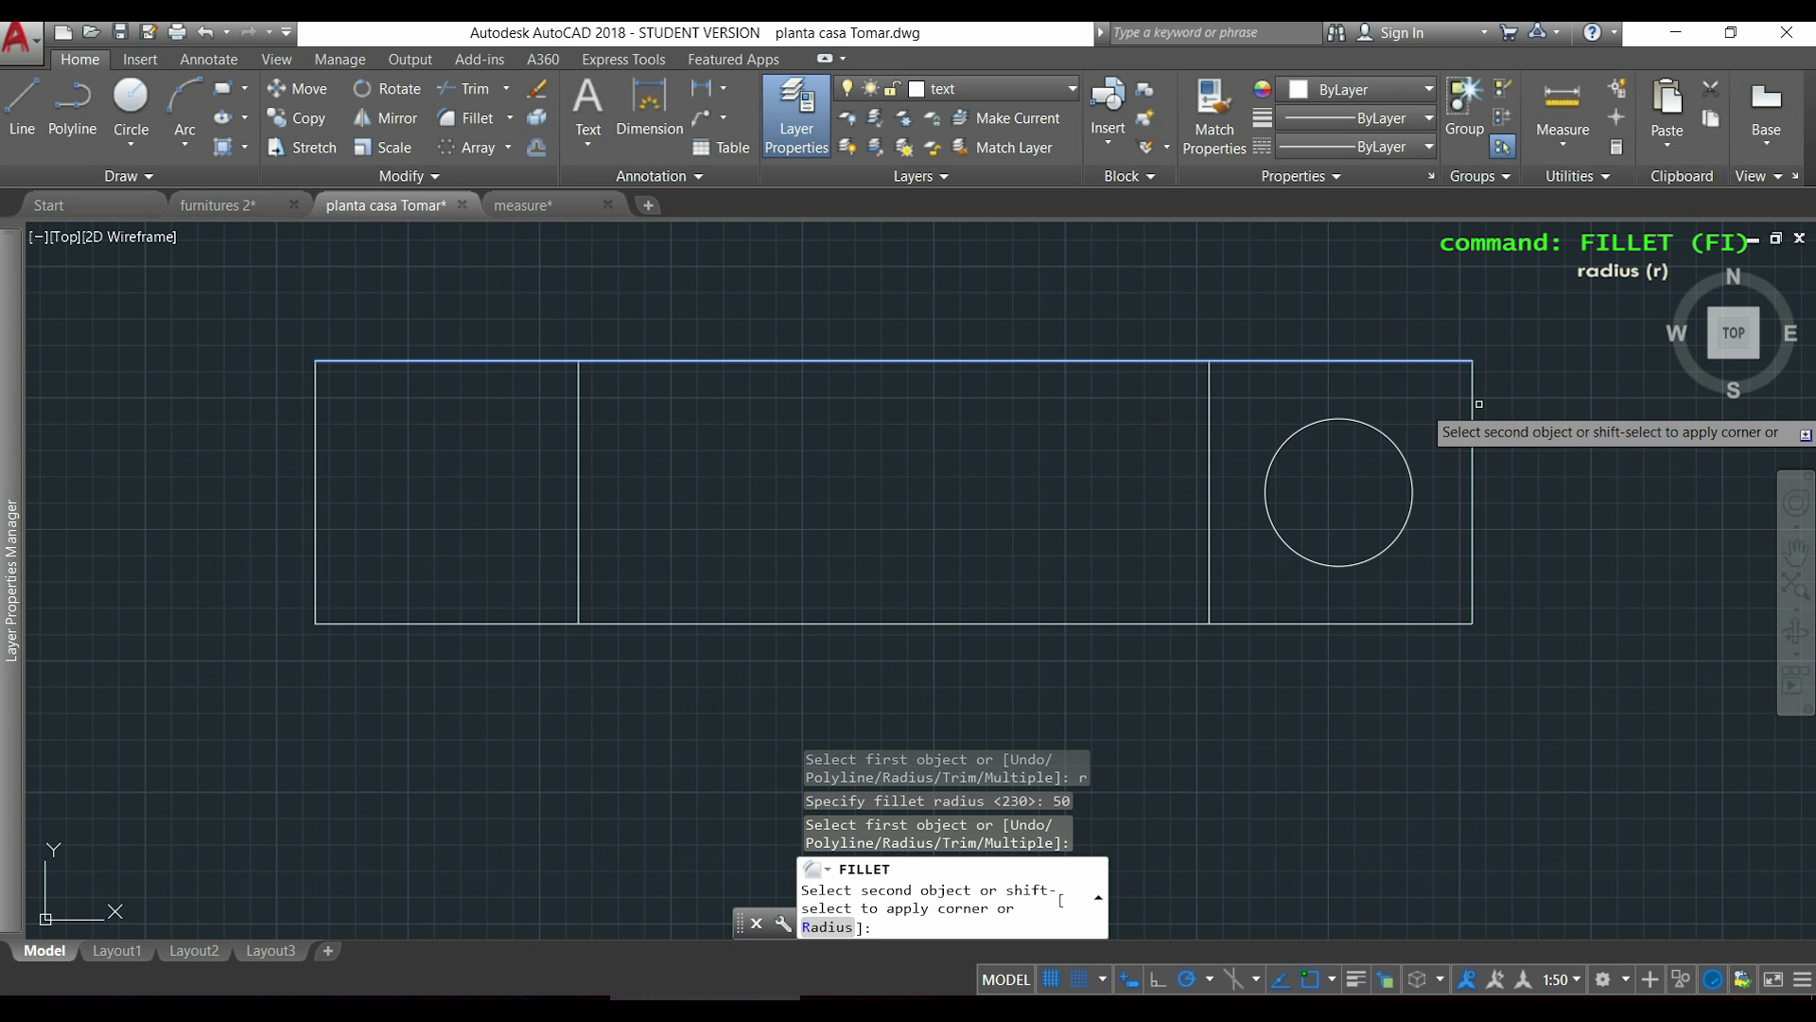
{"action": "left_click", "coordinate": [1475, 404]}
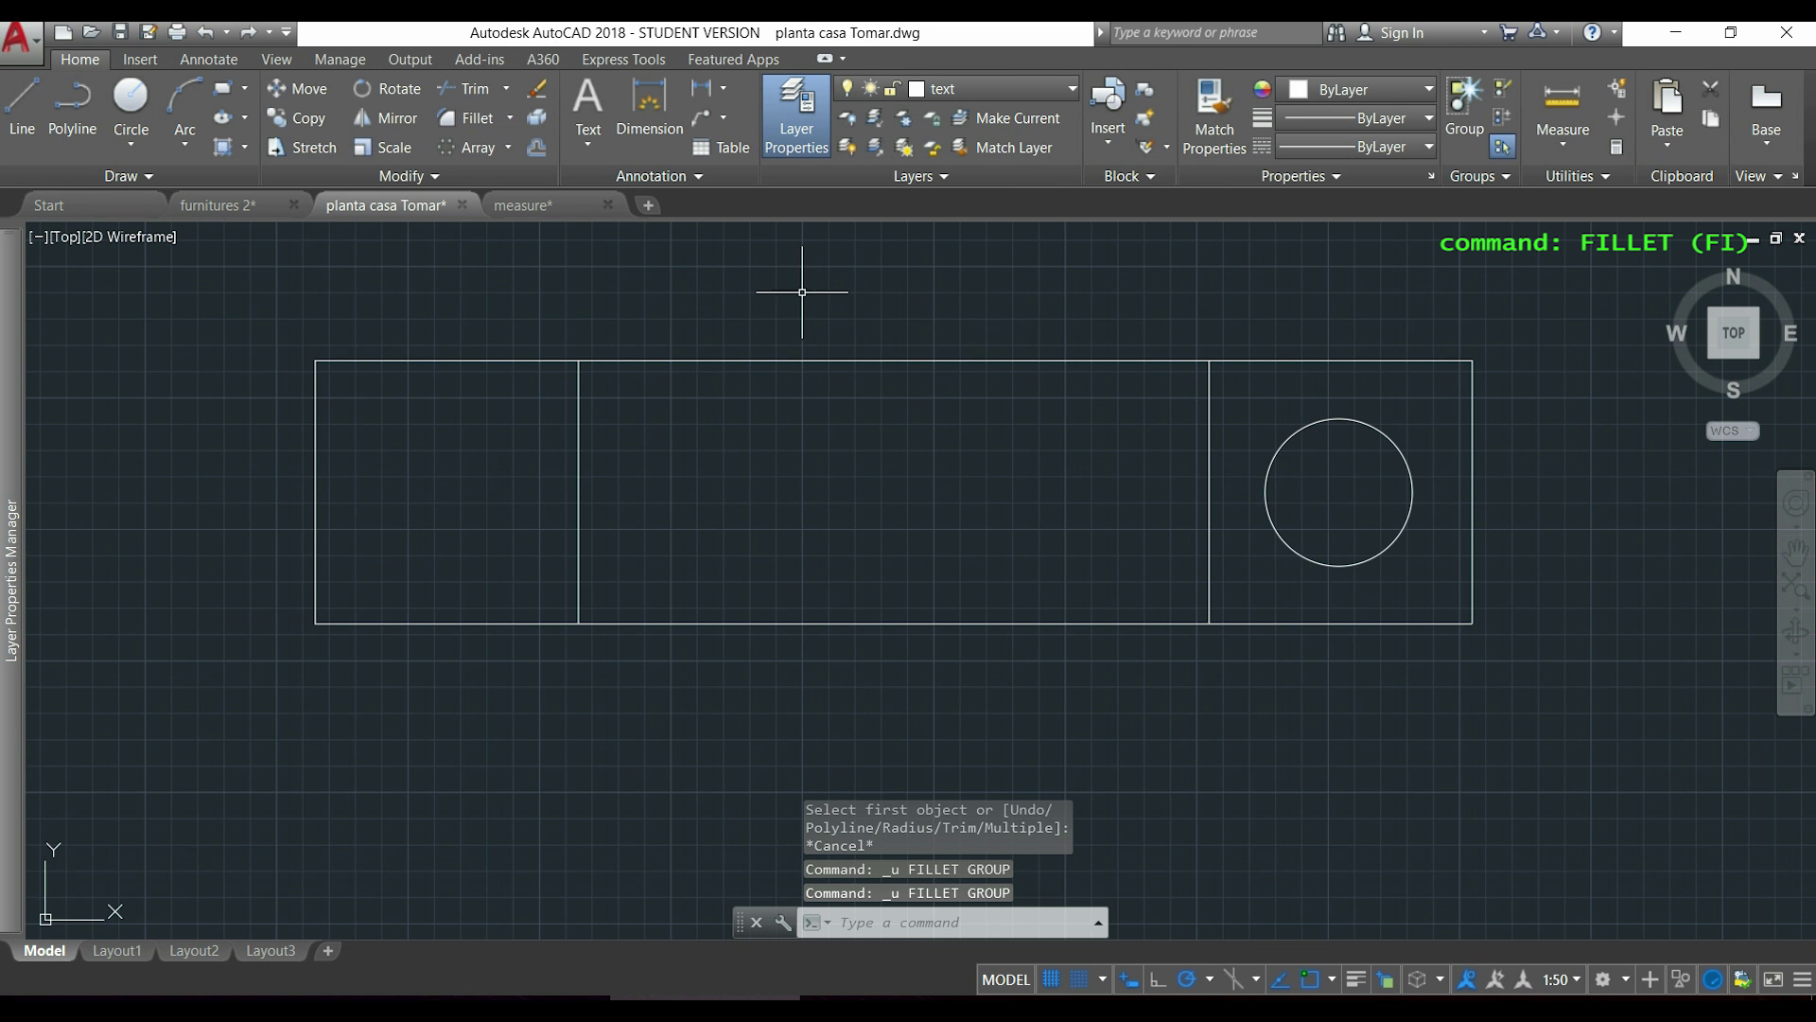
- Begin a fillet with the Polyline option and set its radius to 100
{"action": "left_click", "coordinate": [459, 121]}
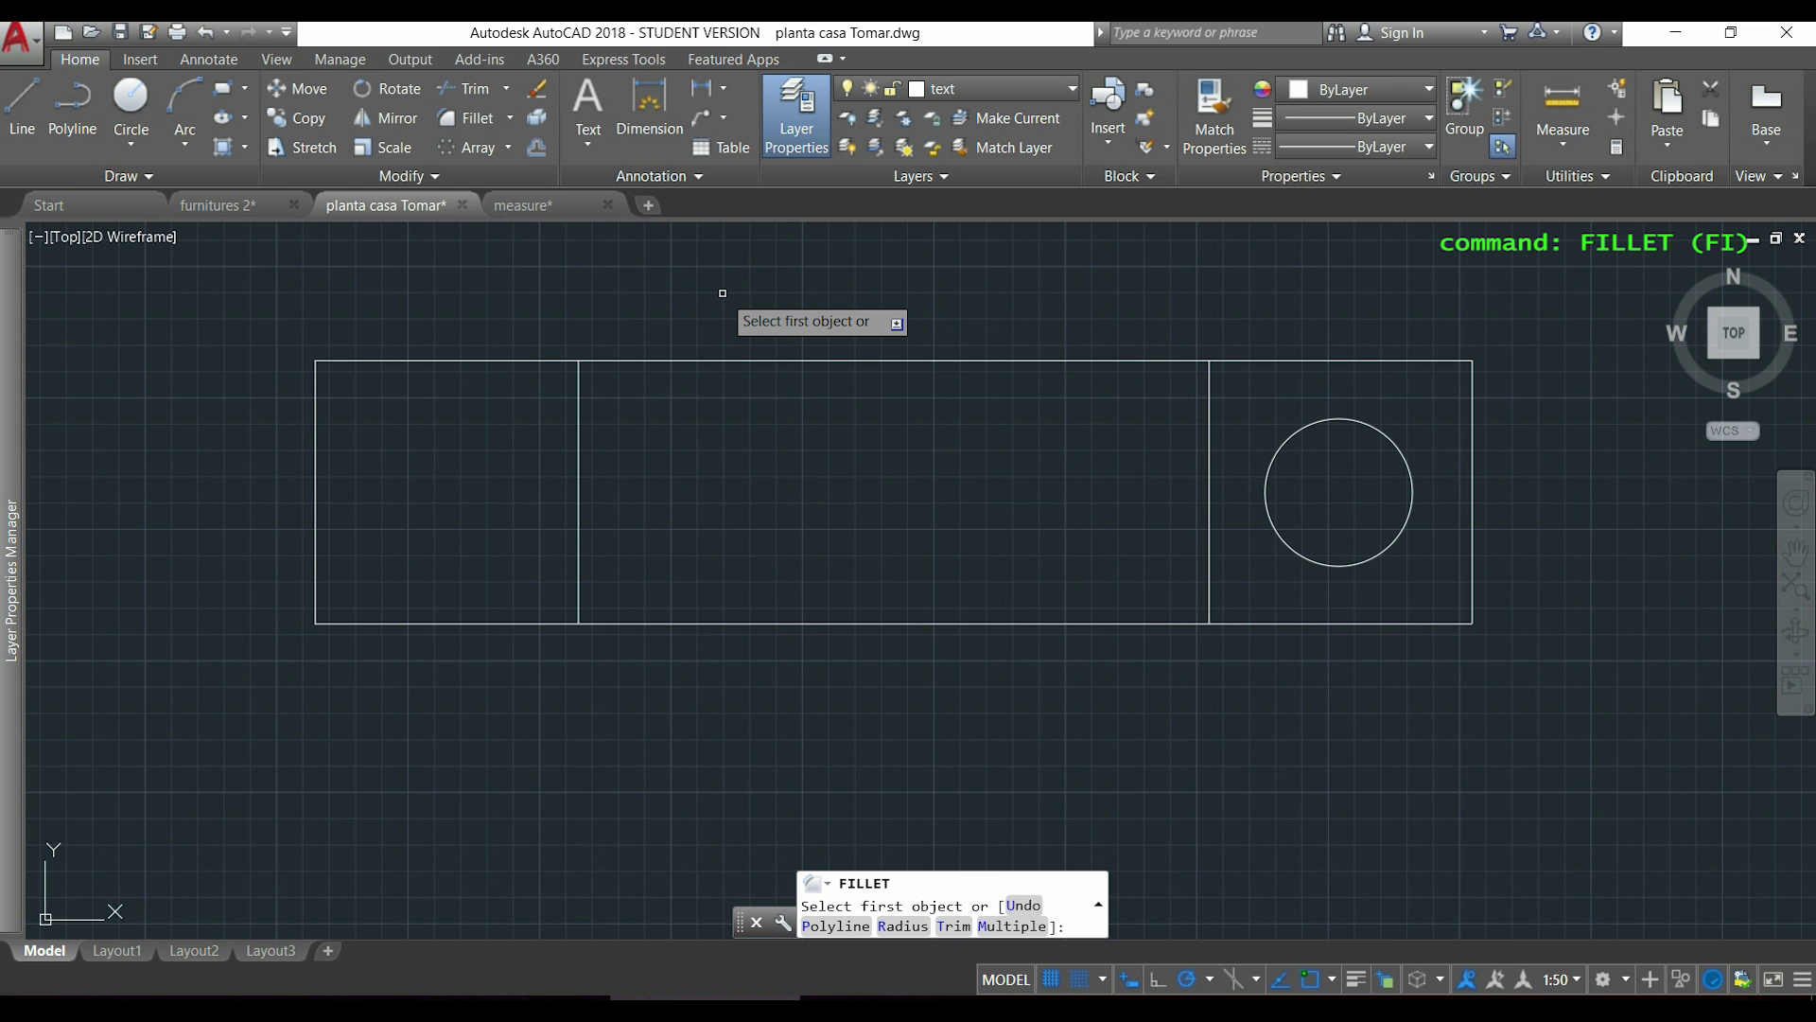
{"action": "type", "text": "p"}
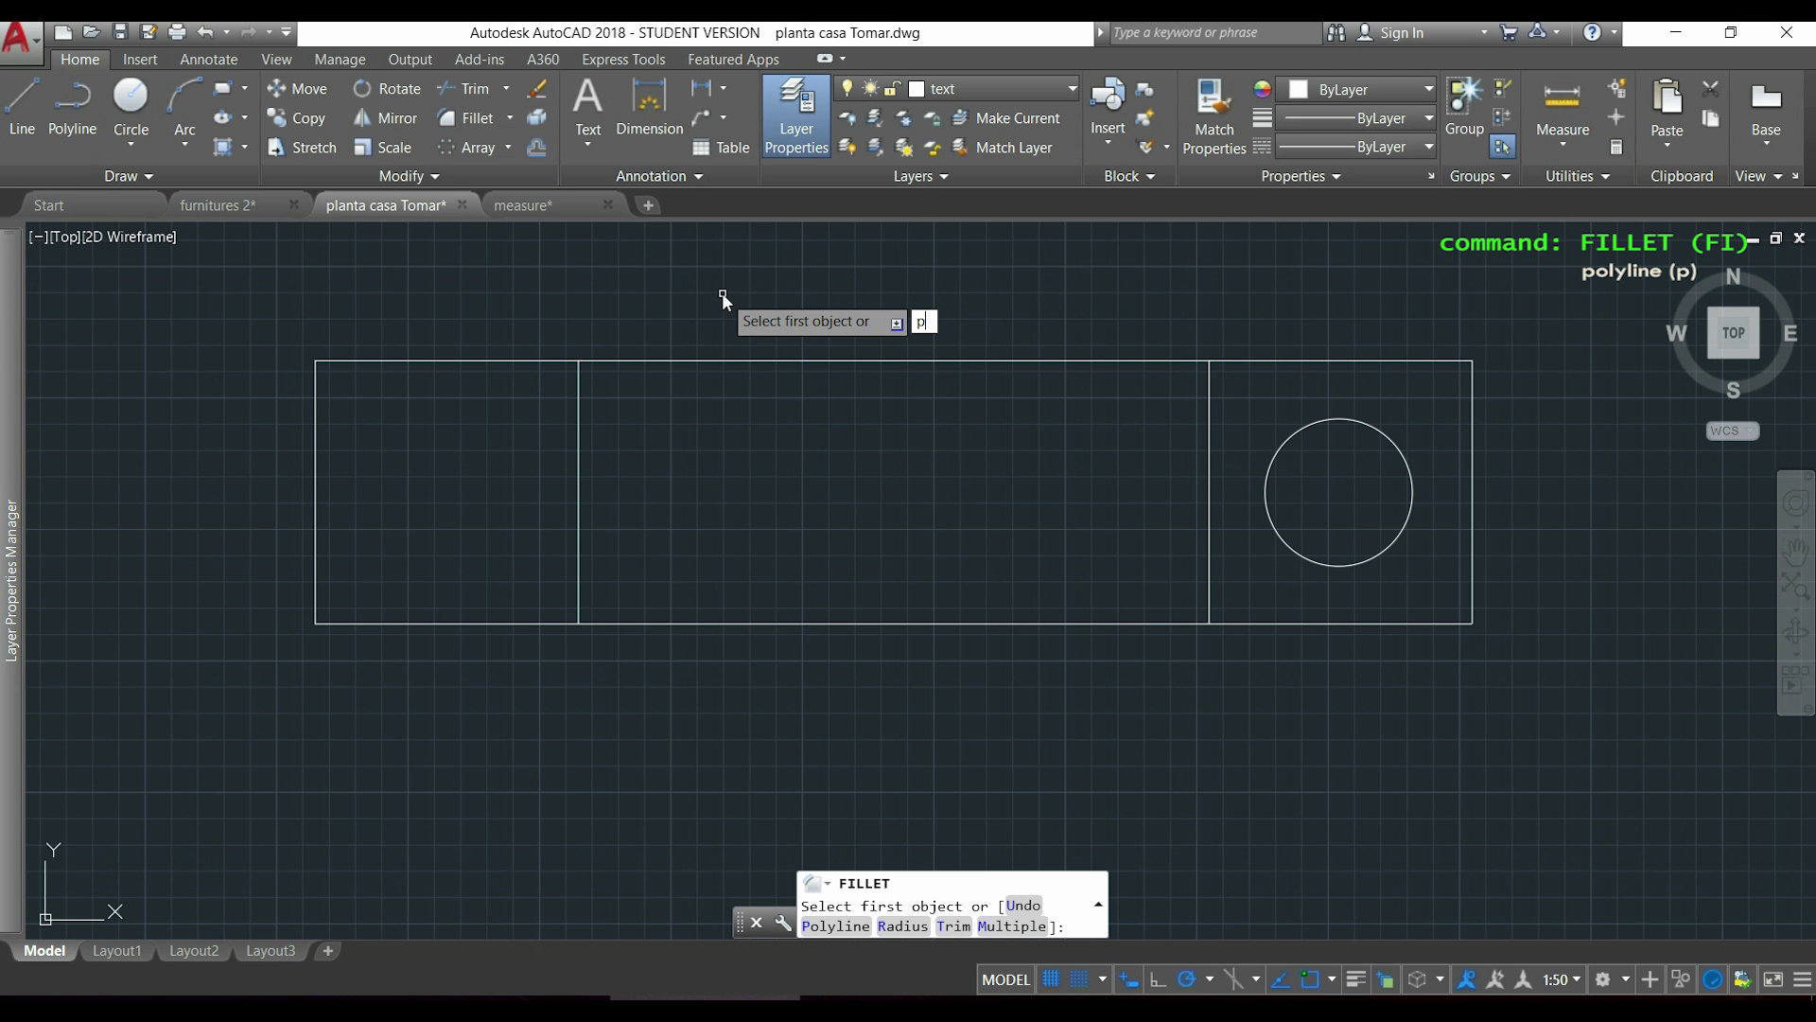
{"action": "key", "text": "Return"}
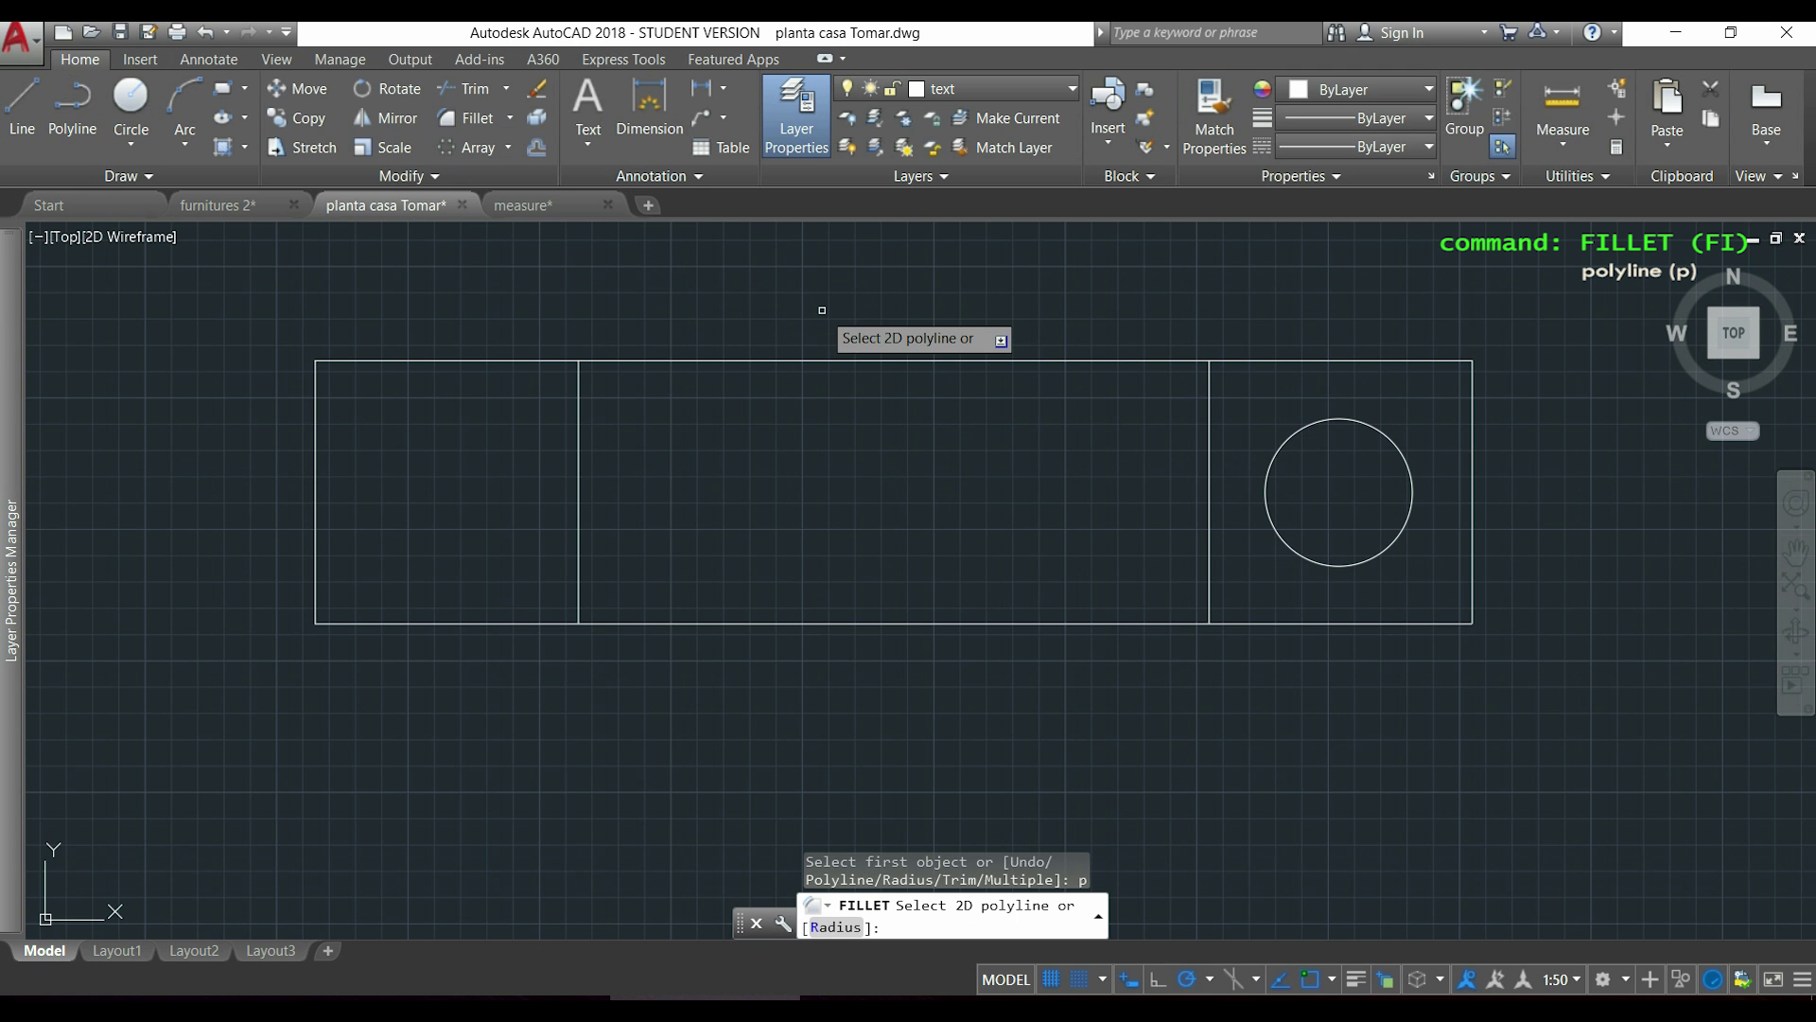
{"action": "type", "text": "r"}
{"action": "key", "text": "Return"}
{"action": "type", "text": "100"}
{"action": "key", "text": "Return"}
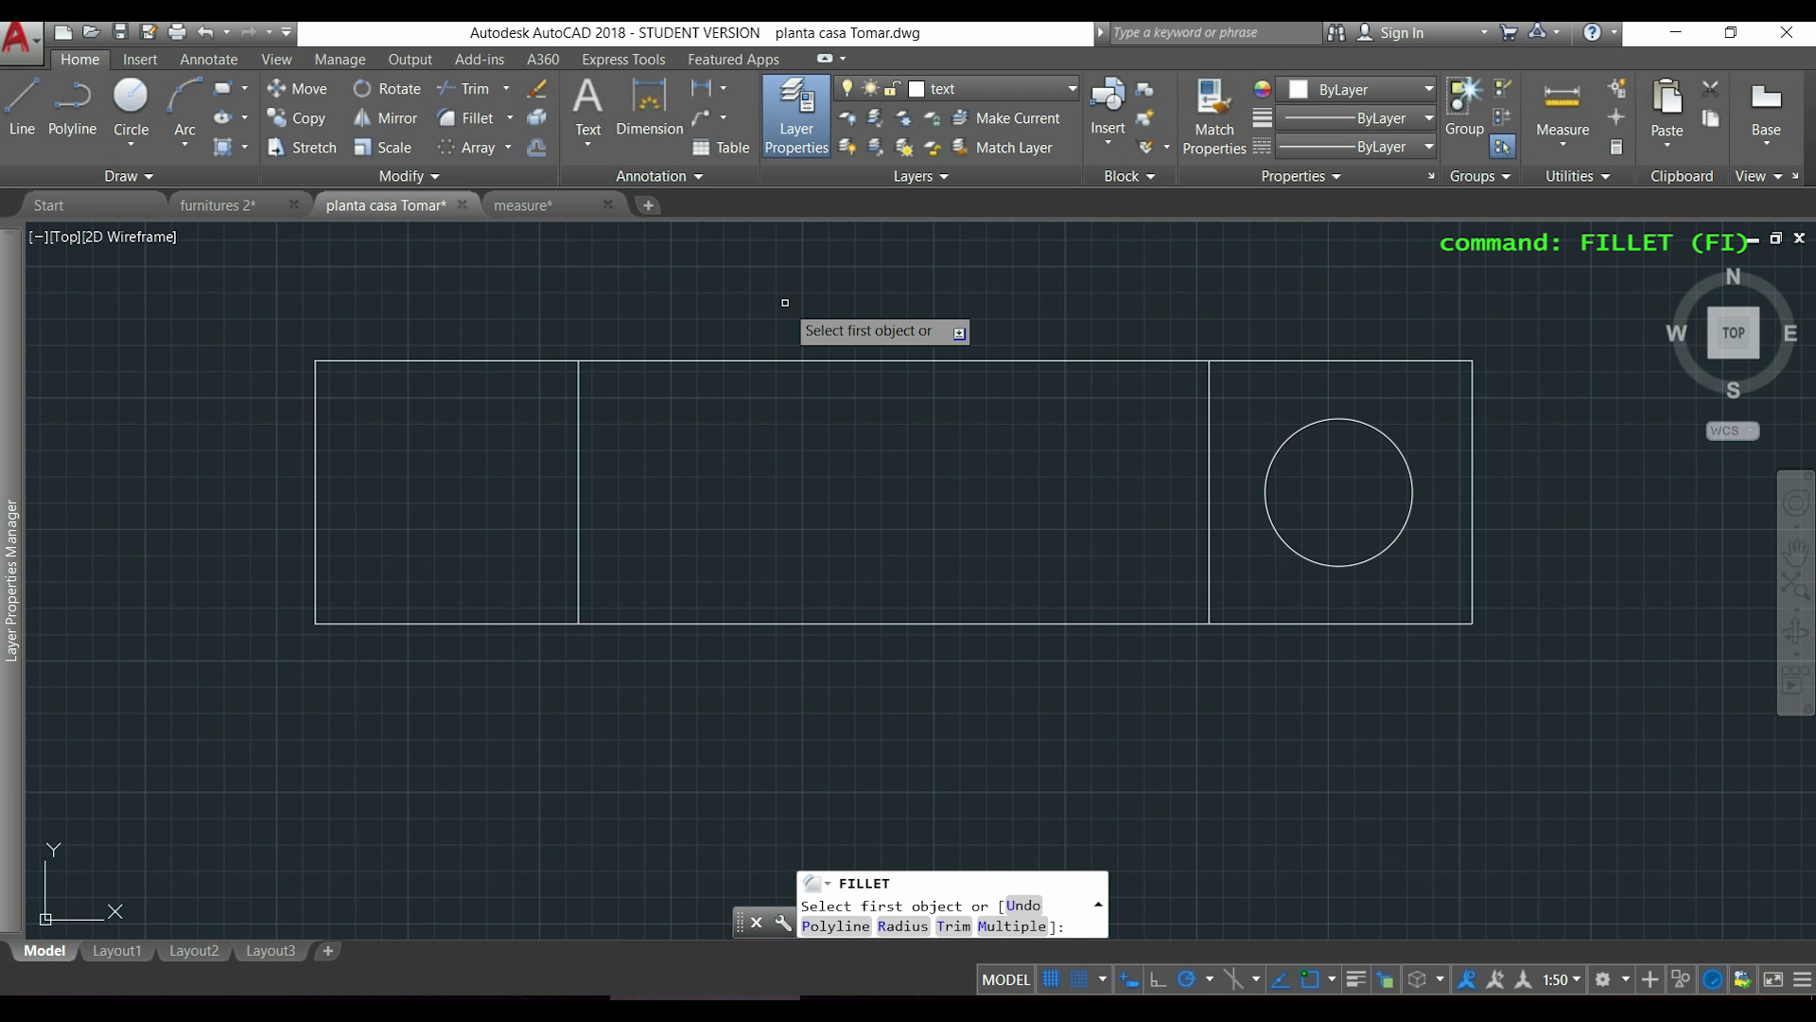
- Fillet the rectangle's upper-right corner between its top and right edges in No trim mode
{"action": "type", "text": "t"}
{"action": "key", "text": "Return"}
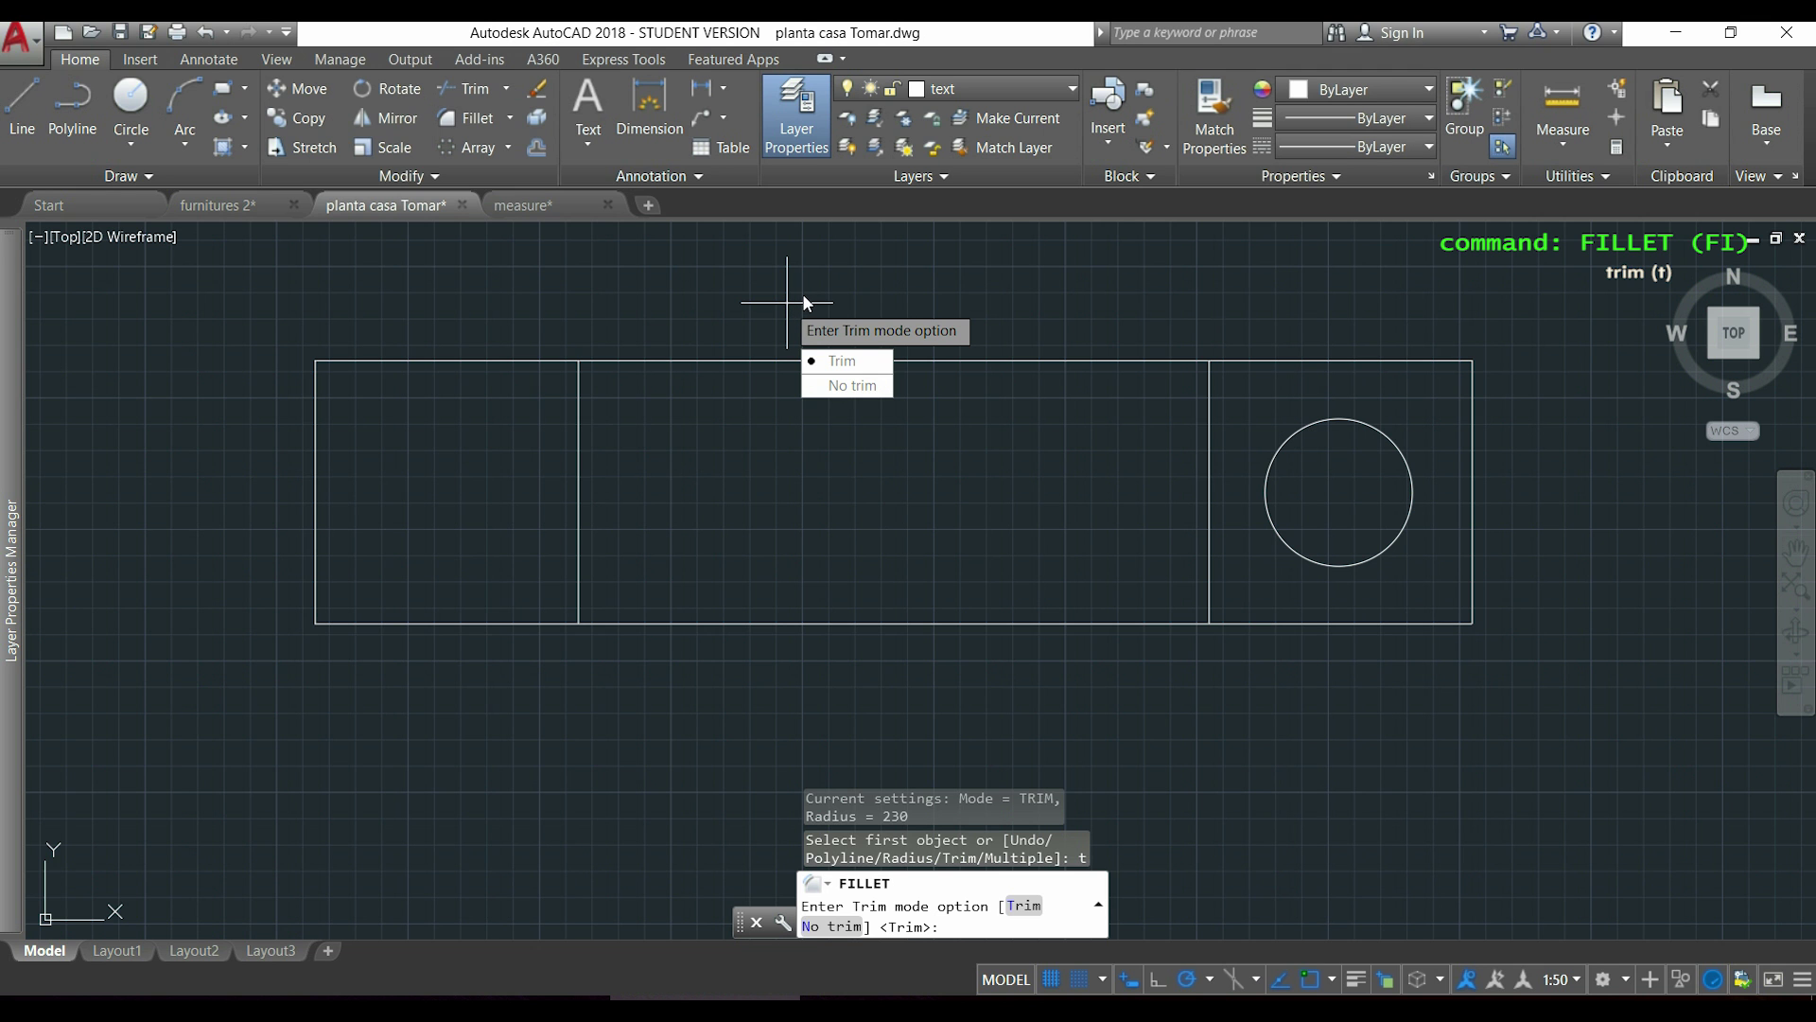
{"action": "left_click", "coordinate": [877, 395]}
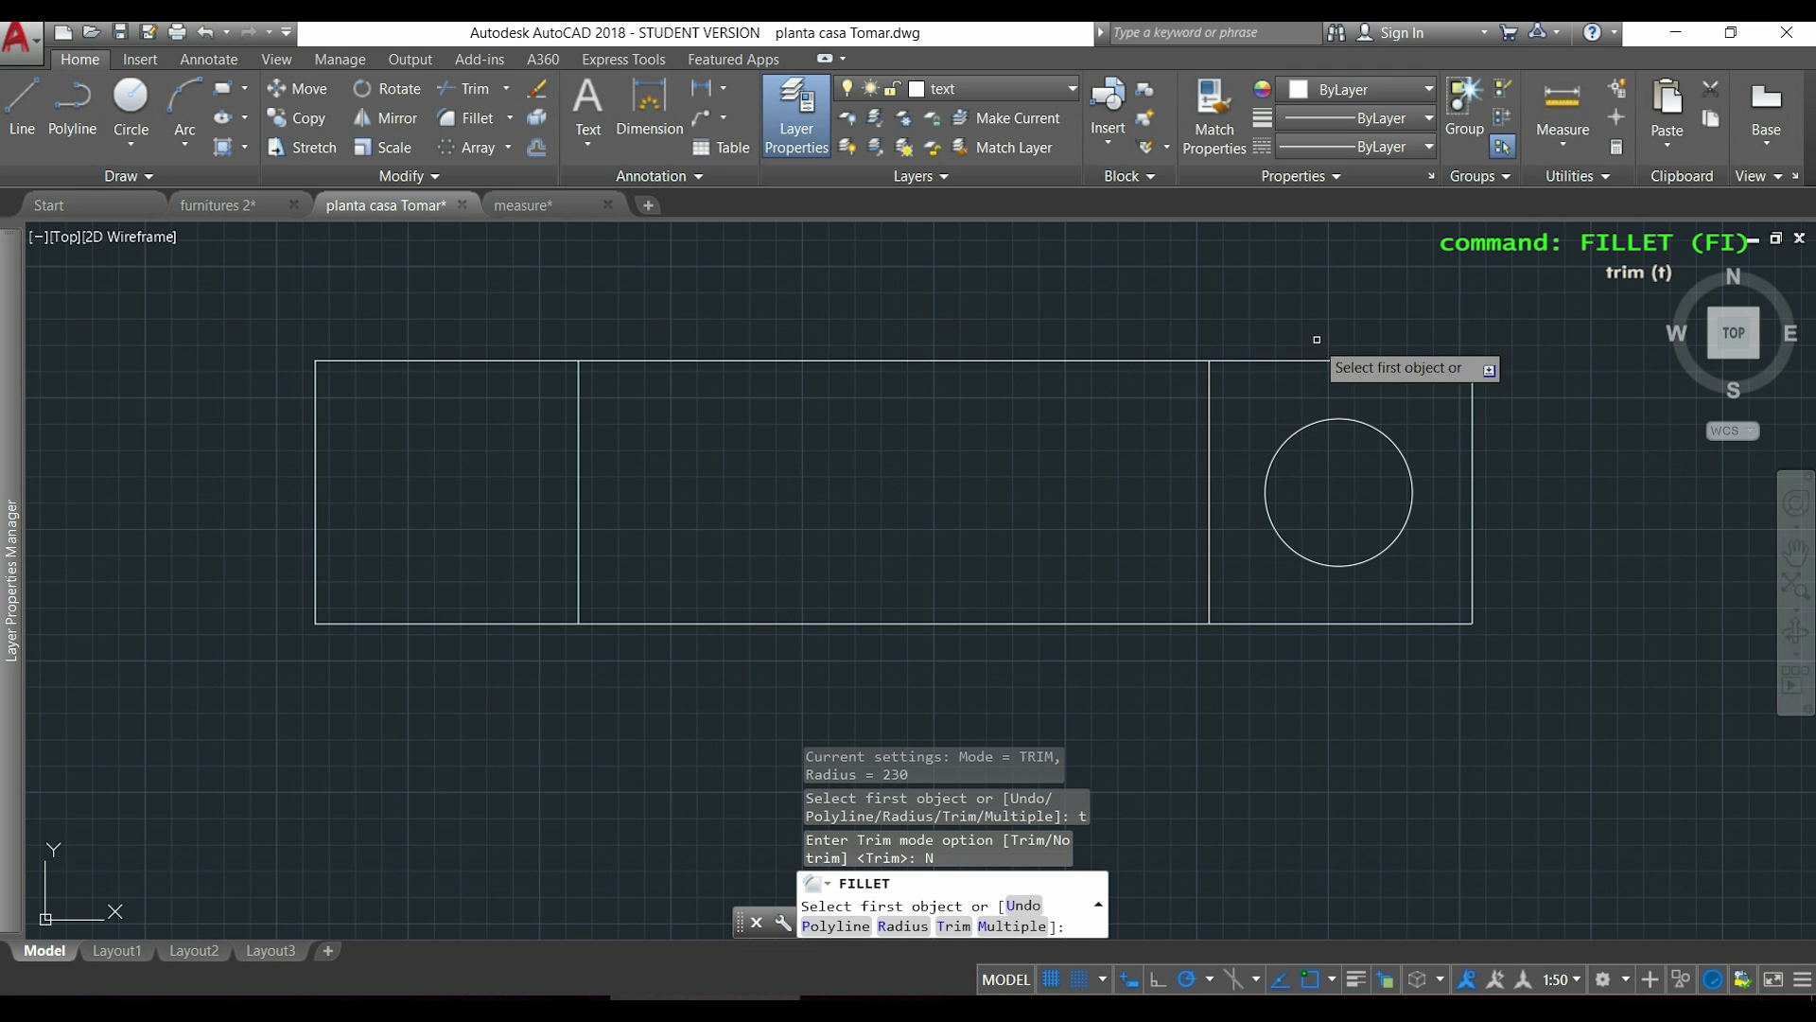
{"action": "left_click", "coordinate": [1391, 361]}
{"action": "left_click", "coordinate": [1472, 402]}
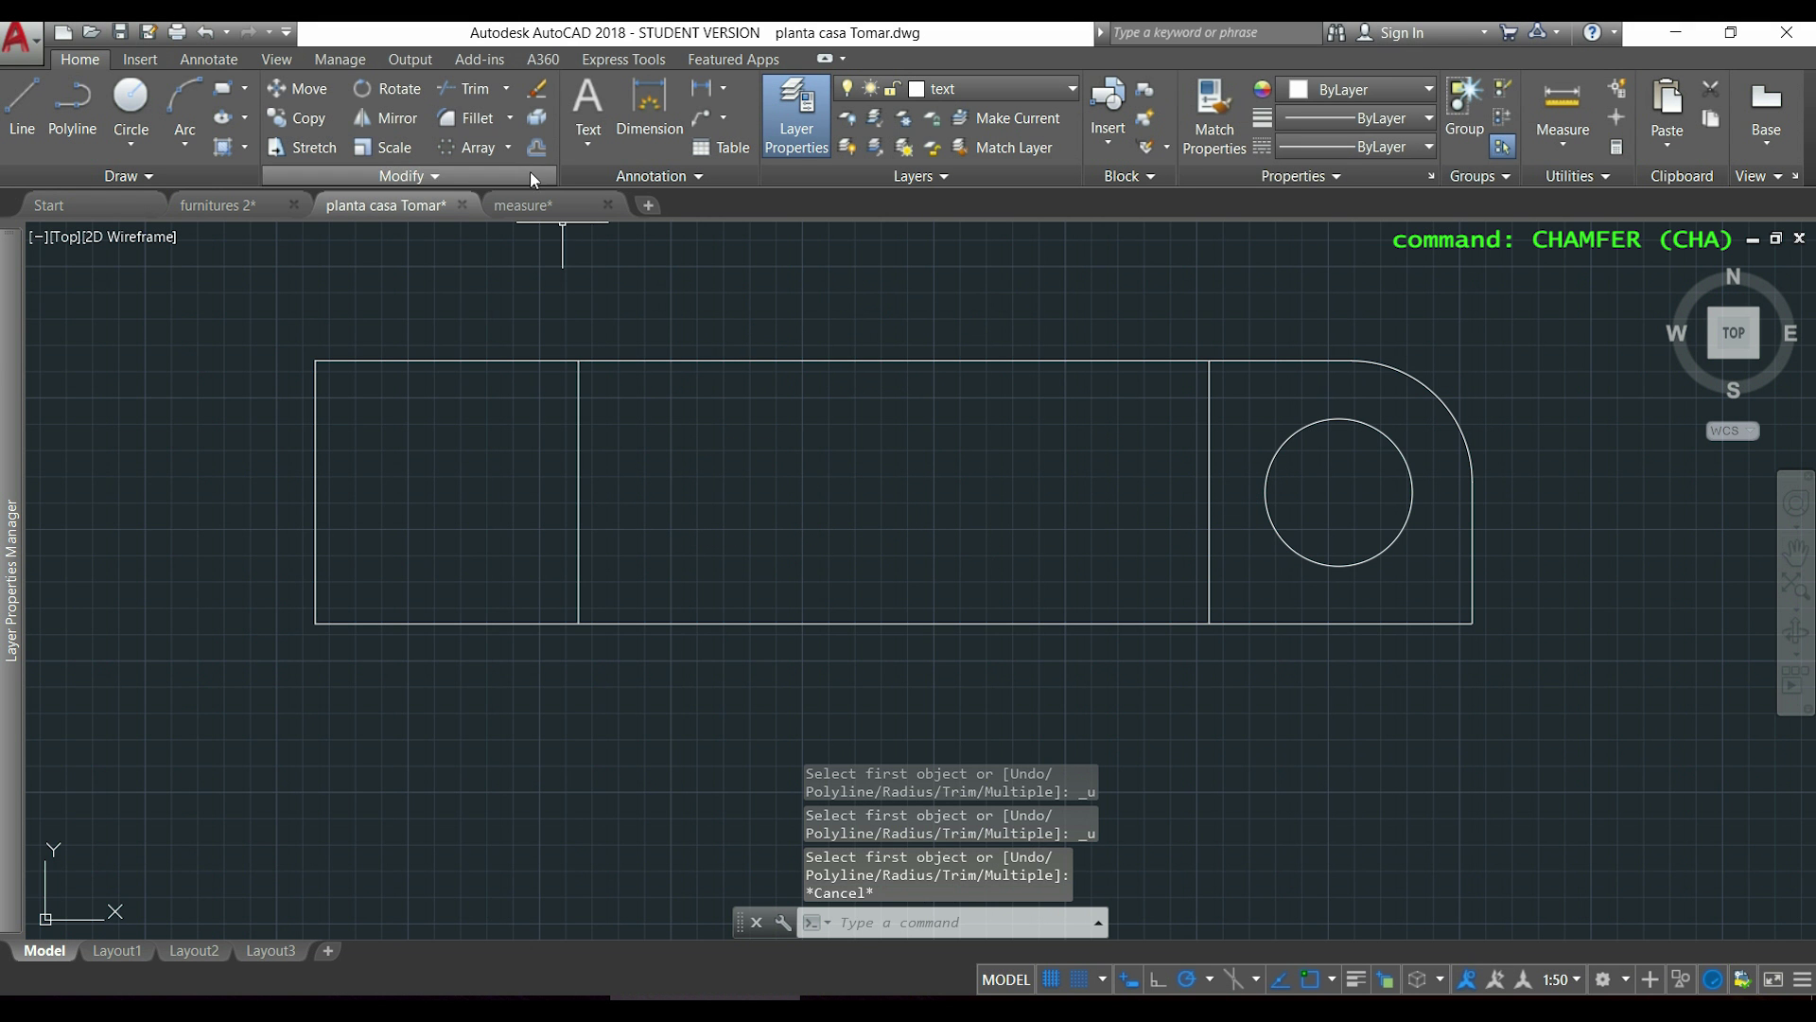
- Chamfer the rectangle's lower-left corner with distances of 250 along the bottom edge and 200 along the left edge
{"action": "left_click", "coordinate": [509, 116]}
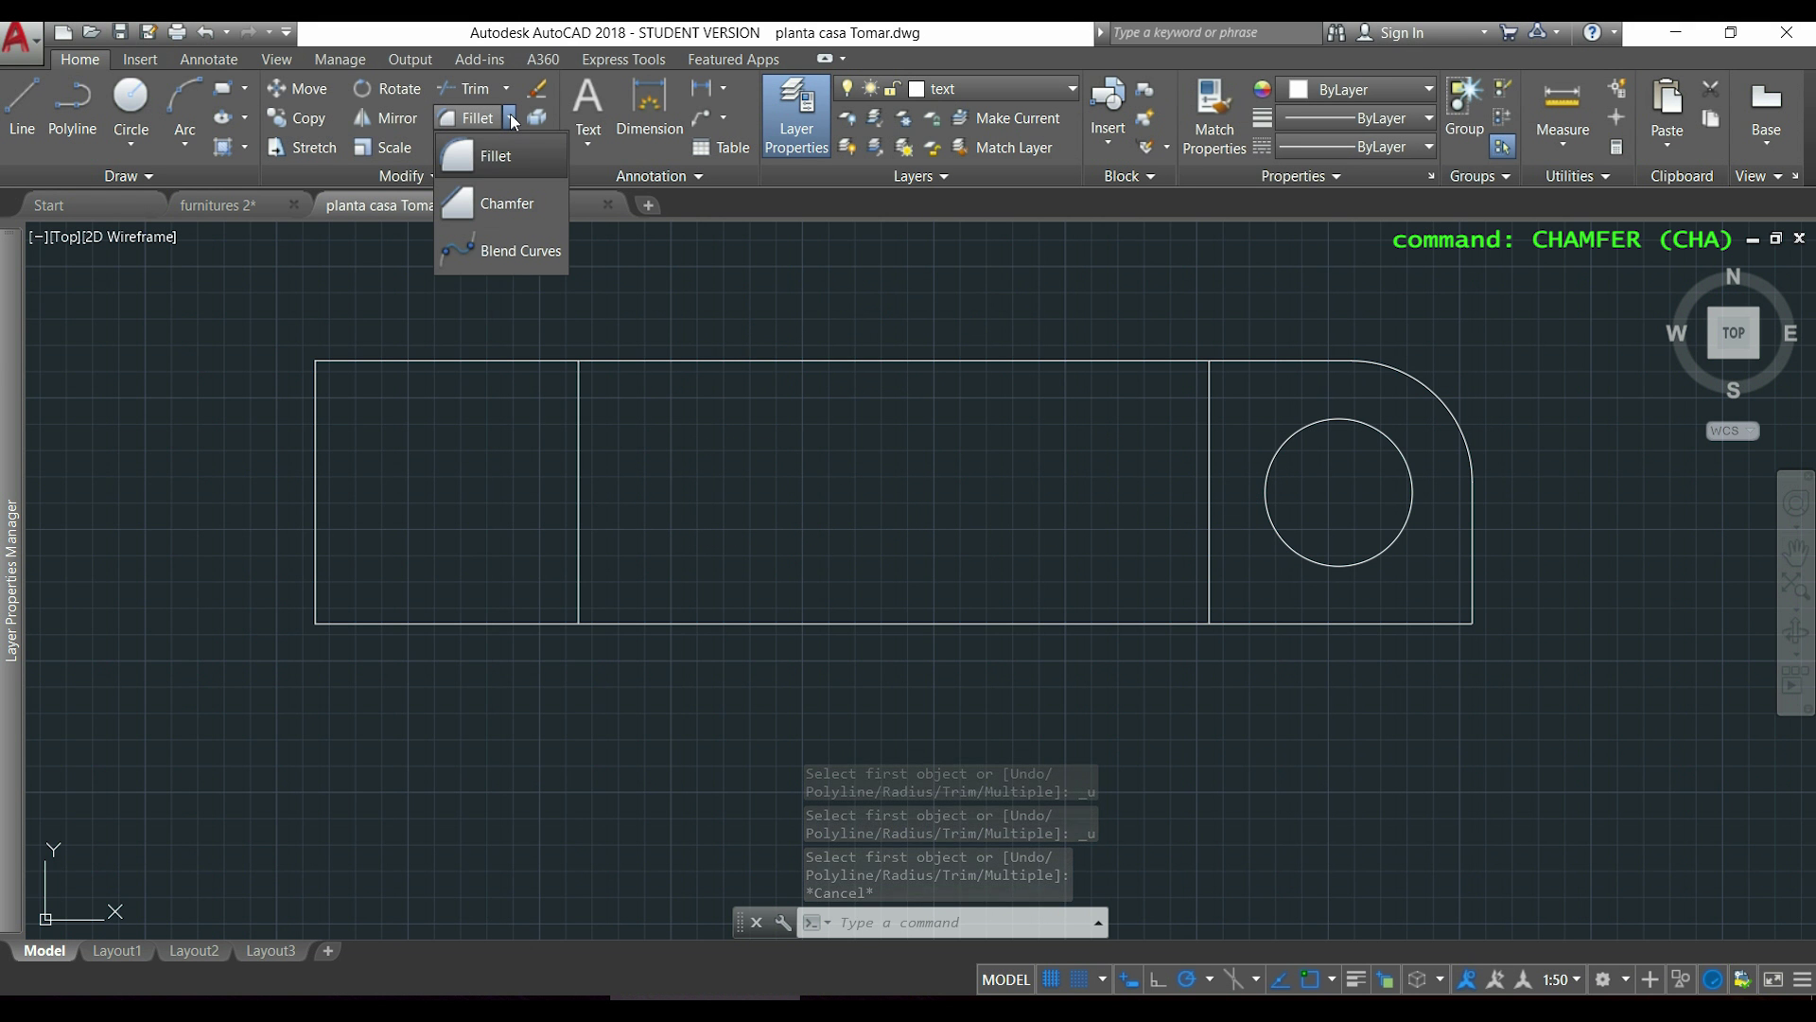
{"action": "left_click", "coordinate": [519, 212]}
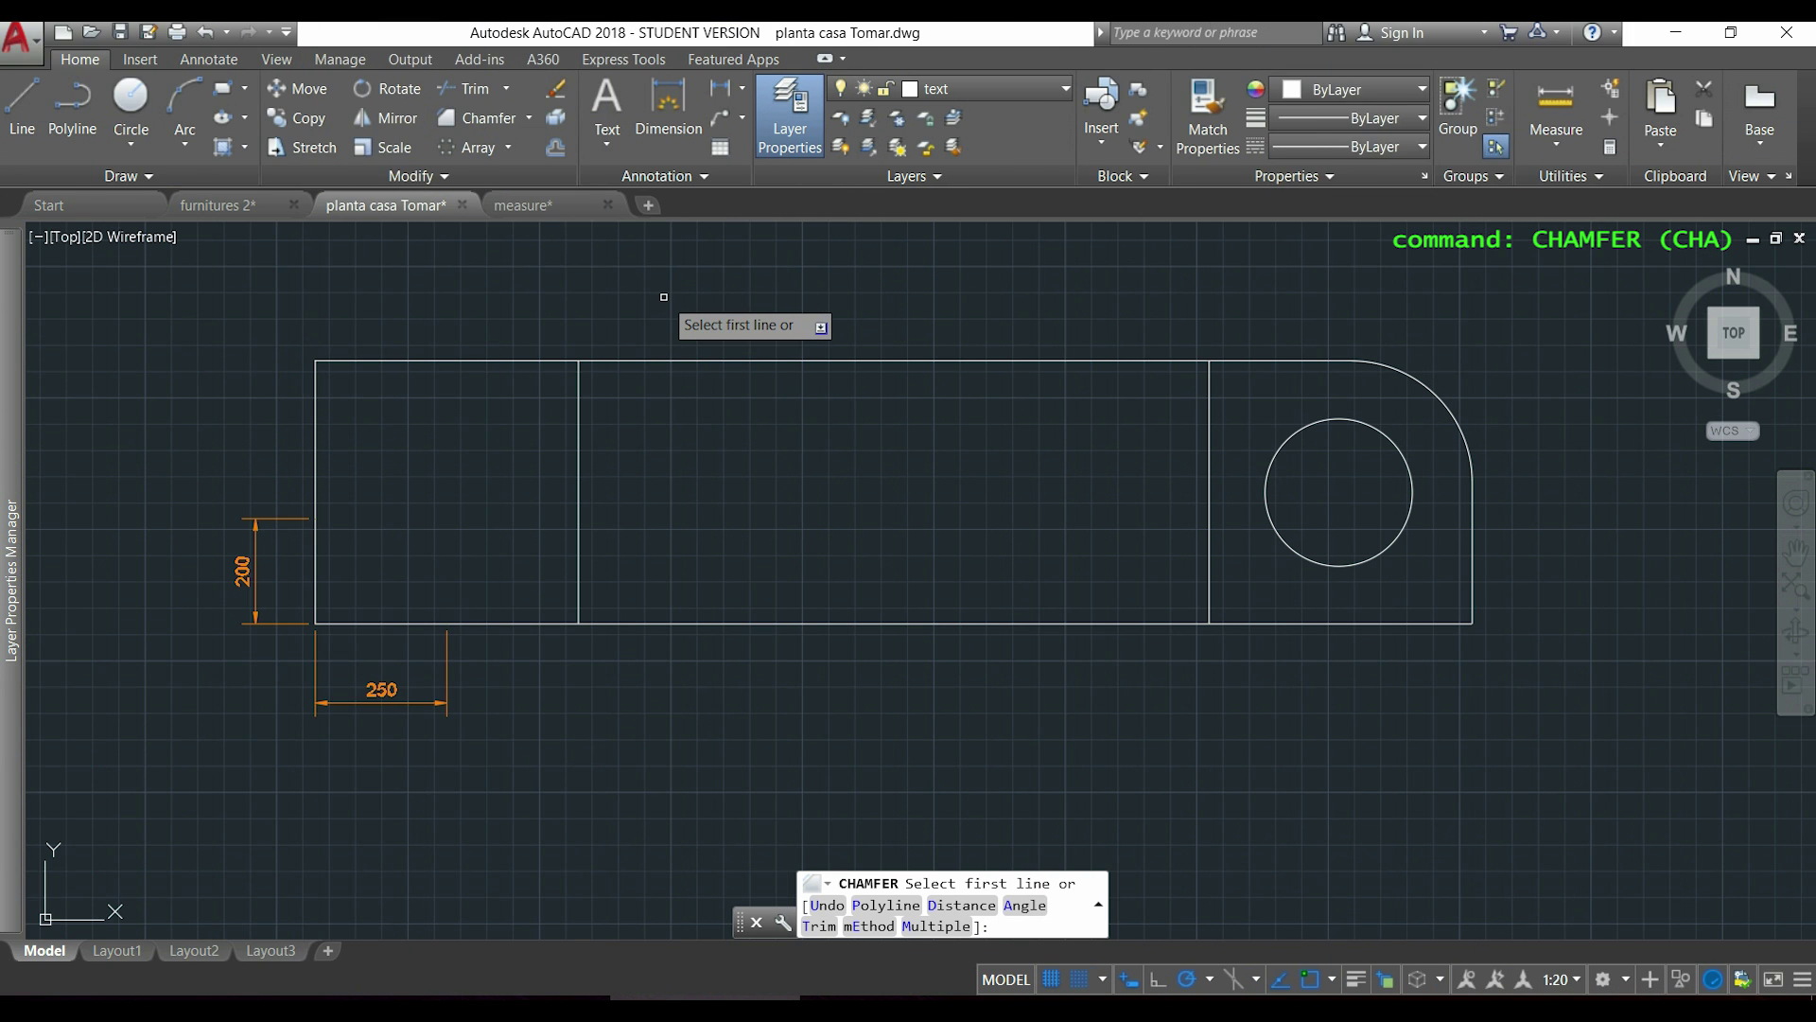
{"action": "type", "text": "d"}
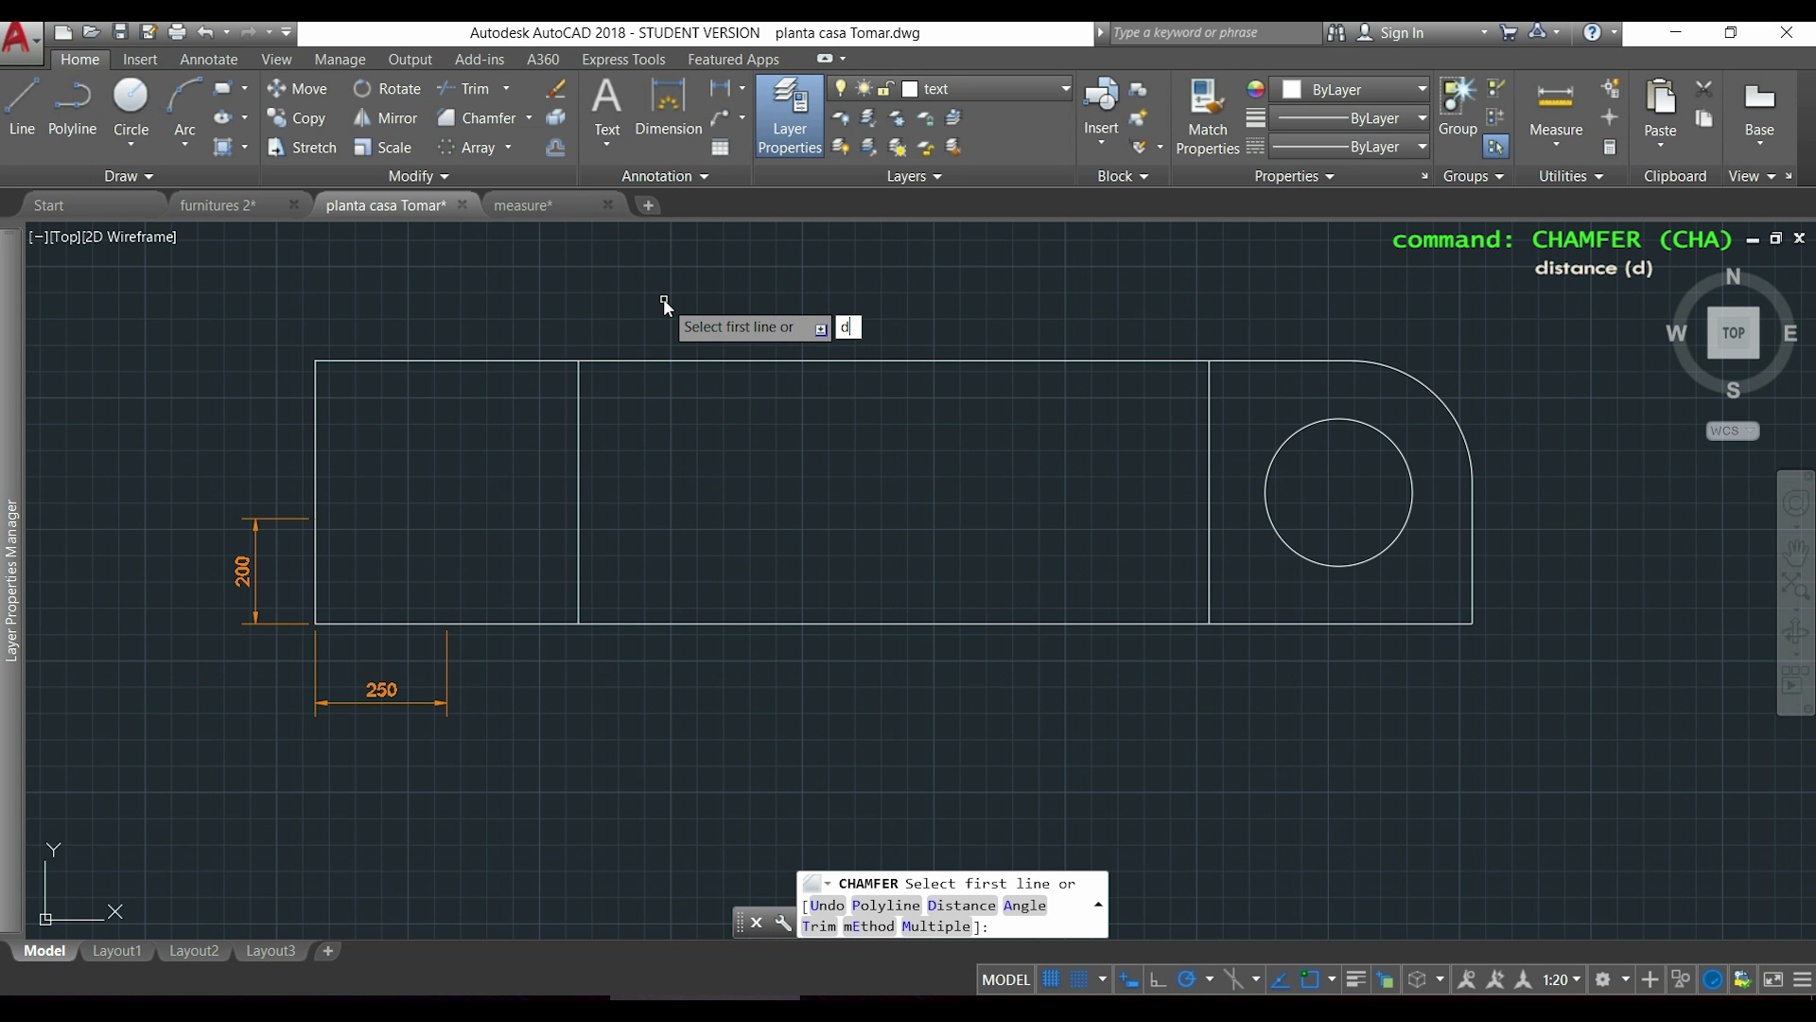
{"action": "key", "text": "Return"}
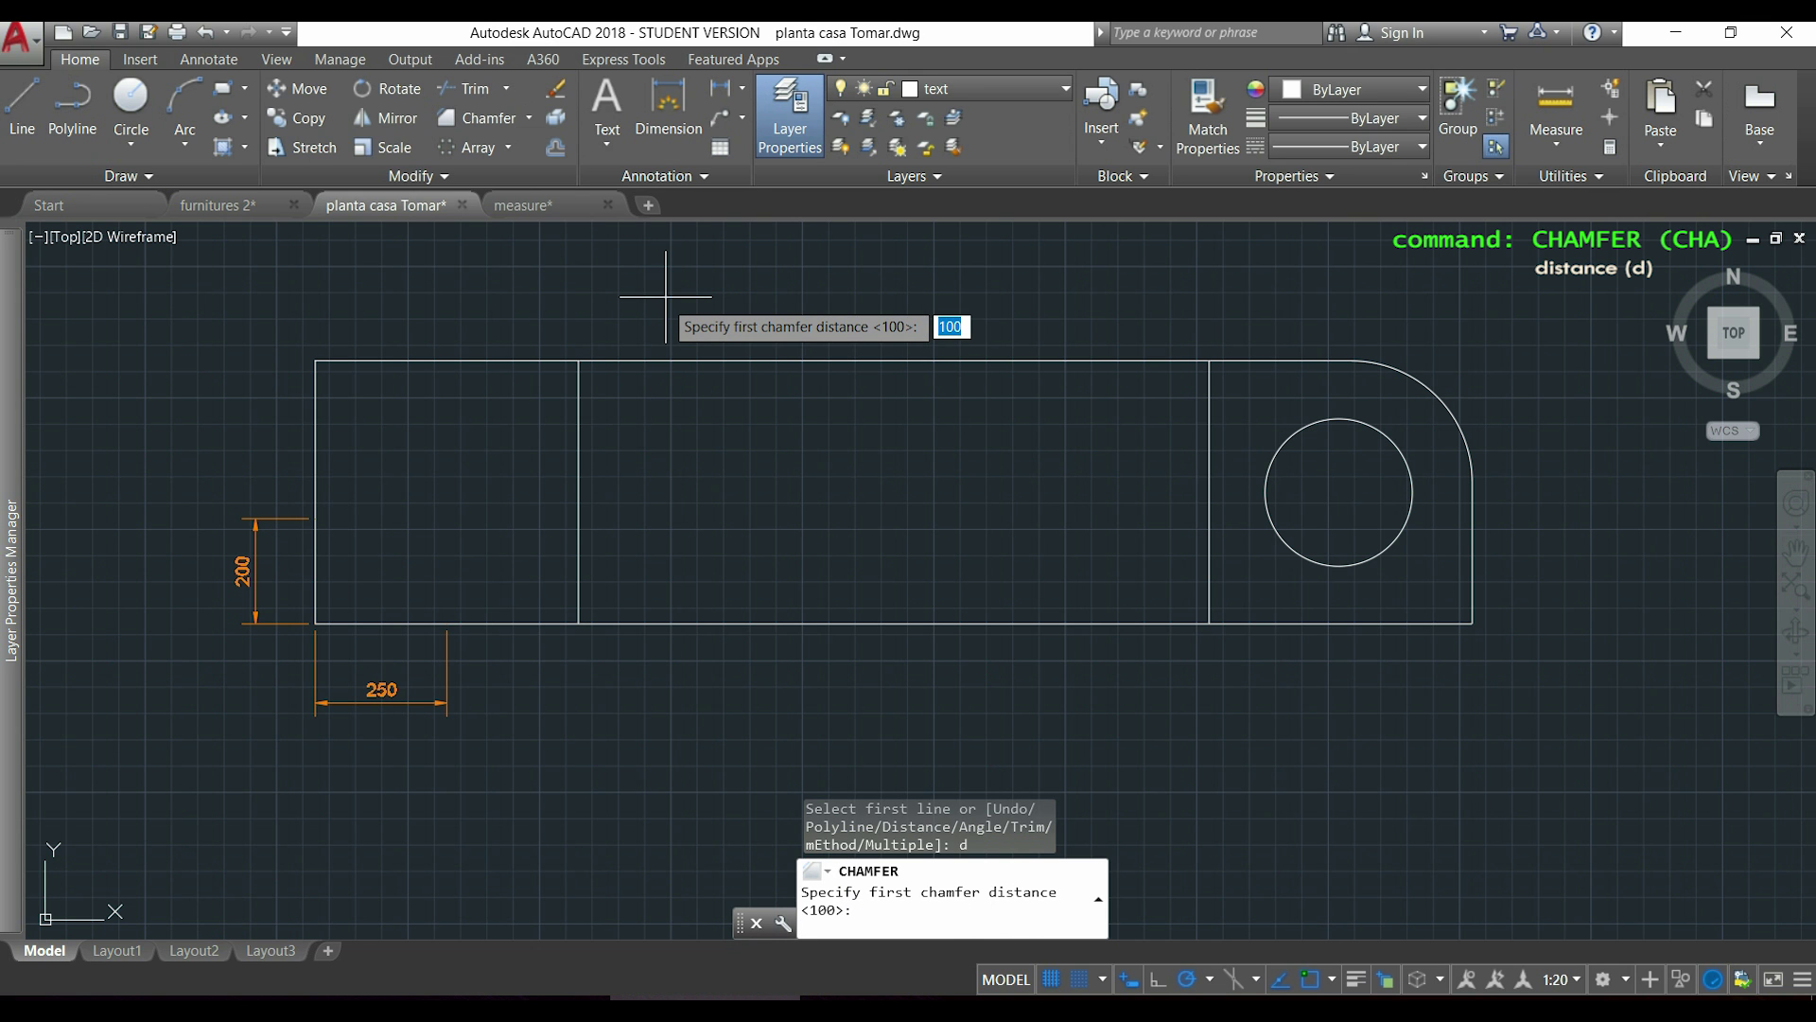
{"action": "type", "text": "250"}
{"action": "key", "text": "Return"}
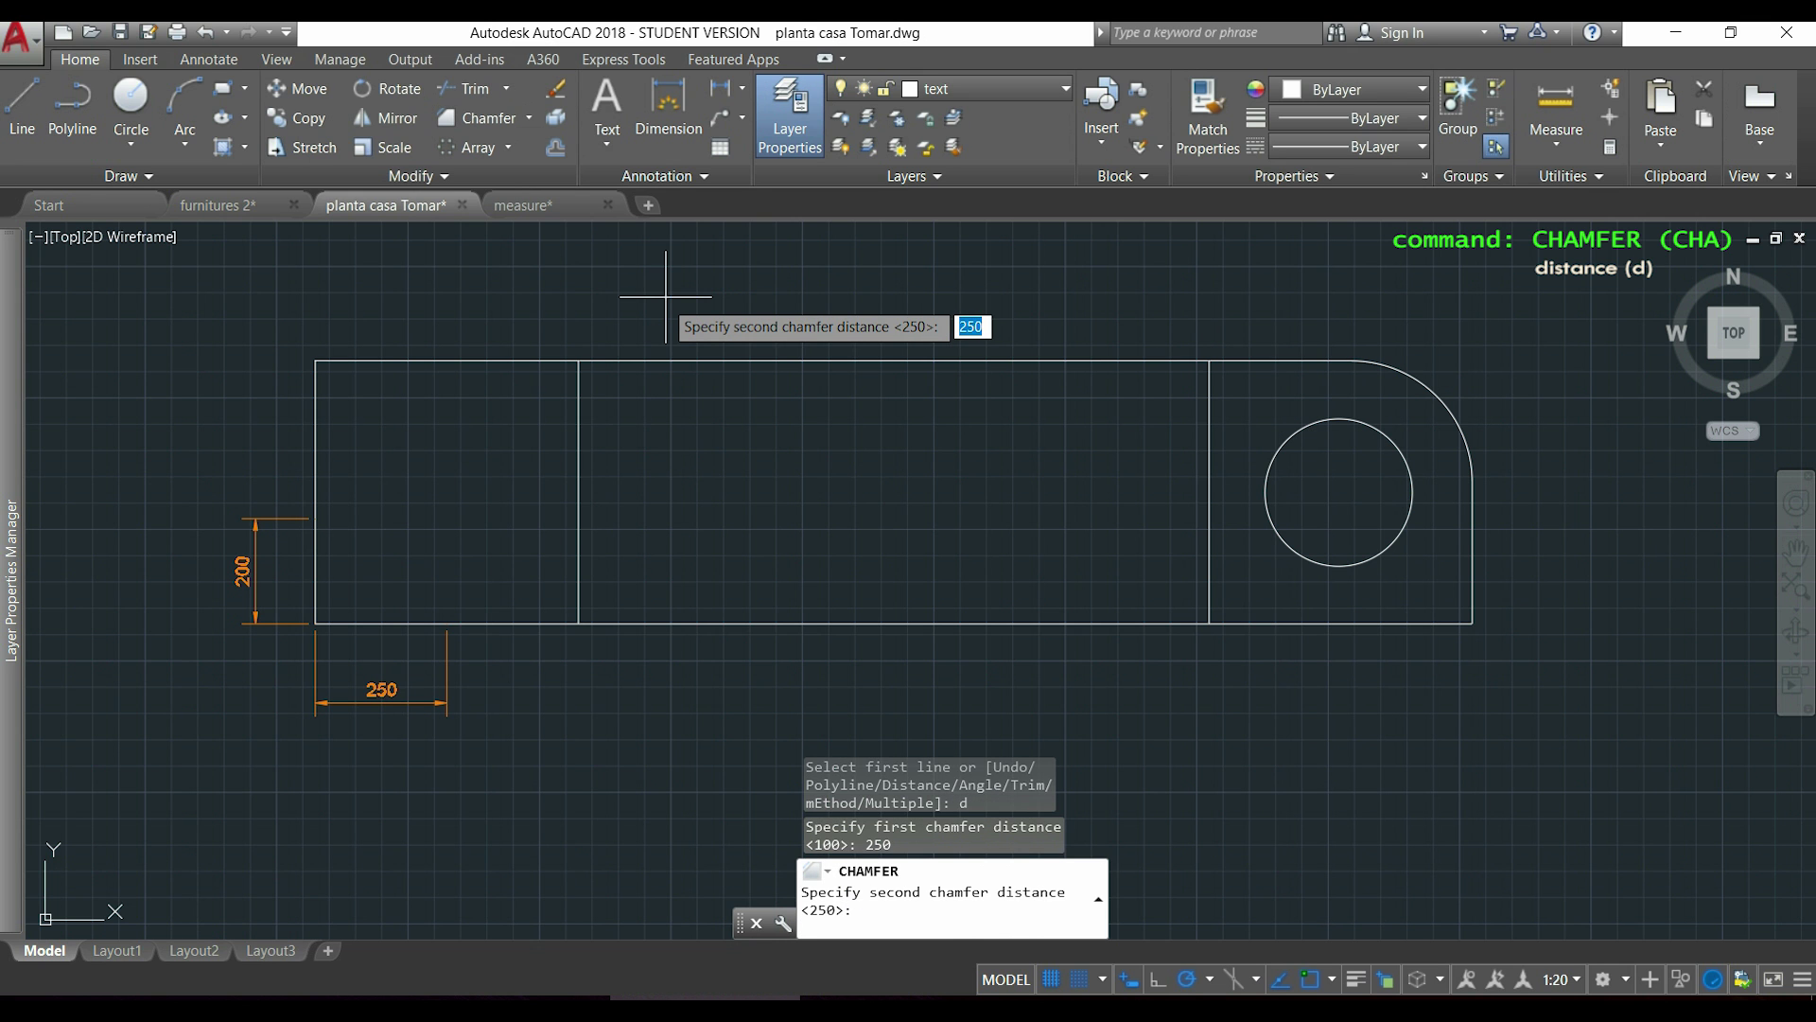
{"action": "type", "text": "200"}
{"action": "key", "text": "Return"}
{"action": "left_click", "coordinate": [513, 625]}
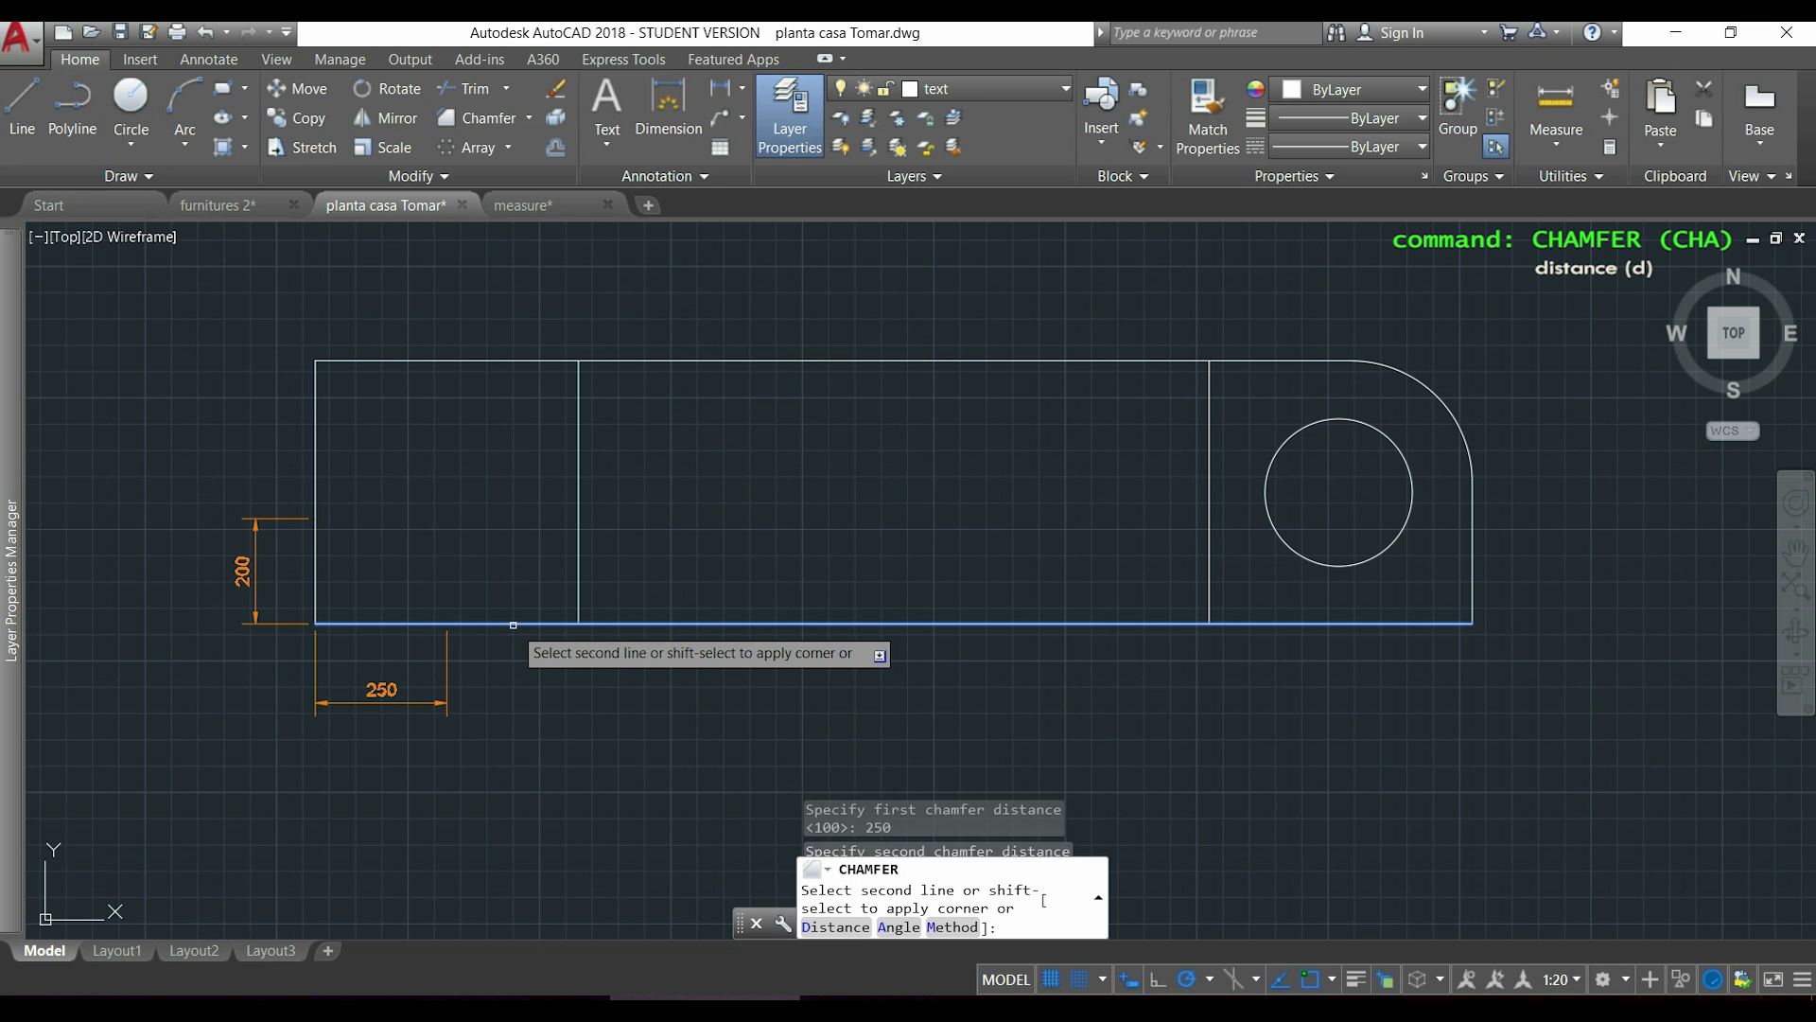
{"action": "left_click", "coordinate": [315, 560]}
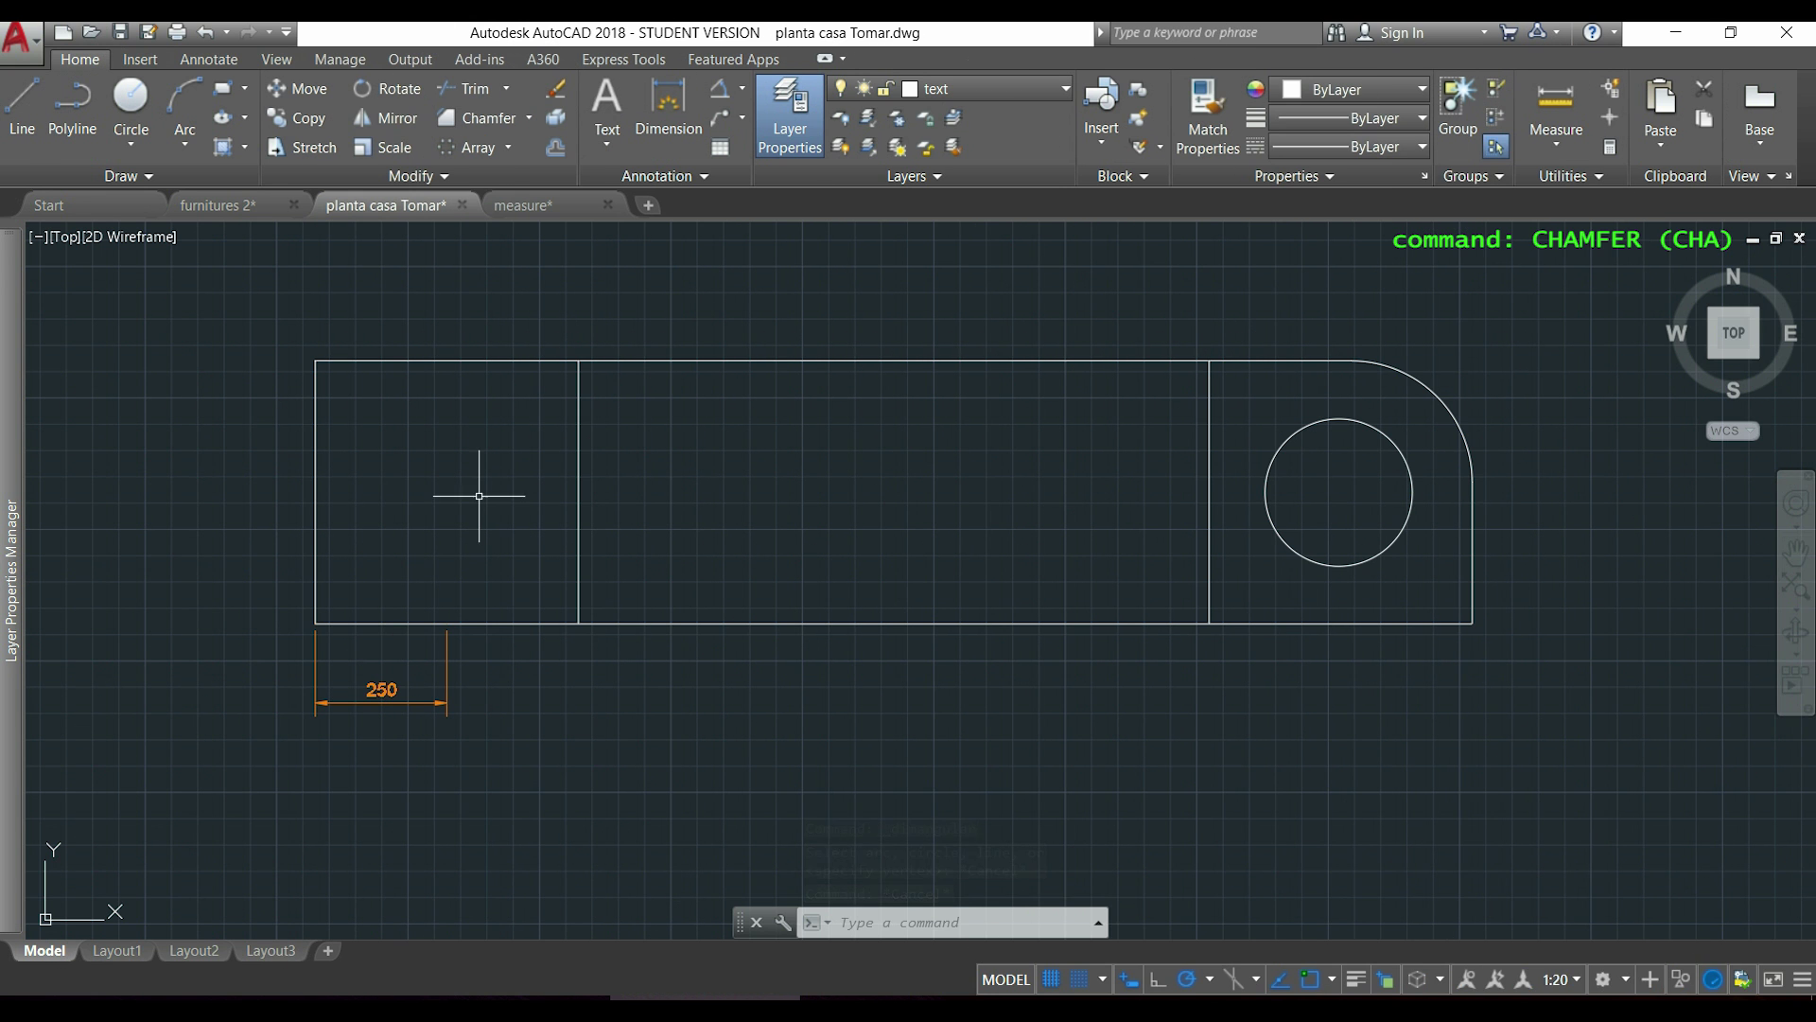
- Chamfer the rectangle's lower-left corner by angle, with length 250 on the bottom edge and an angle of 30 degrees
{"action": "left_click", "coordinate": [502, 122]}
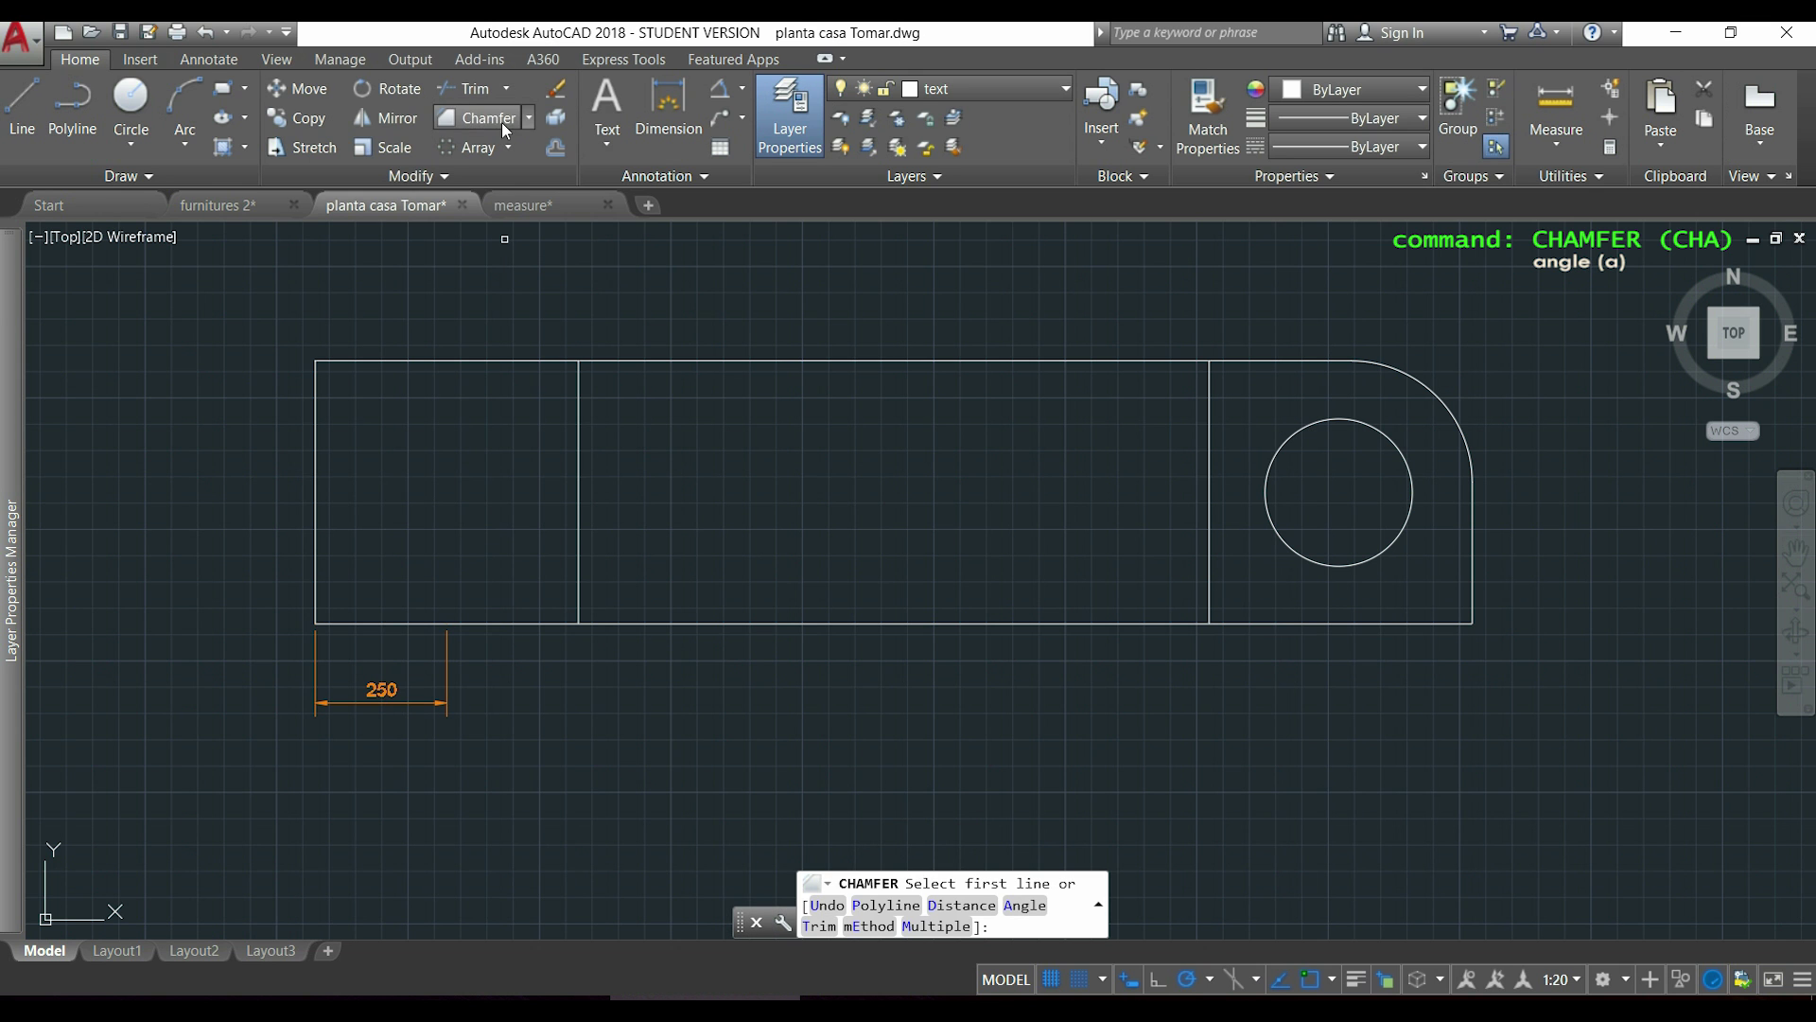
{"action": "type", "text": "a"}
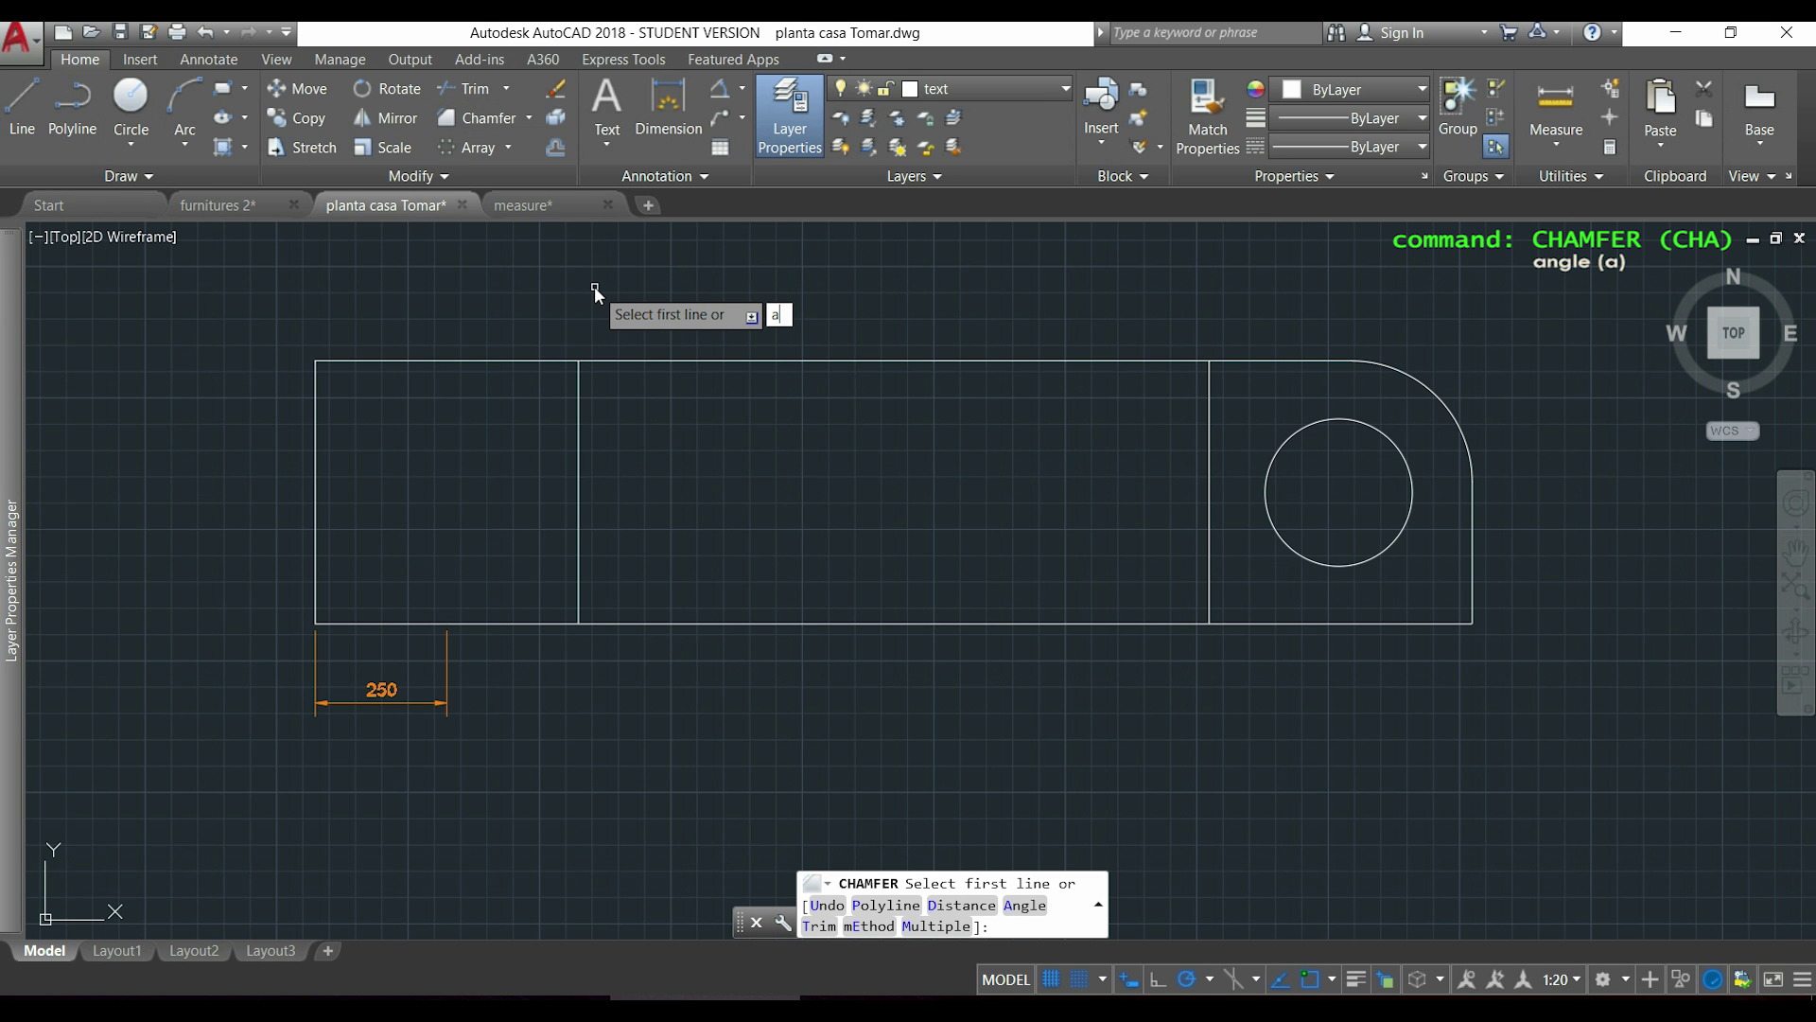
{"action": "key", "text": "Return"}
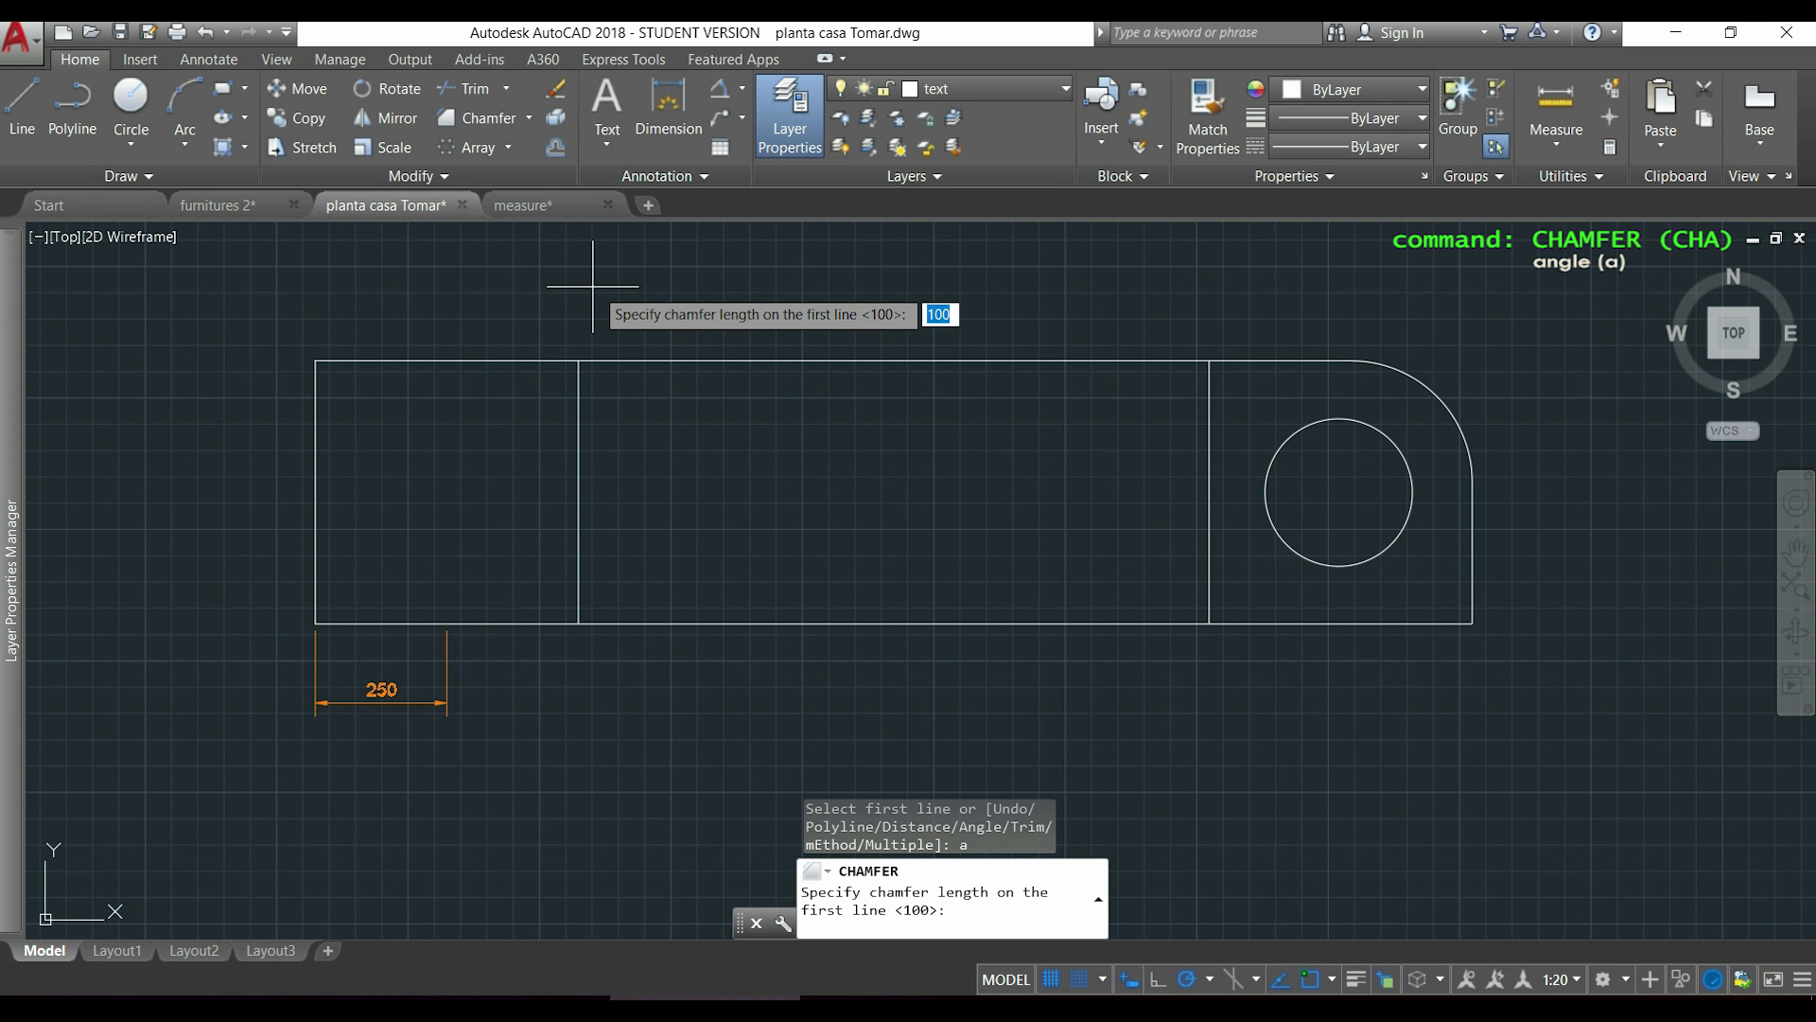
{"action": "type", "text": "250"}
{"action": "key", "text": "Return"}
{"action": "type", "text": "30"}
{"action": "key", "text": "Return"}
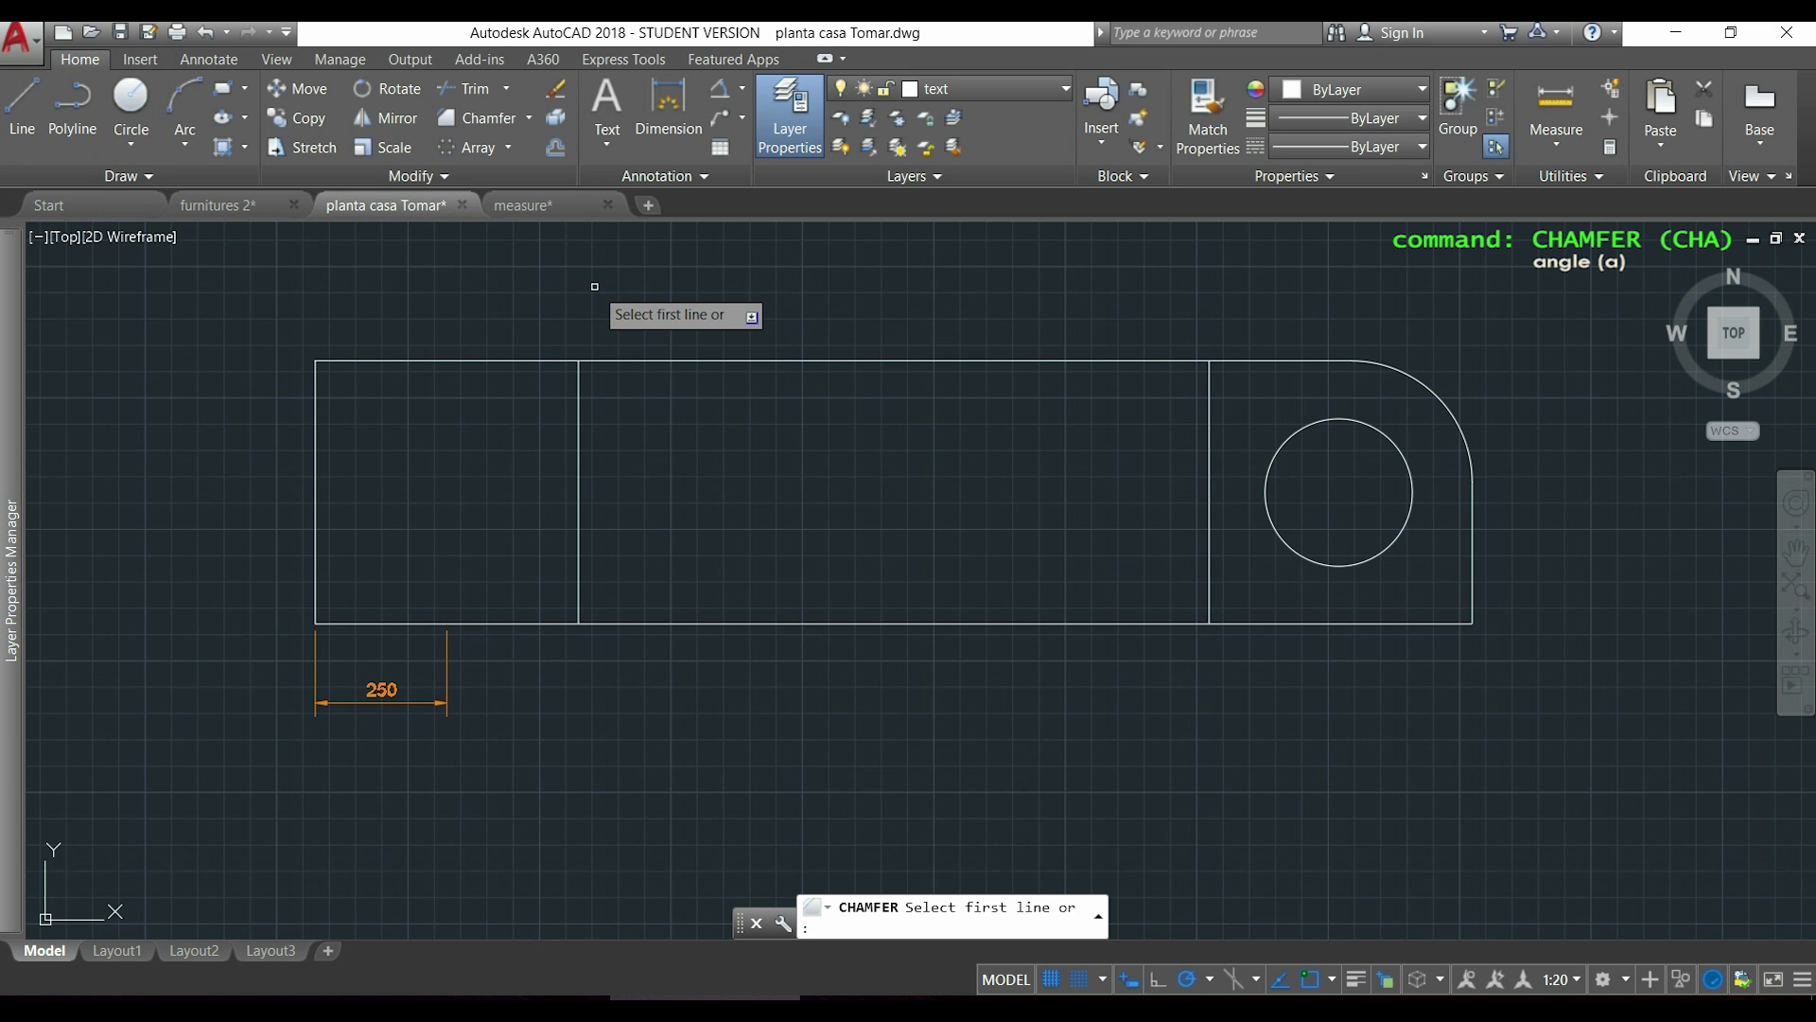
{"action": "left_click", "coordinate": [505, 622]}
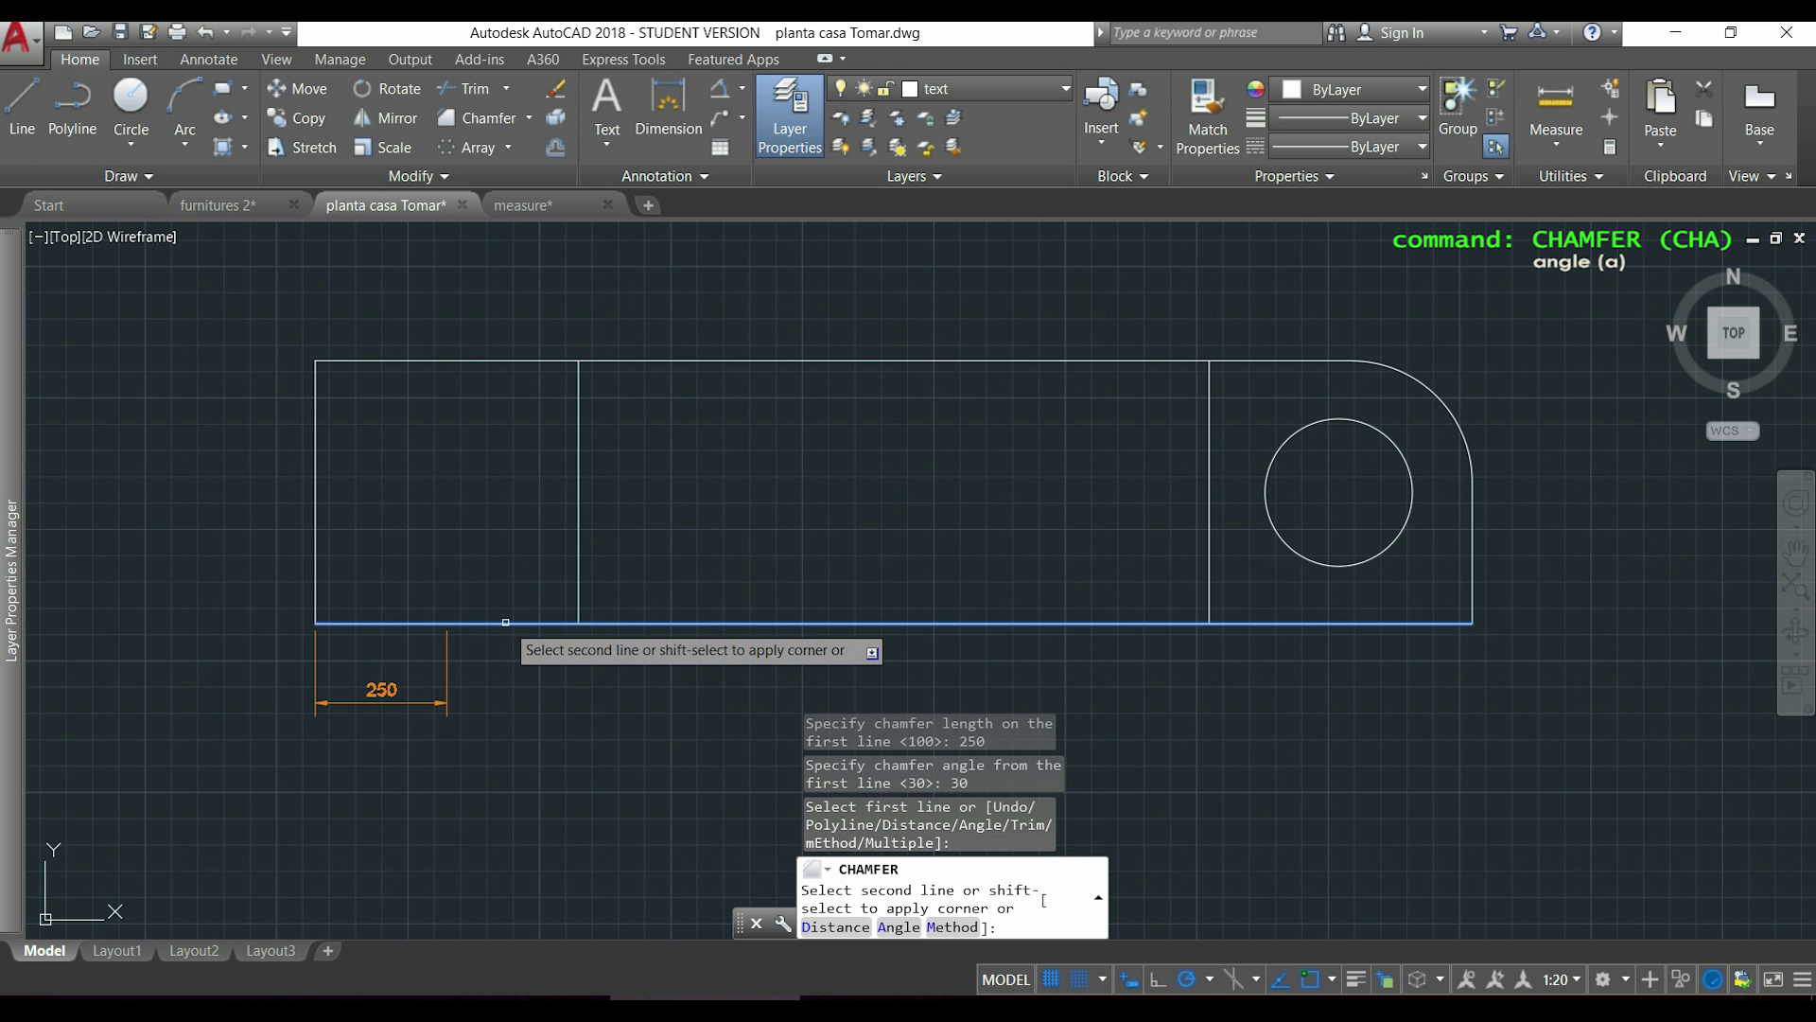
{"action": "left_click", "coordinate": [315, 533]}
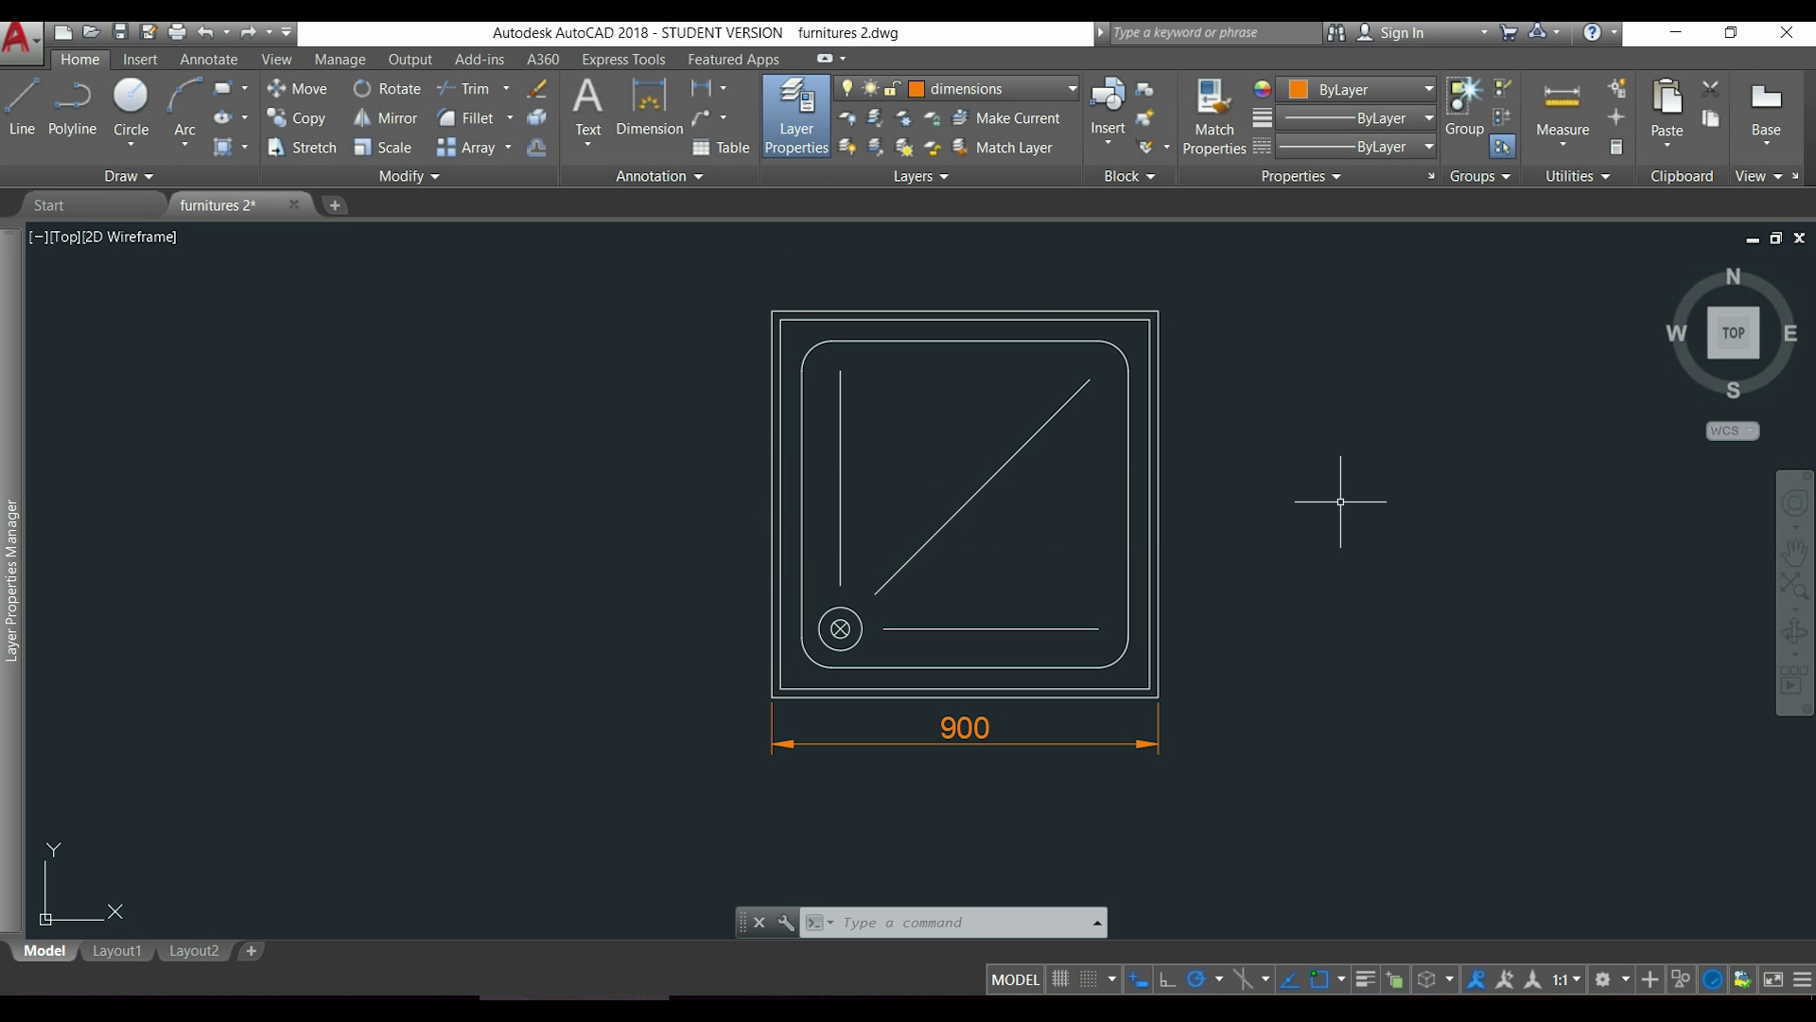
- Try to scale the square shower tray and its width dimension from the tray's lower-right corner
{"action": "left_click", "coordinate": [382, 145]}
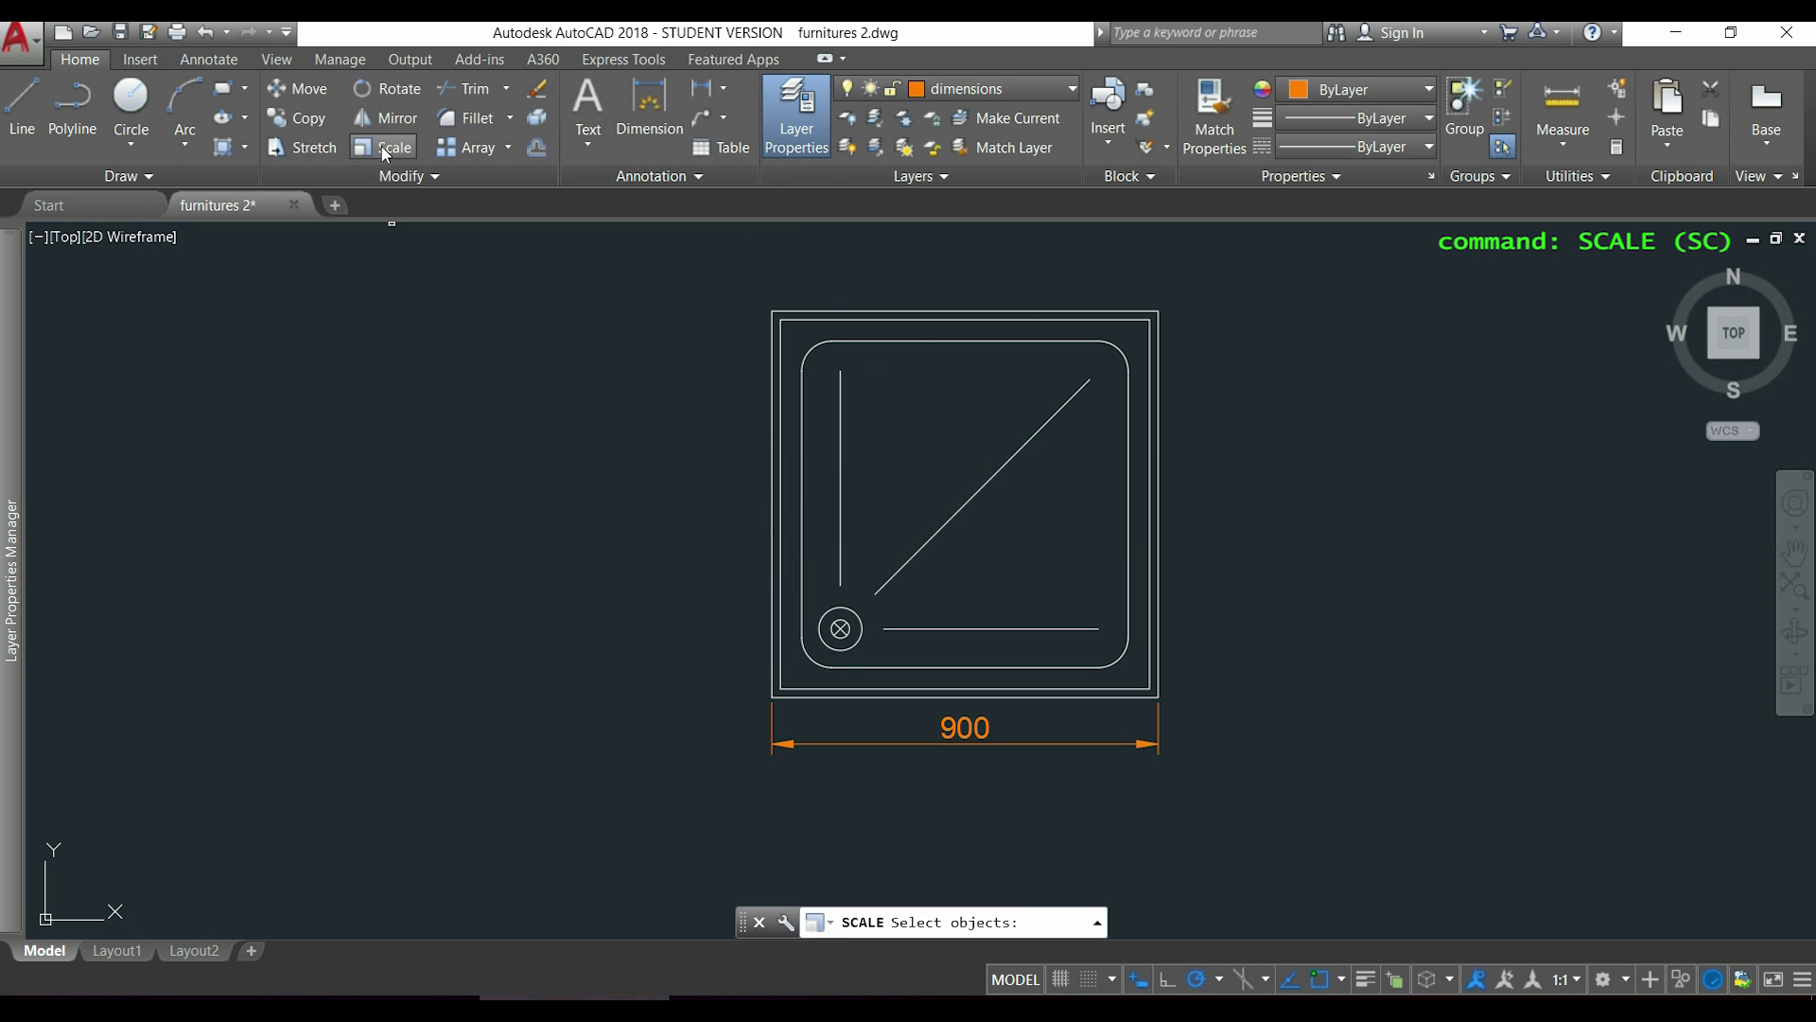
{"action": "left_click", "coordinate": [1294, 785]}
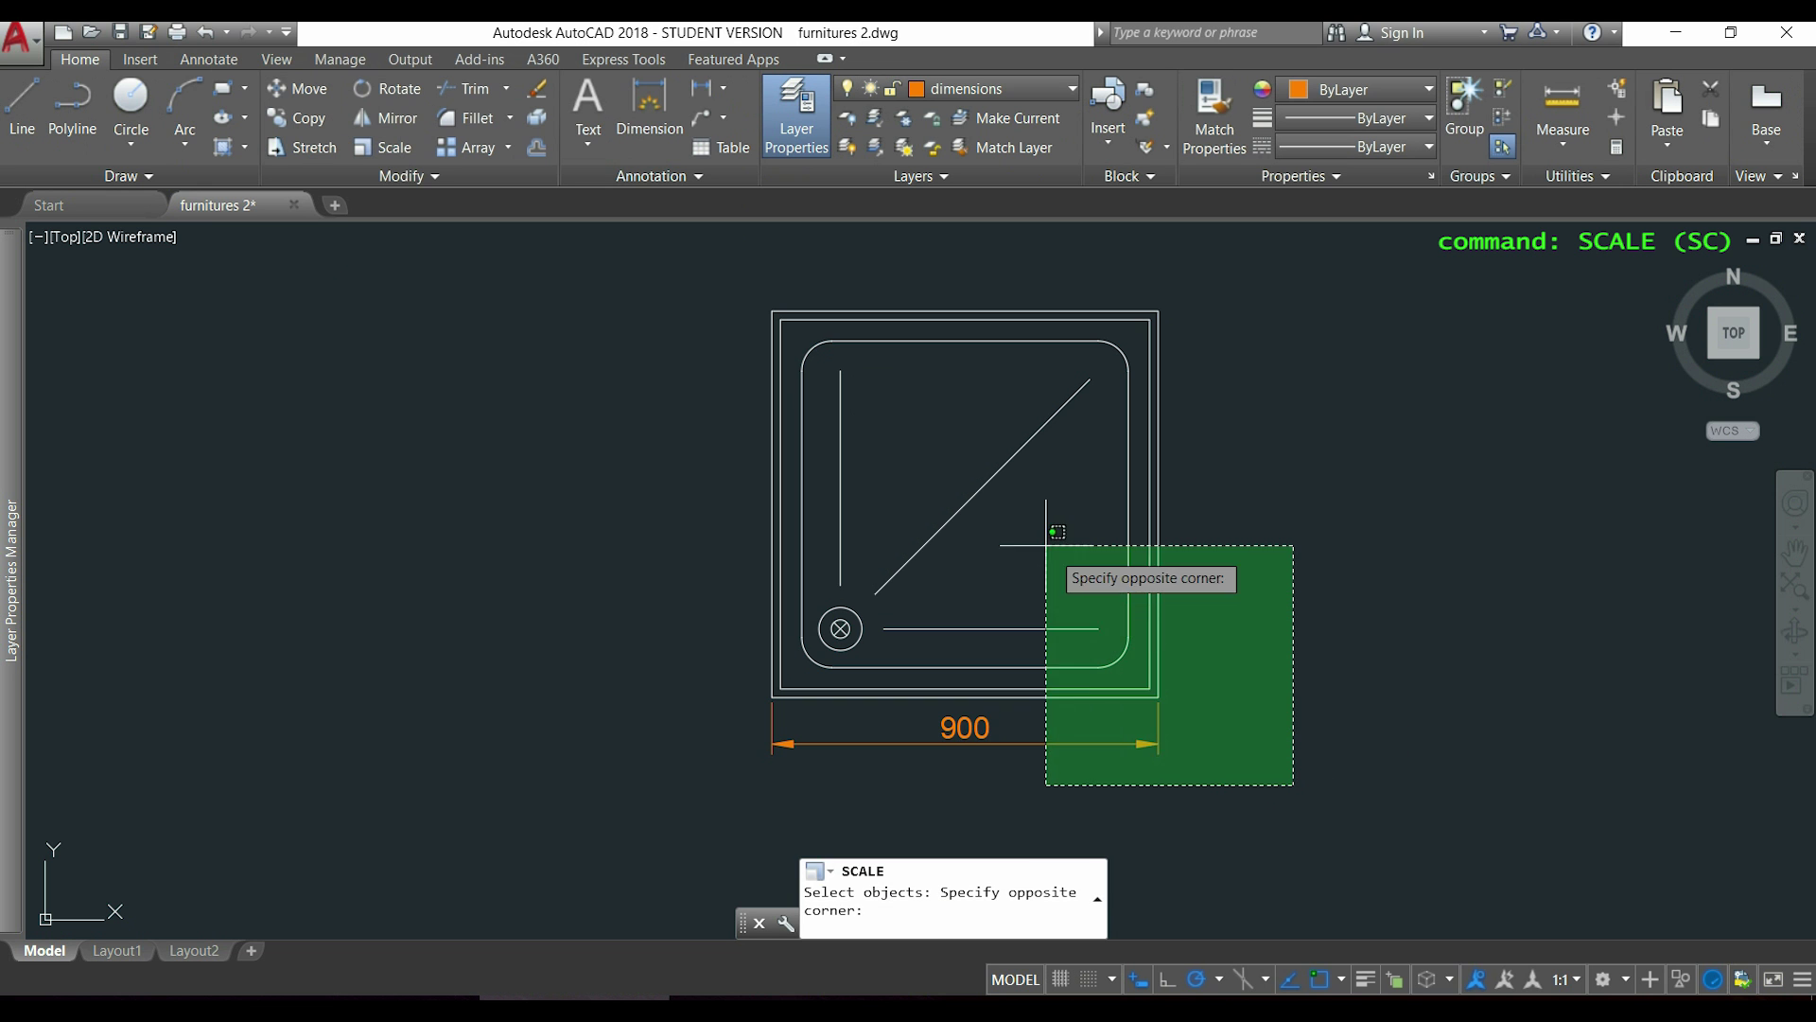
{"action": "left_click", "coordinate": [658, 275]}
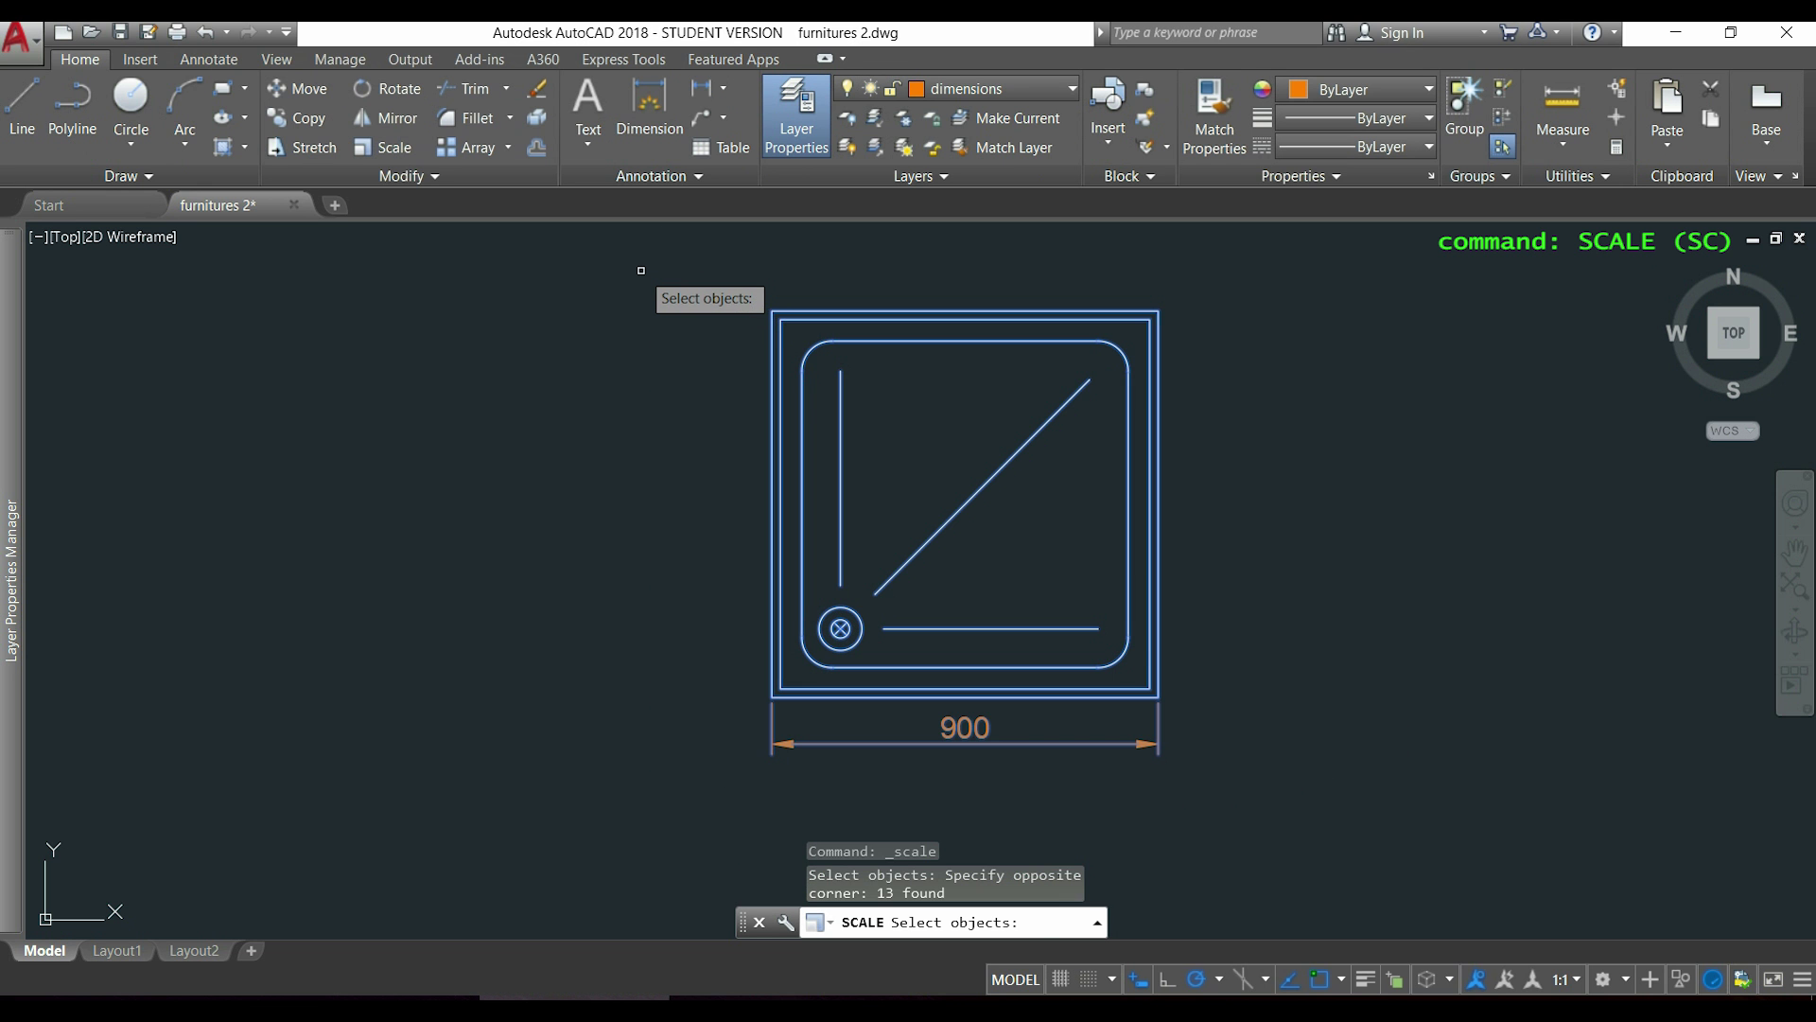
{"action": "key", "text": "Return"}
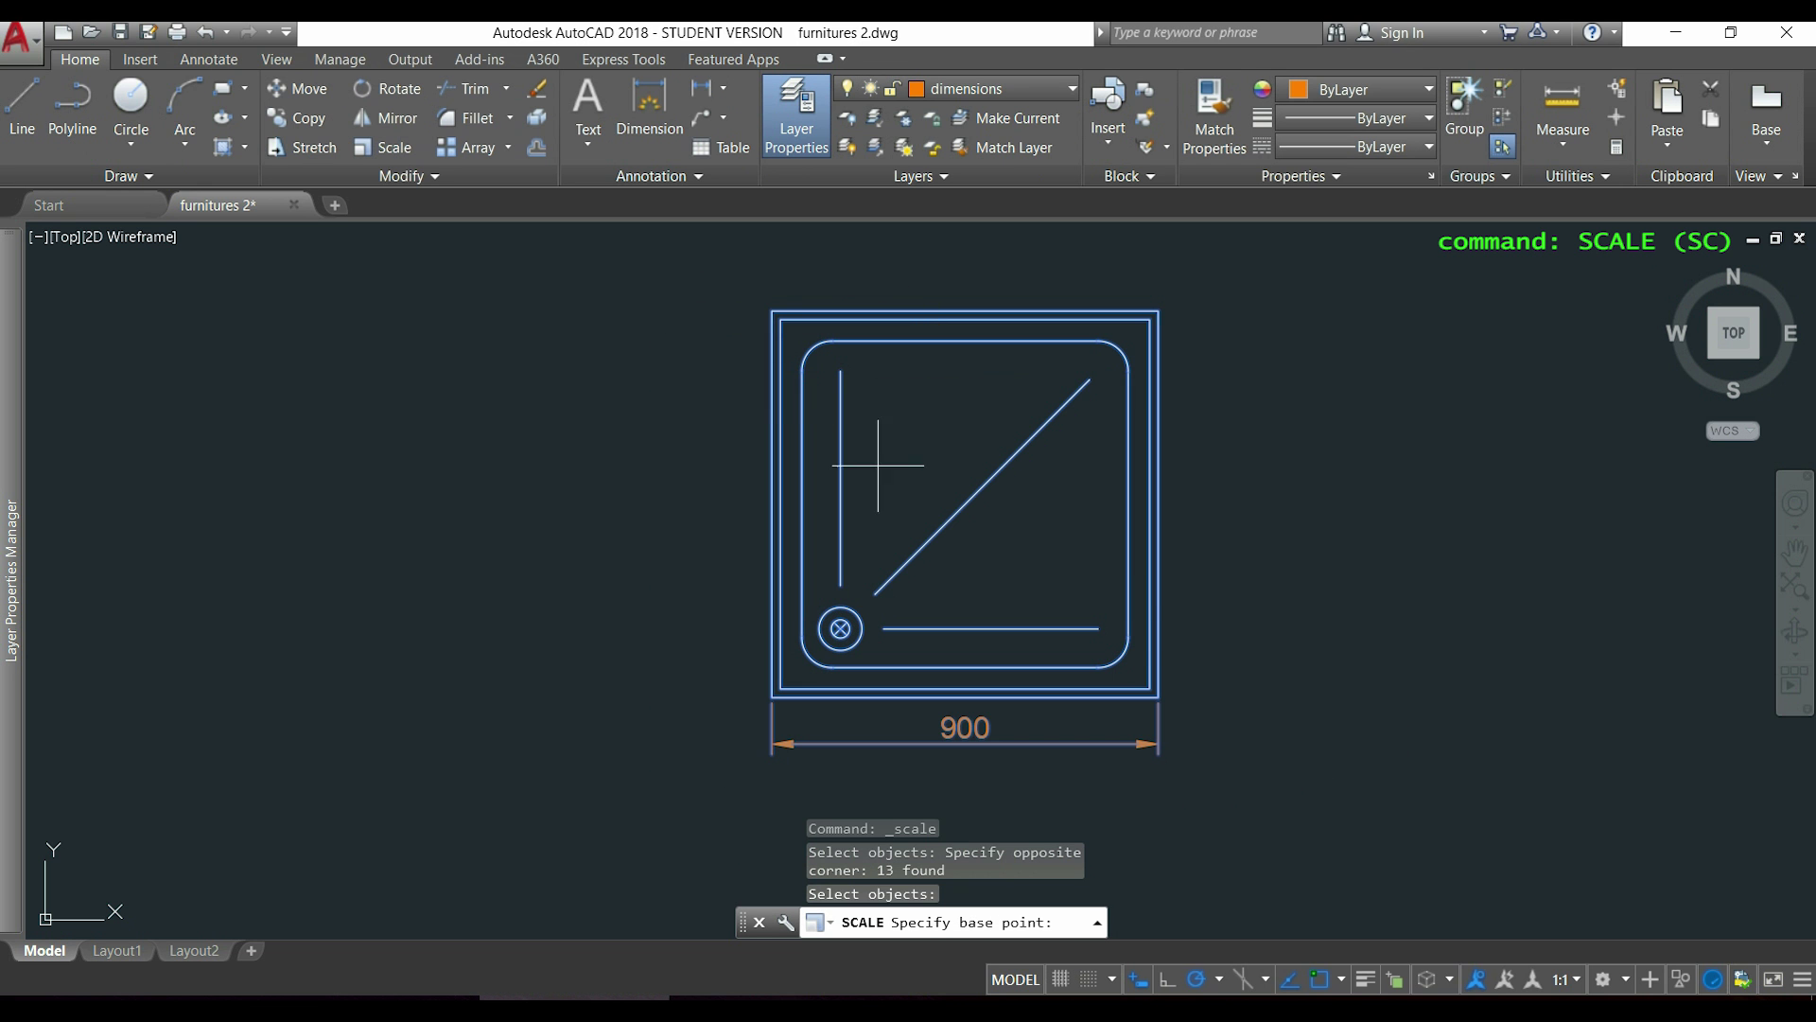
{"action": "left_click", "coordinate": [1160, 697]}
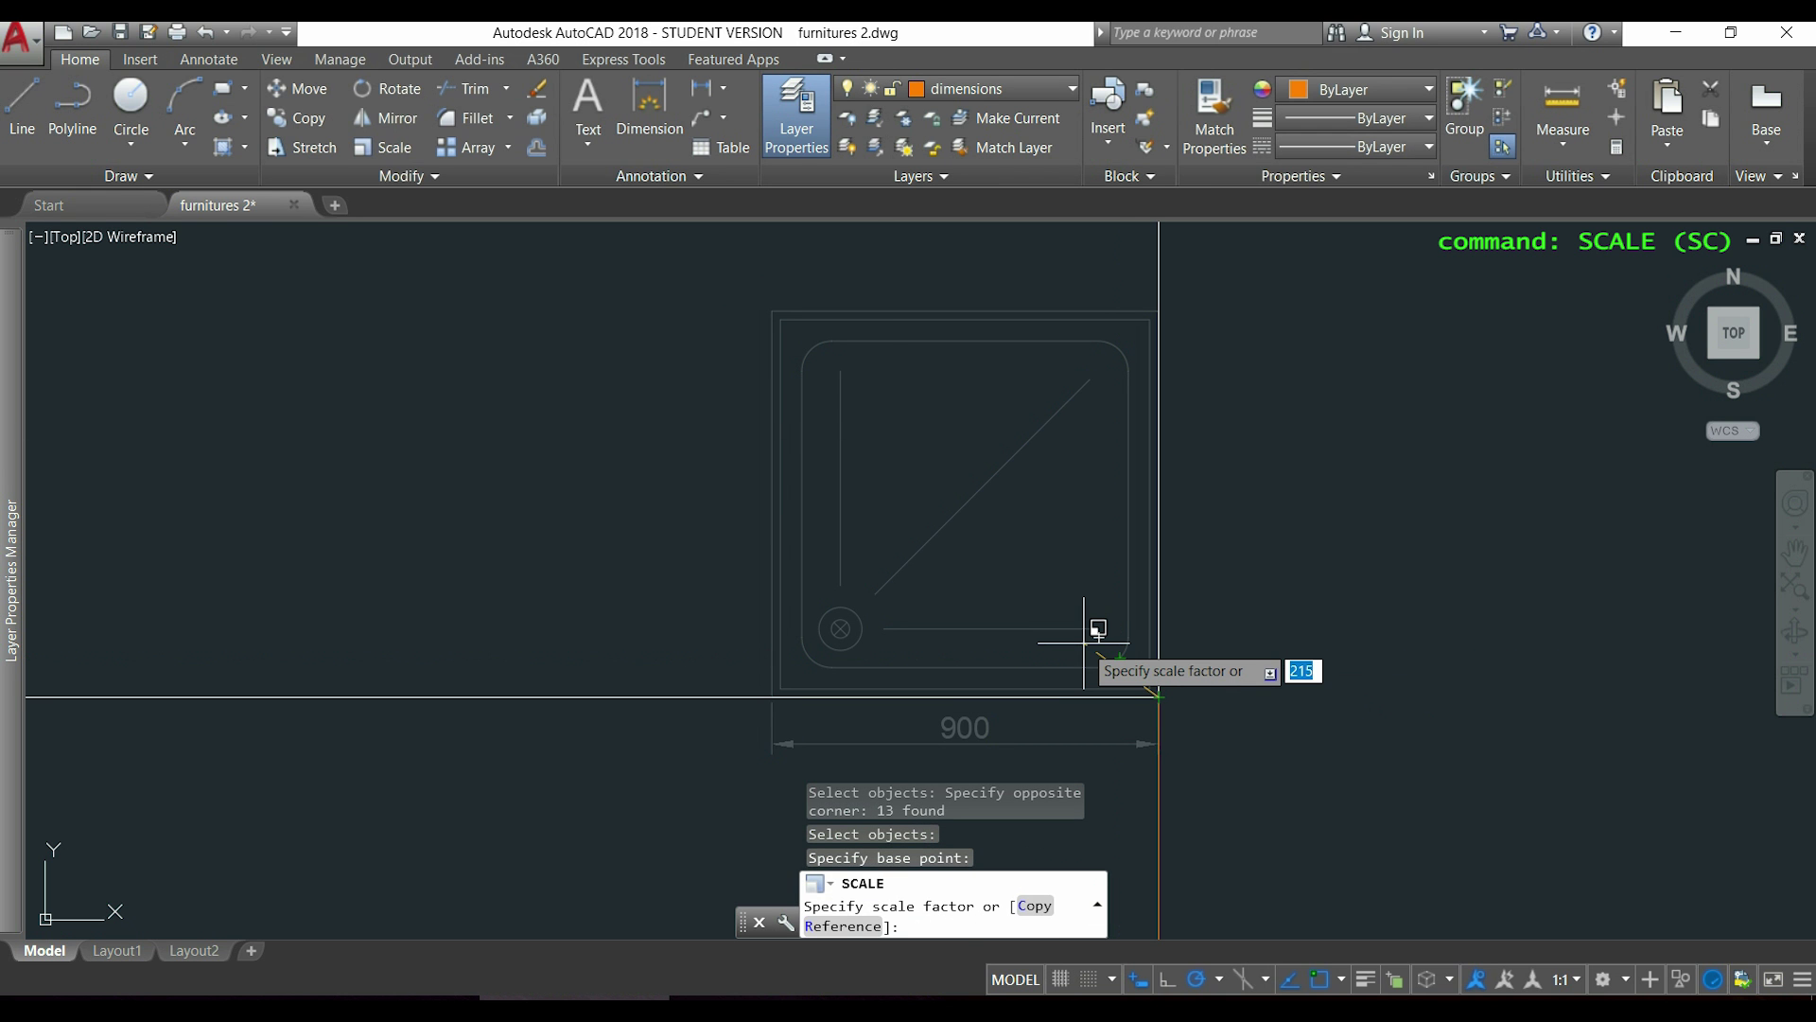
{"action": "scroll", "coordinate": [1084, 642], "scroll_direction": "down", "scroll_amount": 2}
{"action": "scroll", "coordinate": [1088, 634], "scroll_direction": "up", "scroll_amount": 4}
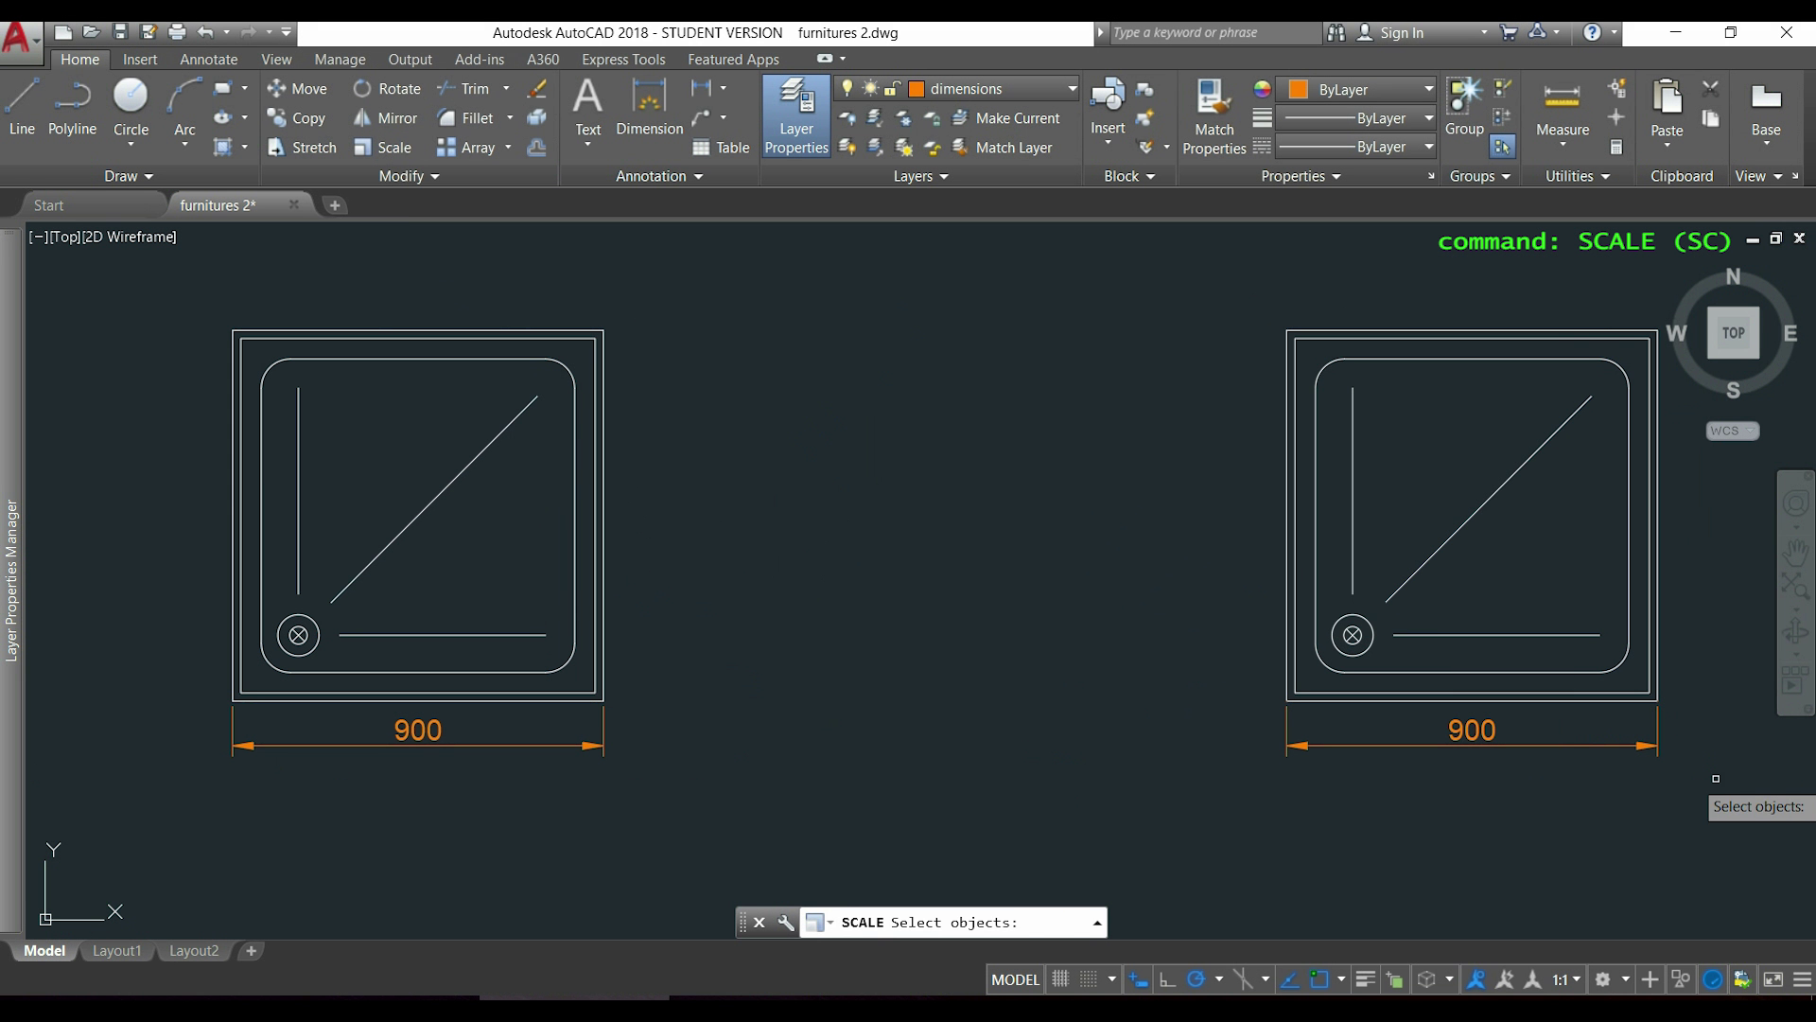
- Scale the right-hand shower tray and its dimension by a factor of 0.5 from the tray's lower-right corner
{"action": "left_click", "coordinate": [1716, 778]}
{"action": "left_click", "coordinate": [1151, 290]}
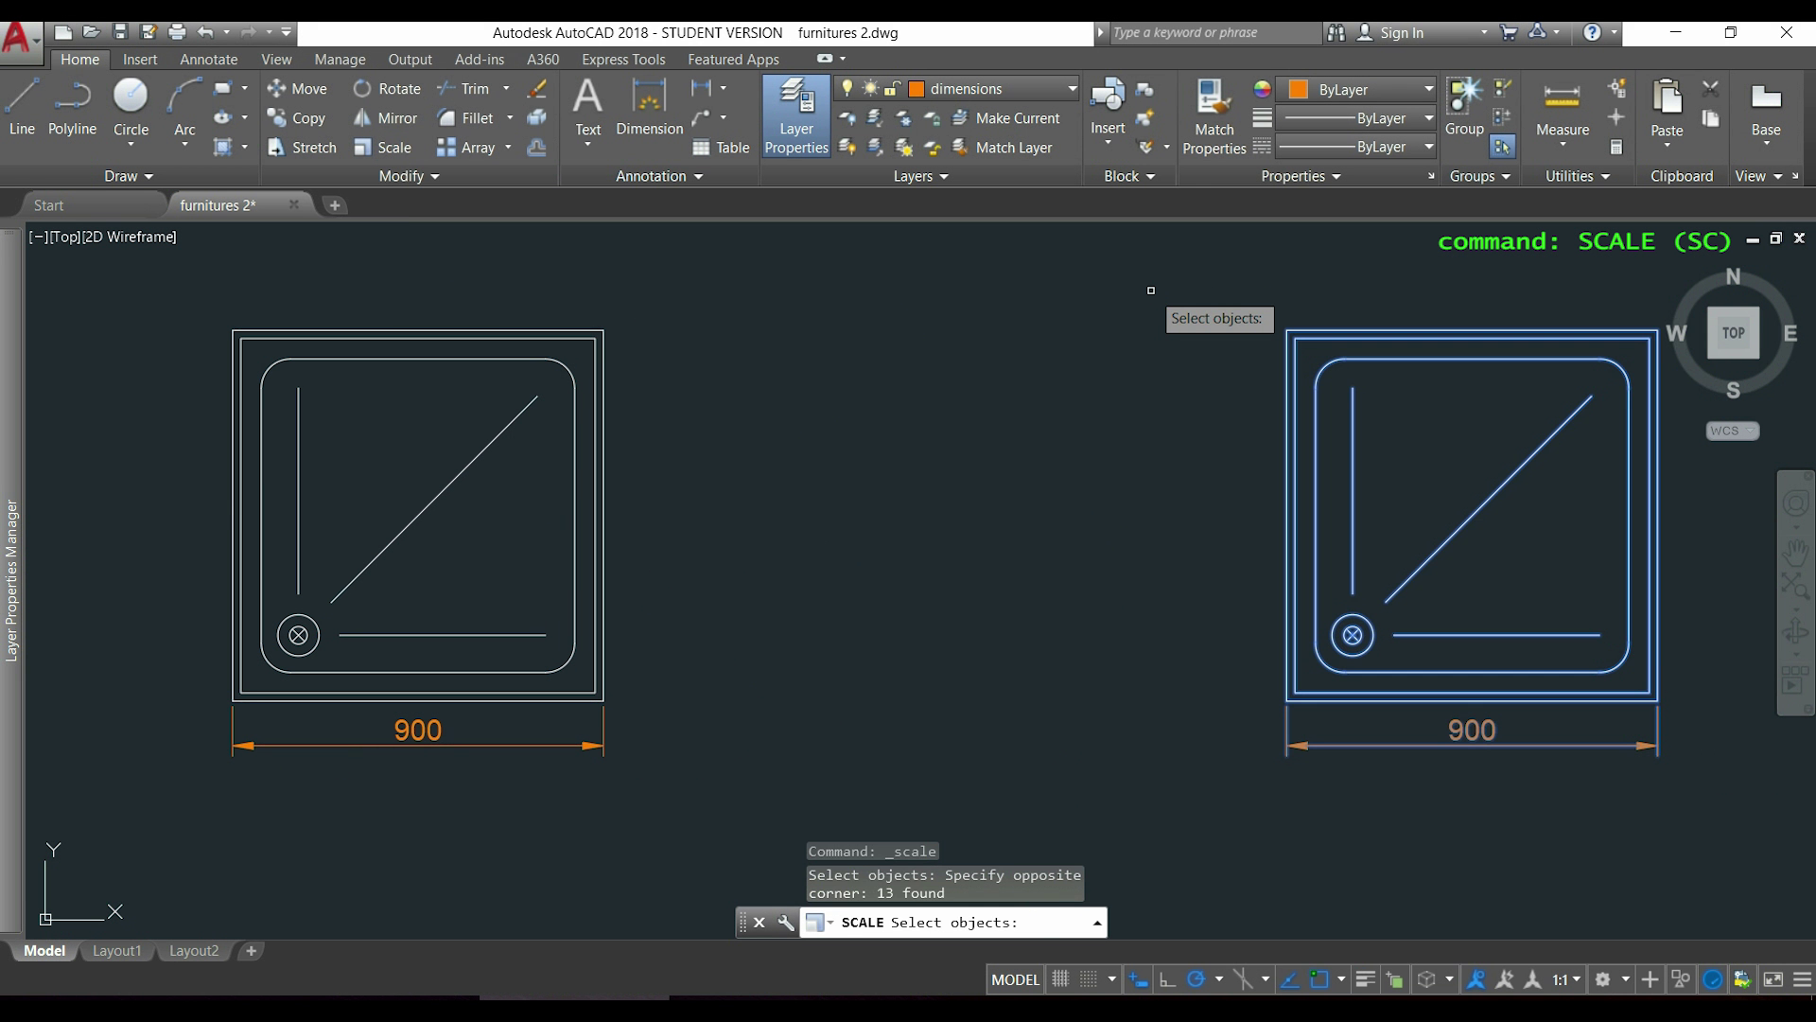
{"action": "key", "text": "Return"}
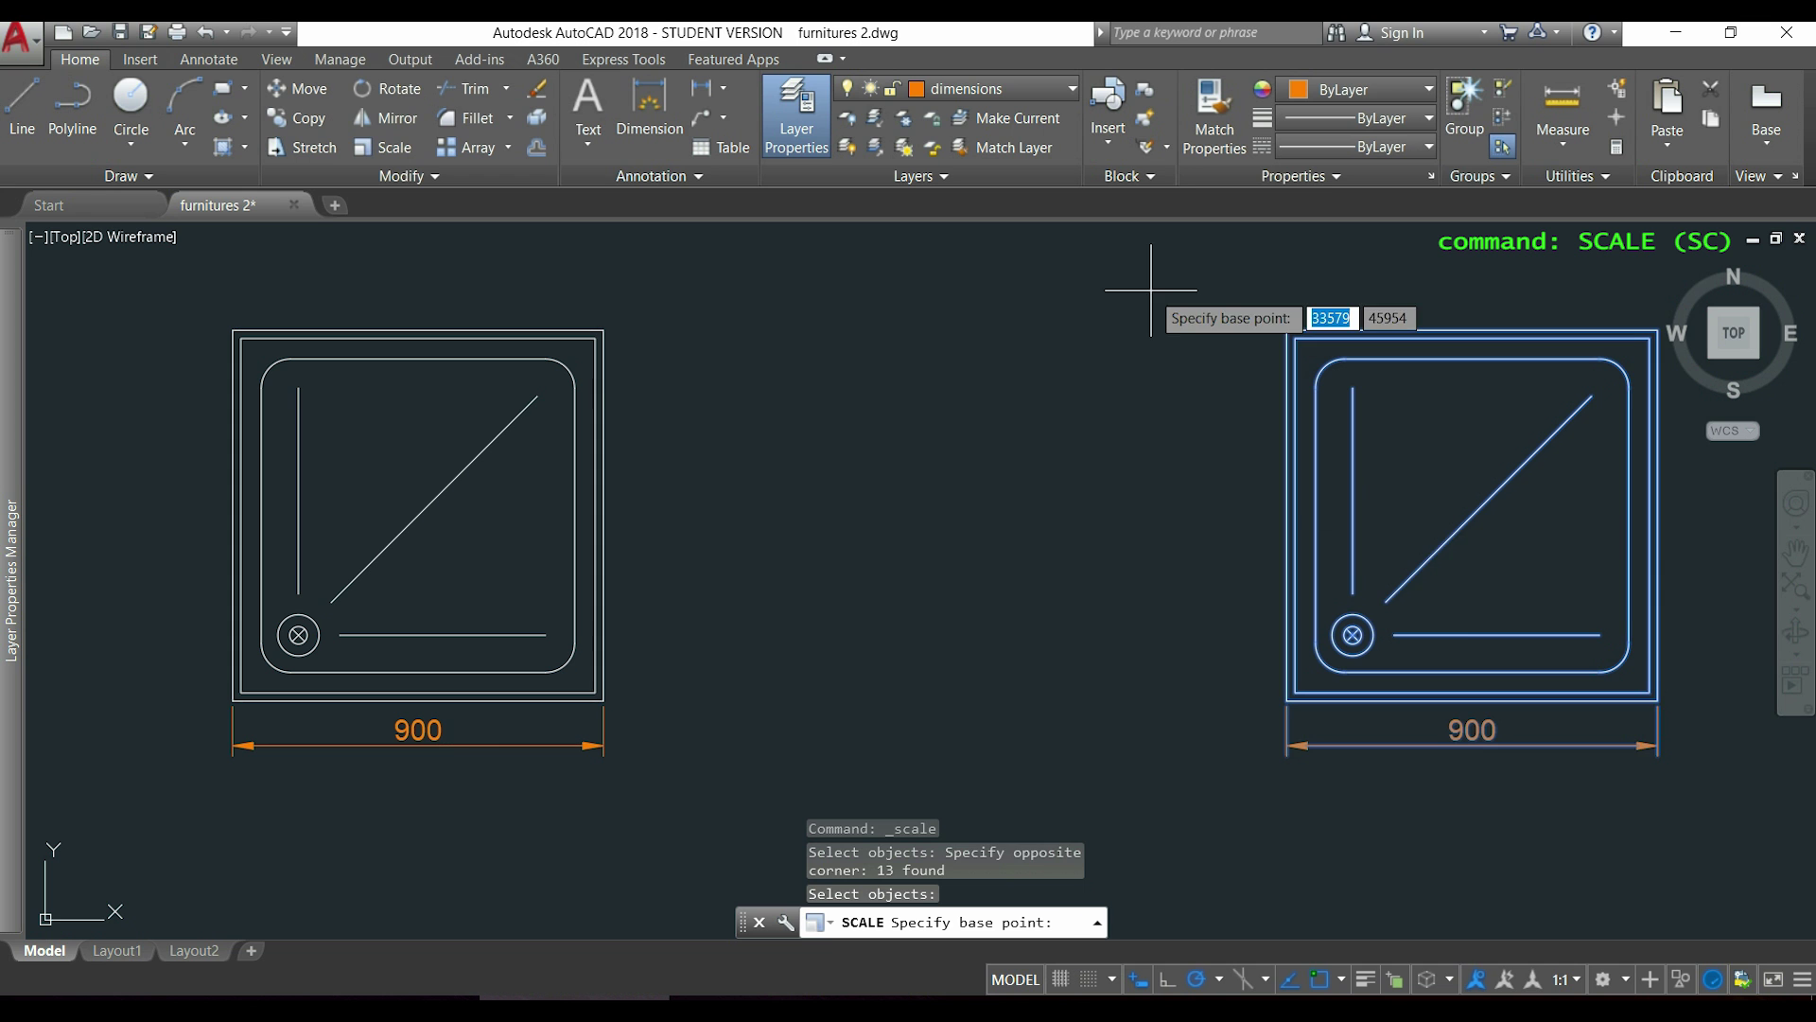
{"action": "left_click", "coordinate": [1657, 700]}
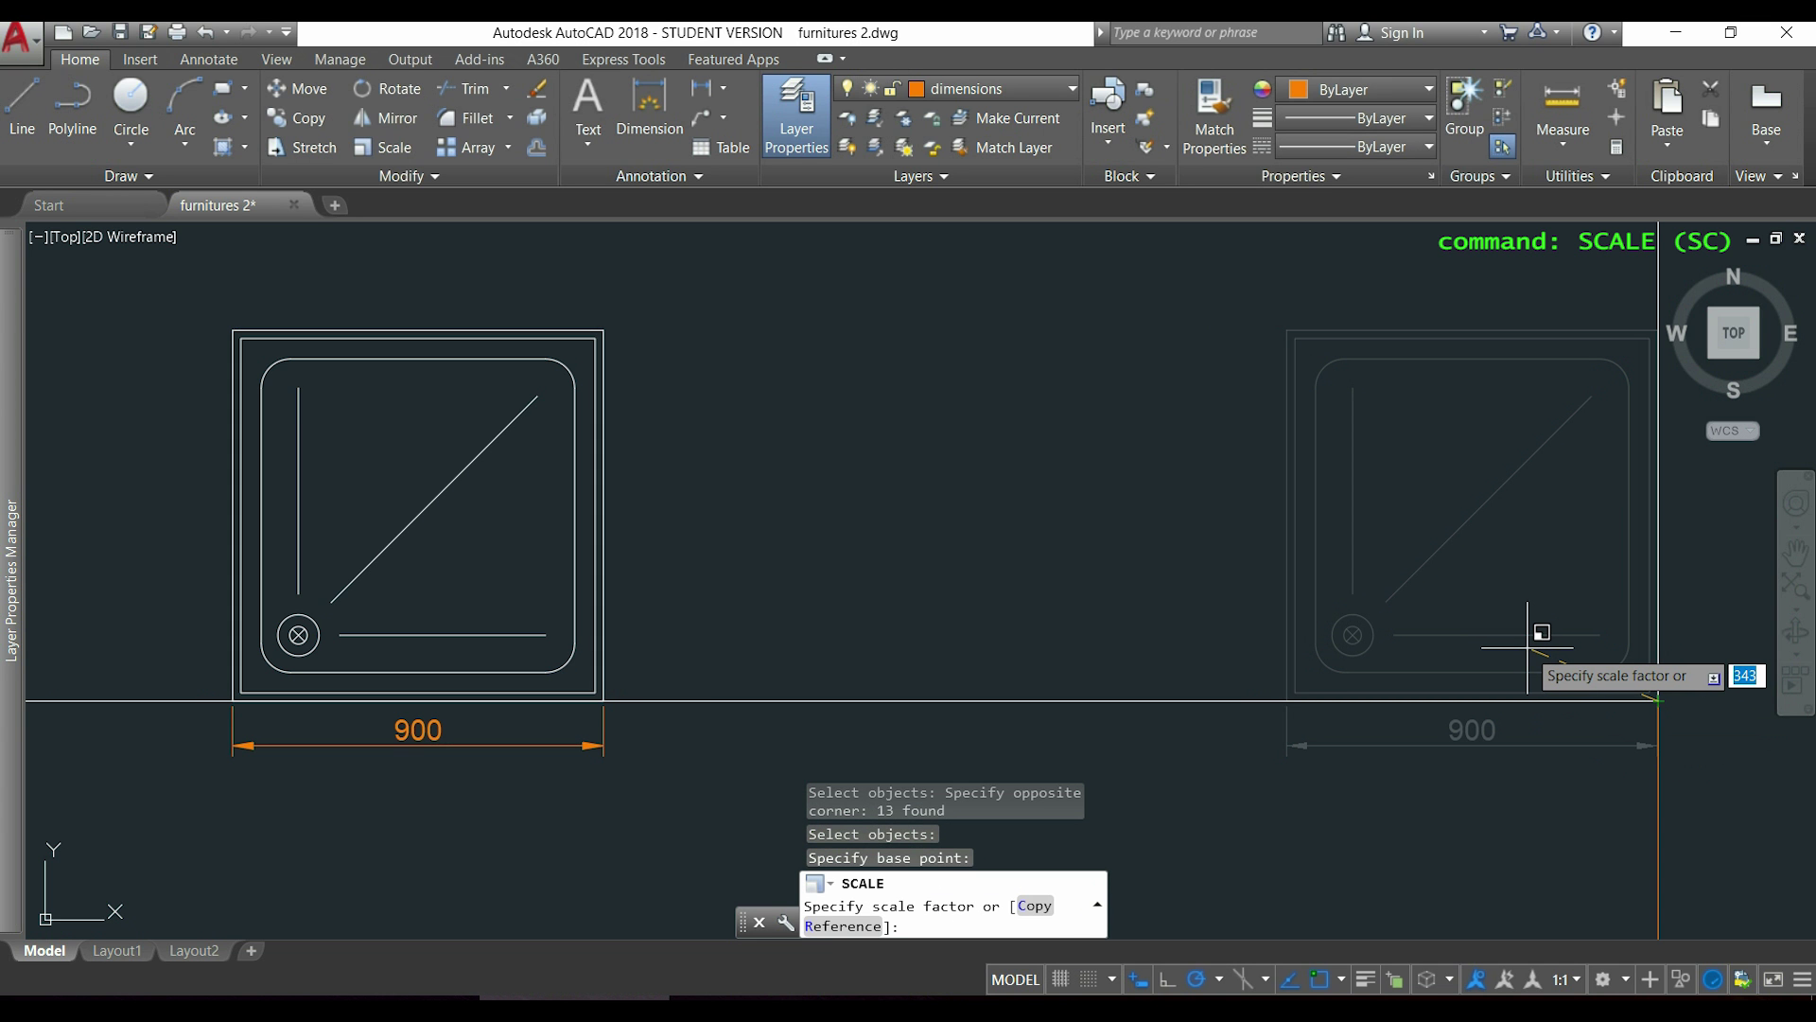
{"action": "type", "text": "0.5"}
{"action": "key", "text": "Return"}
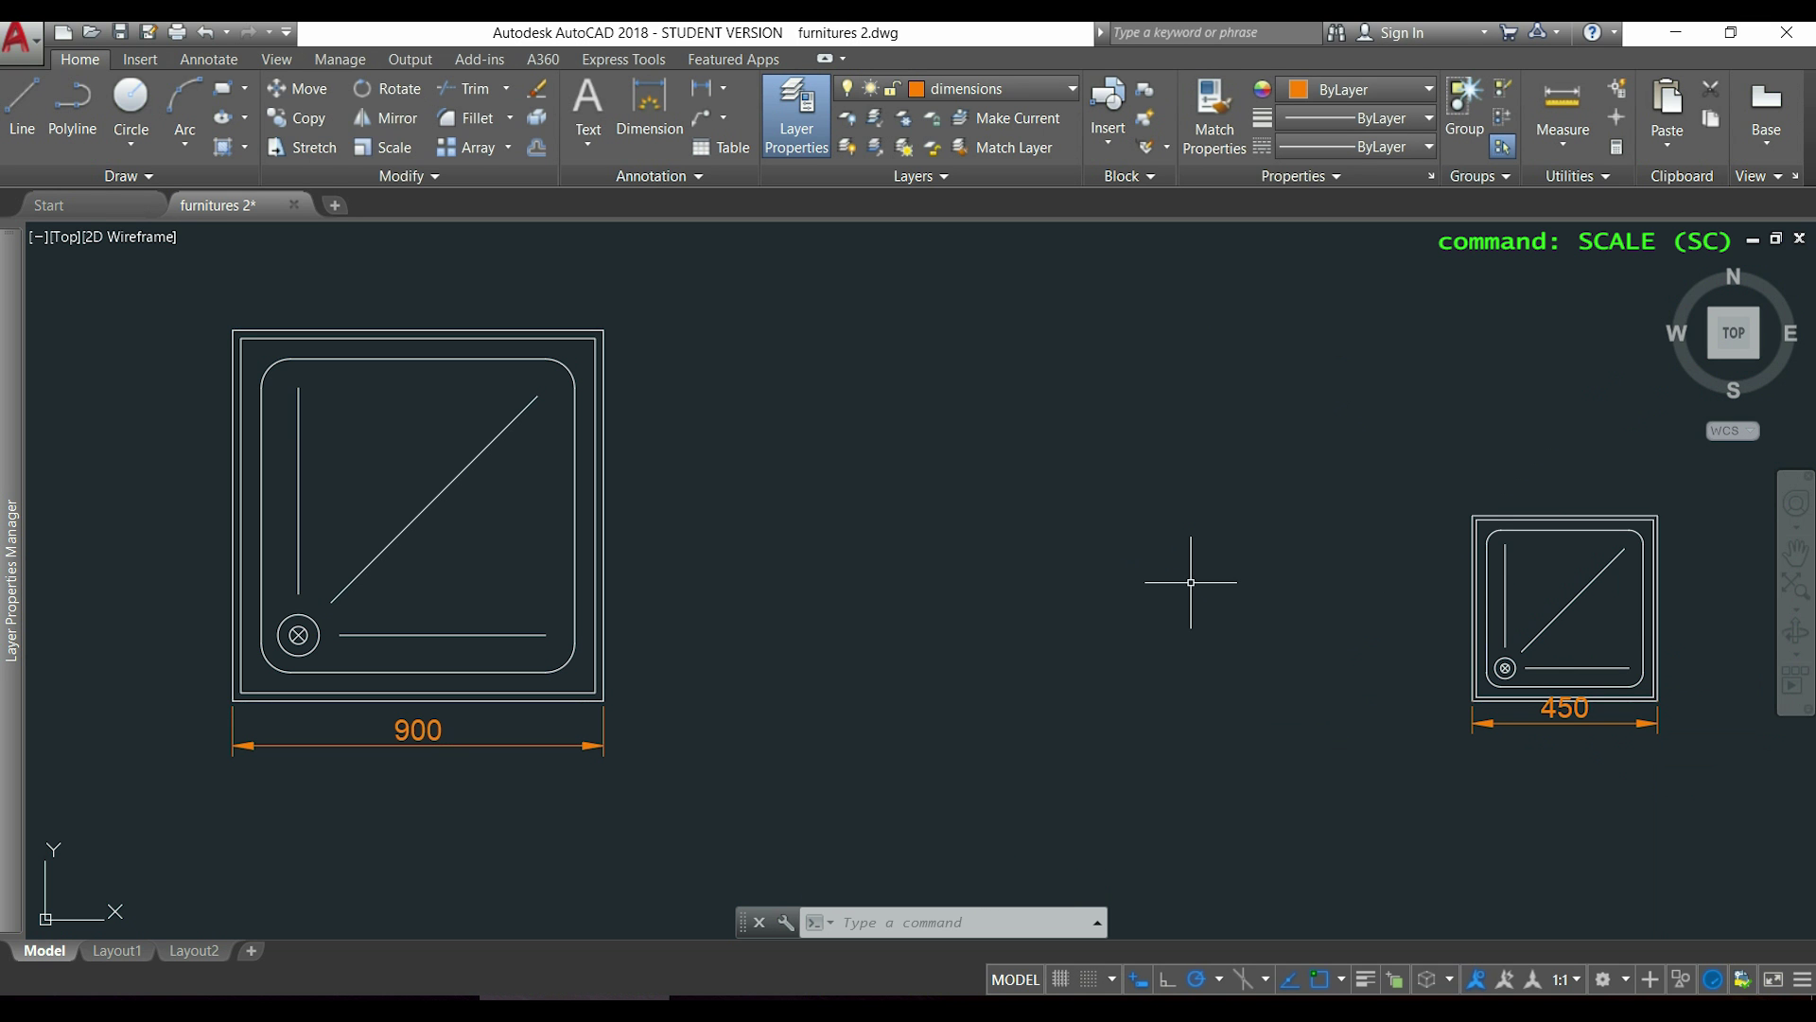
- Scale the large shower tray and its dimension by reference from the lower-left corner, using the bottom edge as reference length and 500 as new length
{"action": "mouse_move", "coordinate": [859, 566]}
{"action": "middle_mouse_down"}
{"action": "mouse_move", "coordinate": [1311, 573]}
{"action": "mouse_move", "coordinate": [1345, 548]}
{"action": "middle_mouse_up"}
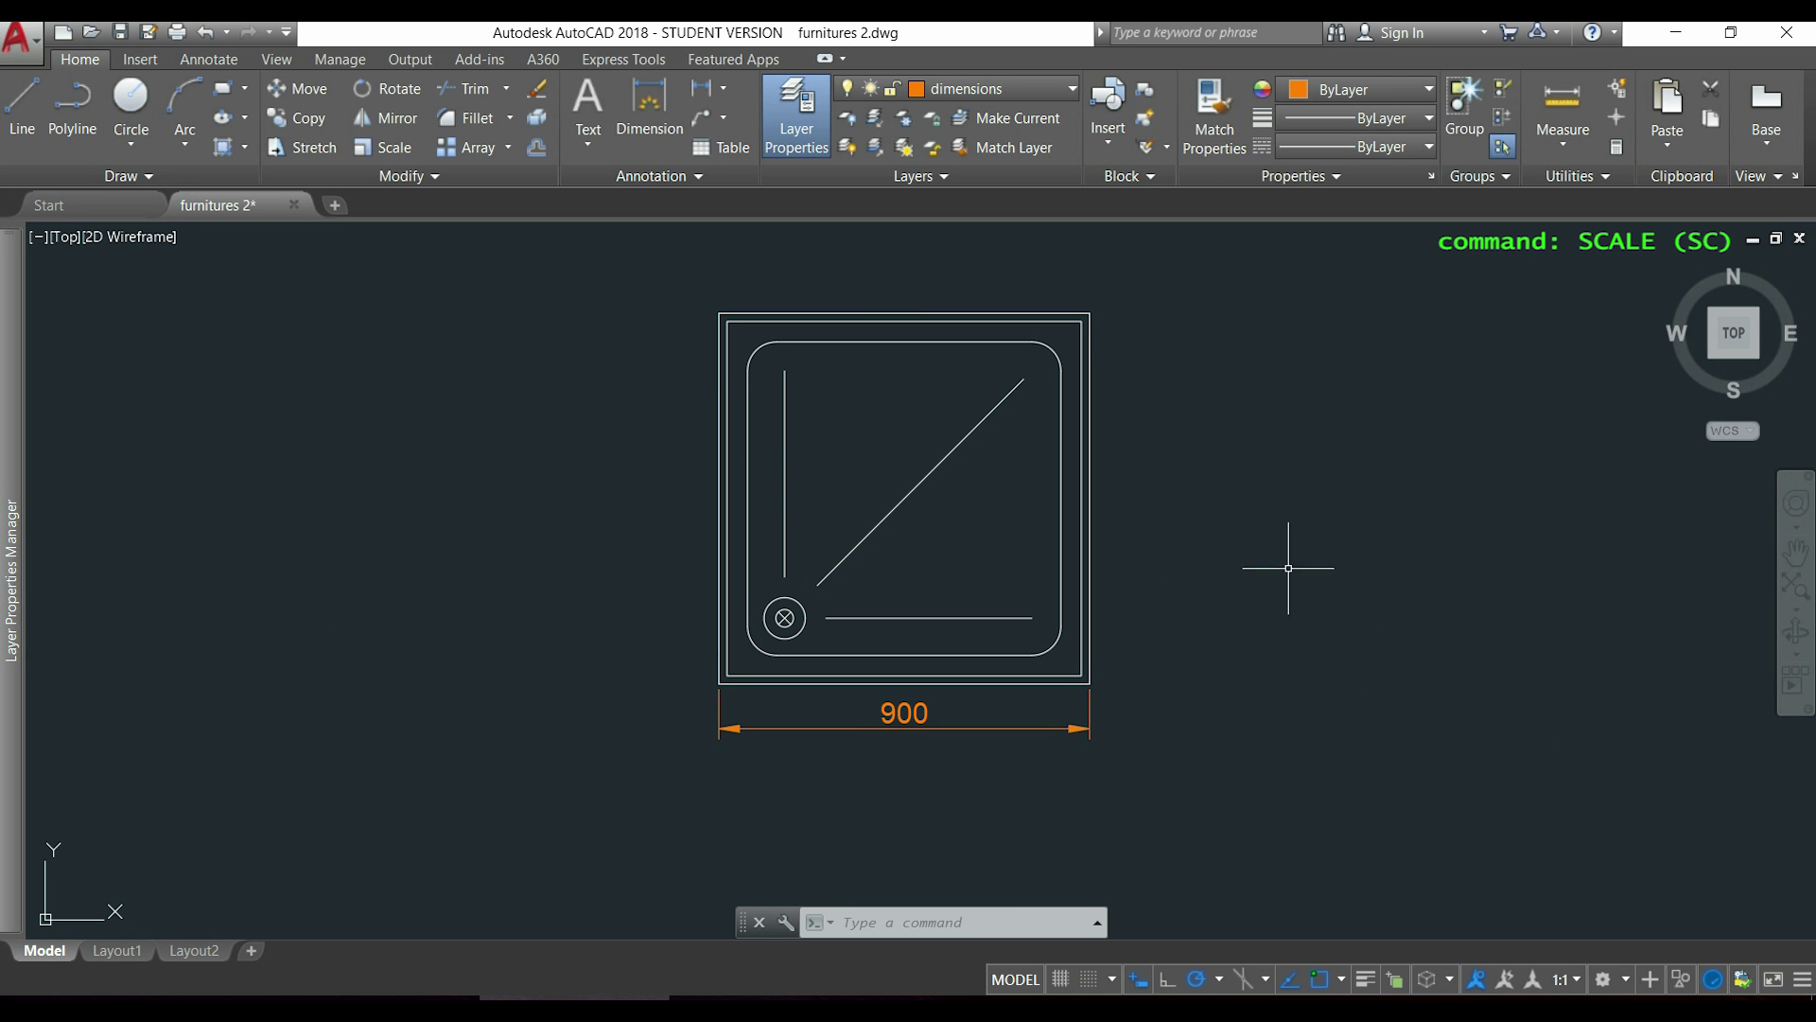
{"action": "key", "text": "space"}
{"action": "left_click", "coordinate": [685, 427]}
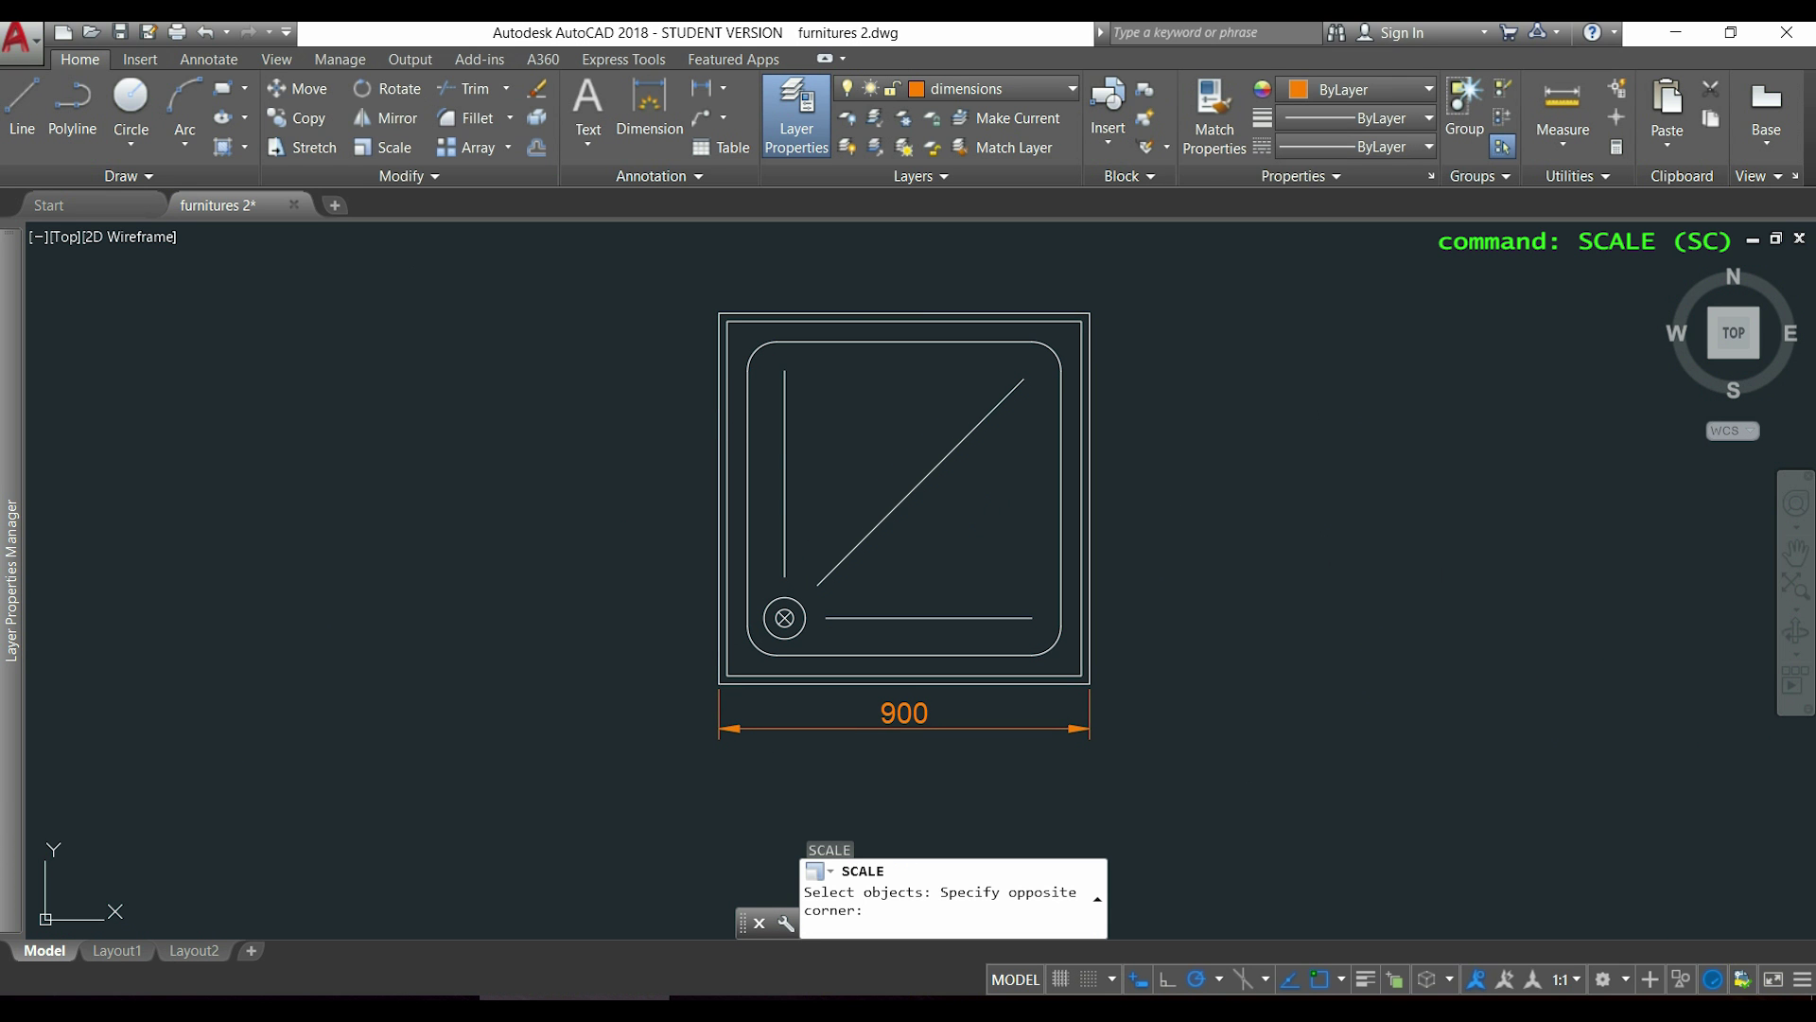
{"action": "left_click", "coordinate": [498, 288]}
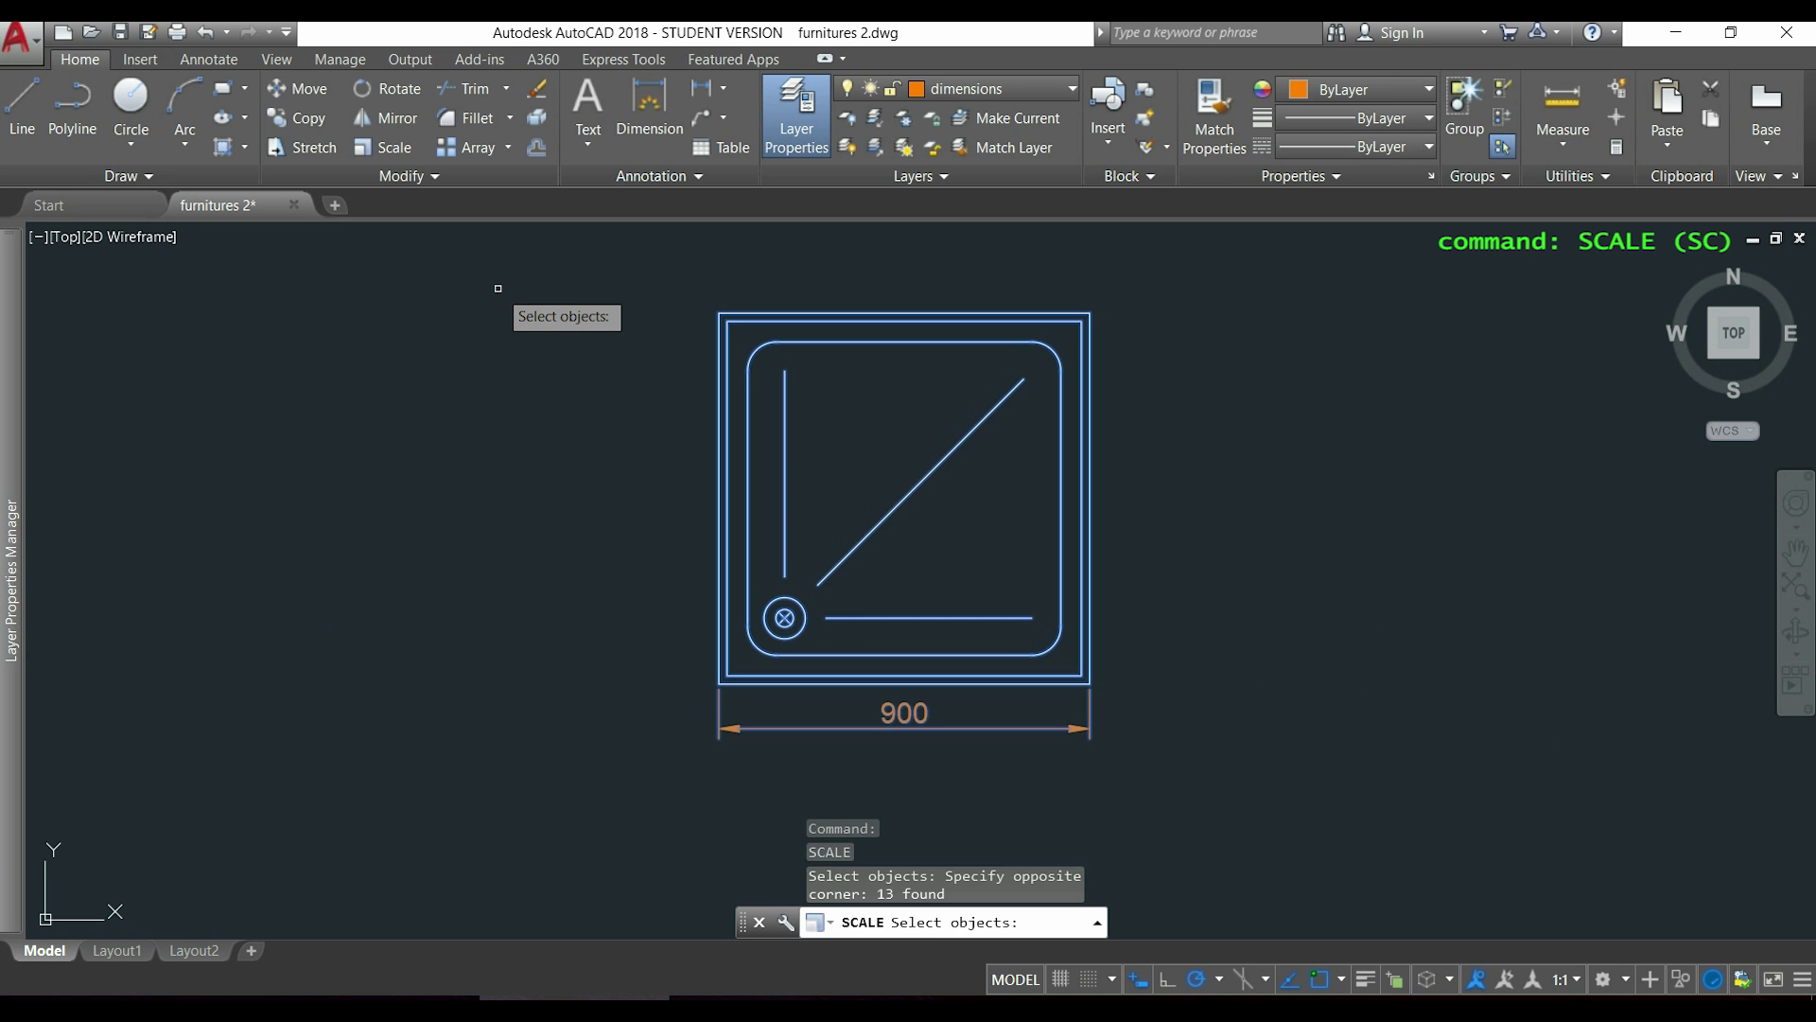
{"action": "key", "text": "Return"}
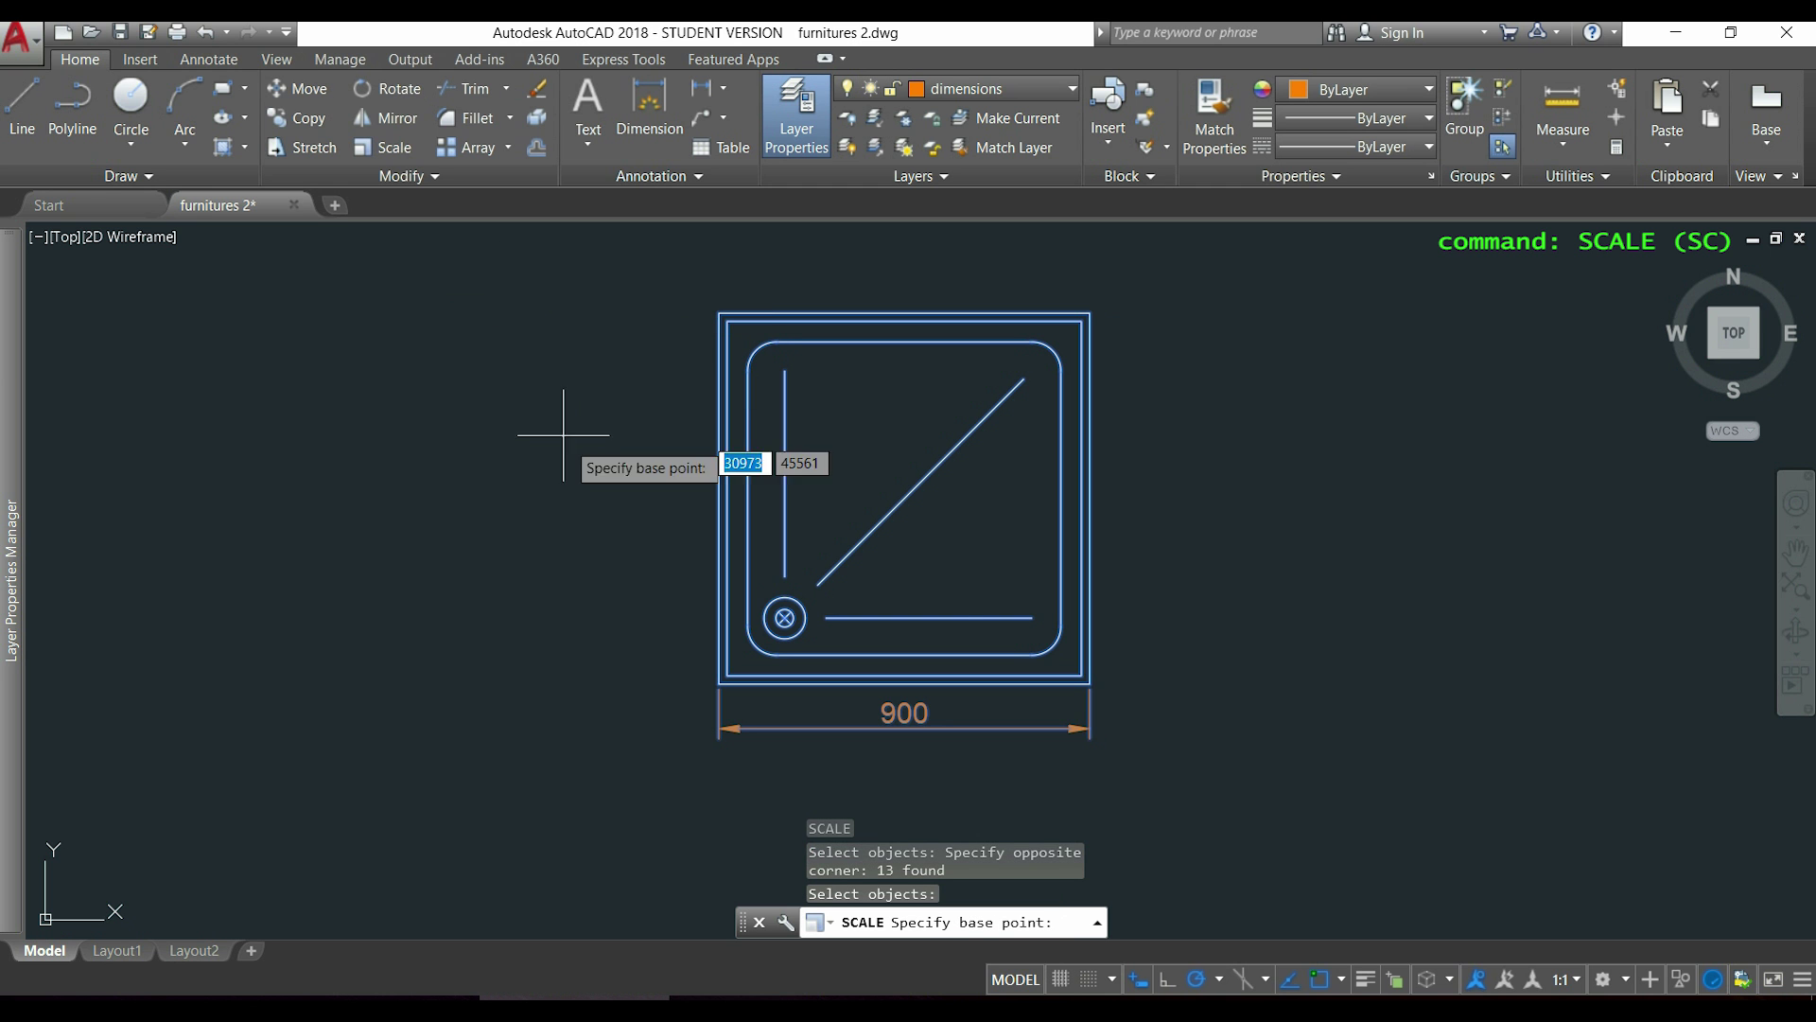
{"action": "left_click", "coordinate": [719, 683]}
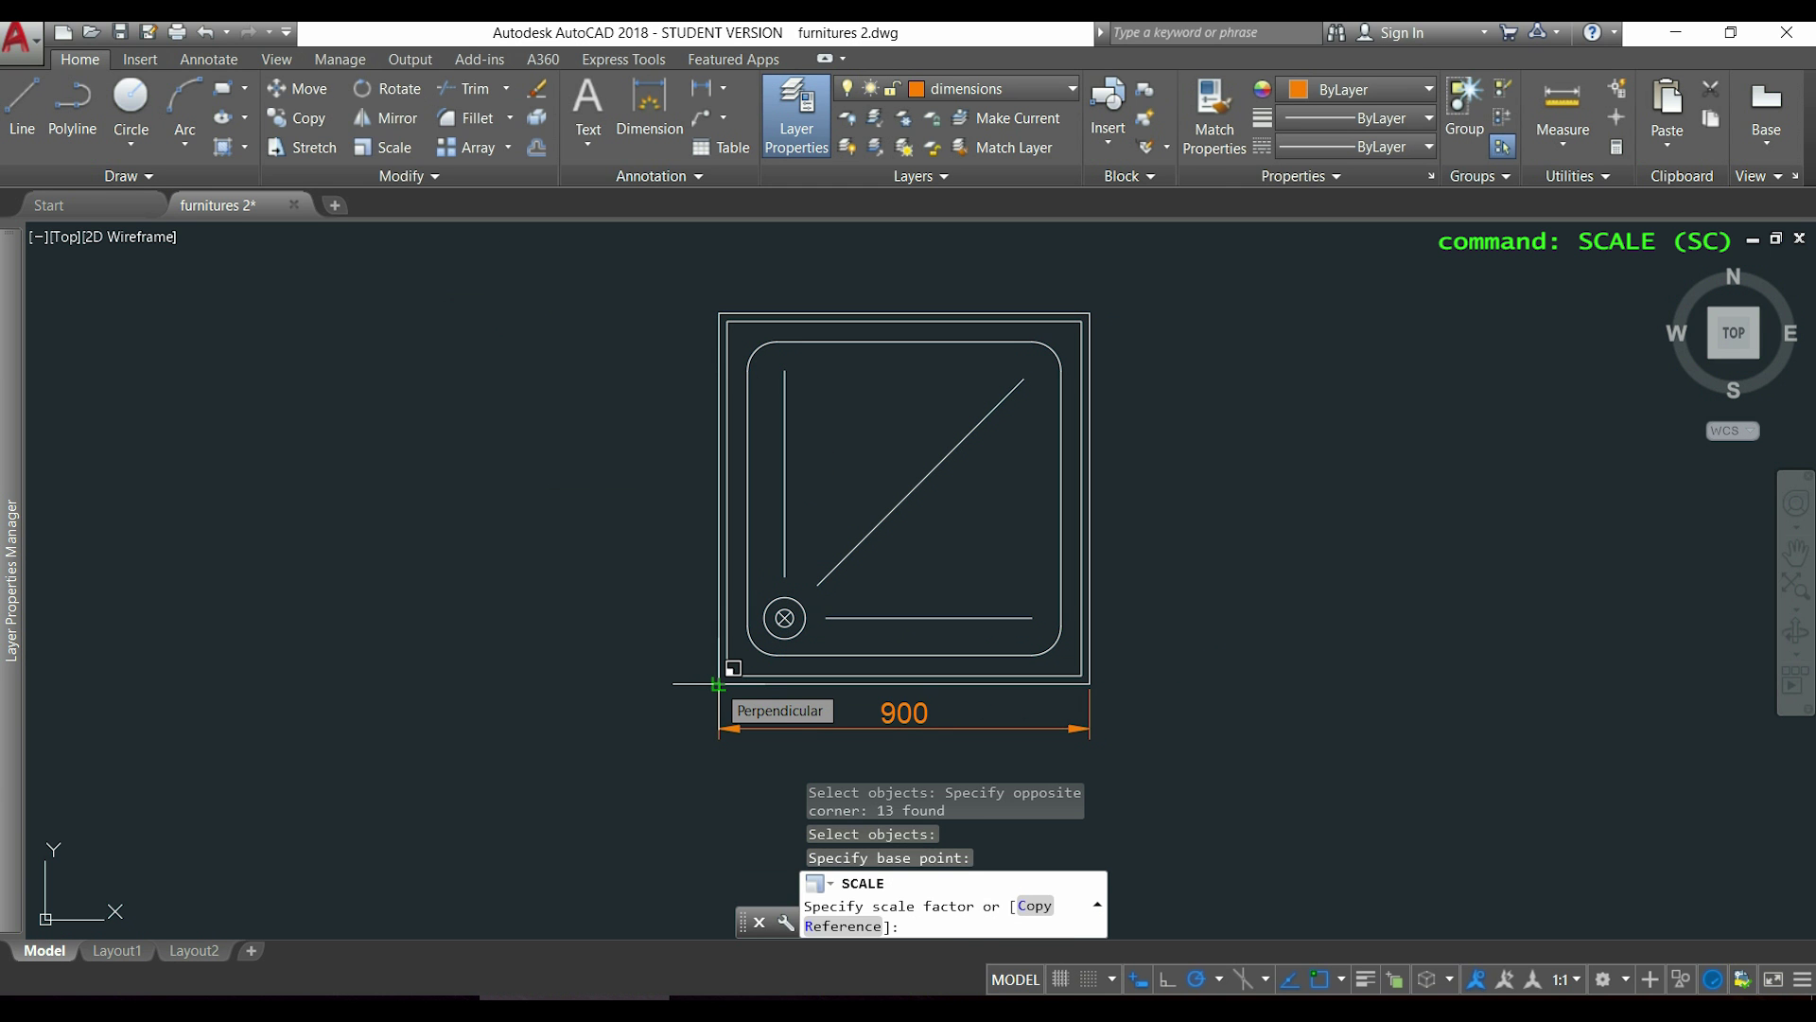
{"action": "type", "text": "r"}
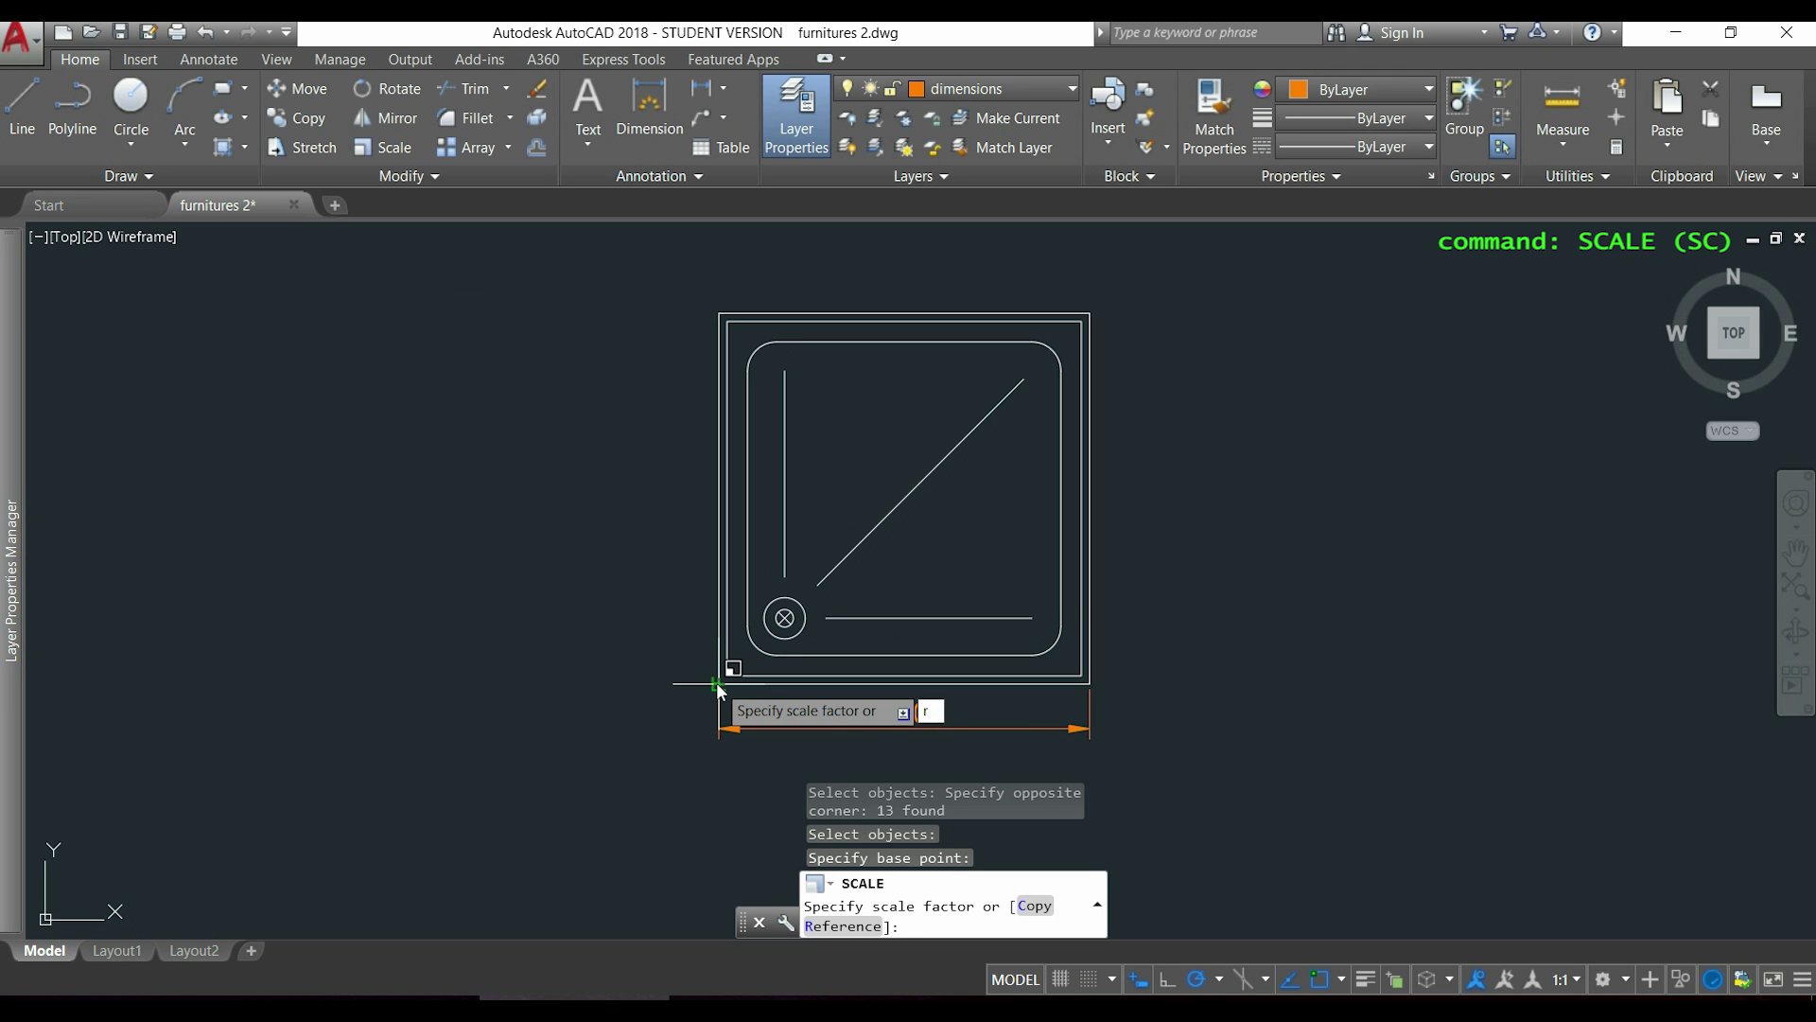
{"action": "key", "text": "Return"}
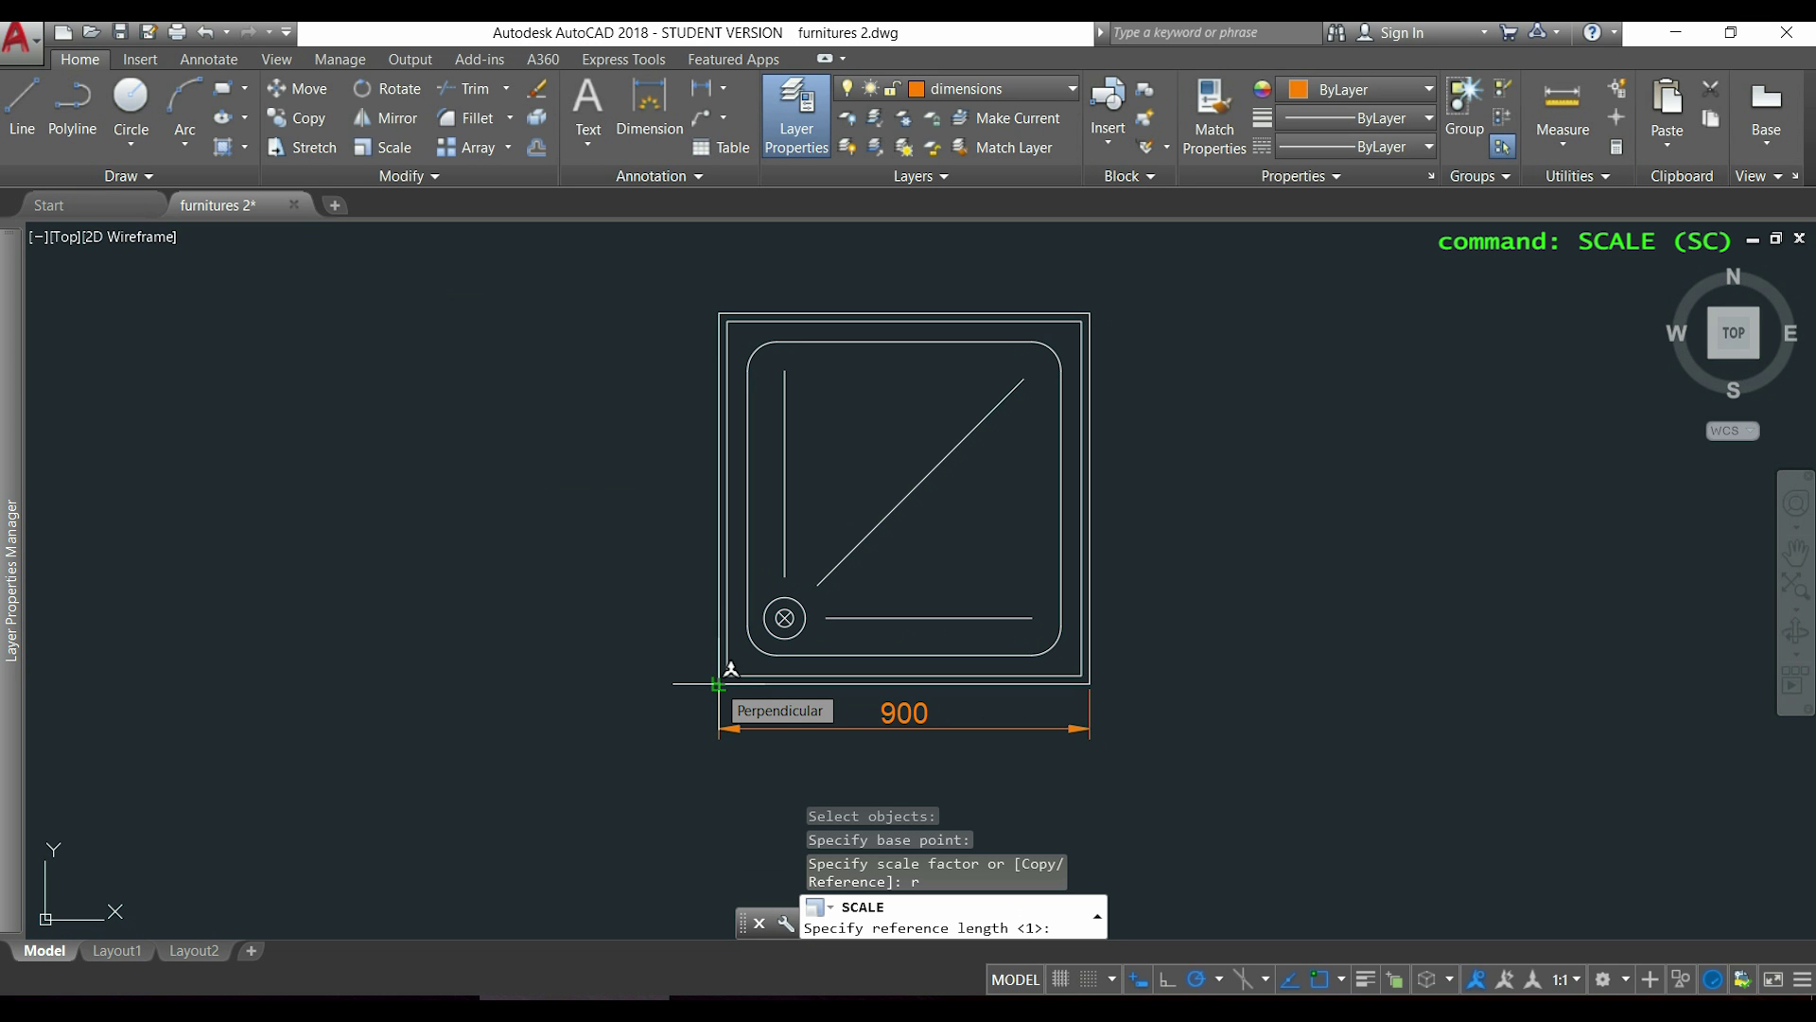
{"action": "scroll", "coordinate": [719, 683], "scroll_direction": "up", "scroll_amount": 6}
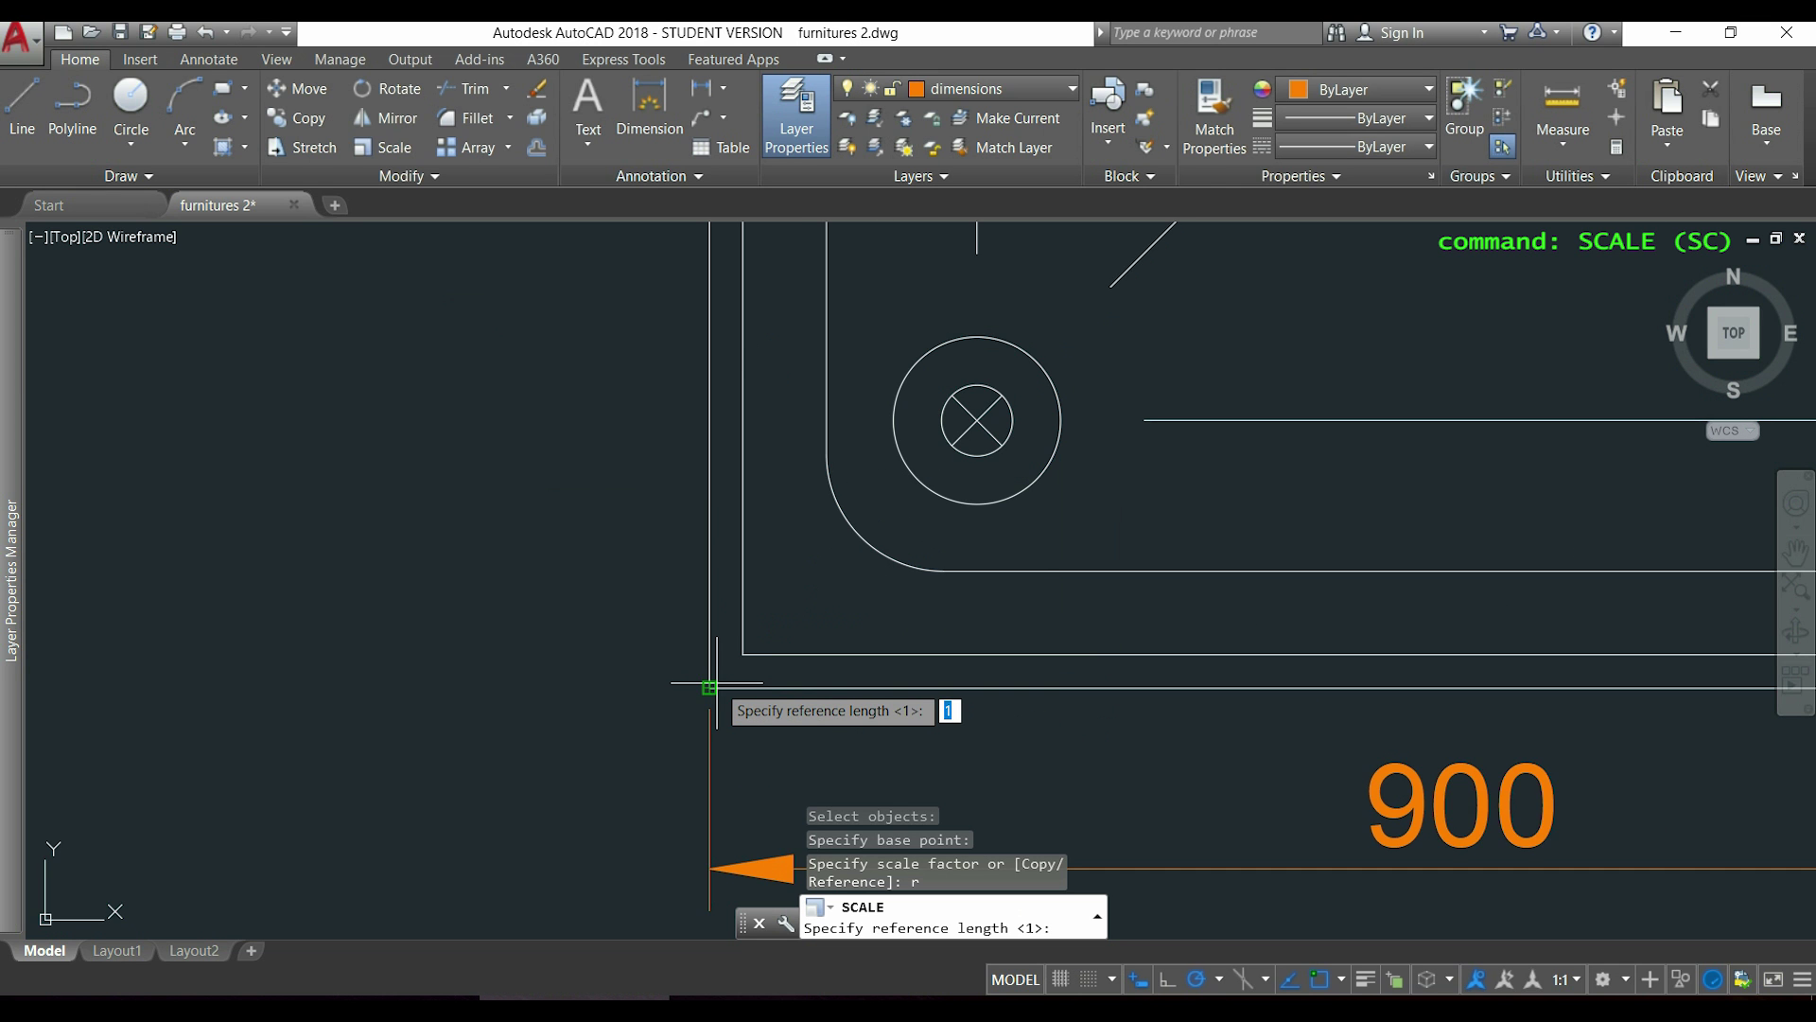
{"action": "left_click", "coordinate": [710, 687]}
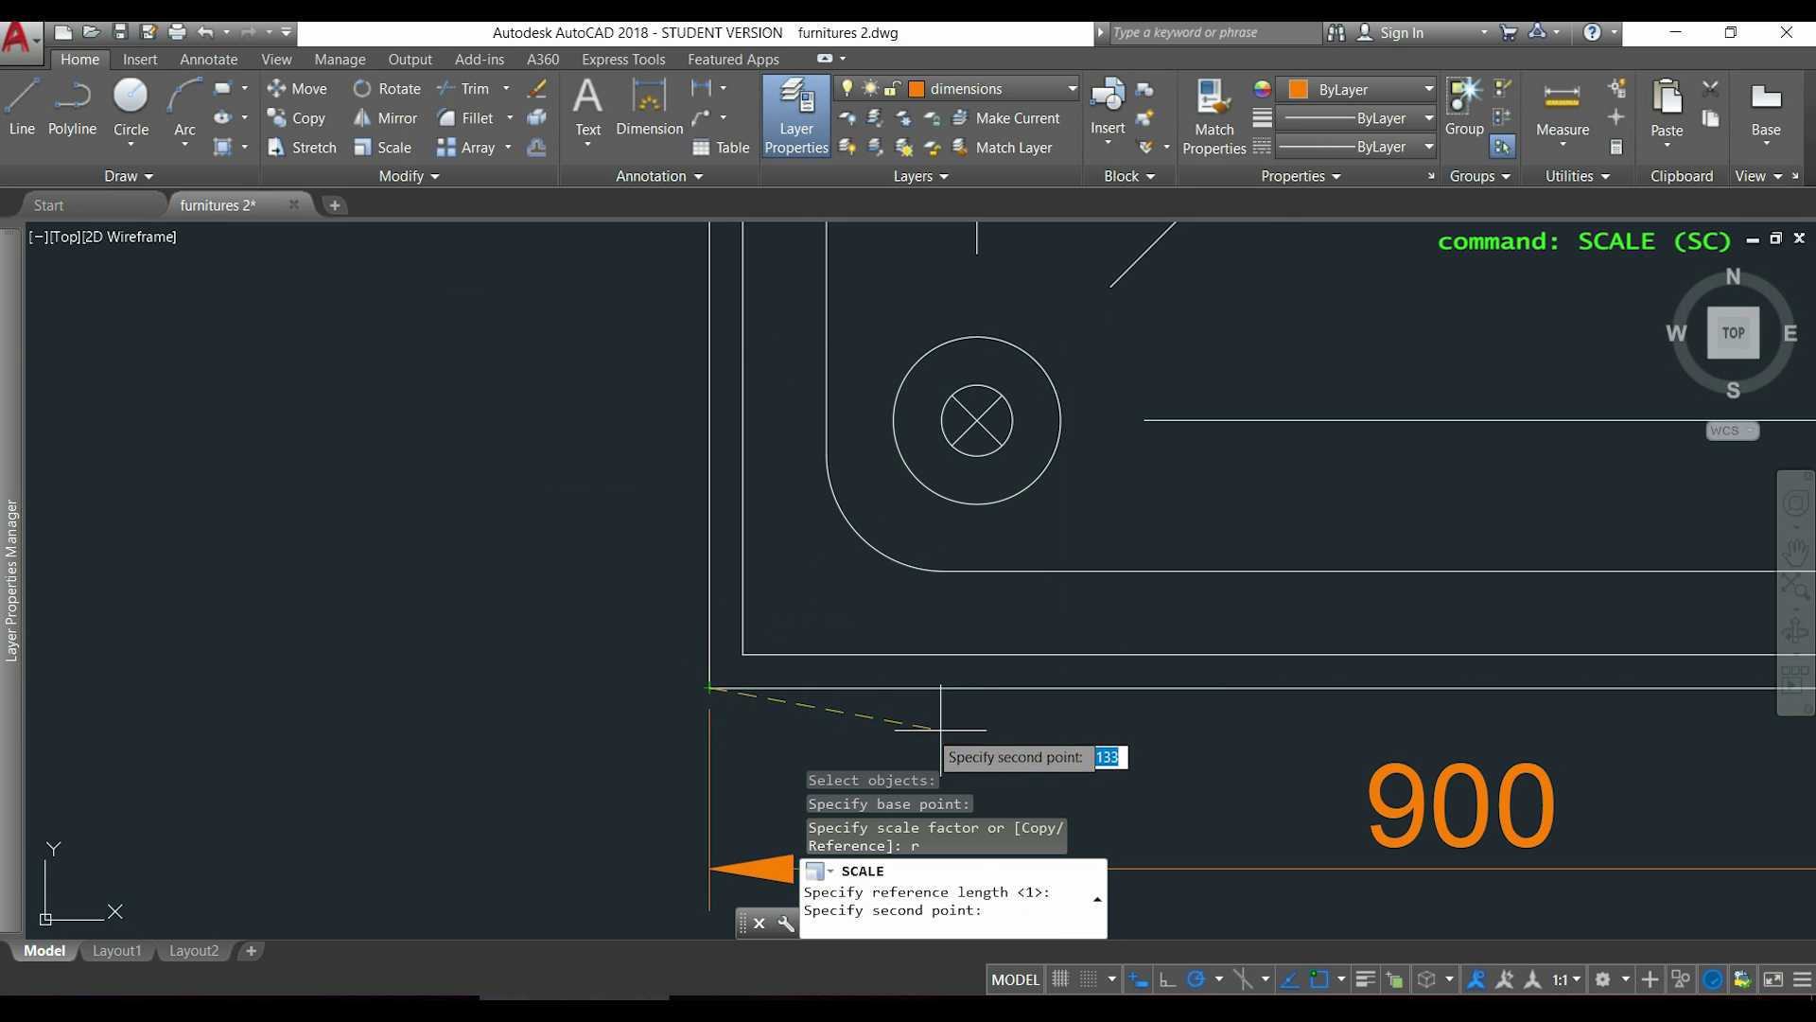
{"action": "scroll", "coordinate": [941, 730], "scroll_direction": "down", "scroll_amount": 6}
{"action": "scroll", "coordinate": [1267, 766], "scroll_direction": "up", "scroll_amount": 6}
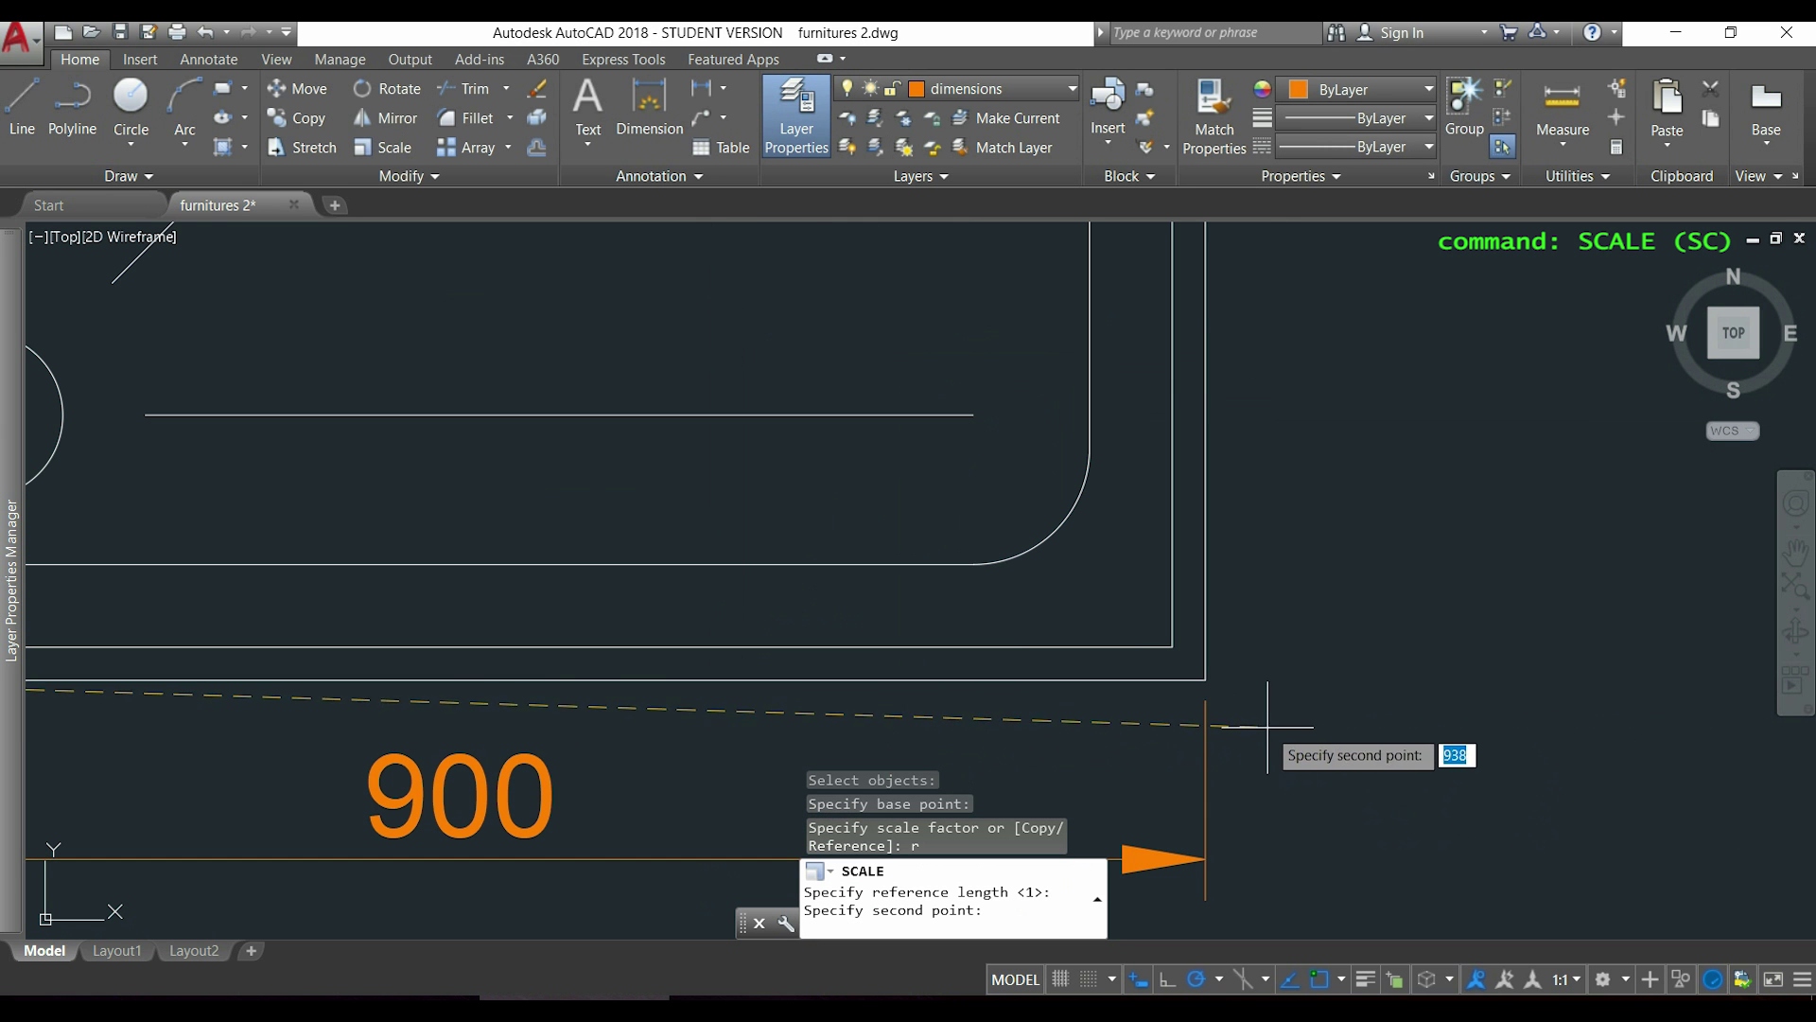
{"action": "left_click", "coordinate": [1206, 678]}
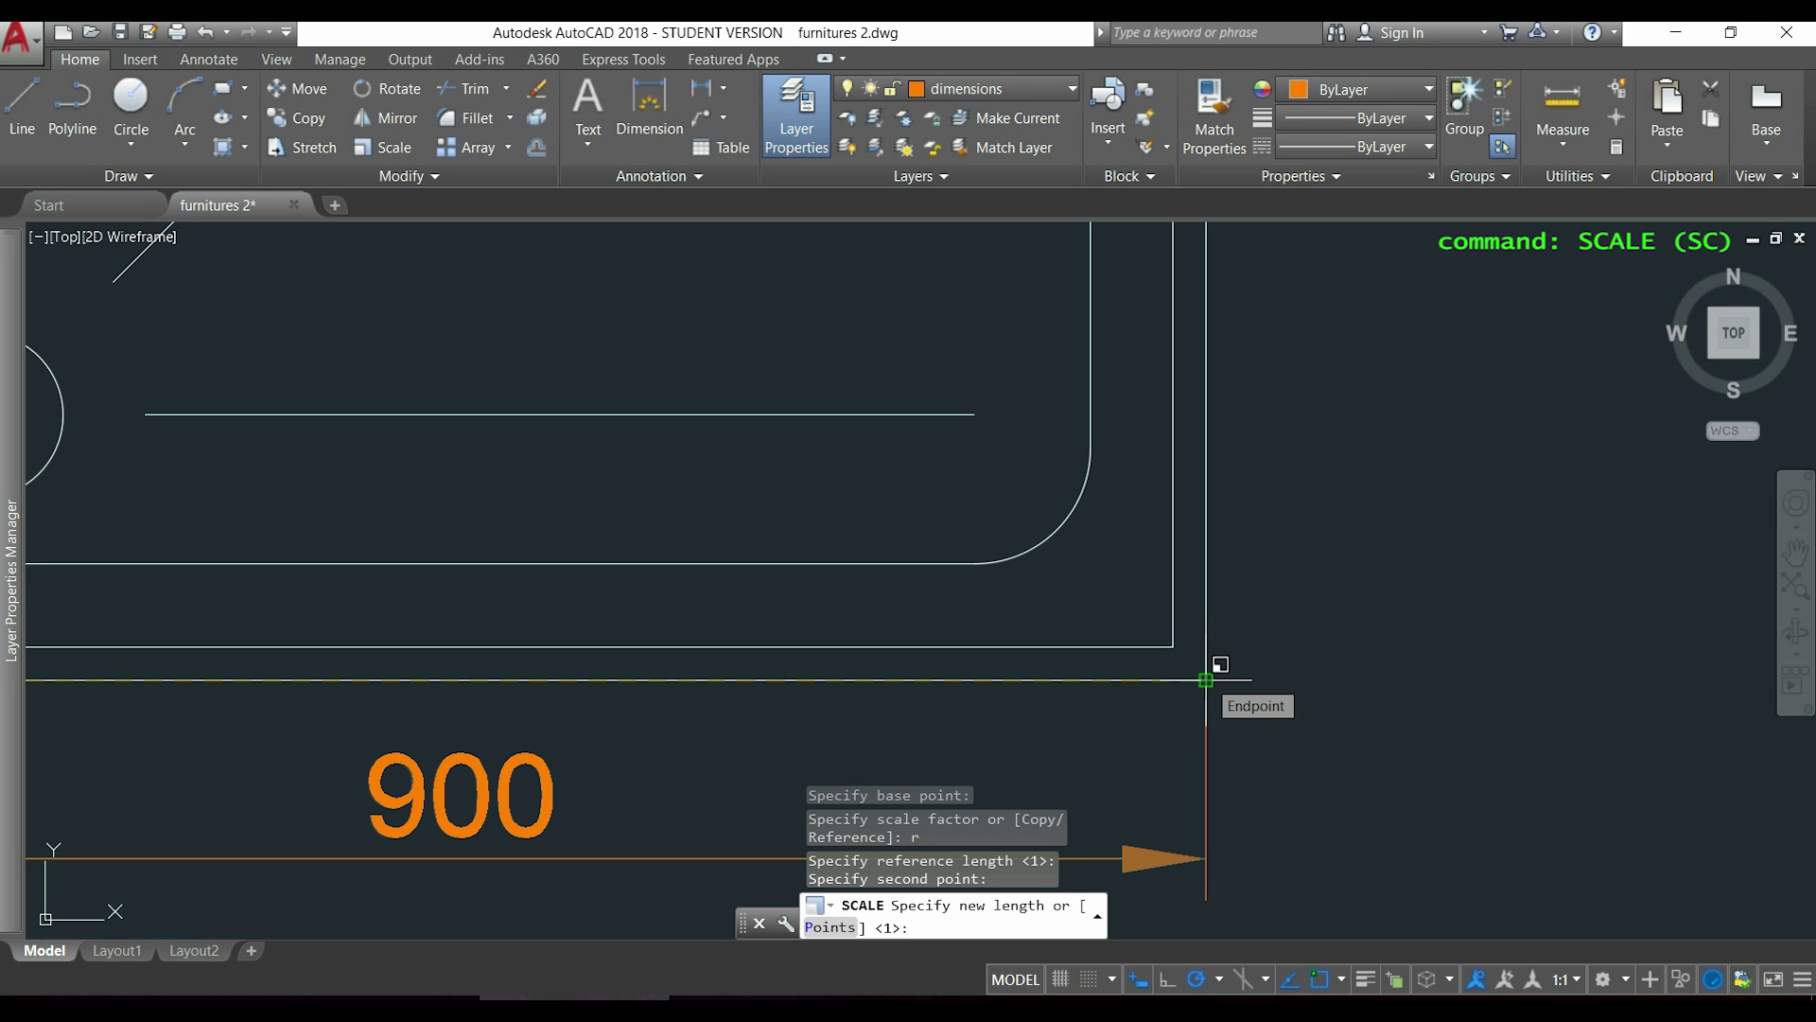
{"action": "type", "text": "500"}
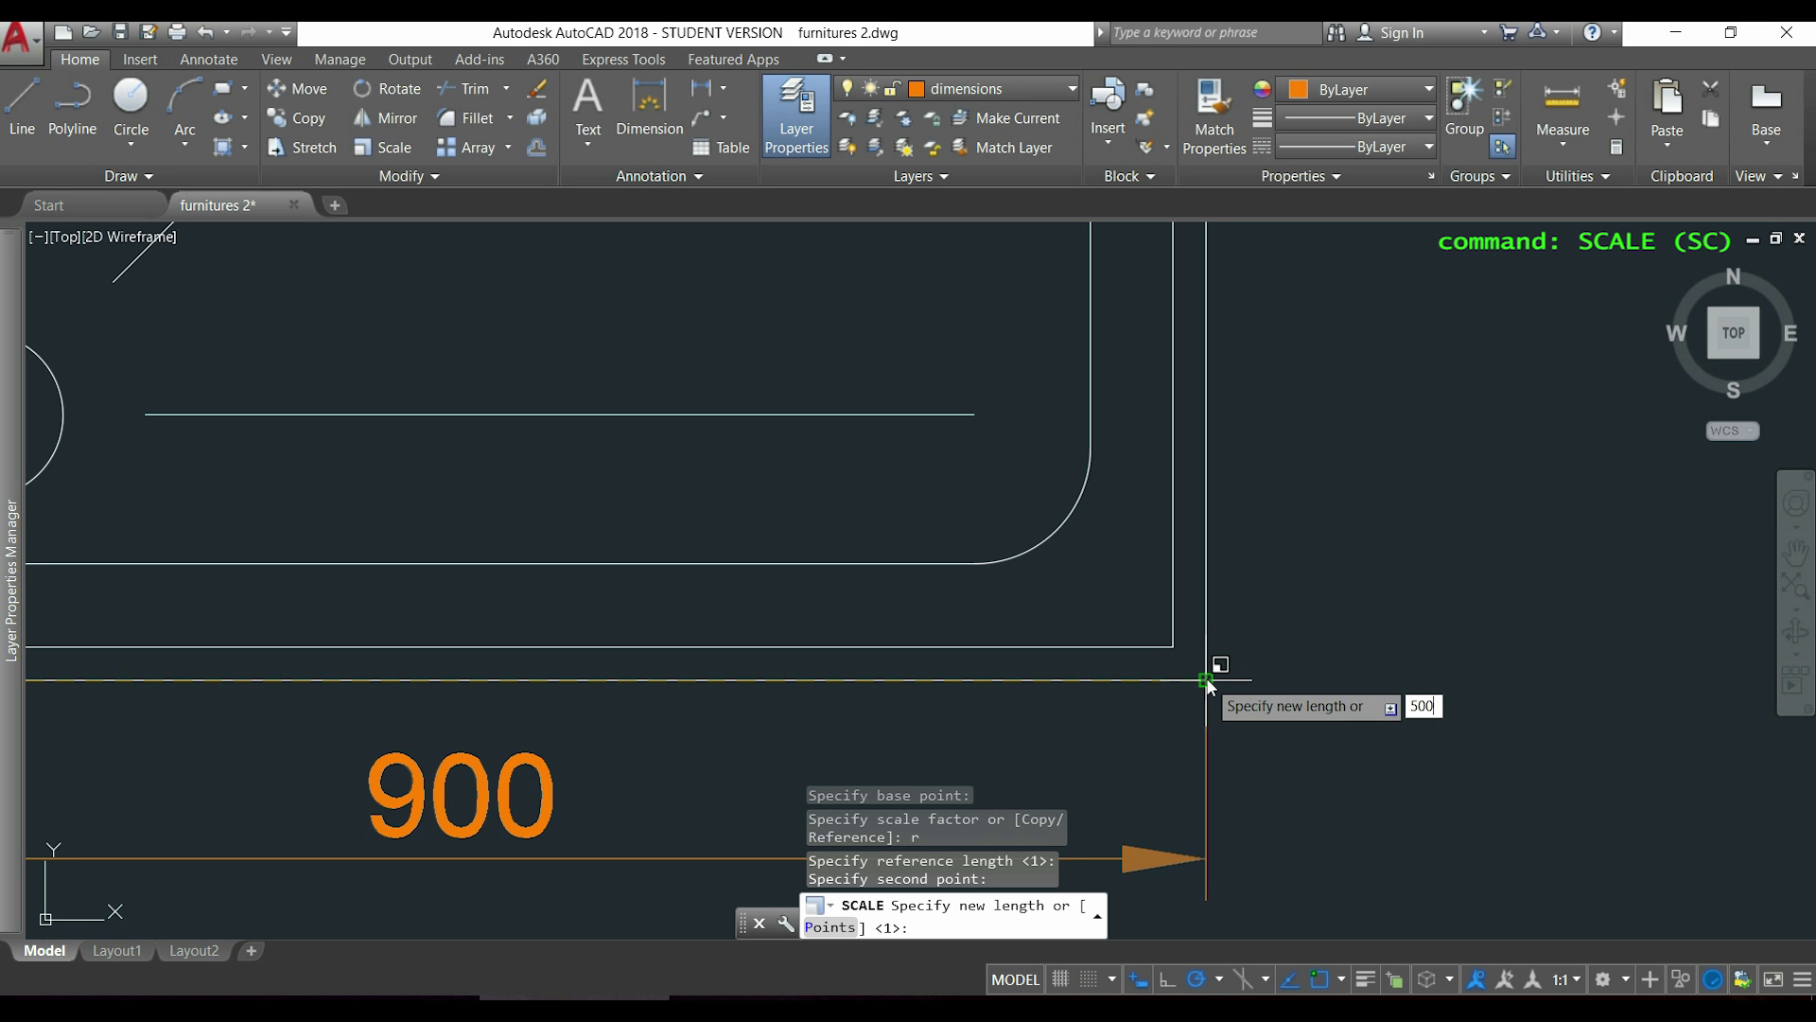
{"action": "key", "text": "Return"}
{"action": "scroll", "coordinate": [1209, 614], "scroll_direction": "down", "scroll_amount": 3}
{"action": "mouse_move", "coordinate": [1062, 406]}
{"action": "middle_mouse_down"}
{"action": "mouse_move", "coordinate": [1067, 483]}
{"action": "mouse_move", "coordinate": [1119, 543]}
{"action": "mouse_move", "coordinate": [1230, 489]}
{"action": "middle_mouse_up"}
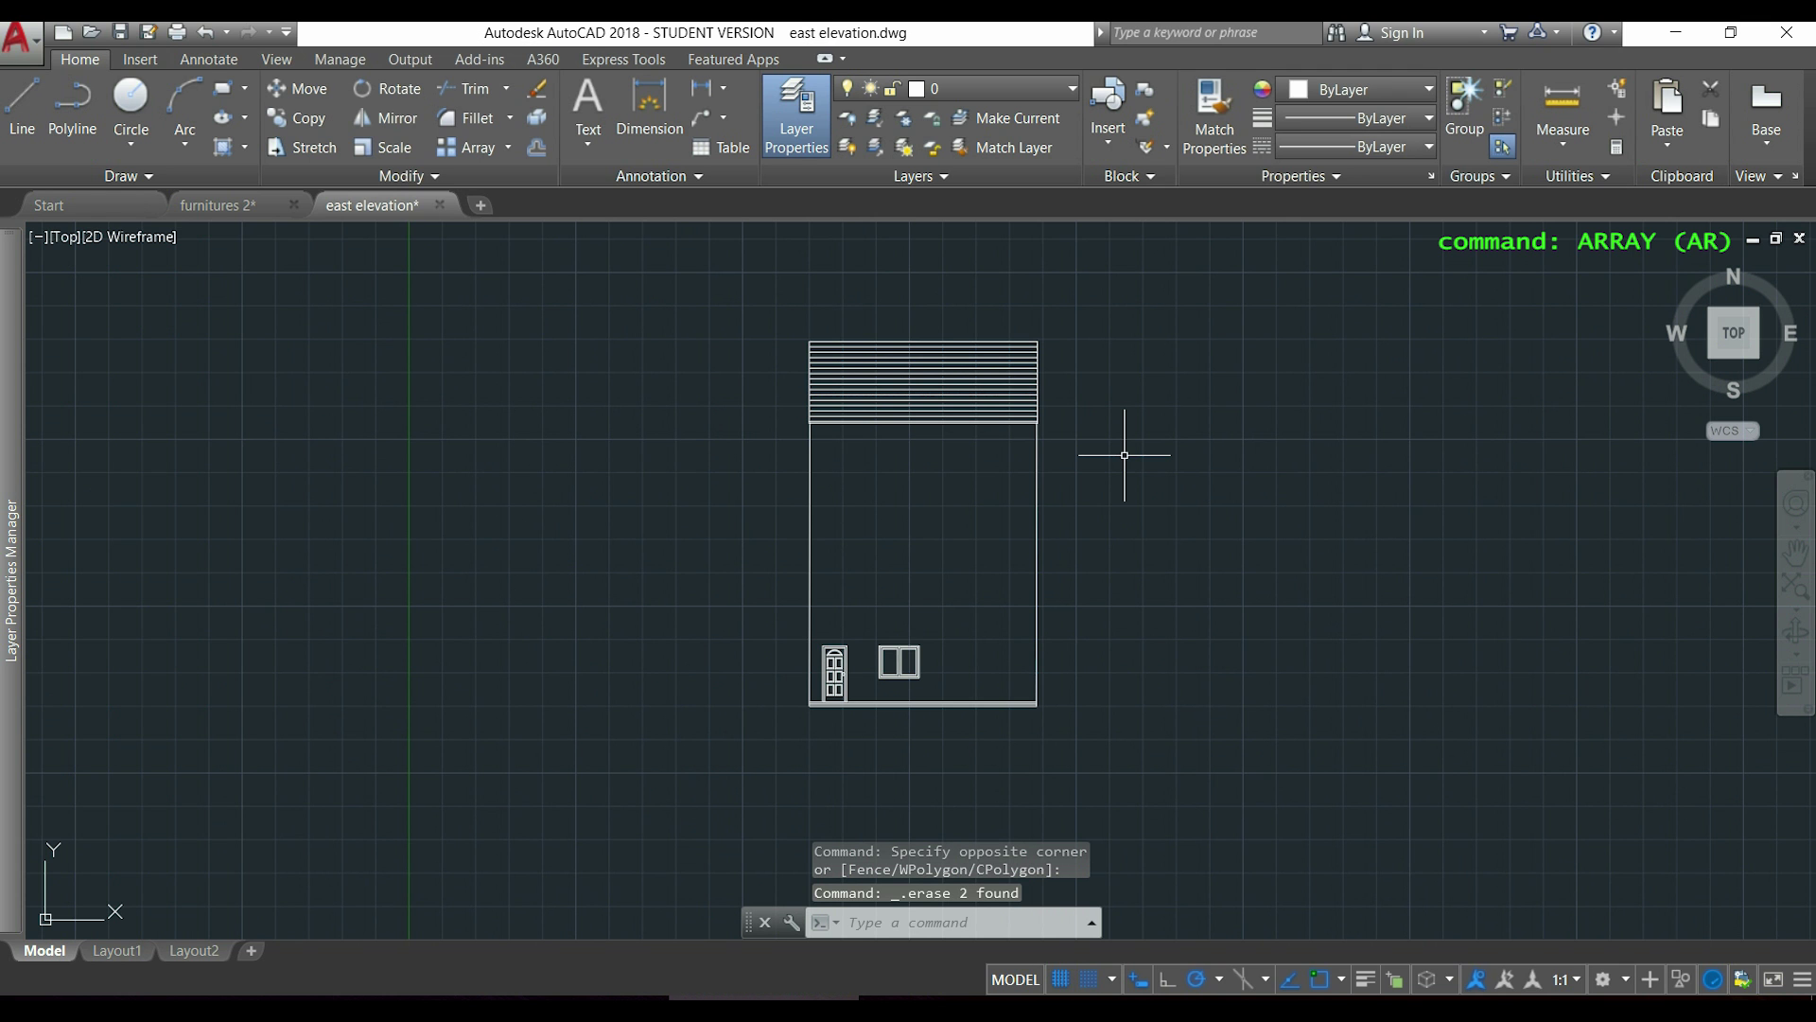
- Create a rectangular array of the ground-floor window on the building elevation, with 4 rows spaced 2600 apart
{"action": "left_click", "coordinate": [463, 149]}
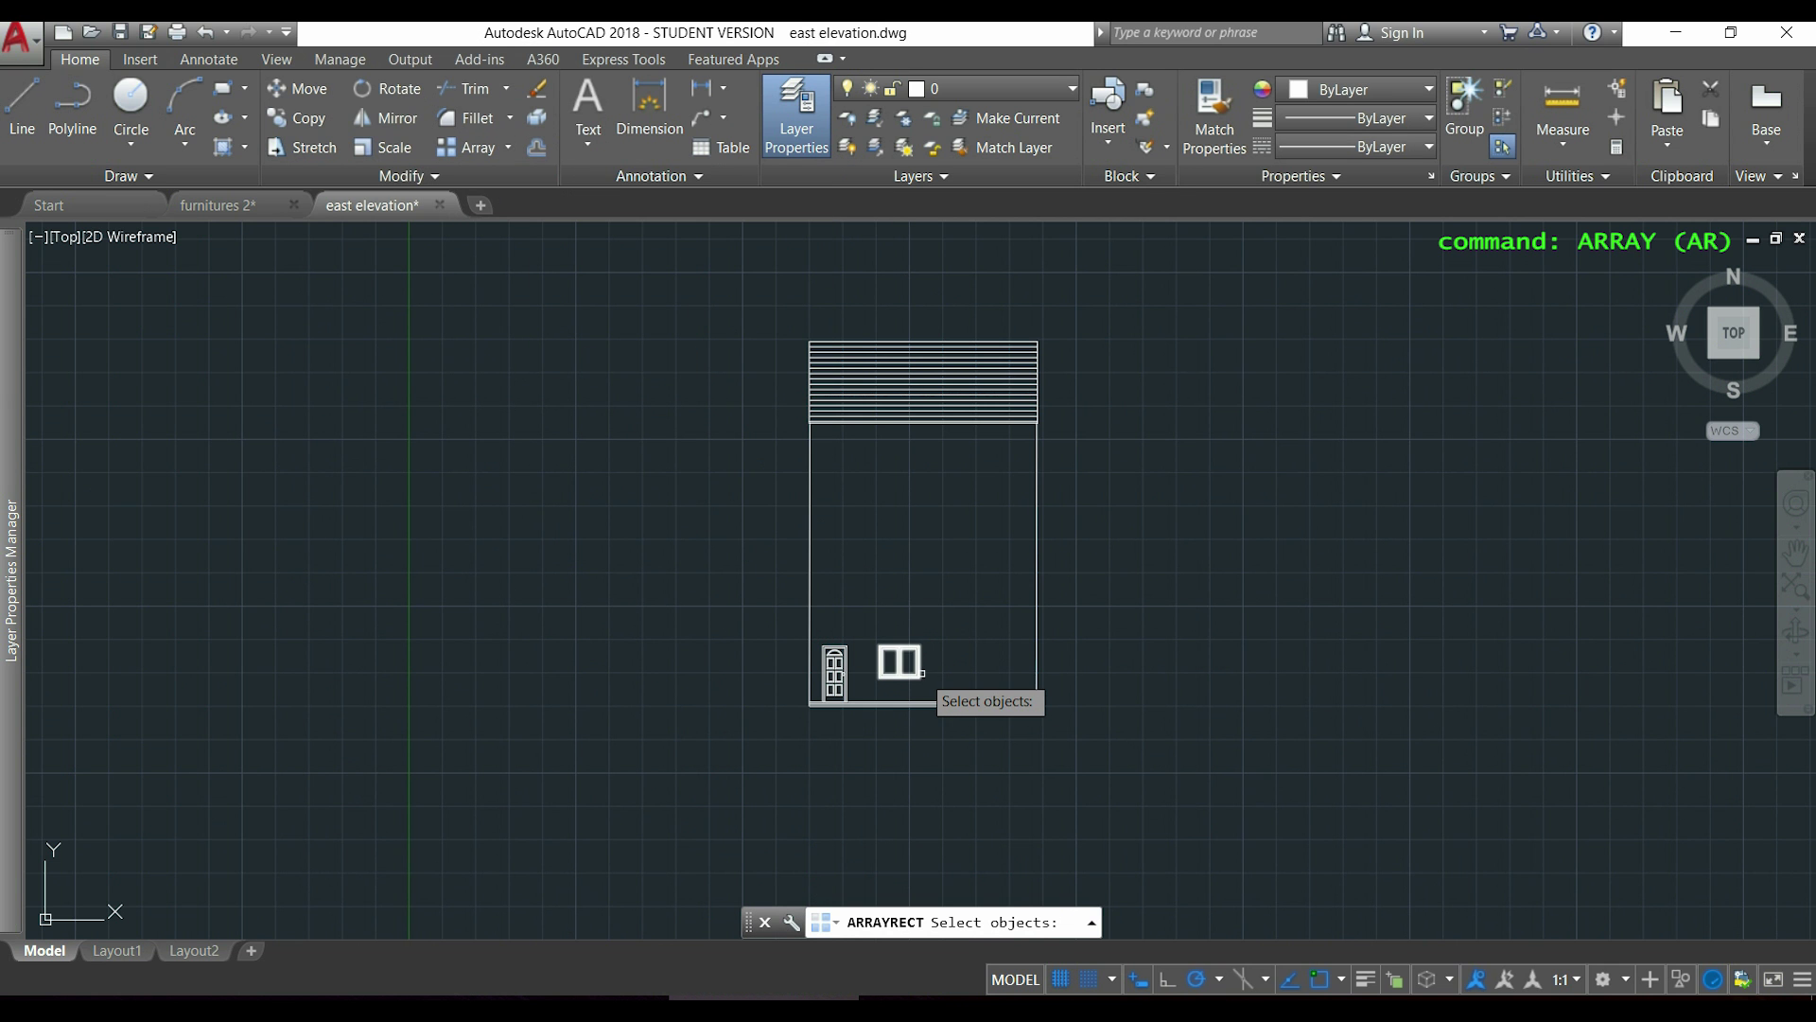
{"action": "left_click", "coordinate": [922, 673]}
{"action": "key", "text": "Return"}
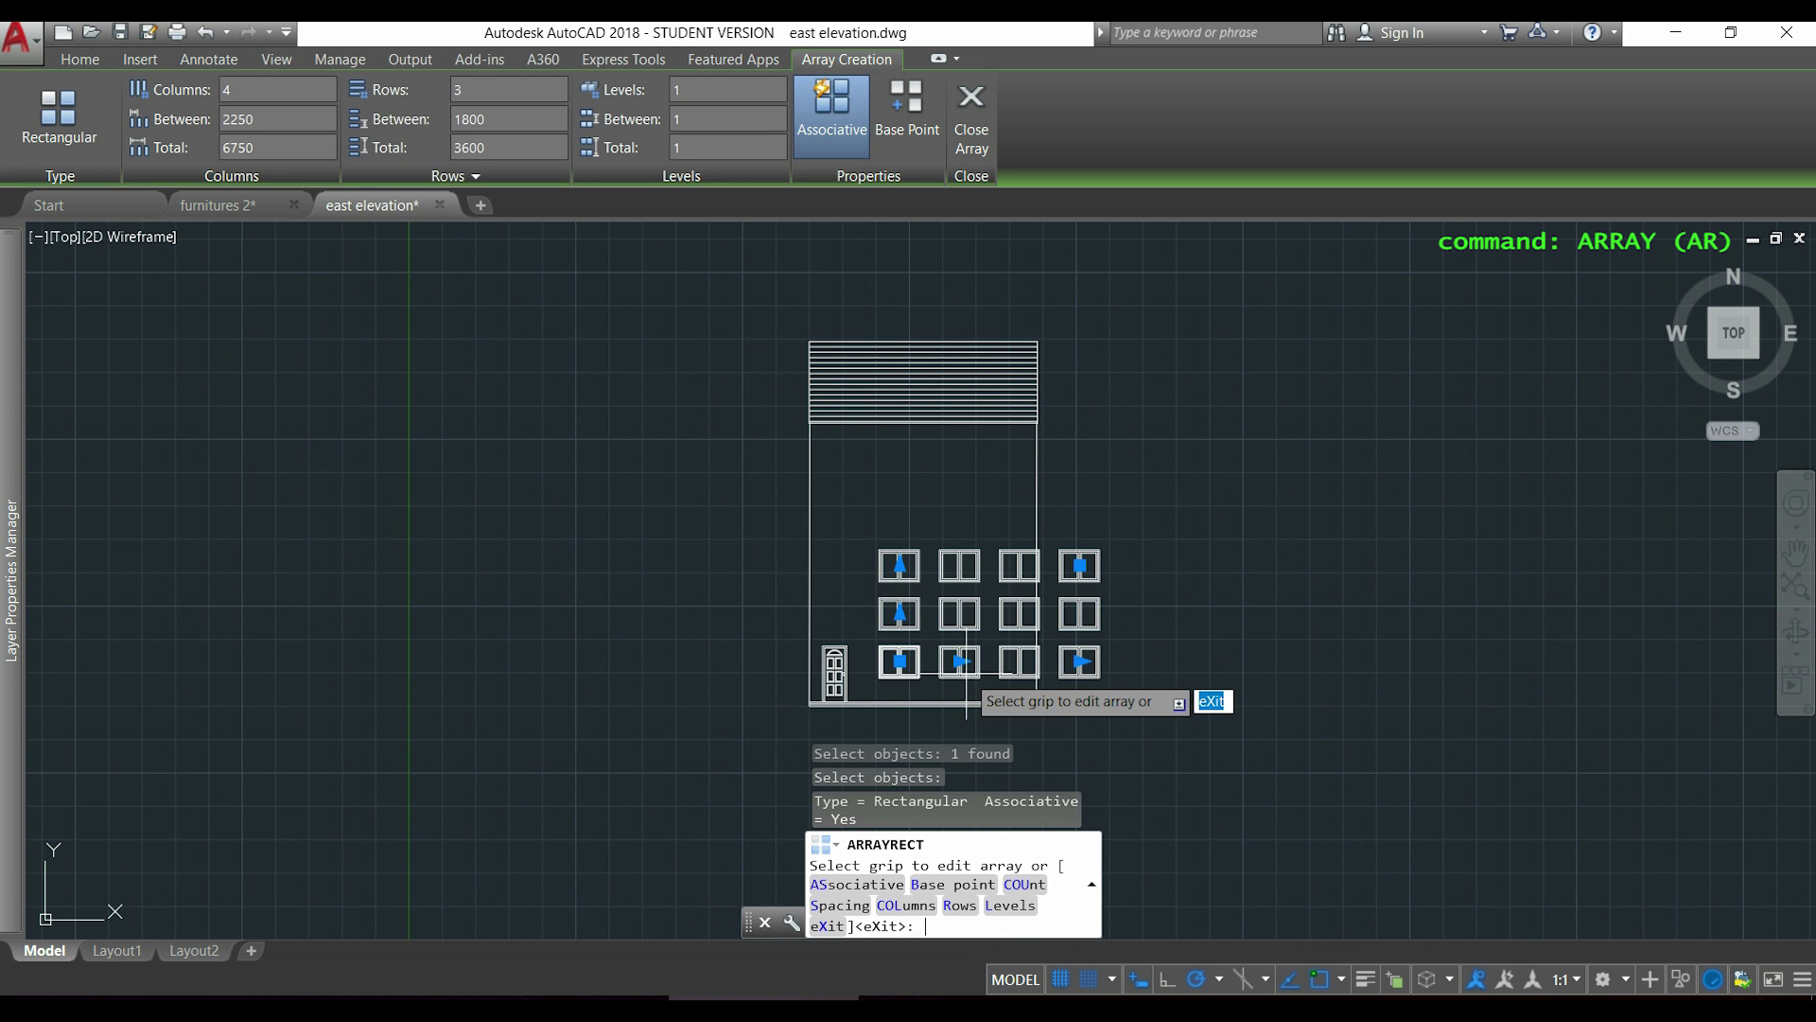
{"action": "scroll", "coordinate": [984, 676], "scroll_direction": "up", "scroll_amount": 2}
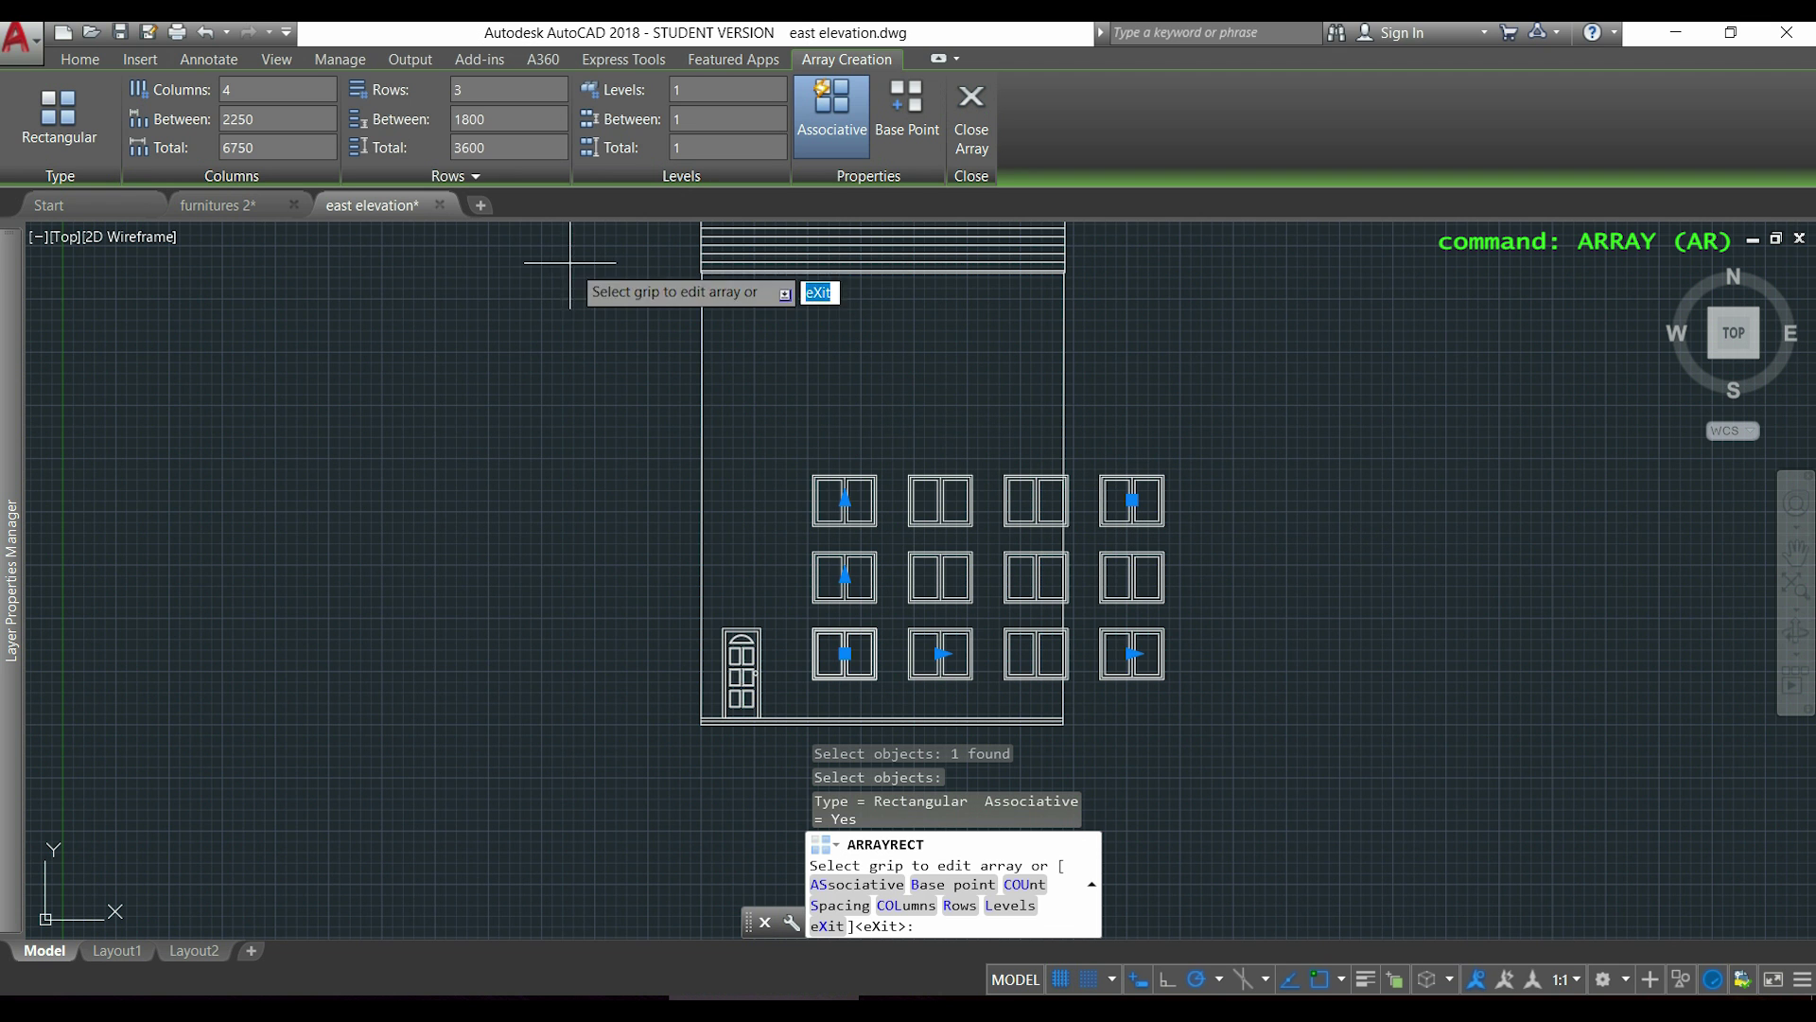
{"action": "left_click", "coordinate": [471, 89]}
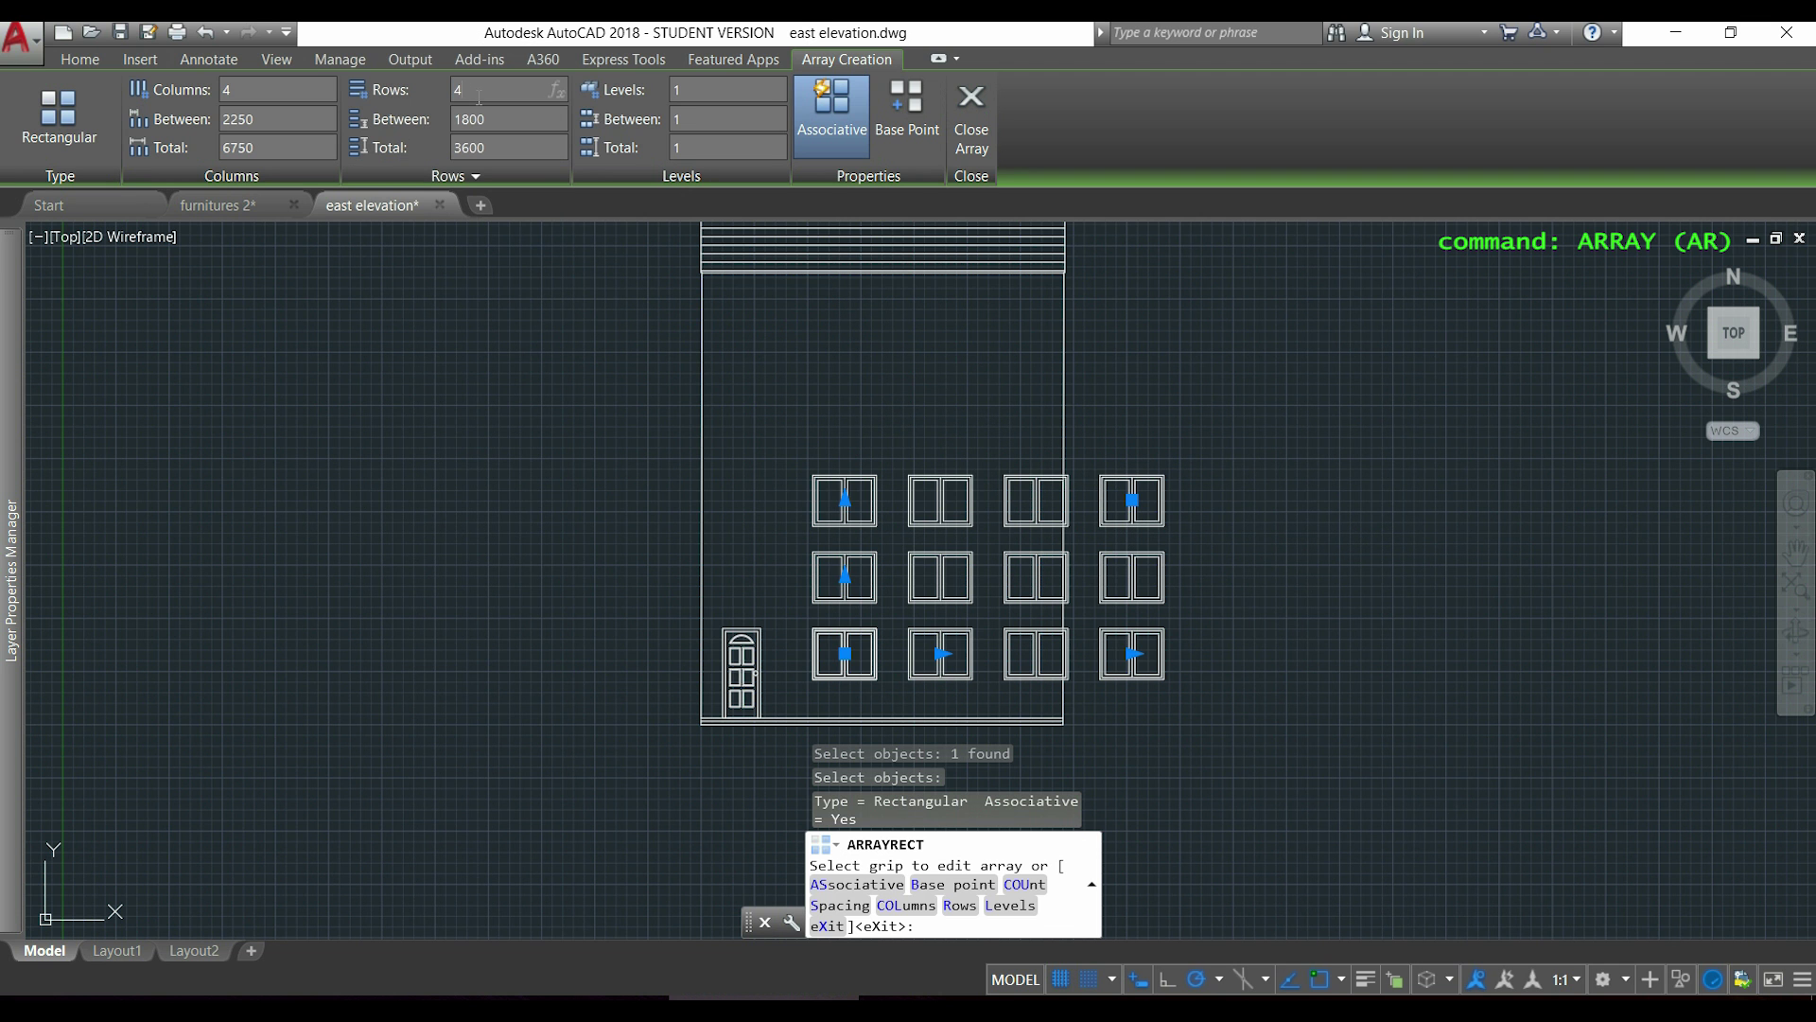
{"action": "key", "text": "Return"}
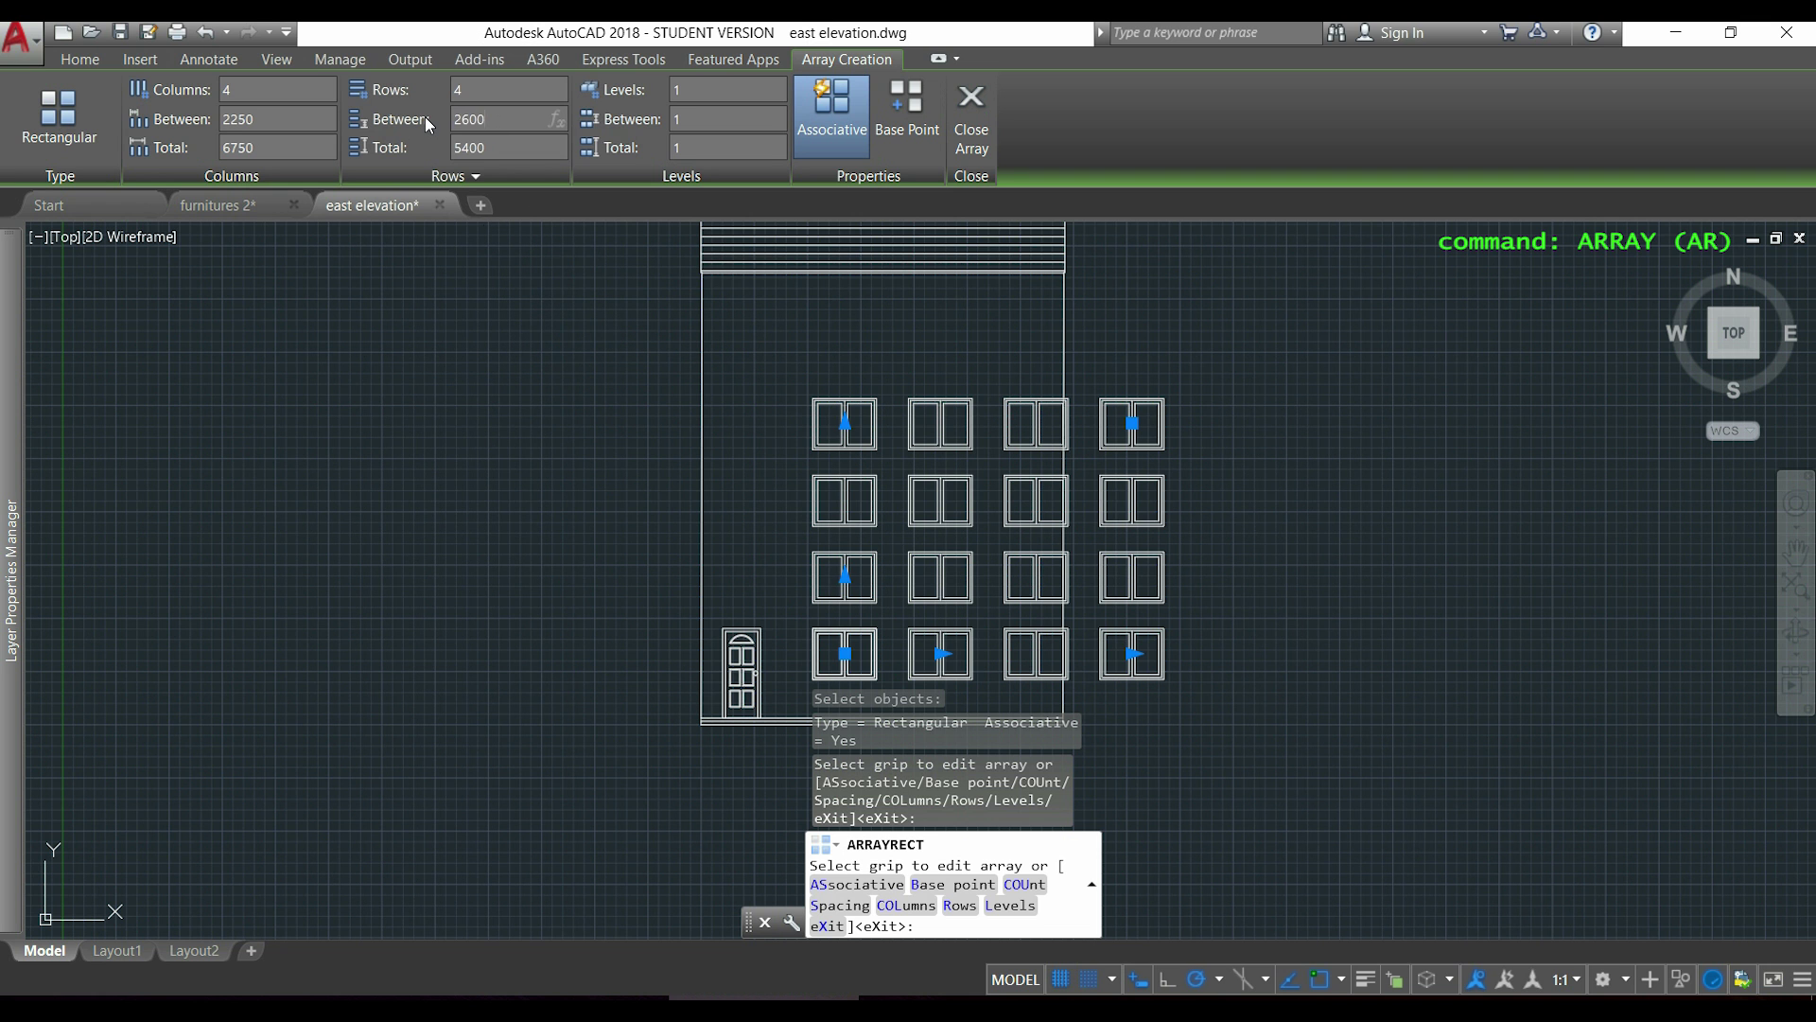
{"action": "key", "text": "Return"}
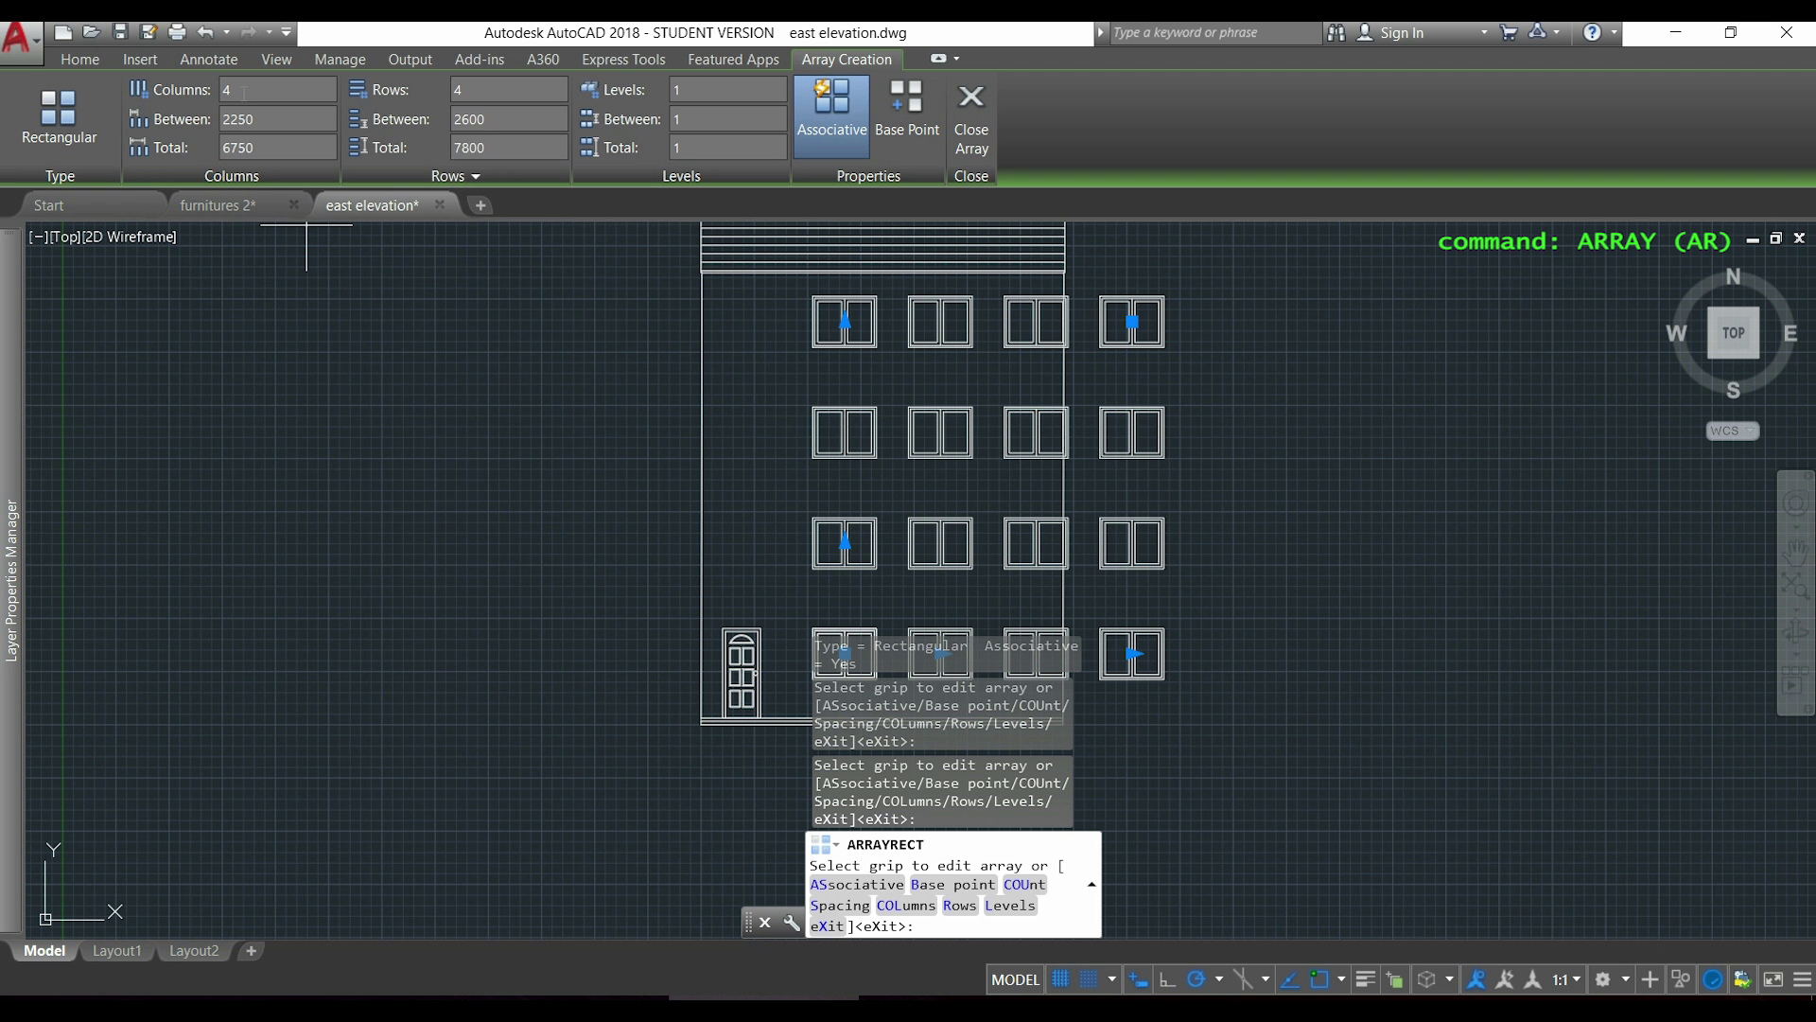
- Set the window array to 2 columns spaced 3000 apart and finish the array
{"action": "type", "text": "2"}
{"action": "key", "text": "Return"}
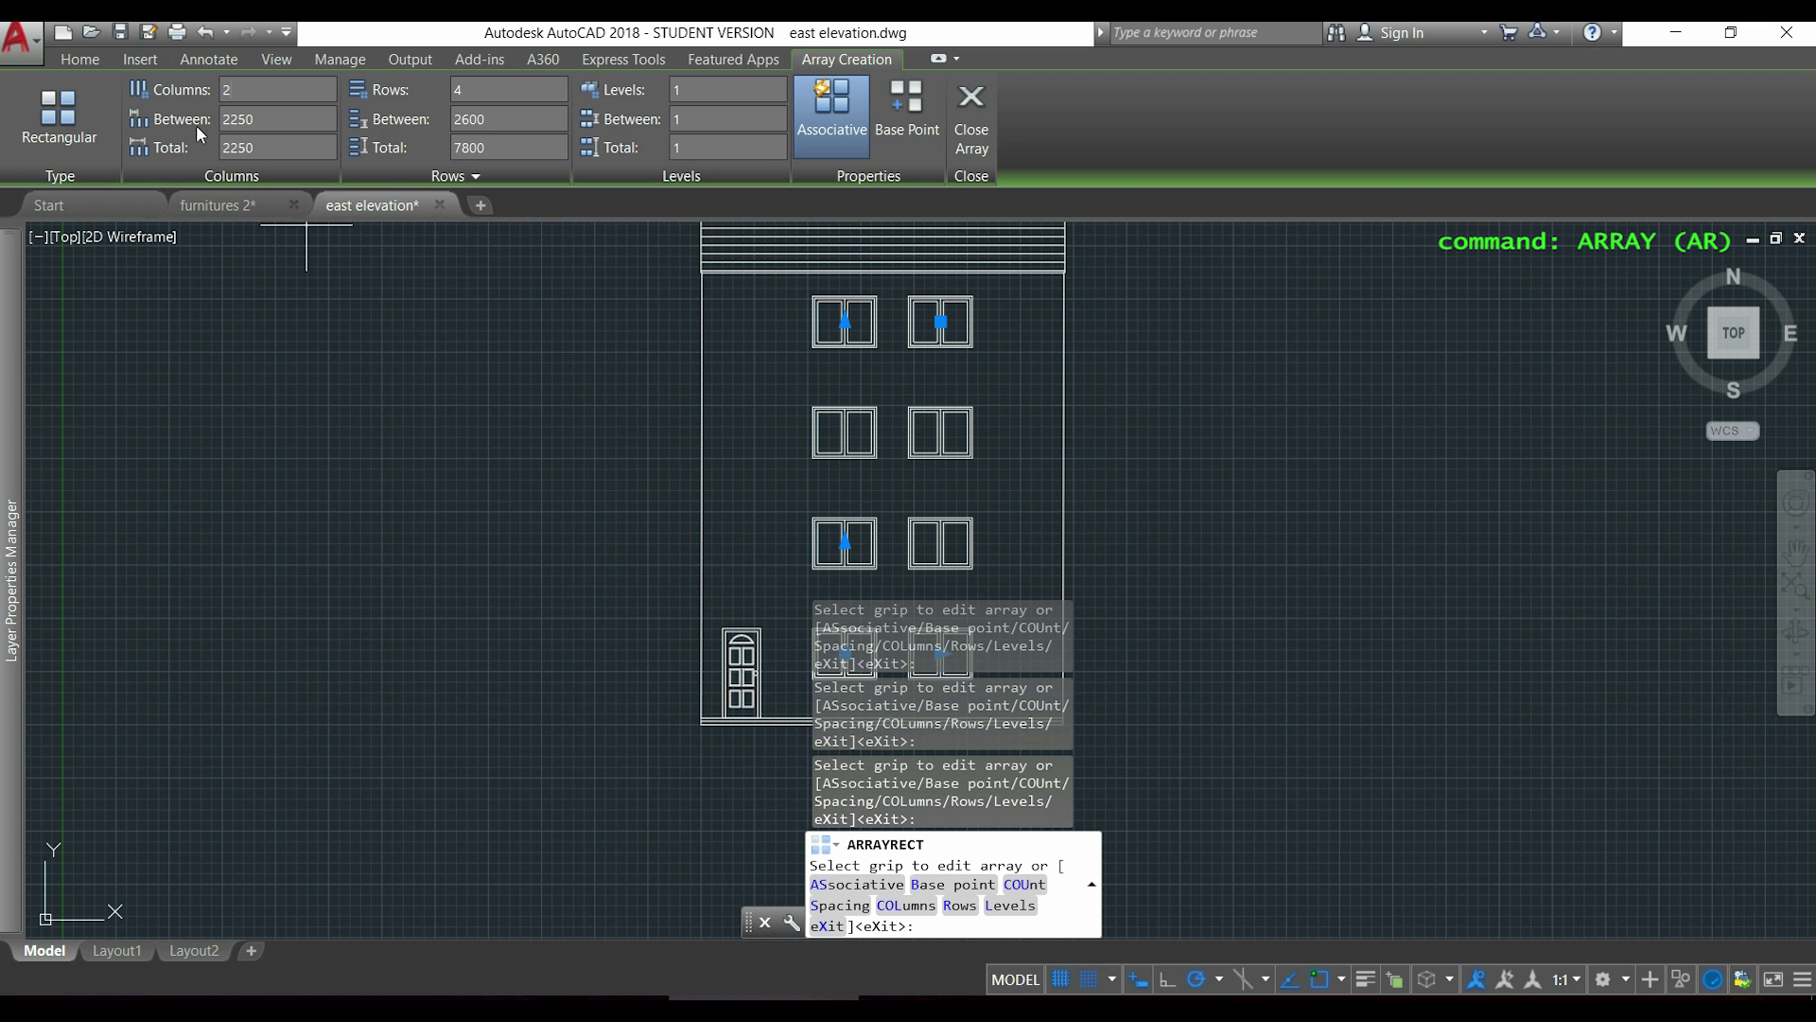
{"action": "left_click", "coordinate": [258, 126]}
{"action": "type", "text": "3000"}
{"action": "key", "text": "Return"}
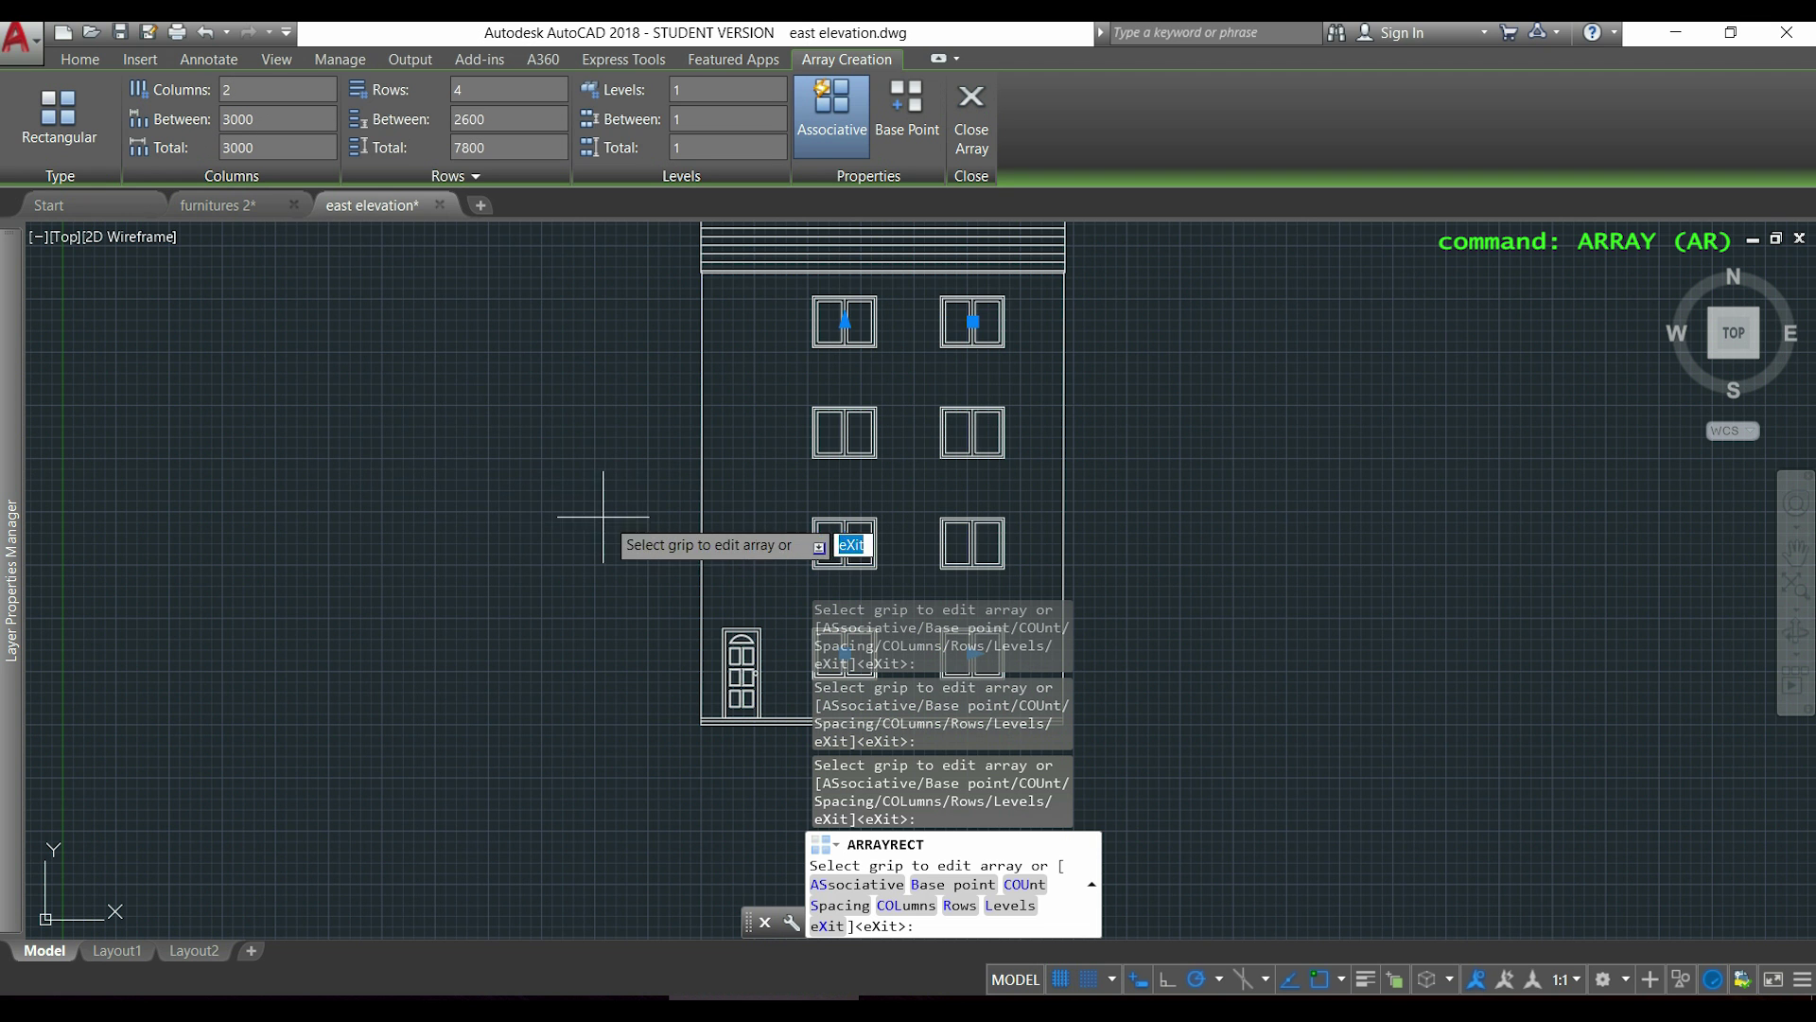
{"action": "middle_click_drag", "start_coordinate": [531, 555], "coordinate": [437, 559]}
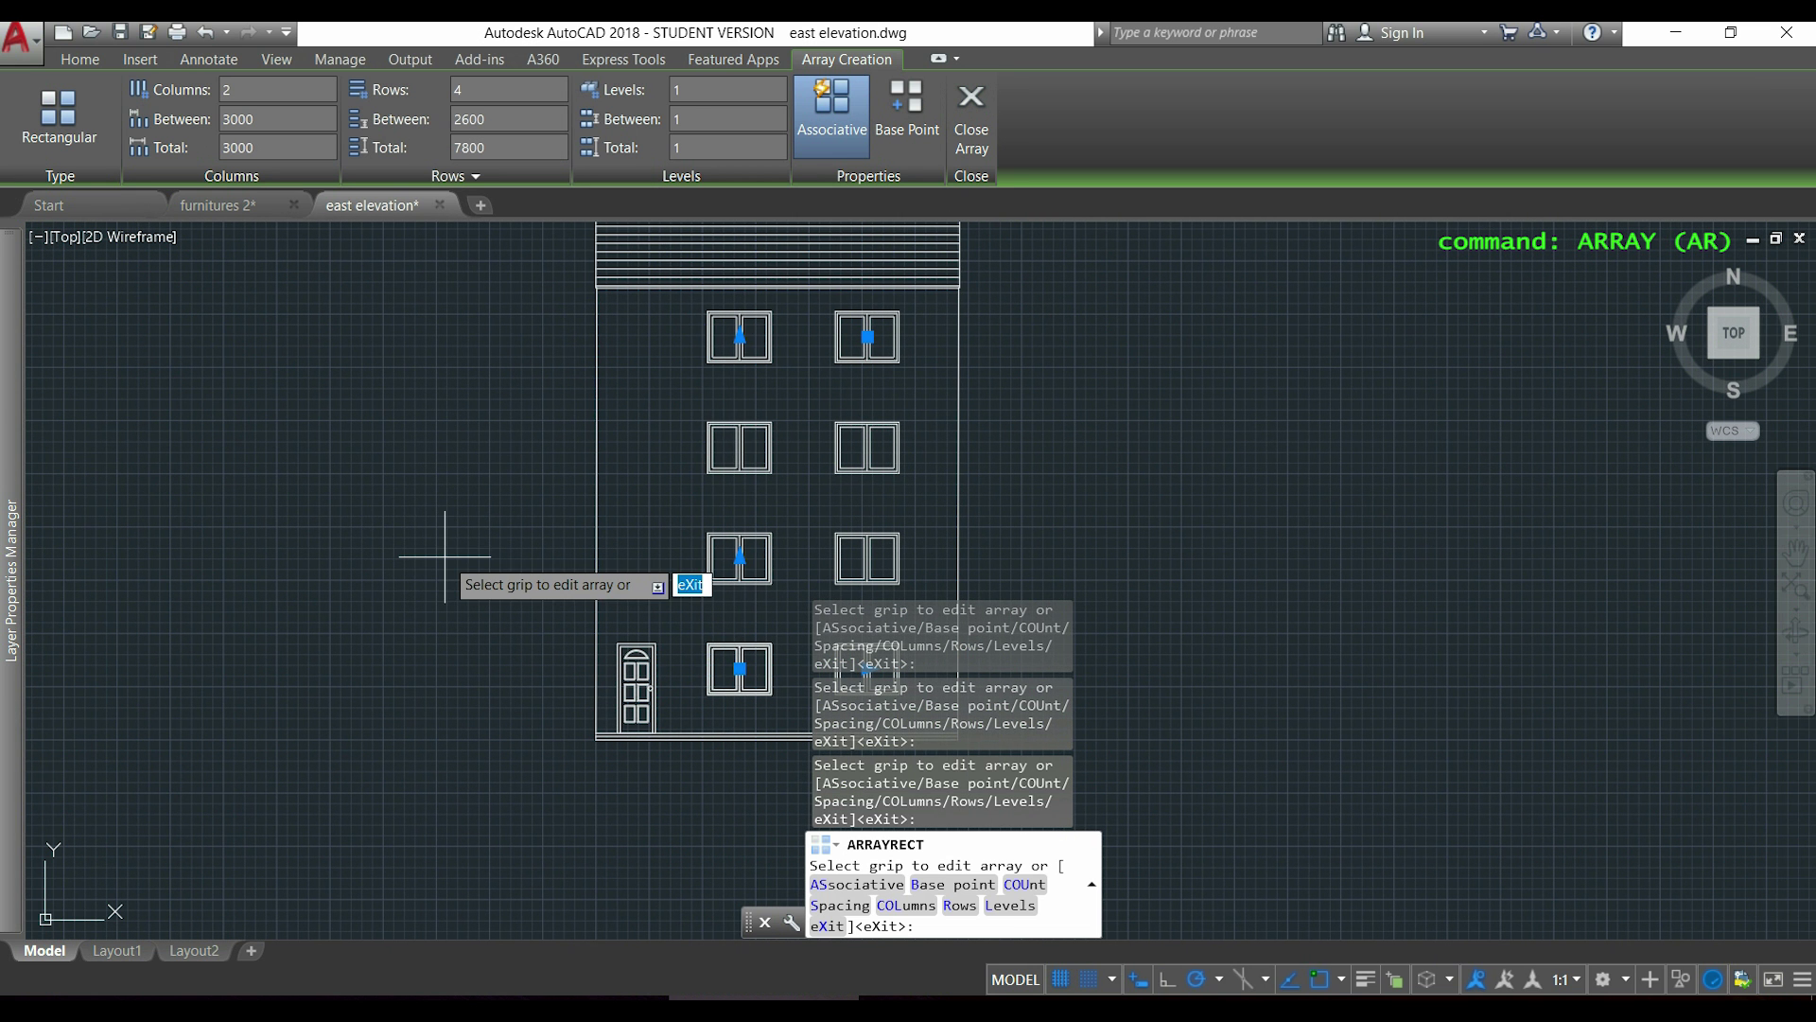
{"action": "key", "text": "Return"}
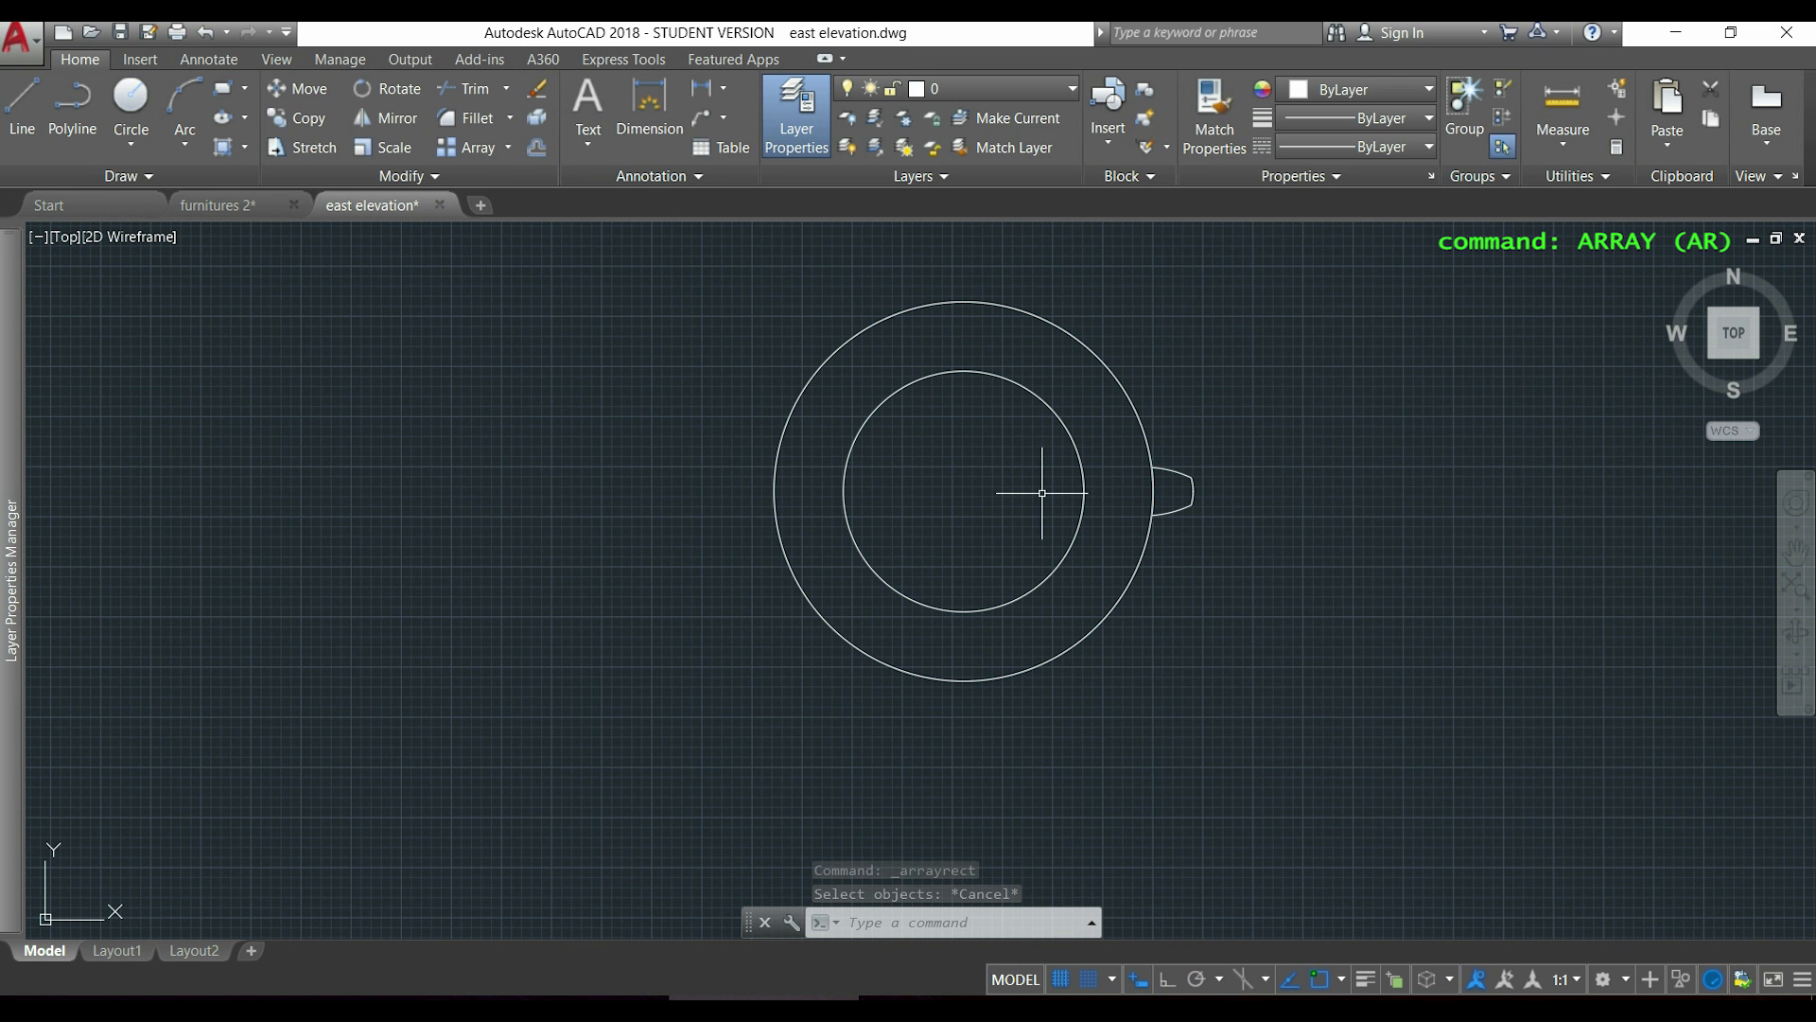
- Create a polar array of the gear tooth around the centre of the circles with 15 items
{"action": "left_click", "coordinate": [509, 148]}
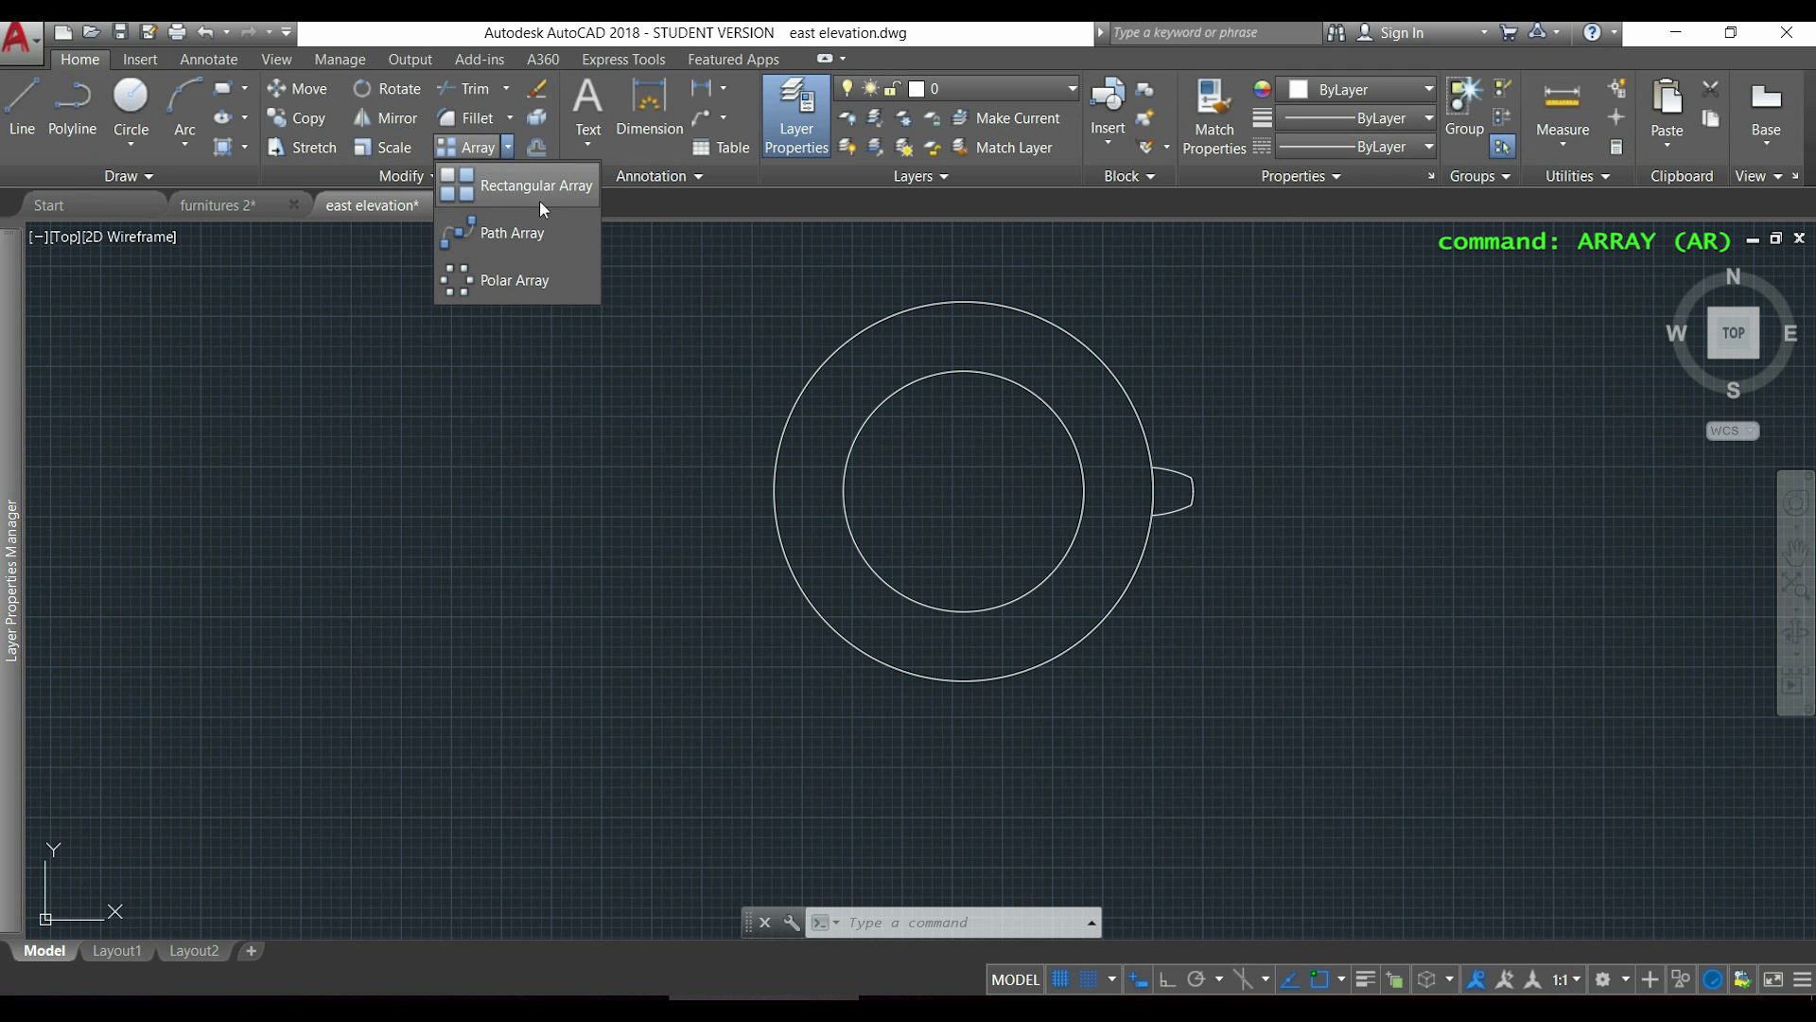
{"action": "left_click", "coordinate": [558, 278]}
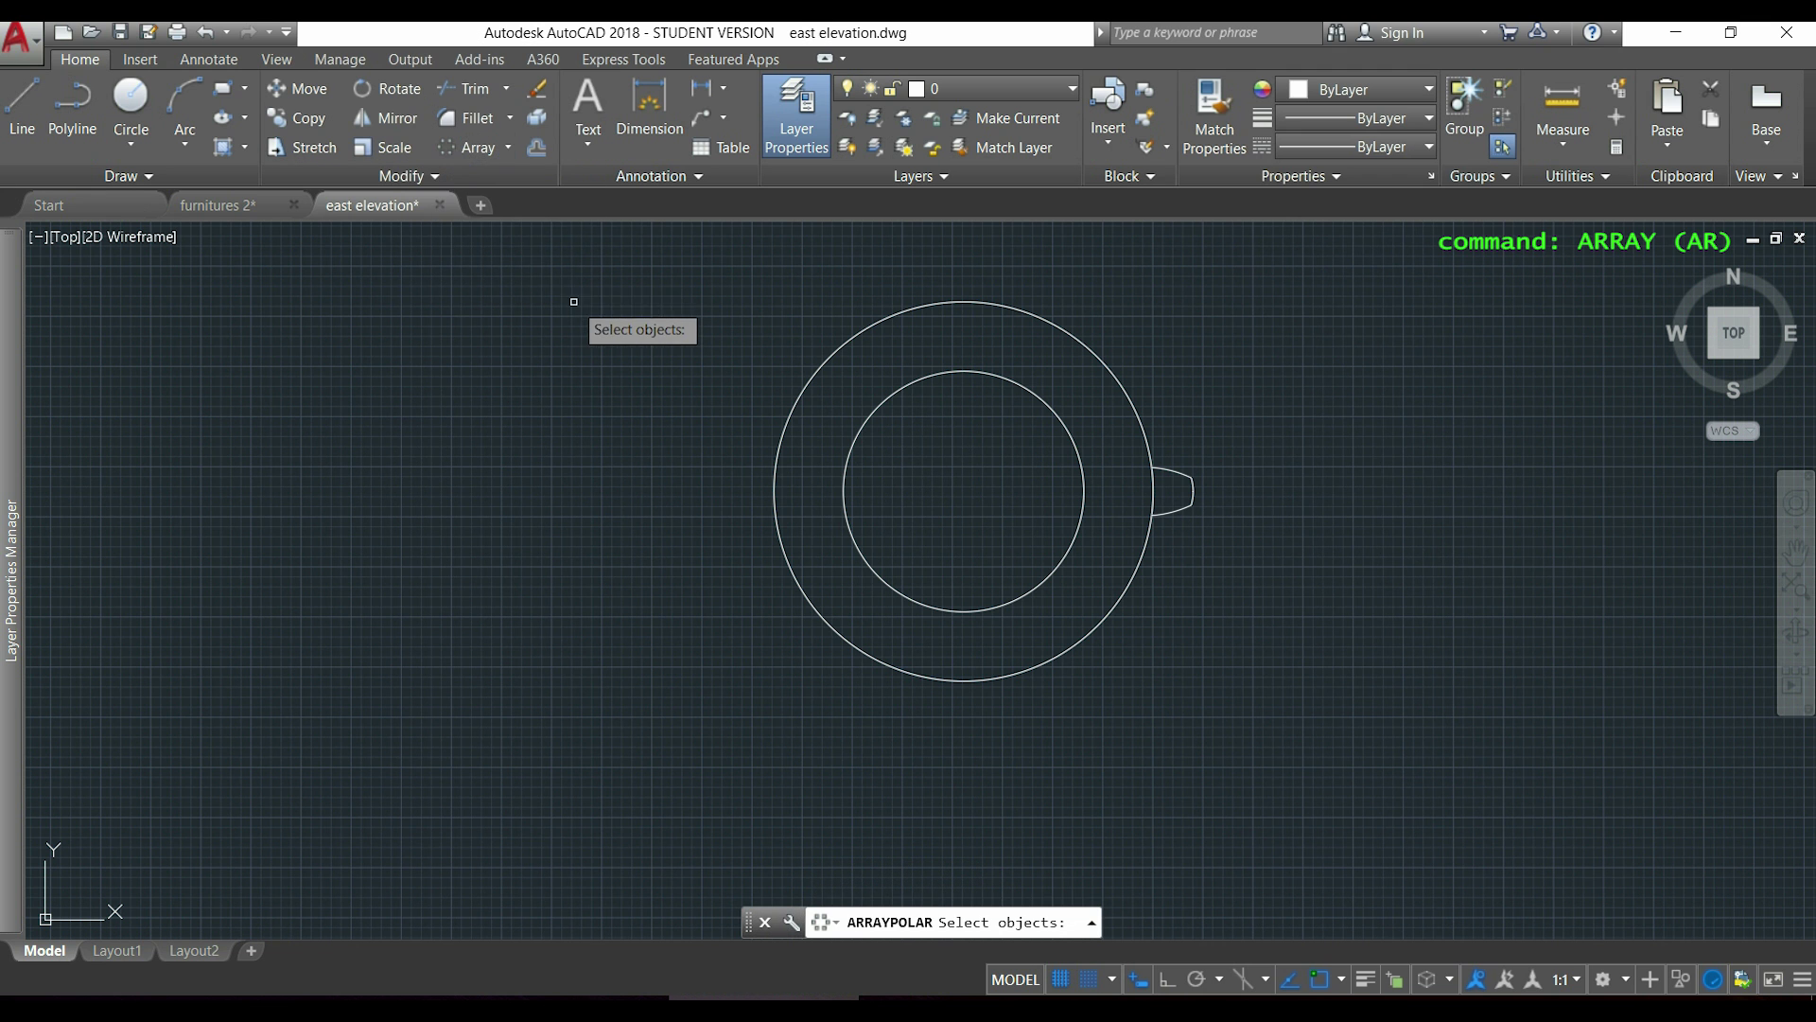
{"action": "left_click", "coordinate": [1201, 527]}
{"action": "left_click", "coordinate": [1174, 451]}
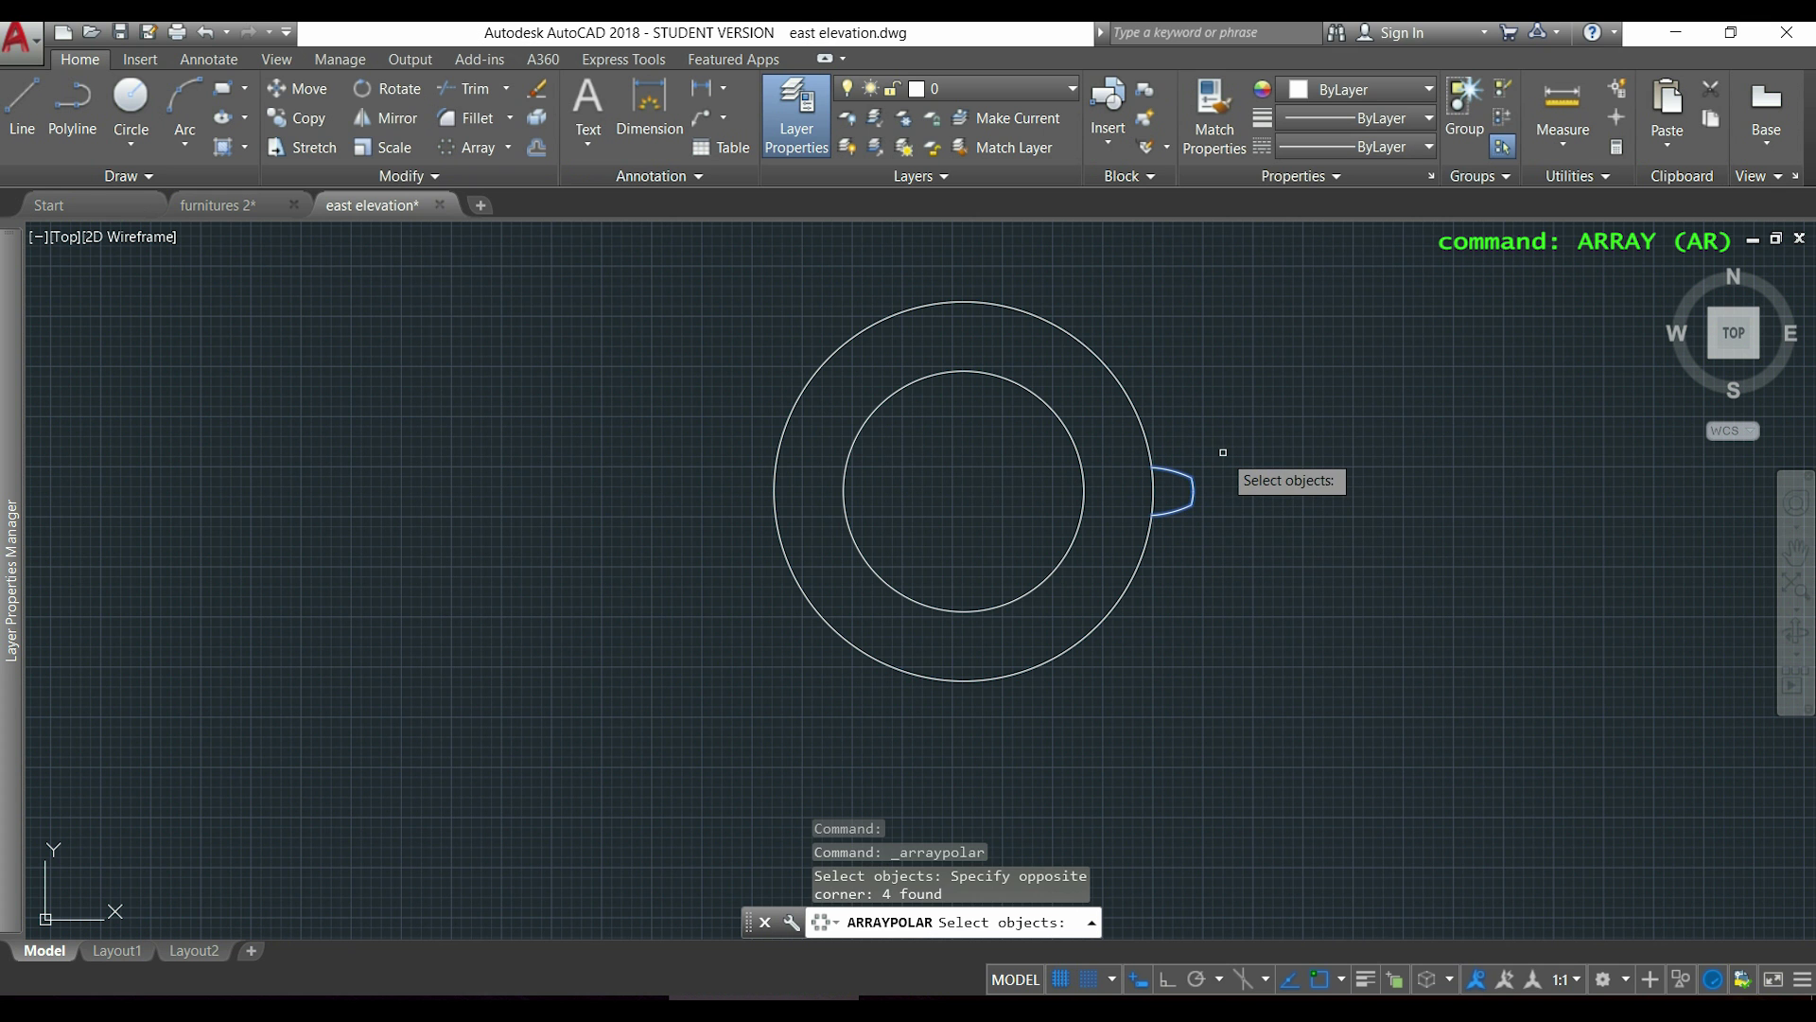
{"action": "key", "text": "Return"}
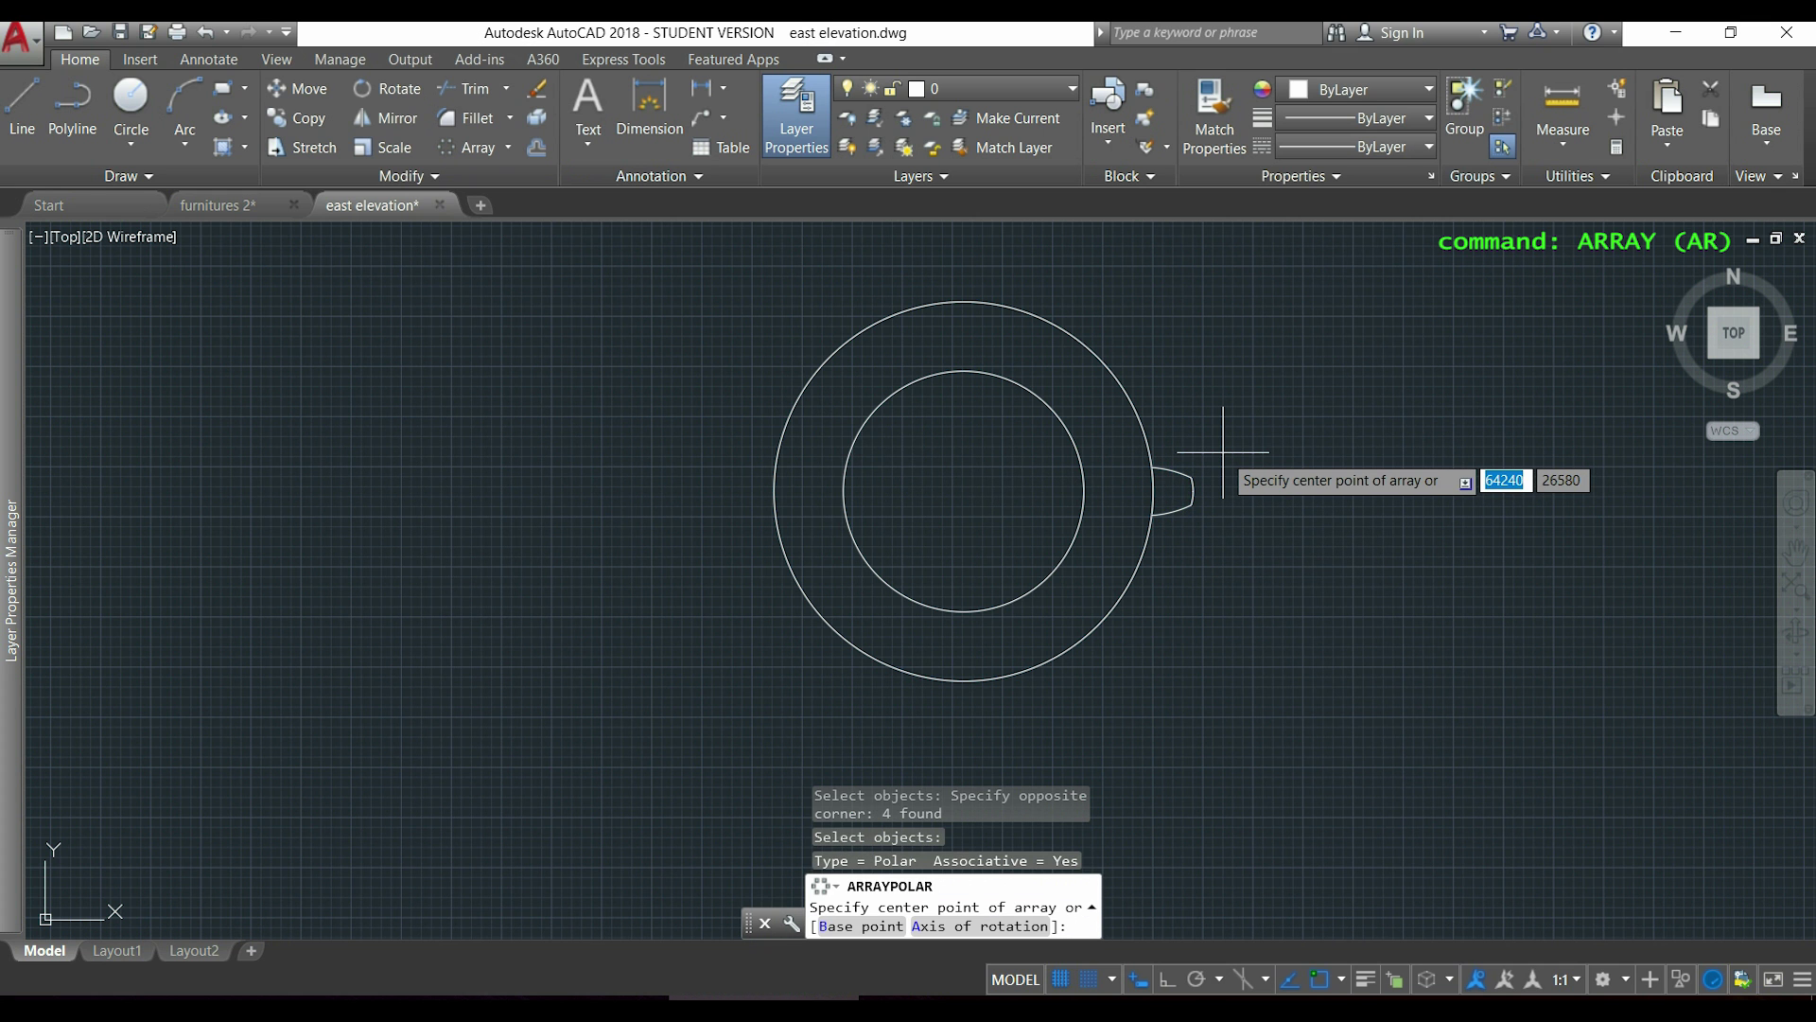
{"action": "left_click", "coordinate": [964, 490]}
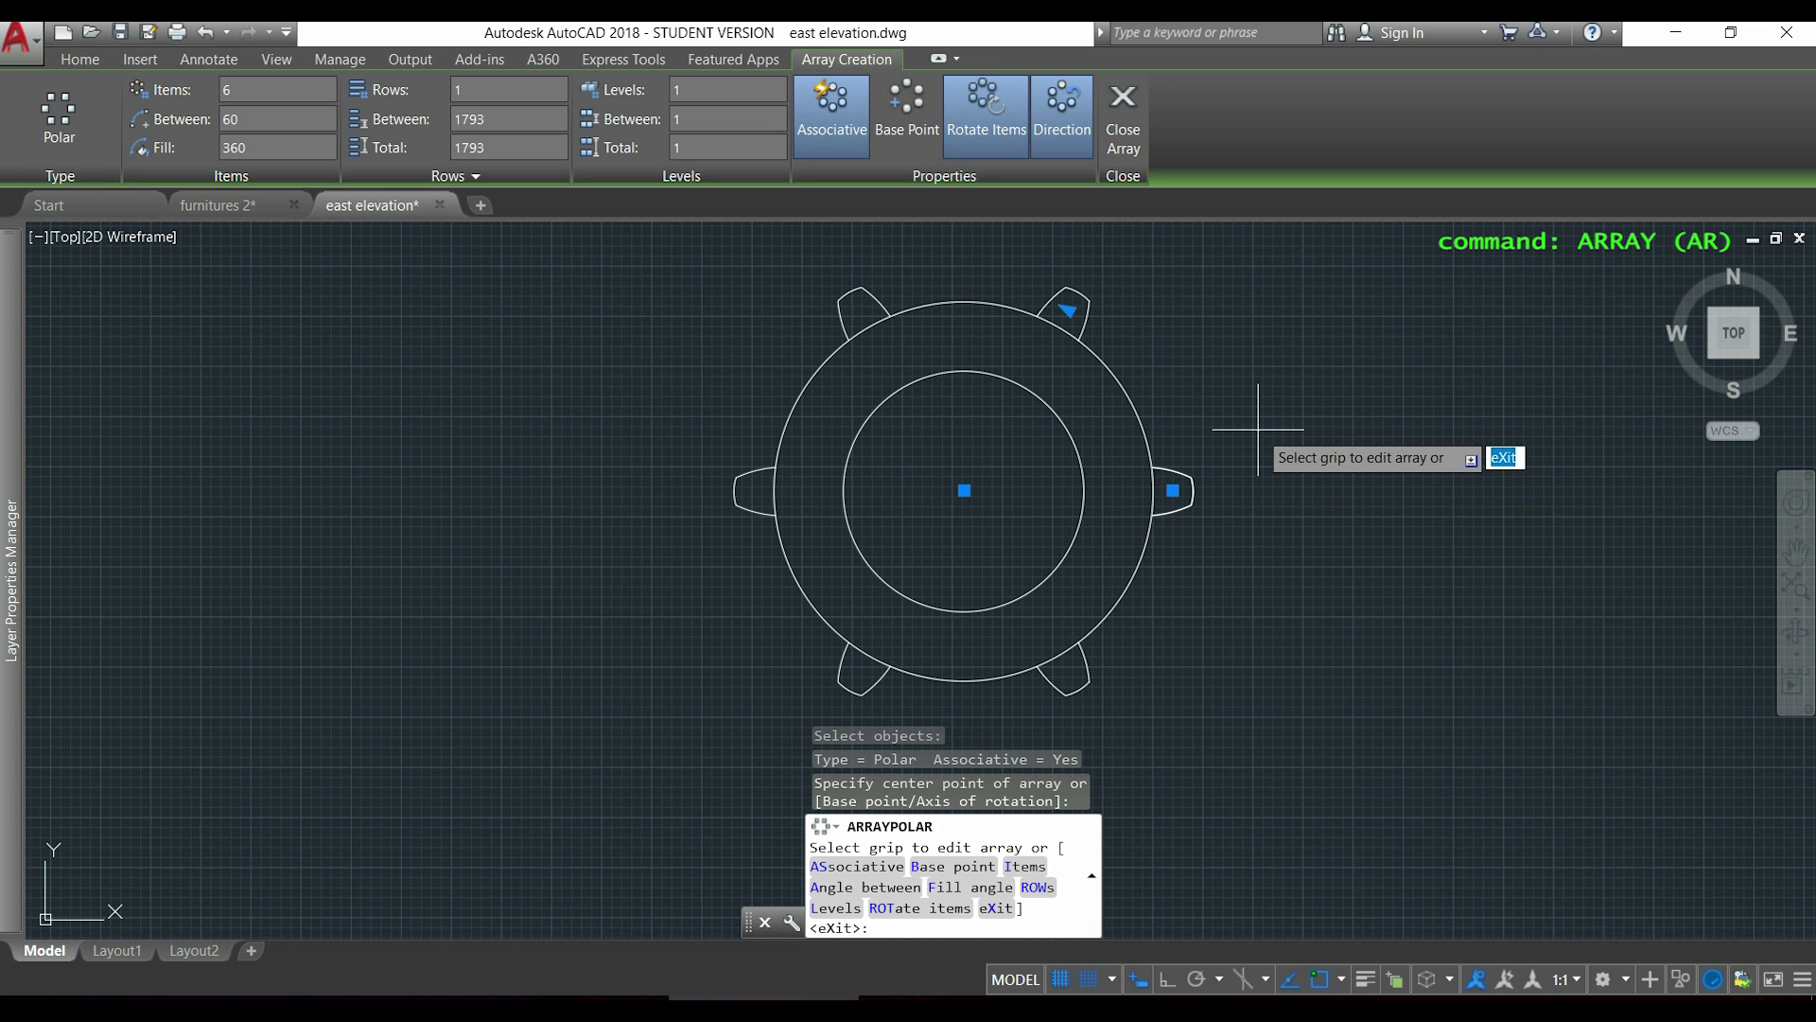
{"action": "left_click", "coordinate": [247, 88]}
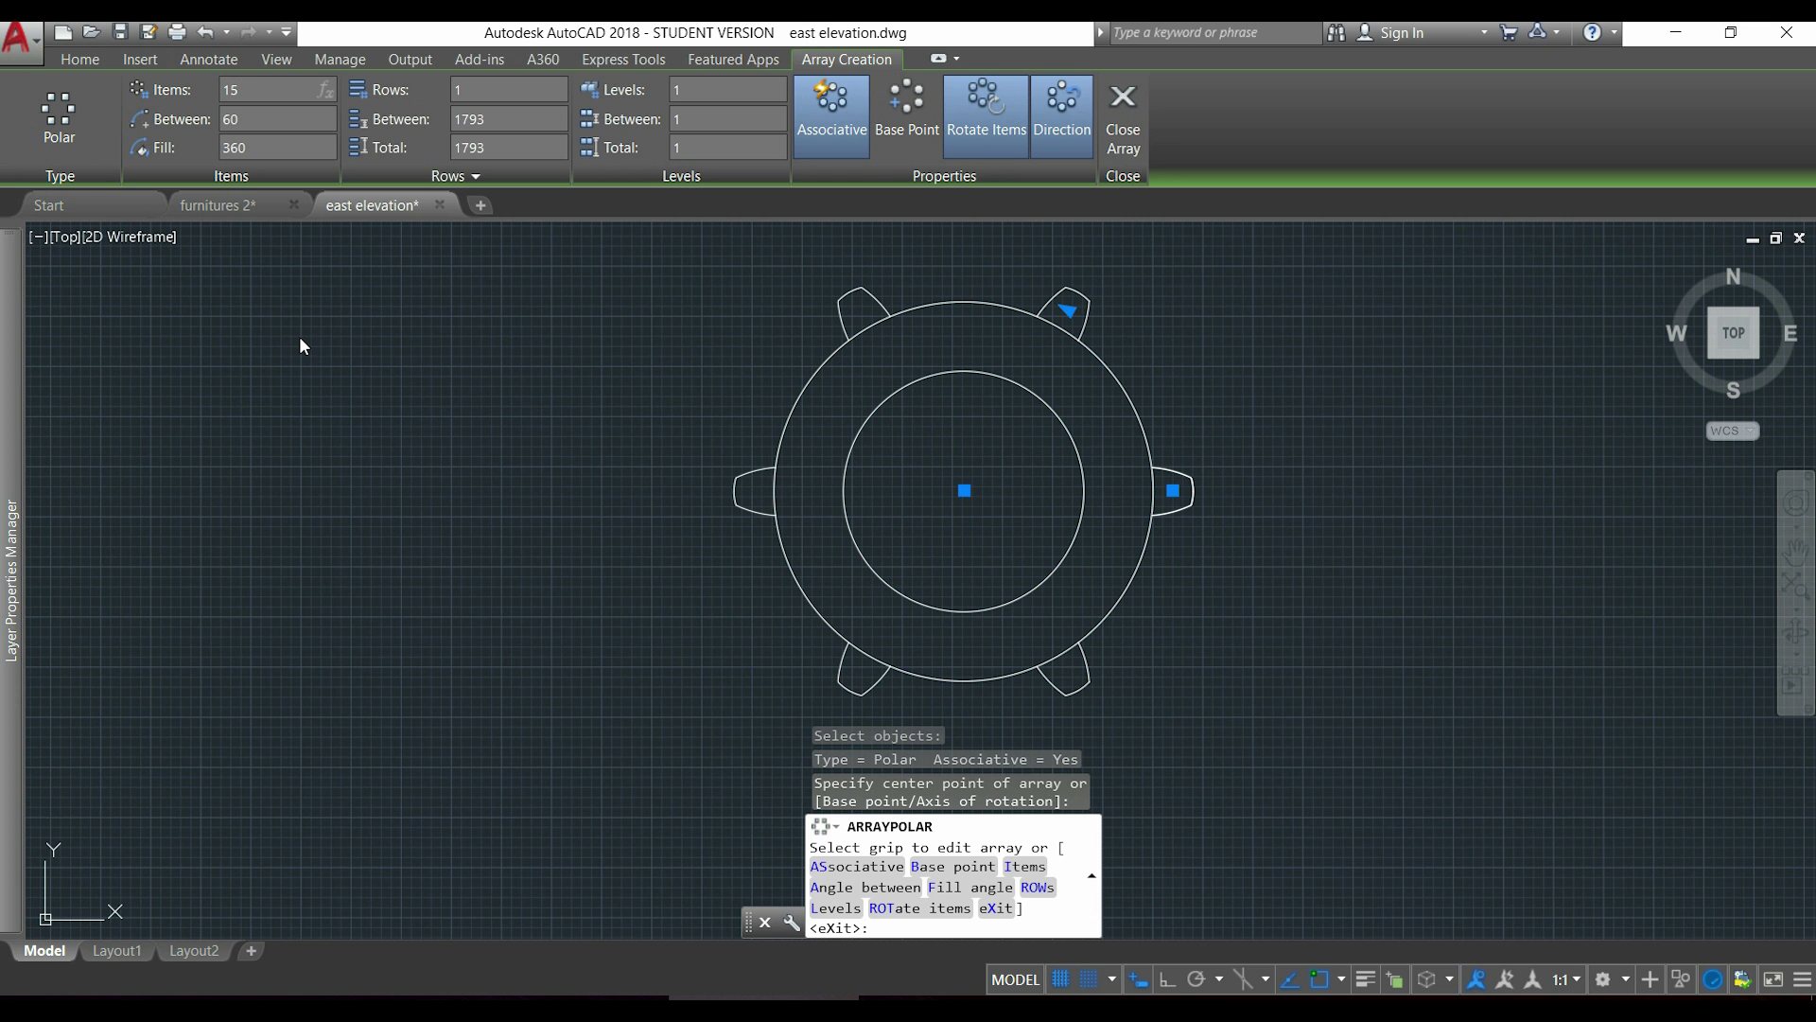
{"action": "key", "text": "Return"}
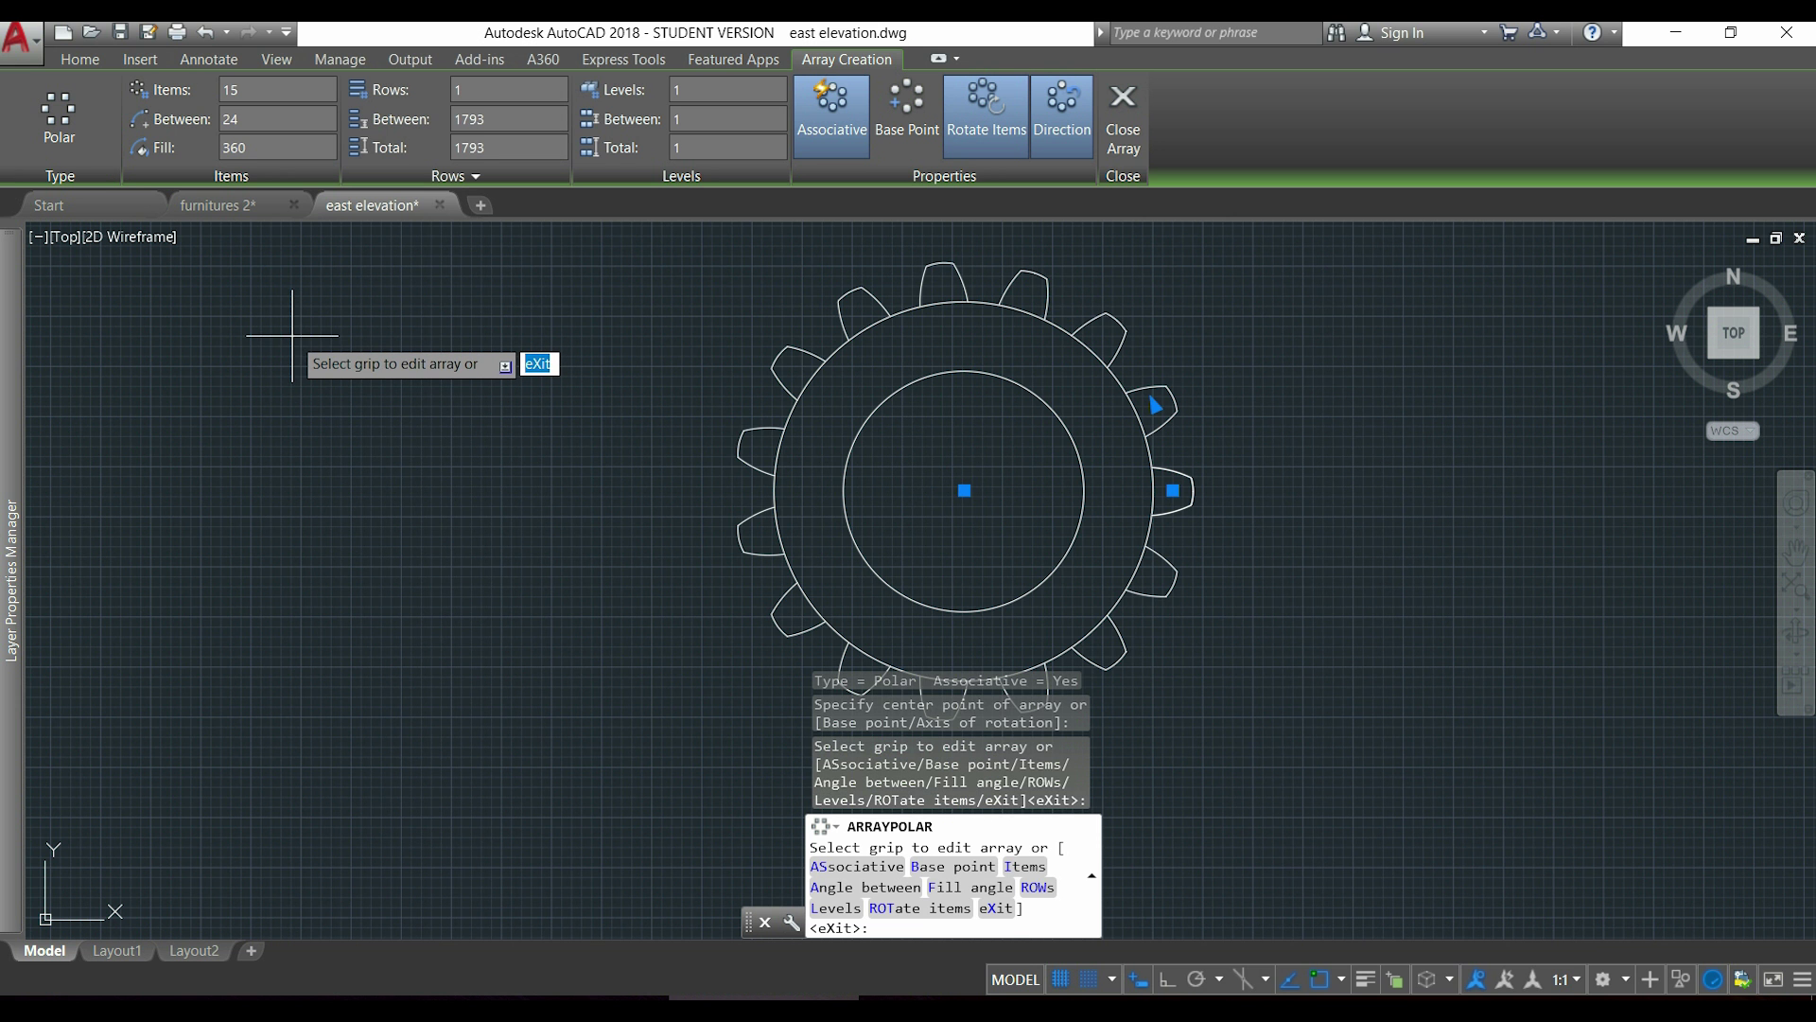